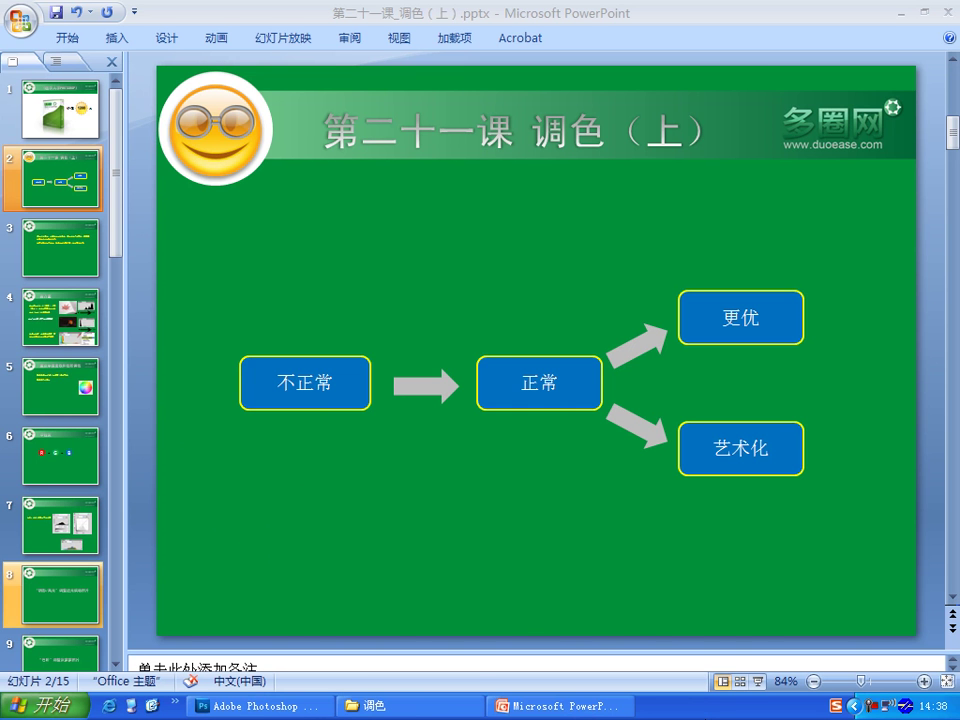
Bring the 调色 folder forward and preview 秋天0.jpg full-size.
click(375, 706)
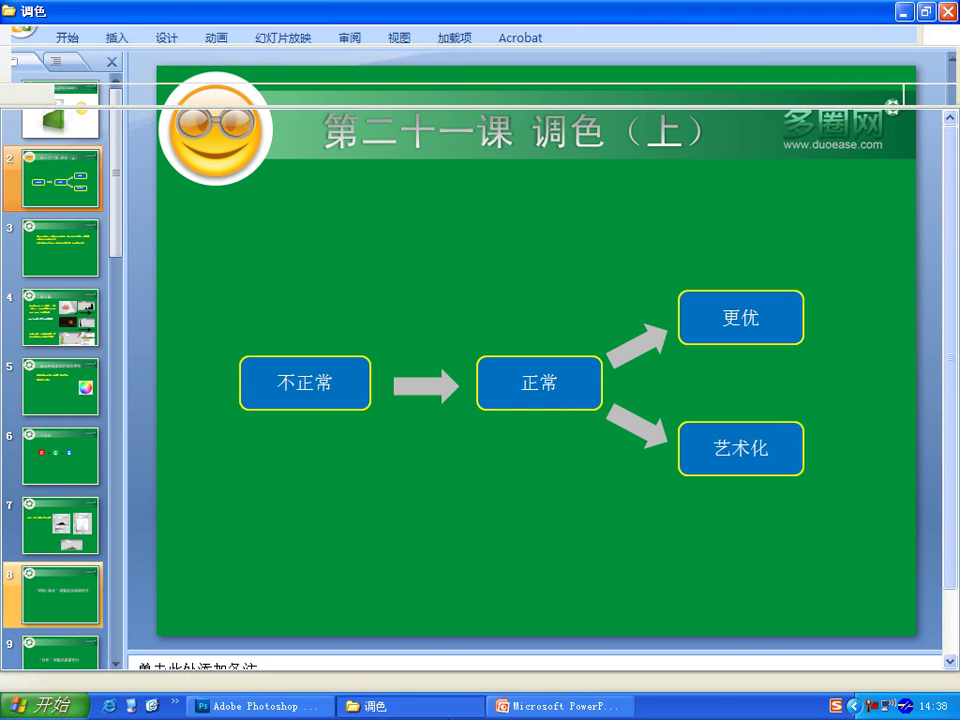
scroll(570, 395, down, 2)
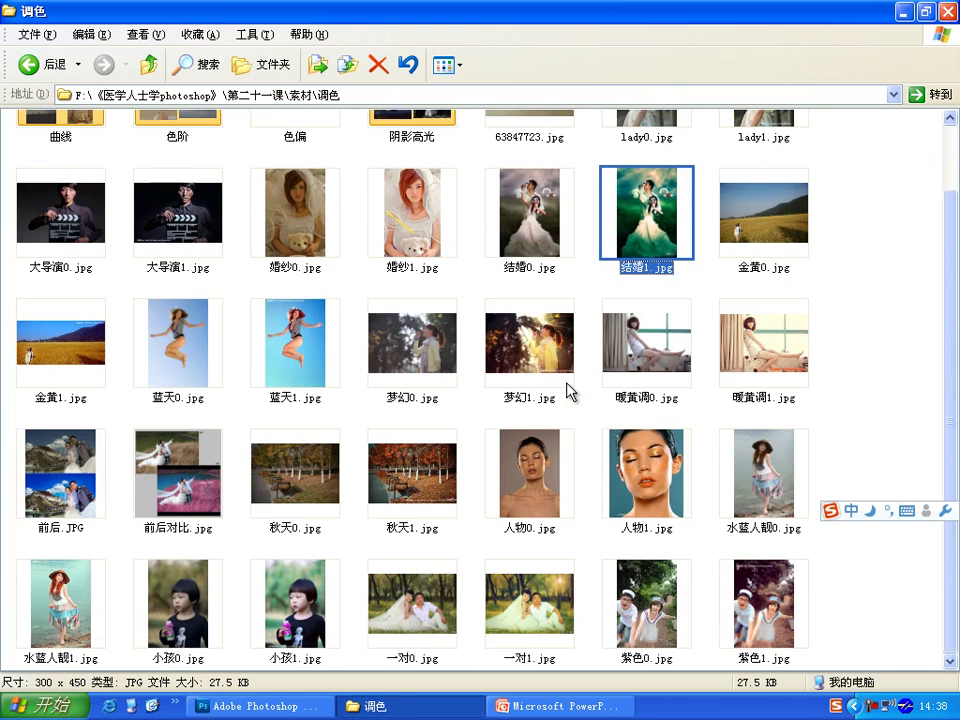
scroll(568, 392, up, 2)
scroll(556, 400, down, 2)
double_click(293, 492)
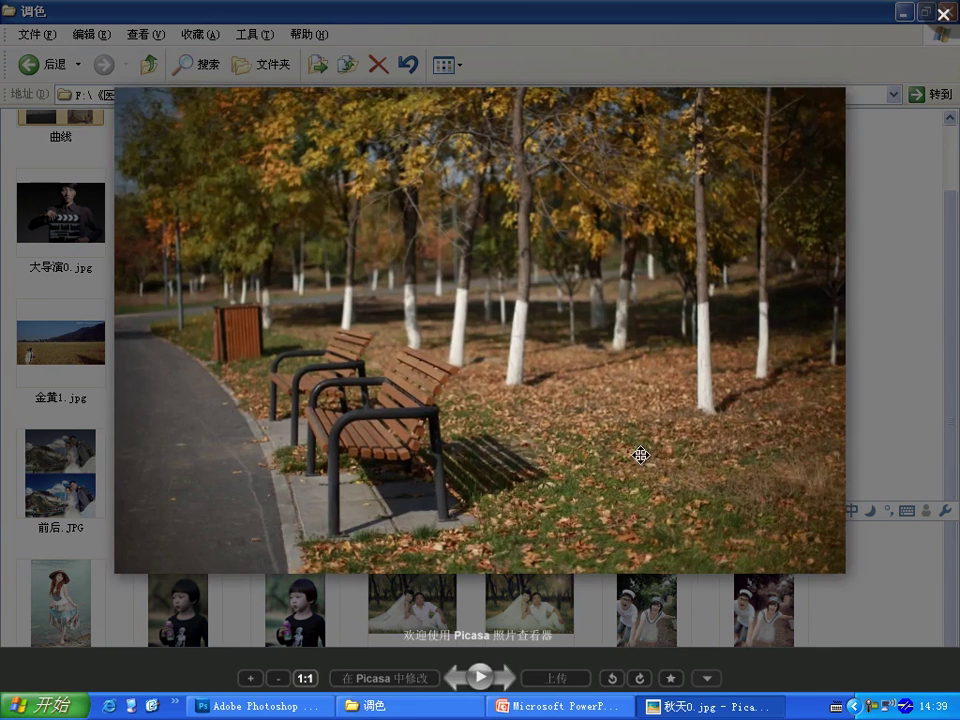
key(Escape)
mouse_move(412, 474)
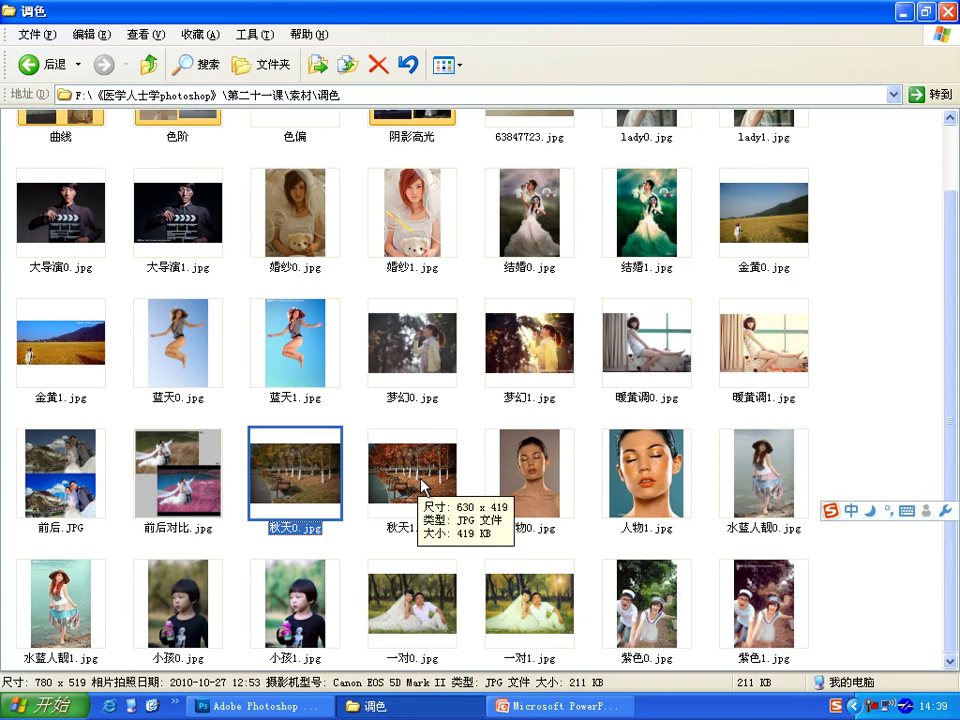
Preview the wedding samples 结婚0.jpg and 结婚1.jpg full-size.
scroll(418, 492, up, 1)
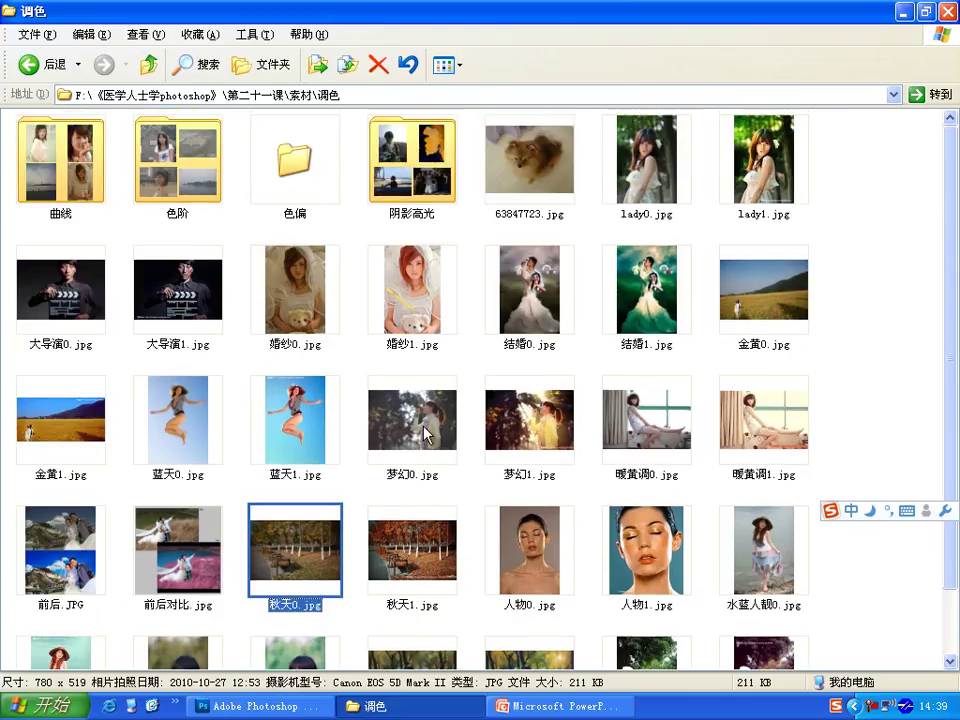
double_click(545, 318)
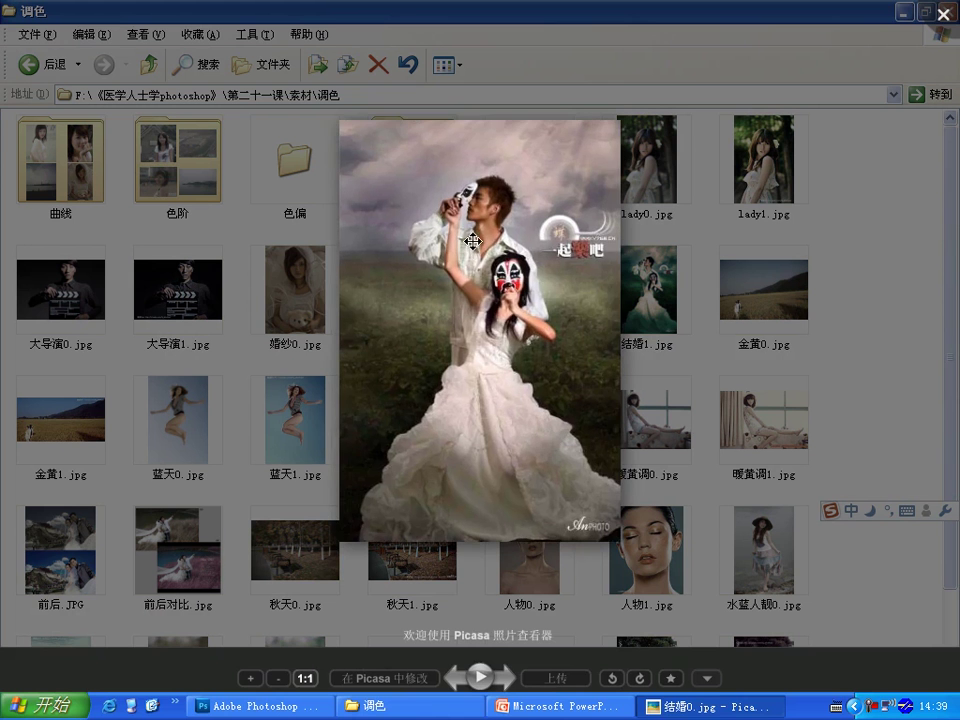
key(Escape)
double_click(650, 295)
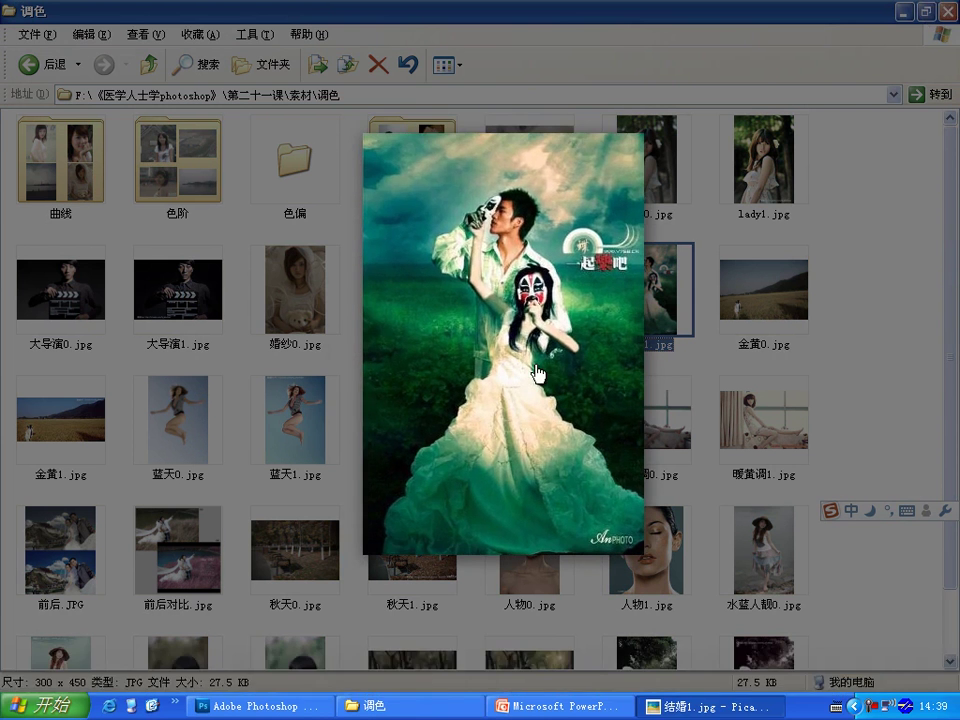
key(Escape)
Preview 人物0.jpg, 人物1.jpg and 前后.JPG, ending with 前后对比.jpg full-screen.
scroll(490, 467, down, 1)
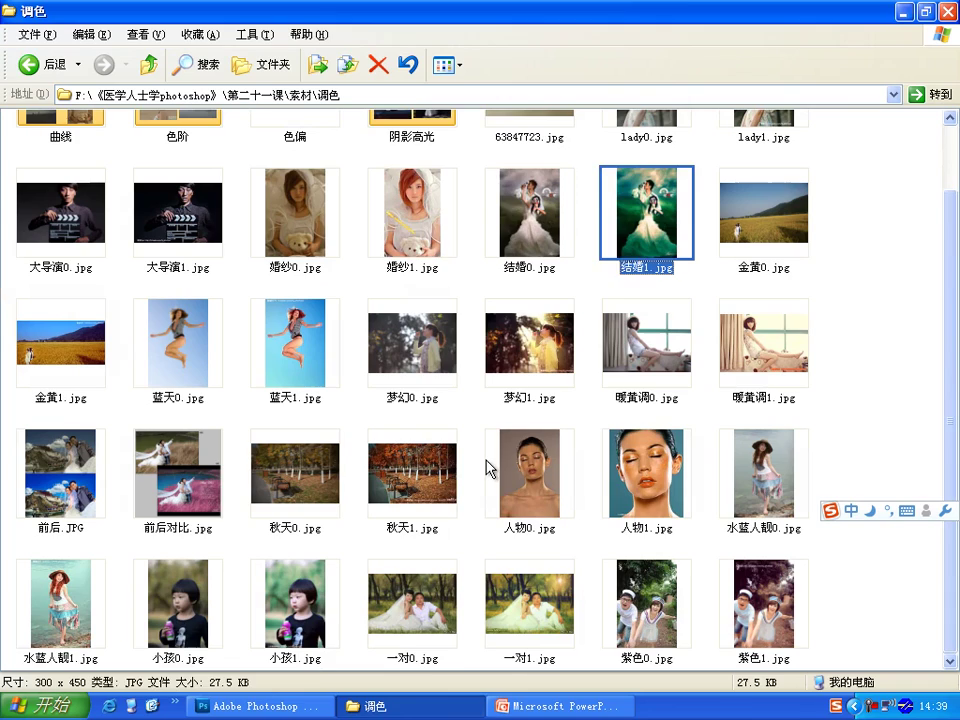
double_click(522, 483)
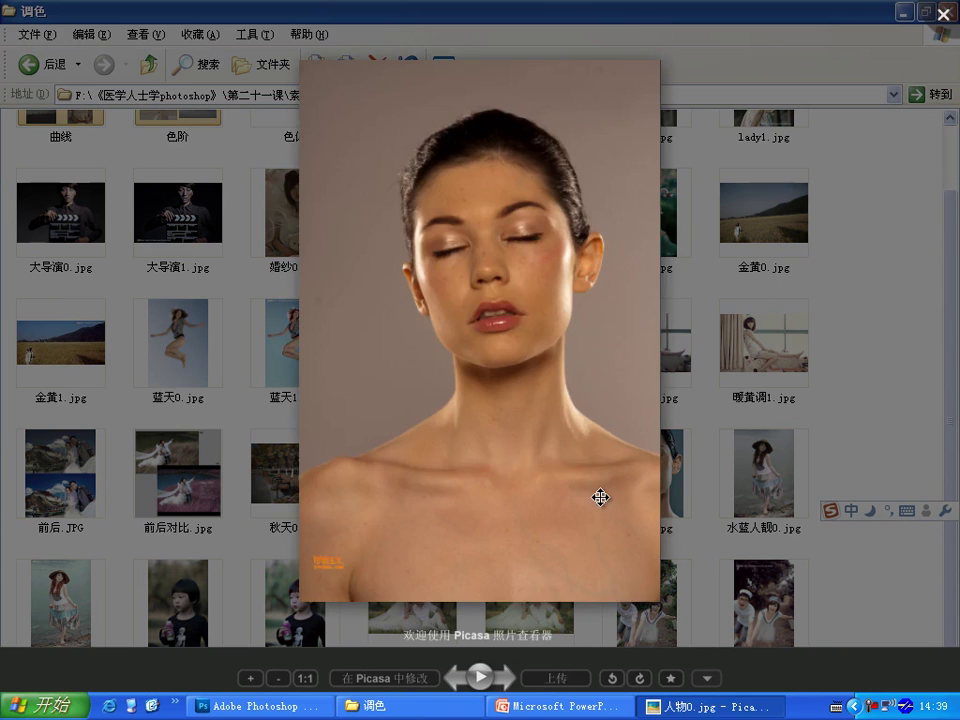
key(Escape)
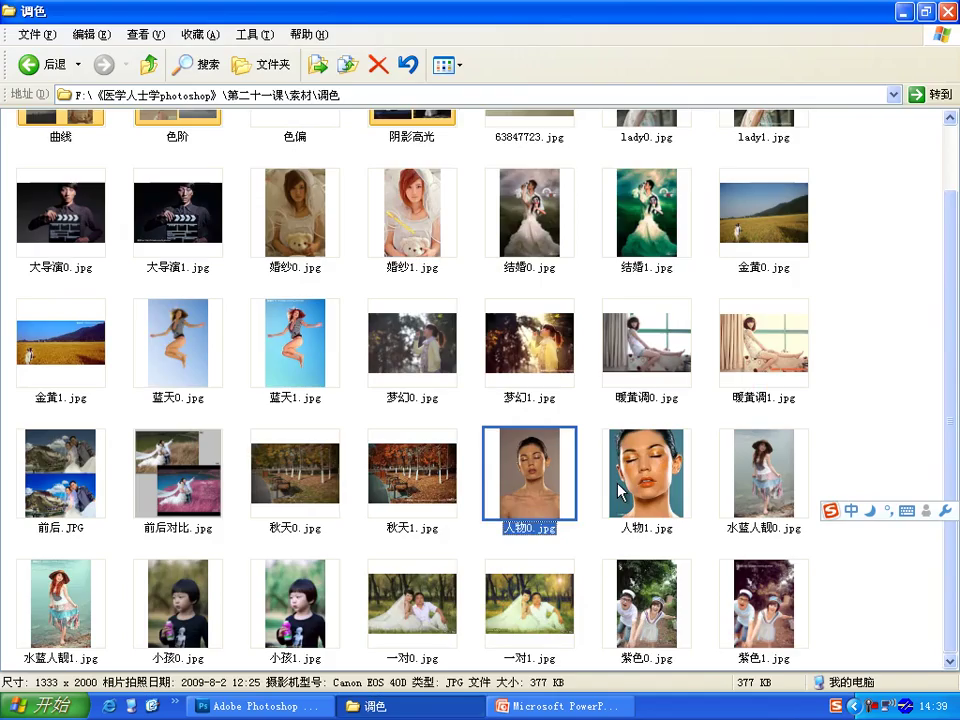
double_click(651, 482)
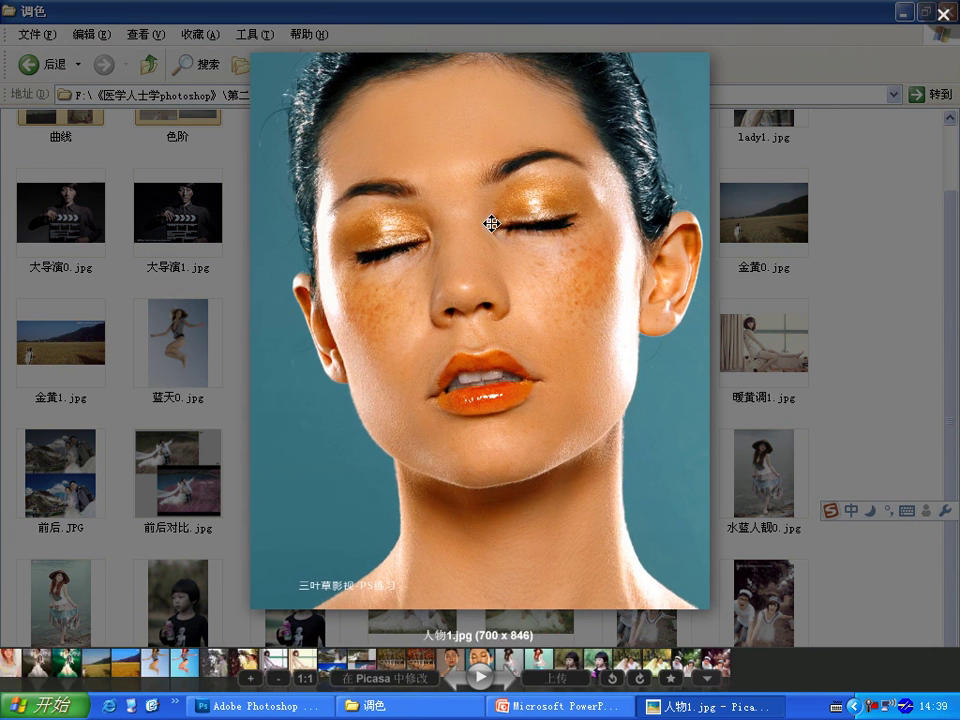
key(Escape)
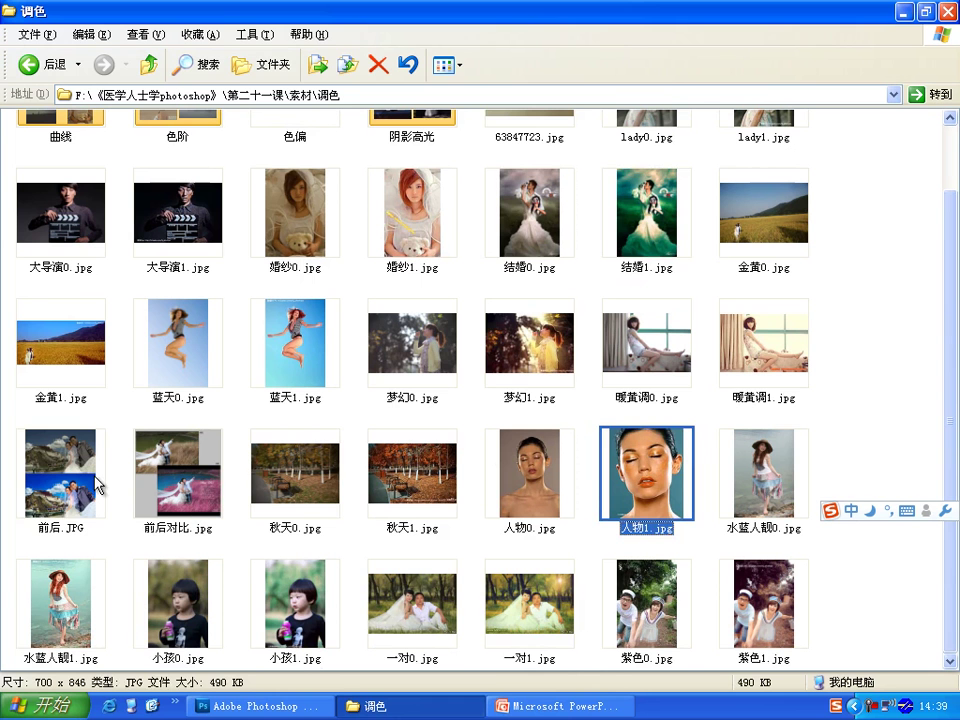
double_click(73, 470)
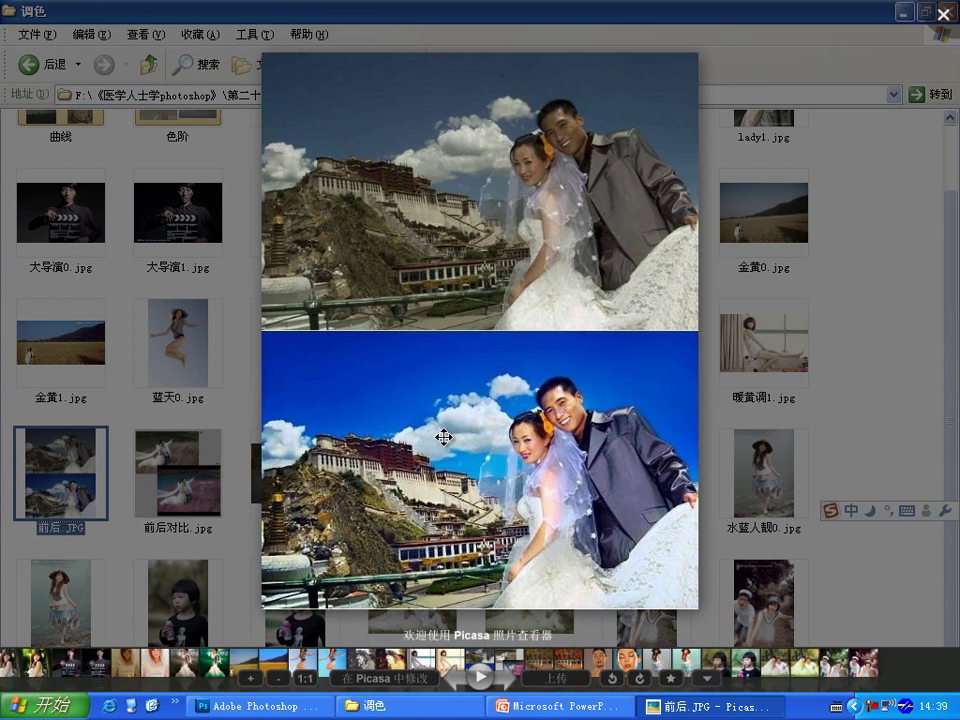
key(Escape)
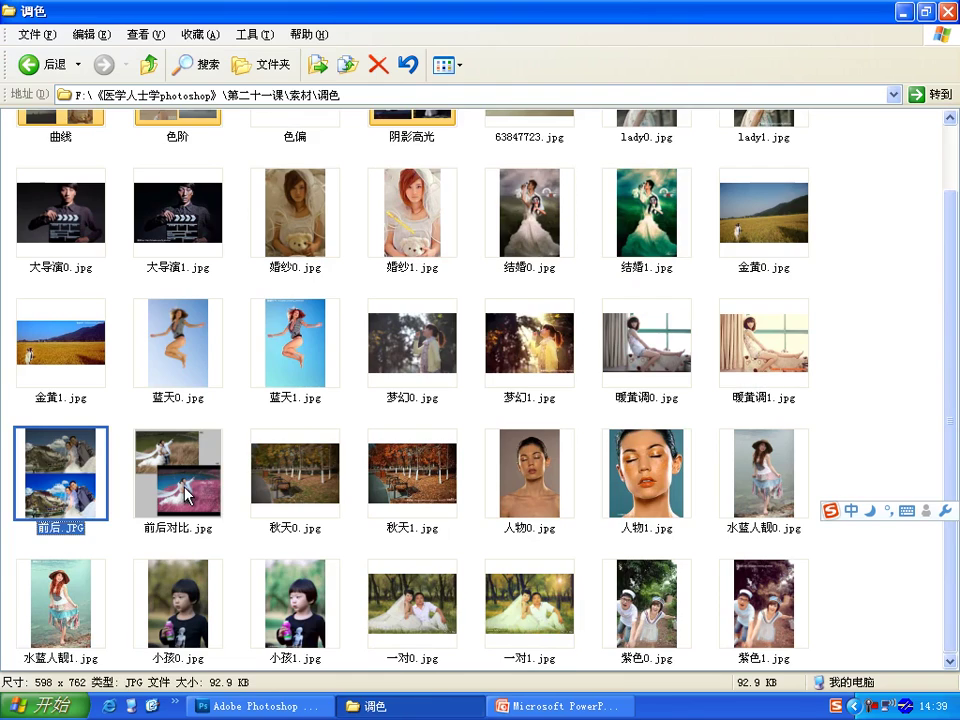
double_click(210, 495)
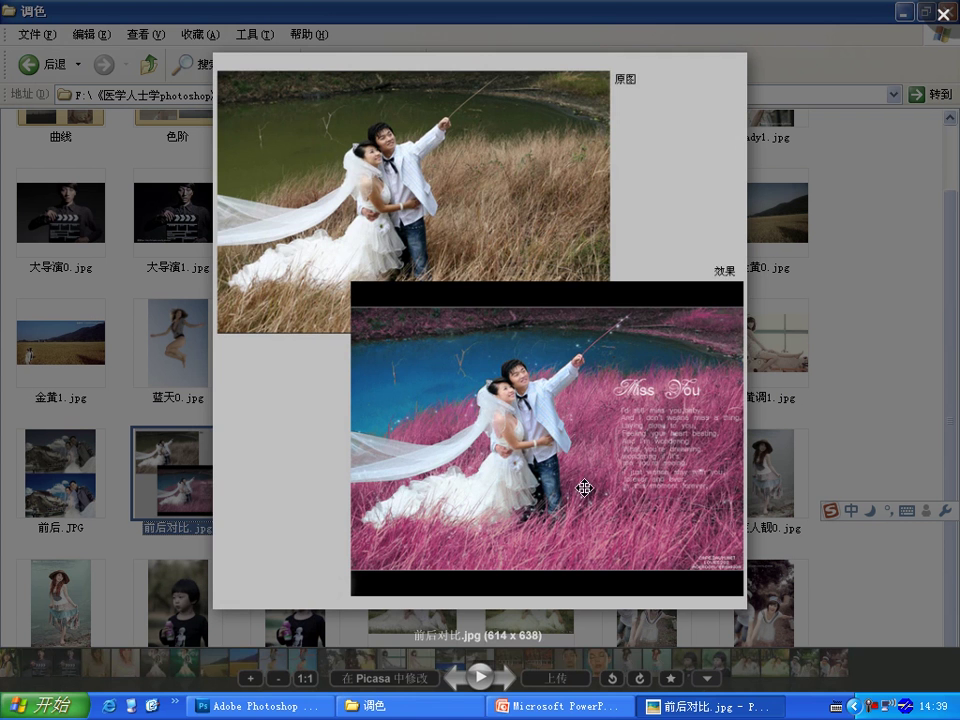
Study the 原图 and 效果 halves of 前后对比.jpg twice, then return to PowerPoint's slide 2.
key(Escape)
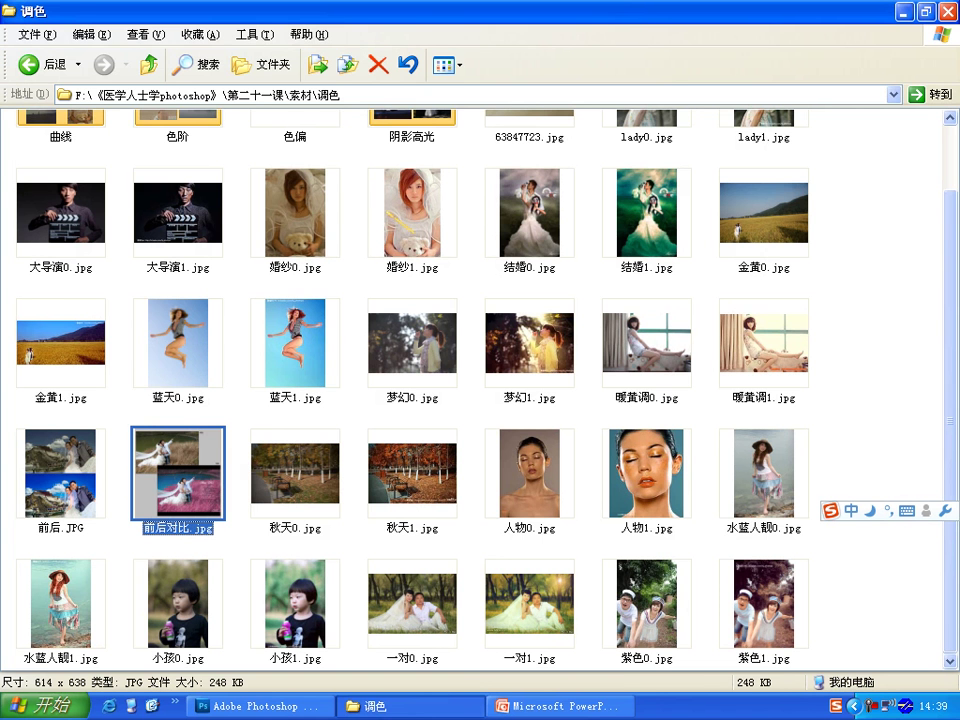
double_click(178, 470)
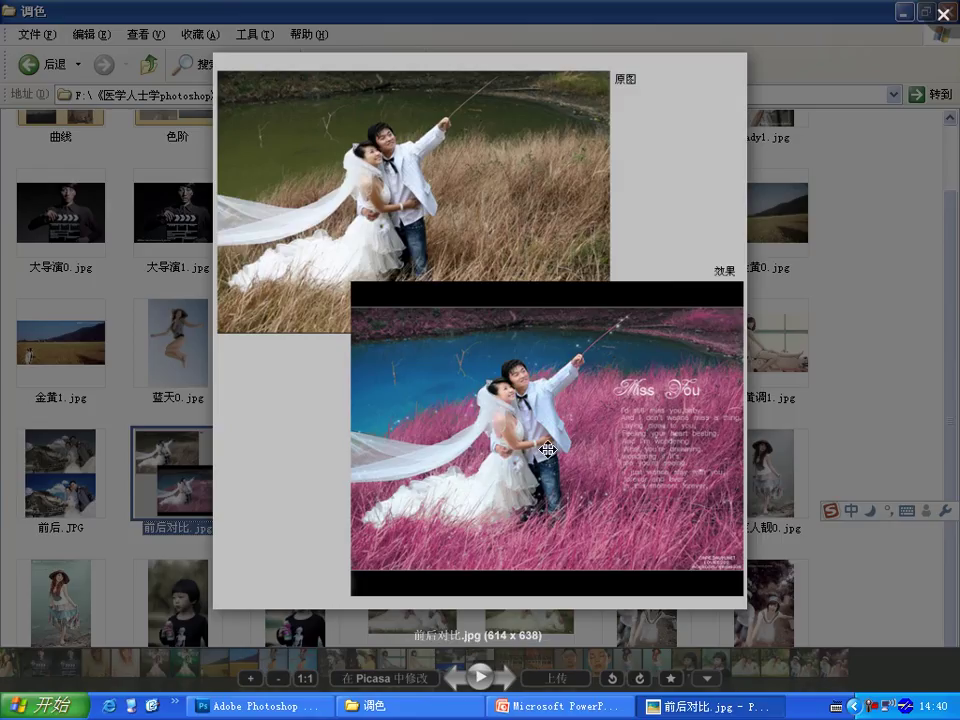
key(Escape)
click(606, 707)
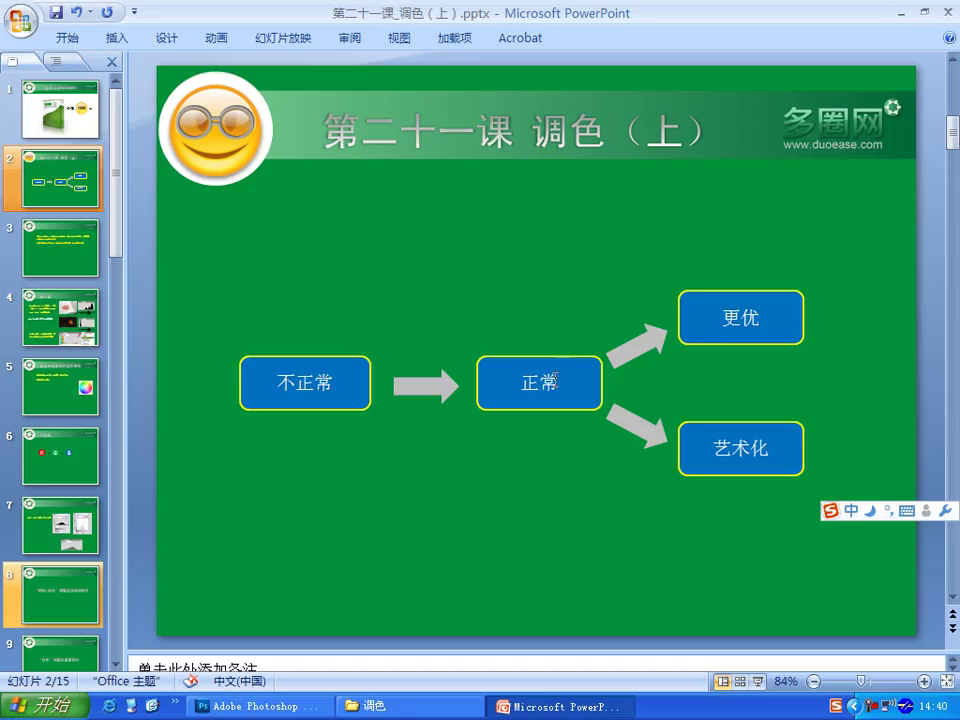
Point out the 不正常, 正常 and 艺术化 boxes in the slide's flowchart.
click(327, 355)
click(488, 385)
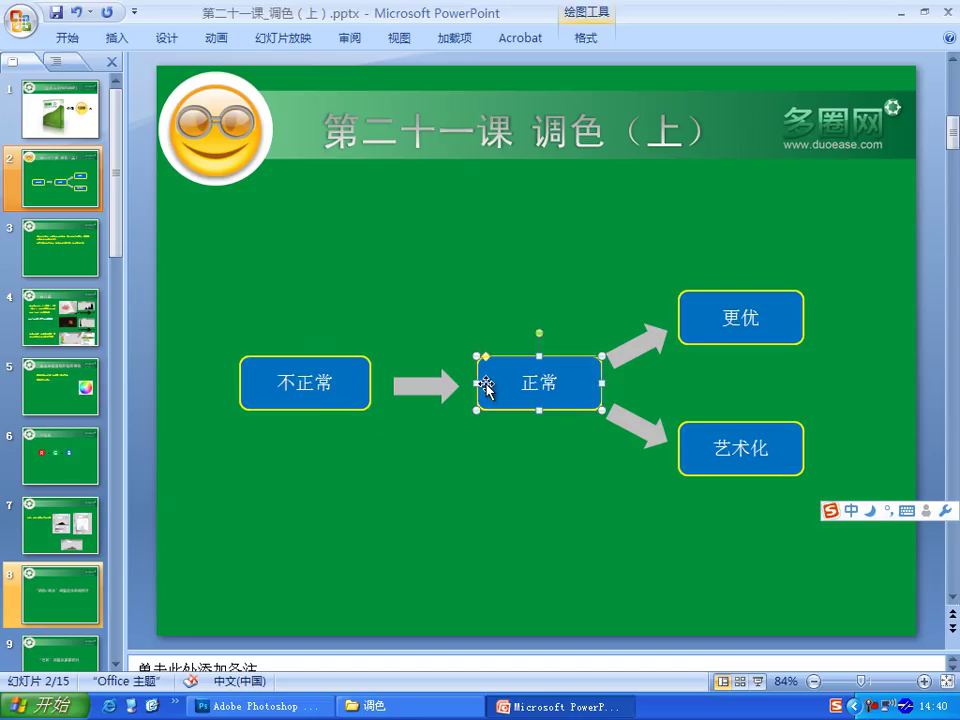
click(354, 370)
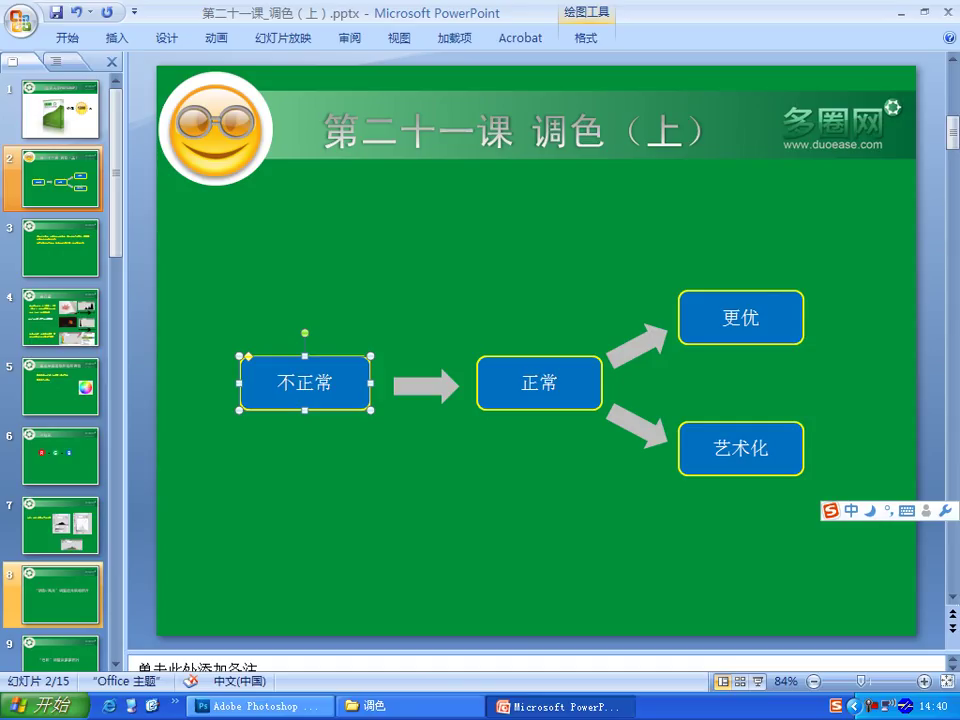
click(586, 366)
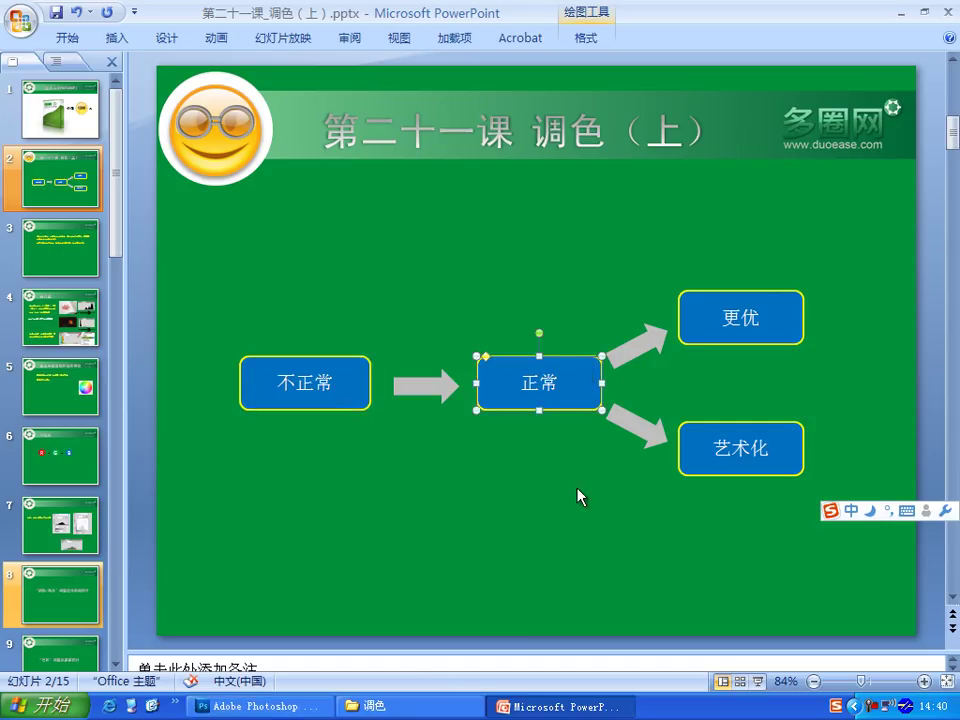
mouse_move(200, 266)
mouse_down()
mouse_move(629, 491)
mouse_move(617, 508)
mouse_move(200, 298)
mouse_move(617, 456)
mouse_move(615, 480)
mouse_up()
click(580, 368)
click(705, 445)
Back in the 调色 folder, view 前后对比.jpg and 前后.JPG full-screen again.
click(430, 706)
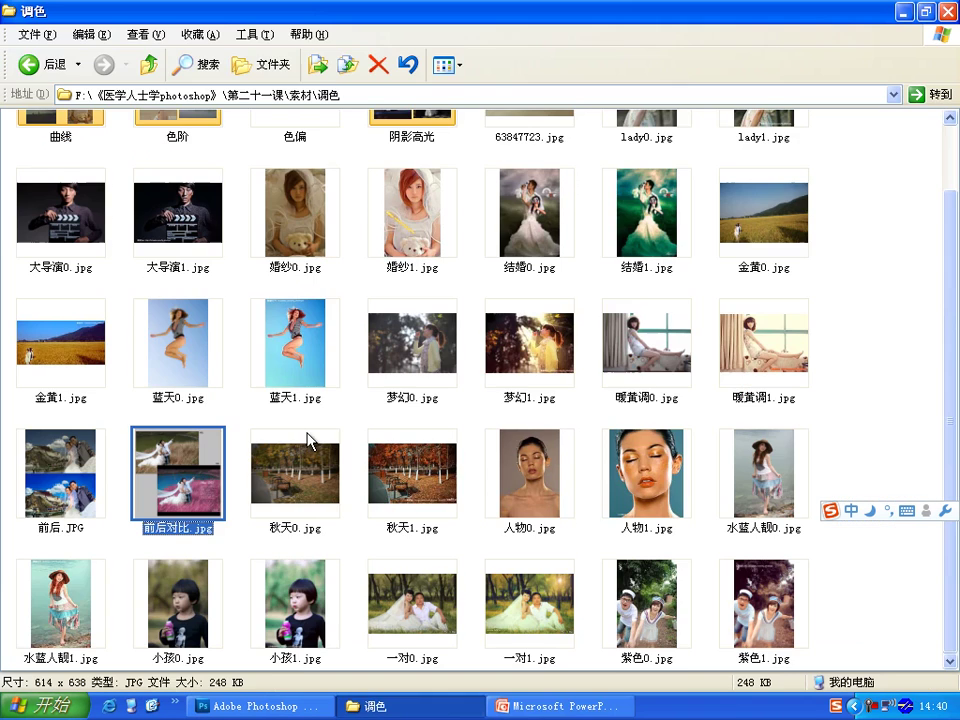
double_click(172, 445)
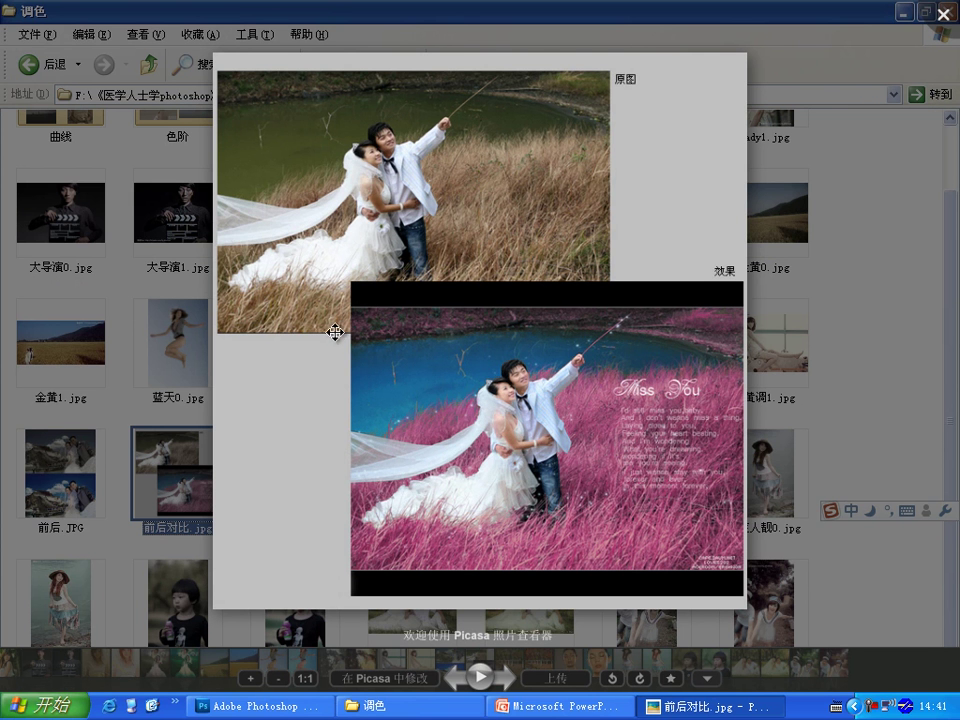
key(Escape)
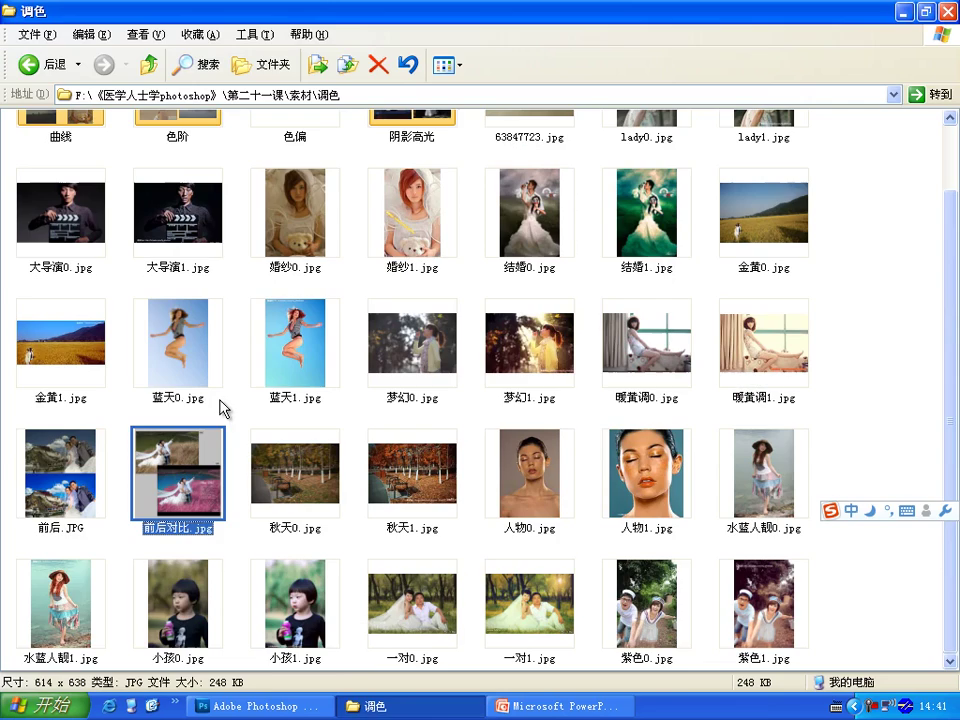
double_click(64, 500)
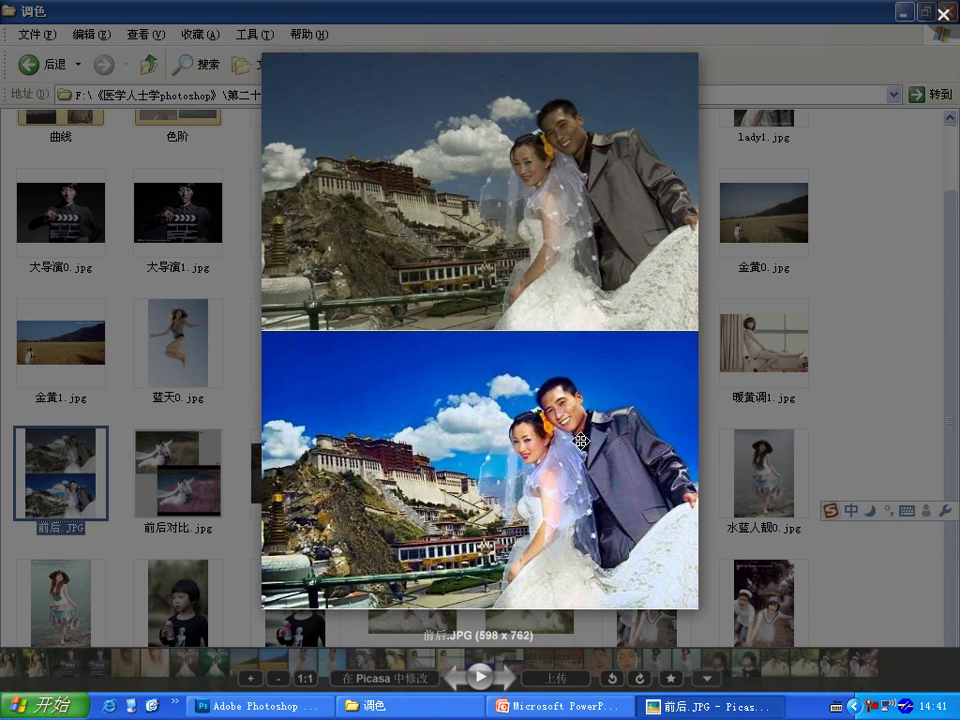
key(Escape)
On slide 2, marquee 不正常, its arrow and 正常 together, then return to the 调色 folder.
click(601, 712)
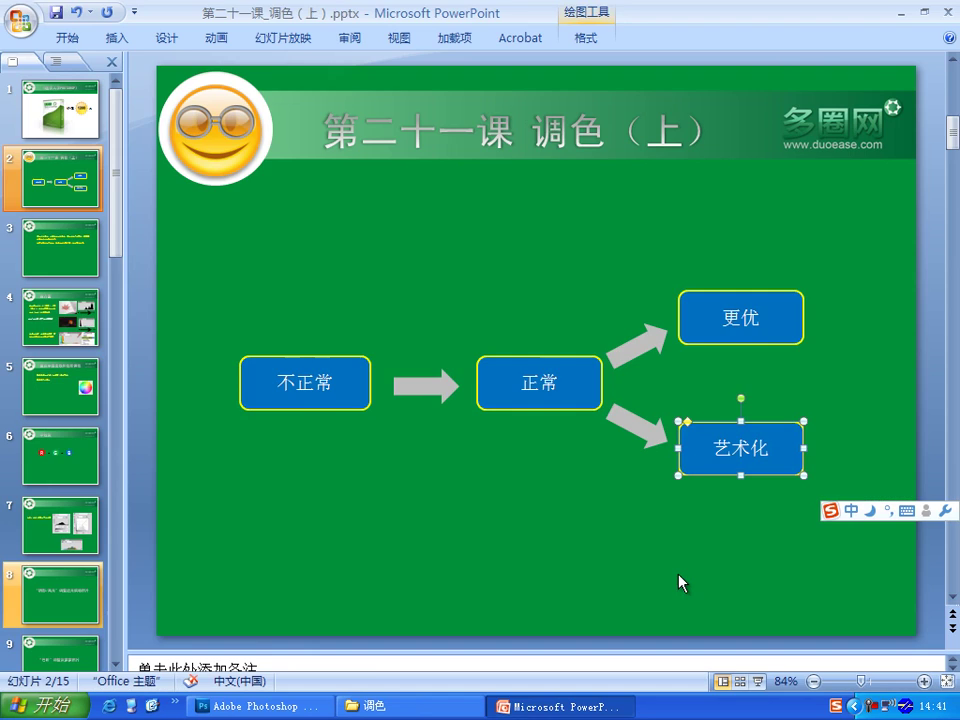
click(221, 388)
mouse_move(200, 252)
mouse_down()
mouse_move(540, 490)
mouse_move(622, 486)
mouse_up()
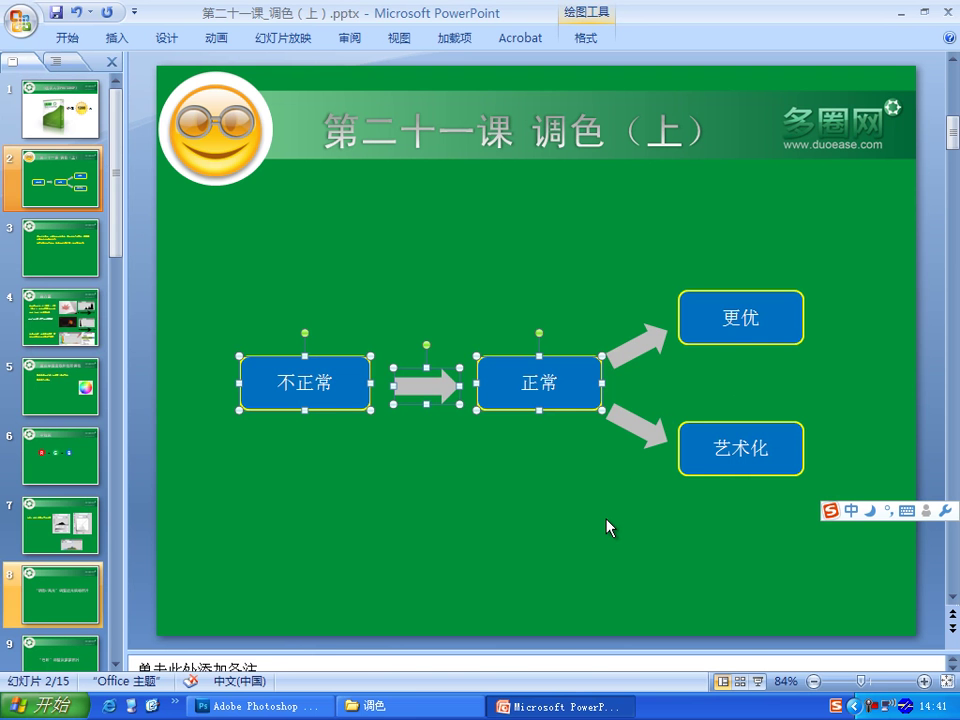
click(420, 706)
Open the 阴影高光 folder and preview 逆光照.jpg full-screen.
scroll(808, 330, up, 2)
scroll(864, 264, down, 2)
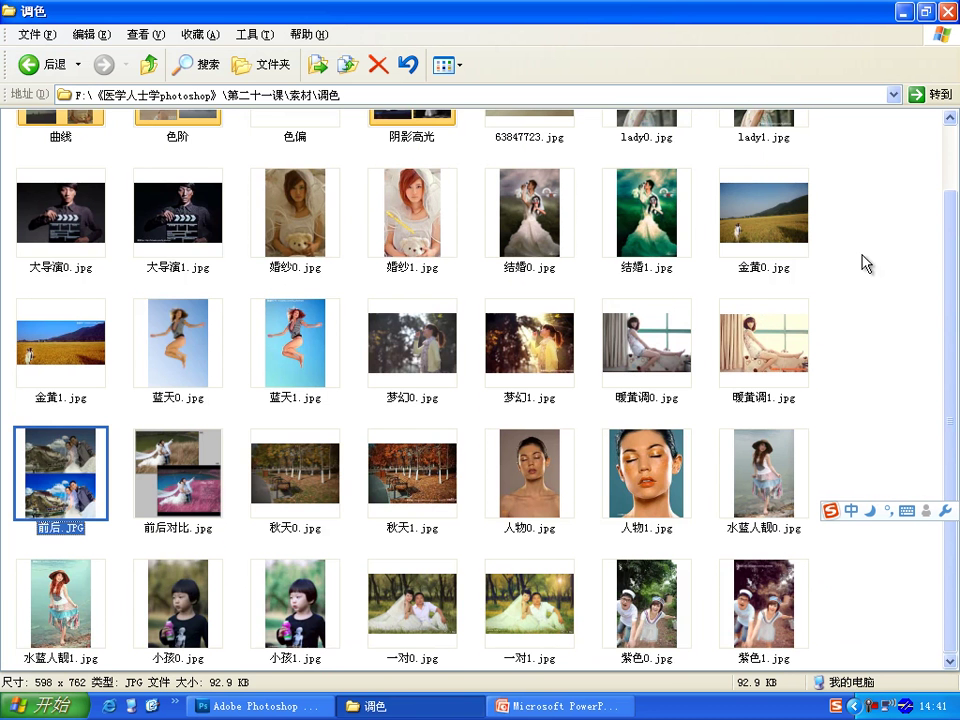
scroll(864, 264, up, 2)
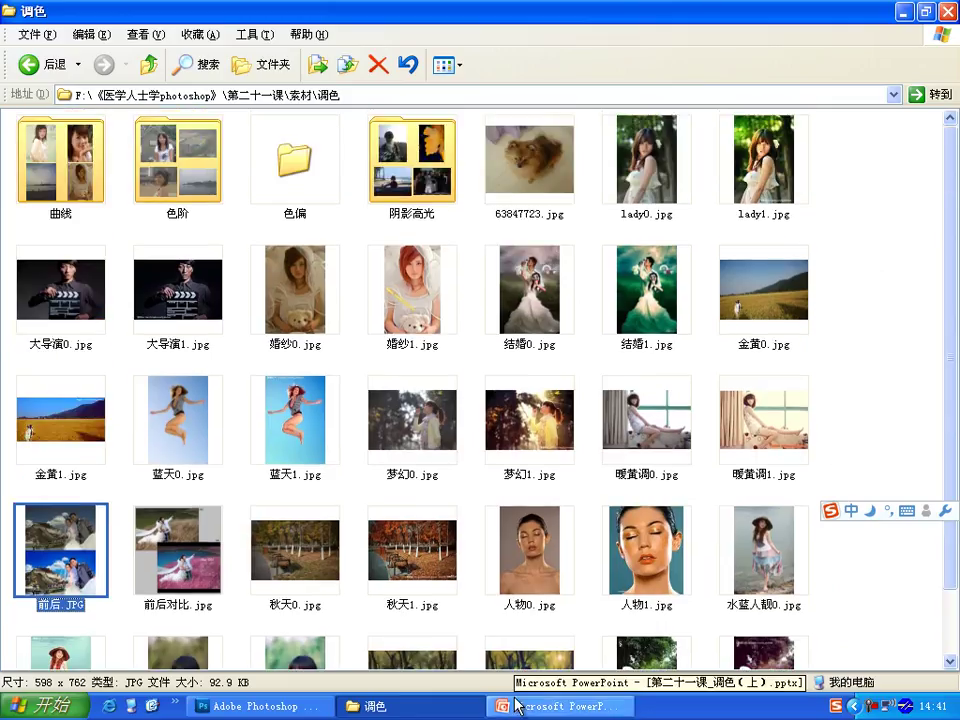
click(428, 178)
double_click(428, 178)
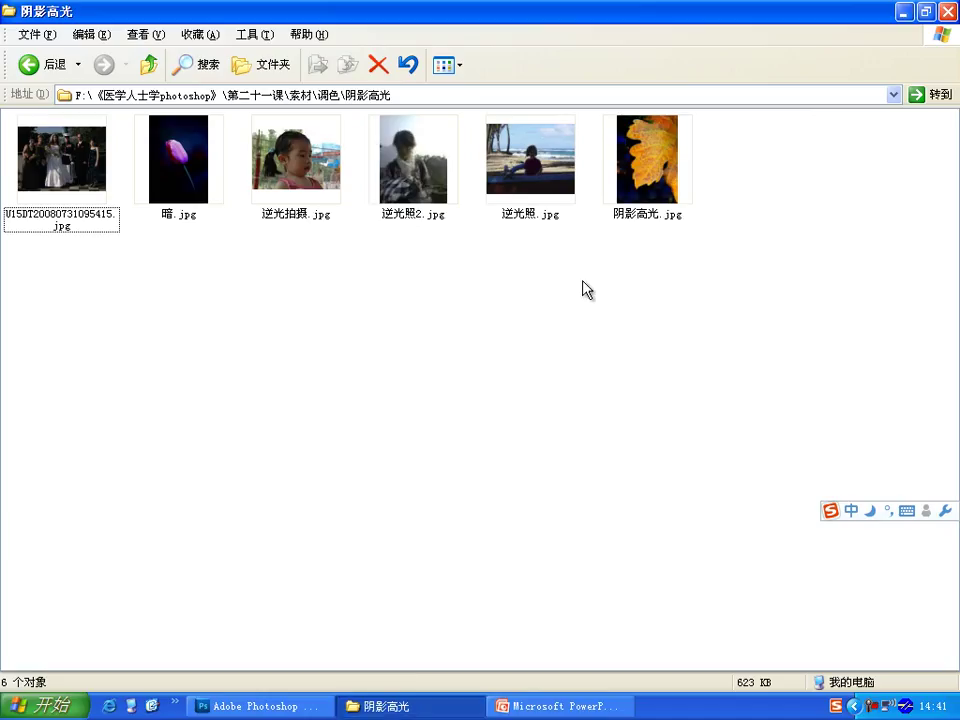
double_click(532, 178)
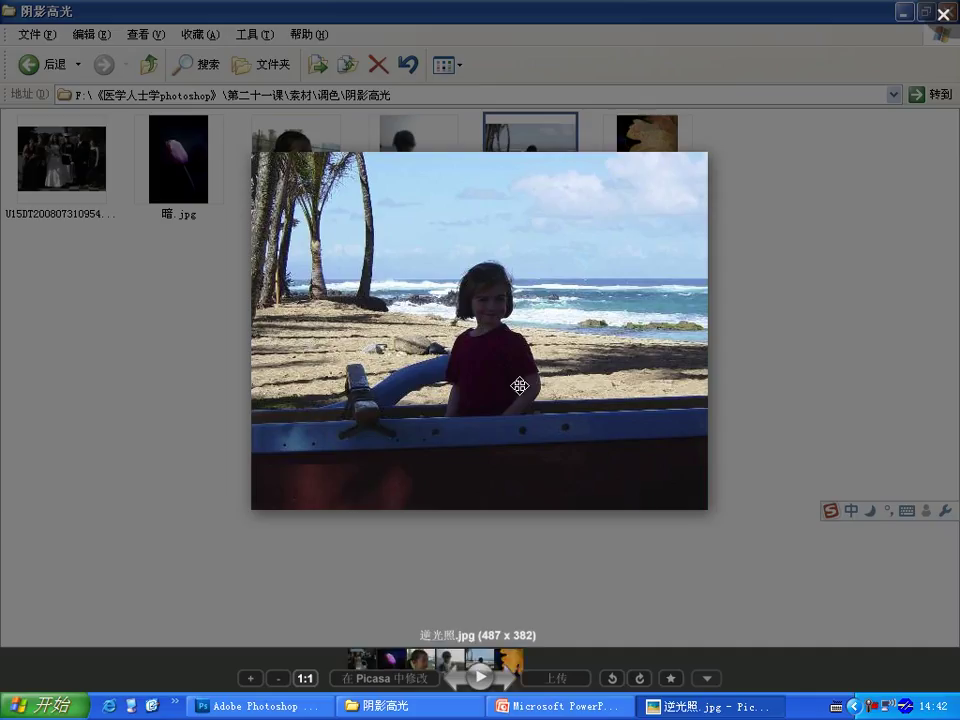
key(Escape)
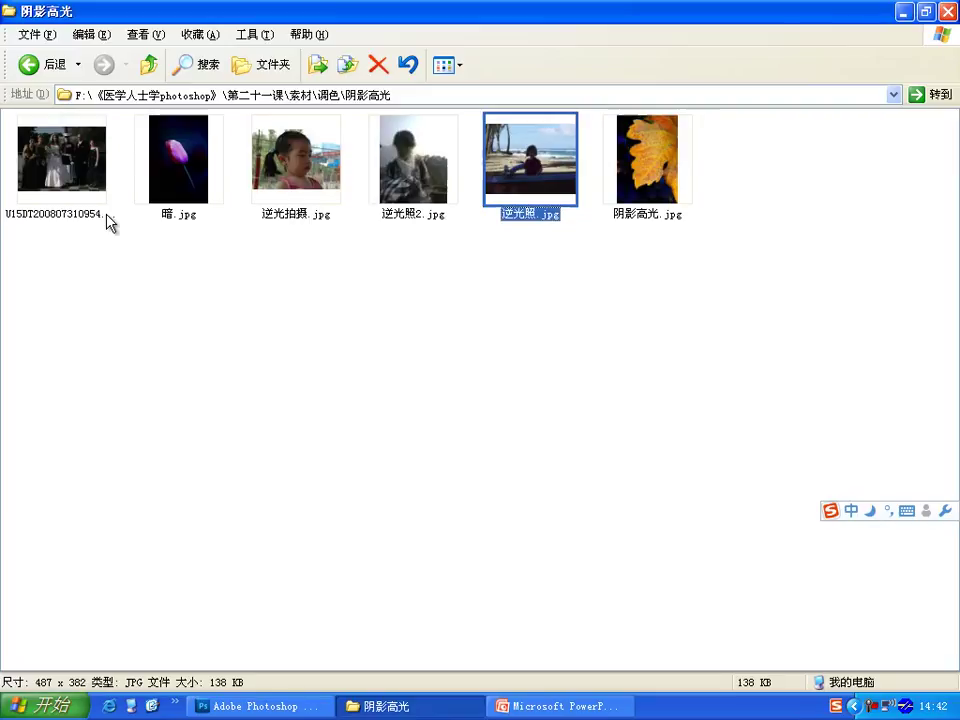
Preview the wedding photo and 逆光拍摄.jpg, then open 逆光照.jpg in Photoshop.
double_click(60, 155)
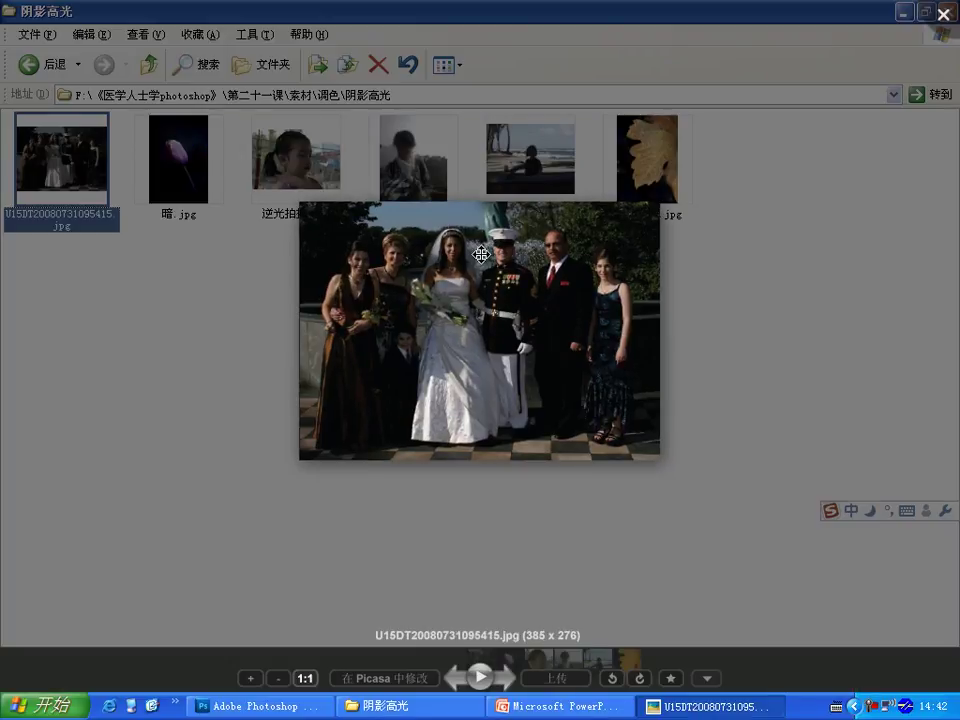
click(716, 386)
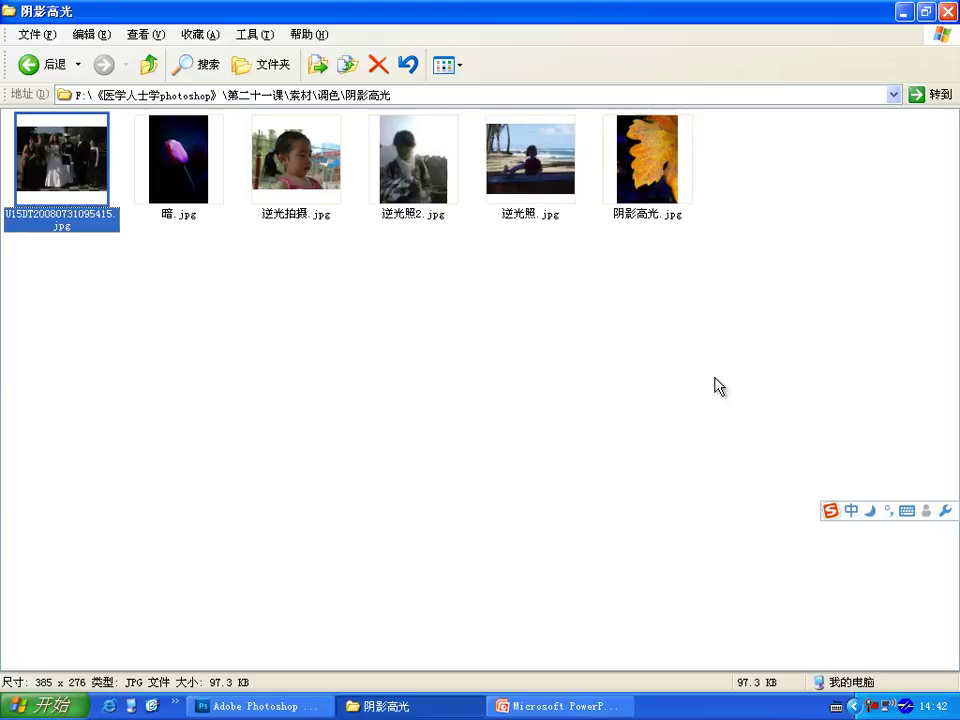
double_click(311, 182)
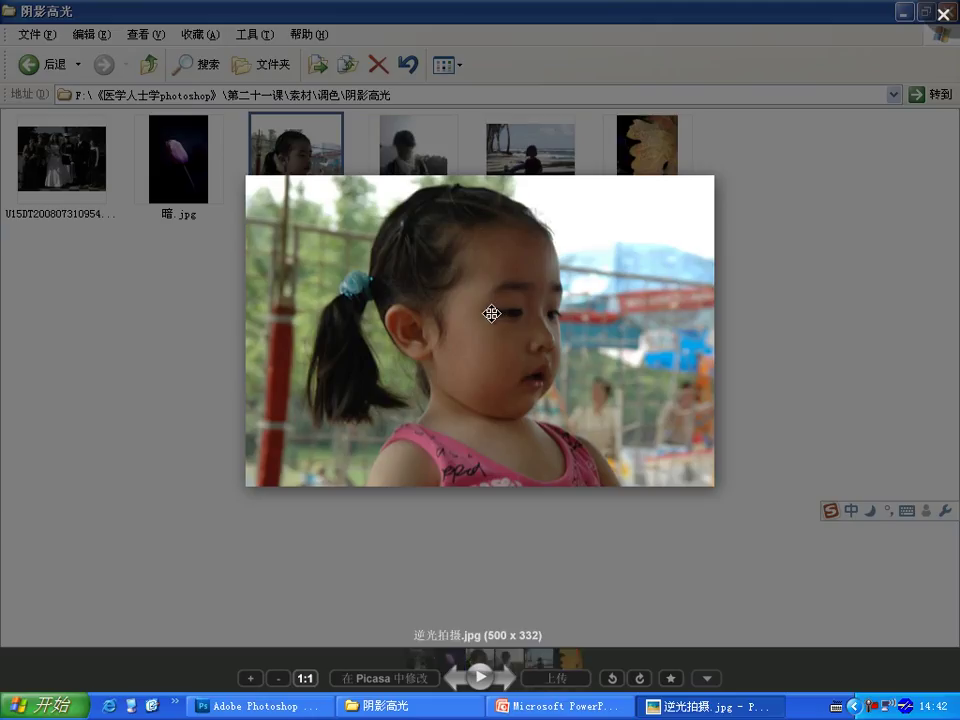
key(Escape)
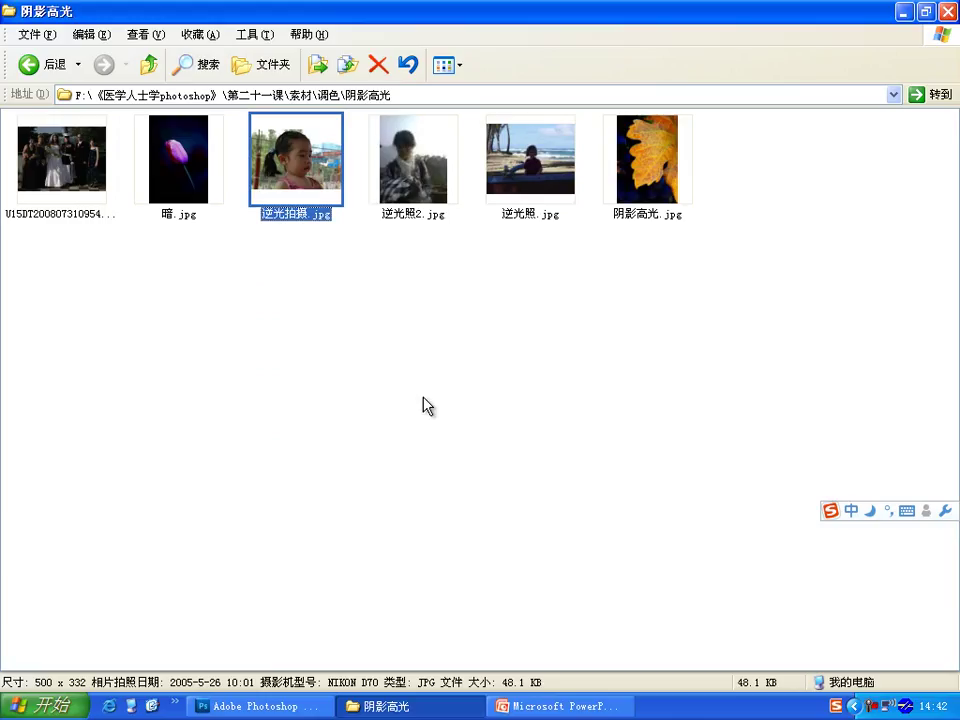
mouse_move(550, 190)
mouse_down()
mouse_move(265, 585)
mouse_move(520, 447)
mouse_up()
click(289, 291)
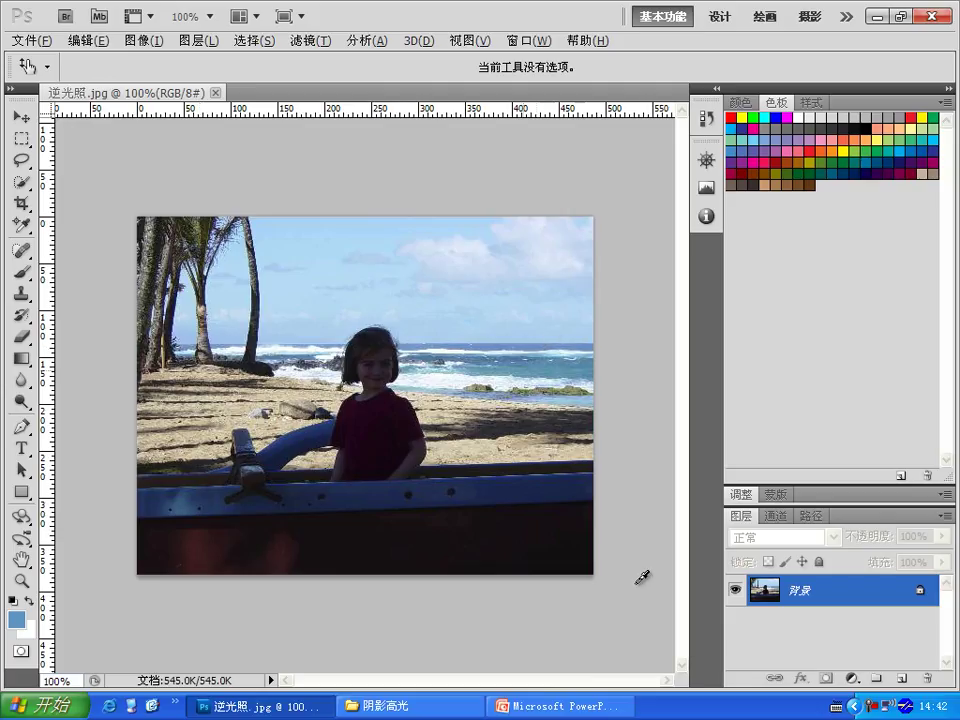
Duplicate the 背景 layer into 图层 1 and show the Image > Adjustments list.
key(ctrl+j)
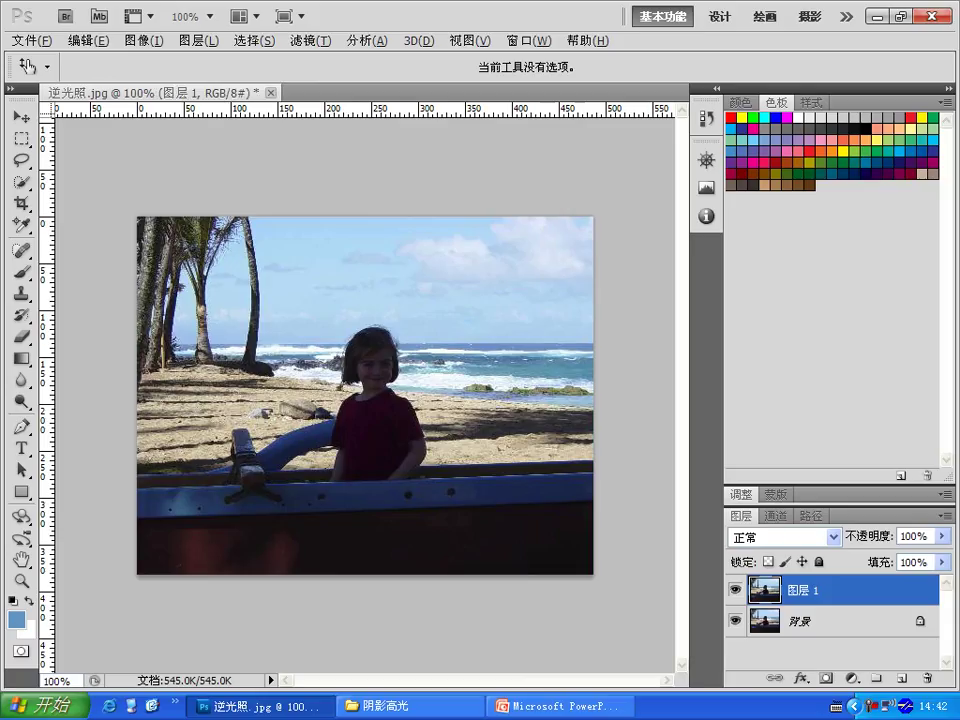
click(148, 40)
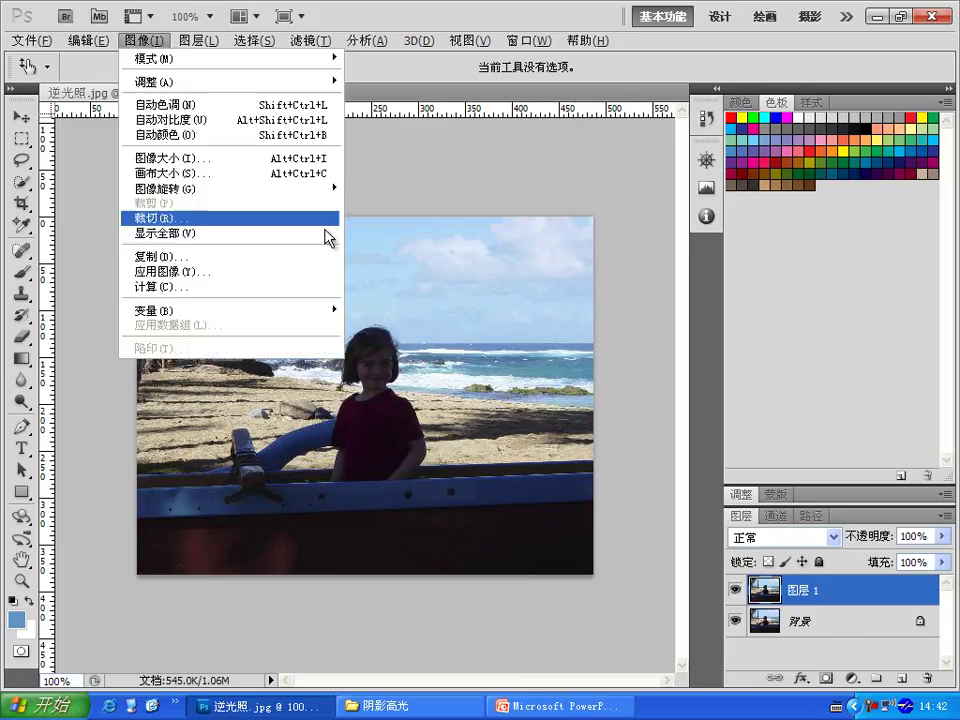
mouse_move(229, 81)
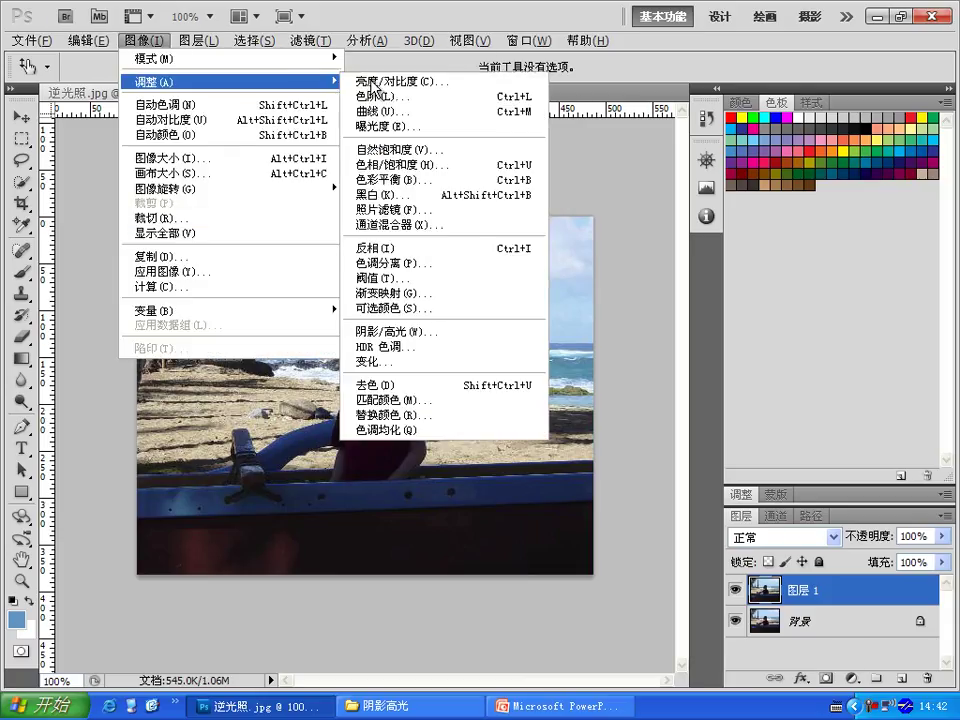
Apply Brightness/Contrast to 图层 1 with brightness 107 and contrast 0.
click(386, 81)
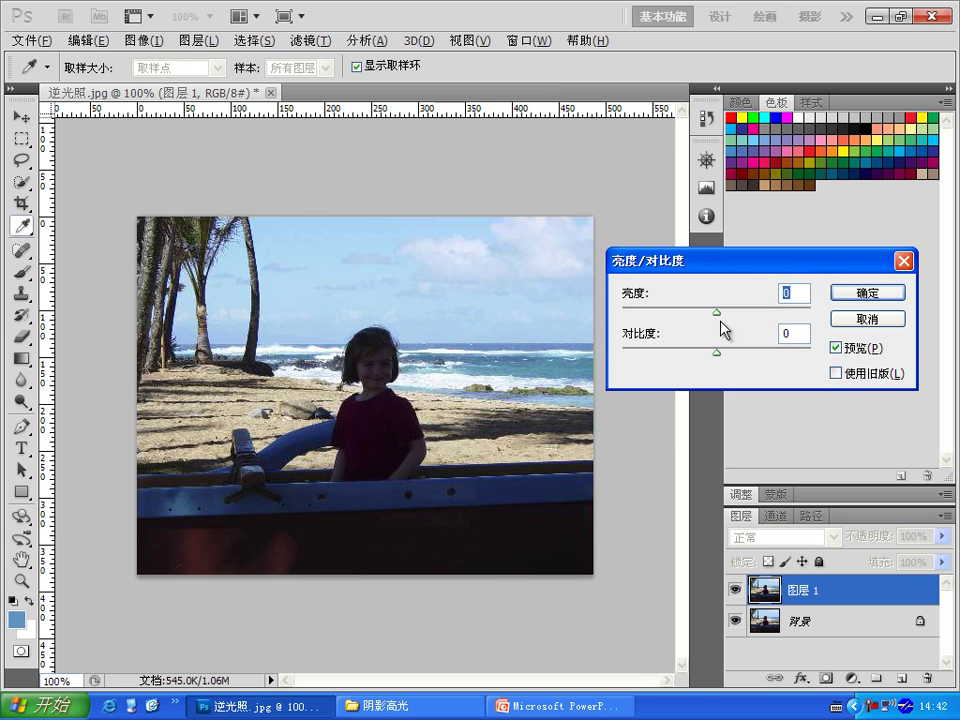
drag(738, 317, 784, 319)
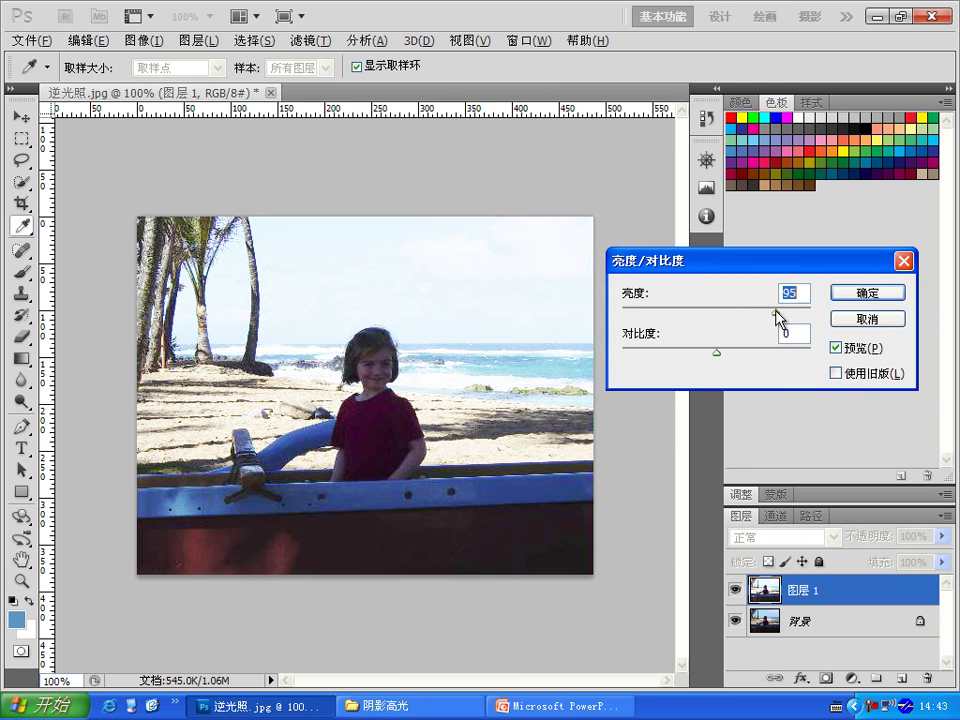
click(867, 294)
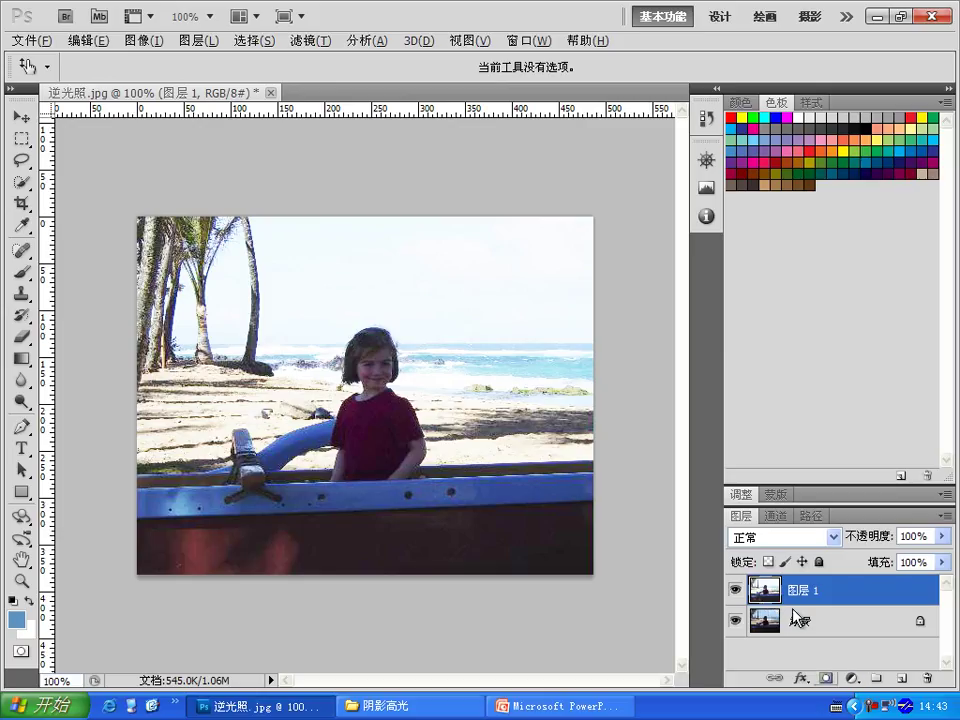
Mask 图层 1 by painting black over sky, sea and sand, then close 逆光照.jpg unsaved.
click(824, 677)
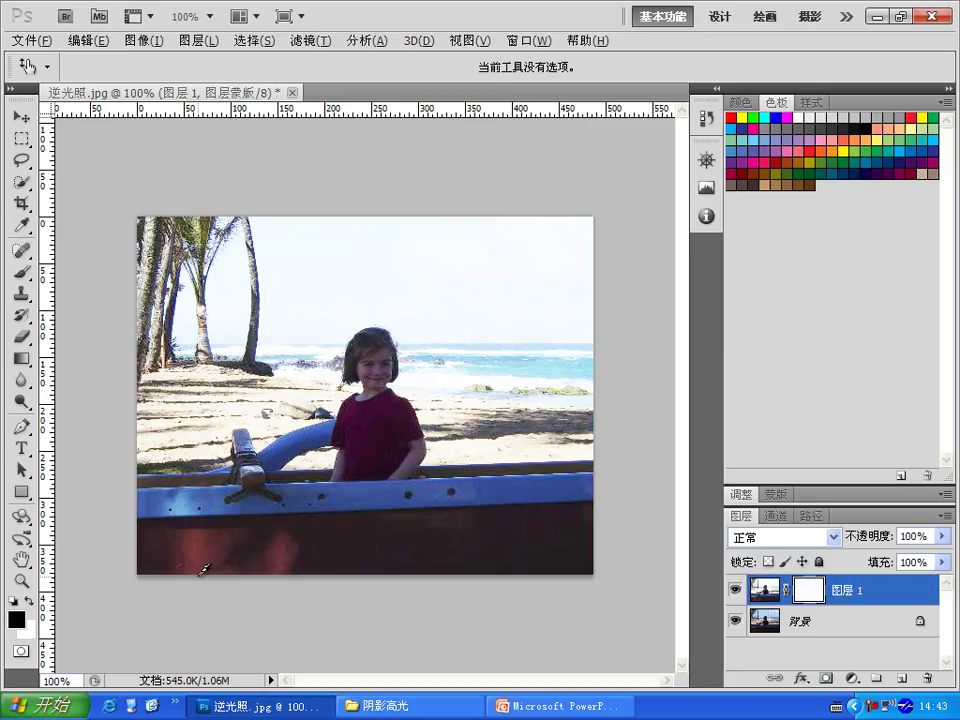
click(21, 271)
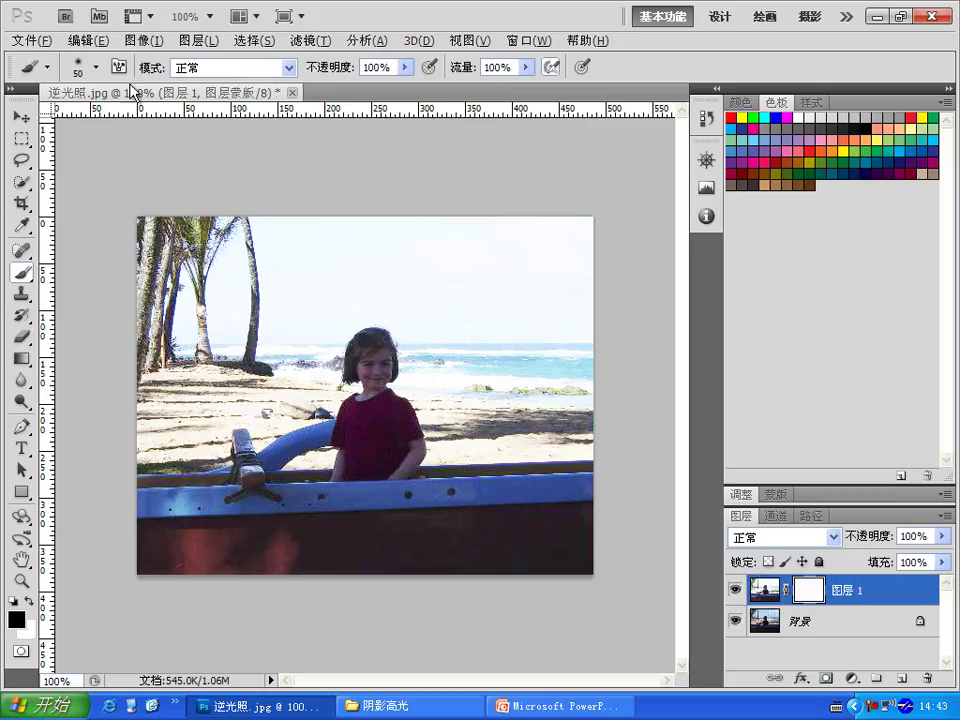
key(bracketright)
key(bracketright)
key(bracketright)
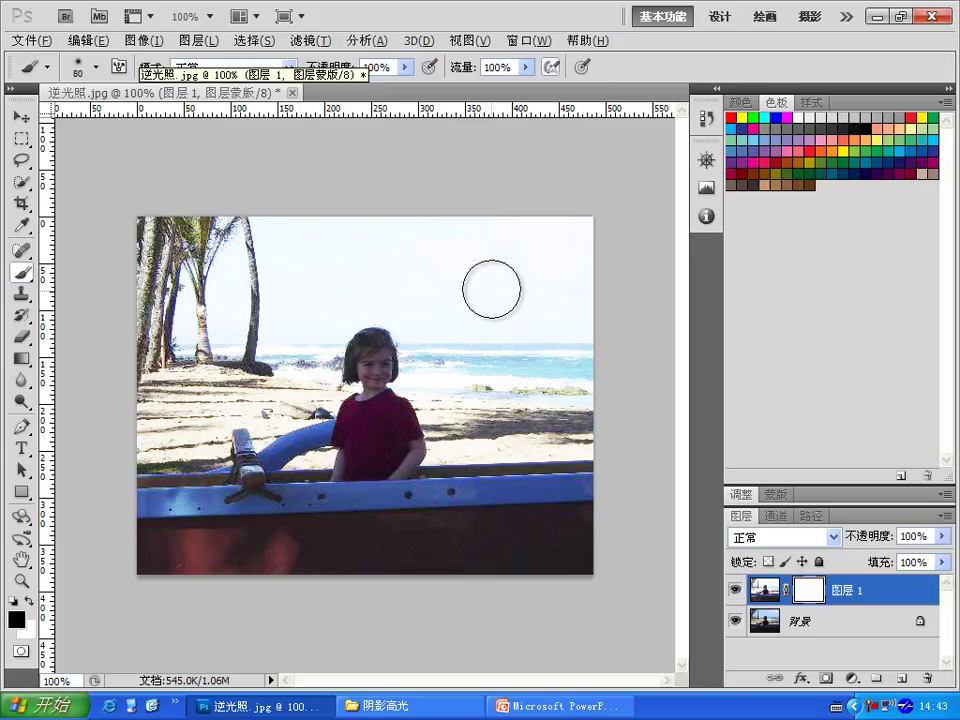
key(bracketright)
key(bracketright)
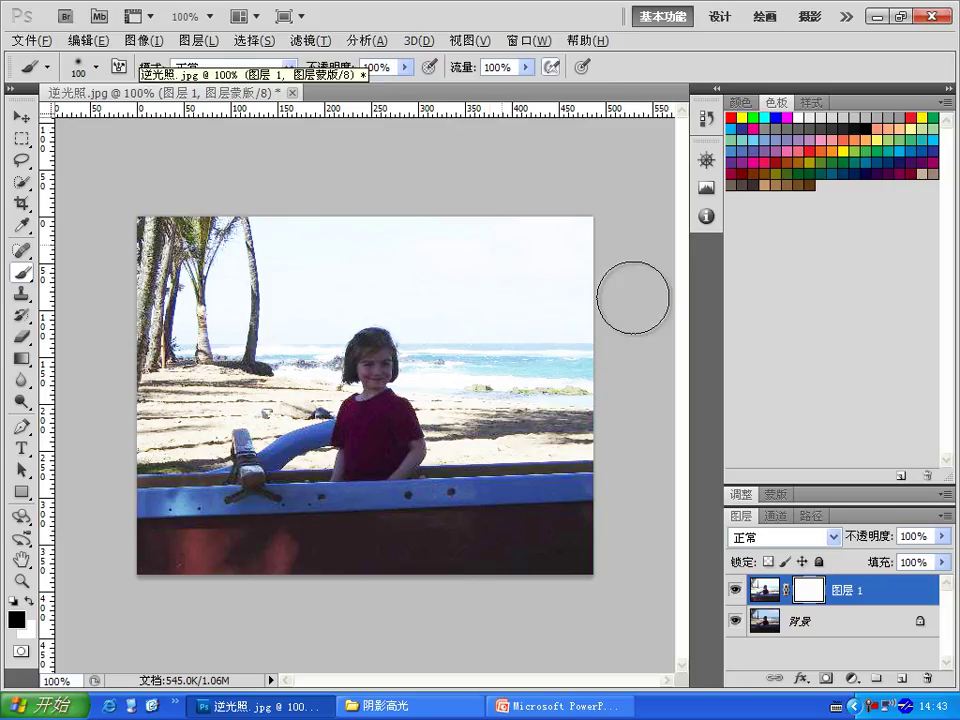
mouse_move(634, 296)
mouse_down()
mouse_move(578, 221)
mouse_move(482, 210)
mouse_move(356, 249)
mouse_move(276, 242)
mouse_move(205, 255)
mouse_move(190, 230)
mouse_move(175, 270)
mouse_move(253, 321)
mouse_move(238, 369)
mouse_move(141, 414)
mouse_up()
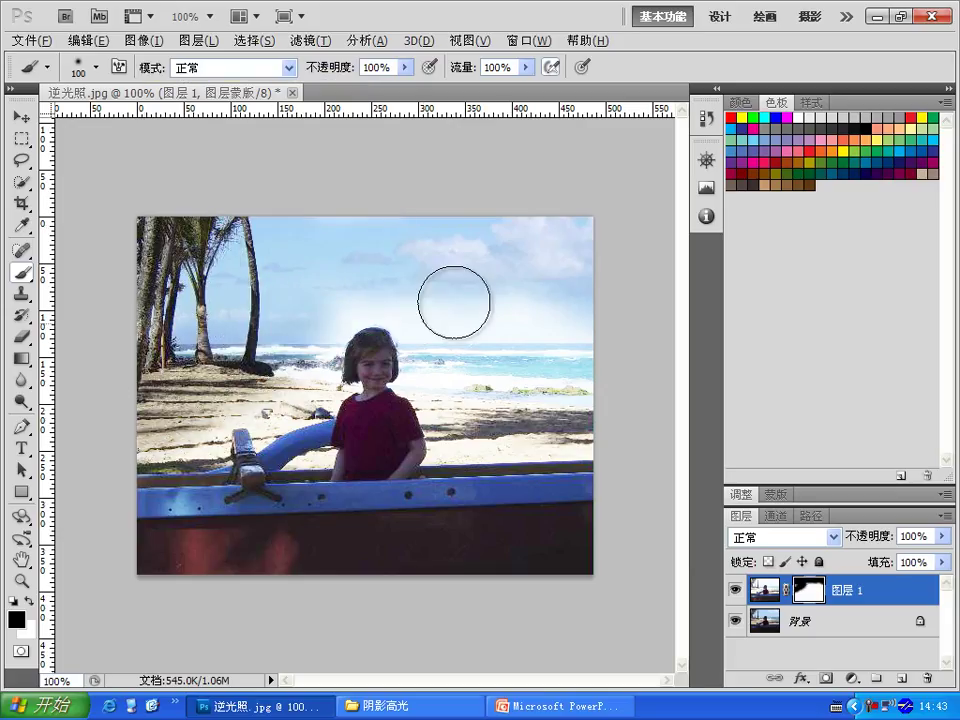
mouse_move(459, 306)
mouse_down()
mouse_move(531, 294)
mouse_move(531, 390)
mouse_move(493, 424)
mouse_move(447, 349)
mouse_move(399, 300)
mouse_move(242, 429)
mouse_move(279, 391)
mouse_move(141, 414)
mouse_move(450, 386)
mouse_up()
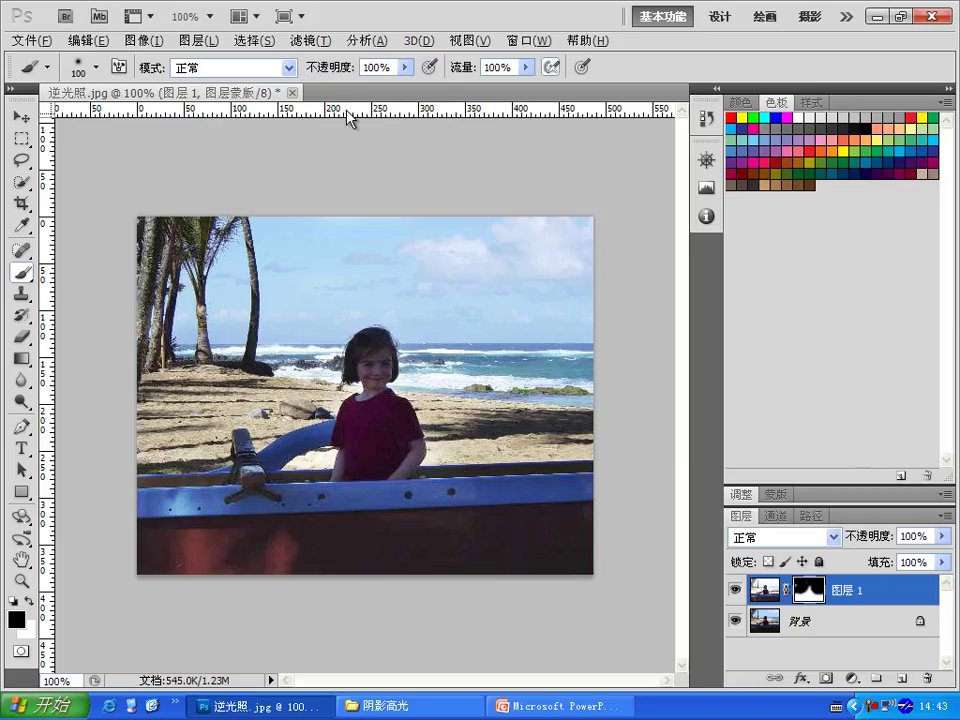
click(292, 92)
click(559, 432)
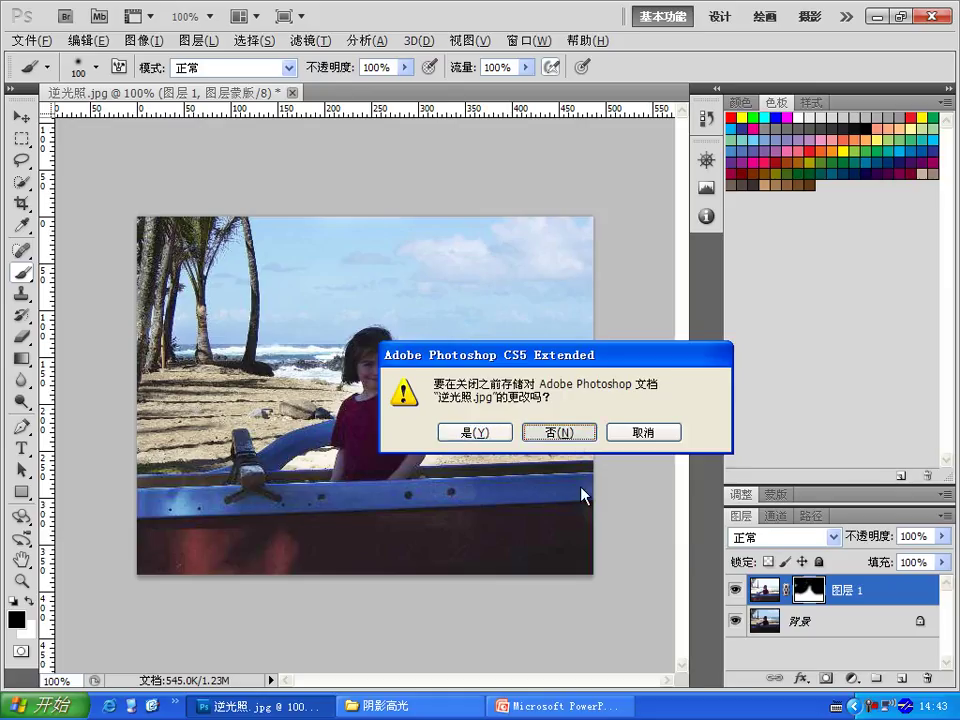
Reopen the unedited 逆光照.jpg in Photoshop from Explorer and show Image > Adjustments.
click(386, 706)
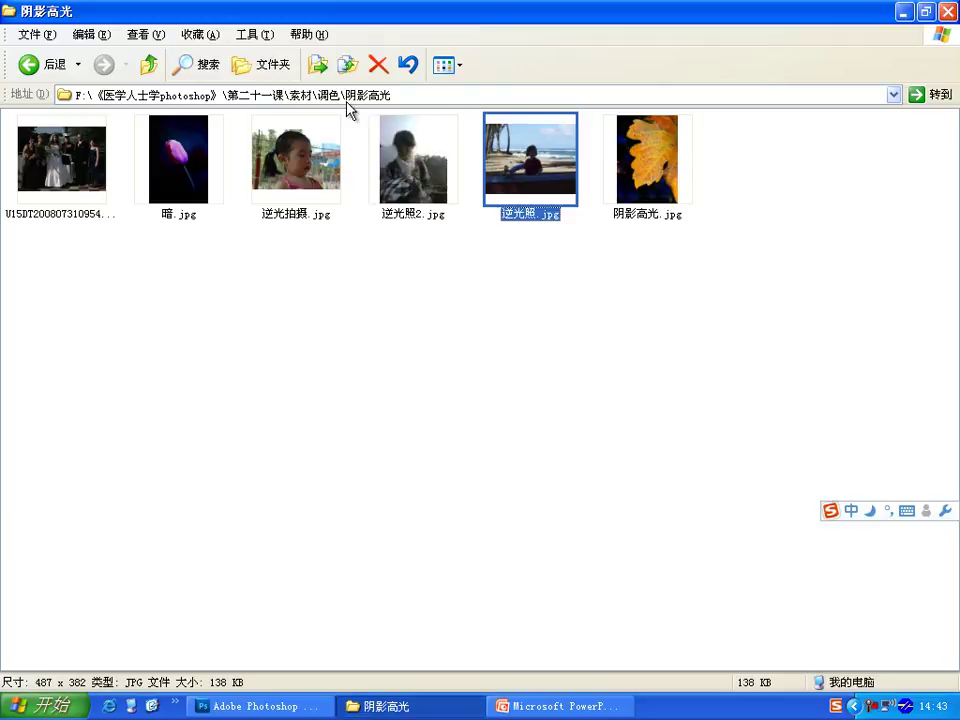
click(274, 388)
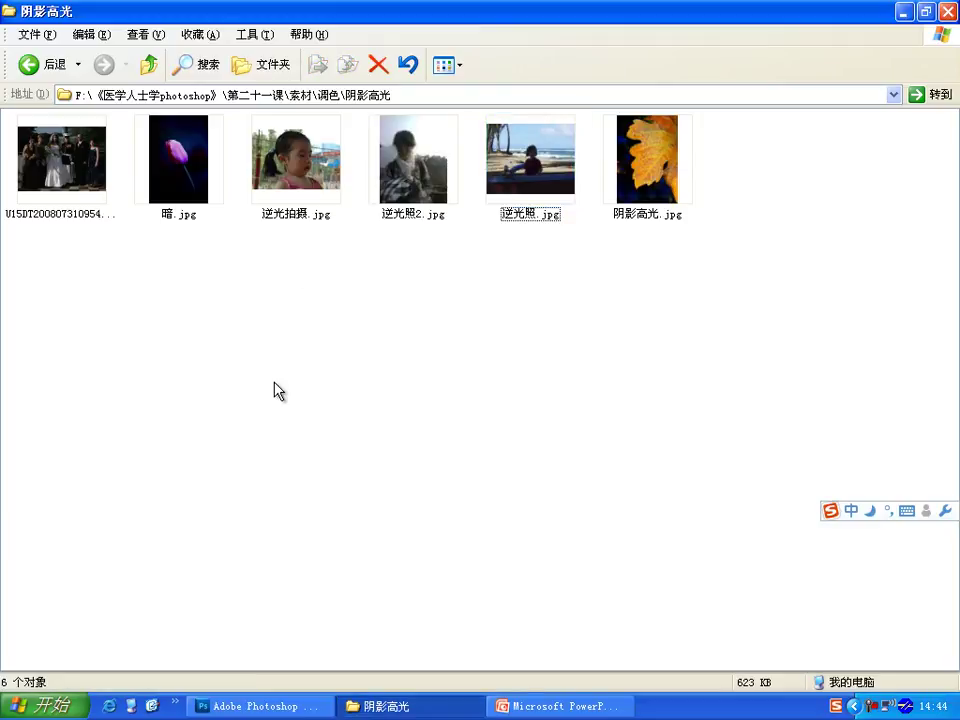
mouse_move(537, 148)
mouse_down()
mouse_move(389, 334)
mouse_move(398, 346)
mouse_up()
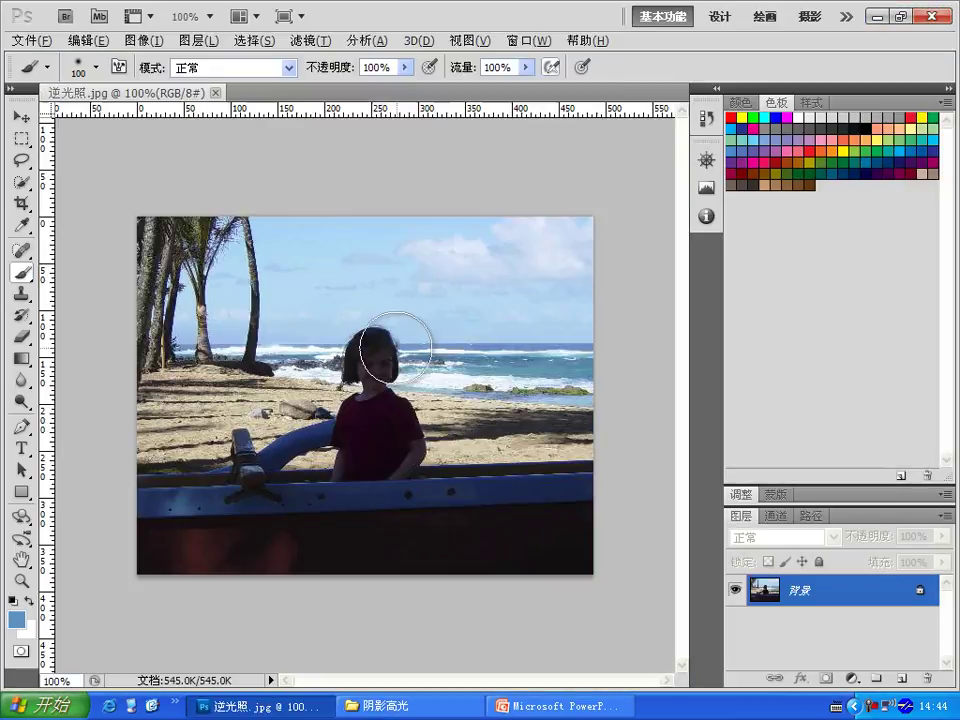
click(140, 40)
mouse_move(230, 81)
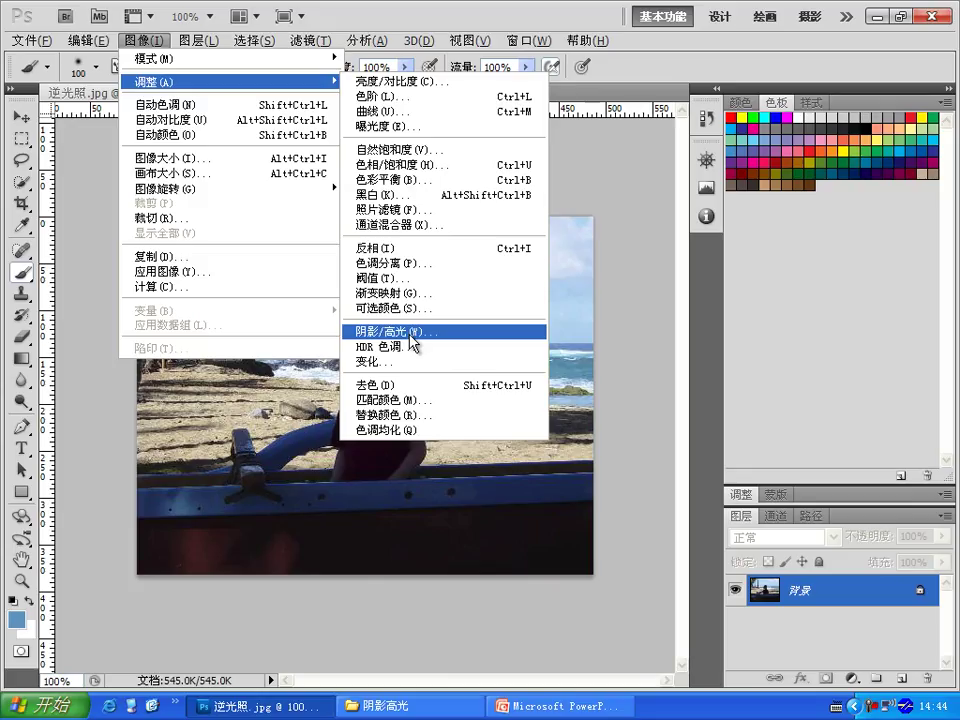
Preview Shadows/Highlights on the beach photo, comparing before/after, with the shadows amount raised to 100%.
click(416, 334)
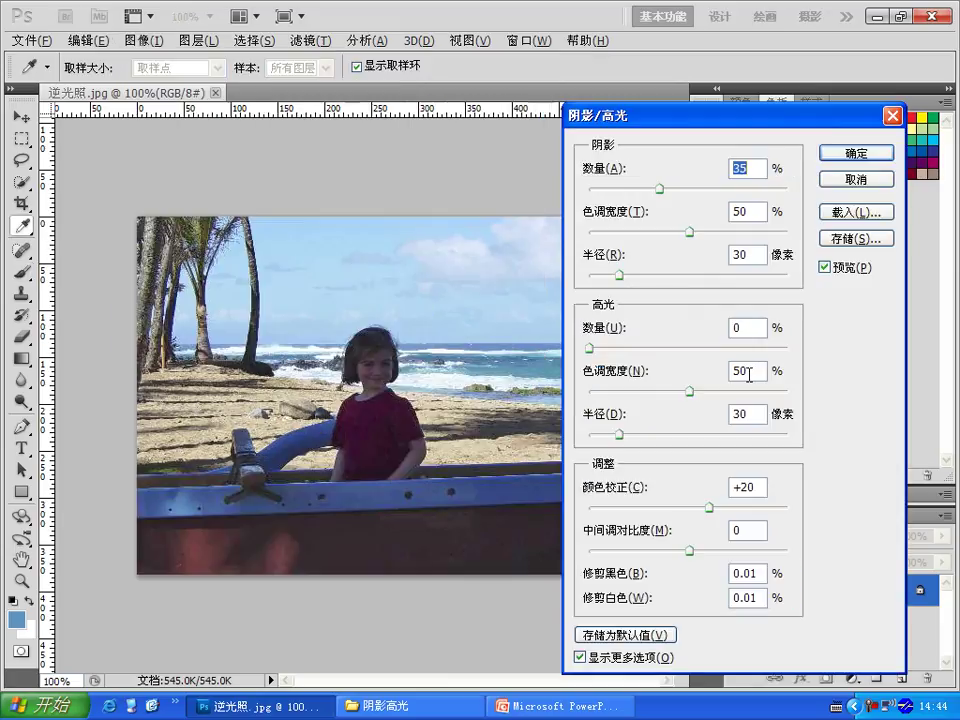
click(836, 268)
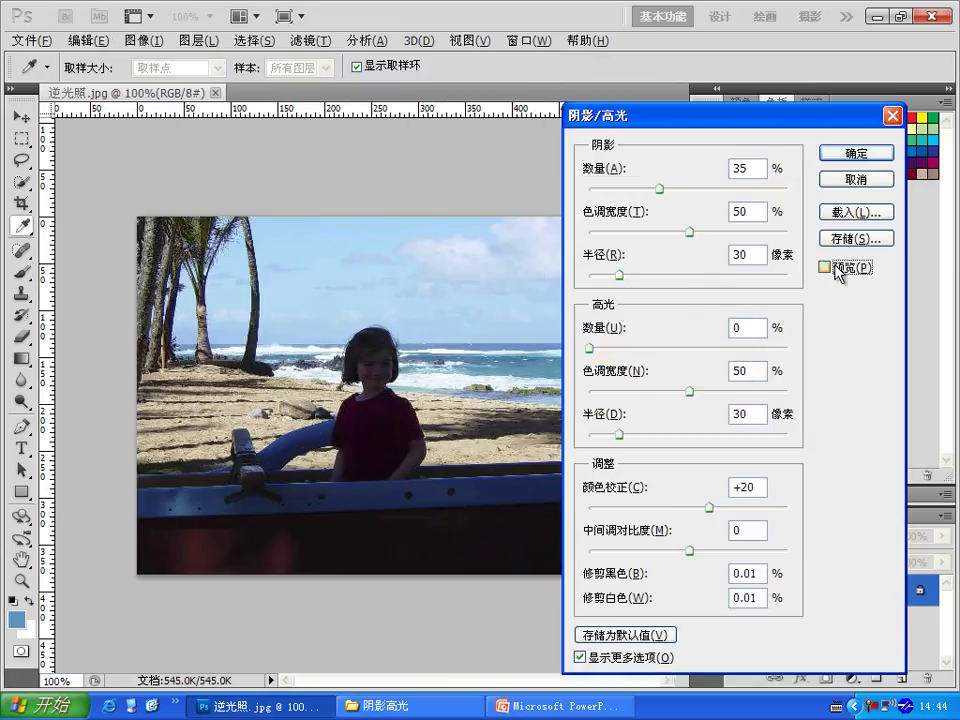
click(836, 268)
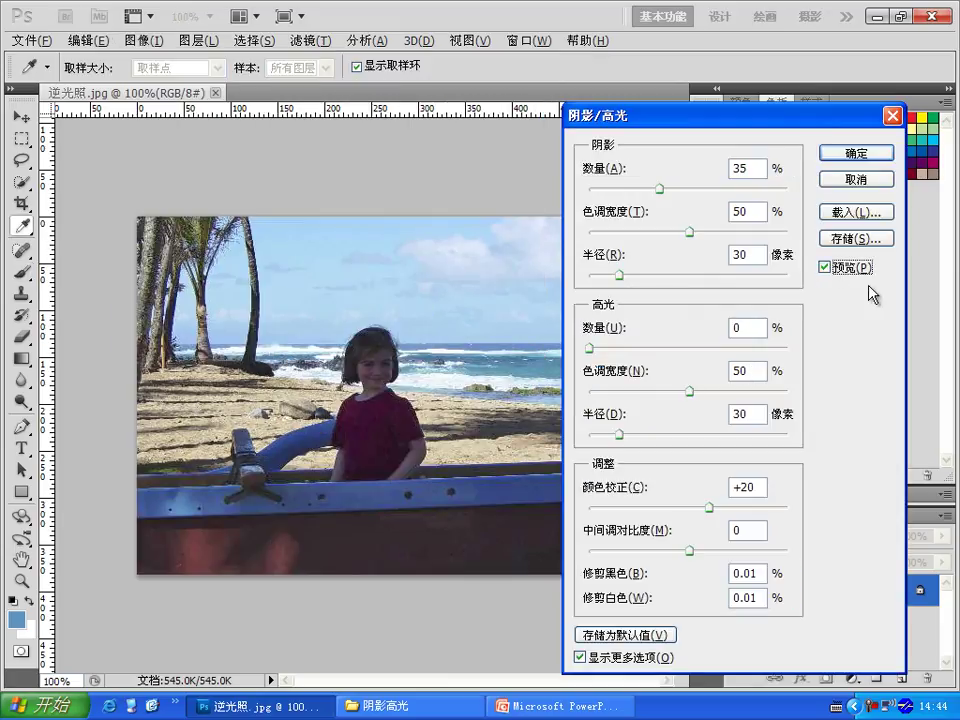
click(850, 272)
click(850, 272)
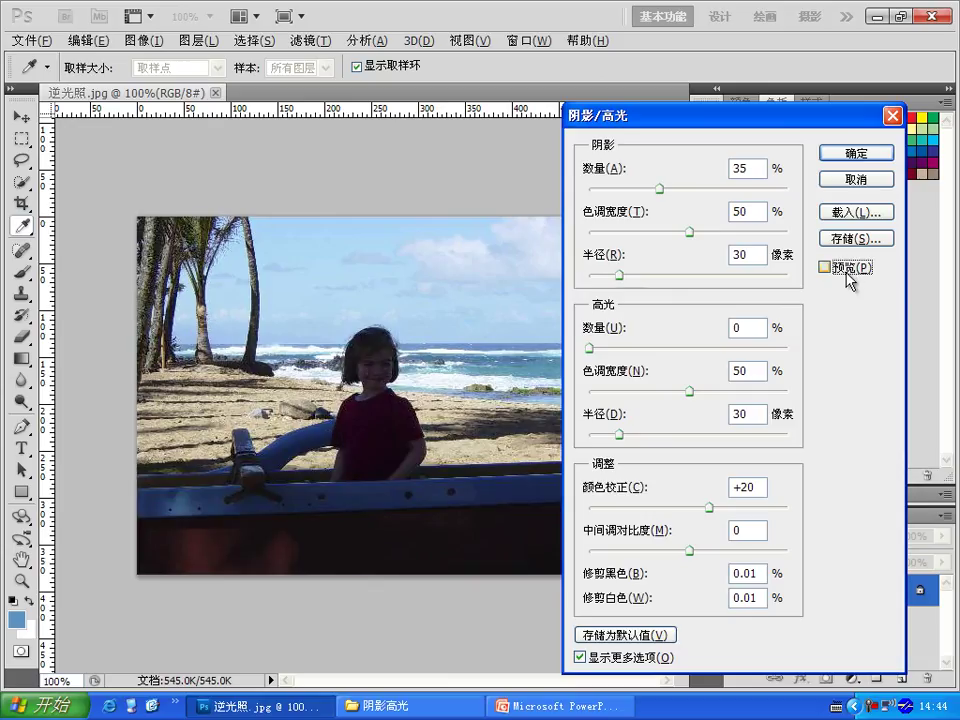
click(848, 270)
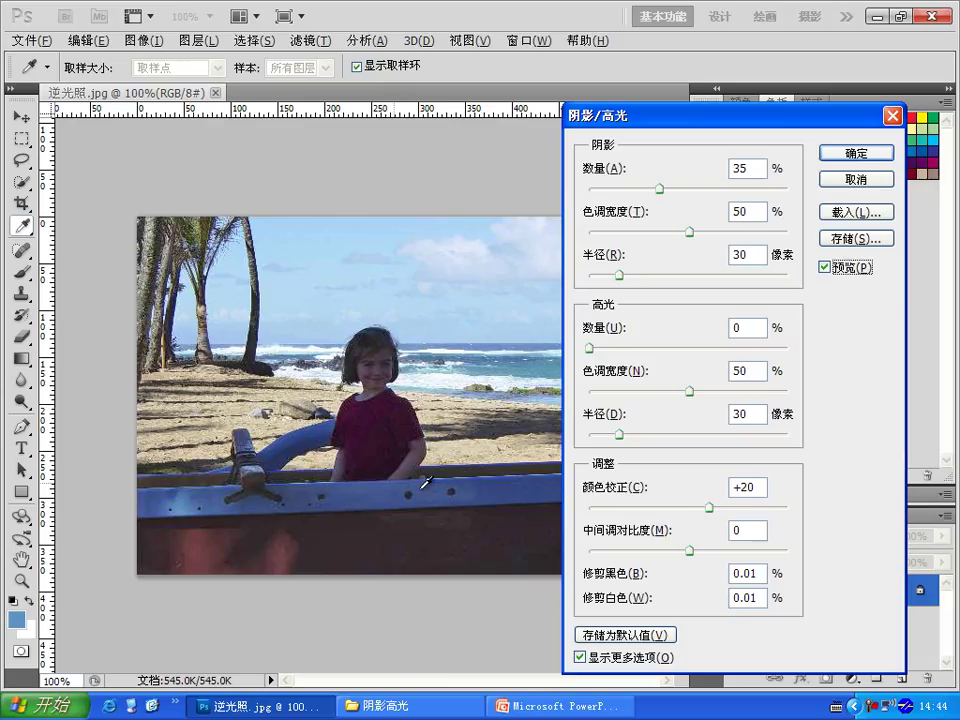
click(841, 271)
click(841, 271)
click(658, 190)
drag(665, 186, 789, 186)
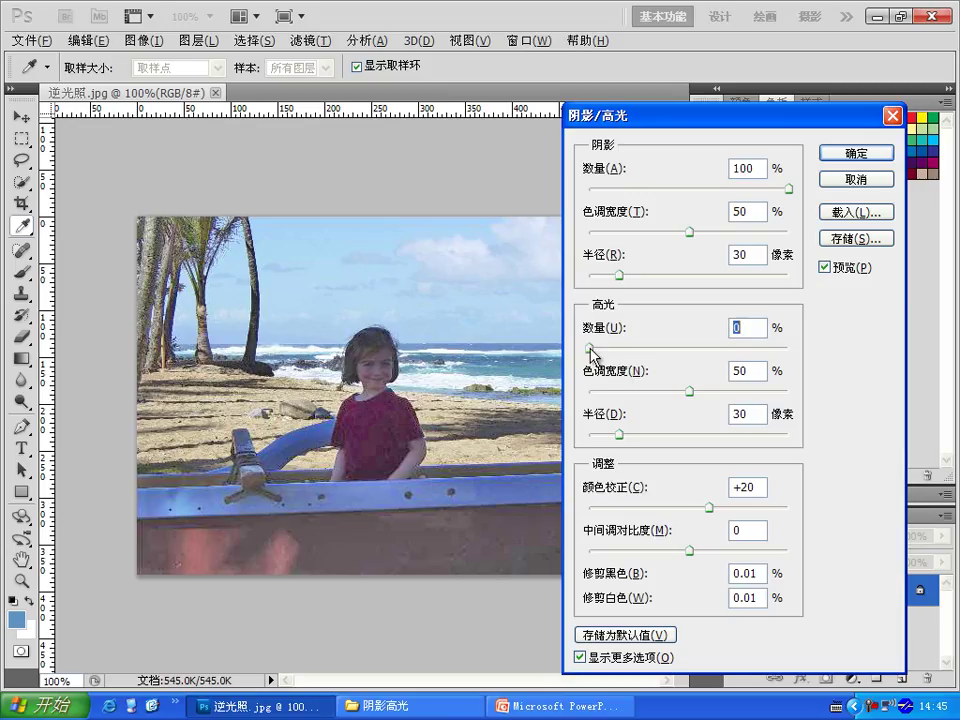
Tweak the highlights amount, lower the shadows amount and adjust the shadows tonal width.
mouse_move(589, 349)
mouse_down()
mouse_move(628, 347)
mouse_move(602, 353)
mouse_move(625, 352)
mouse_move(586, 342)
mouse_move(621, 349)
mouse_move(602, 345)
mouse_up()
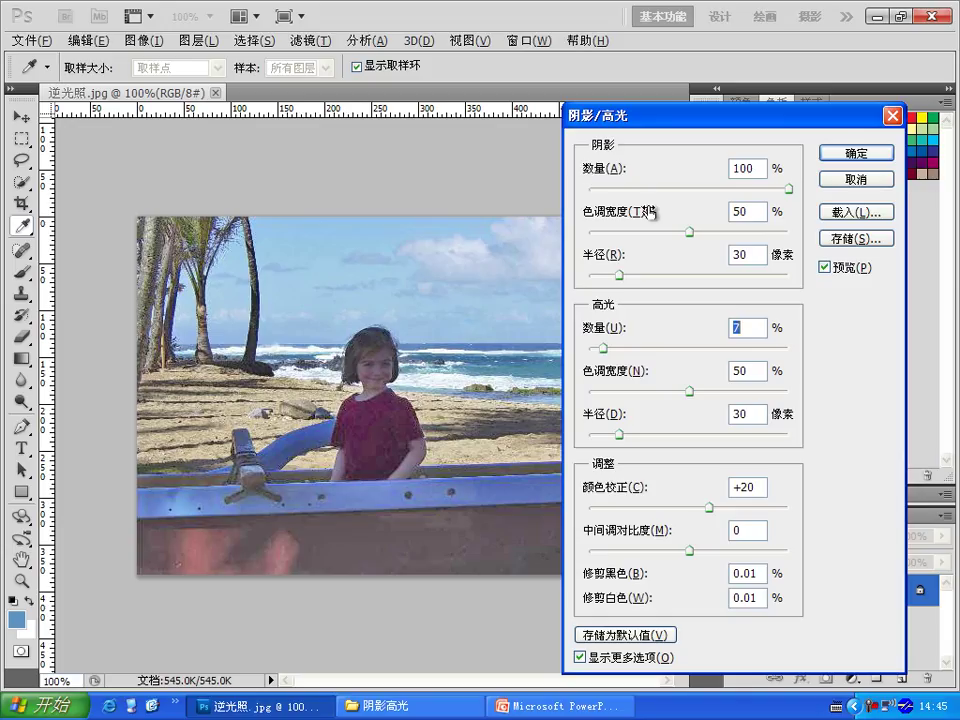
mouse_move(787, 189)
mouse_down()
mouse_move(634, 197)
mouse_move(682, 191)
mouse_up()
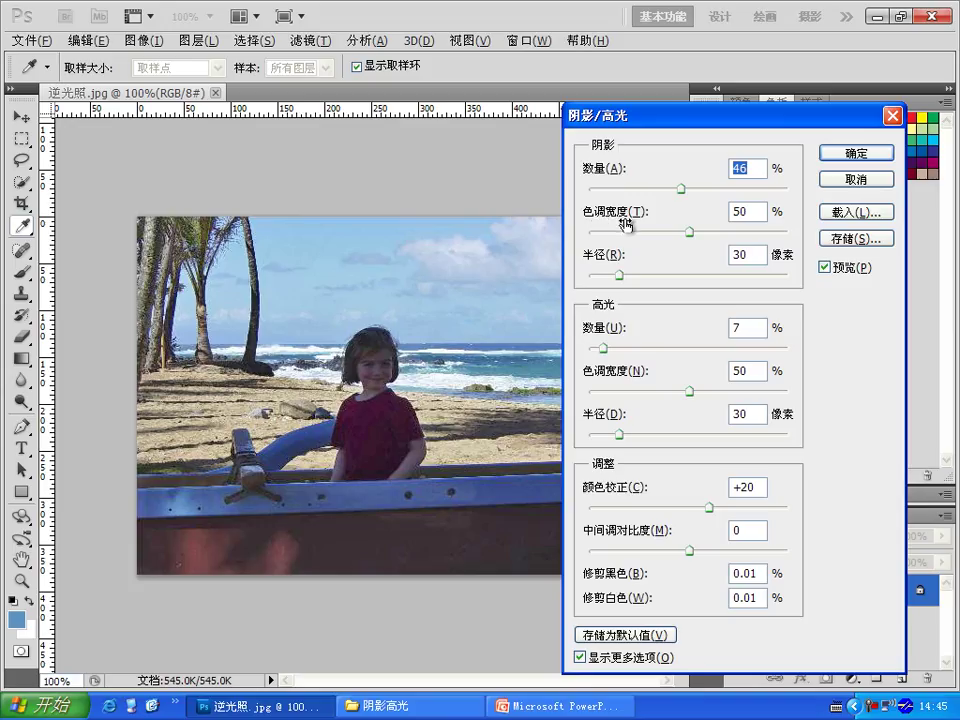
drag(690, 233, 677, 232)
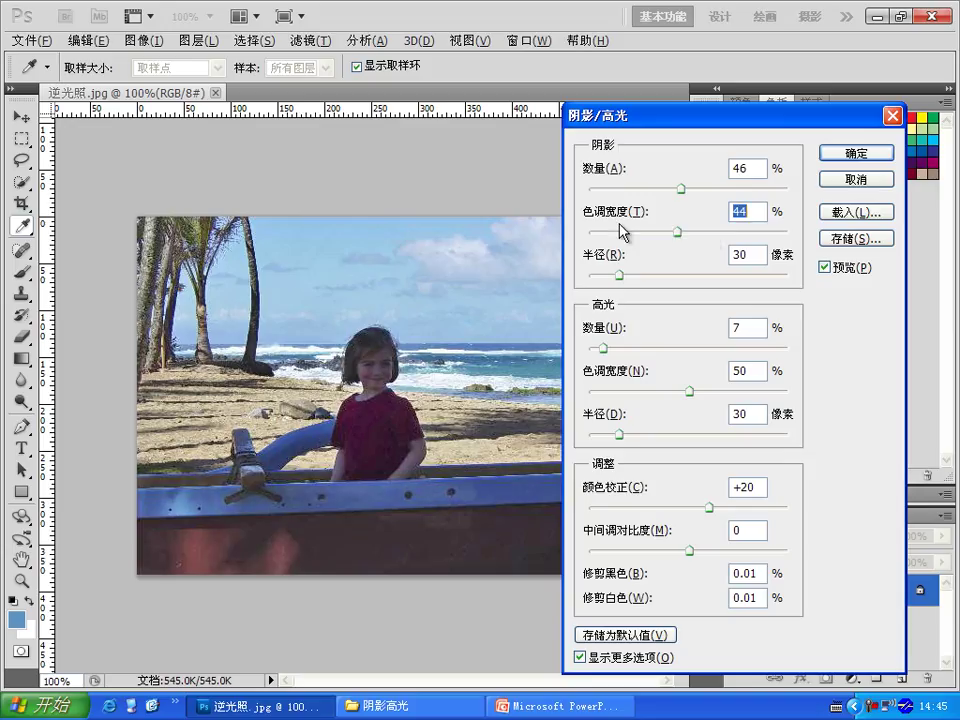
mouse_move(619, 225)
mouse_down()
mouse_move(600, 231)
mouse_move(681, 229)
mouse_move(606, 229)
mouse_move(648, 232)
mouse_move(634, 221)
mouse_move(656, 229)
mouse_move(643, 221)
mouse_move(642, 232)
mouse_up()
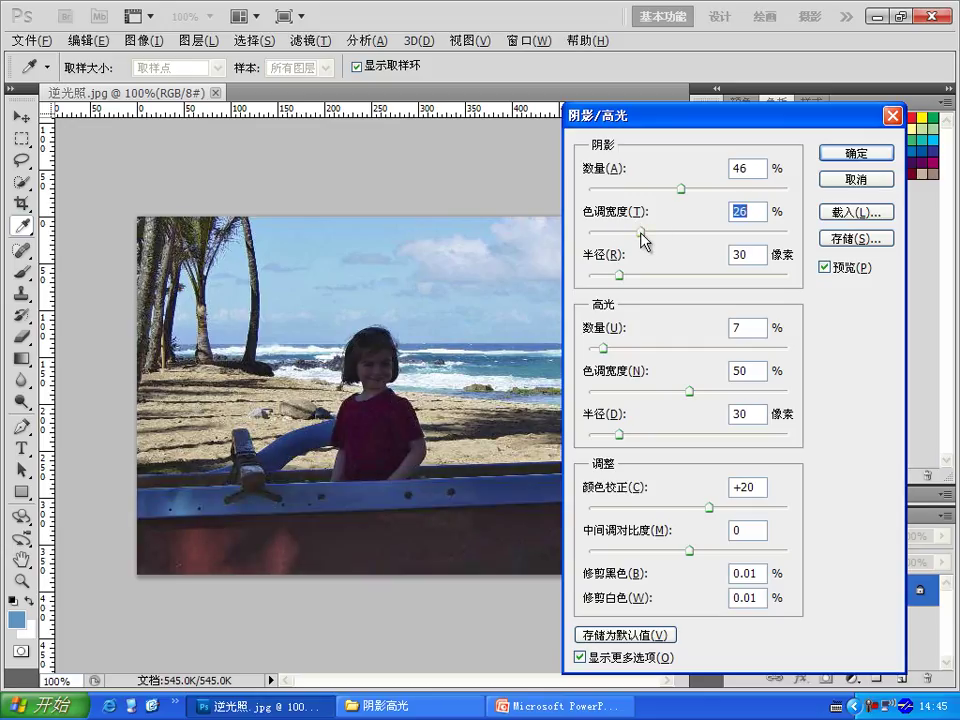
mouse_move(641, 232)
mouse_down()
mouse_move(657, 234)
mouse_move(624, 232)
mouse_up()
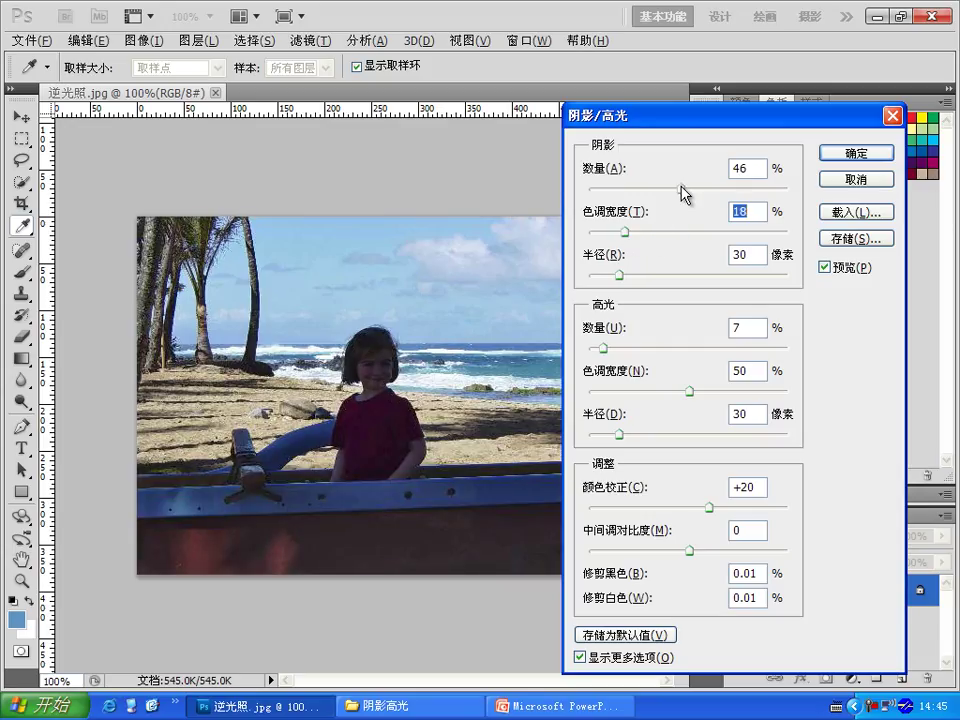
Turn off the preview, cancel the Shadows/Highlights correction and close 逆光照.jpg.
click(825, 267)
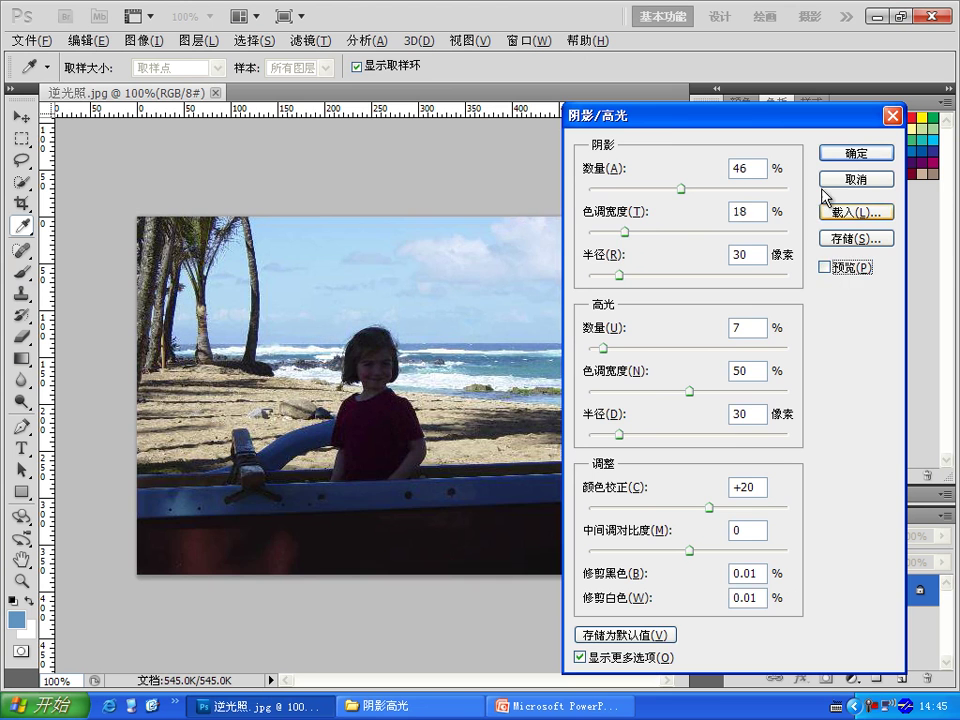
click(856, 179)
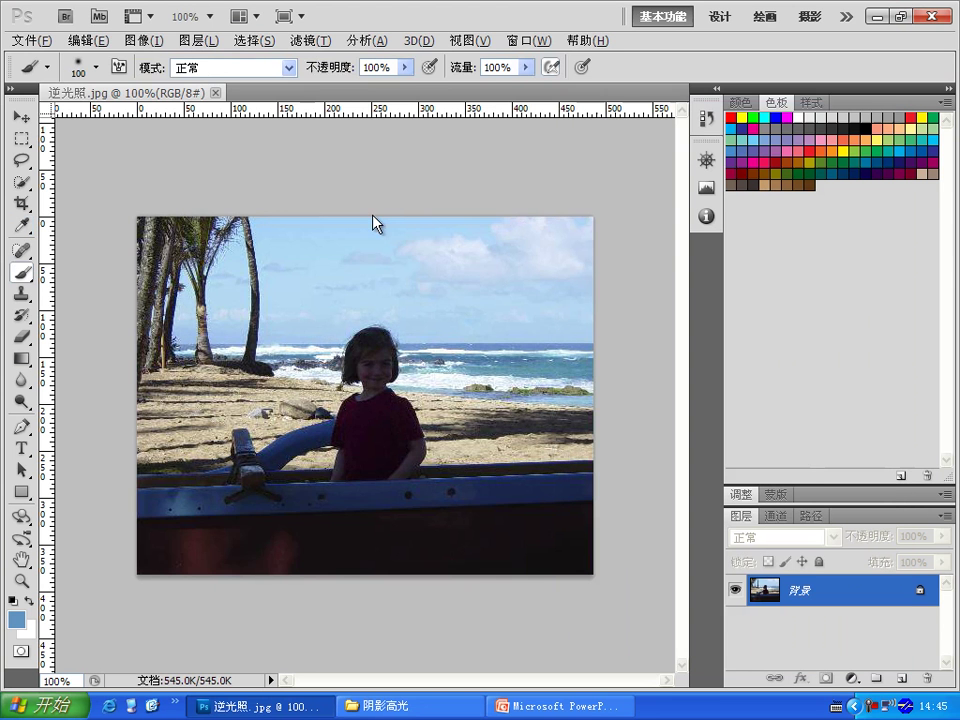
click(215, 92)
Open 逆光照2.jpg from the 阴影高光 folder in Photoshop by dragging it over.
click(396, 711)
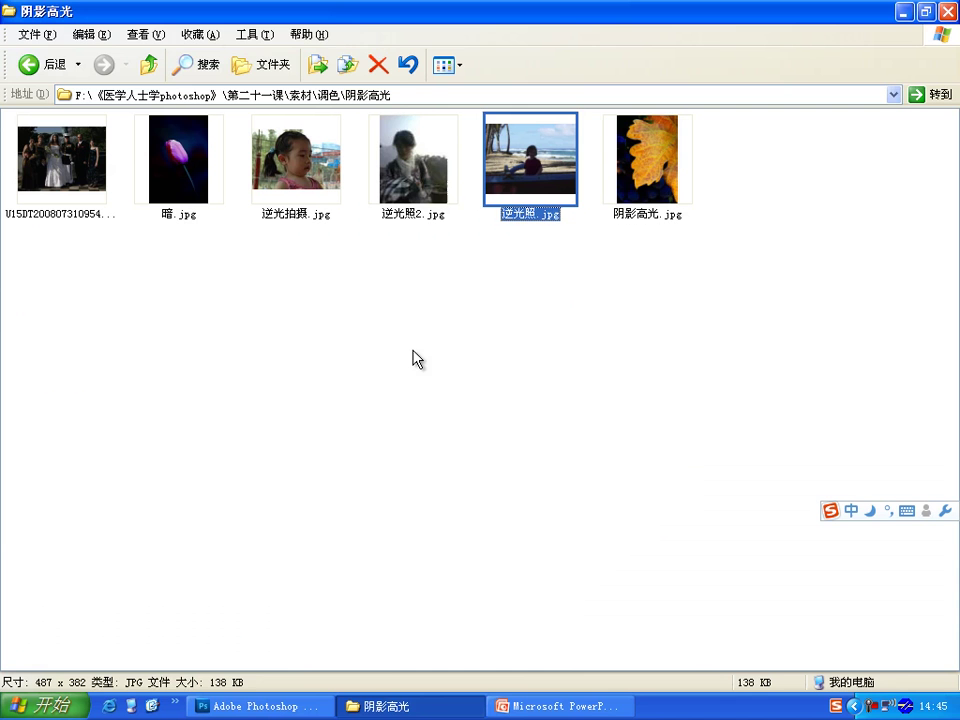
mouse_move(396, 199)
mouse_down()
mouse_move(262, 706)
mouse_move(420, 345)
mouse_up()
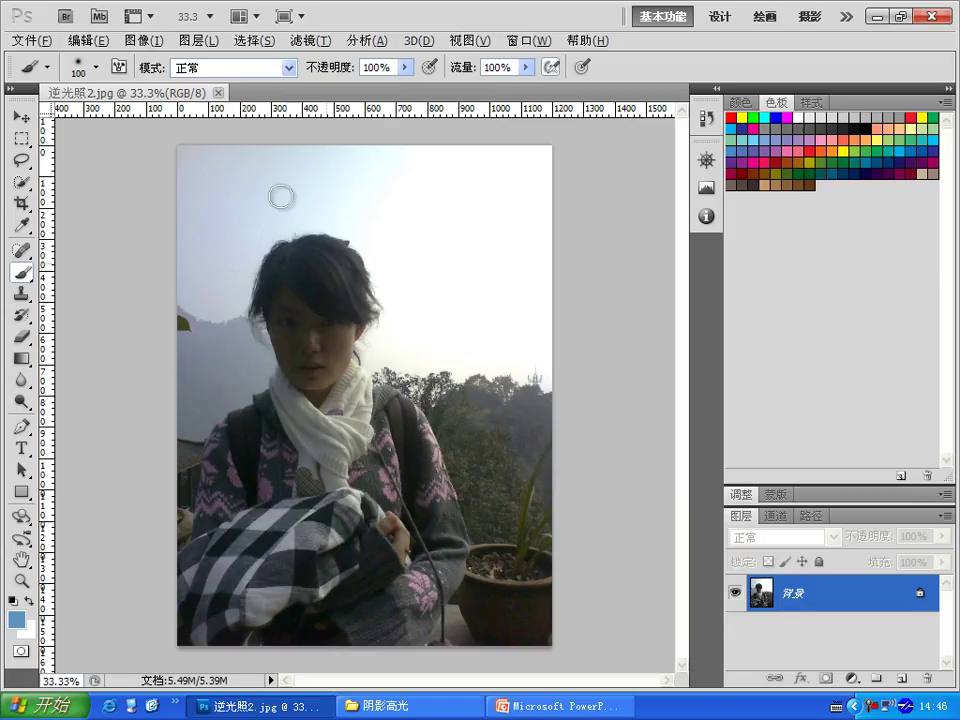
Open Shadows/Highlights on 逆光照2.jpg, compare the preview, and raise the shadows amount to 58.
click(143, 40)
mouse_move(230, 81)
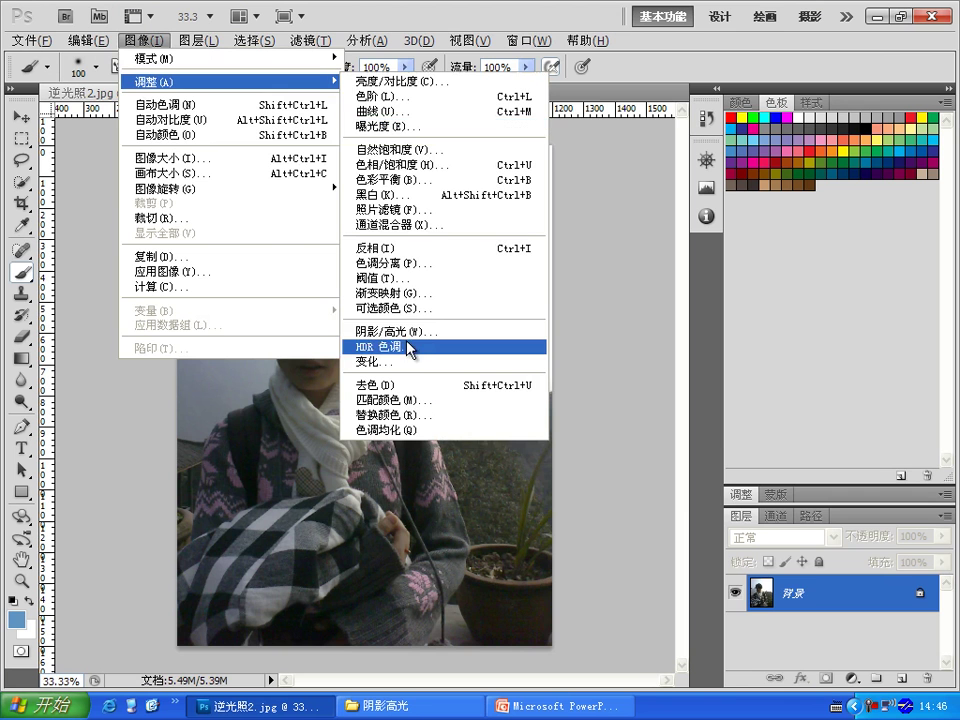
click(405, 331)
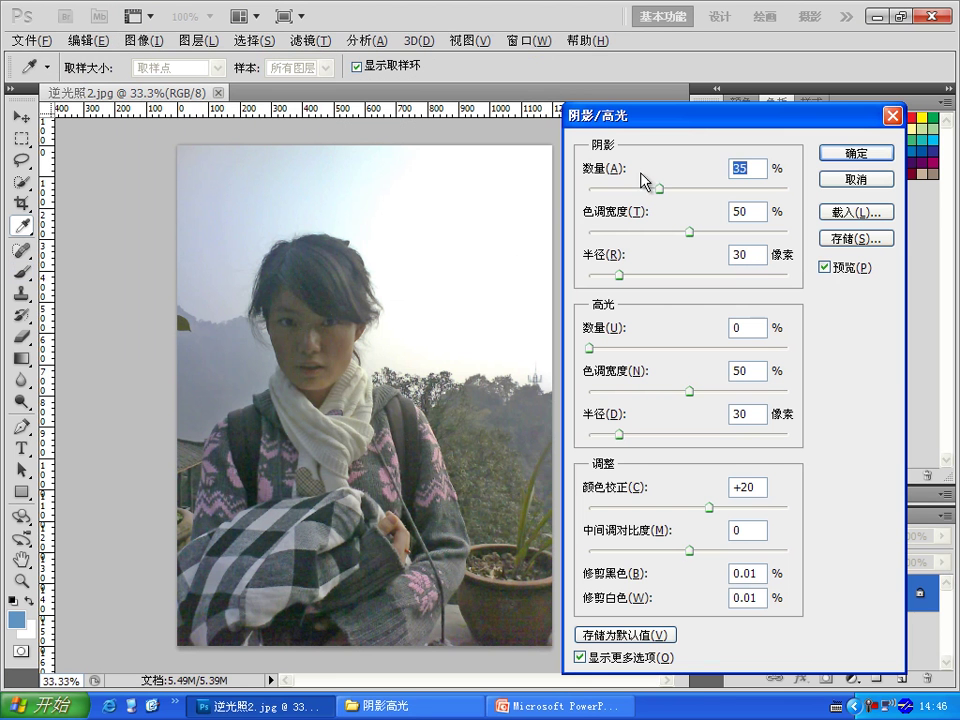
click(840, 270)
click(840, 270)
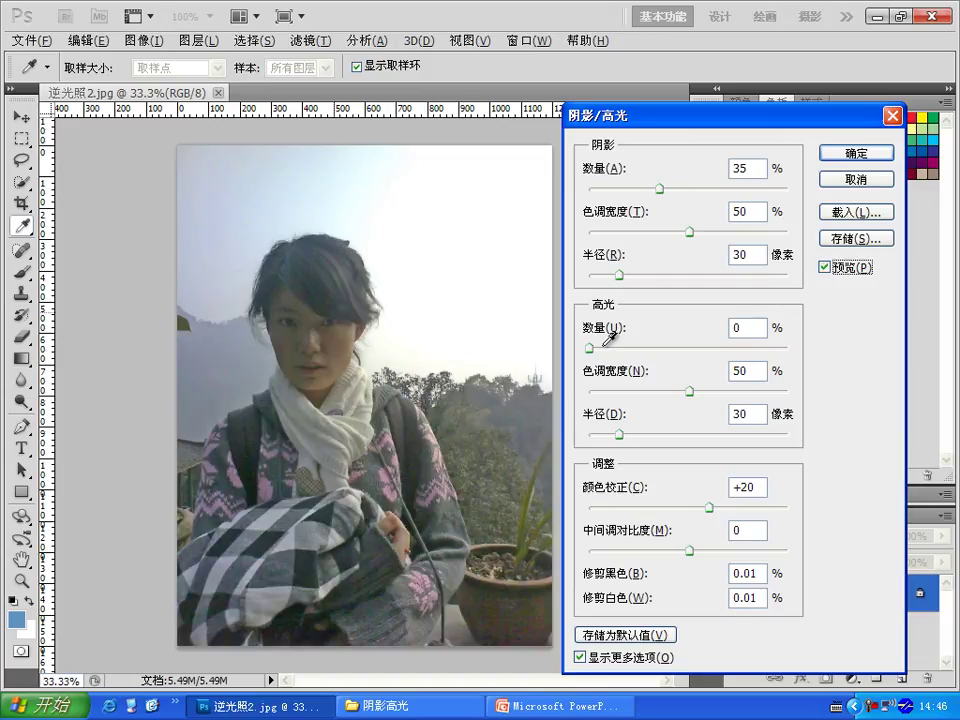
click(687, 197)
drag(684, 189, 707, 189)
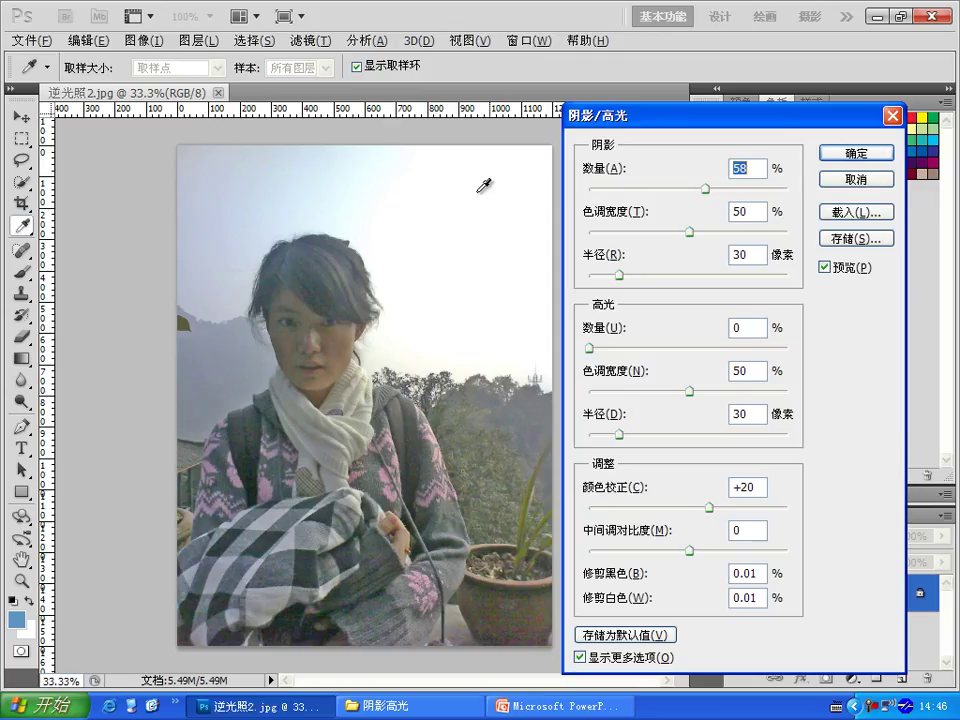
Set the highlights amount to 11, then cancel the correction and close the photo.
drag(591, 352, 606, 350)
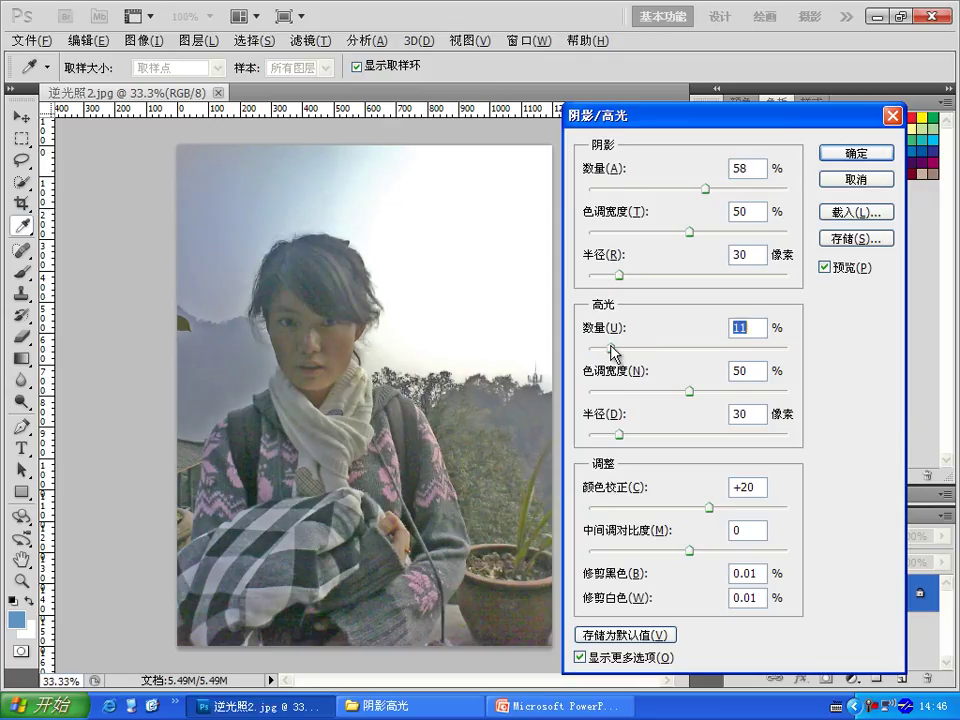
drag(608, 348, 580, 348)
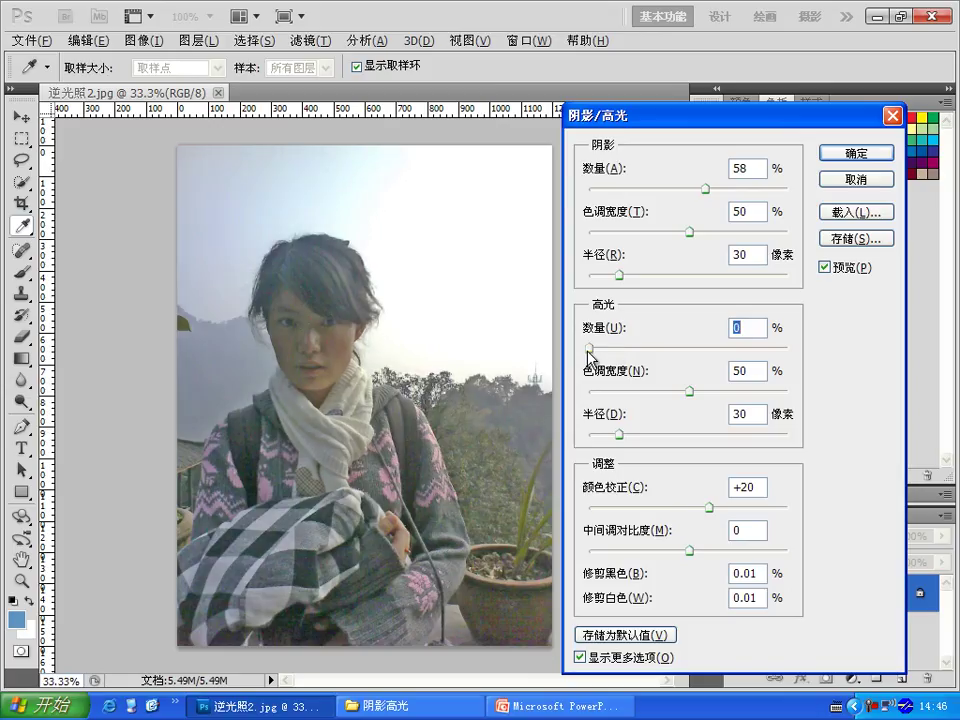
click(838, 180)
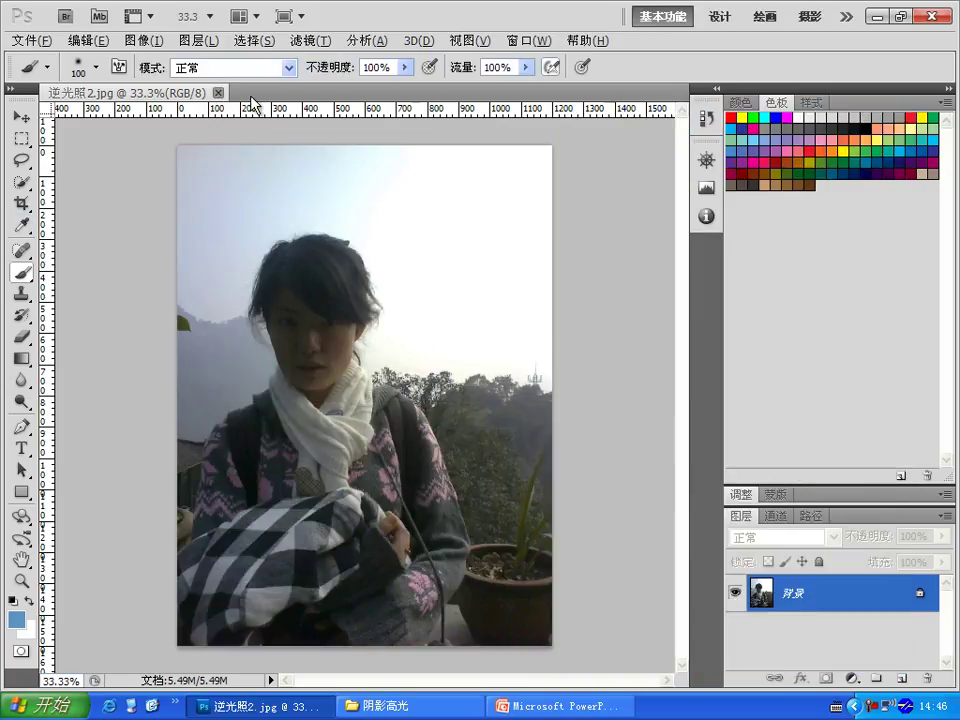
click(217, 93)
Open 逆光拍摄.jpg in Photoshop and preview a Shadows/Highlights correction on it.
click(403, 708)
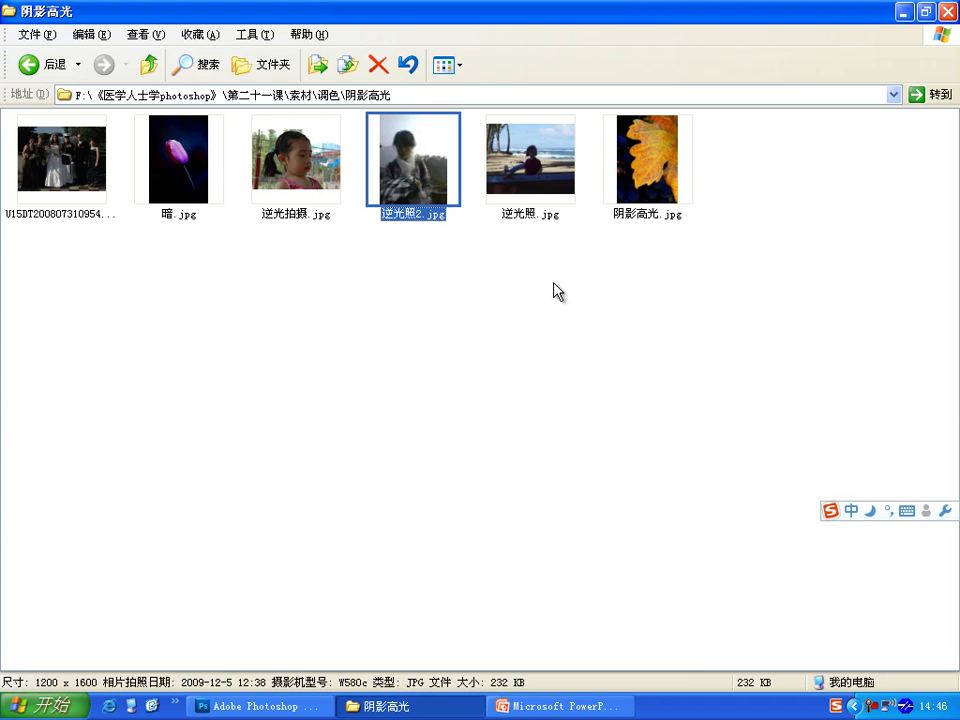
mouse_move(277, 165)
mouse_down()
mouse_move(339, 273)
mouse_move(332, 219)
mouse_up()
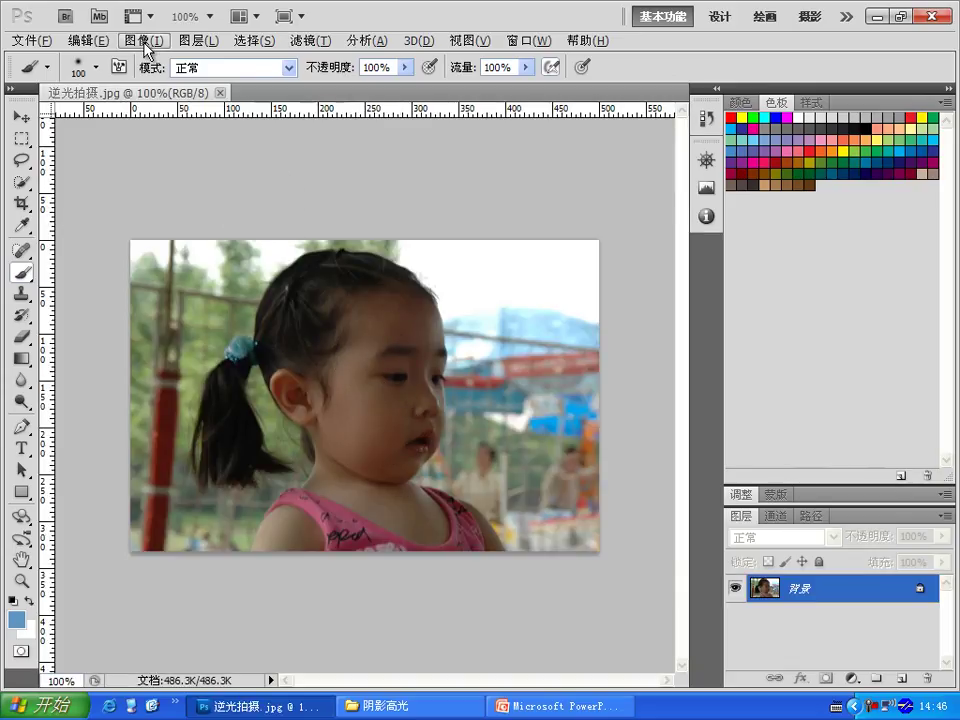
click(143, 41)
mouse_move(230, 81)
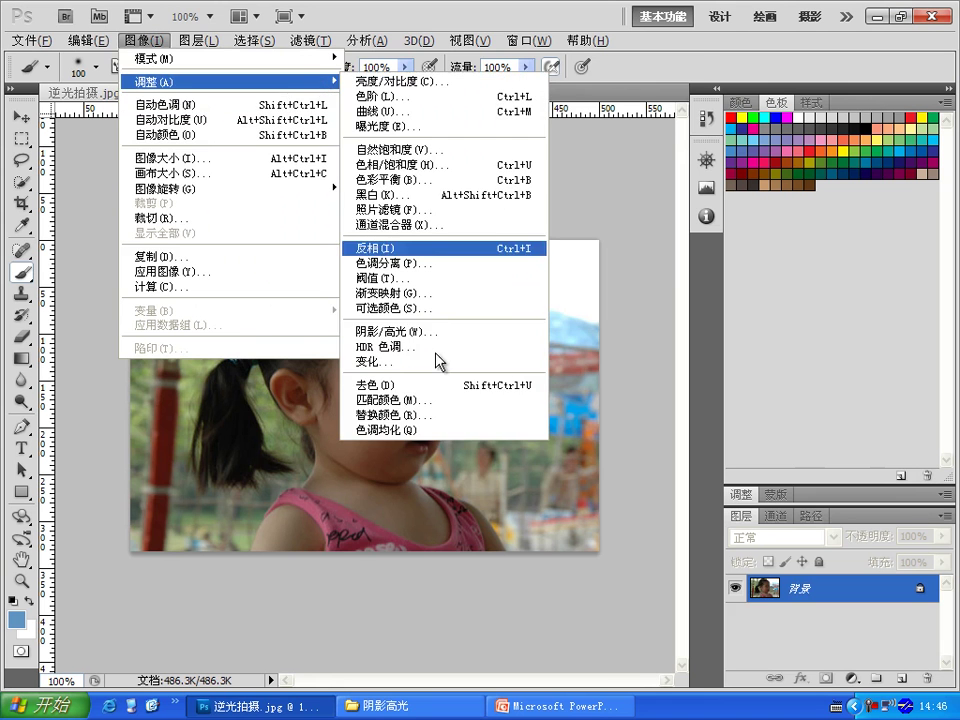
click(406, 332)
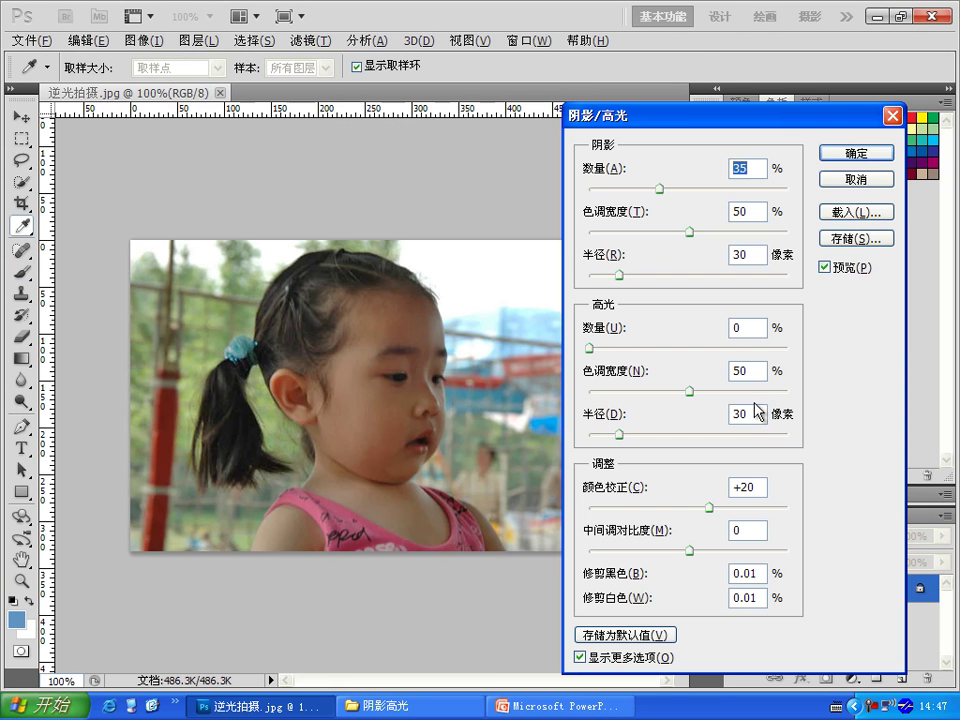
click(826, 267)
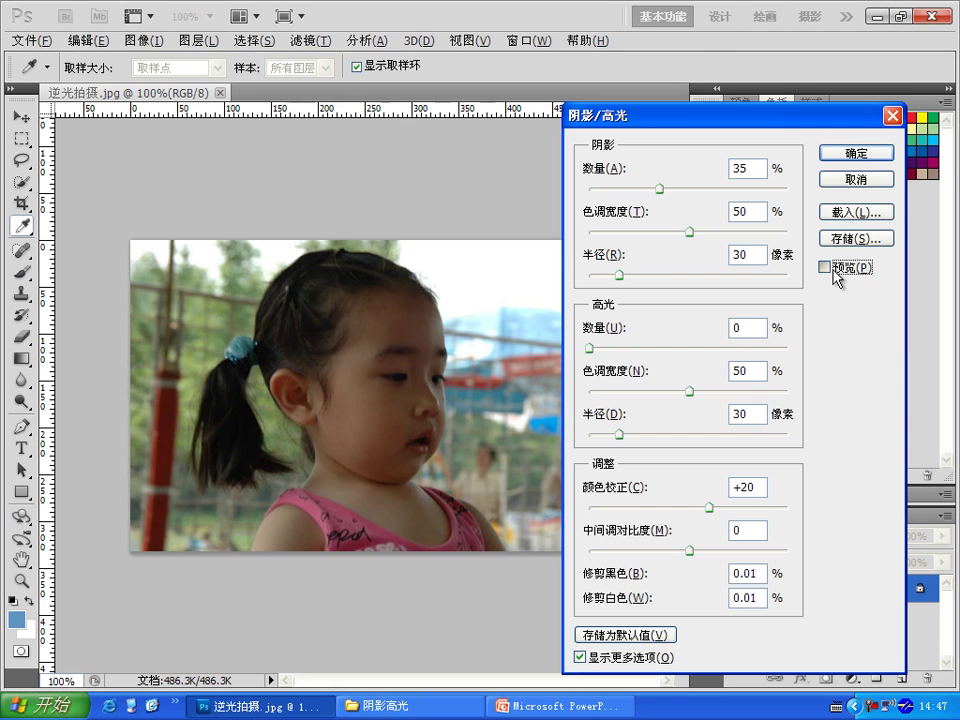
click(826, 267)
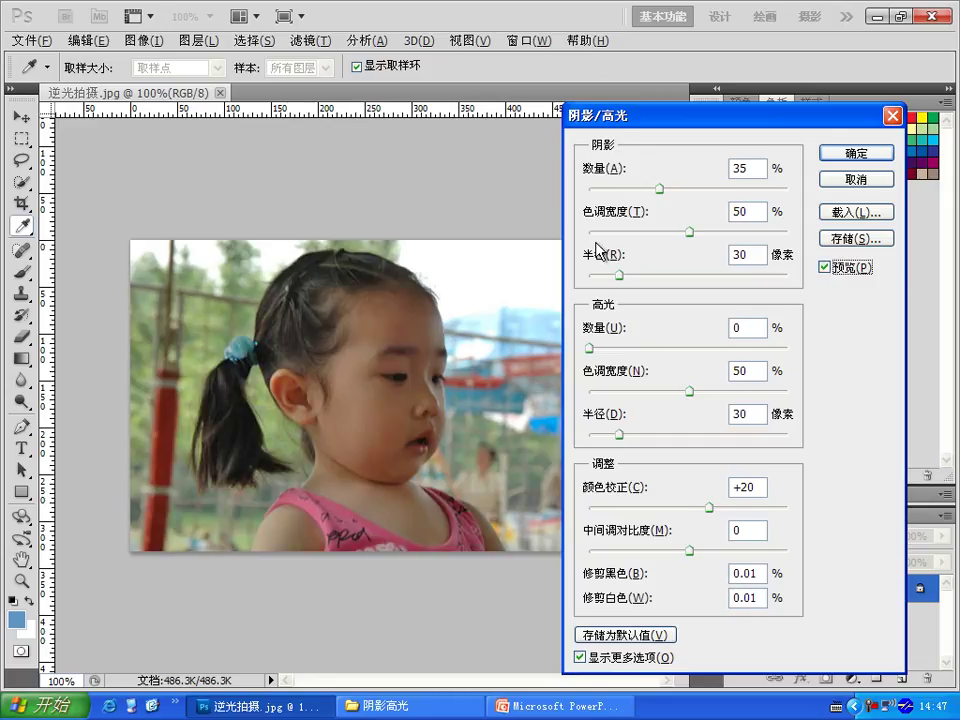
Set the shadows amount to 61% and the highlights amount to 46%.
drag(660, 188, 711, 189)
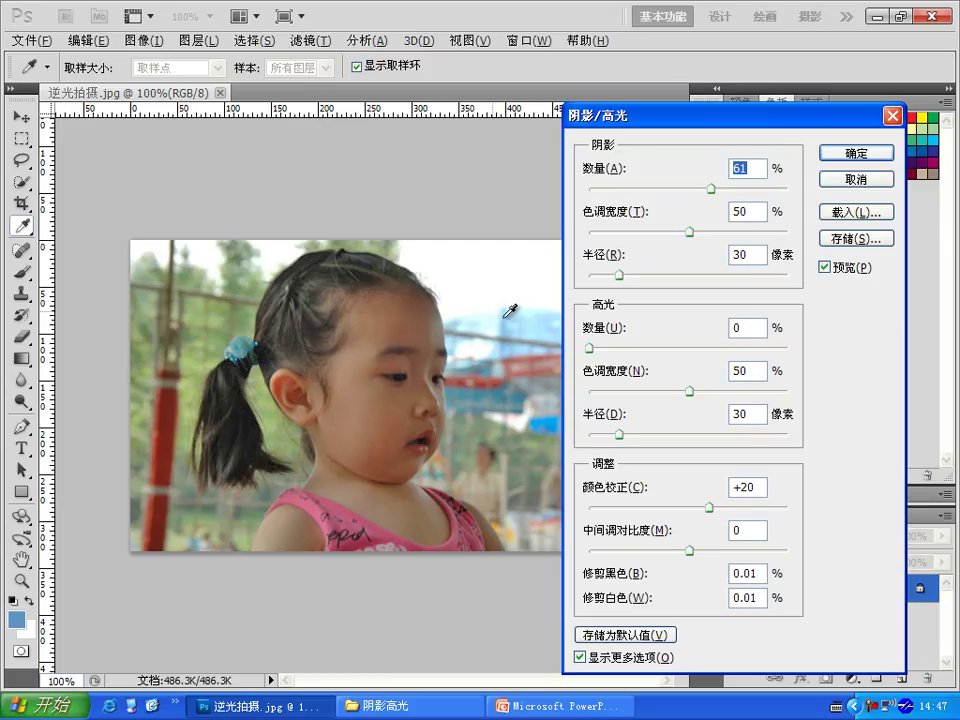
drag(613, 349, 685, 356)
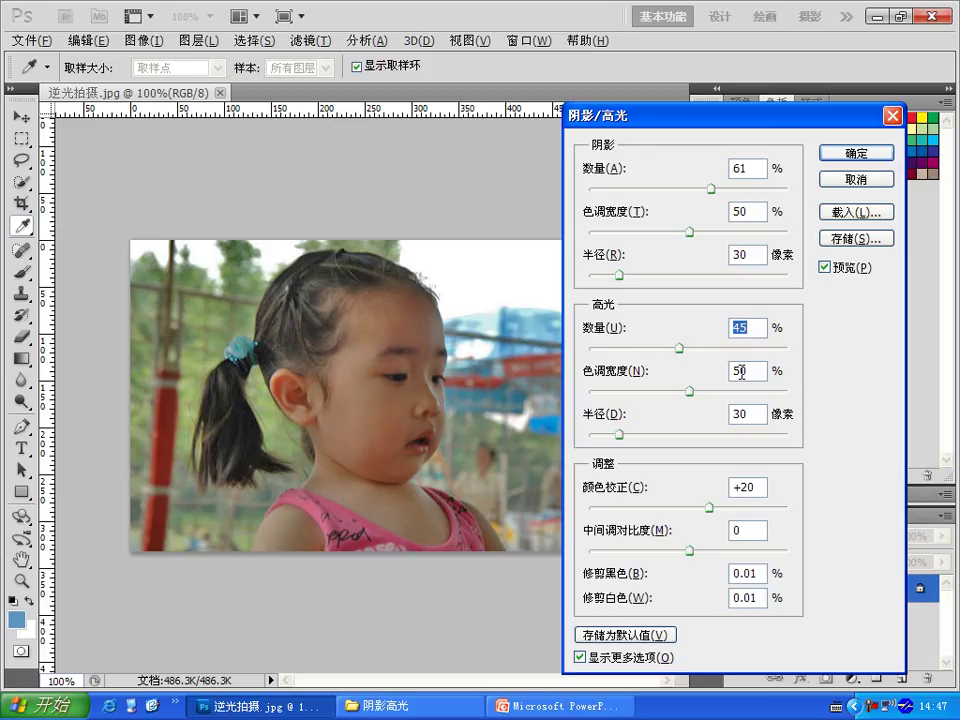
mouse_move(683, 353)
mouse_down()
mouse_move(664, 349)
mouse_move(707, 349)
mouse_move(647, 349)
mouse_move(705, 352)
mouse_move(680, 349)
mouse_up()
Apply the correction, close 逆光拍摄.jpg without saving, and drag the wedding group photo into Photoshop.
click(842, 155)
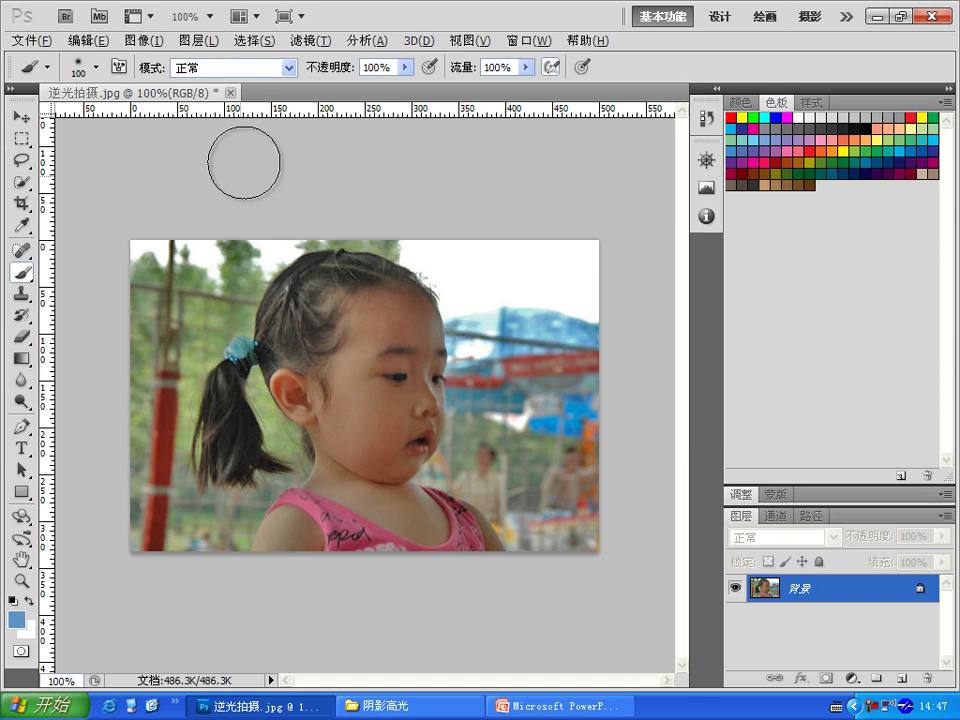
key(ctrl+w)
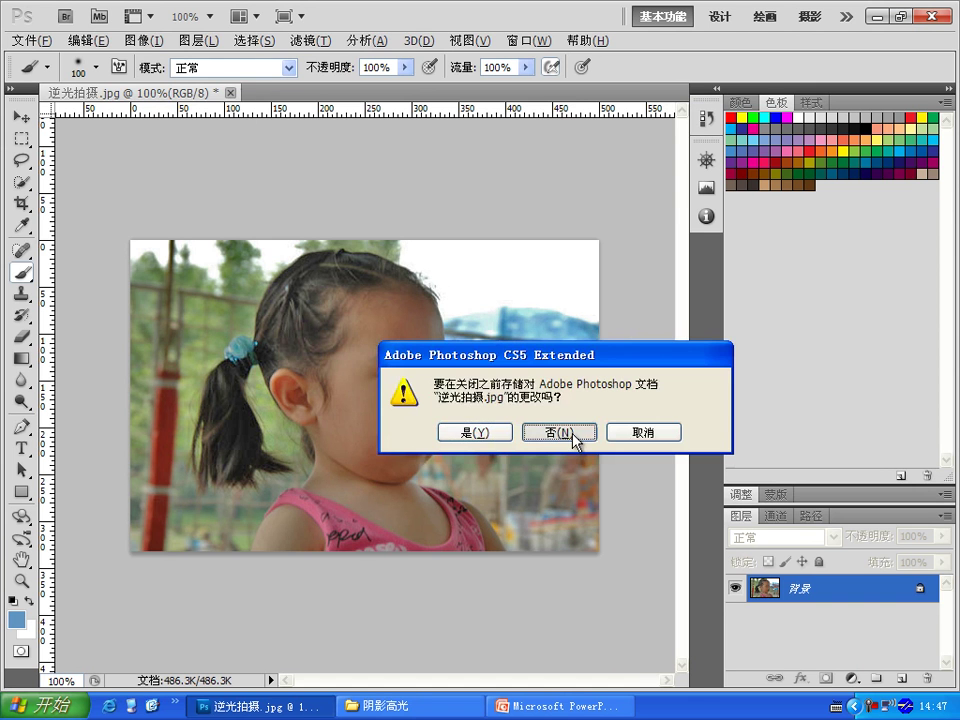
click(560, 432)
click(390, 705)
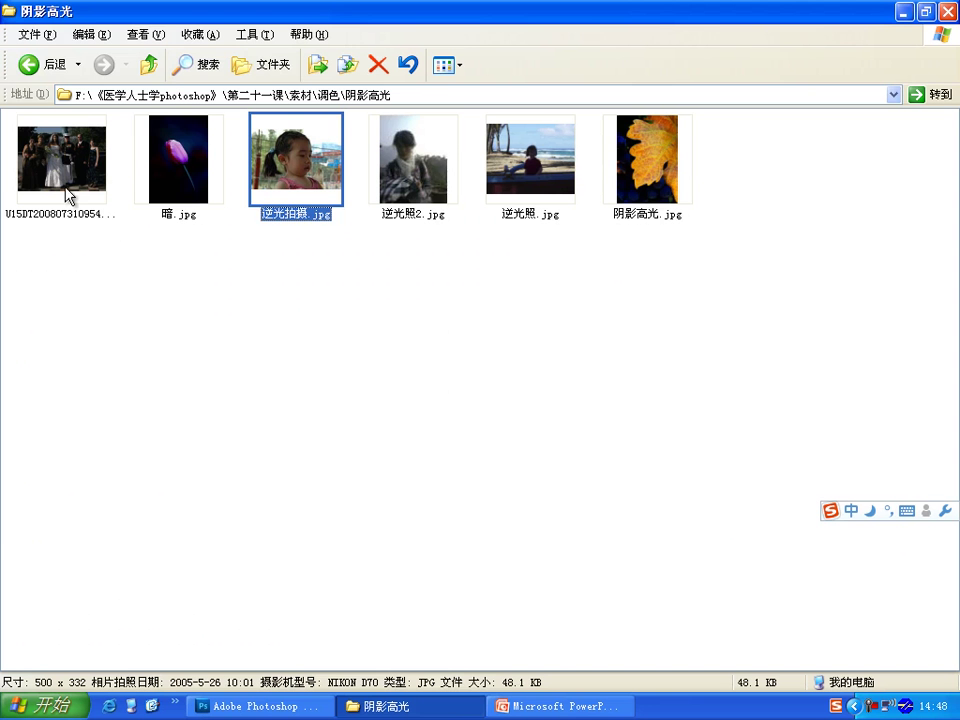
mouse_move(68, 195)
mouse_down()
mouse_move(328, 621)
mouse_move(260, 706)
mouse_move(330, 360)
mouse_move(320, 323)
mouse_up()
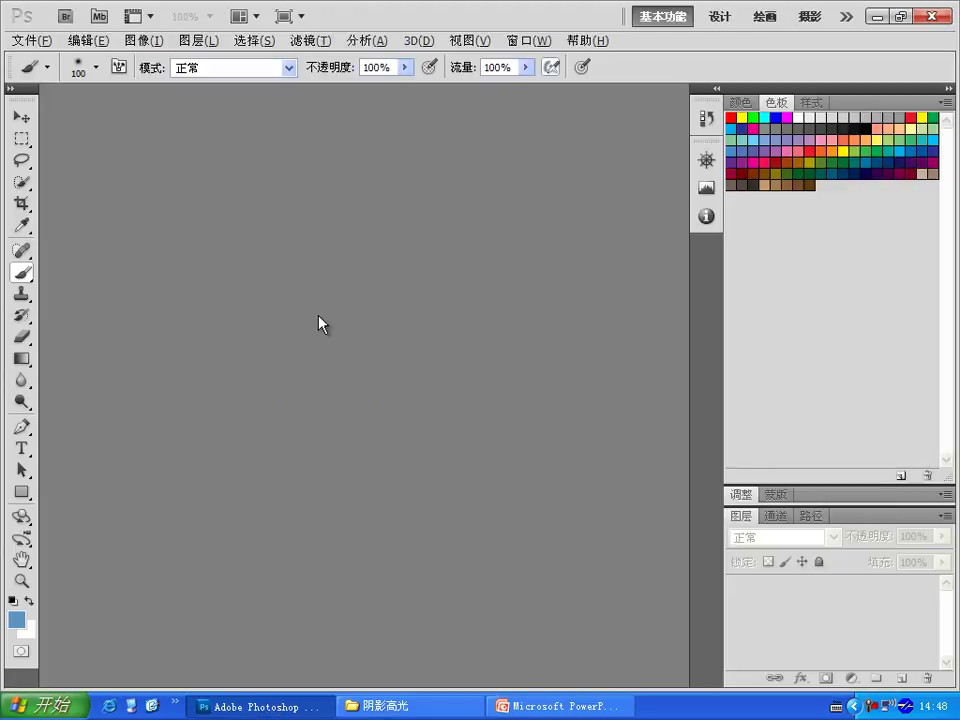
Open Shadows/Highlights on the wedding group photo and raise the shadows amount to 63%.
click(139, 45)
mouse_move(230, 81)
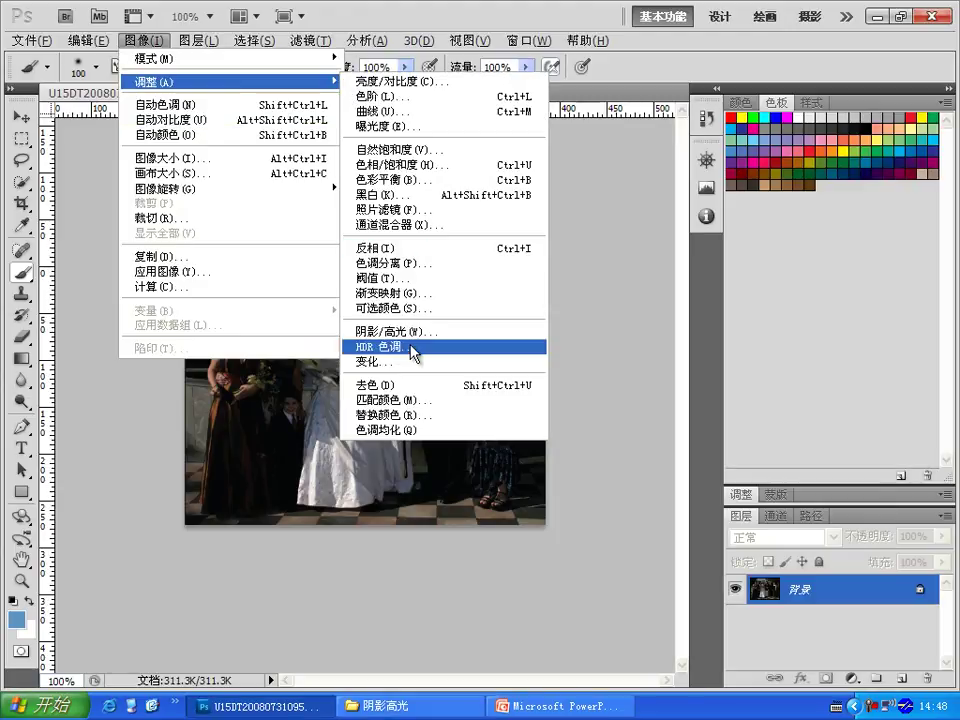
click(396, 331)
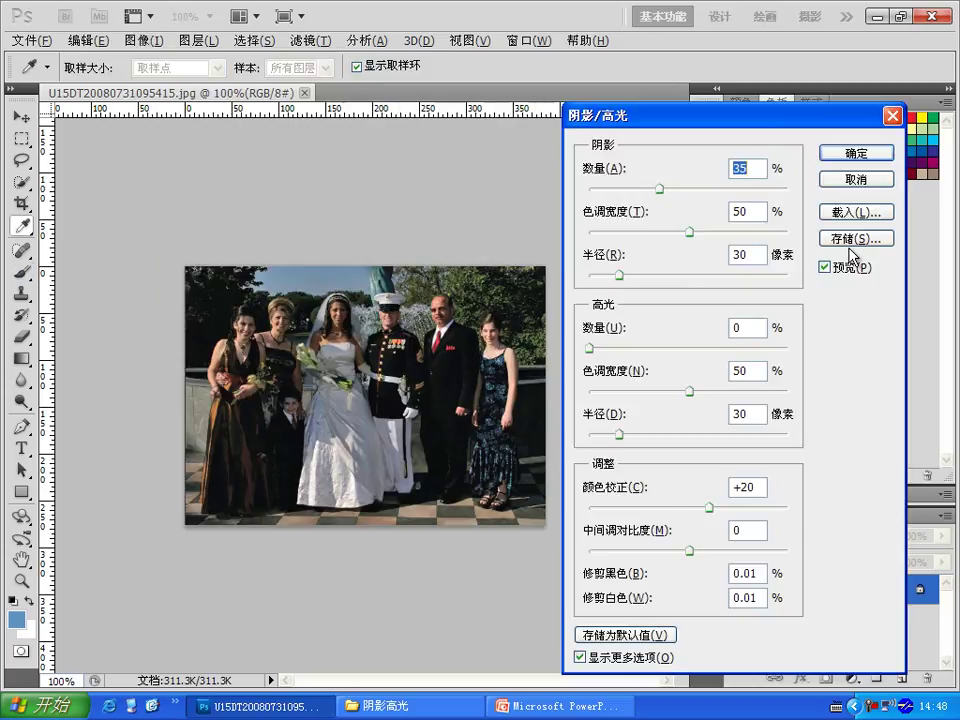
click(843, 269)
click(844, 270)
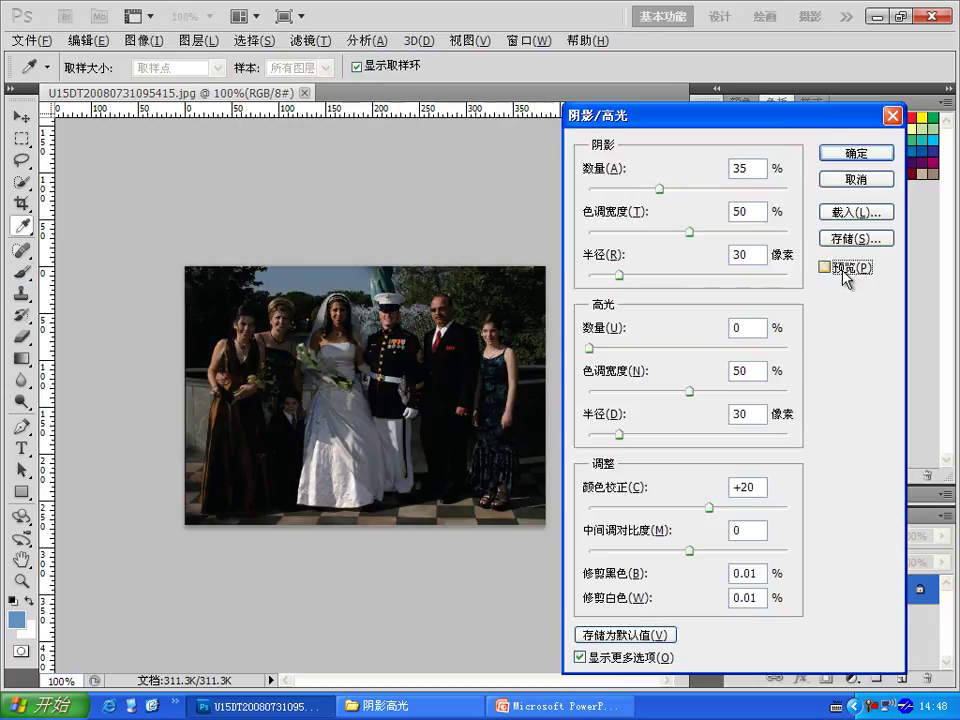
click(844, 270)
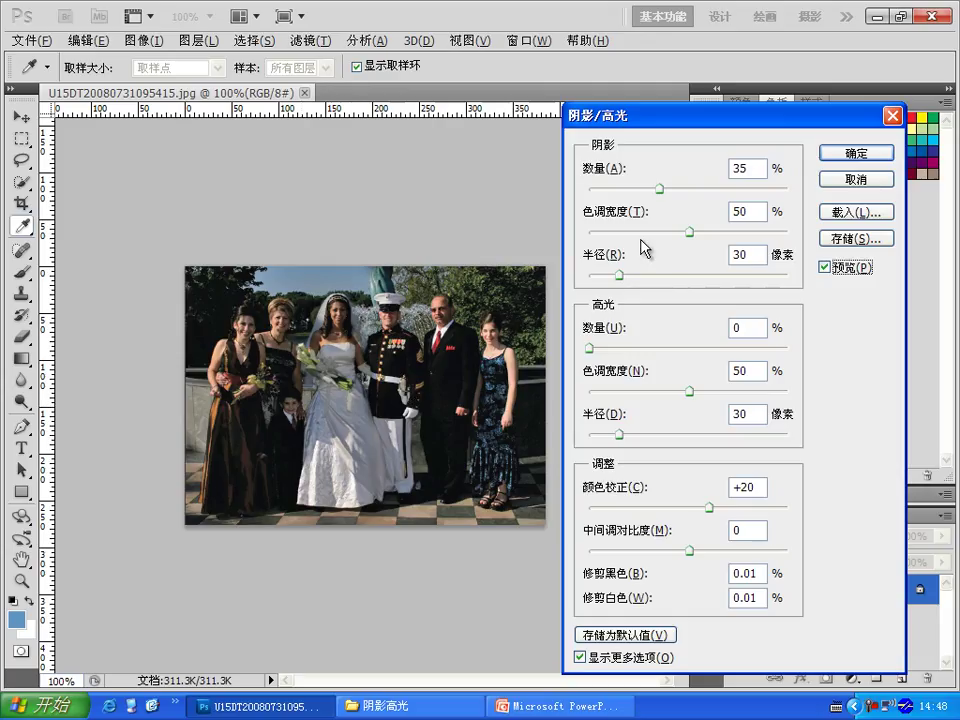
drag(658, 189, 720, 195)
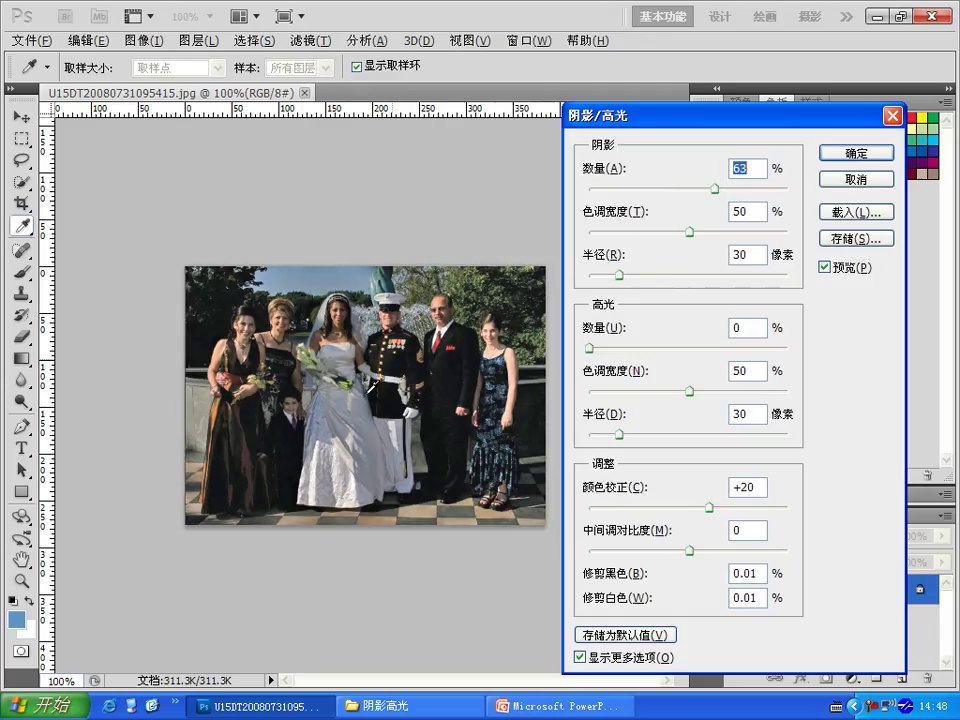
Compare the preview, cancel the correction, and close the wedding photo.
click(846, 270)
click(846, 272)
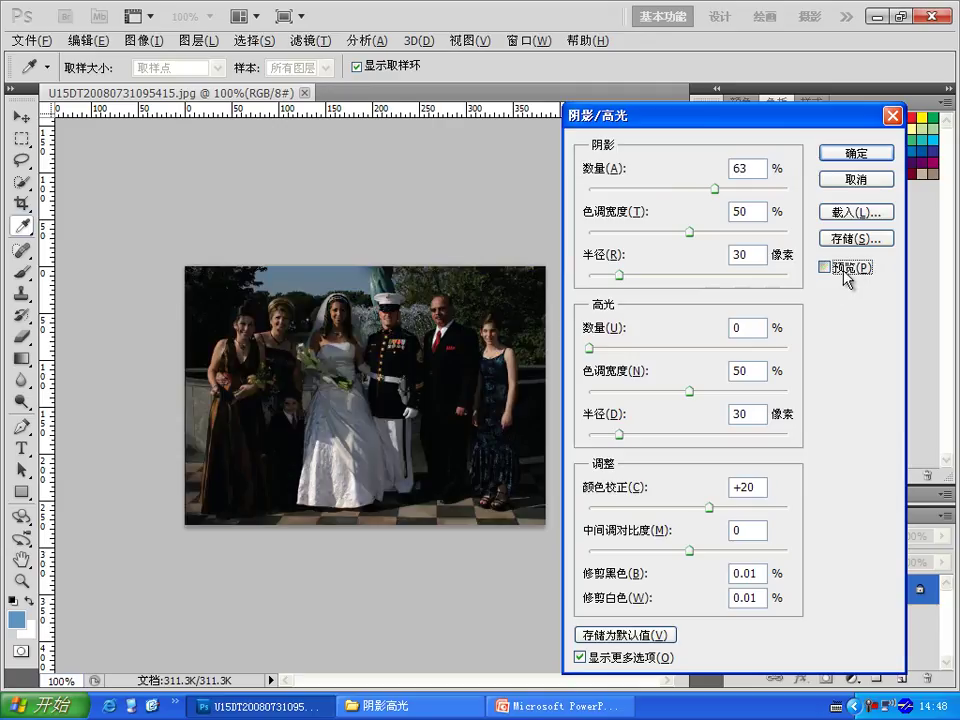
click(846, 272)
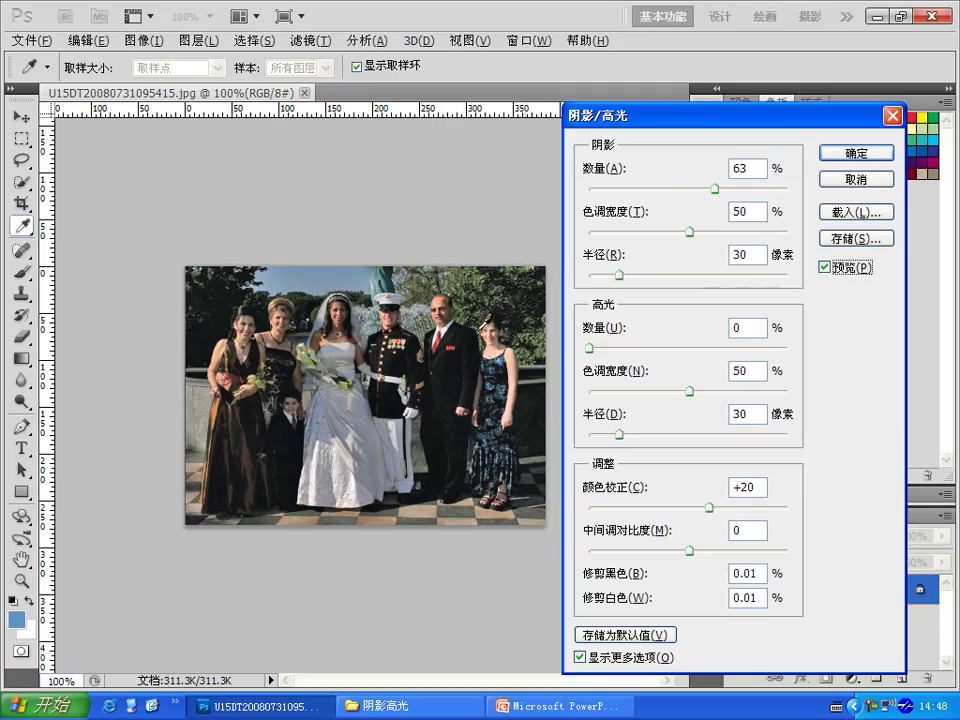
click(857, 178)
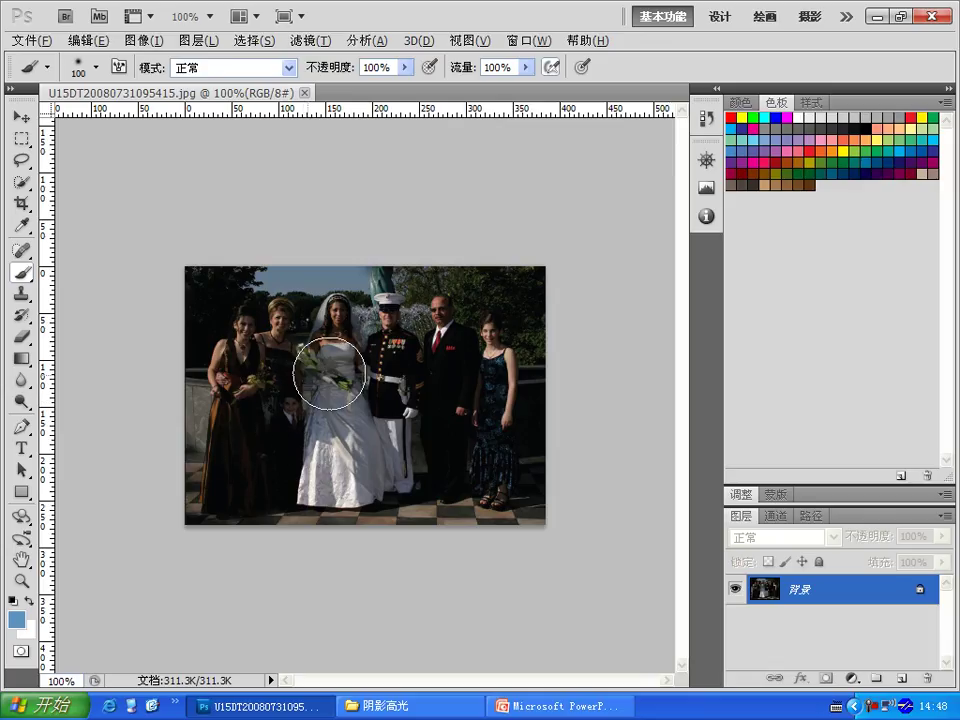
click(305, 91)
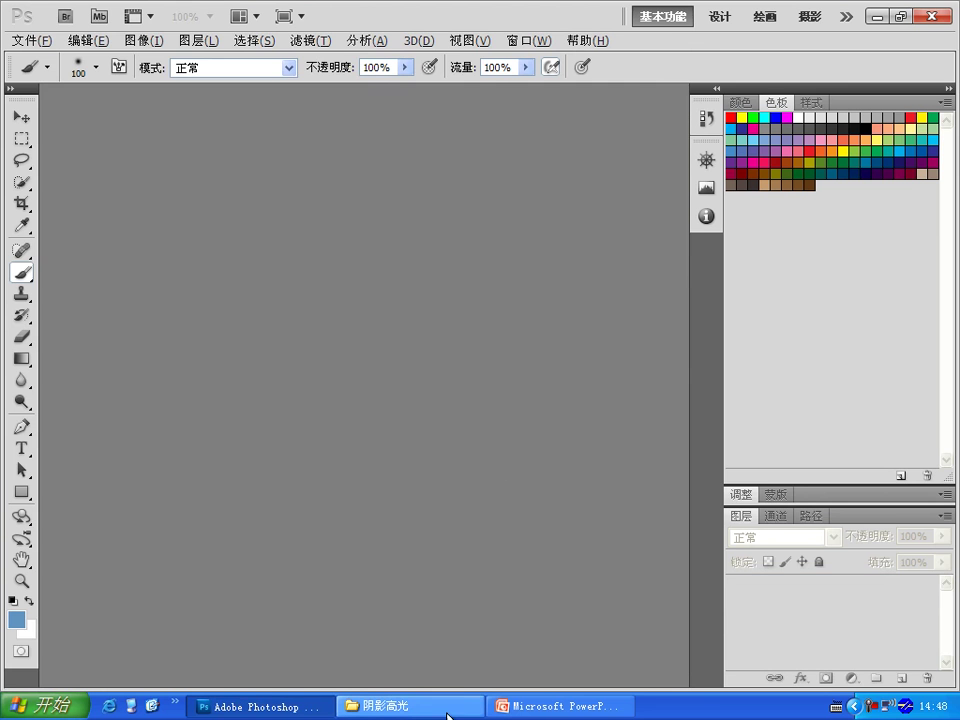
Switch to PowerPoint and go to slide 9, the Levels lesson on hazy photos.
click(527, 707)
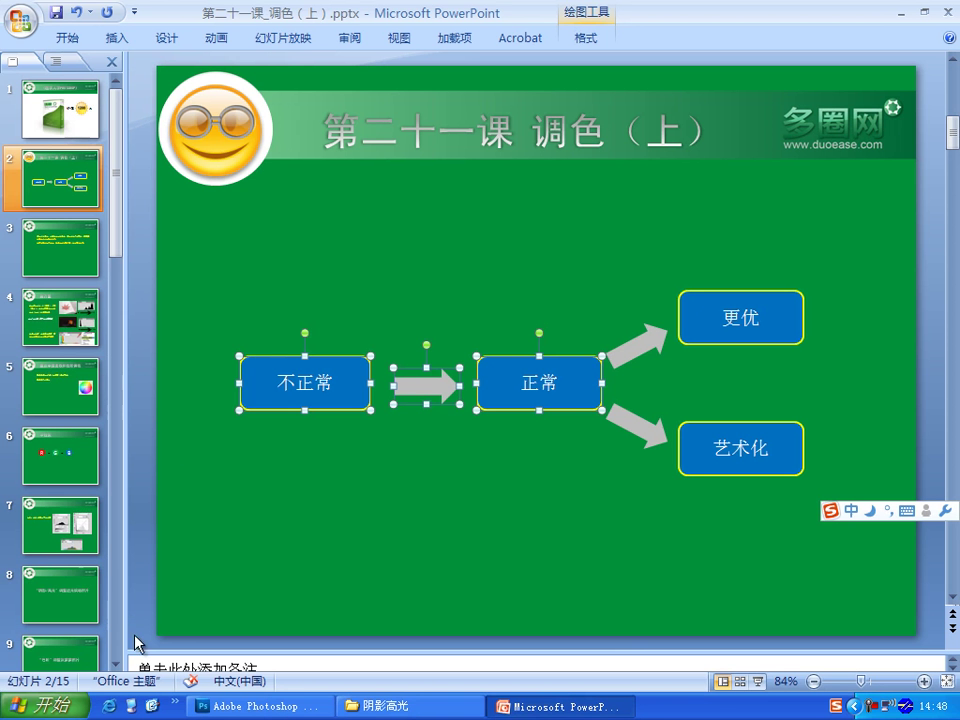
scroll(117, 660, down, 5)
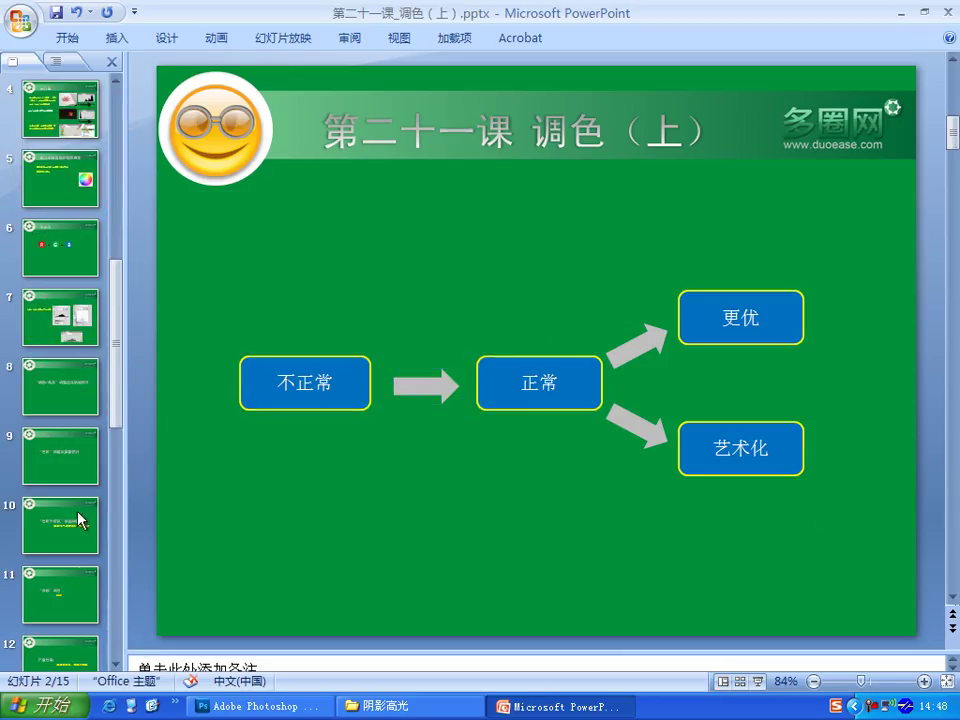
click(79, 390)
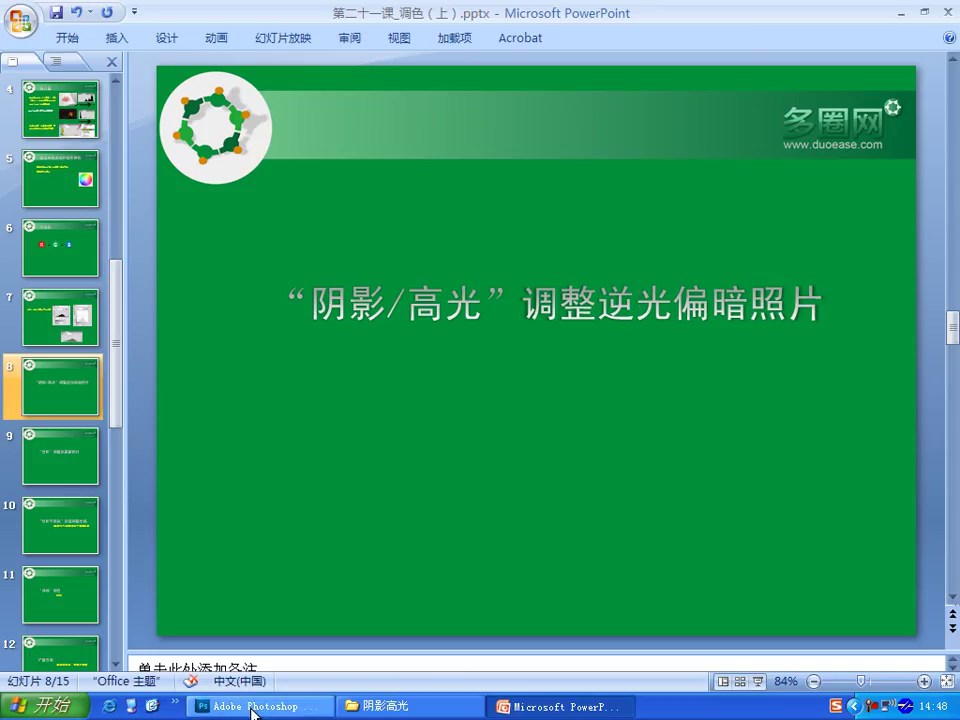
click(75, 467)
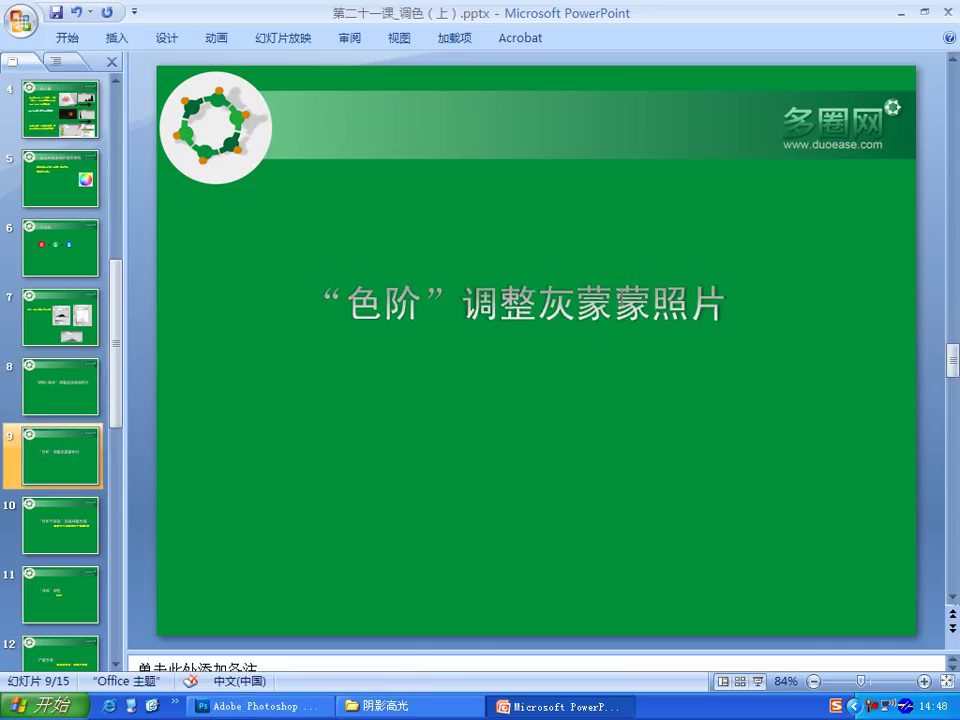
Find 灰蒙蒙2.jpg in the 色阶 folder, preview it, and open it in Photoshop.
click(425, 708)
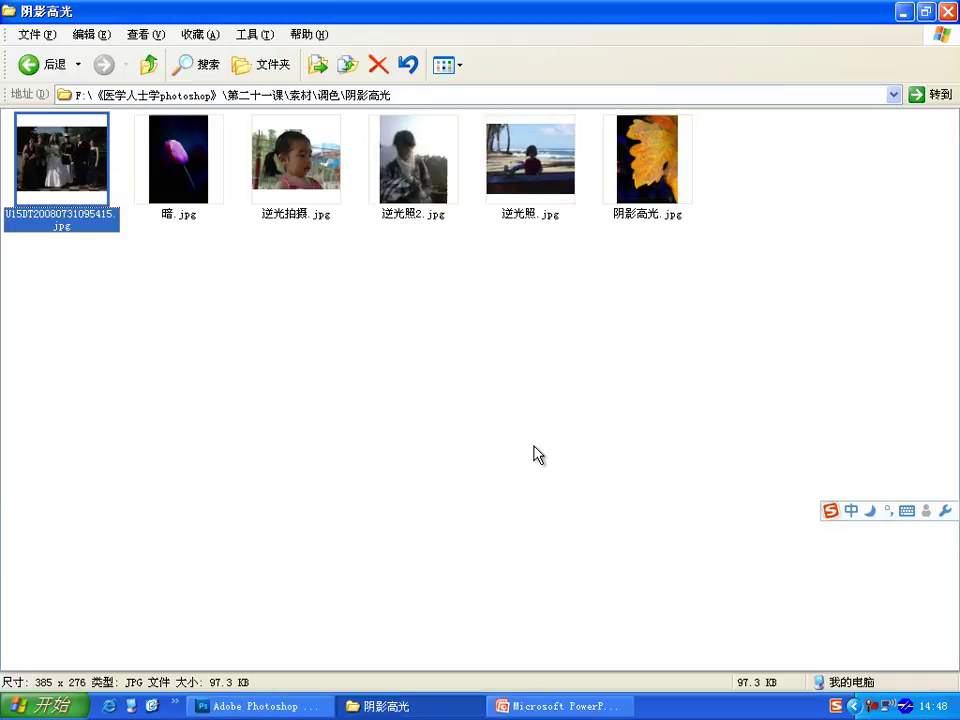
click(148, 64)
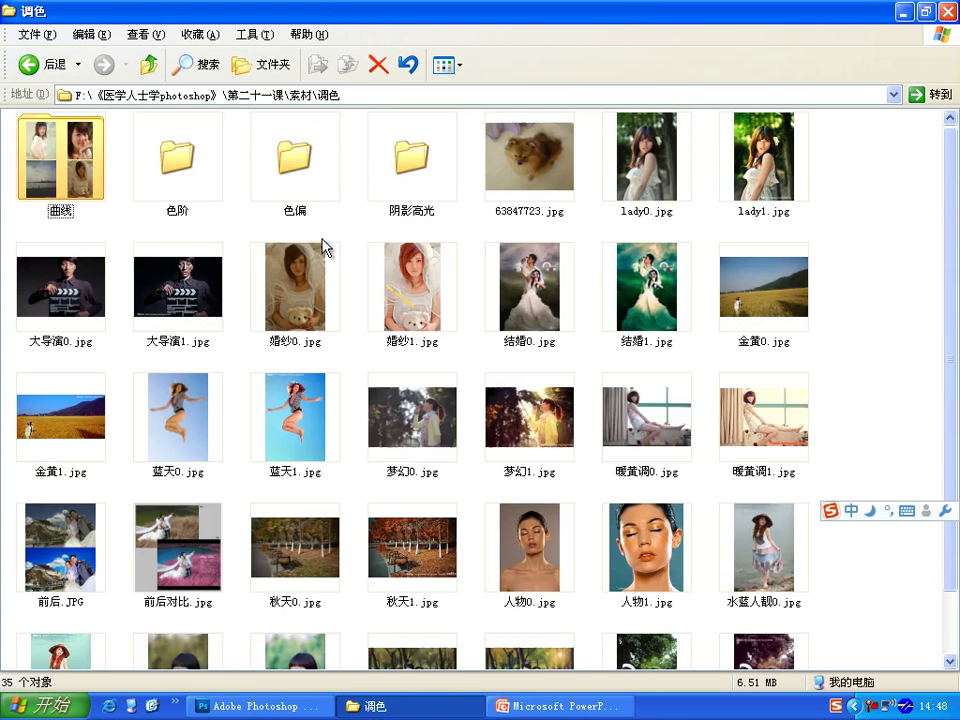
double_click(190, 180)
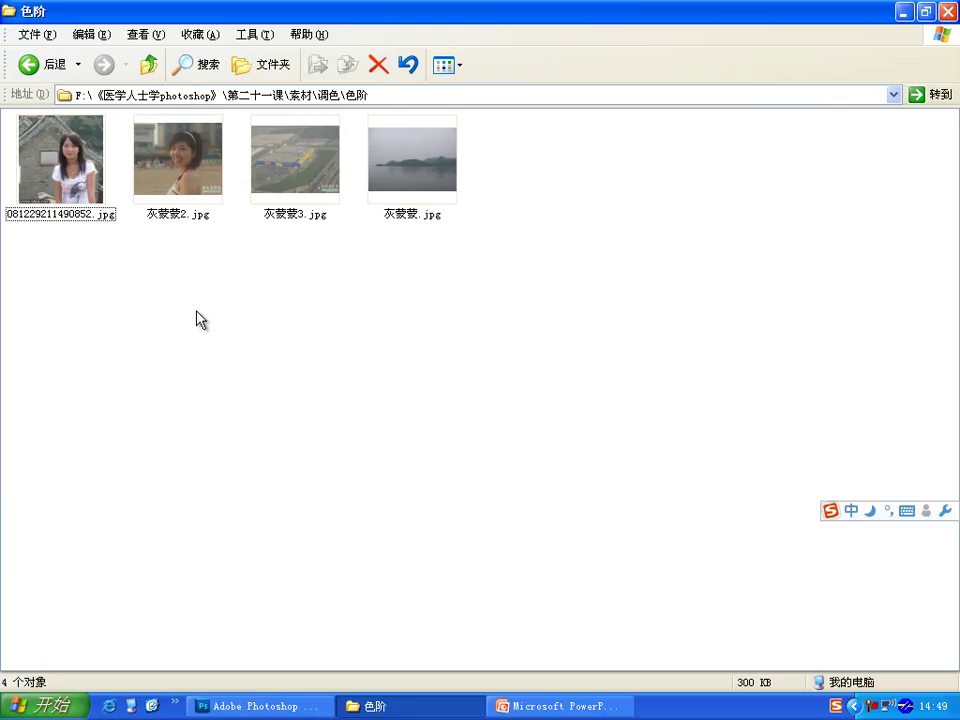
double_click(184, 200)
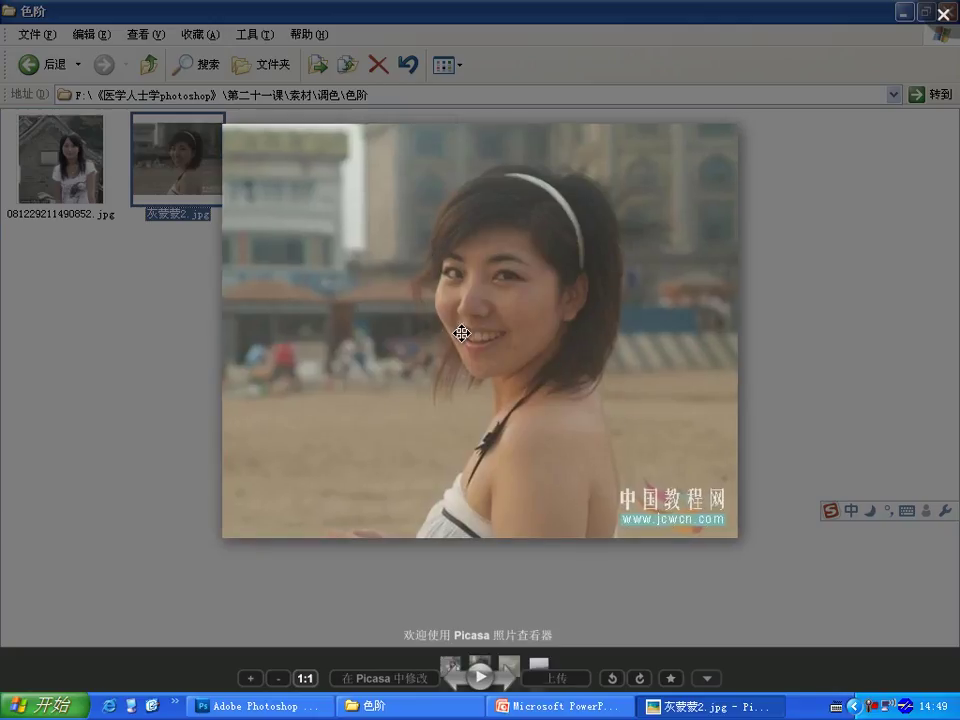
key(Escape)
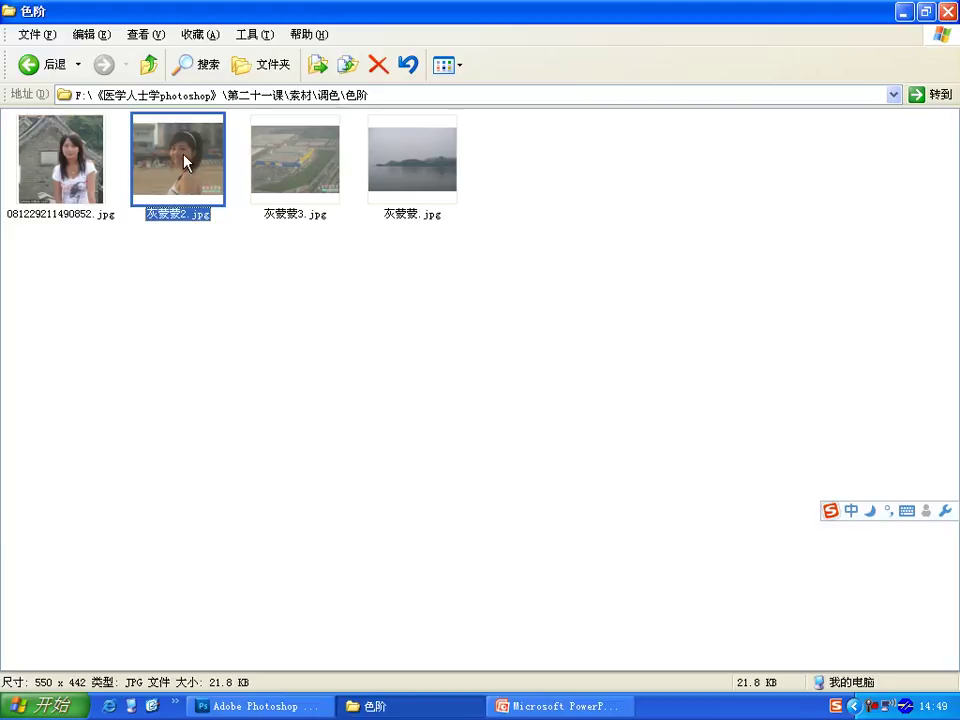
drag(186, 160, 293, 285)
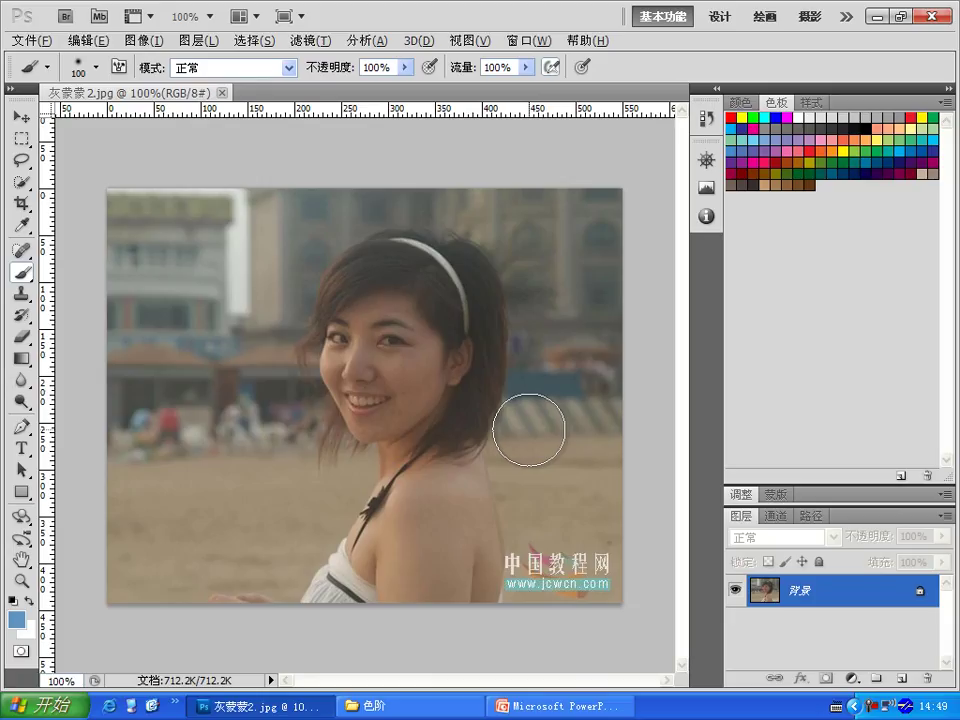
click(530, 40)
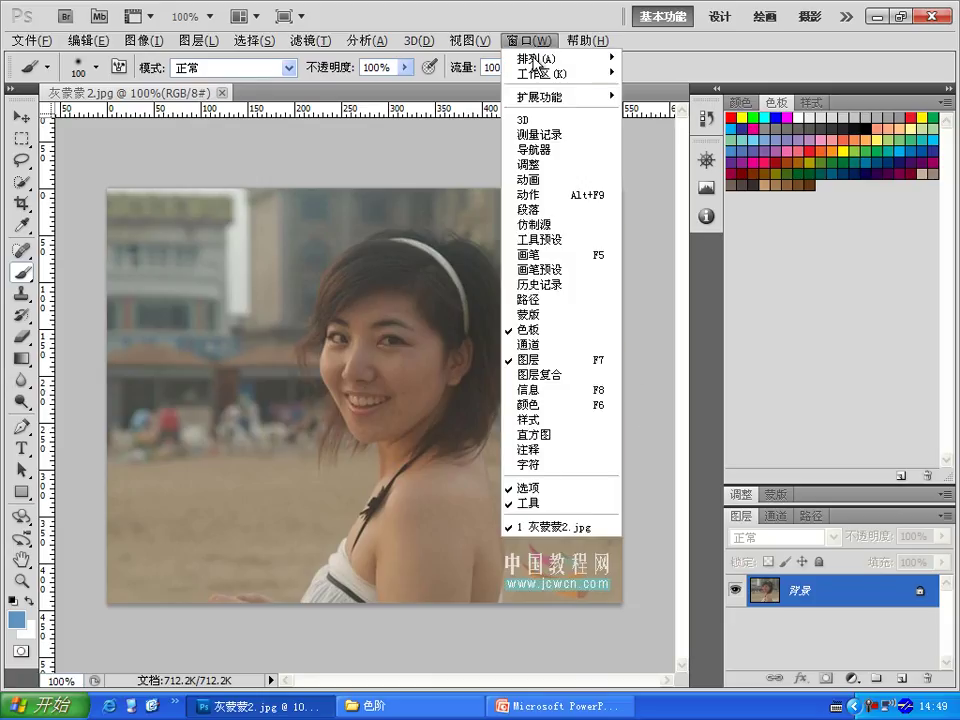
click(557, 435)
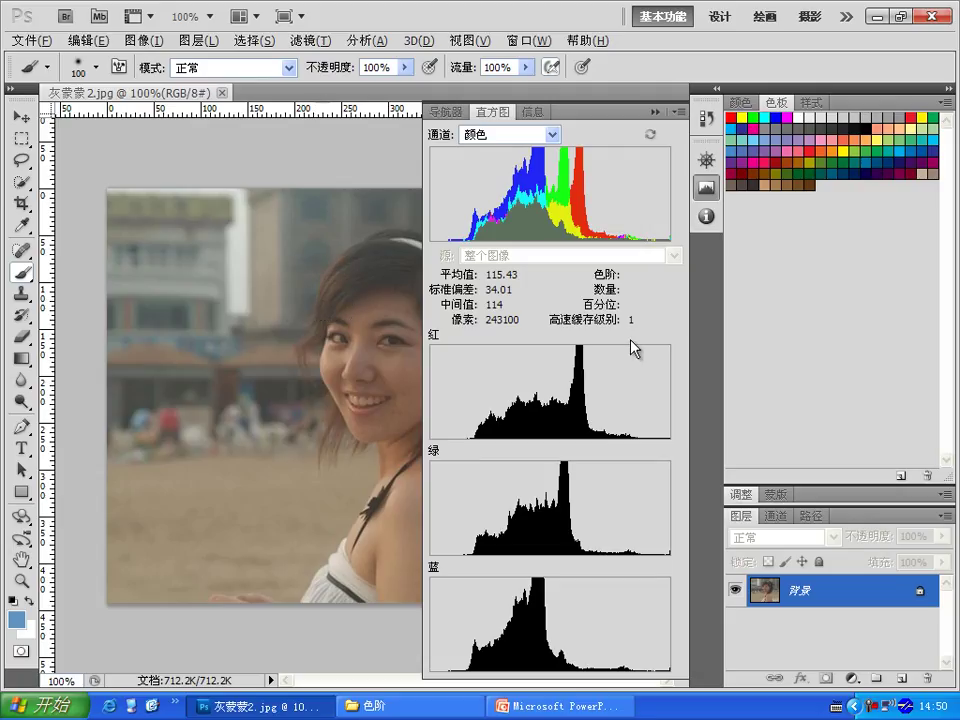
click(706, 189)
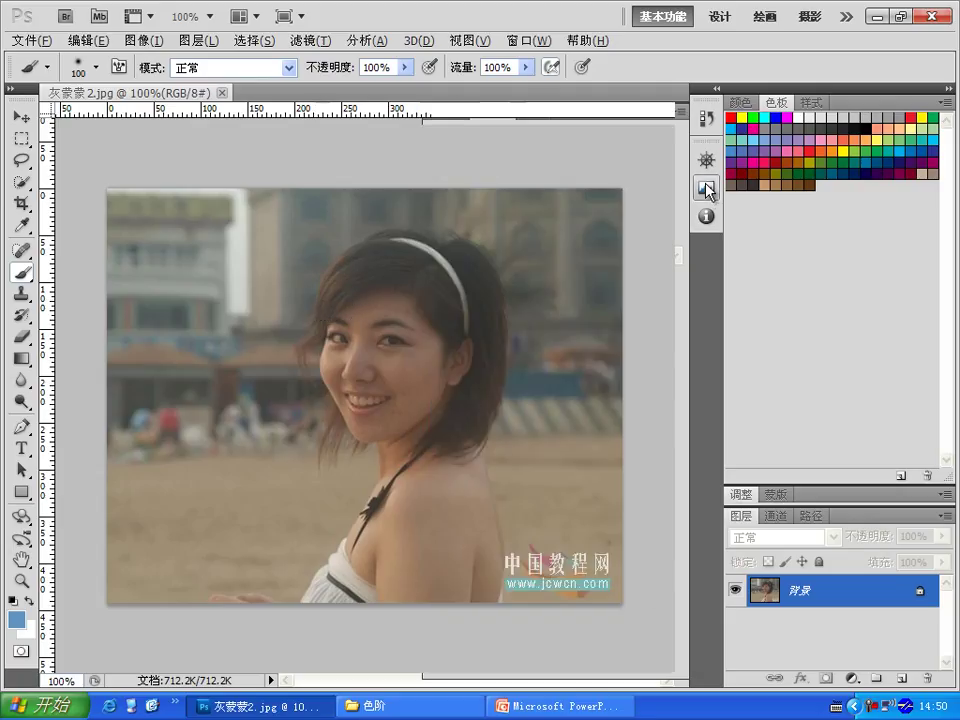
Add a Levels adjustment layer to the hazy beach portrait, then browse the adjustment menus.
click(852, 679)
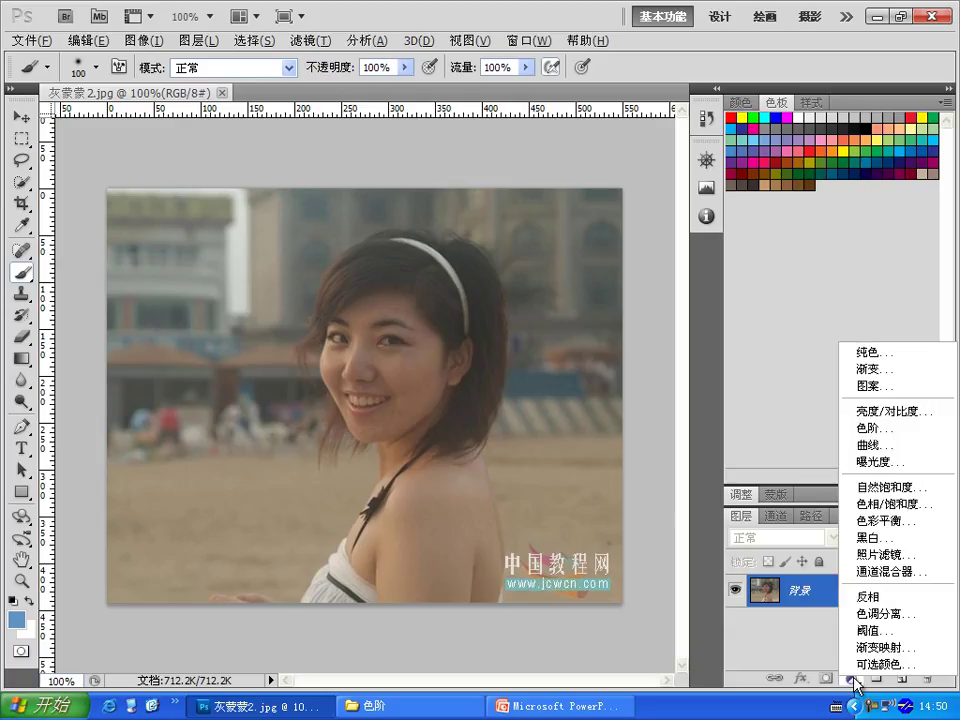
click(879, 431)
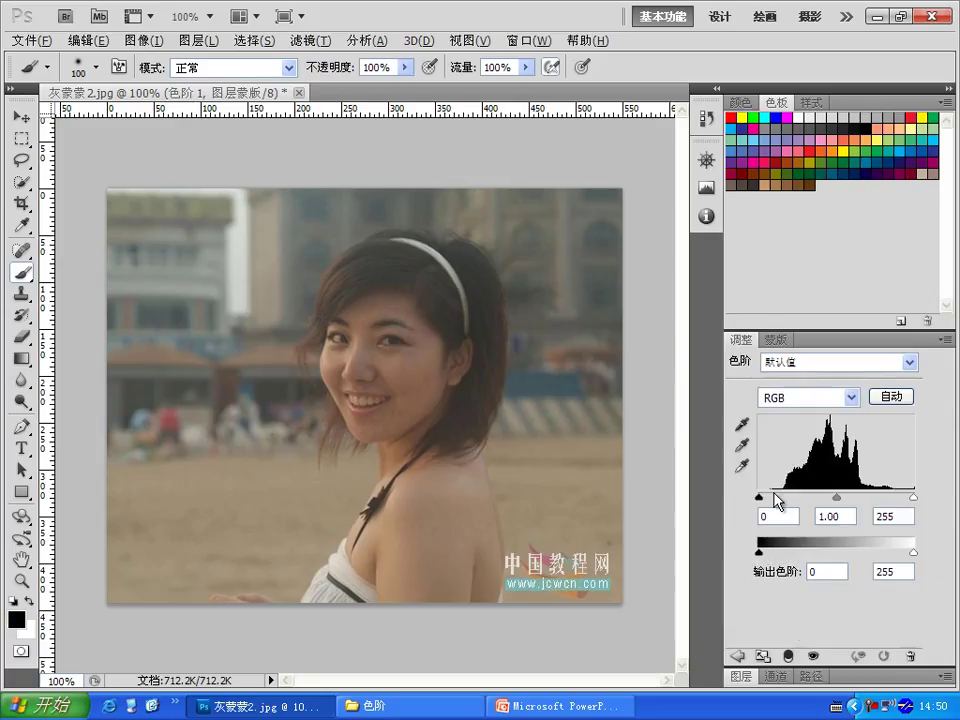
click(745, 677)
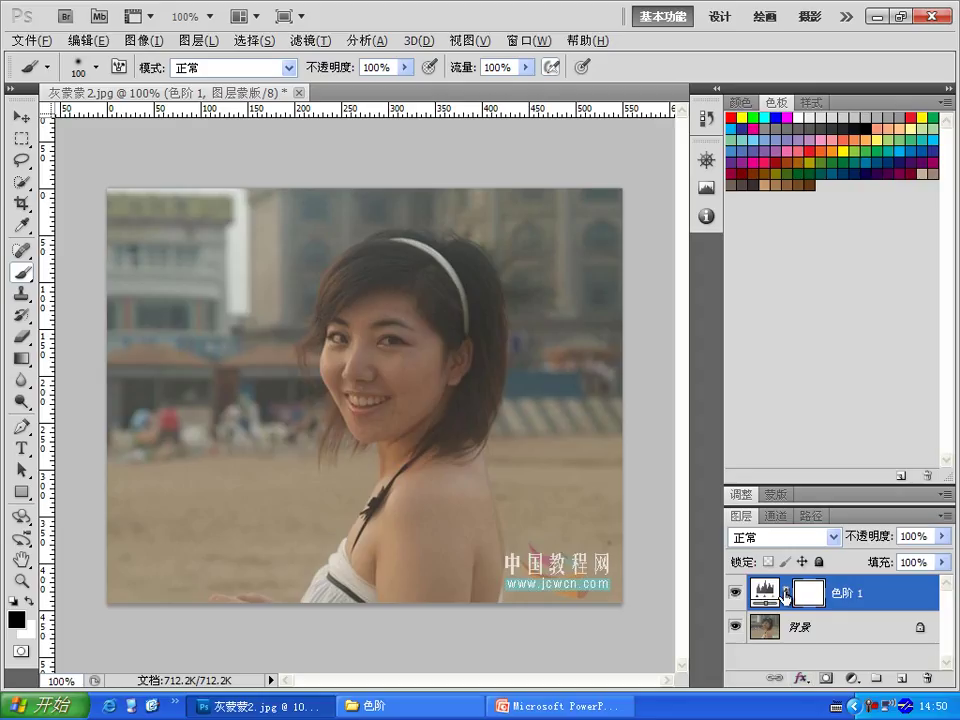
click(851, 678)
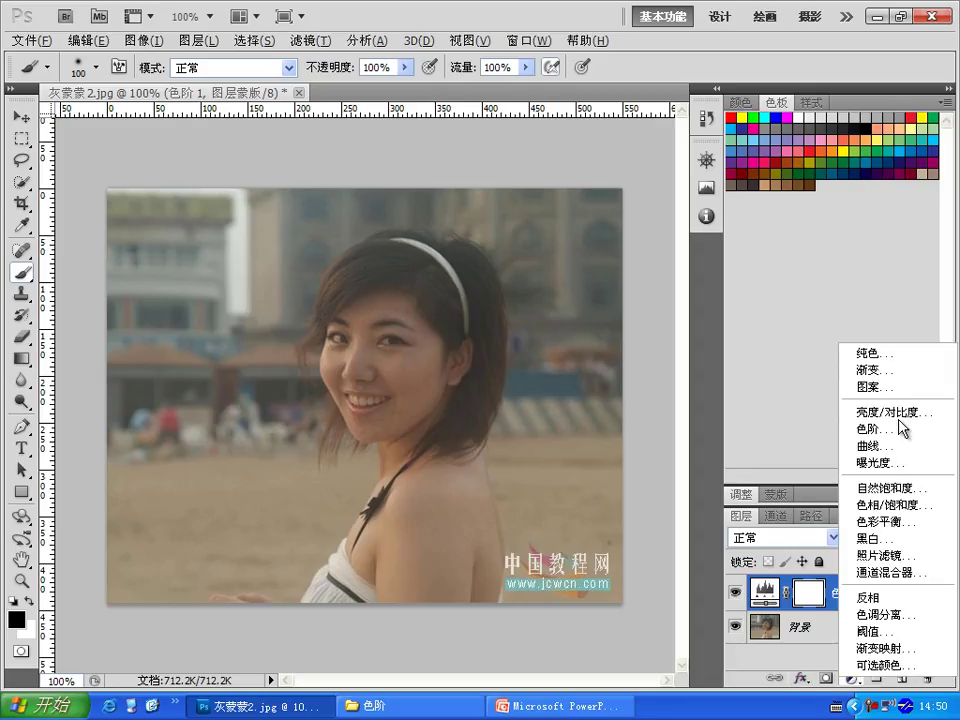
click(768, 637)
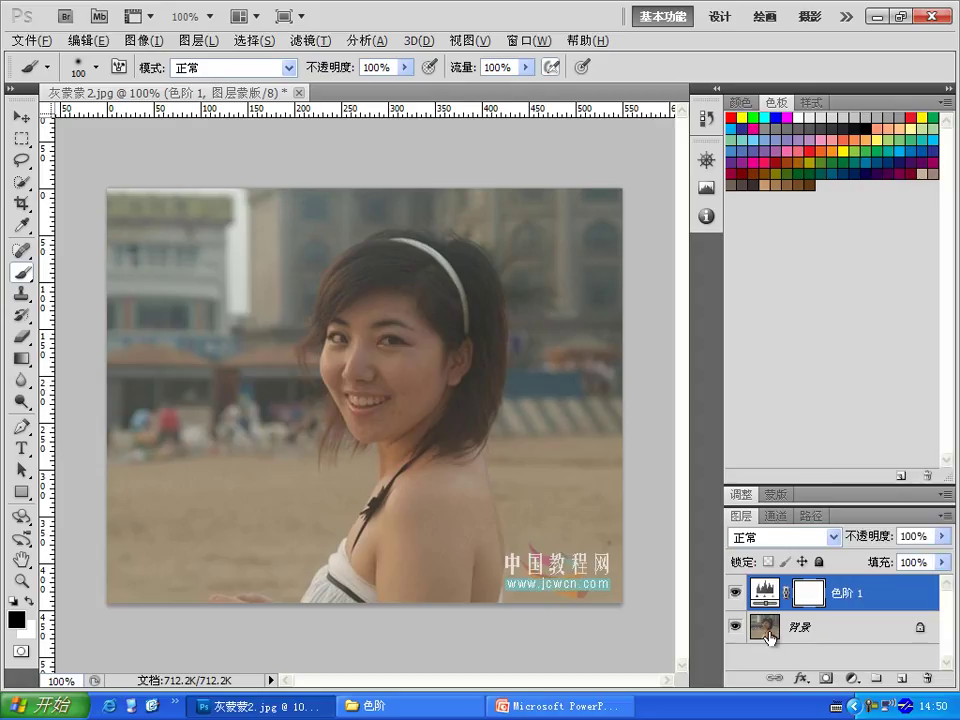
click(143, 40)
mouse_move(230, 81)
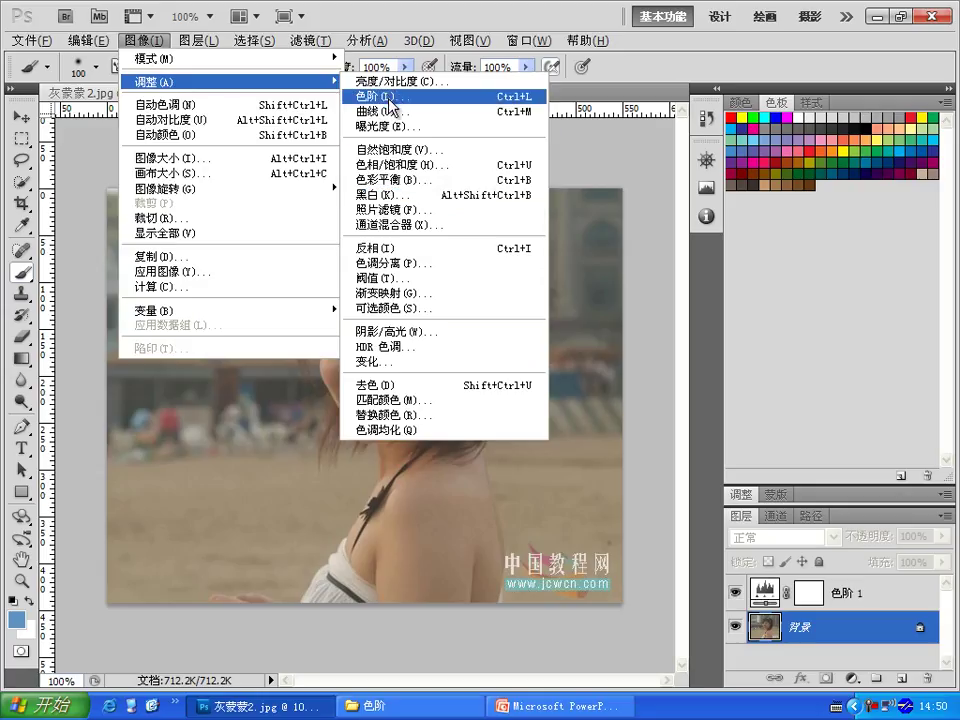
click(700, 70)
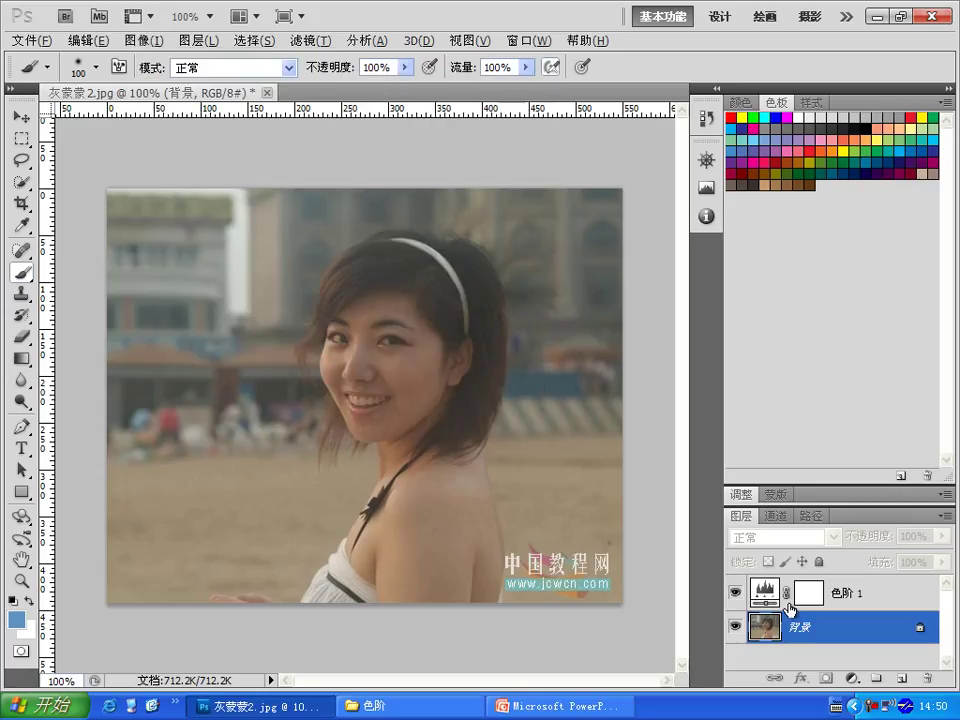
Reopen the 色阶 1 Levels settings, then delete the 色阶 1 adjustment layer.
click(808, 596)
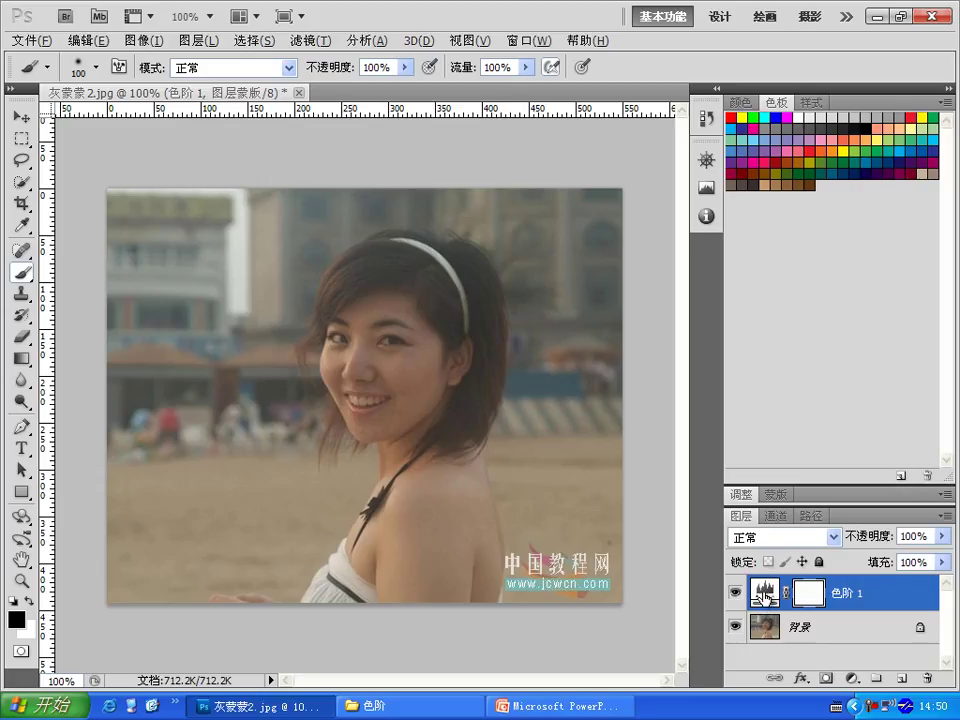
double_click(763, 597)
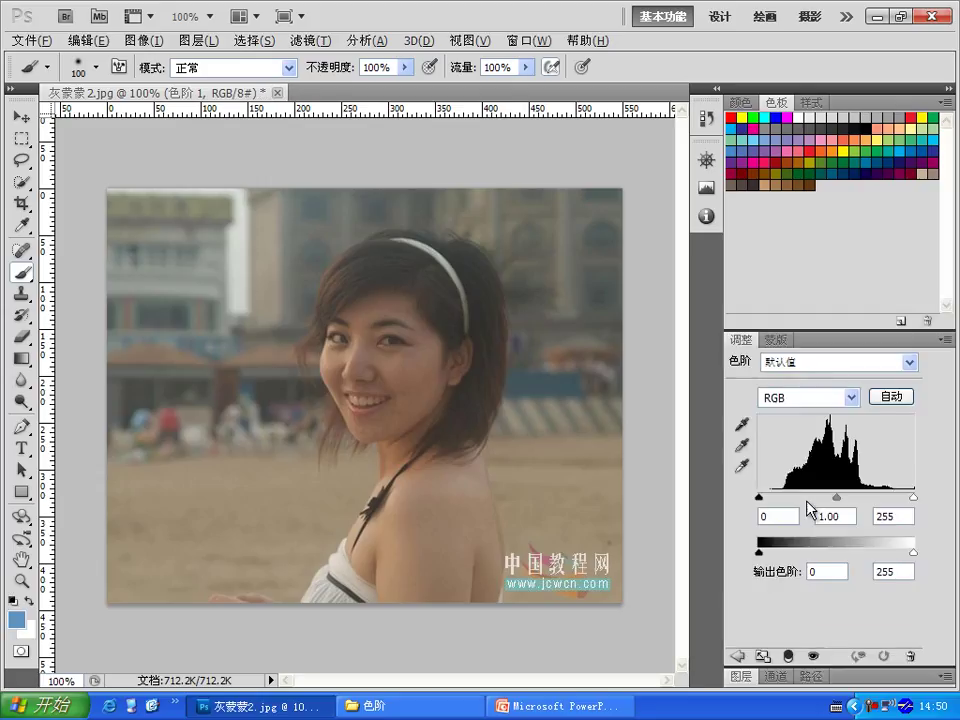
click(738, 678)
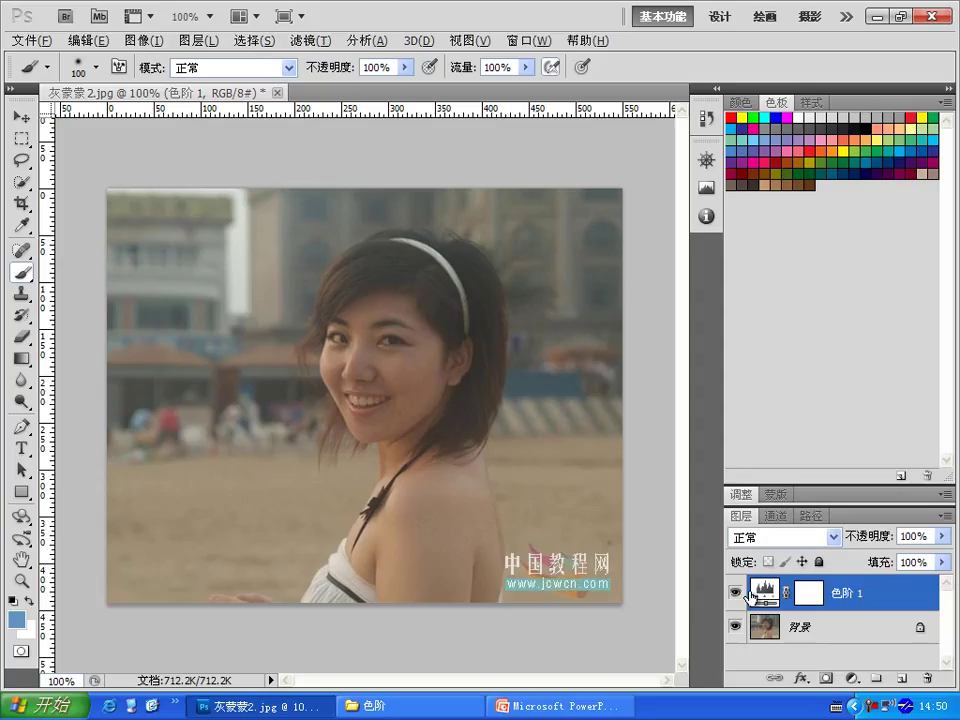
click(927, 678)
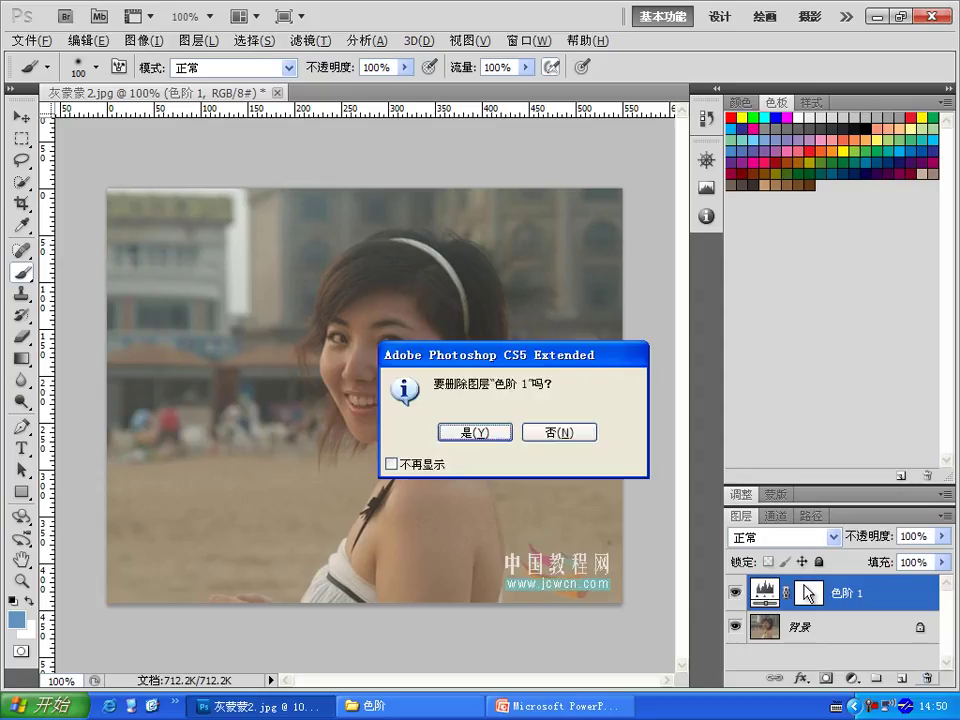
click(502, 432)
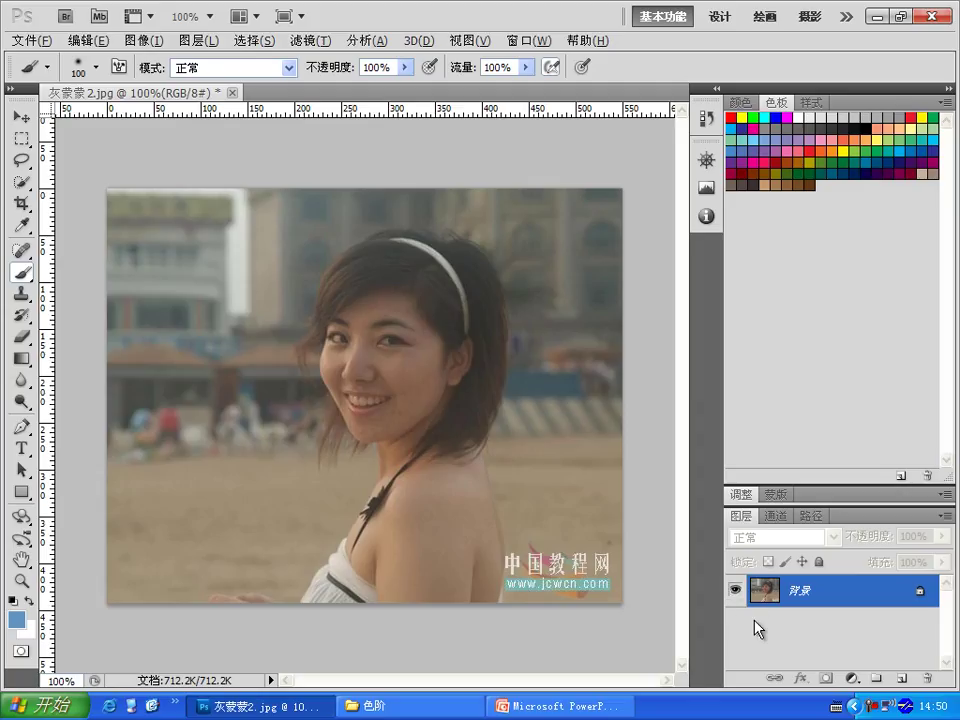
Reopen the list of adjustment layer types, switching between it and the Image menu.
click(853, 677)
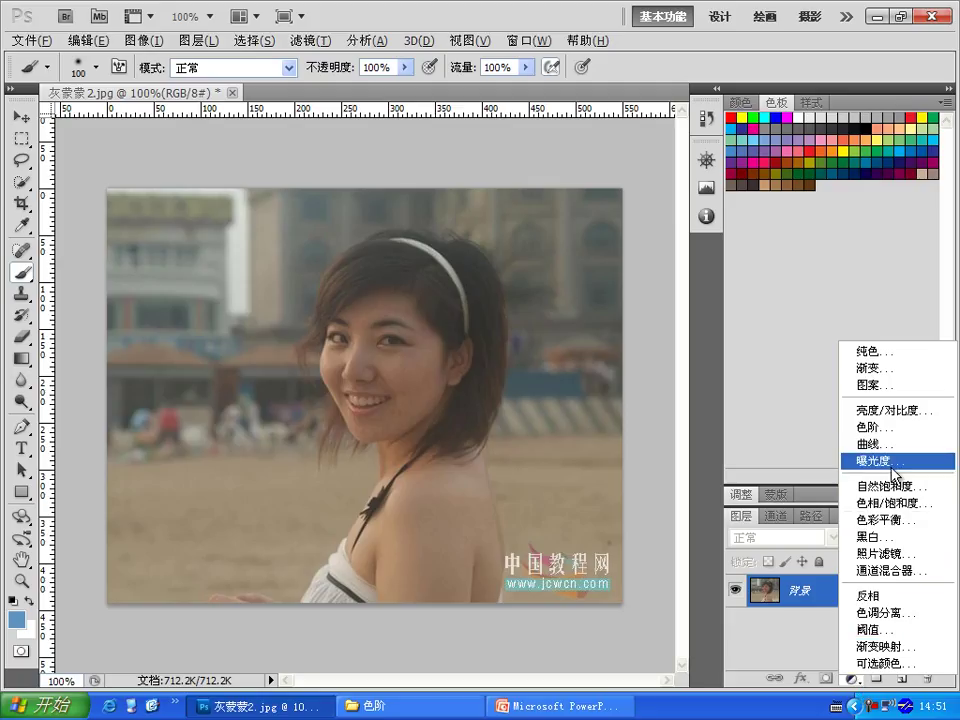
click(778, 598)
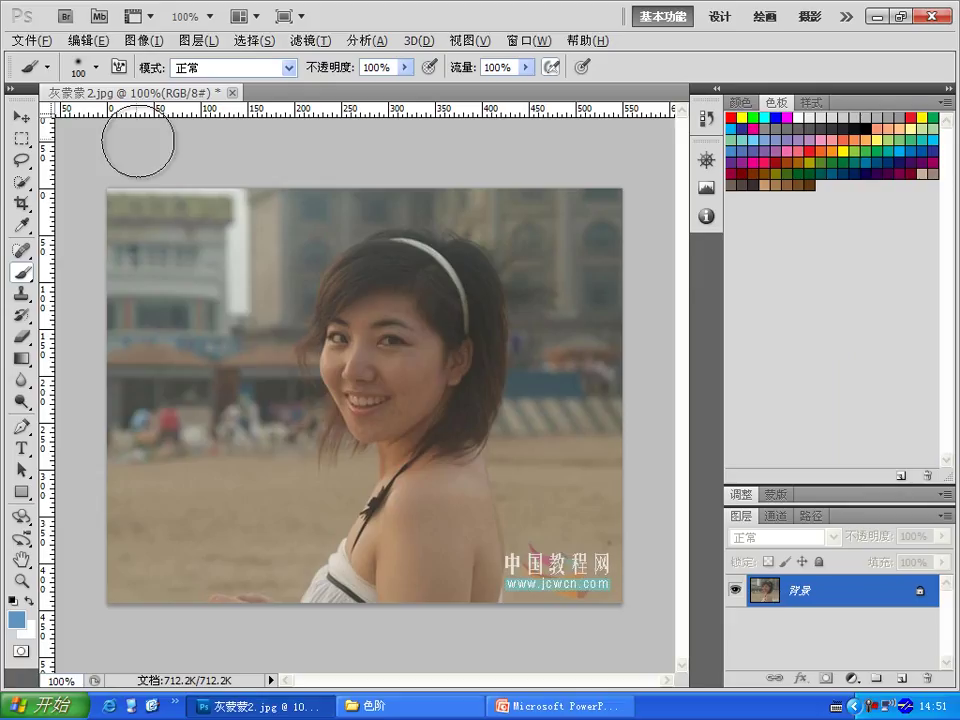
click(140, 40)
mouse_move(155, 82)
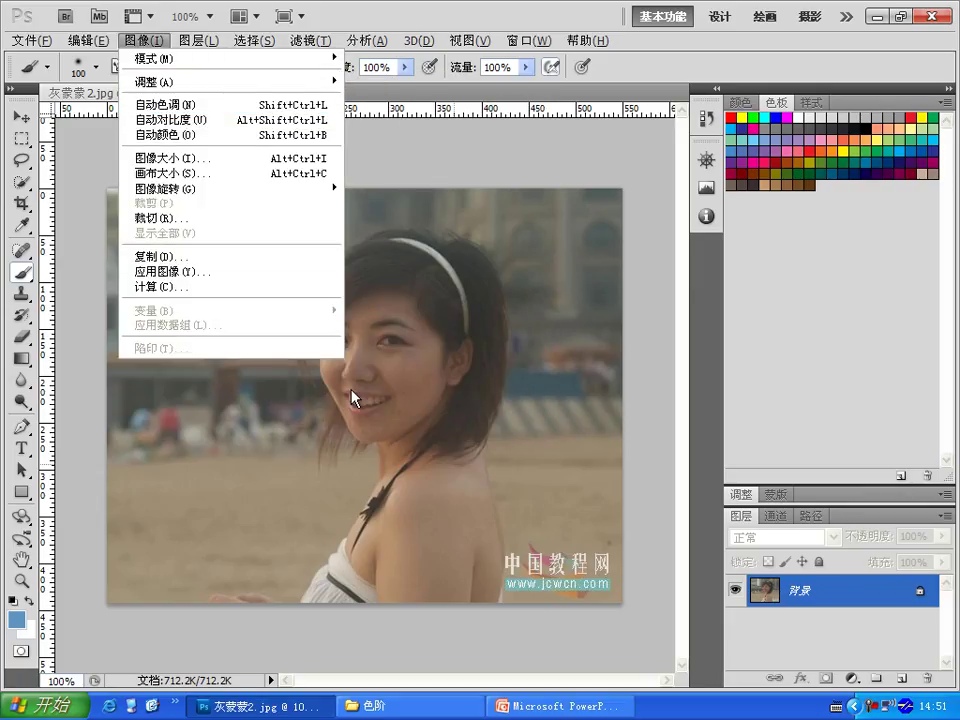
click(852, 679)
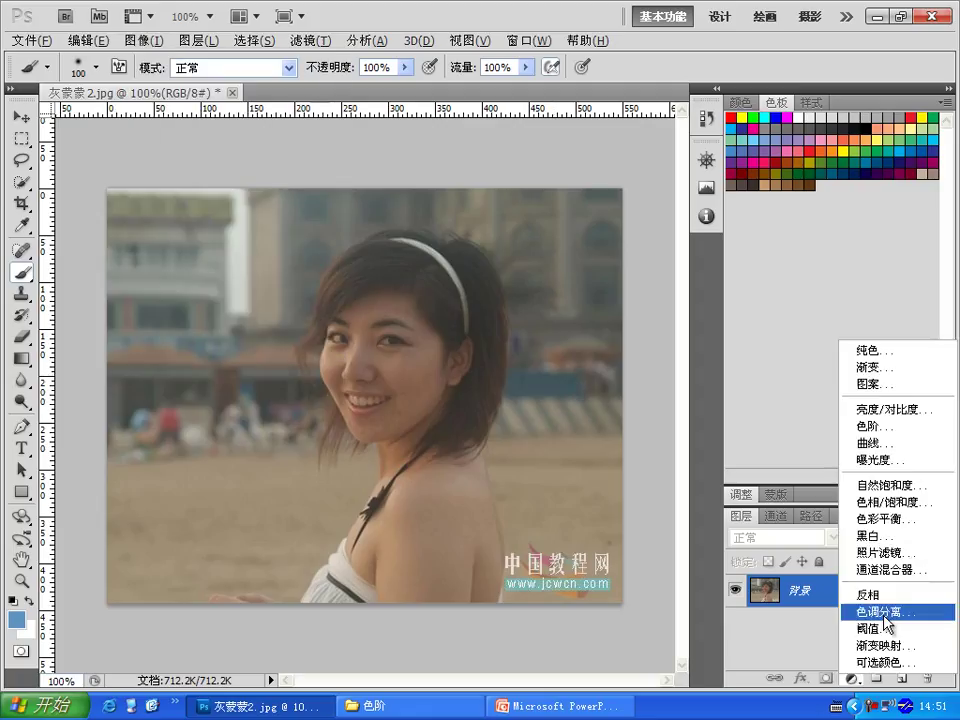
click(160, 65)
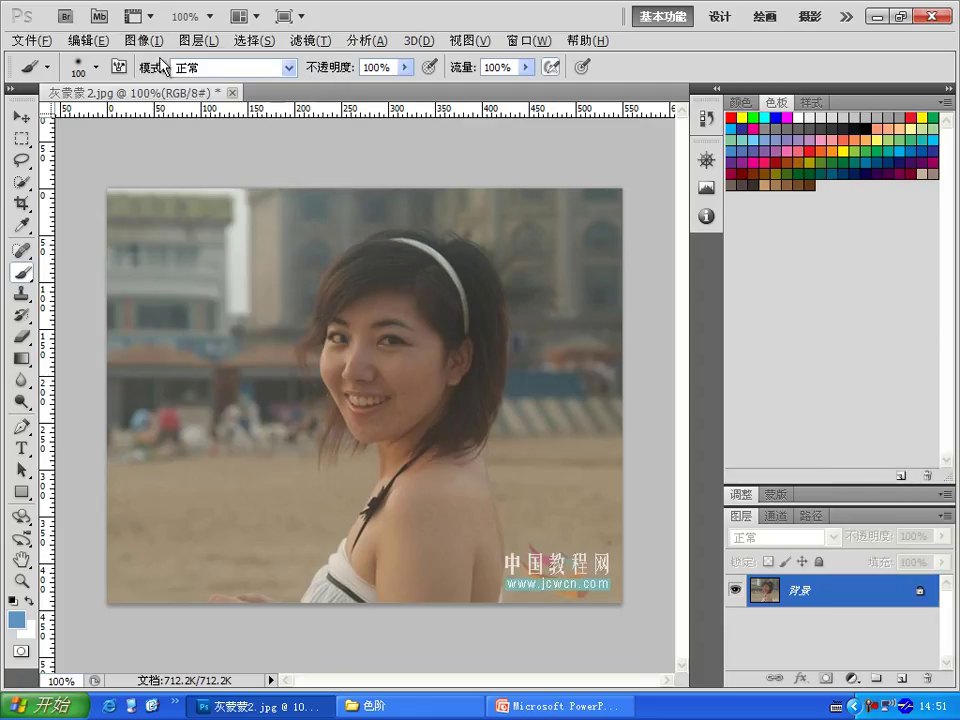
click(143, 40)
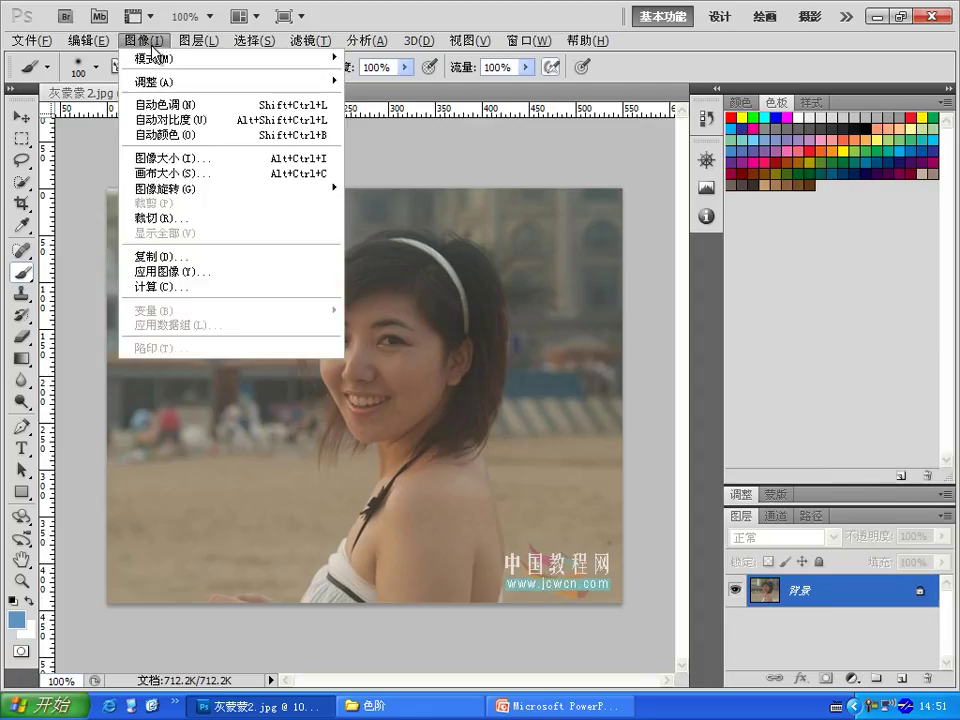
click(849, 682)
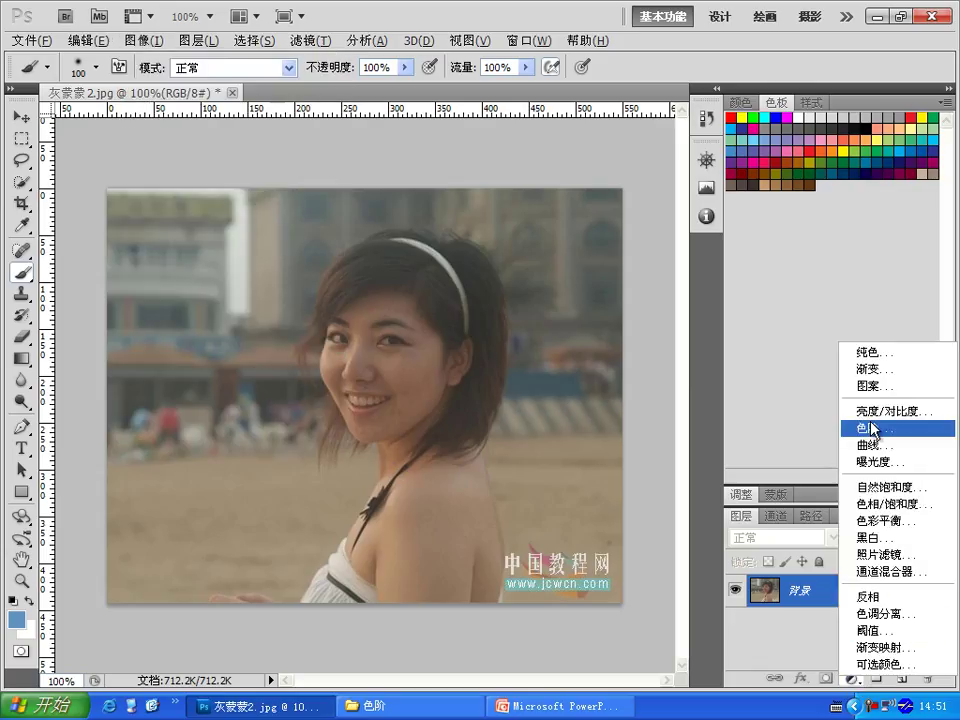
Add a 色阶 1 Levels layer to the hazy portrait and raise its black input to 40.
click(873, 428)
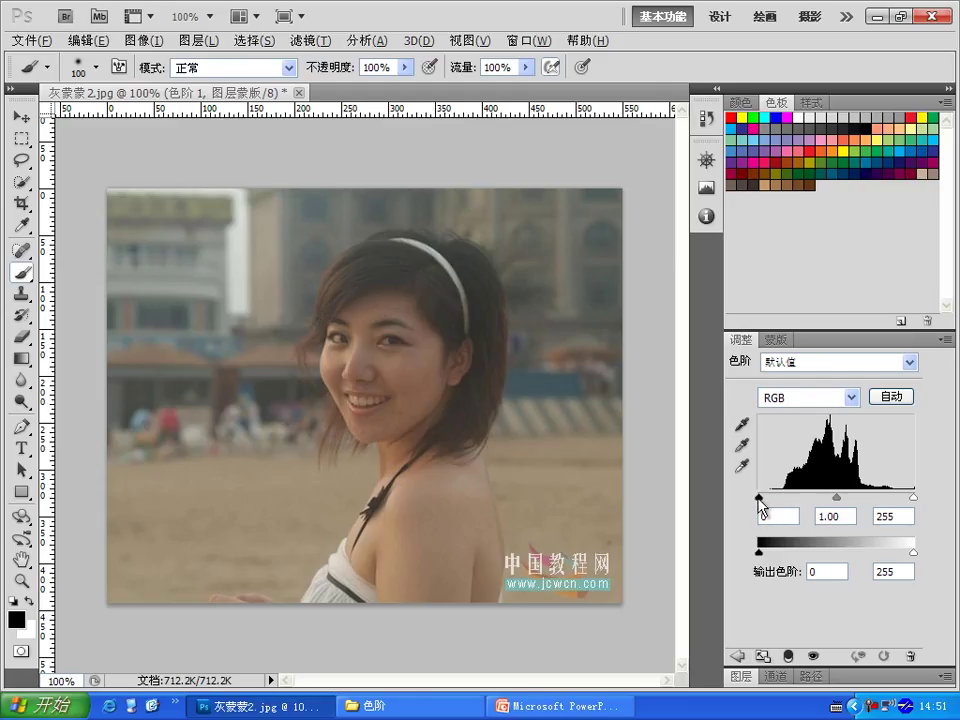
drag(760, 498, 783, 497)
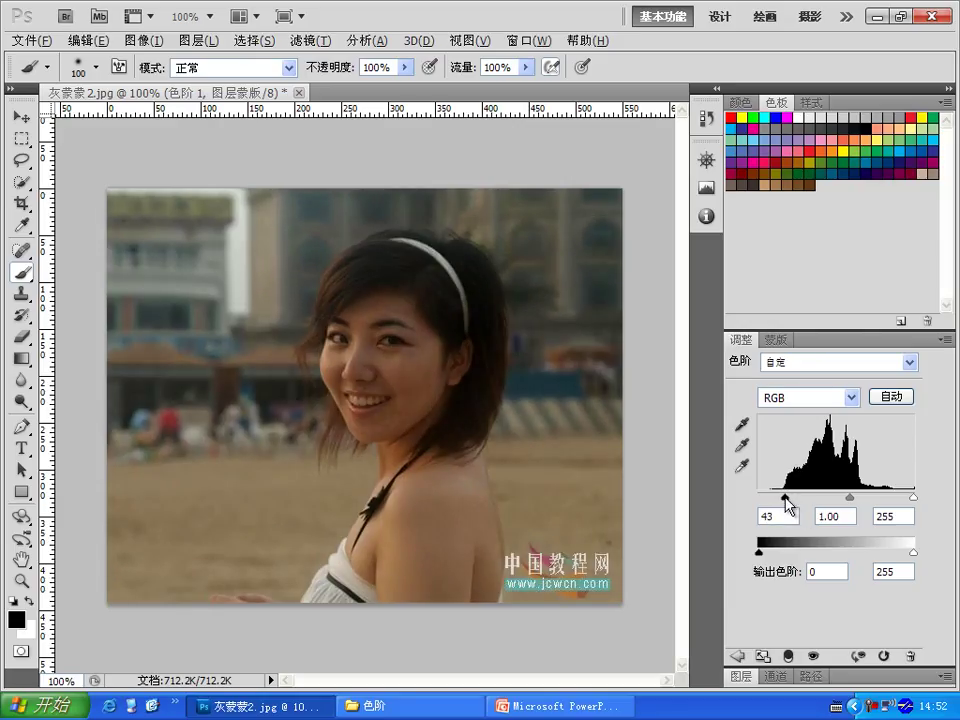
drag(783, 497, 784, 497)
Keep the black input at 40 and lower the Levels white input to 187.
drag(785, 505, 785, 505)
drag(913, 496, 874, 500)
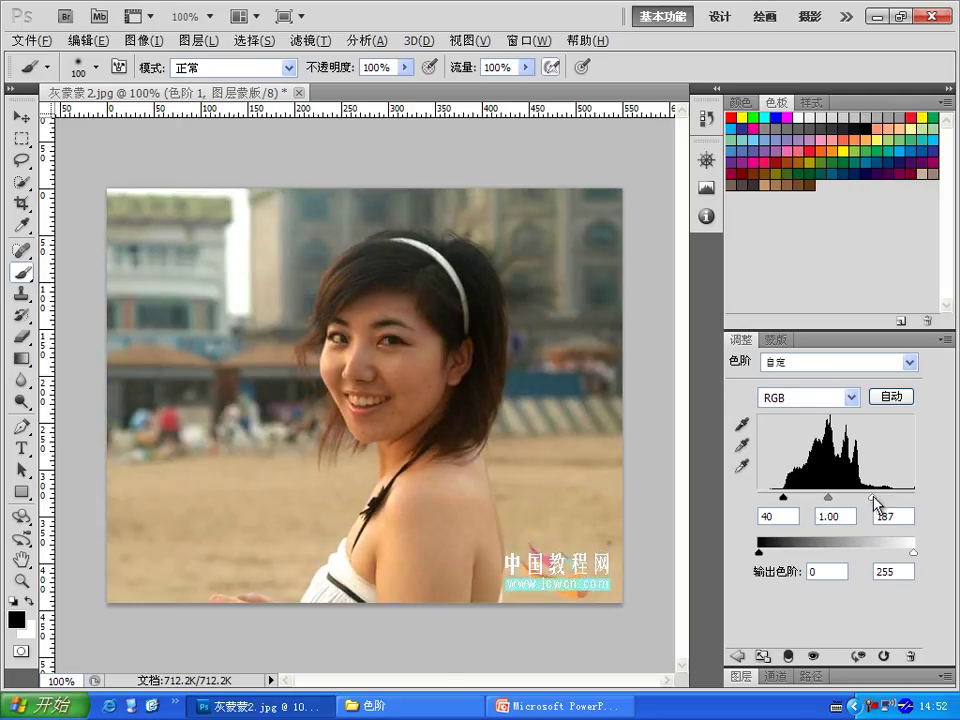
click(893, 516)
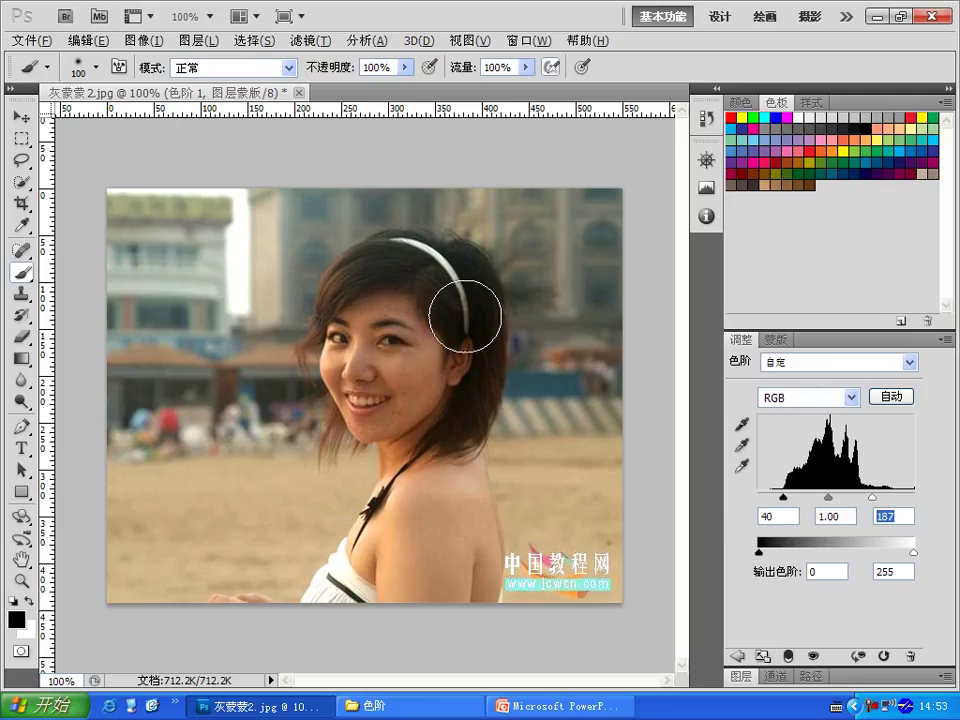
Toggle the 色阶 1 layer's visibility repeatedly to compare the portrait with and without Levels.
click(748, 678)
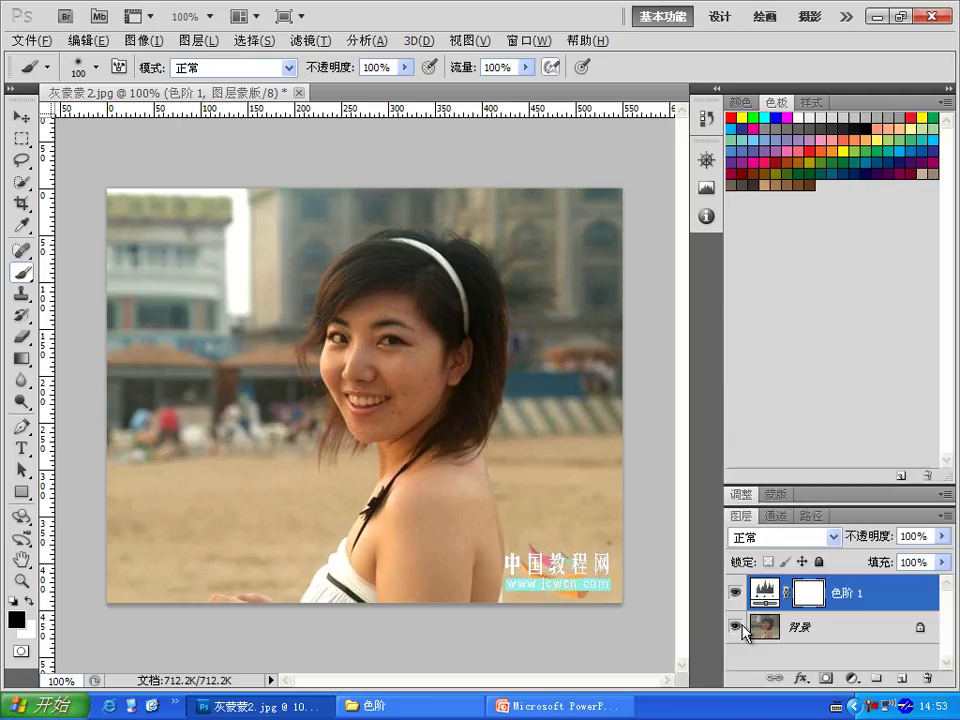
click(736, 596)
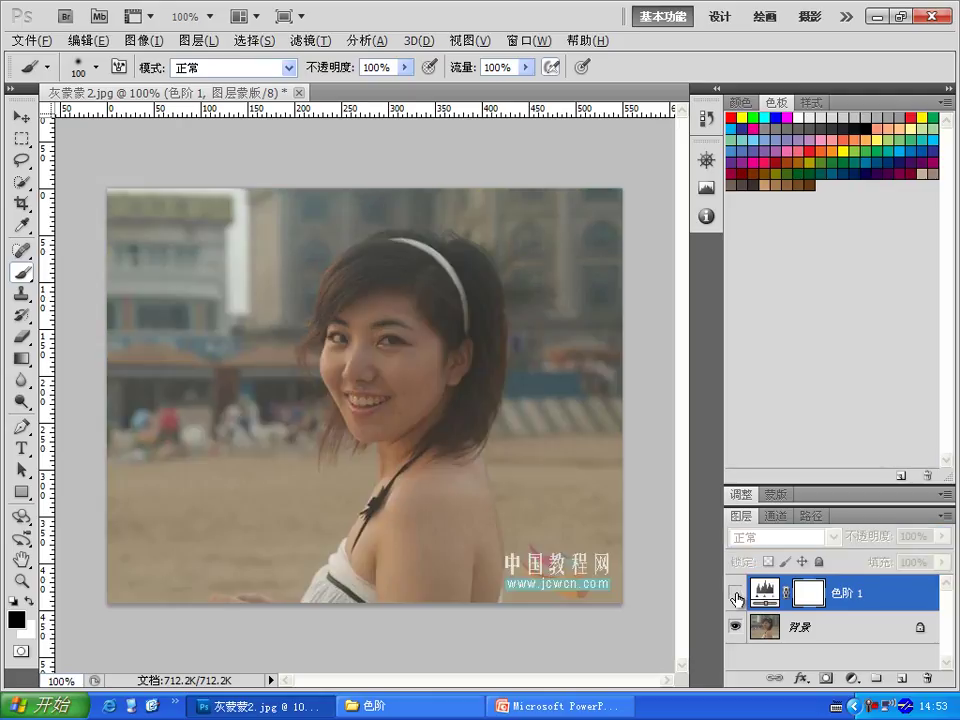
click(736, 598)
click(736, 598)
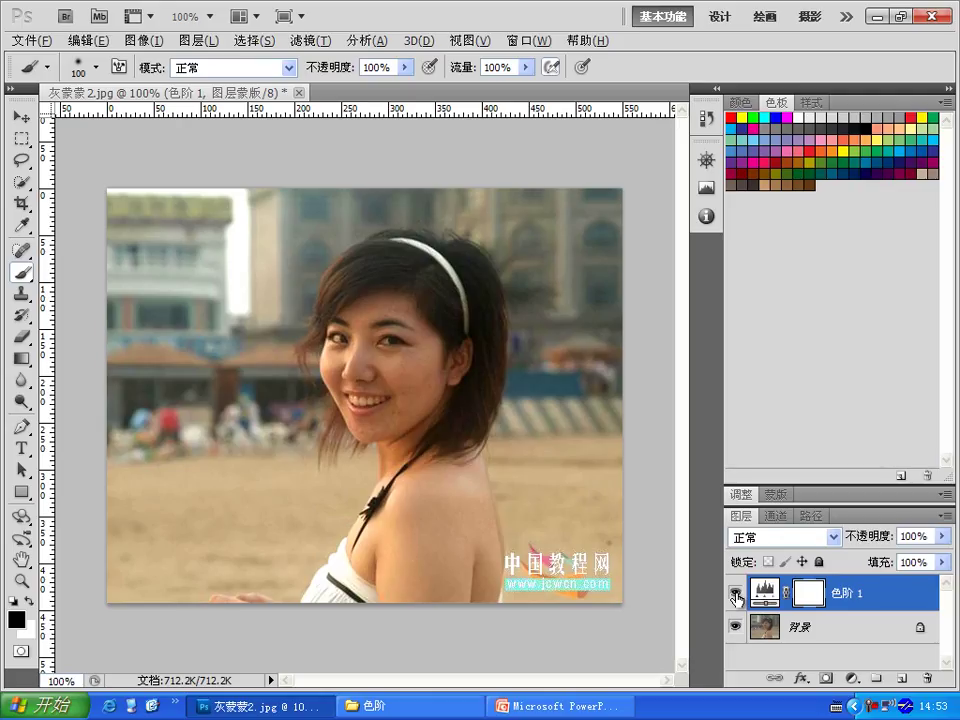
click(736, 598)
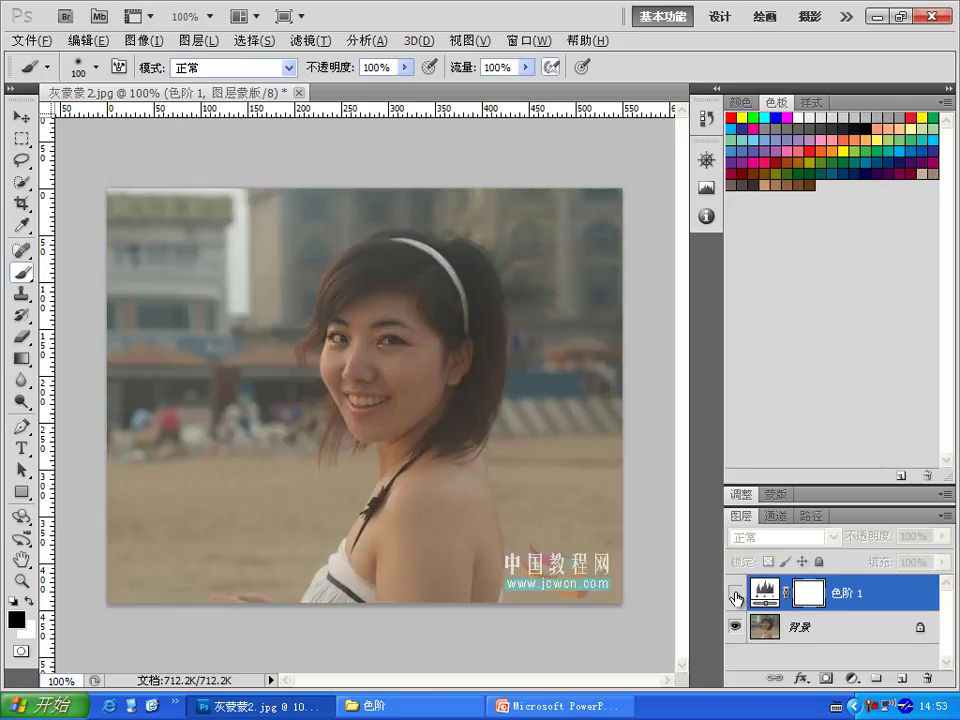
click(736, 598)
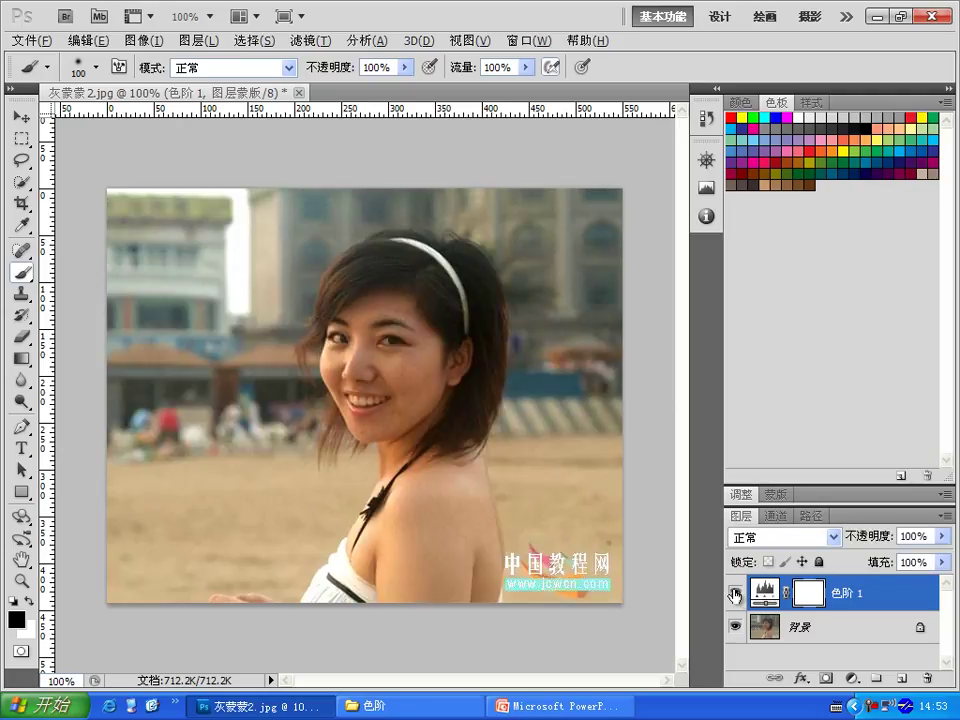
click(736, 597)
click(736, 597)
click(736, 597)
click(736, 597)
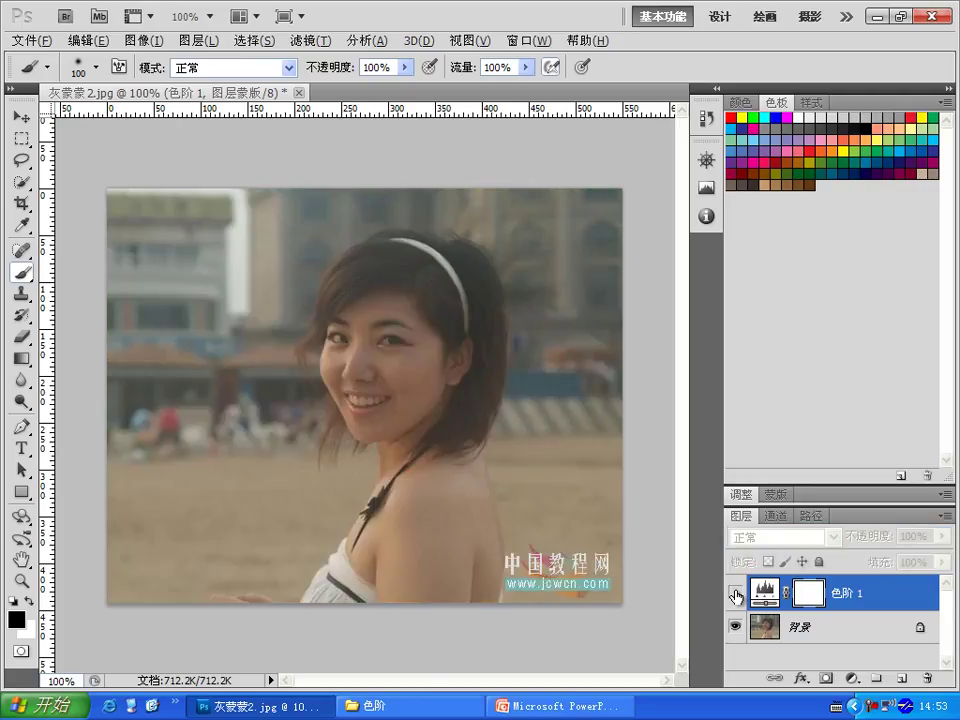
click(736, 597)
click(736, 597)
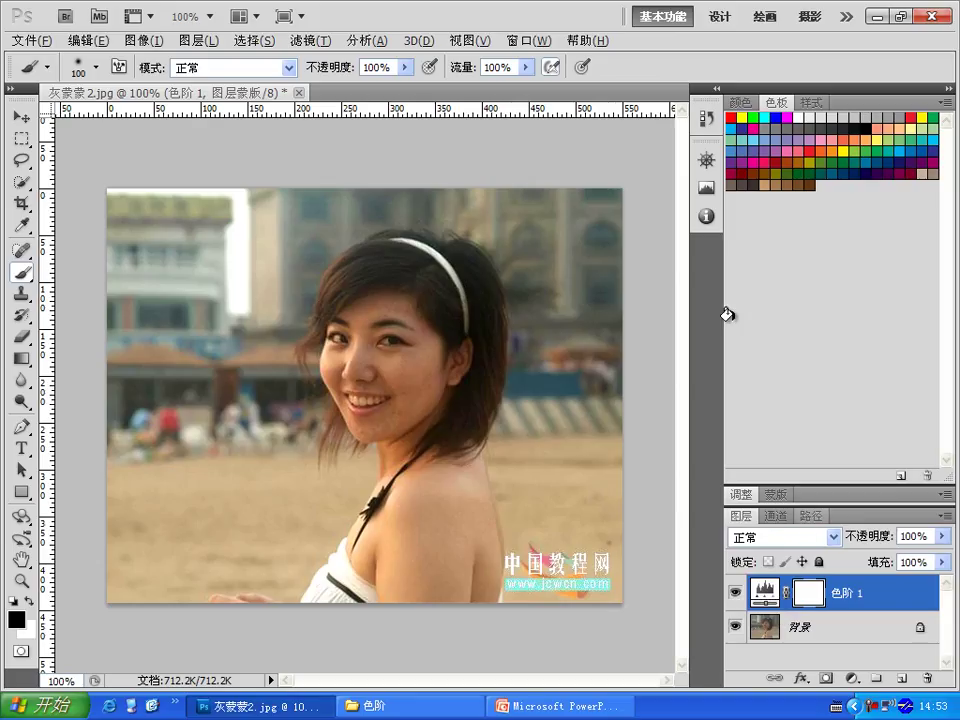
Compare the Histogram panel with Levels off and on, then delete the 色阶 1 layer.
click(707, 187)
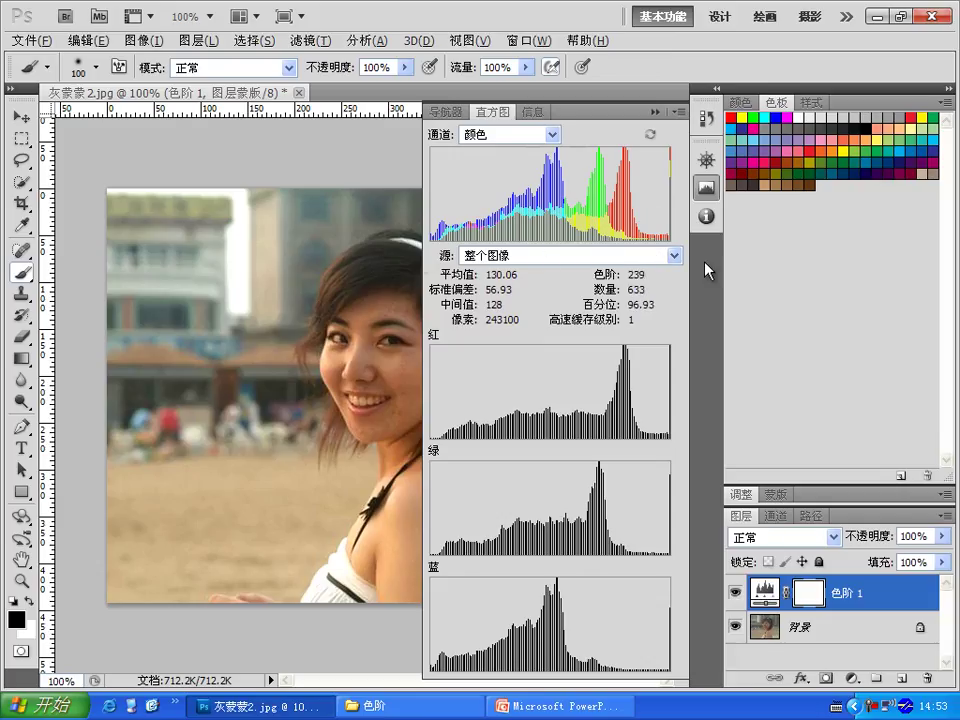
click(735, 592)
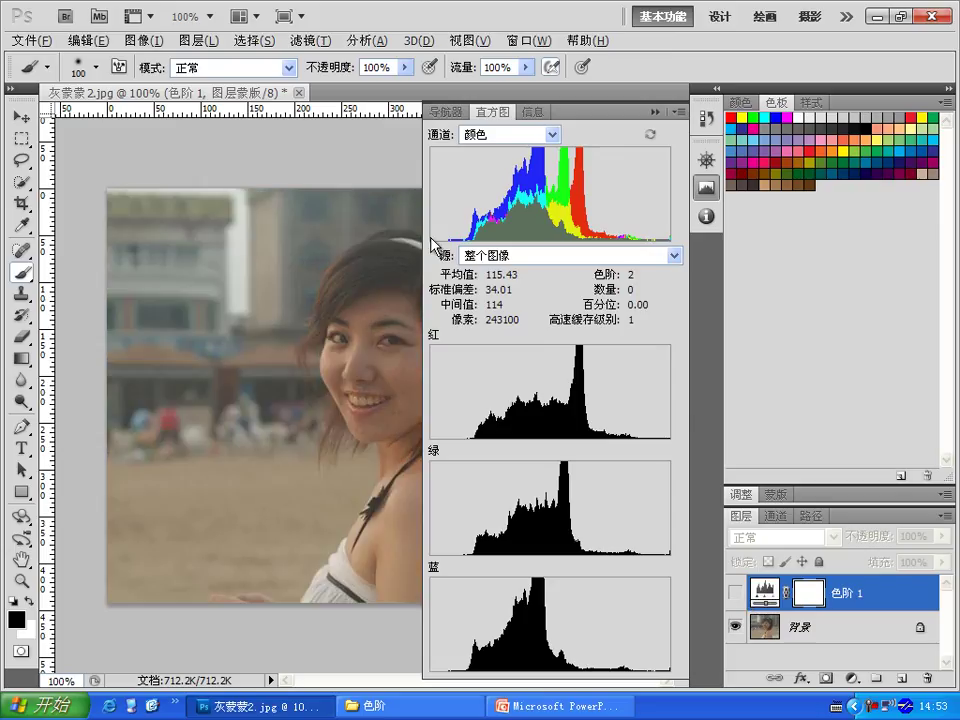
click(736, 593)
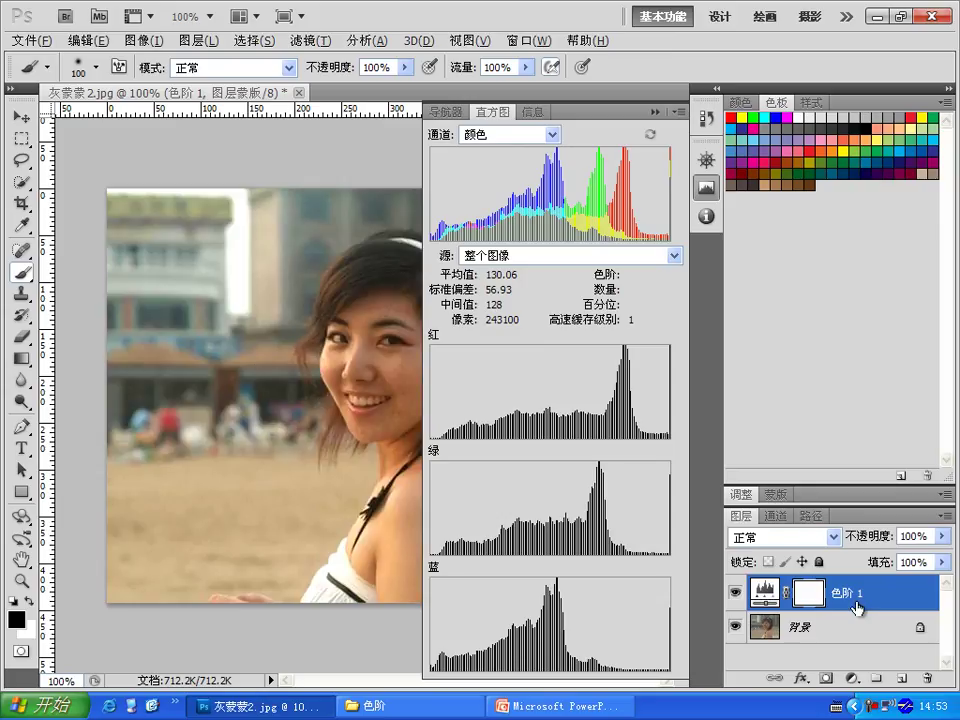
drag(778, 603, 927, 677)
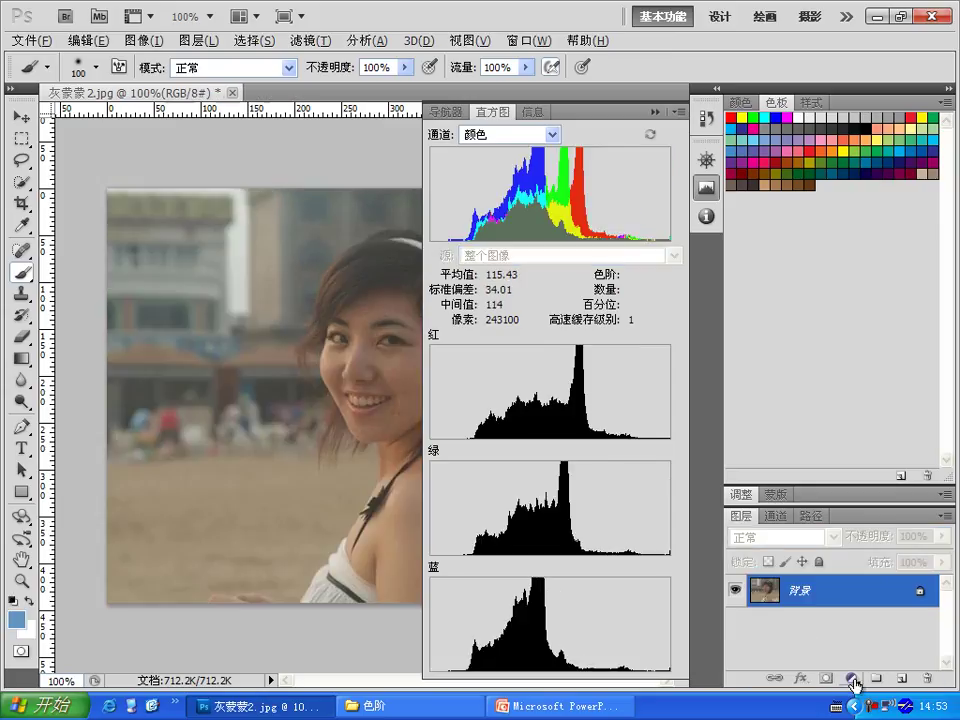
click(851, 677)
Add a new 色阶 1 Levels layer, collapse the histograms, and set the black point from the dark hair.
click(863, 428)
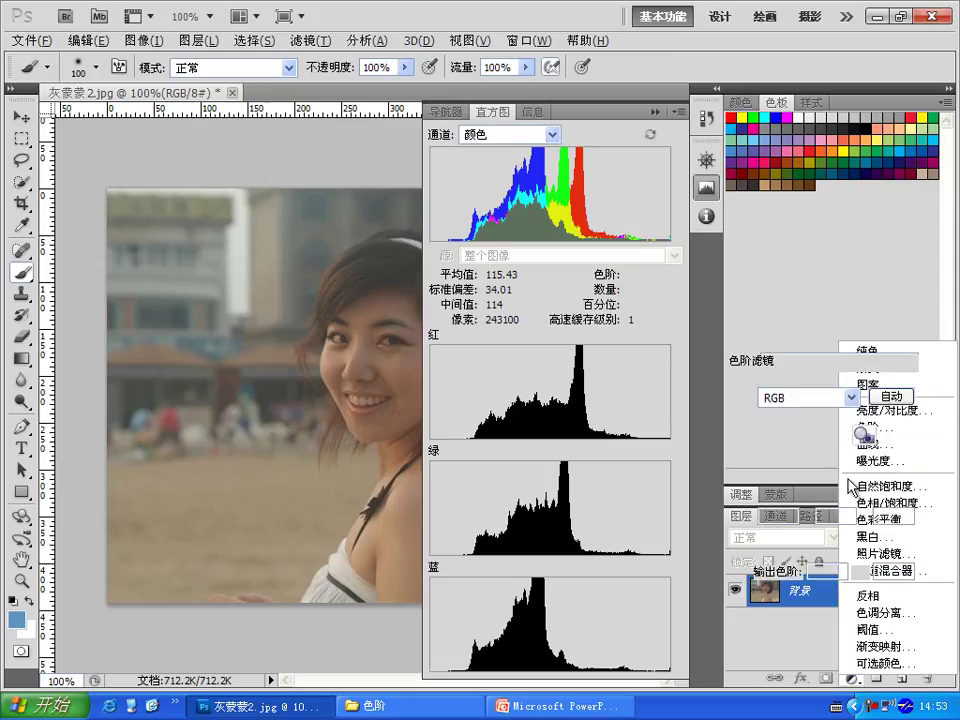
click(708, 192)
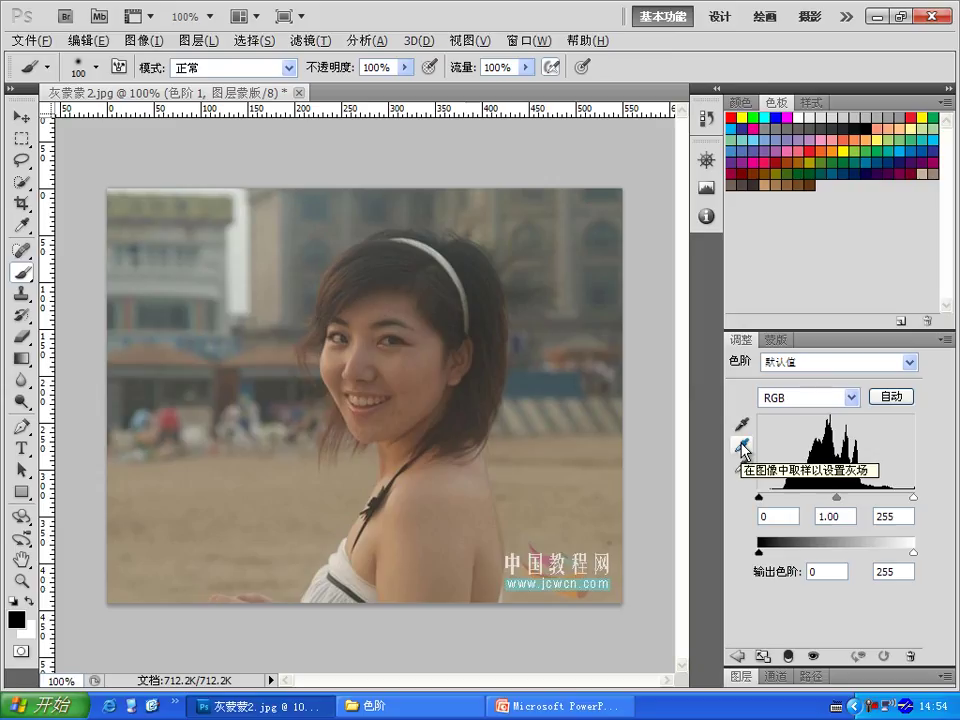
click(743, 446)
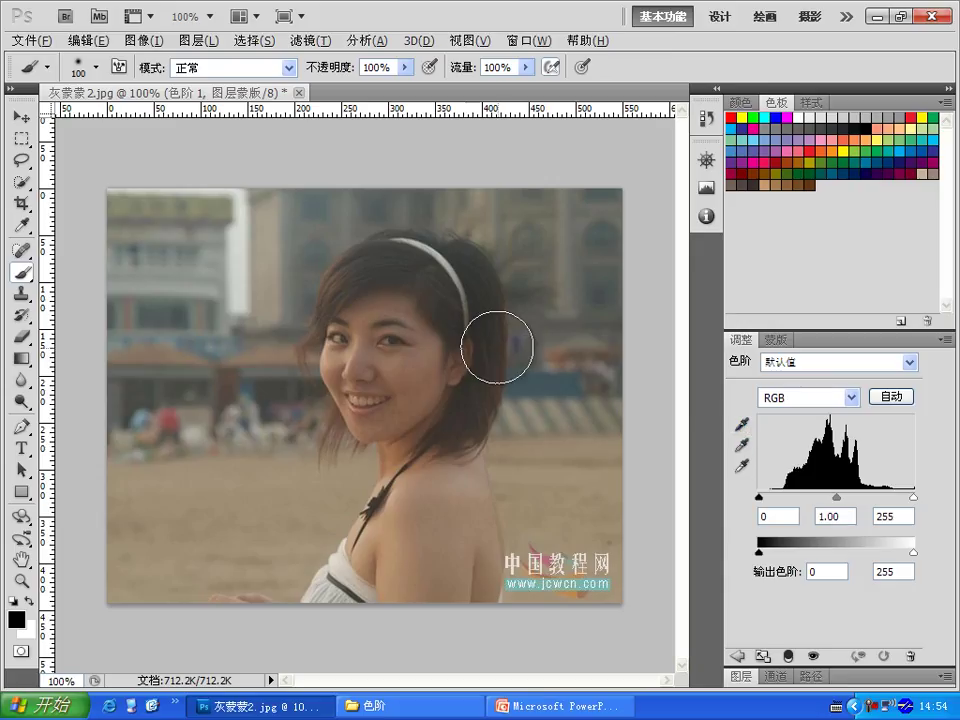
click(743, 429)
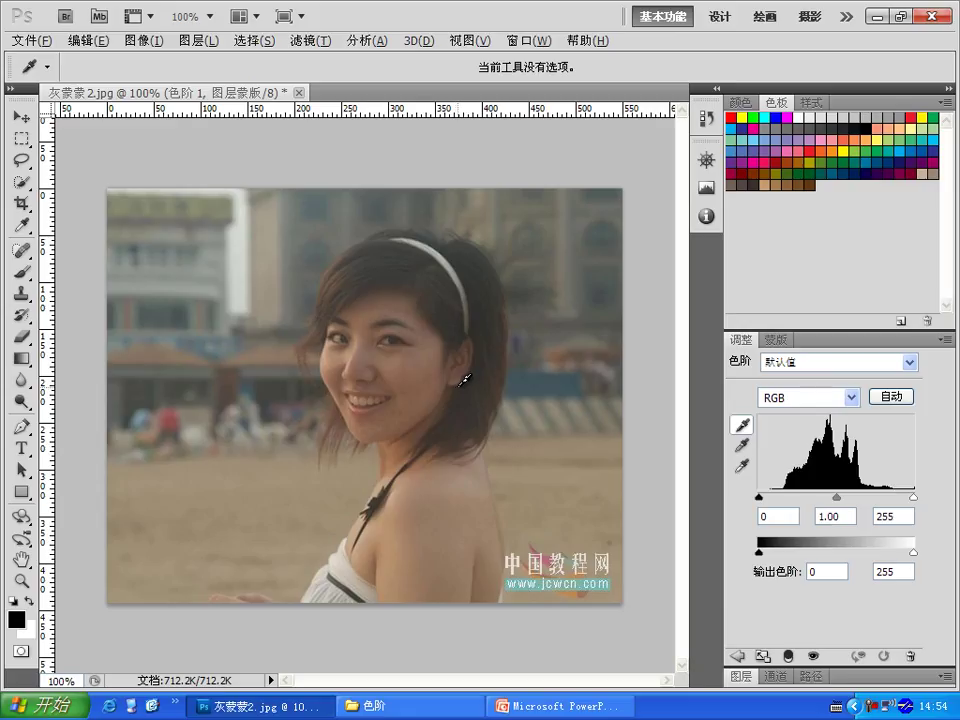
click(465, 378)
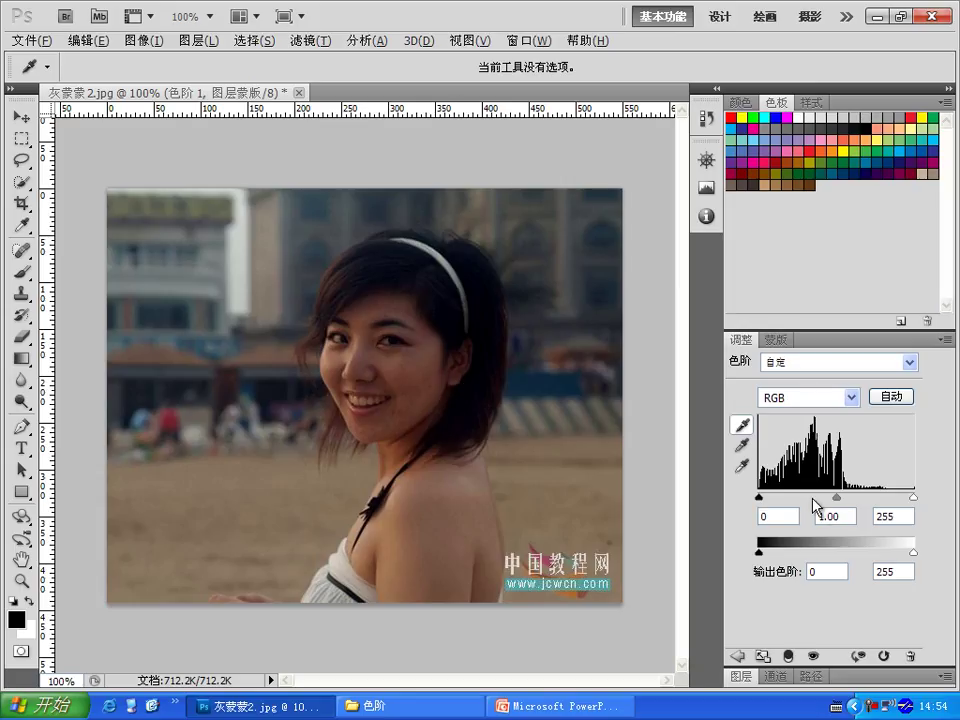
Select the white-point eyedropper in the Levels panel.
click(742, 467)
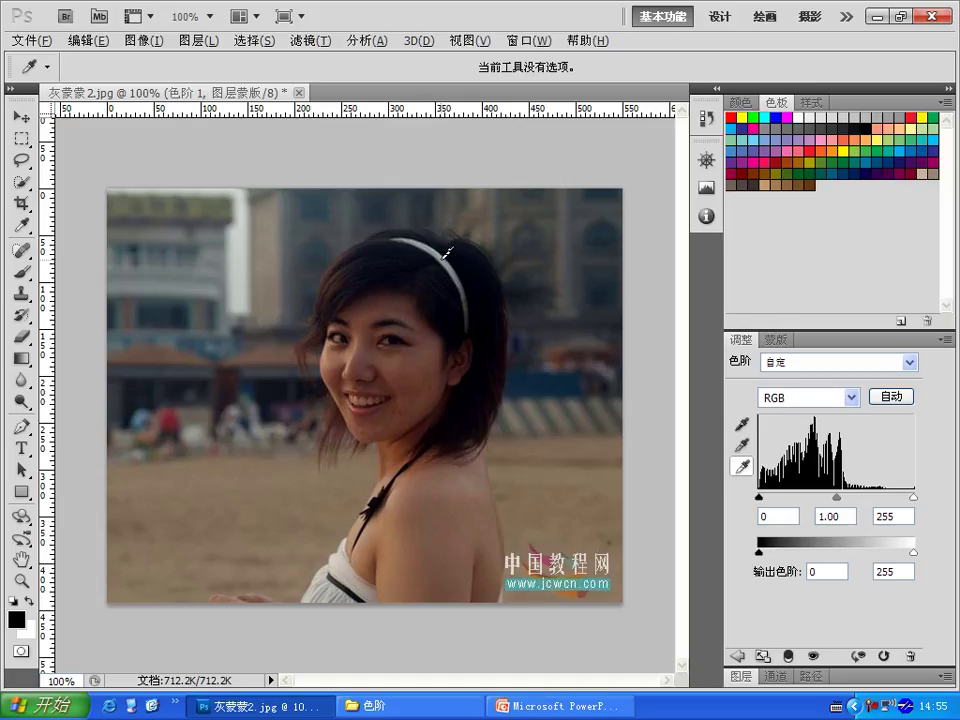
Set the white point from the white headband, then toggle 色阶 1 to compare with the hazy original.
click(445, 256)
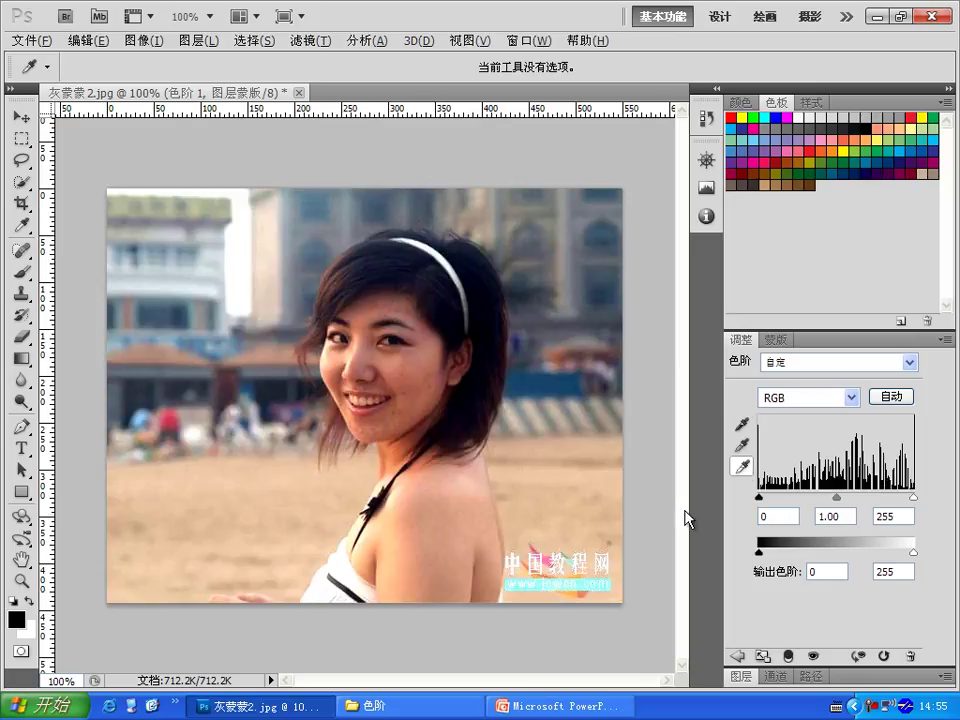
click(740, 676)
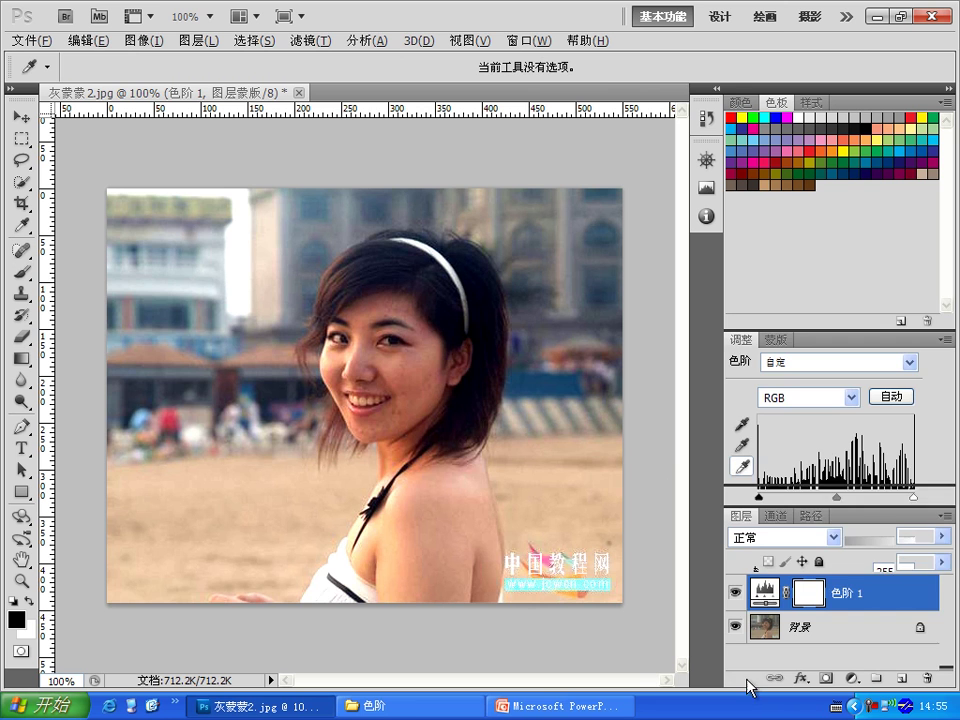
click(735, 598)
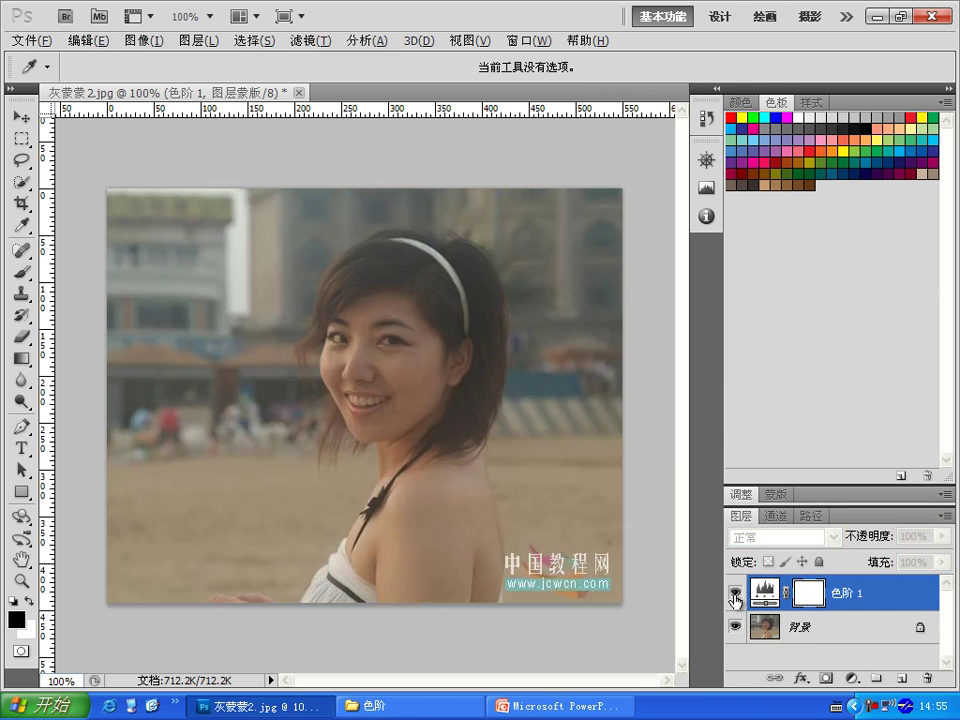
click(735, 598)
click(735, 598)
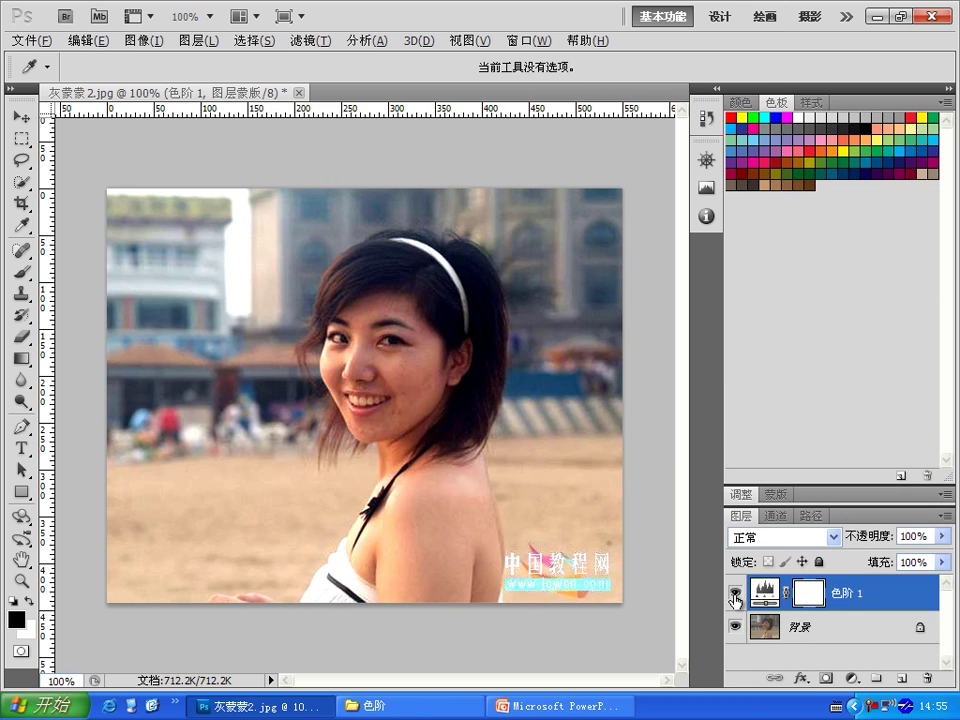
click(735, 598)
click(735, 598)
click(735, 595)
click(735, 595)
Close the portrait 灰蒙蒙2.jpg without saving its changes.
click(374, 707)
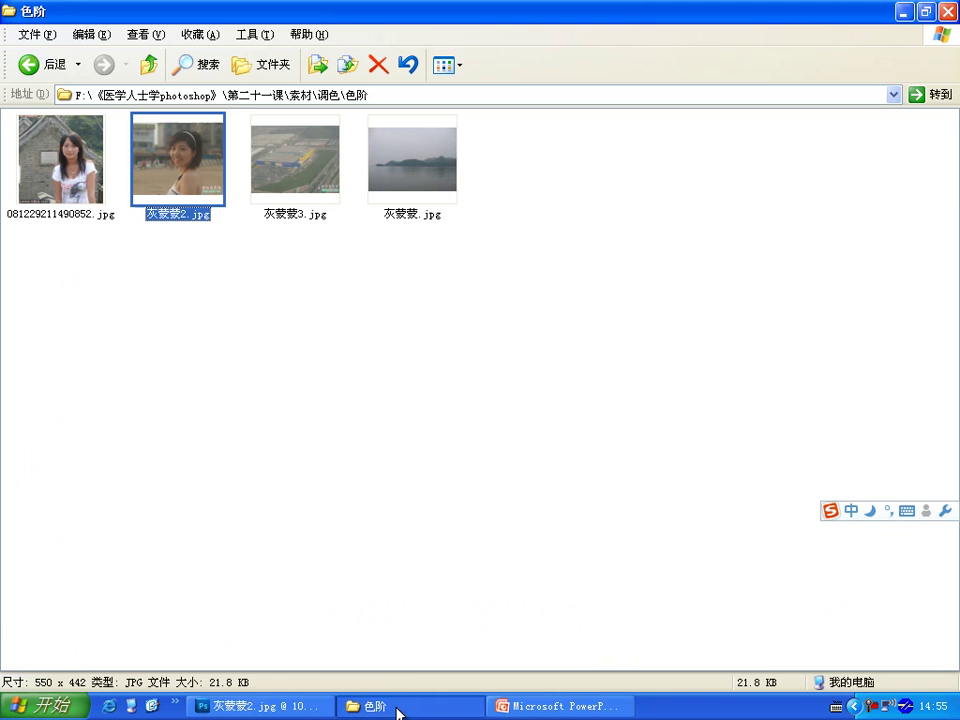
click(258, 707)
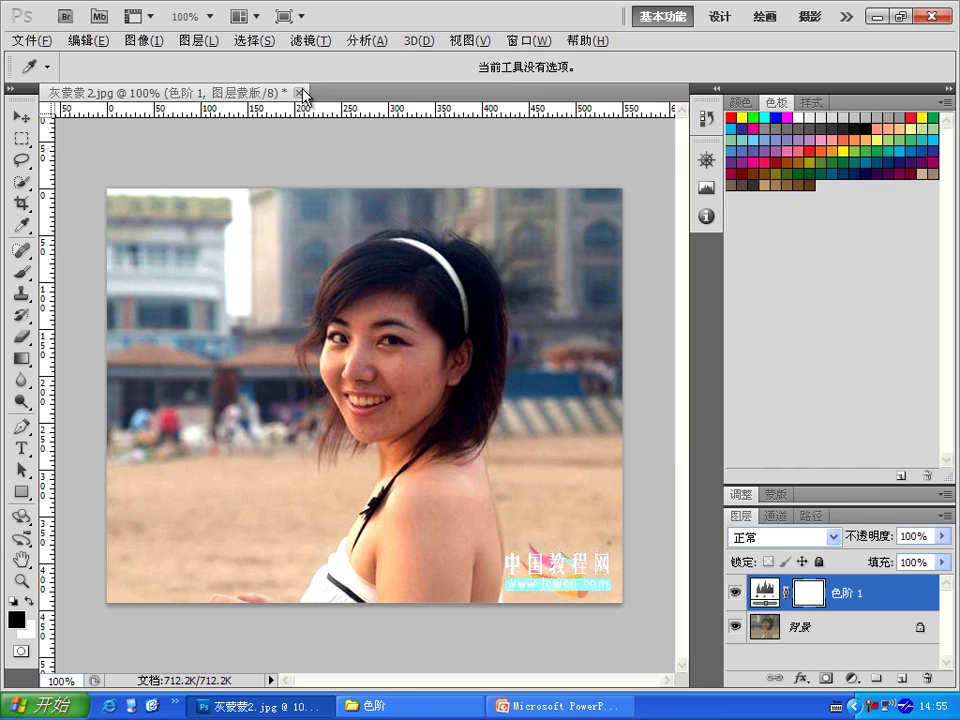
key(ctrl+w)
click(559, 432)
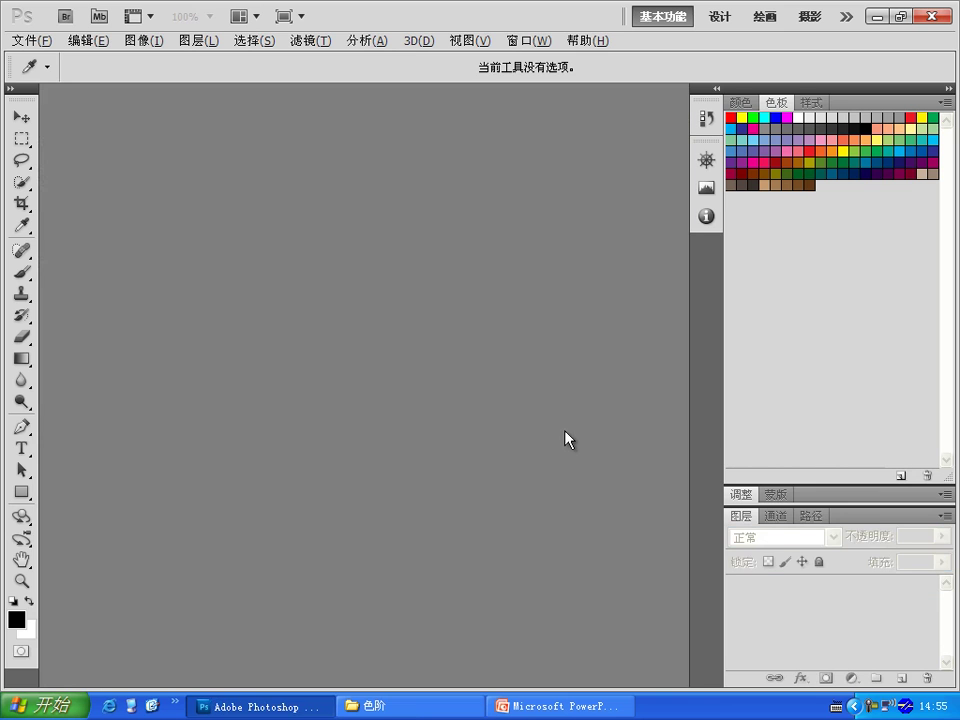
click(385, 707)
Open the aerial IKEA photo 灰蒙蒙3.jpg in Photoshop by dragging it from Explorer.
drag(521, 362, 240, 450)
mouse_move(298, 176)
mouse_down()
mouse_move(311, 567)
mouse_move(300, 330)
mouse_up()
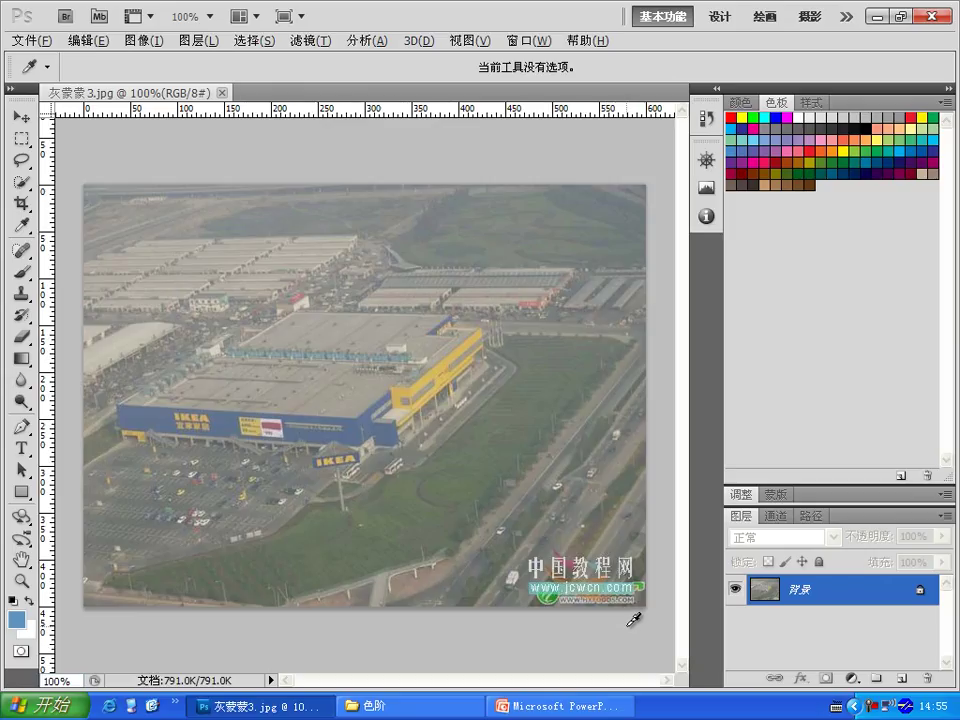
click(852, 679)
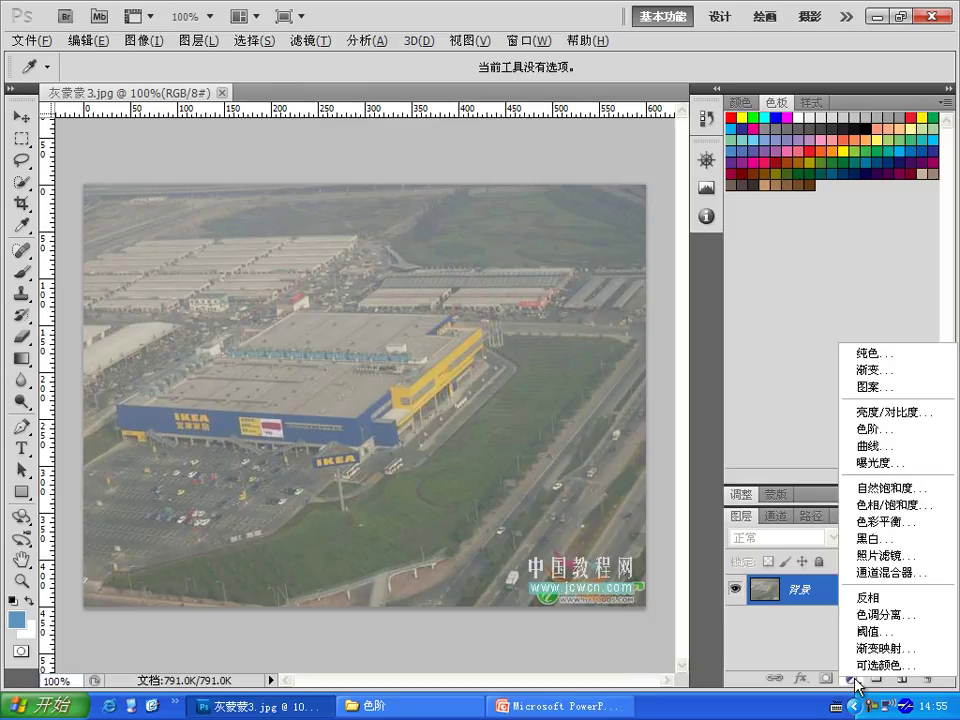
Add a Levels layer to the IKEA photo with white input lowered to 204 and black raised to 87.
click(860, 430)
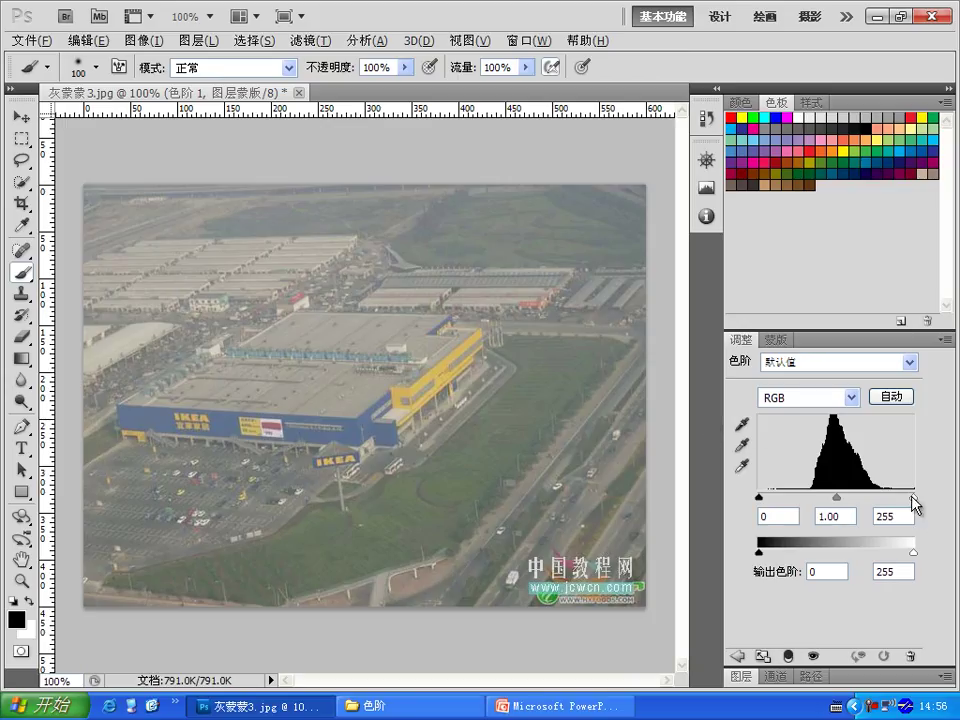
mouse_move(913, 497)
mouse_down()
mouse_move(878, 505)
mouse_move(882, 498)
mouse_up()
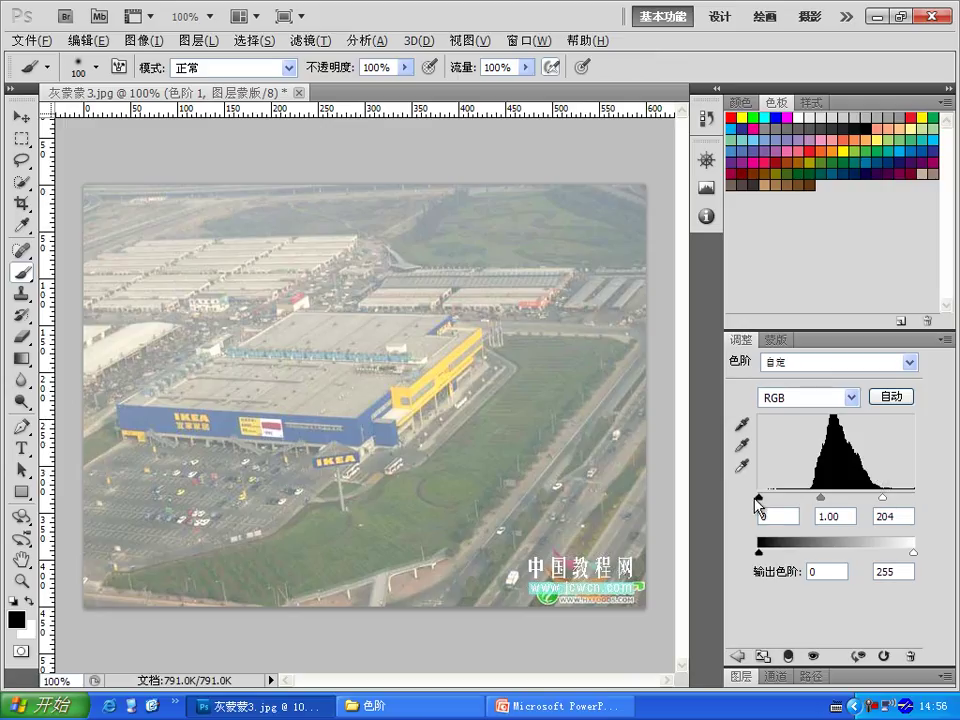
drag(759, 497, 811, 497)
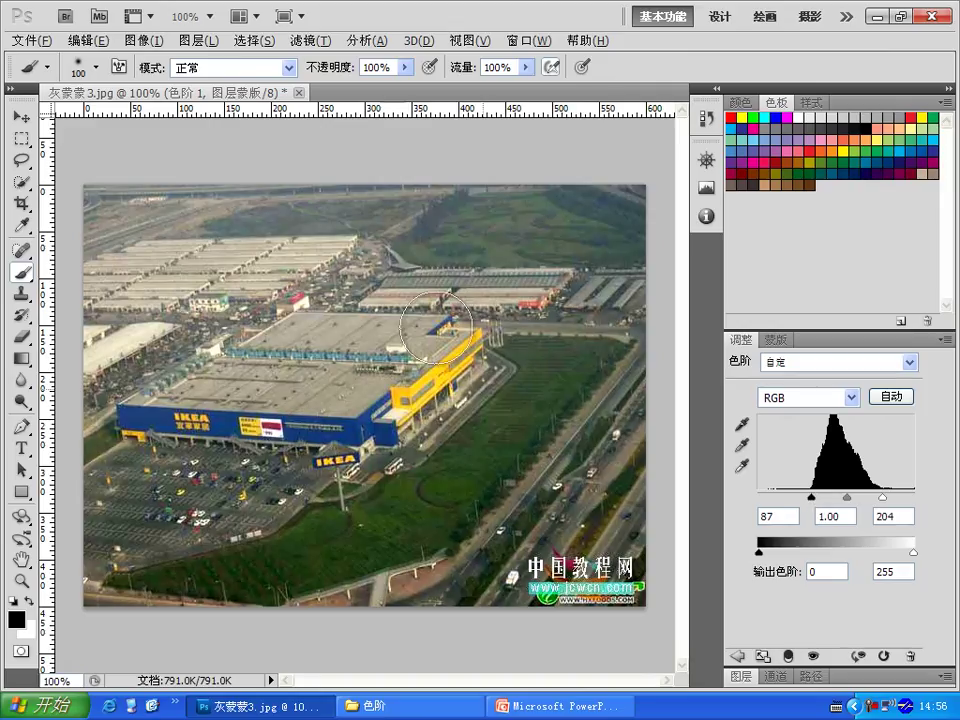
Toggle 色阶 1 to compare with the original, then delete the Levels layer.
click(745, 677)
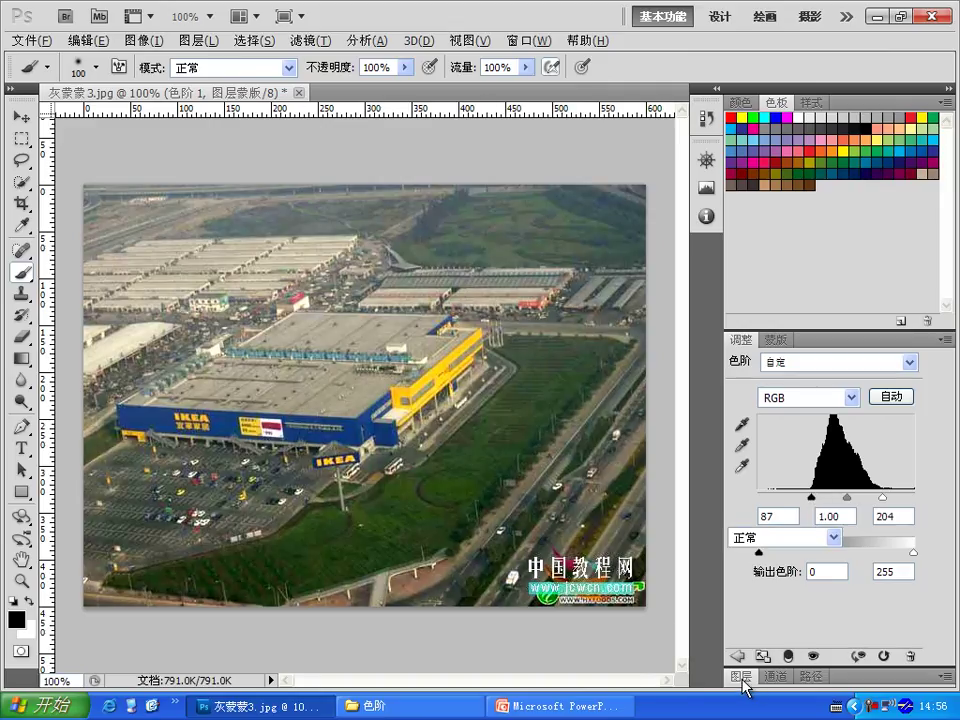
click(736, 596)
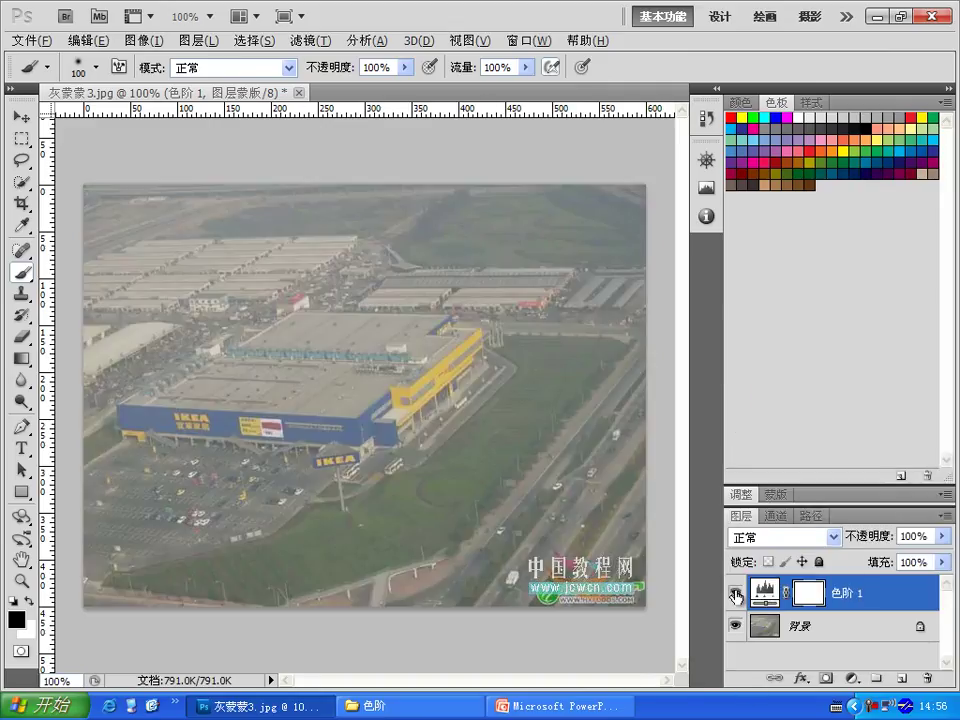
click(736, 597)
click(736, 597)
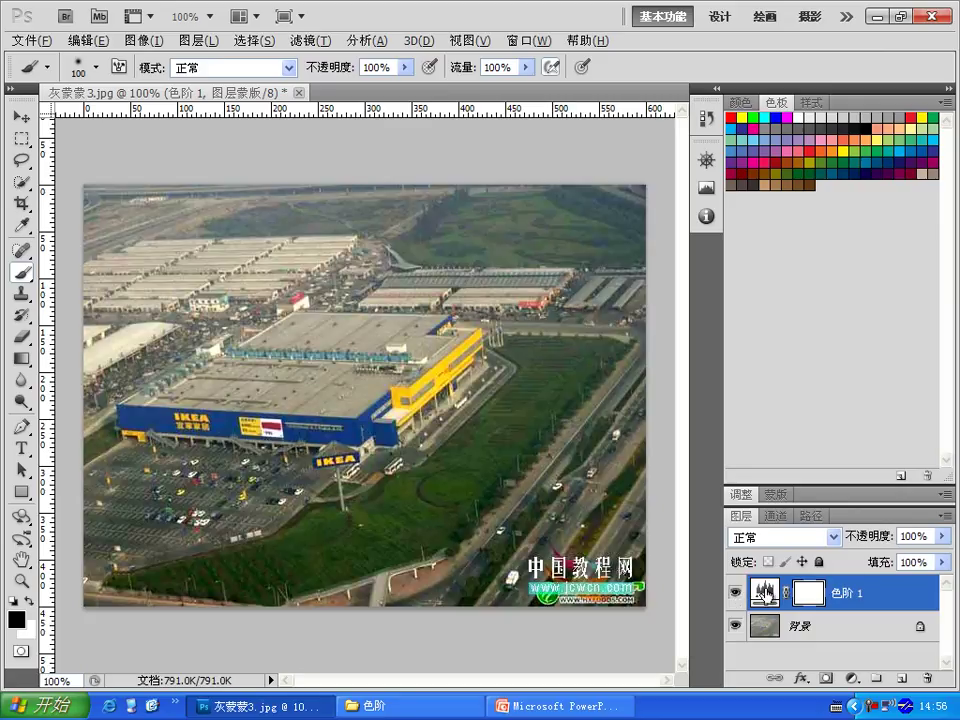
drag(765, 593, 928, 678)
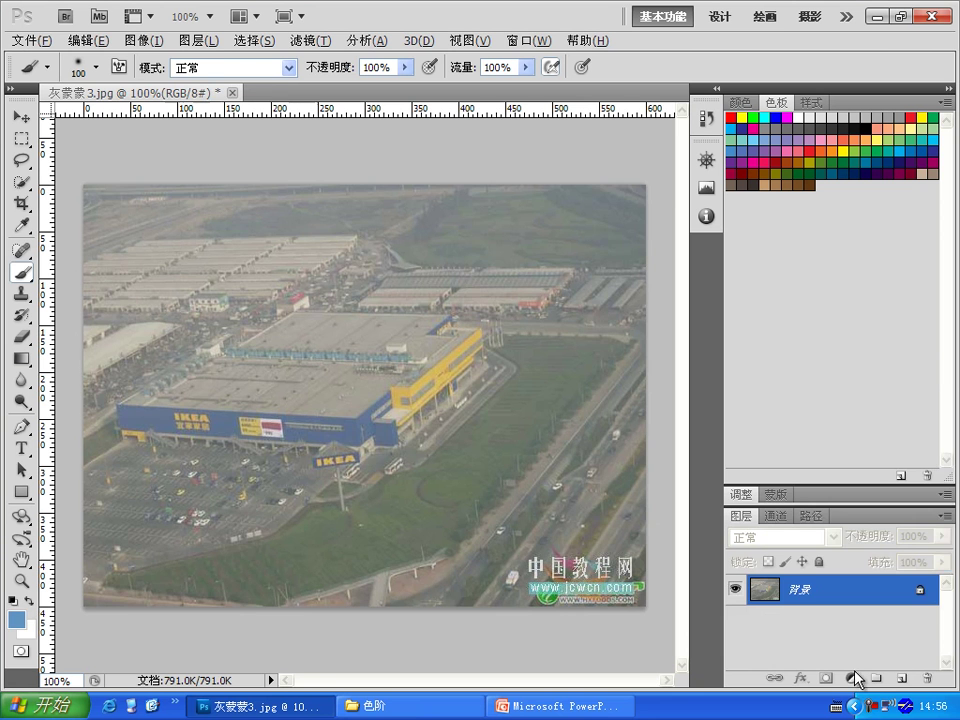
Add a new Levels layer at black 90, white 202, then close 灰蒙蒙3.jpg without saving.
click(855, 678)
click(868, 426)
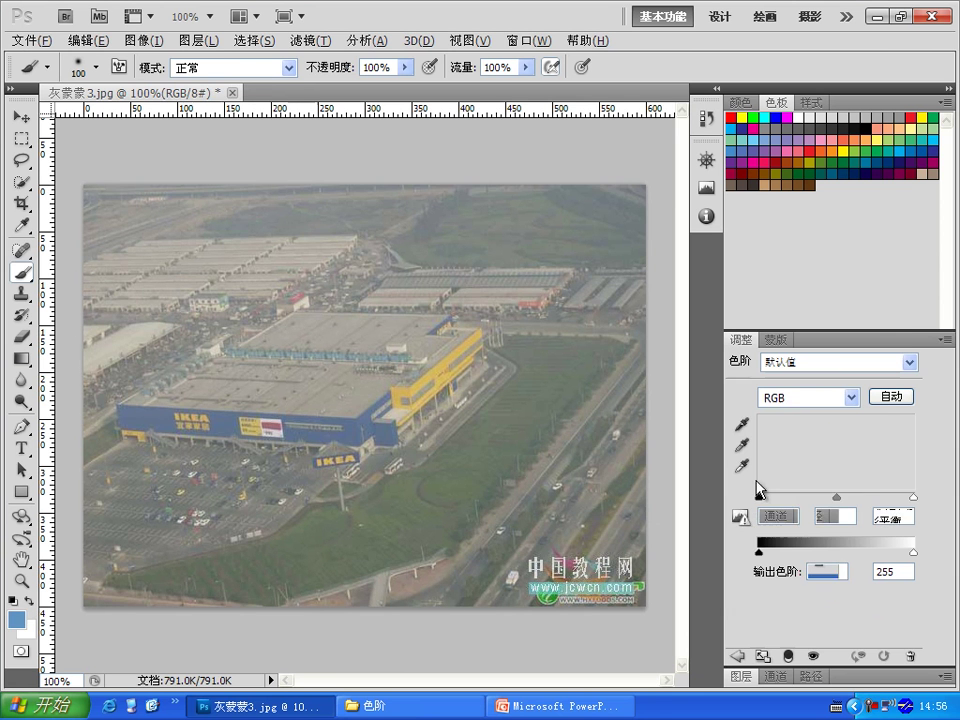
click(742, 427)
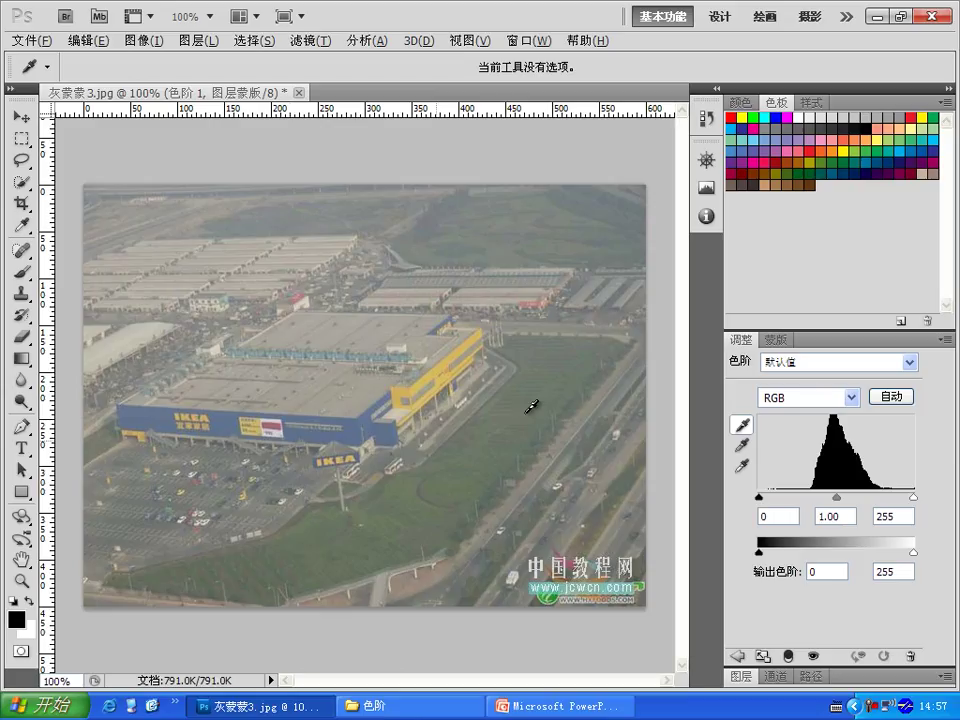
key(b)
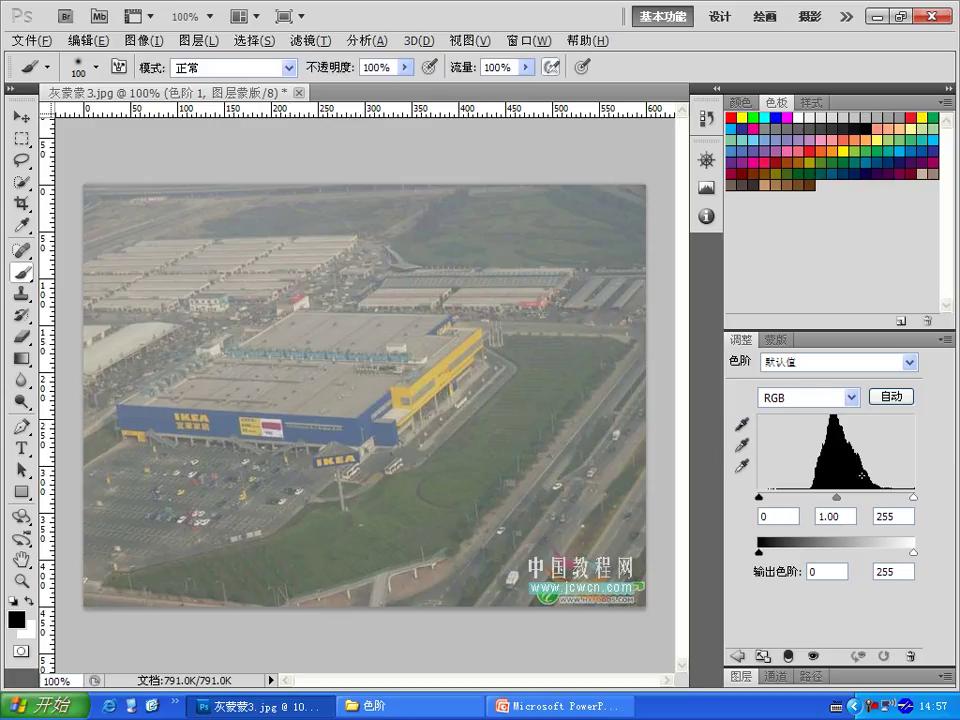
drag(913, 496, 881, 497)
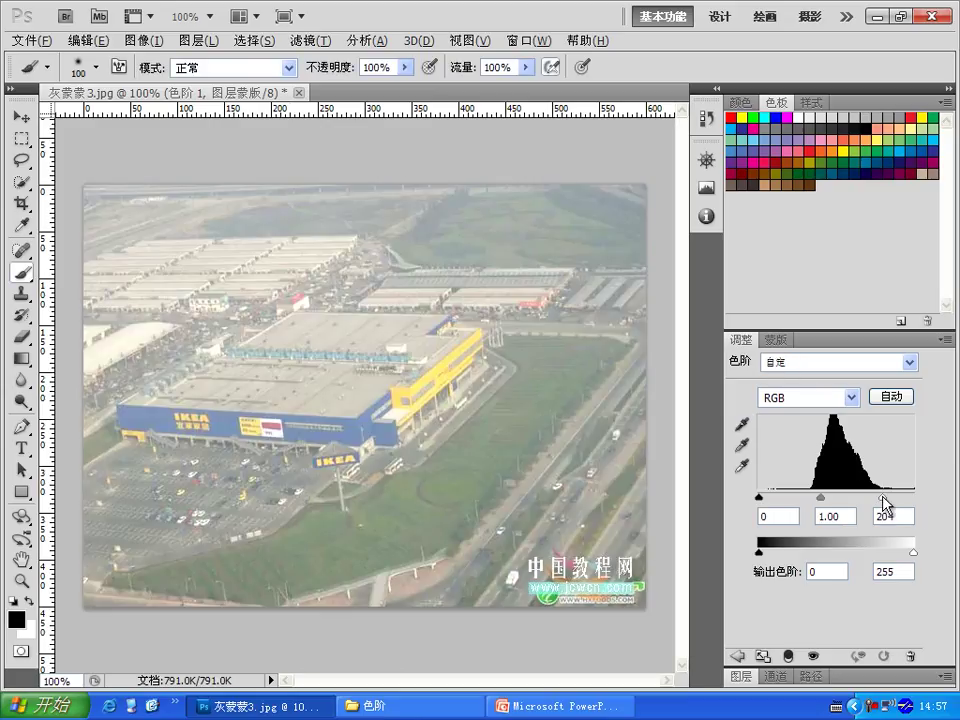
drag(760, 497, 820, 503)
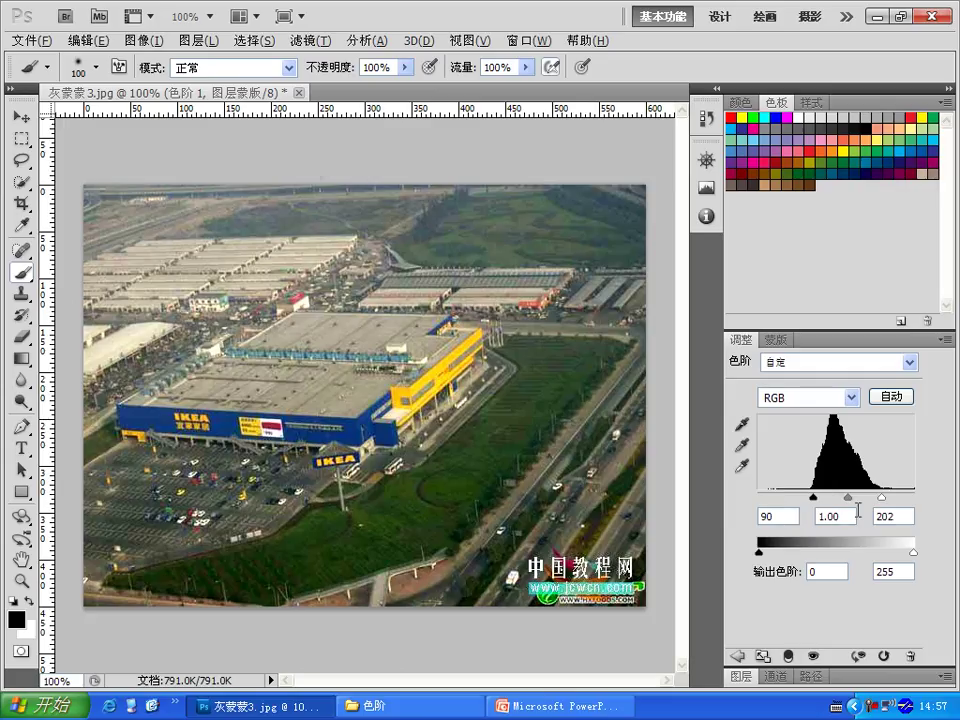
click(301, 93)
click(561, 431)
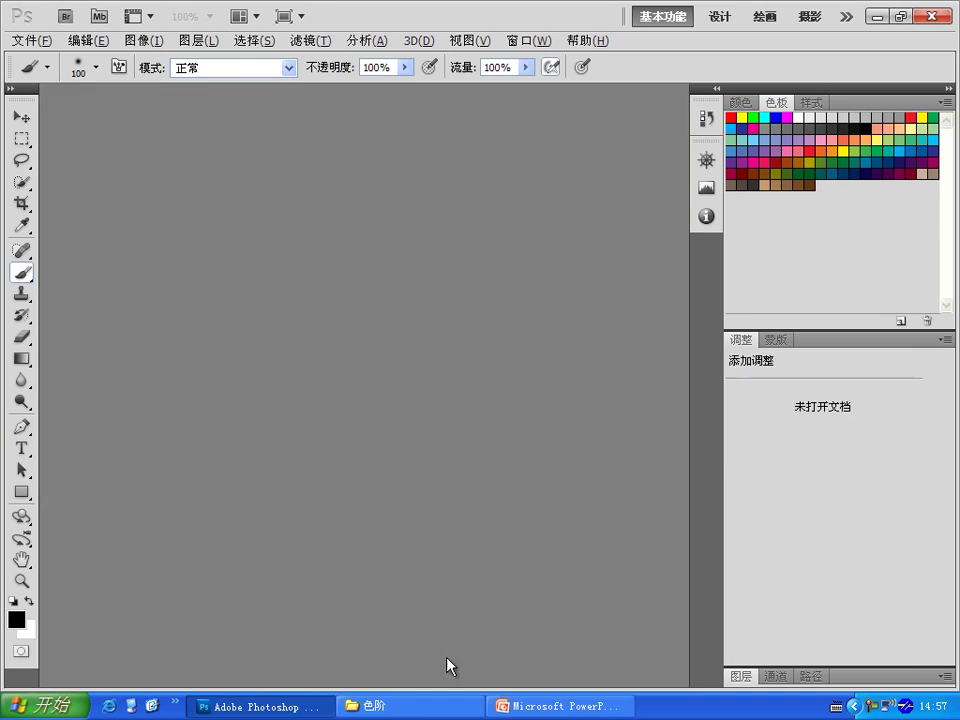
Open the lake photo 灰蒙蒙.jpg and add a Levels layer with black 70 and white about 219.
click(418, 703)
drag(428, 186, 284, 396)
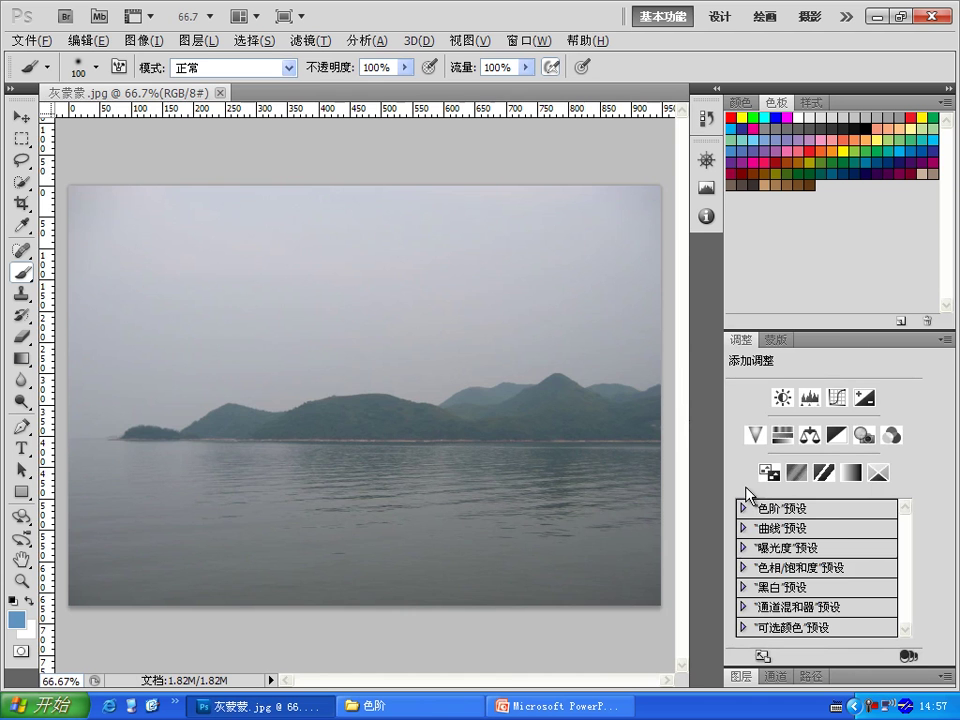
click(740, 676)
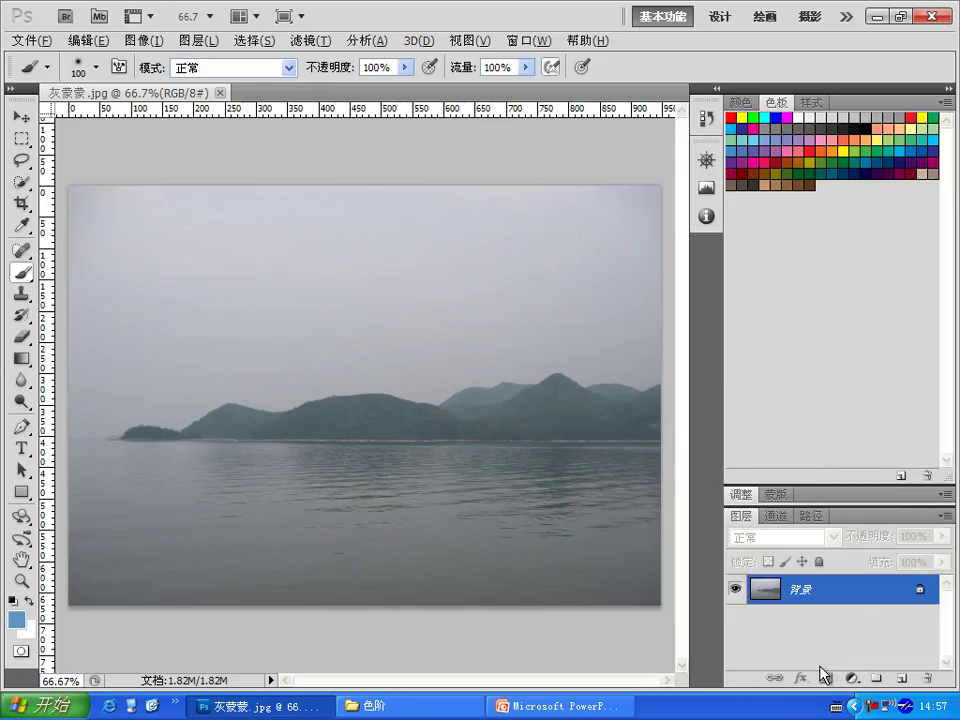
click(852, 678)
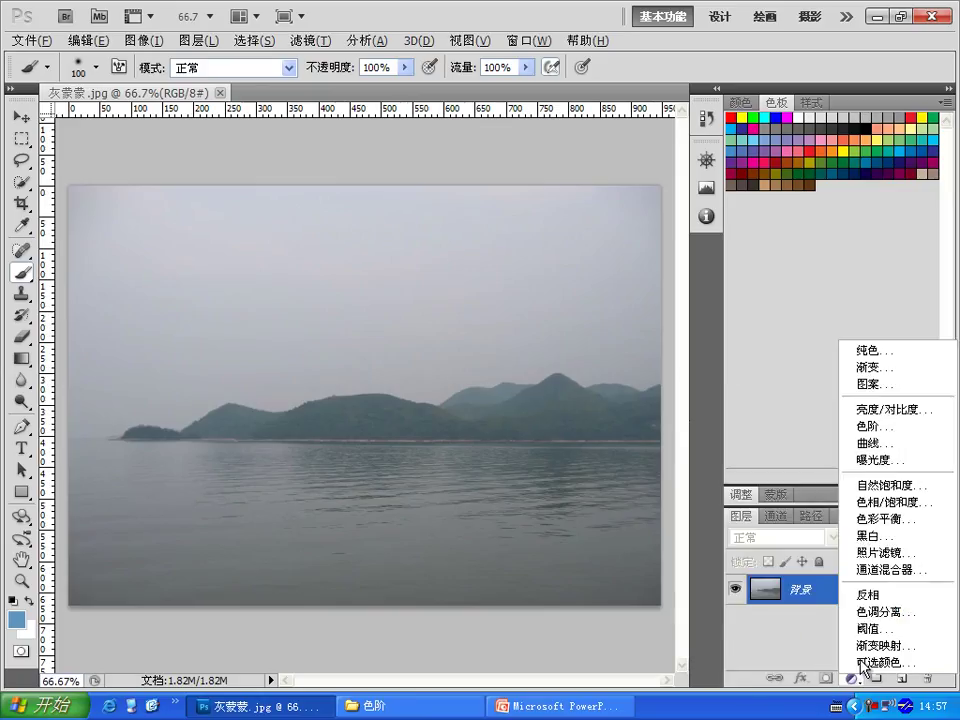
click(876, 426)
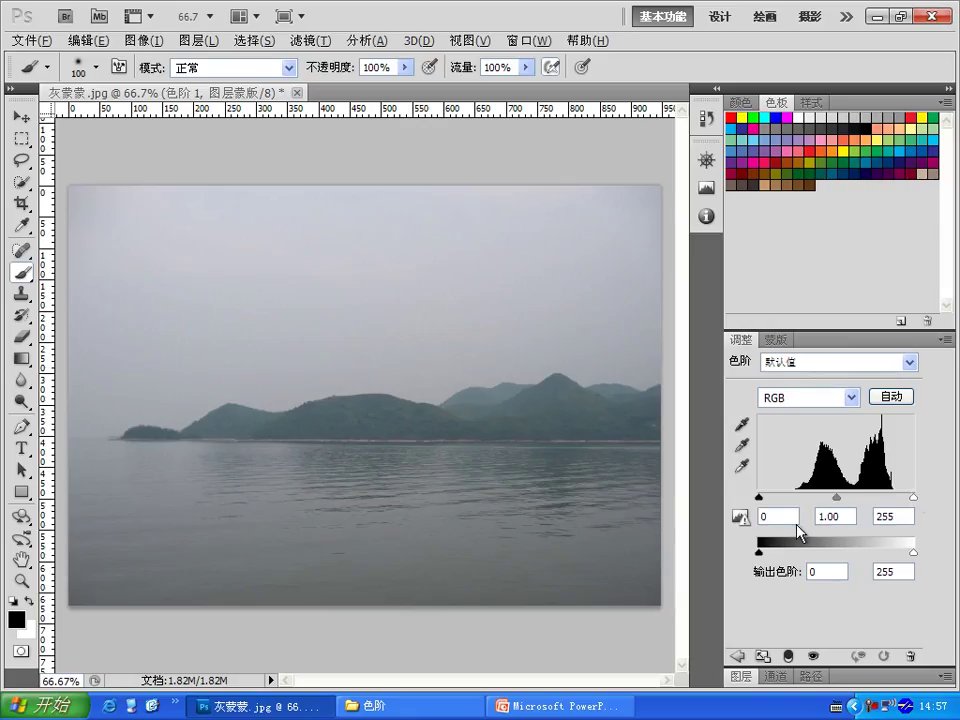
drag(759, 496, 803, 494)
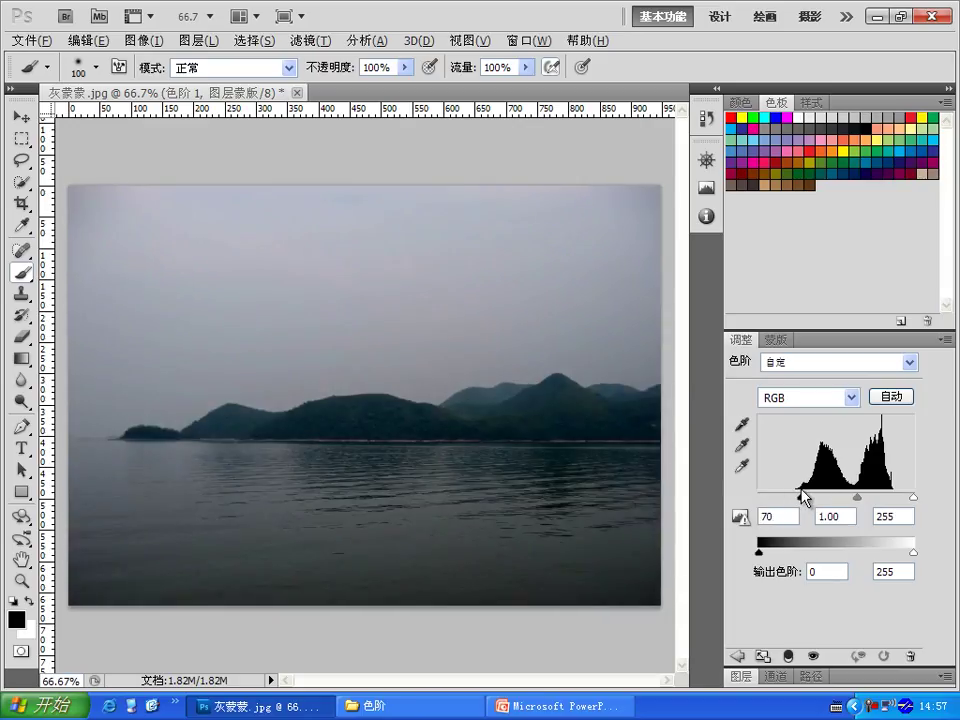
drag(913, 497, 894, 499)
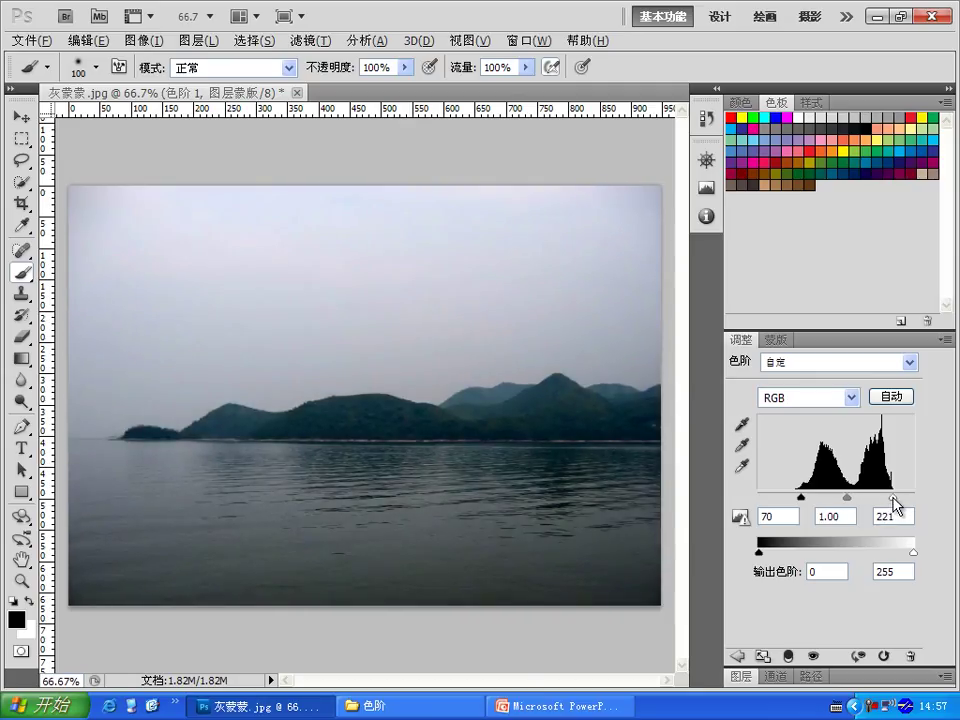
drag(894, 499, 892, 499)
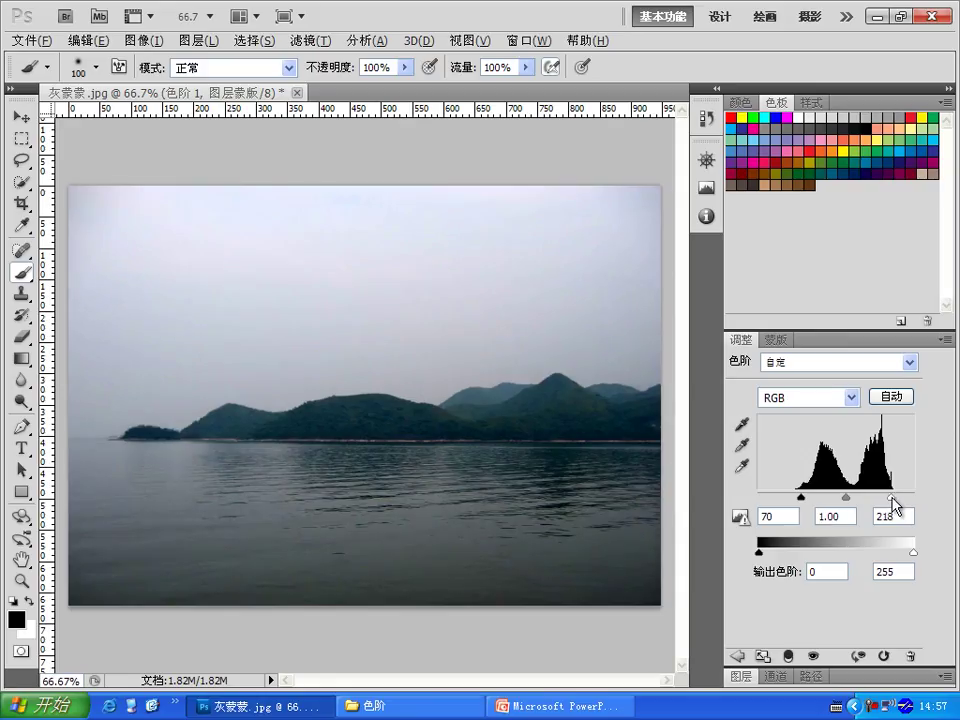
Toggle 色阶 1 to compare with the original, then close the lake photo without saving.
click(752, 685)
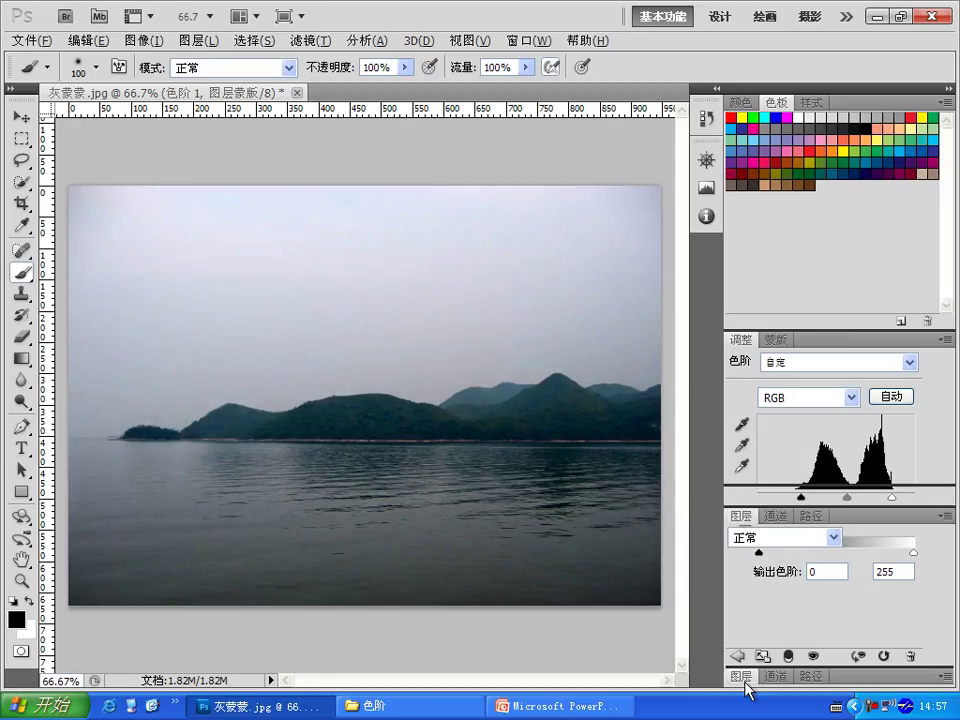
click(735, 598)
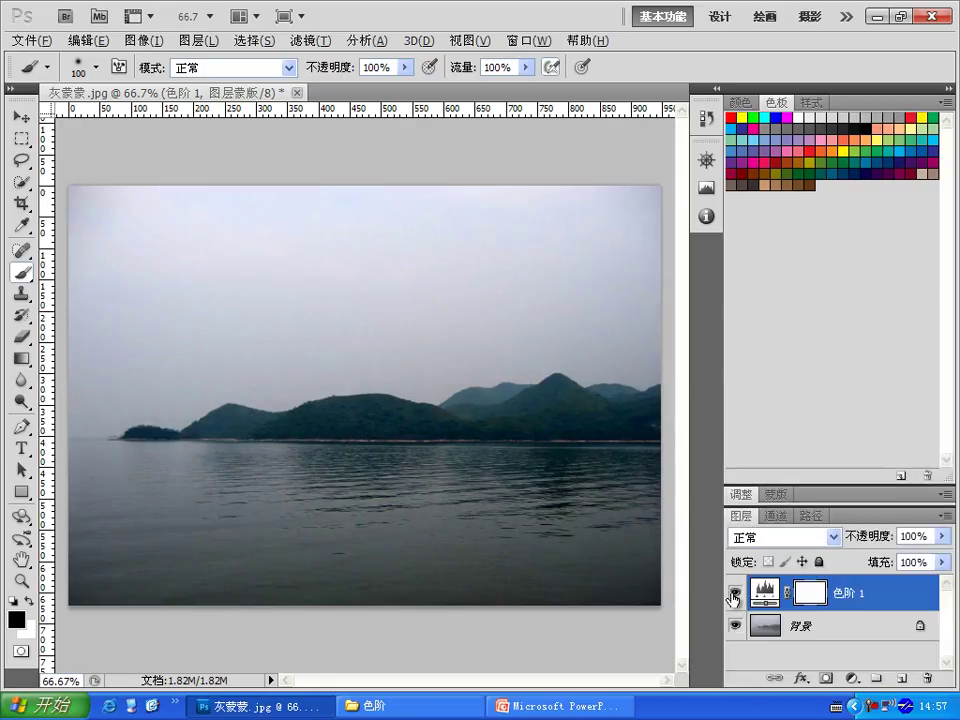
click(735, 594)
click(300, 92)
click(555, 433)
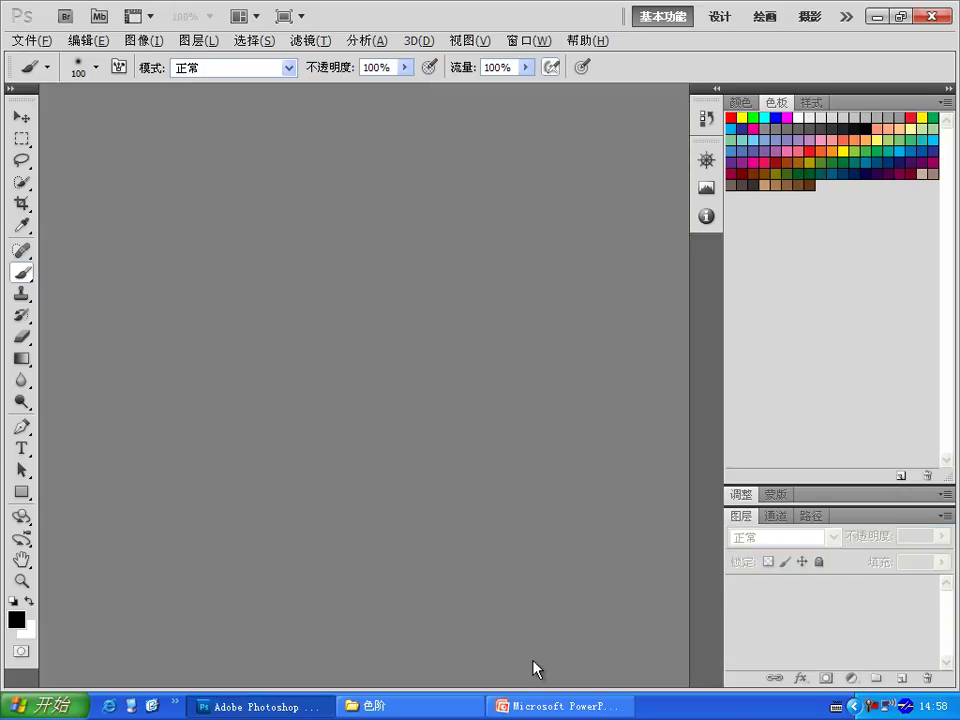
Advance the lesson slides to slide 10 on middle-grey colour correction and bring back the 色阶 folder.
click(560, 706)
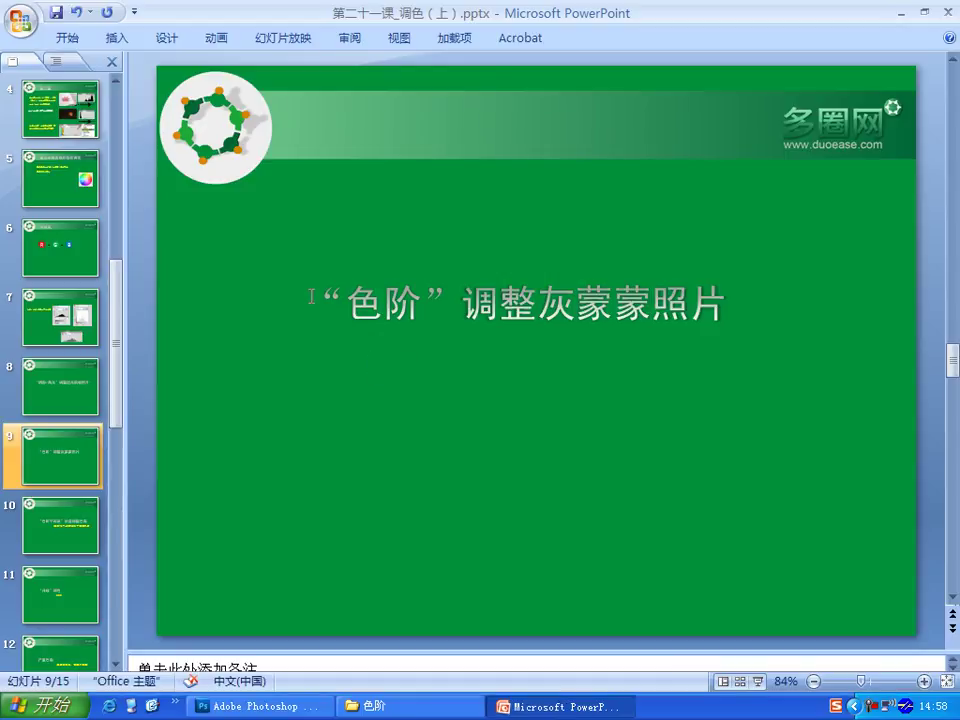
click(75, 521)
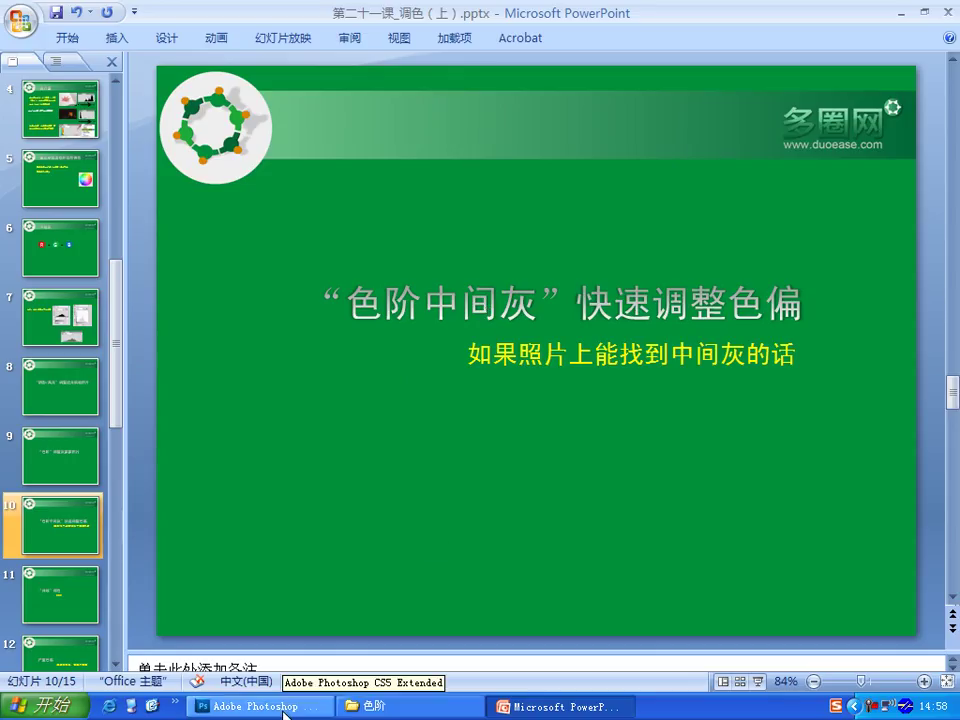
click(375, 706)
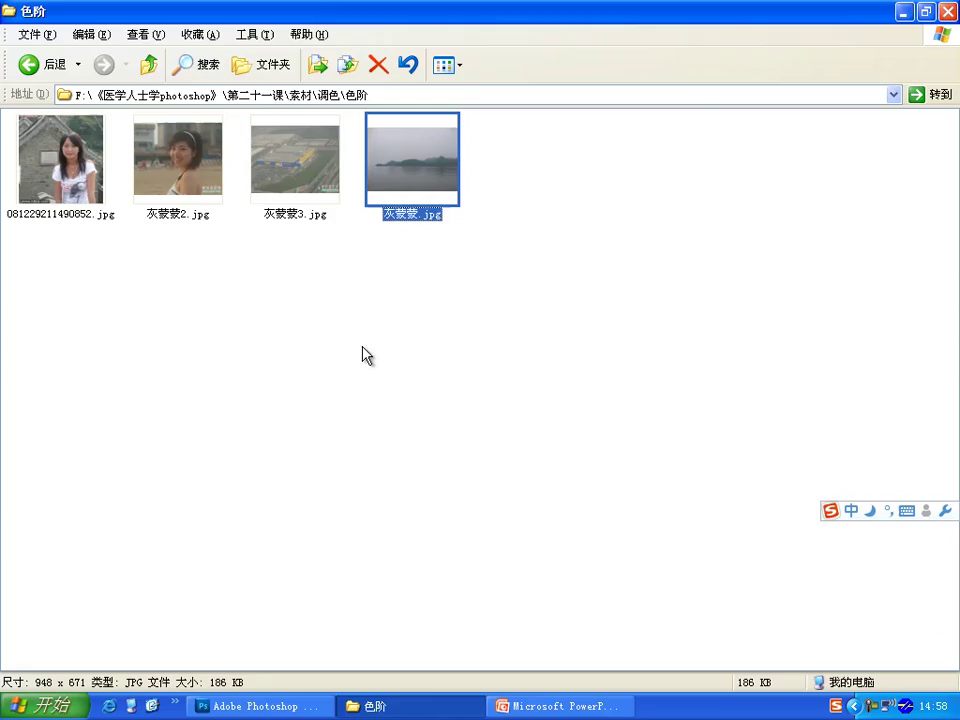
Browse from 调色 into 色偏\中性灰 and drag 有中性灰.jpg into Photoshop to open it.
click(148, 64)
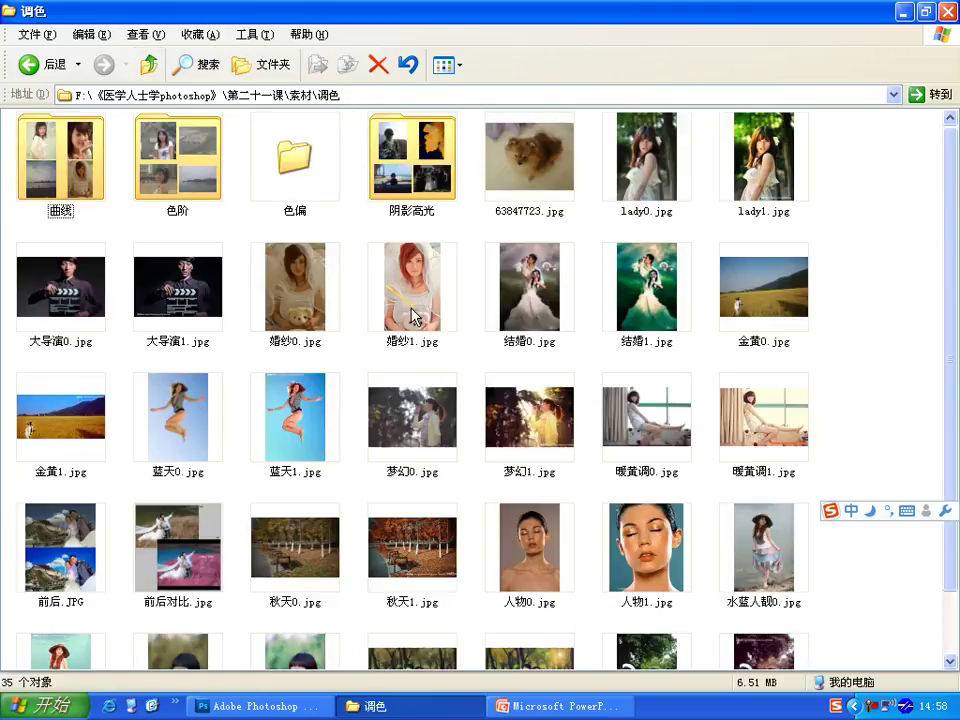
double_click(296, 165)
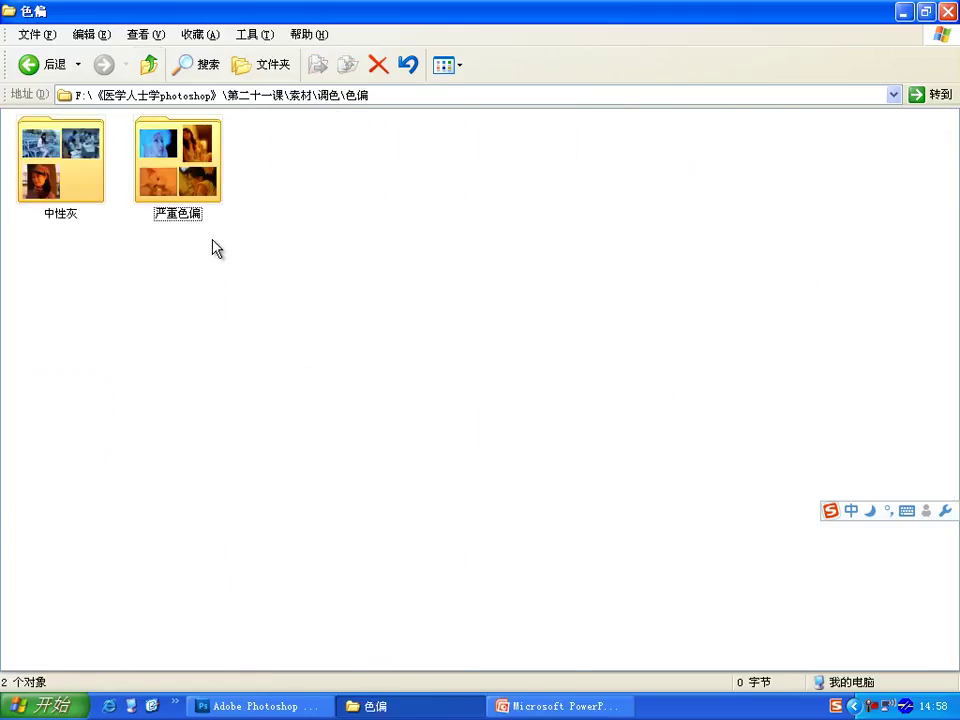
double_click(46, 146)
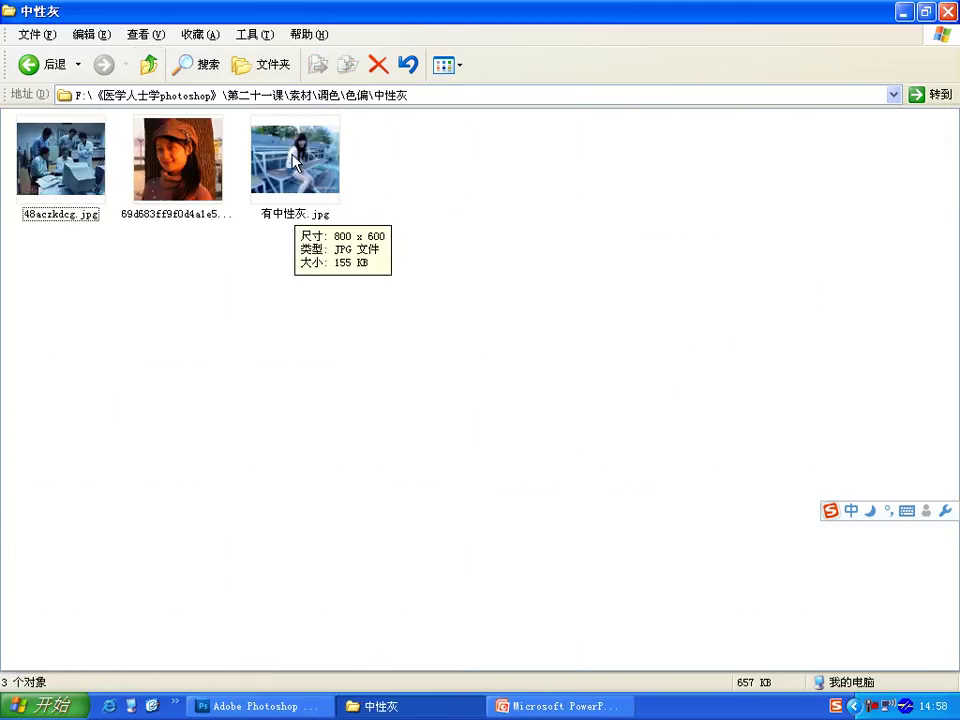
mouse_move(293, 156)
mouse_down()
mouse_move(335, 209)
mouse_move(591, 428)
mouse_up()
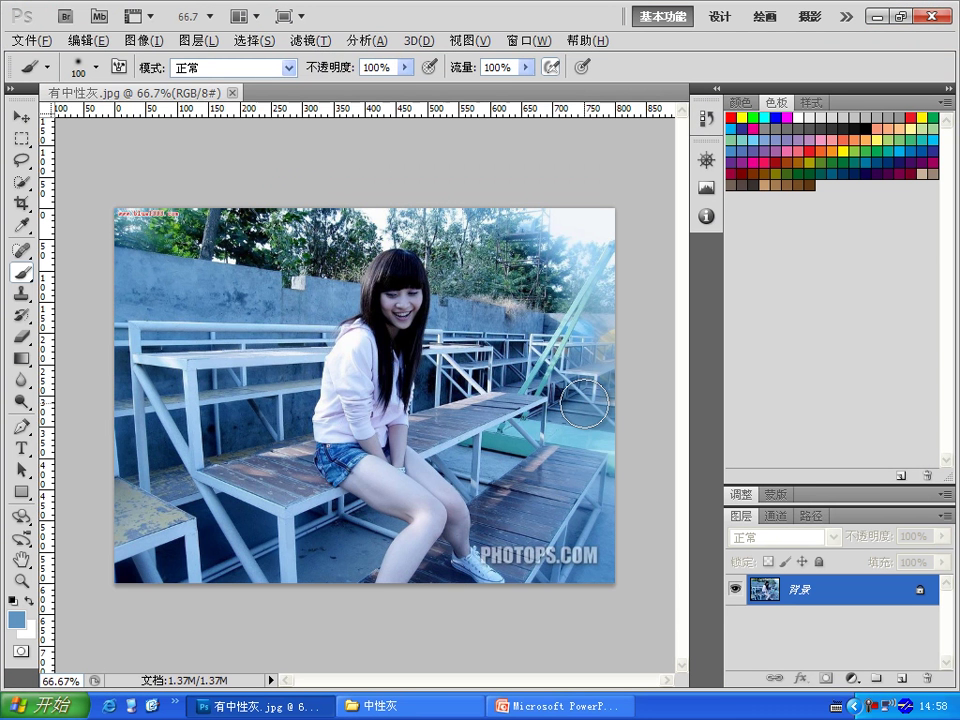
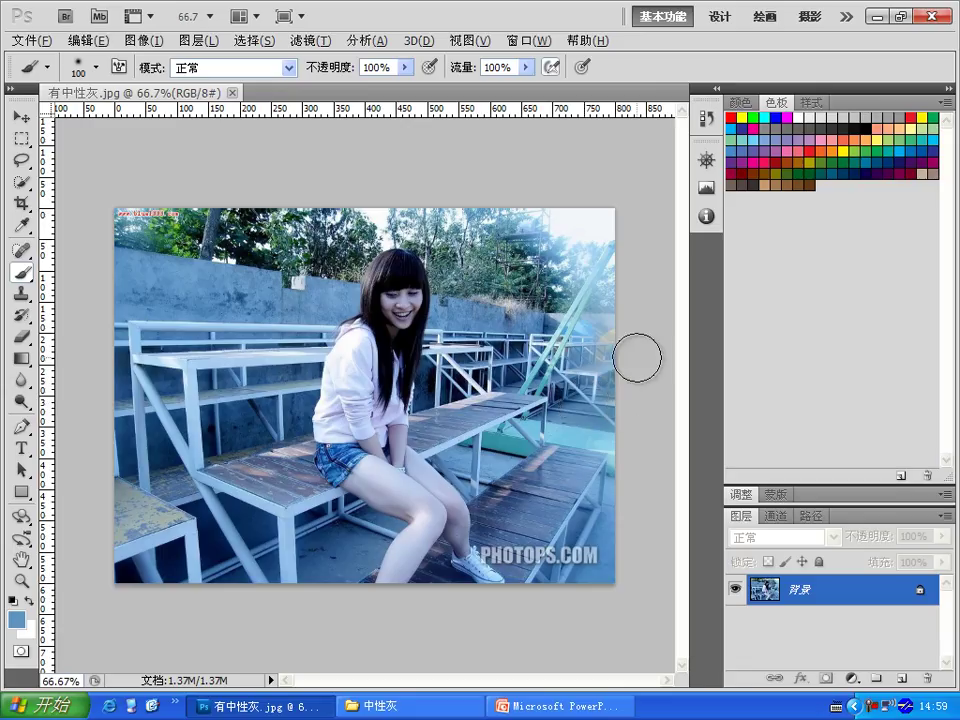
Show the Info colour readouts and select the Rectangular Marquee tool.
click(707, 222)
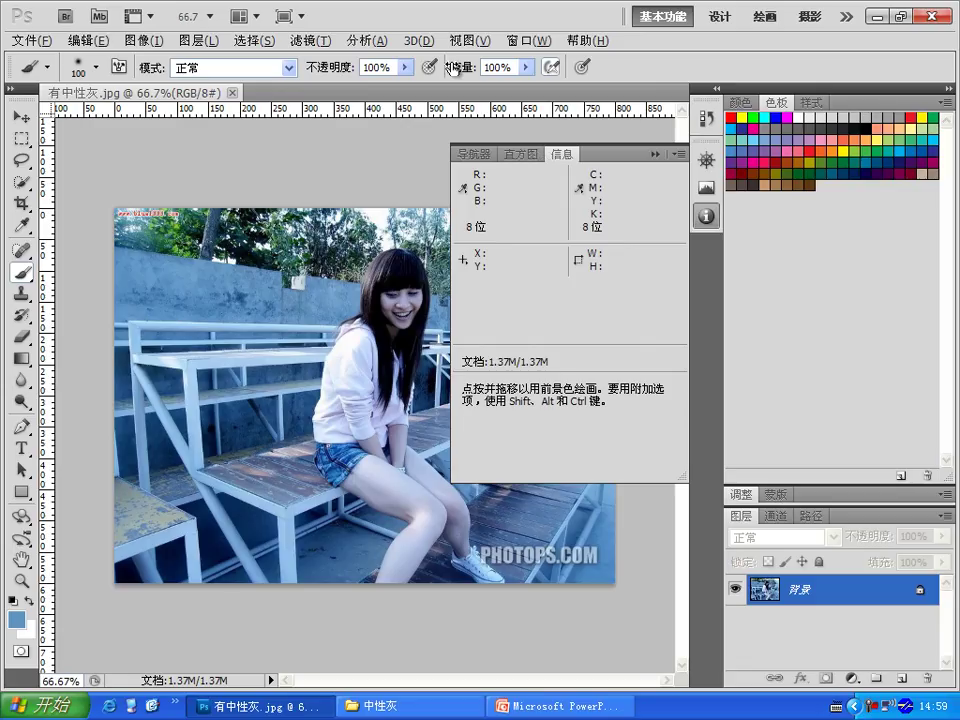
click(527, 41)
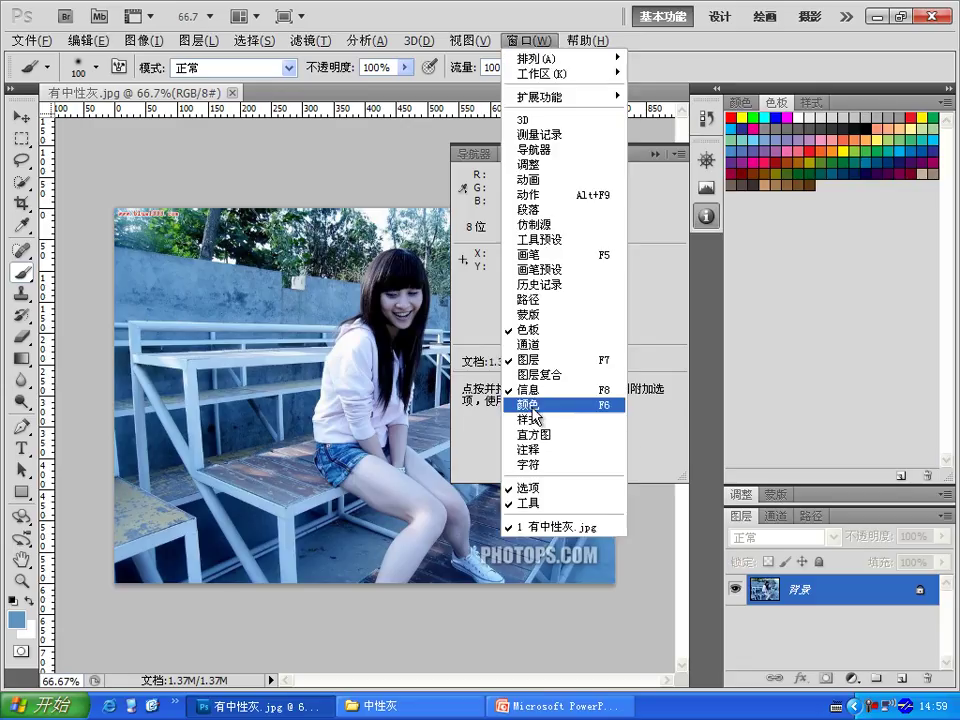
click(676, 66)
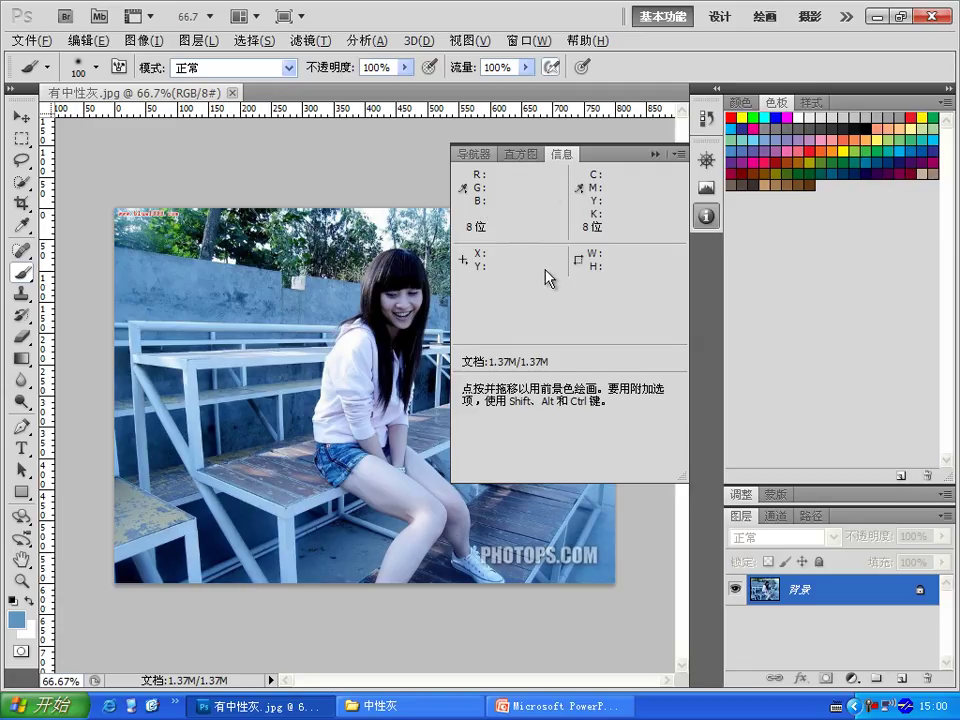
click(21, 138)
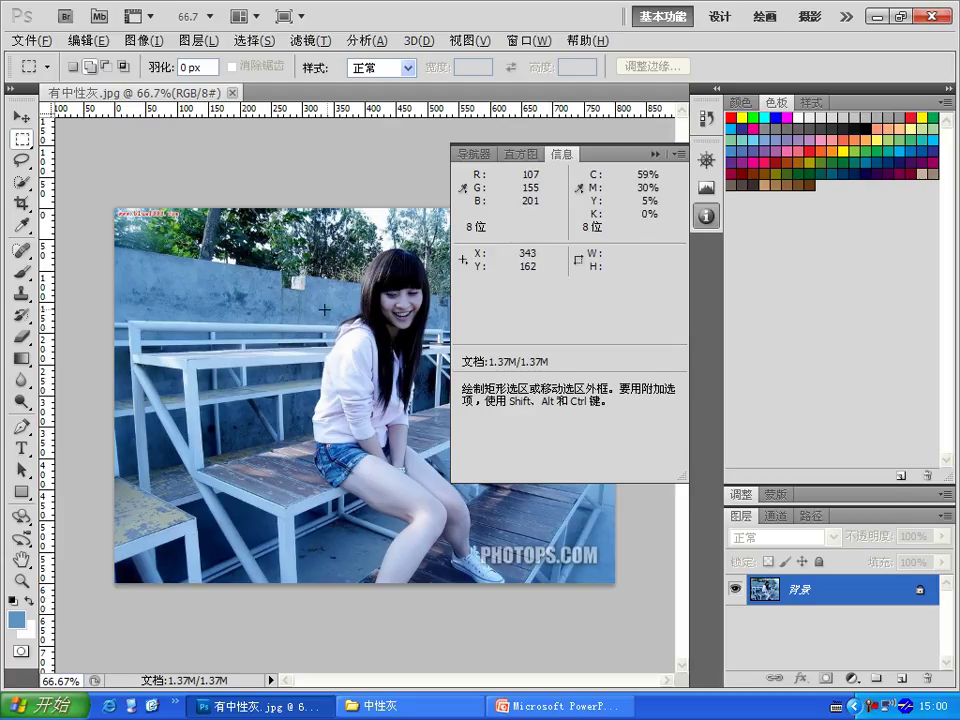
Collapse the Info panel and add a default Levels adjustment layer, 色阶 1.
click(704, 216)
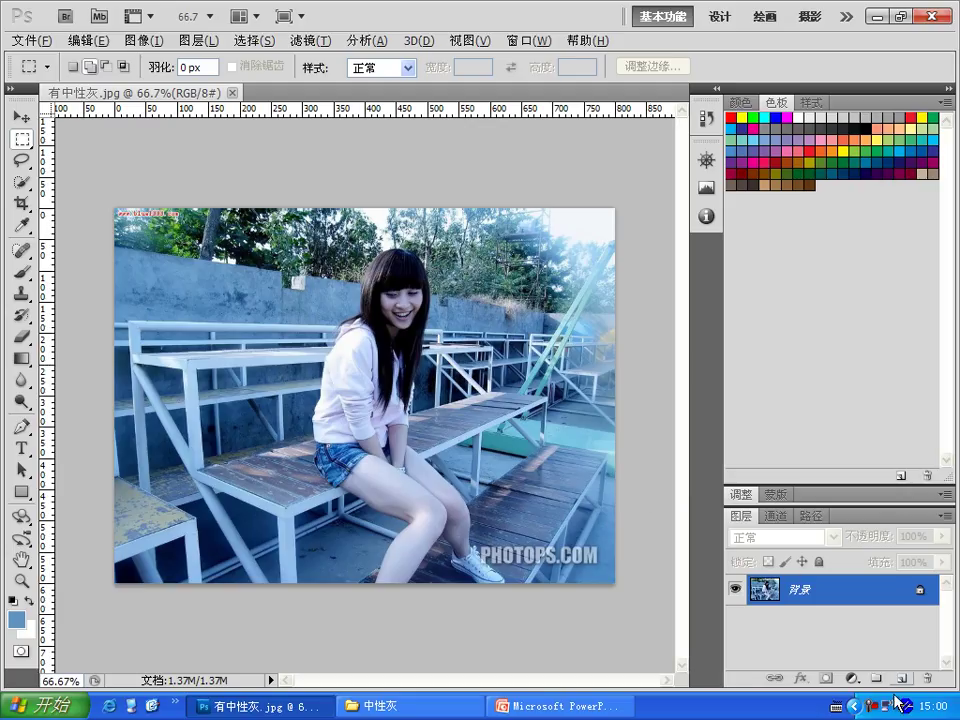
click(848, 682)
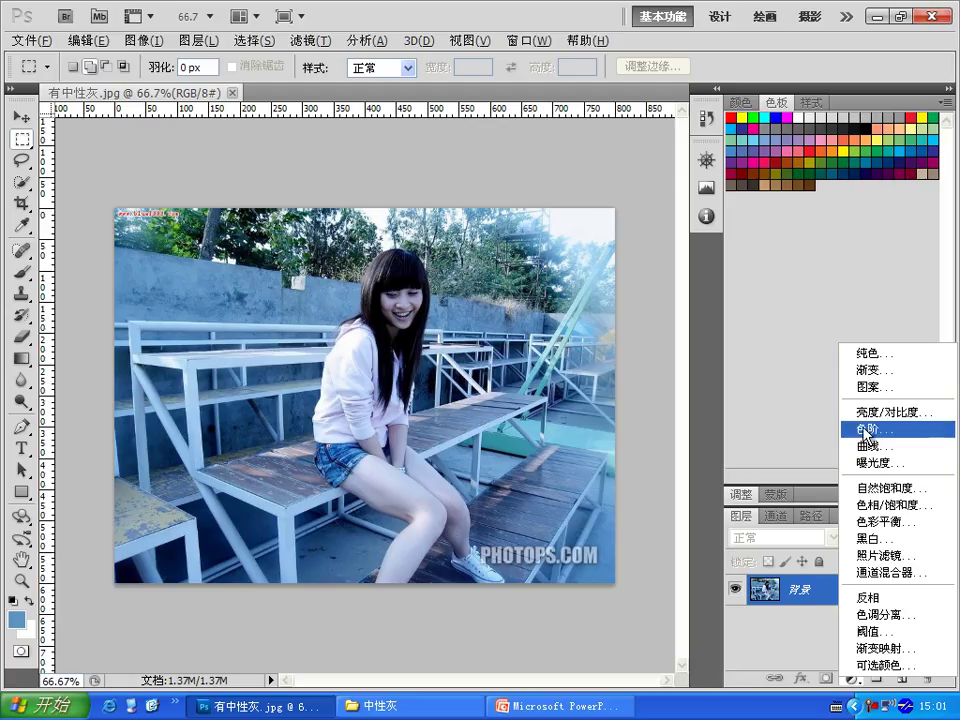
click(866, 431)
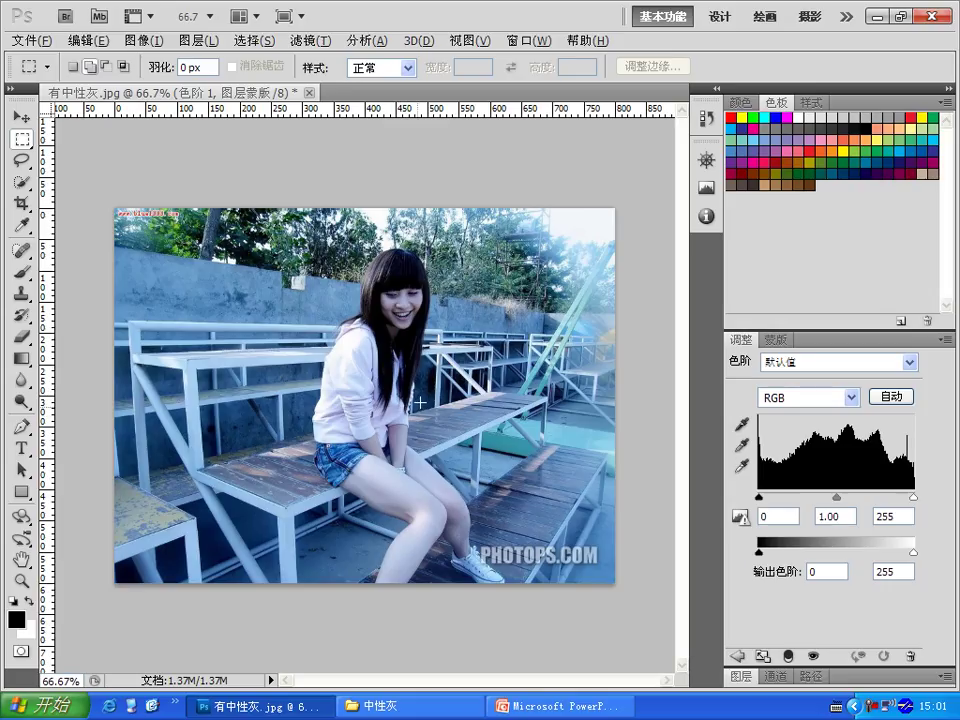
Use the Levels grey-point eyedropper on the concrete wall to neutralise the blue cast.
click(745, 447)
click(741, 446)
click(742, 450)
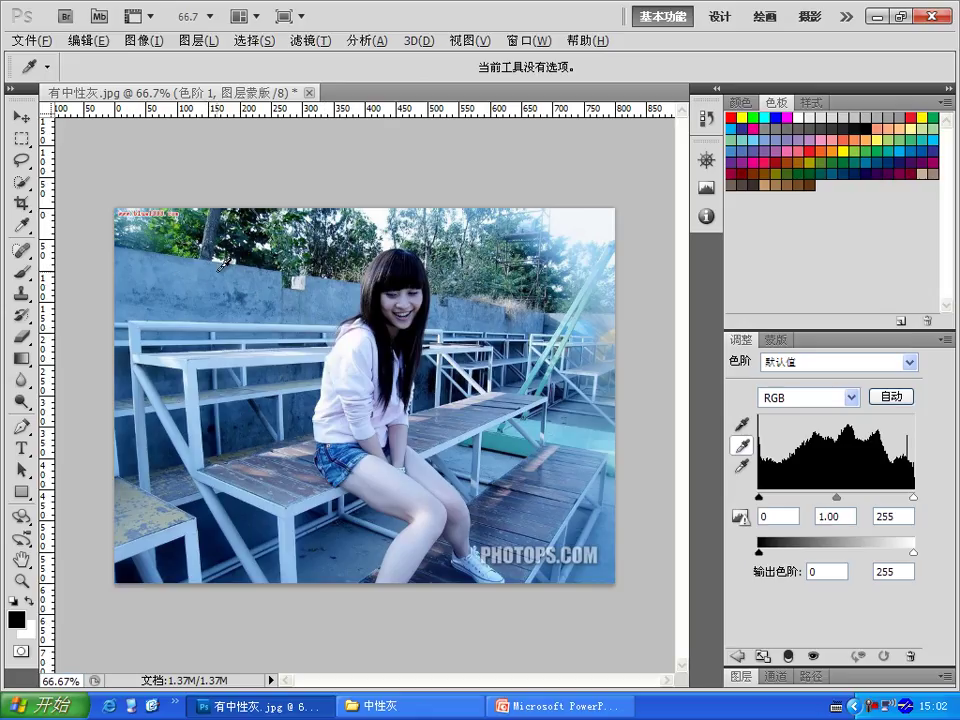
click(204, 275)
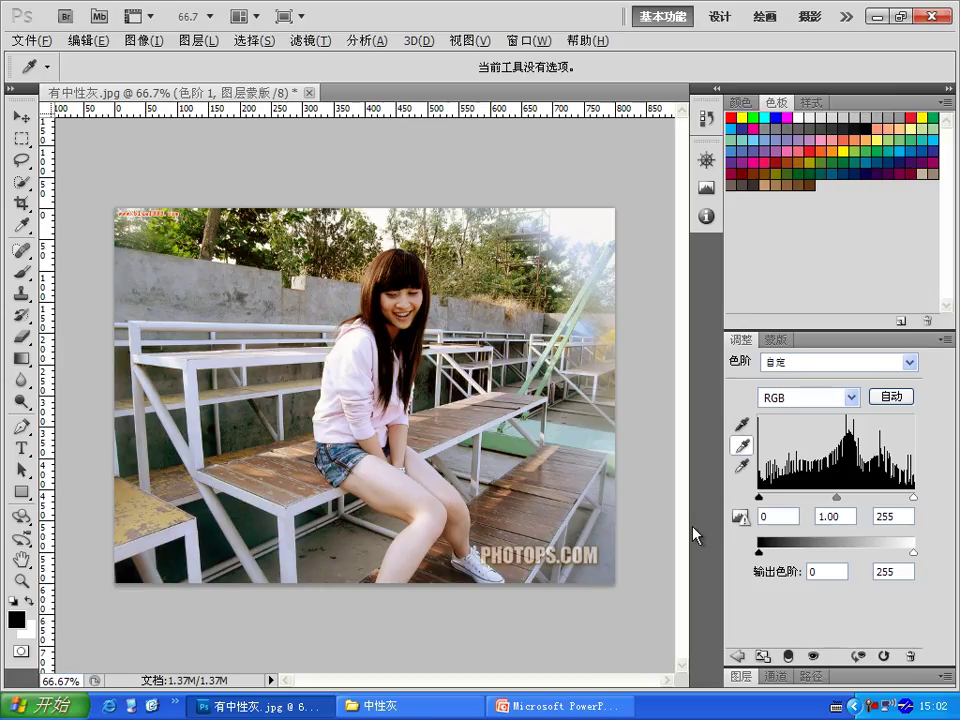
Show PowerPoint slide 6 on neutral grey (R = G = B), then return to Photoshop.
click(555, 706)
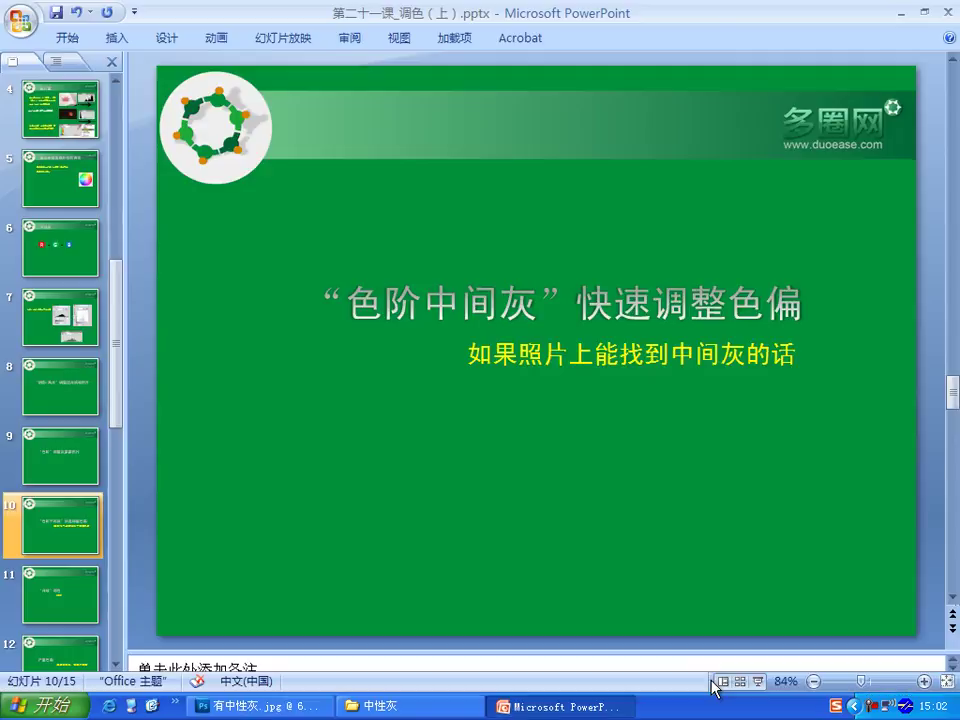
click(60, 248)
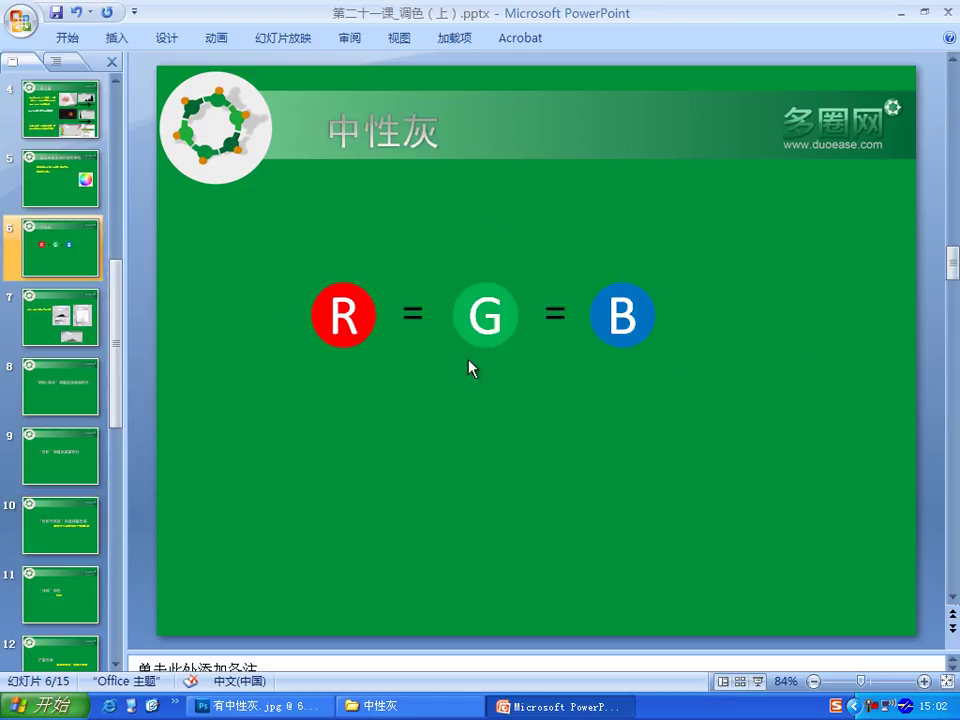
click(225, 707)
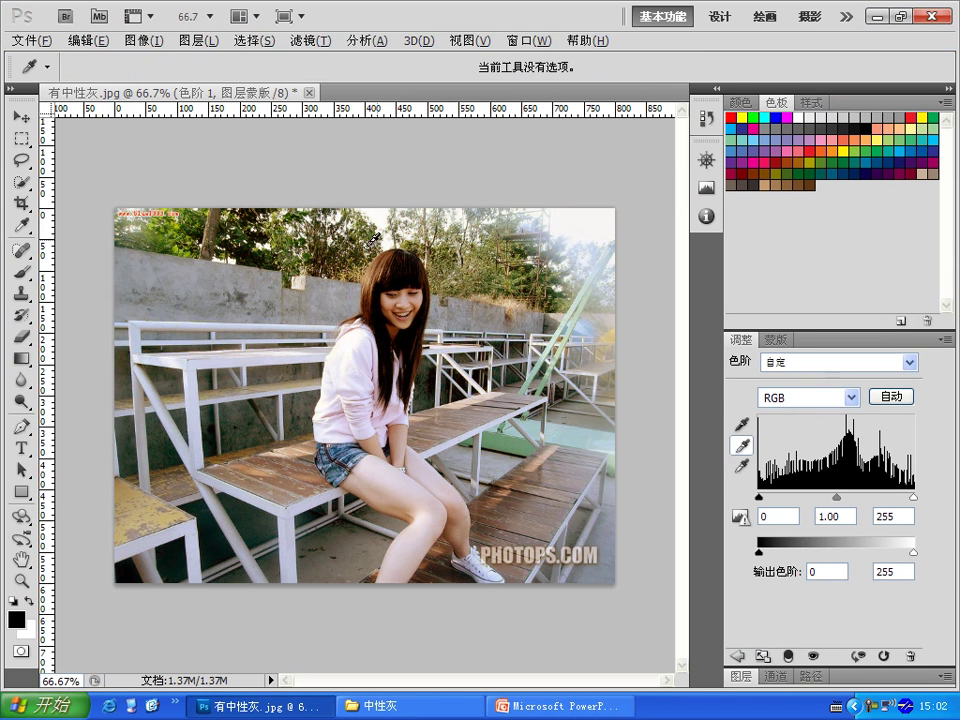
Show Info, open the foreground colour picker and compare greys of 161 and 183 per channel.
click(707, 215)
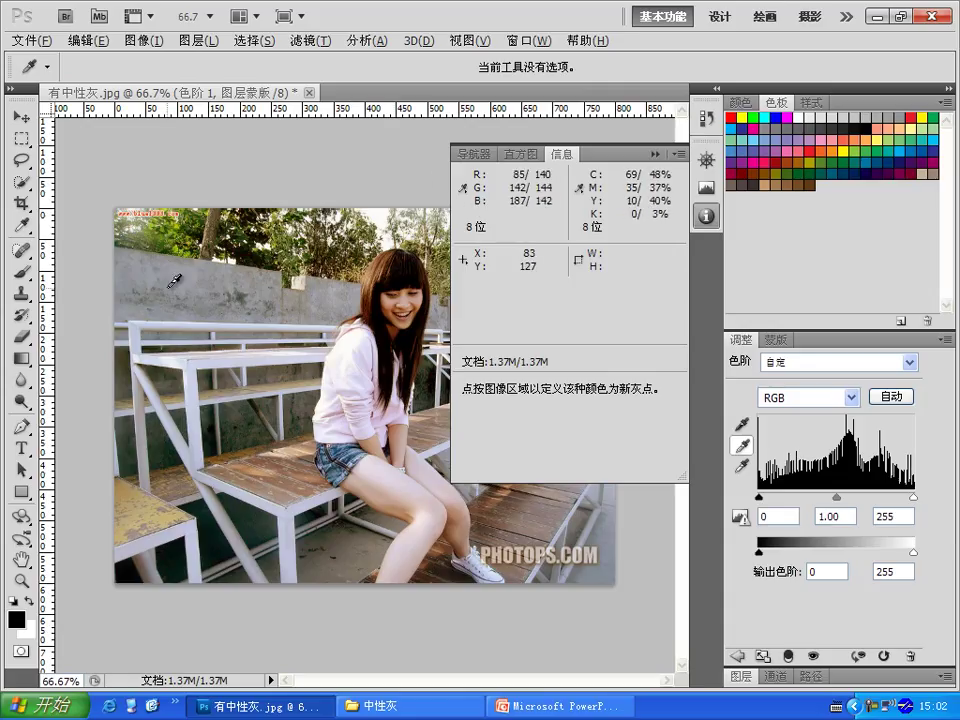
click(15, 622)
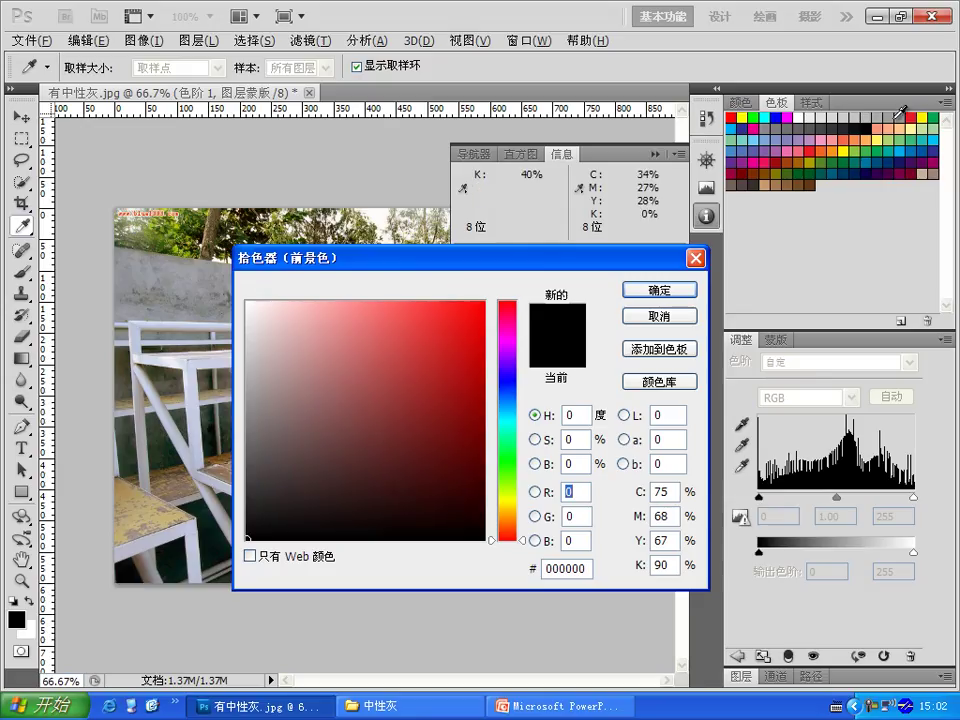
click(405, 240)
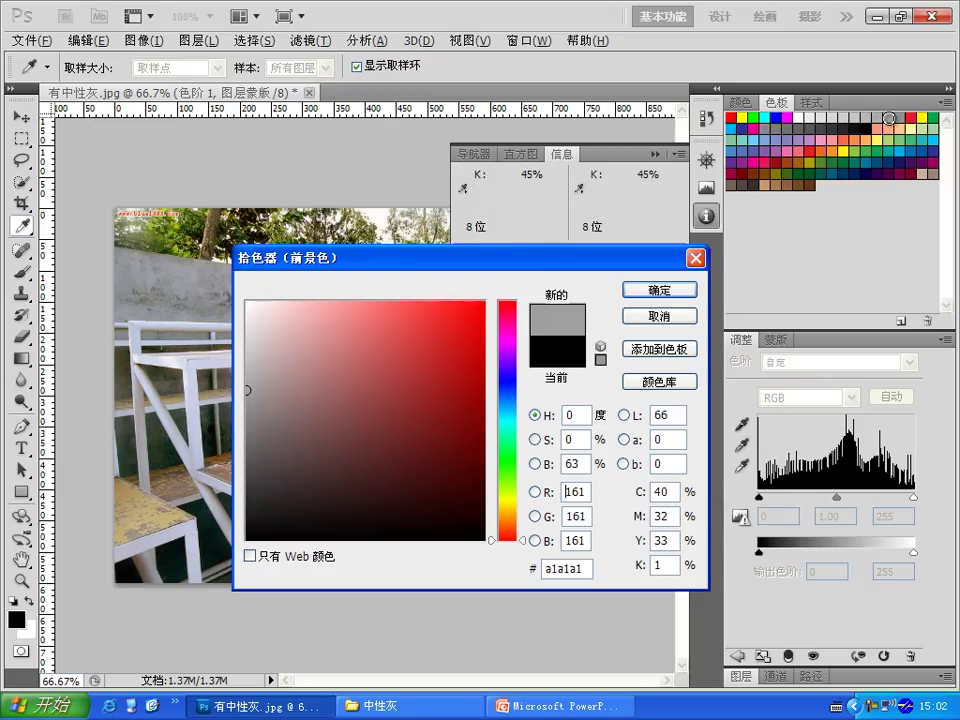
double_click(576, 490)
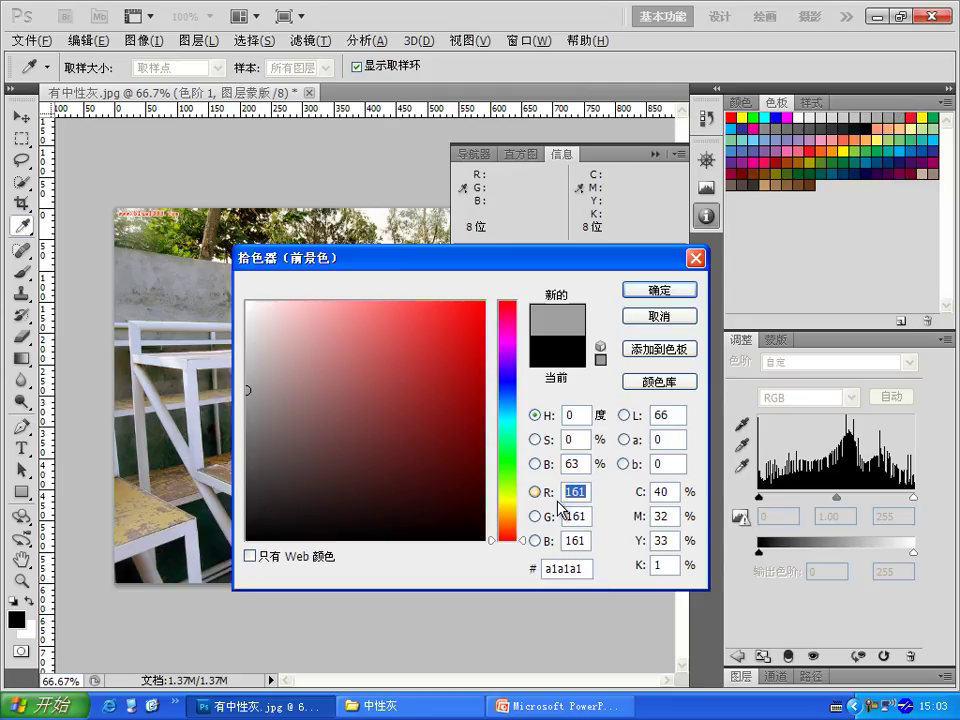
mouse_move(588, 518)
mouse_down()
mouse_move(561, 521)
mouse_move(551, 541)
mouse_up()
click(588, 541)
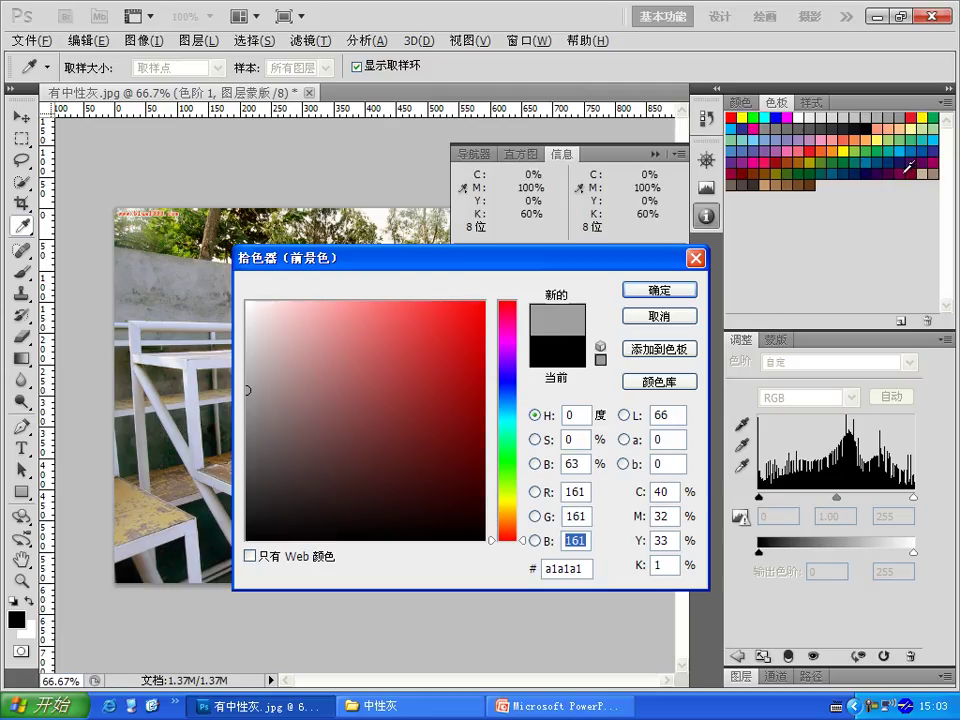
click(875, 112)
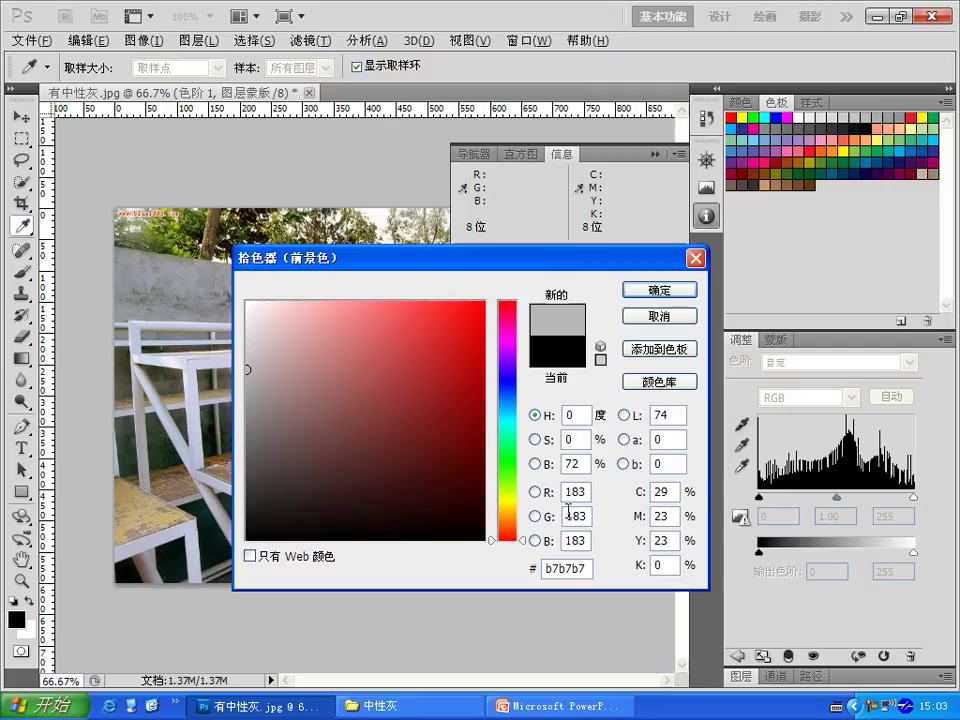
mouse_move(561, 491)
mouse_down()
mouse_move(548, 492)
mouse_move(566, 516)
mouse_move(551, 536)
mouse_up()
click(571, 510)
double_click(571, 516)
click(574, 491)
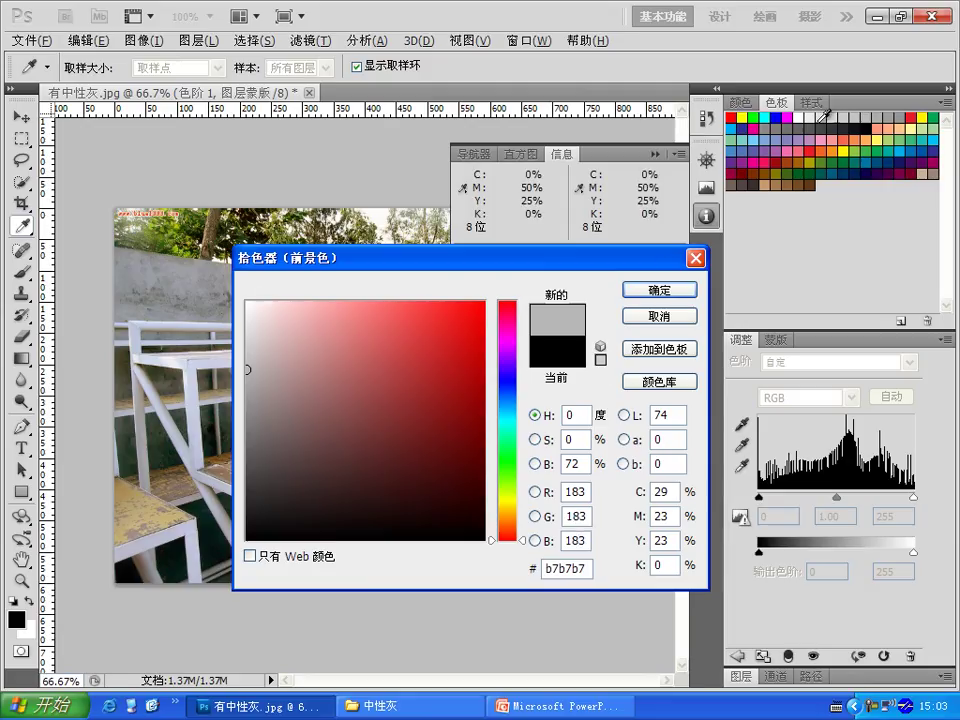
Compare grey 225, magenta's unequal channels (255/0) and grey 194, then cancel the picker.
click(418, 240)
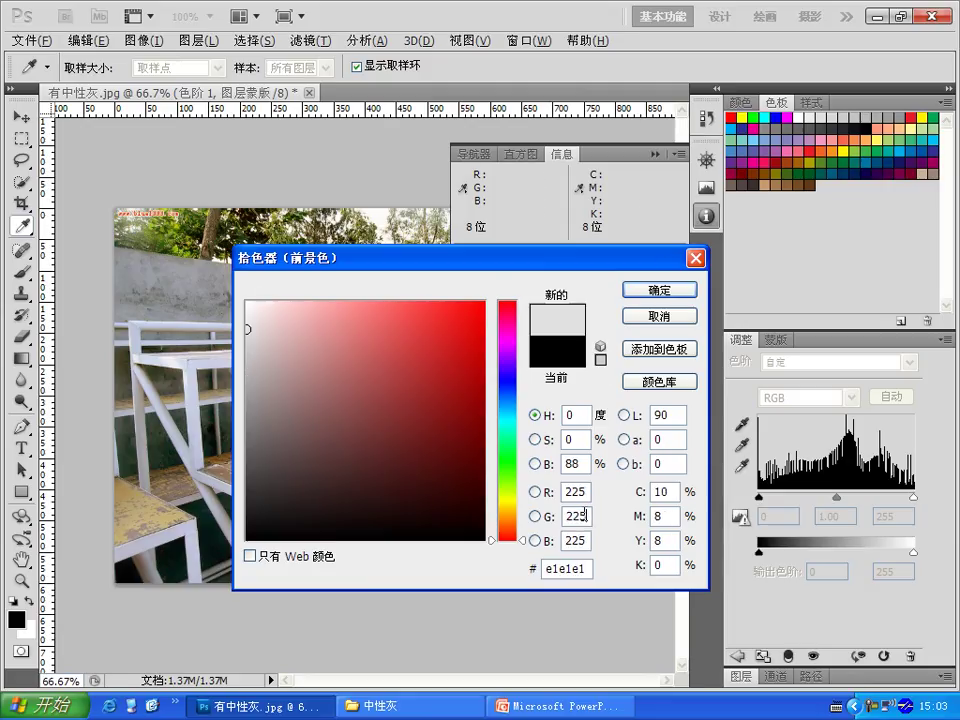
click(793, 117)
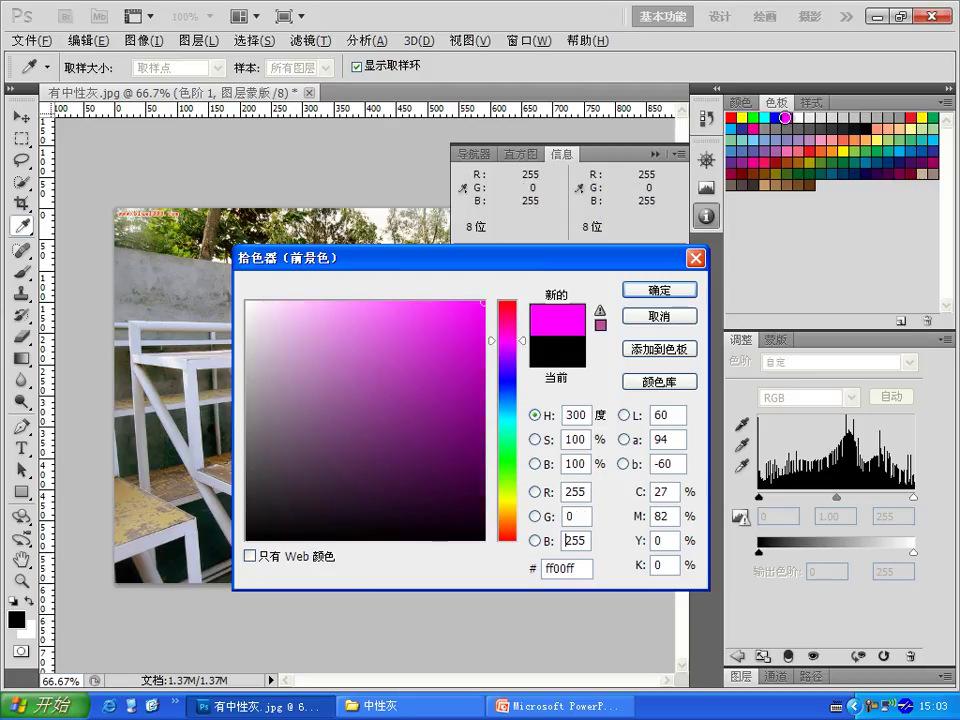
click(576, 491)
click(583, 541)
key(shift+Tab)
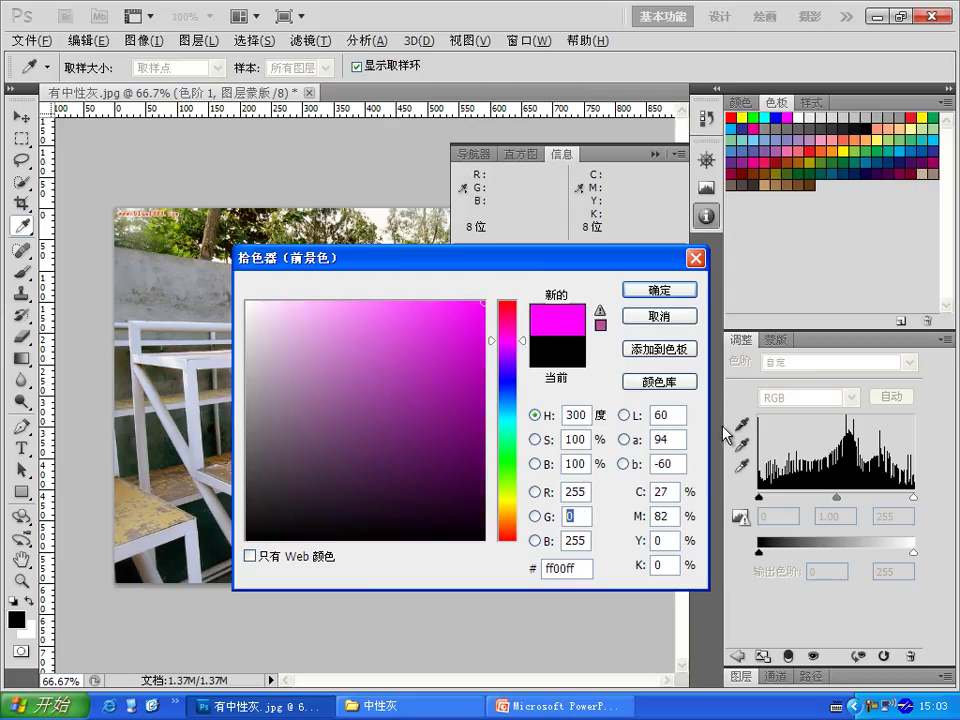
click(849, 133)
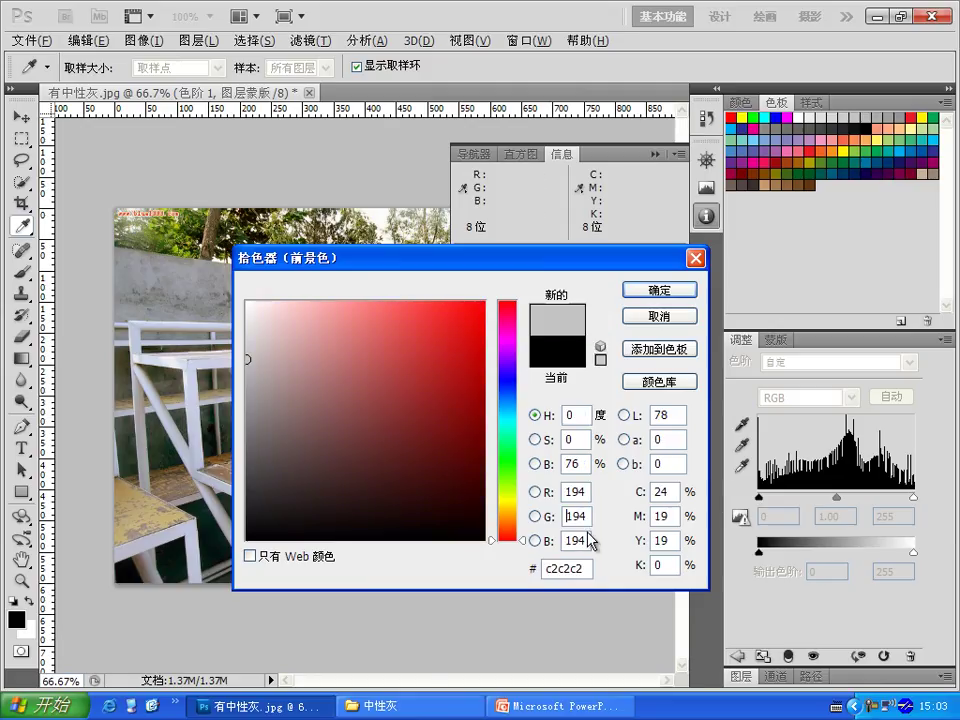
drag(412, 258, 425, 235)
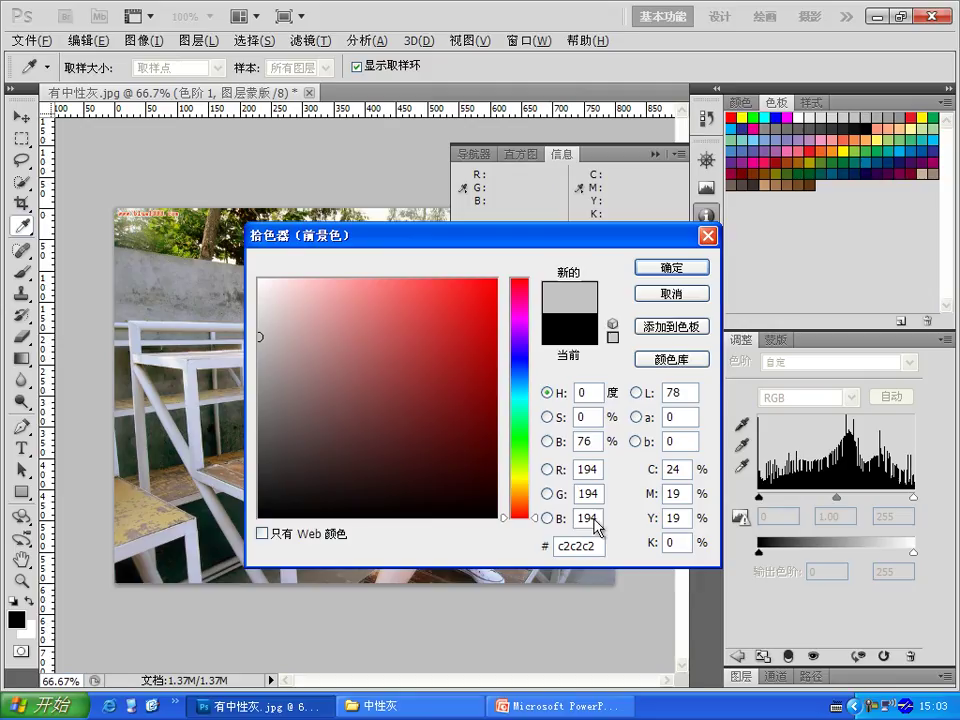
click(669, 295)
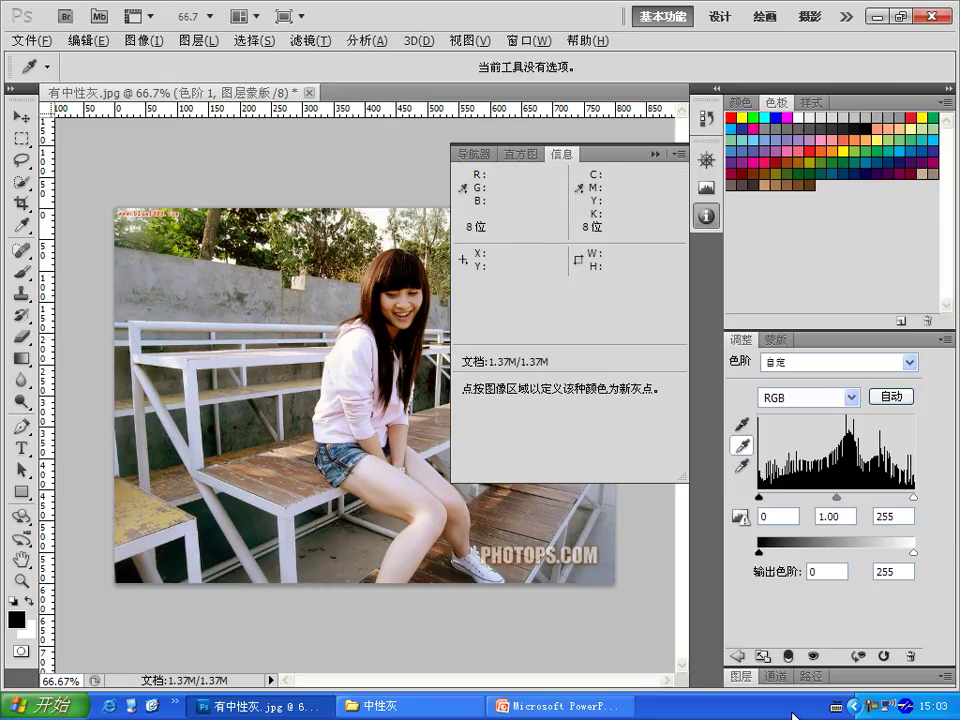
Delete the 色阶 1 Levels layer and its mask, leaving only Background, and show Info again.
click(740, 677)
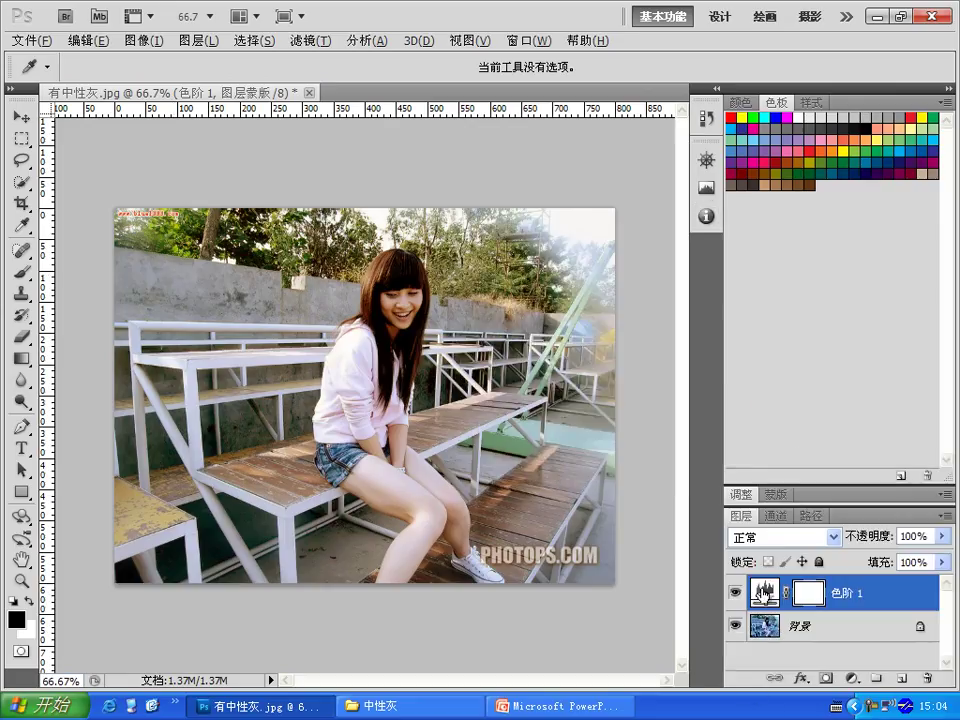
click(926, 677)
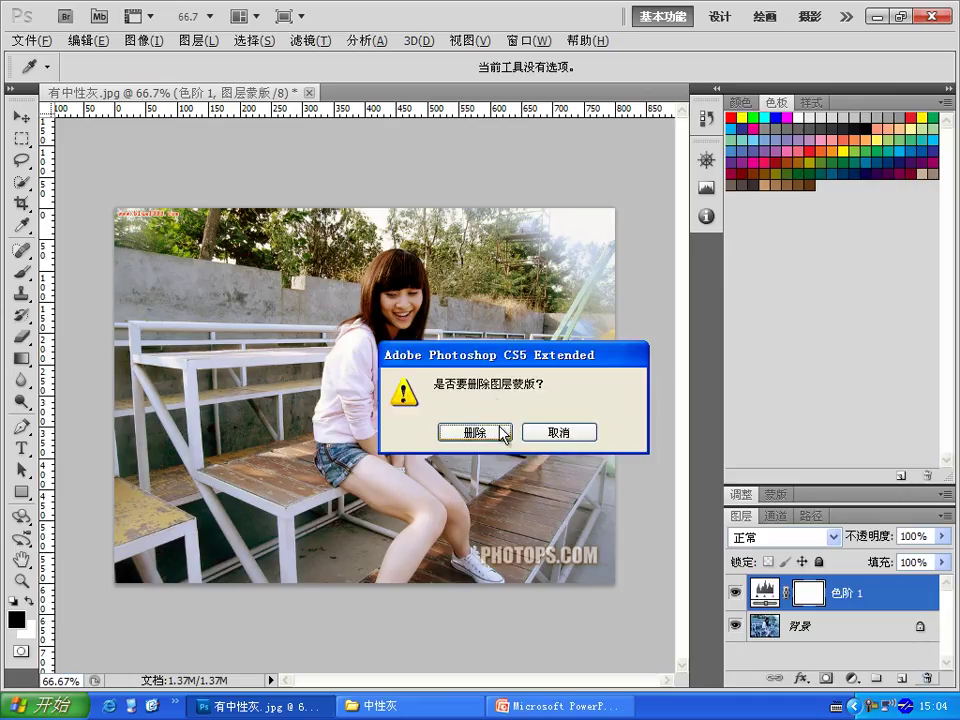
click(503, 433)
click(926, 677)
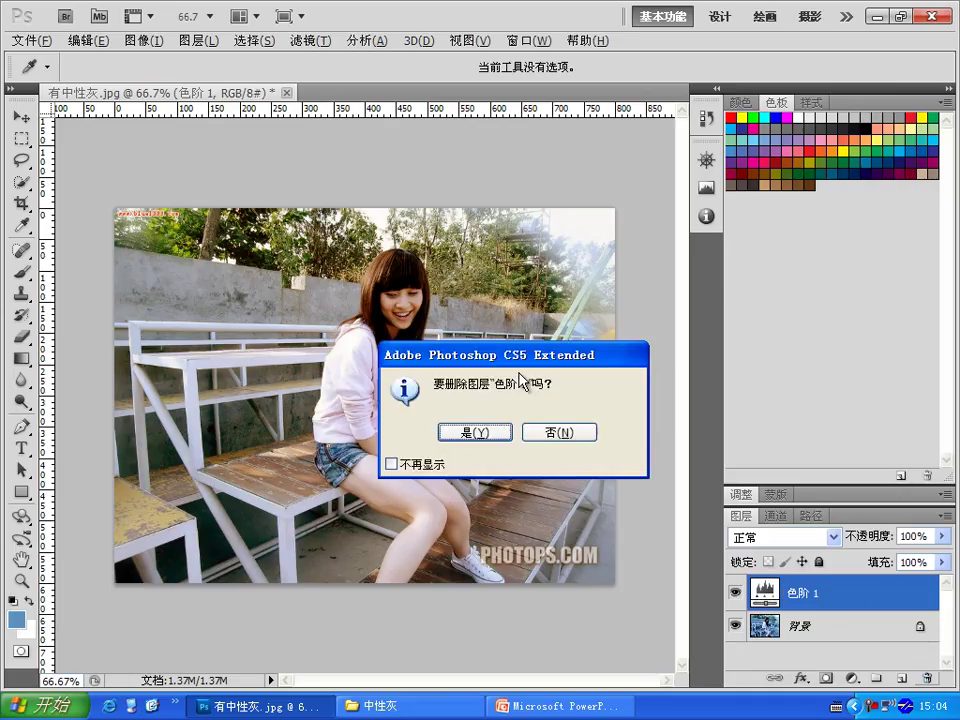
click(508, 436)
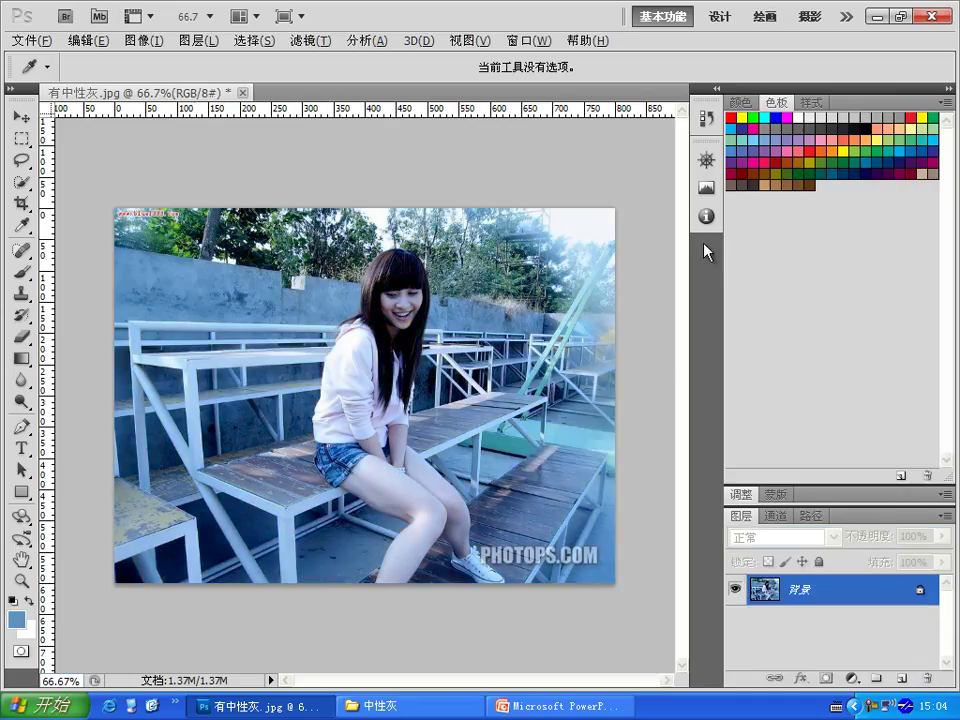
click(706, 216)
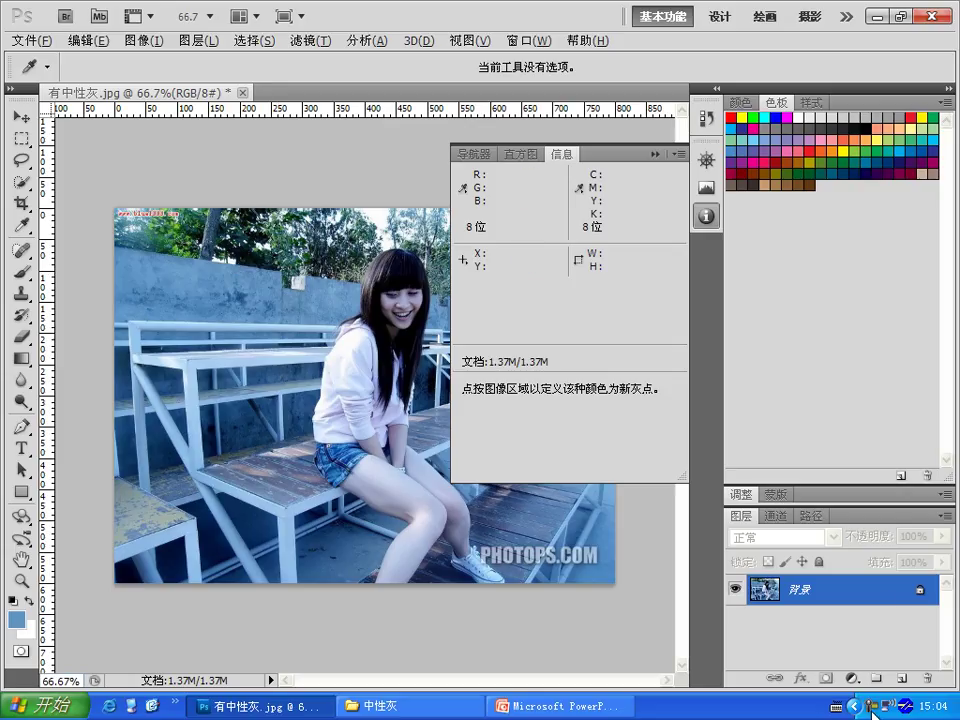
Add a Levels layer, set the grey wall as neutral grey, then close the photo without saving.
click(852, 679)
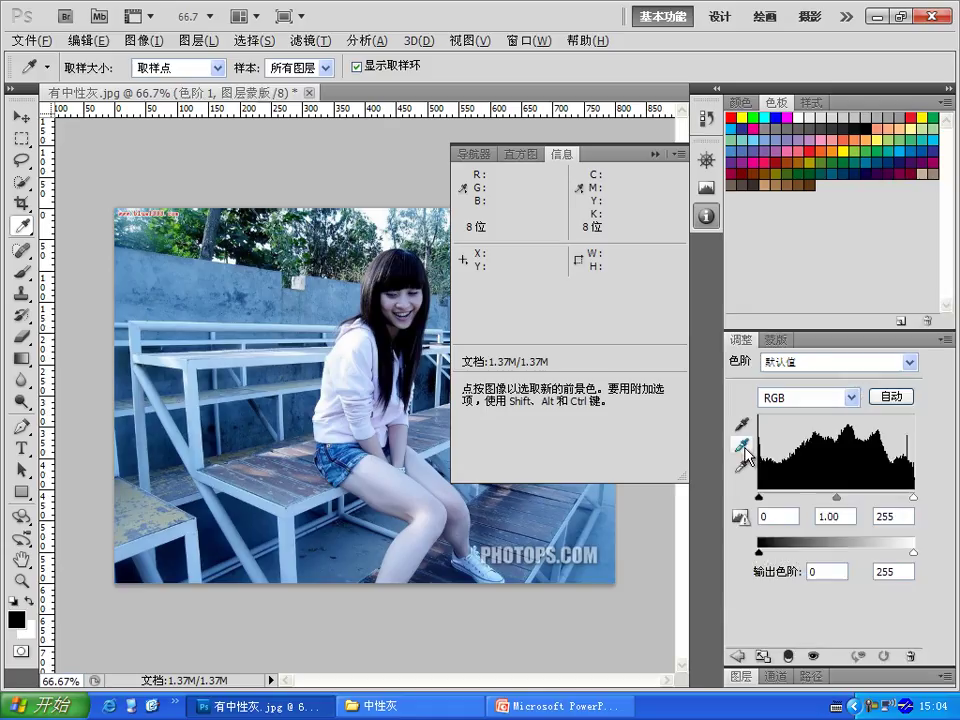
click(745, 448)
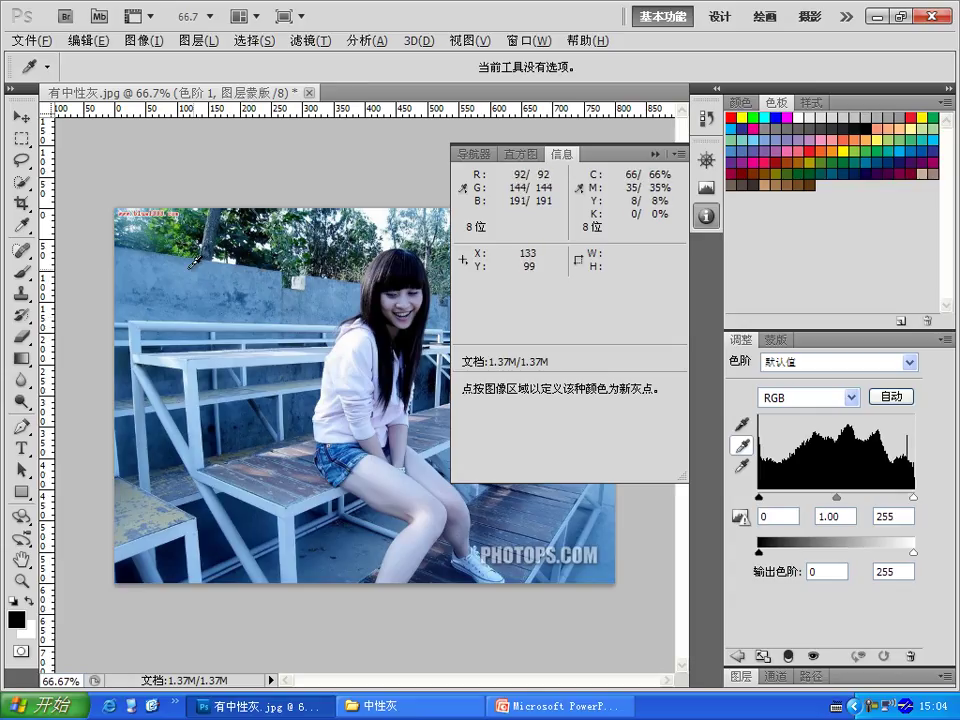
click(190, 275)
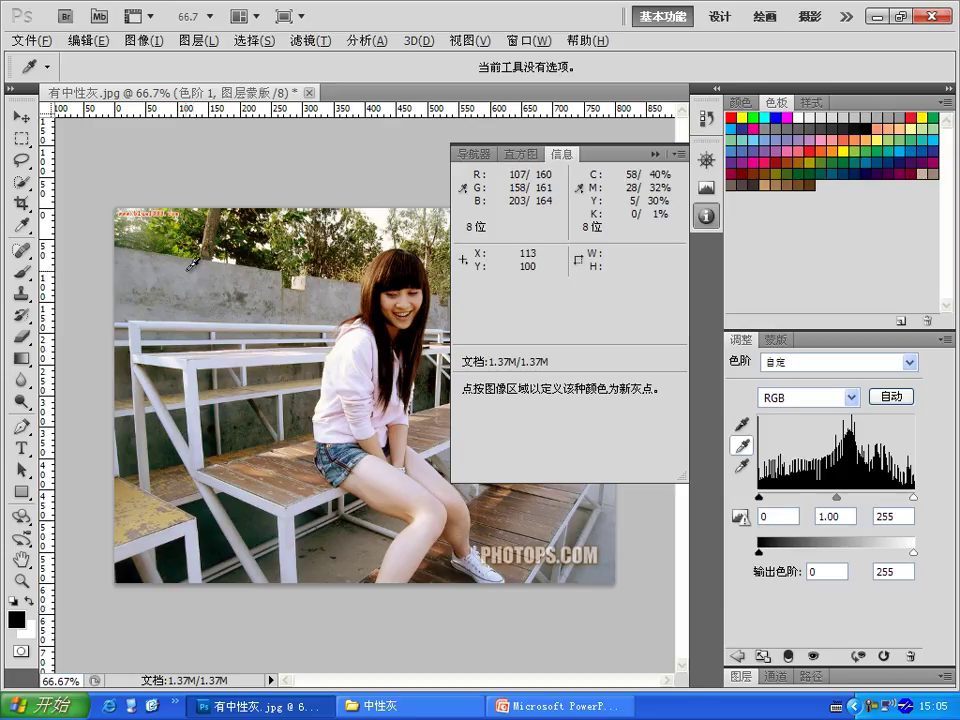
click(309, 92)
click(541, 432)
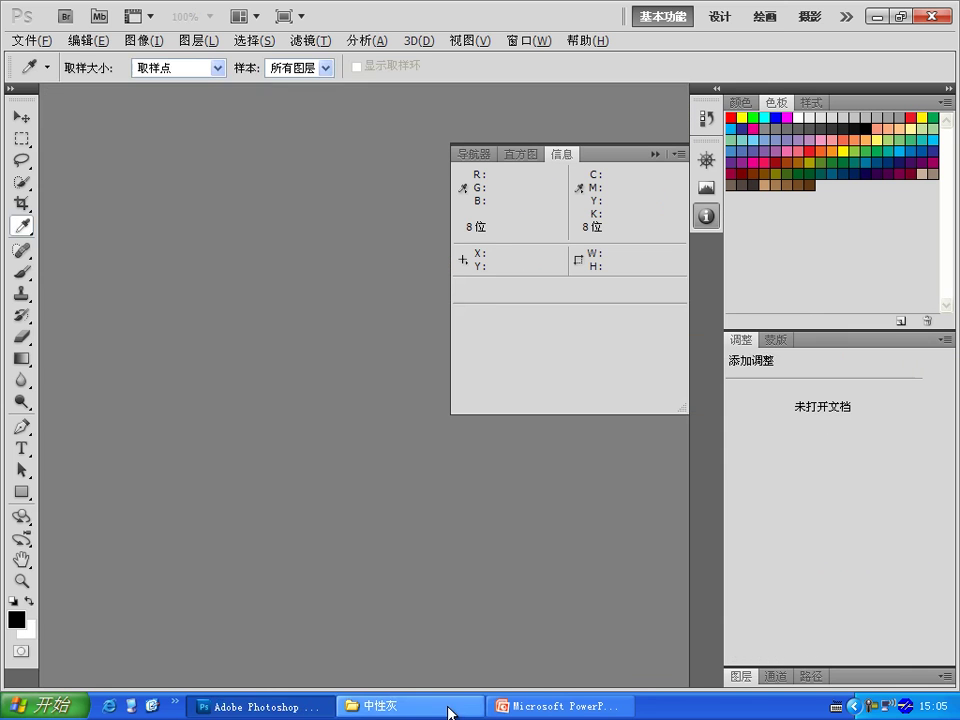
Open 48aczkdcg.jpg, check its bluish wall values in Info, and show the adjustment layer list.
click(448, 710)
mouse_move(60, 160)
mouse_down()
mouse_move(250, 712)
mouse_move(246, 358)
mouse_up()
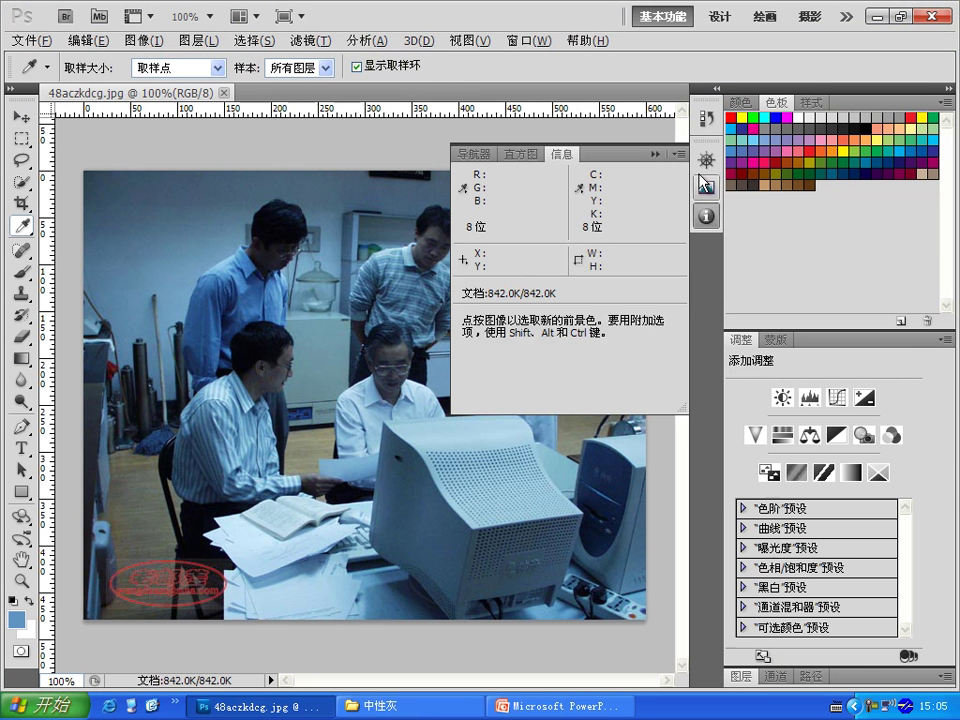
click(708, 215)
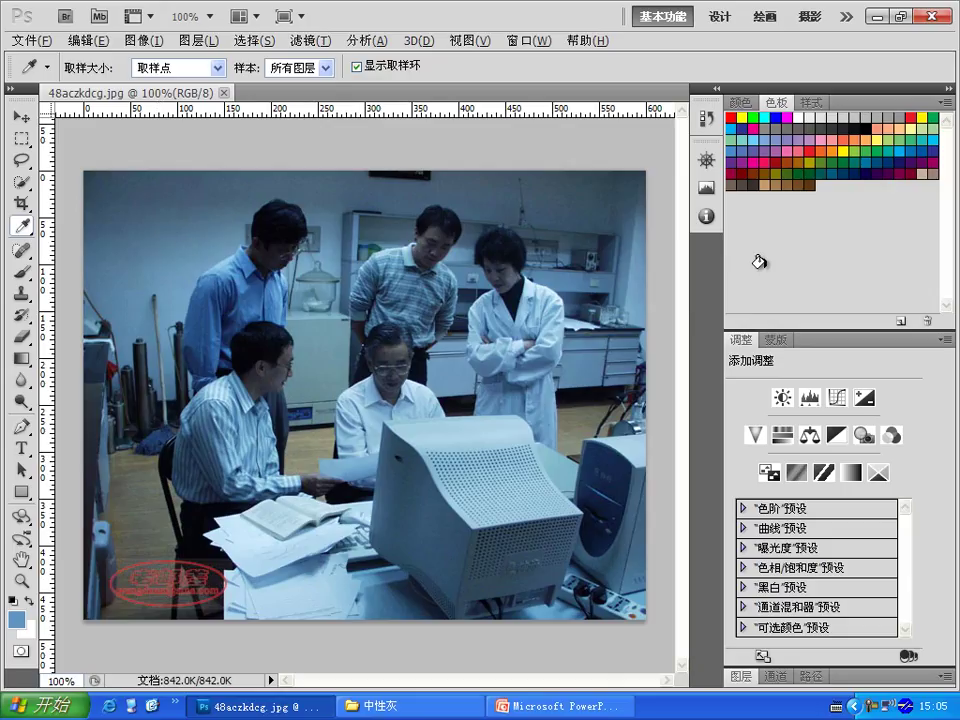
click(707, 216)
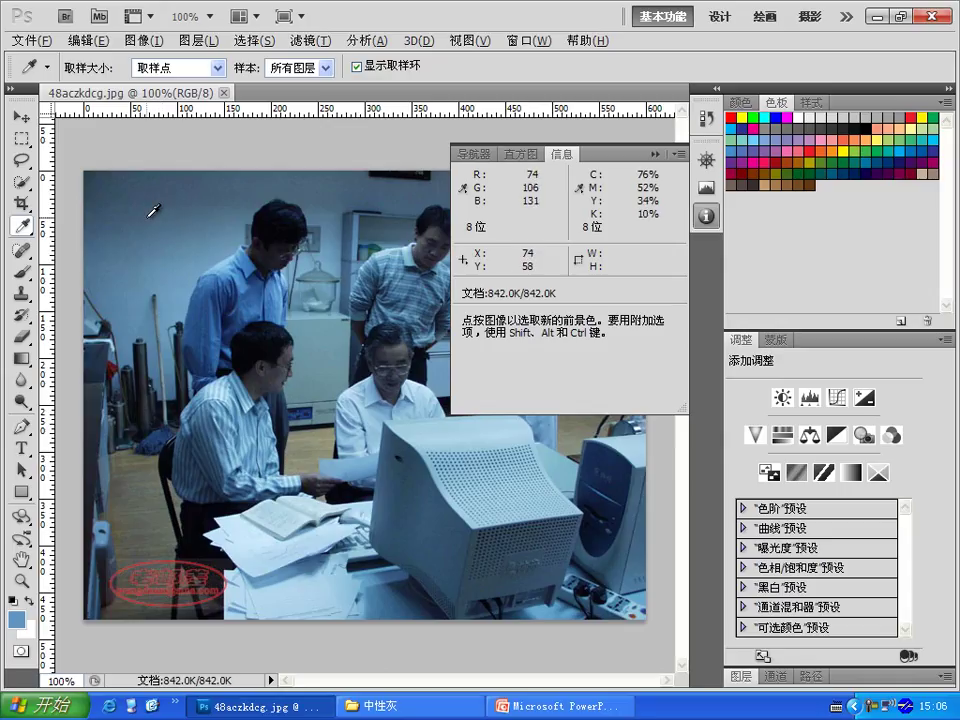
click(707, 216)
click(740, 676)
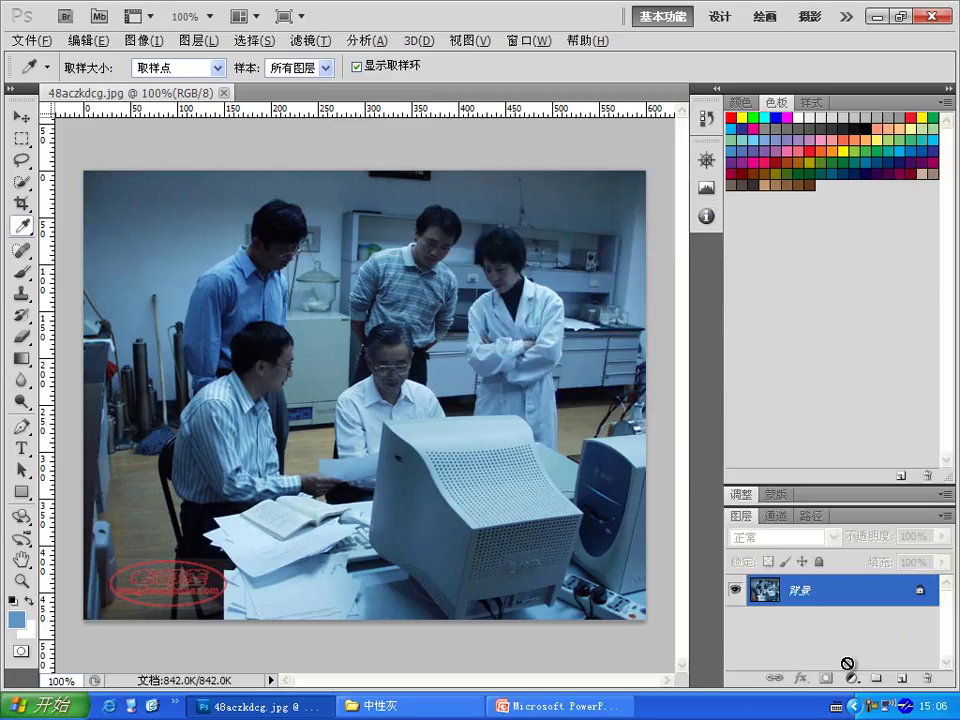
click(851, 679)
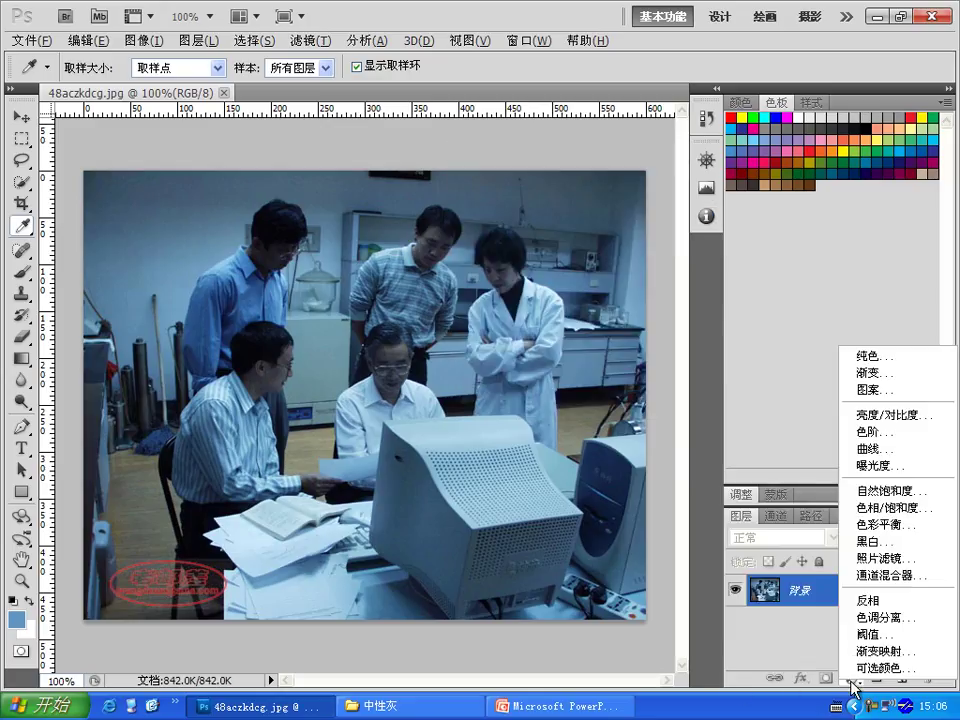
Add Levels layer 色阶 1, grey-point the white wall, toggle it to compare, then close.
click(886, 432)
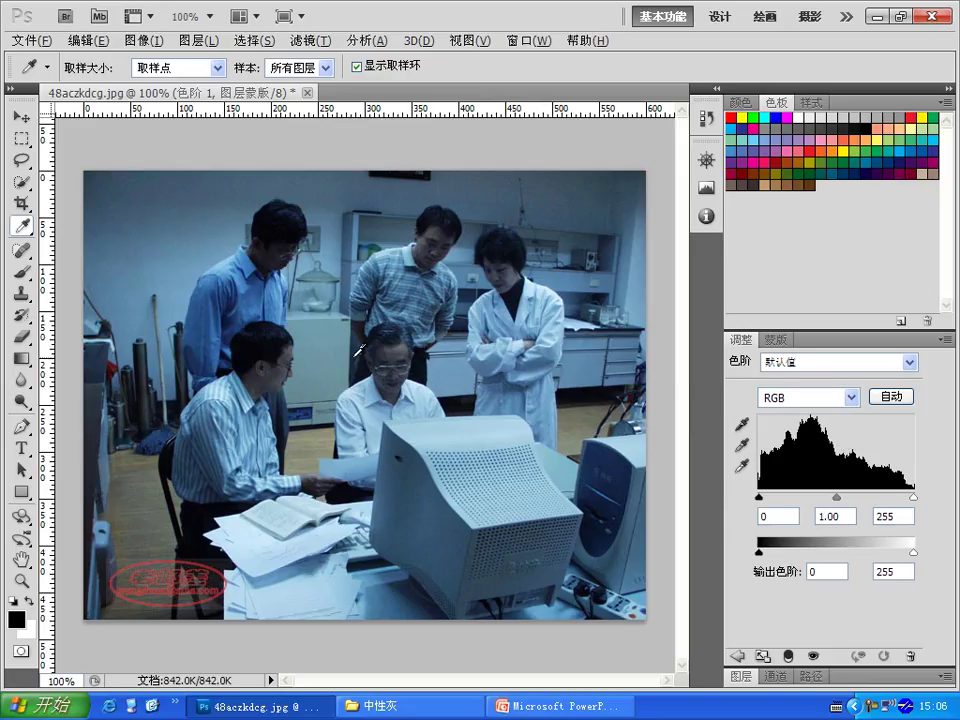
click(742, 446)
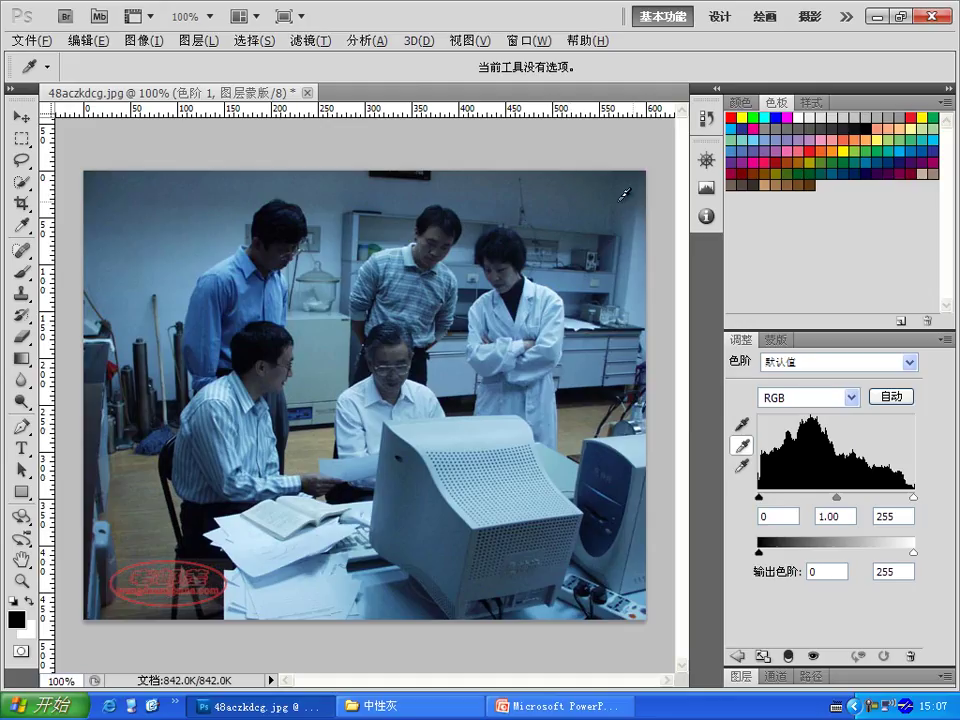
click(578, 184)
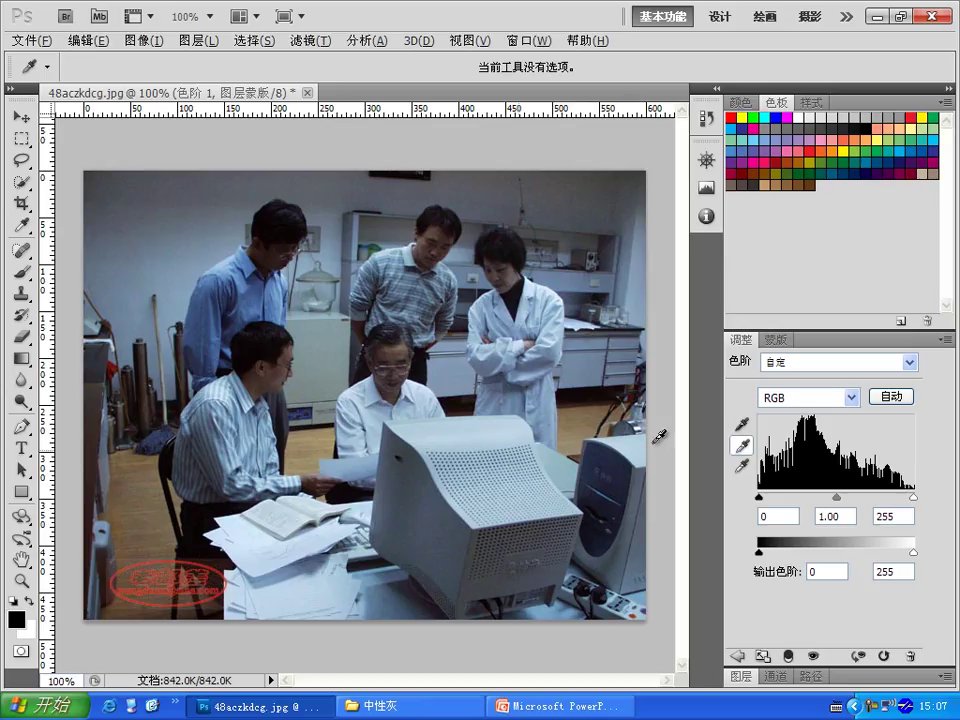
click(748, 679)
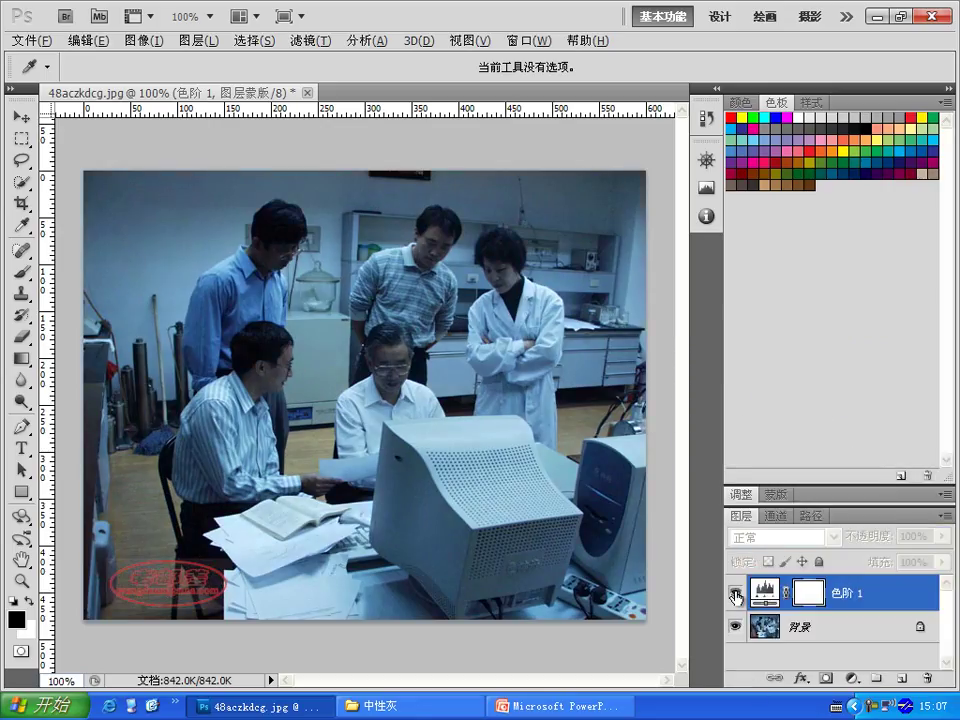
click(736, 597)
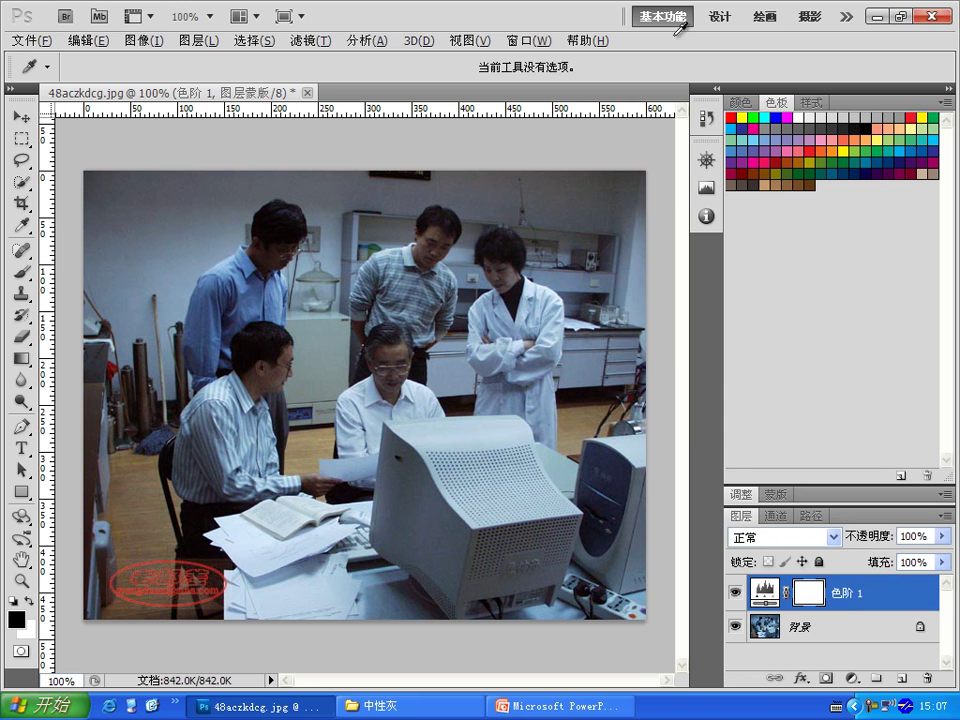
click(309, 93)
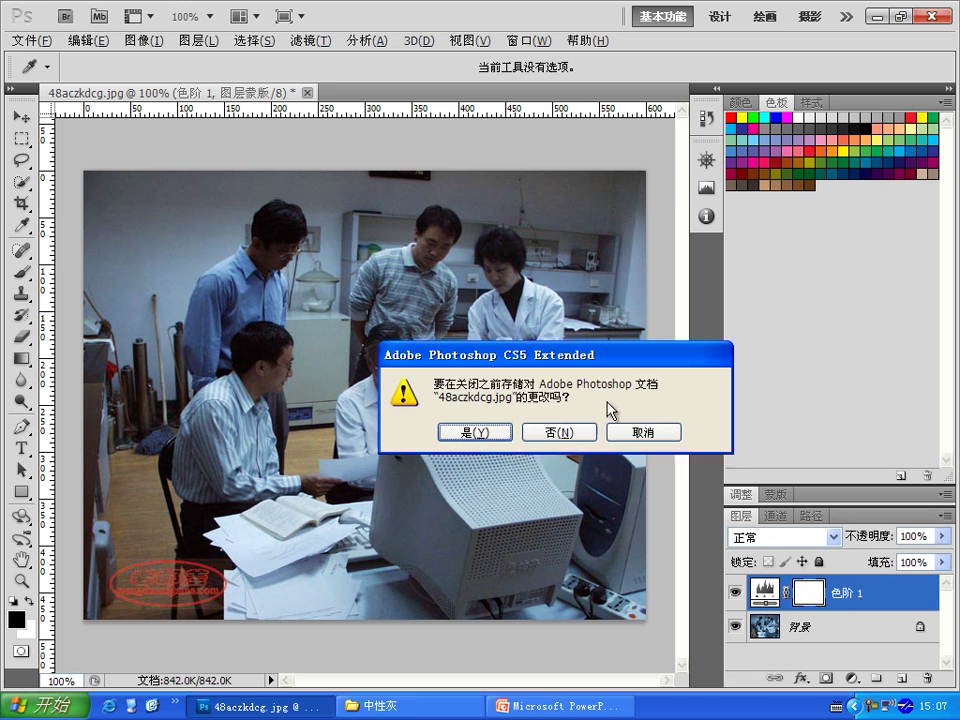
Discard the lab photo's changes, open 69d683ff9f0d4a1e5c600818.jpg, and show Info for skin values.
click(578, 433)
click(380, 706)
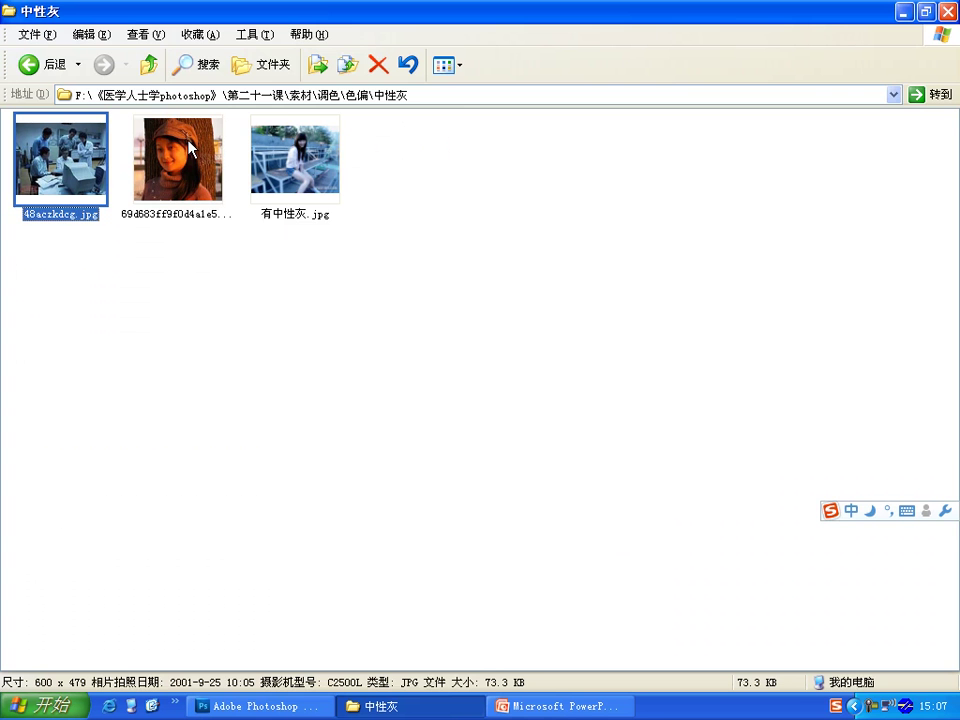
mouse_move(193, 152)
mouse_down()
mouse_move(325, 193)
mouse_move(330, 171)
mouse_up()
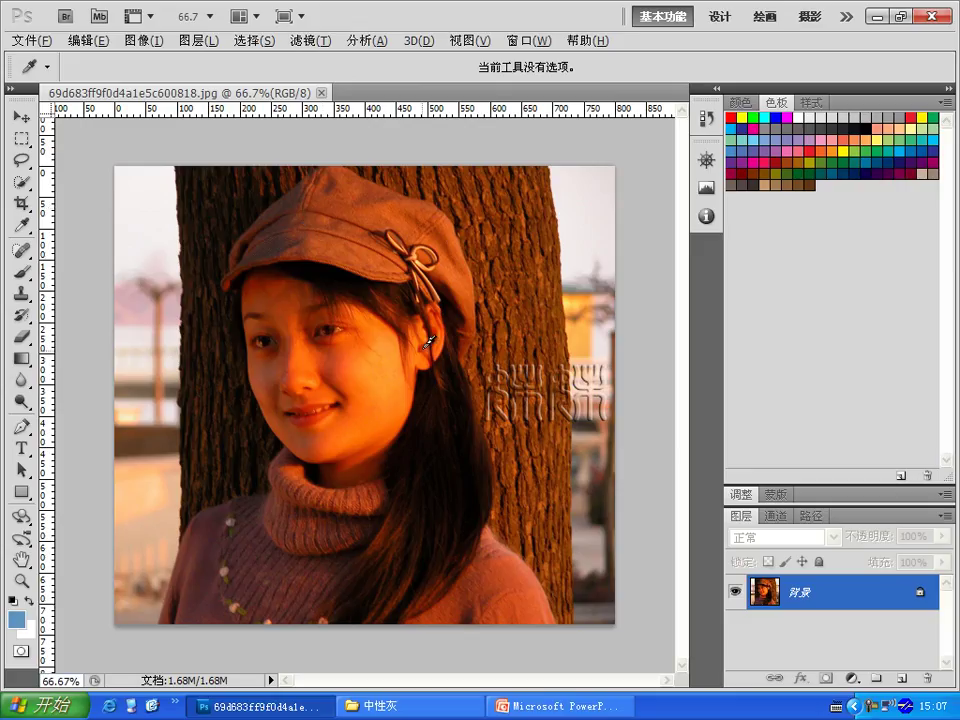
click(707, 216)
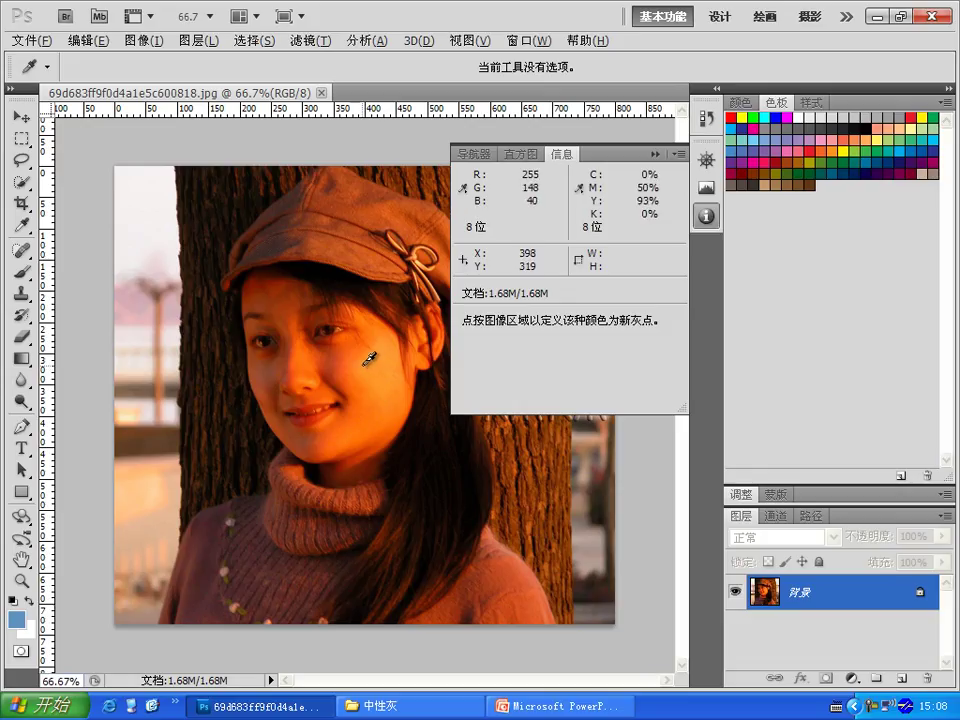
Go up three levels to 素材 and launch ColorImpact.exe from the ColorImpact 3 folder.
click(420, 707)
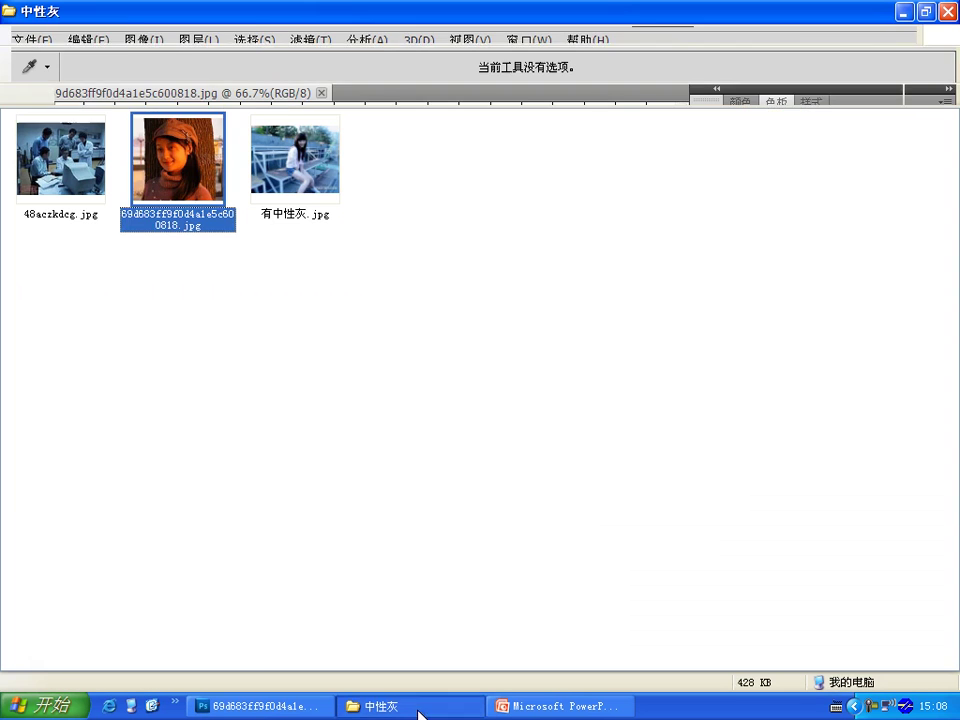
click(148, 64)
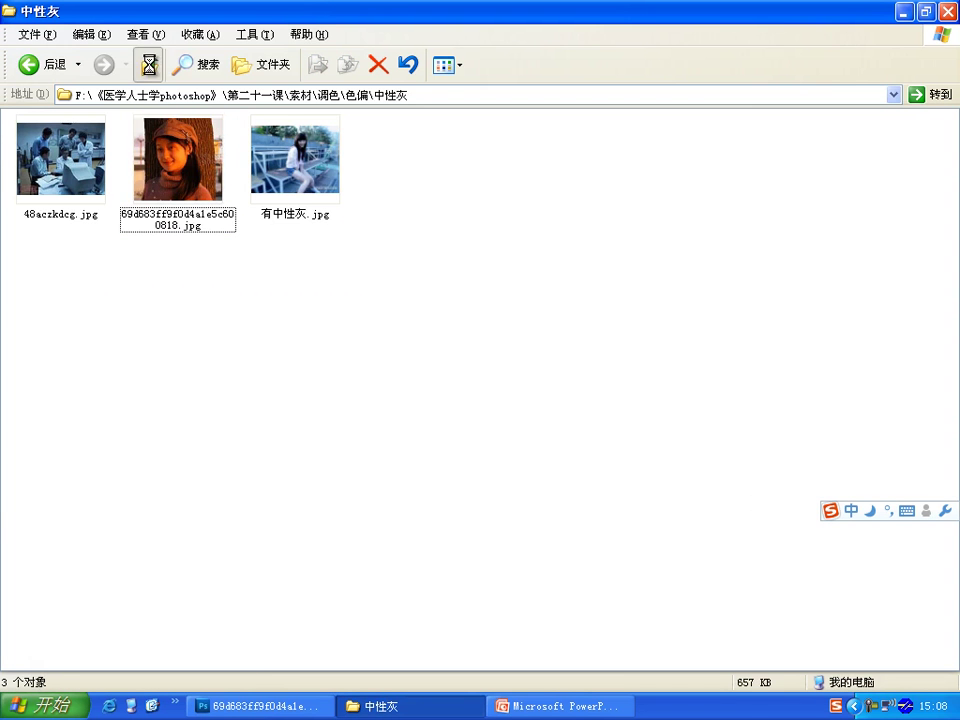
click(150, 66)
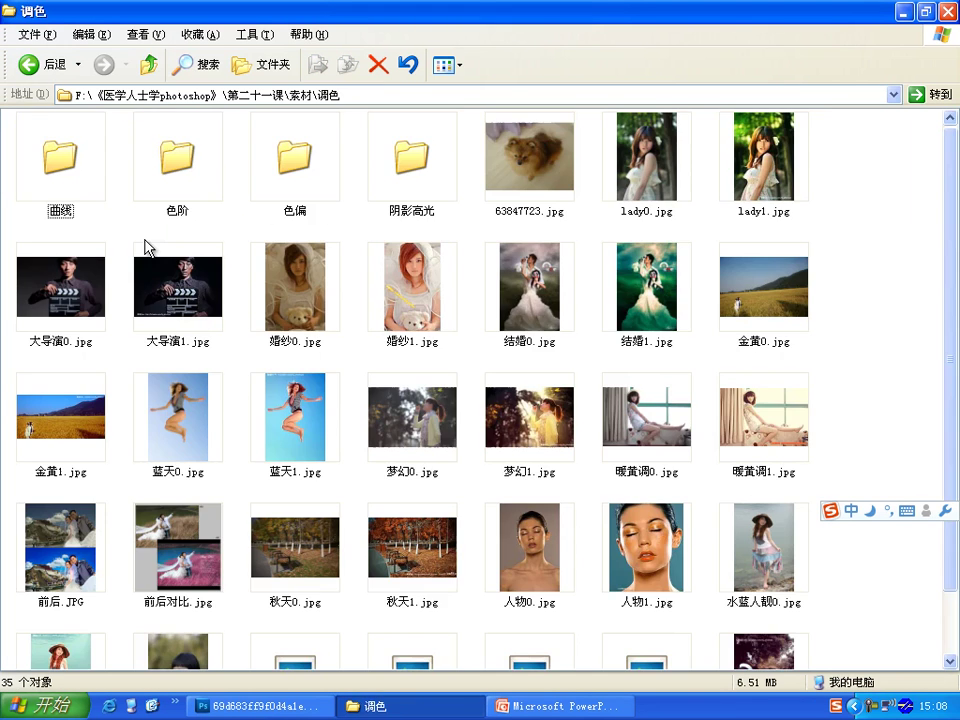
click(150, 66)
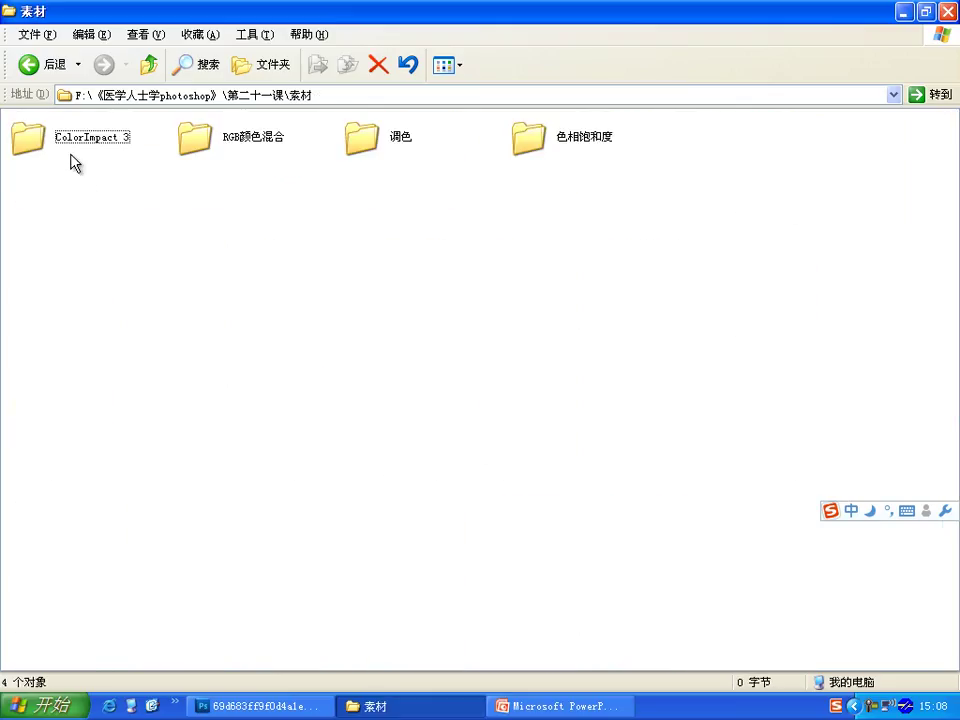
click(62, 143)
double_click(64, 146)
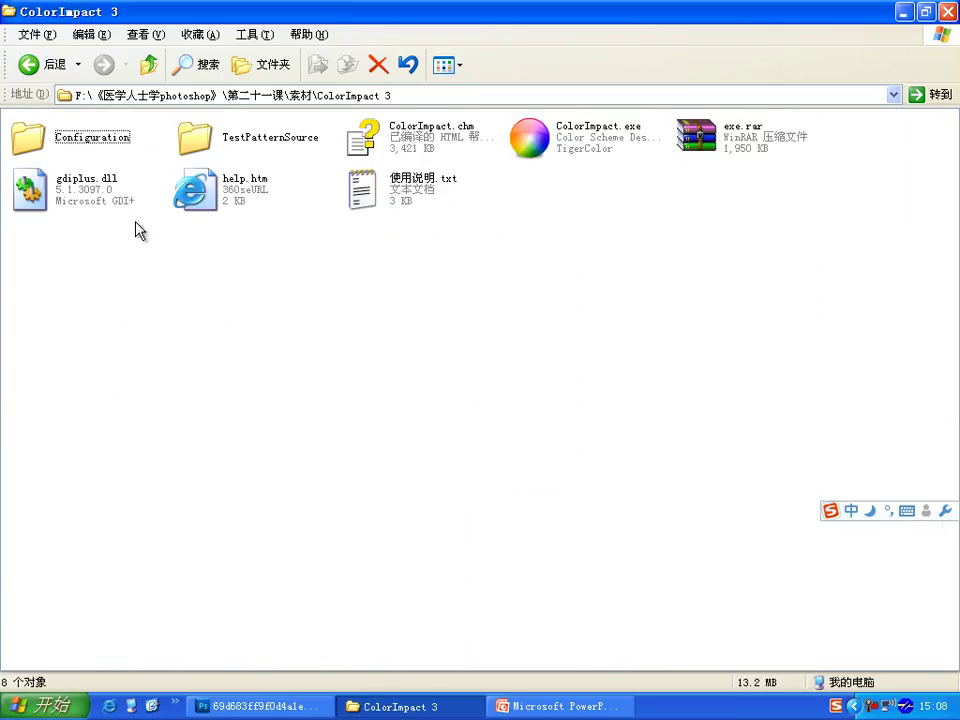
click(534, 144)
key(Return)
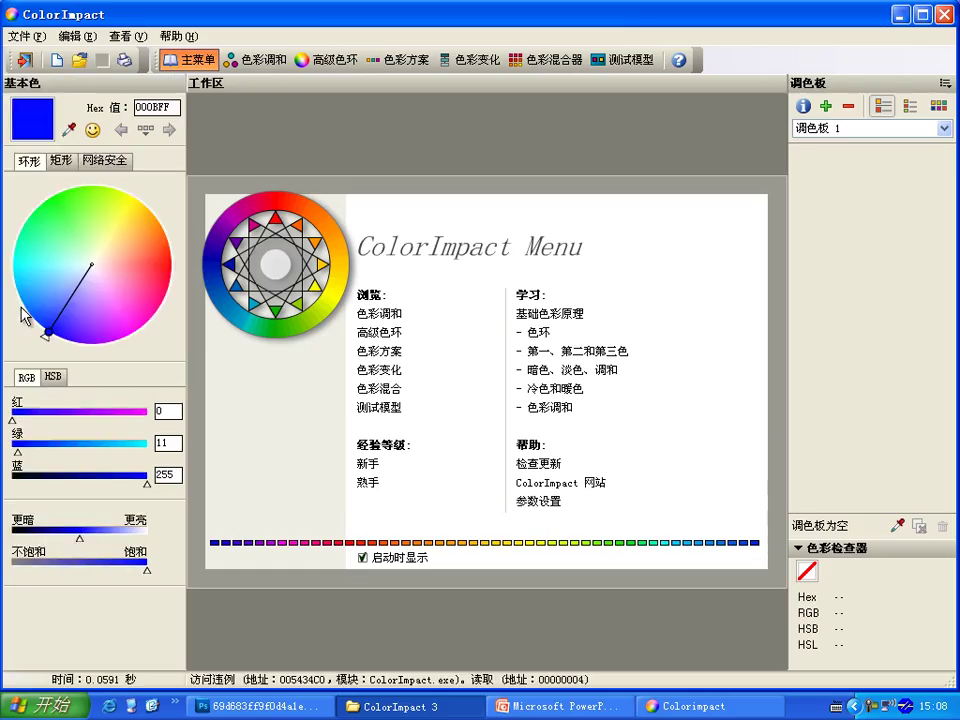
Swing ColorImpact's base colour through yellow FFFF00, blue, green, magenta and red.
mouse_move(47, 333)
mouse_down()
mouse_move(166, 235)
mouse_move(48, 340)
mouse_up()
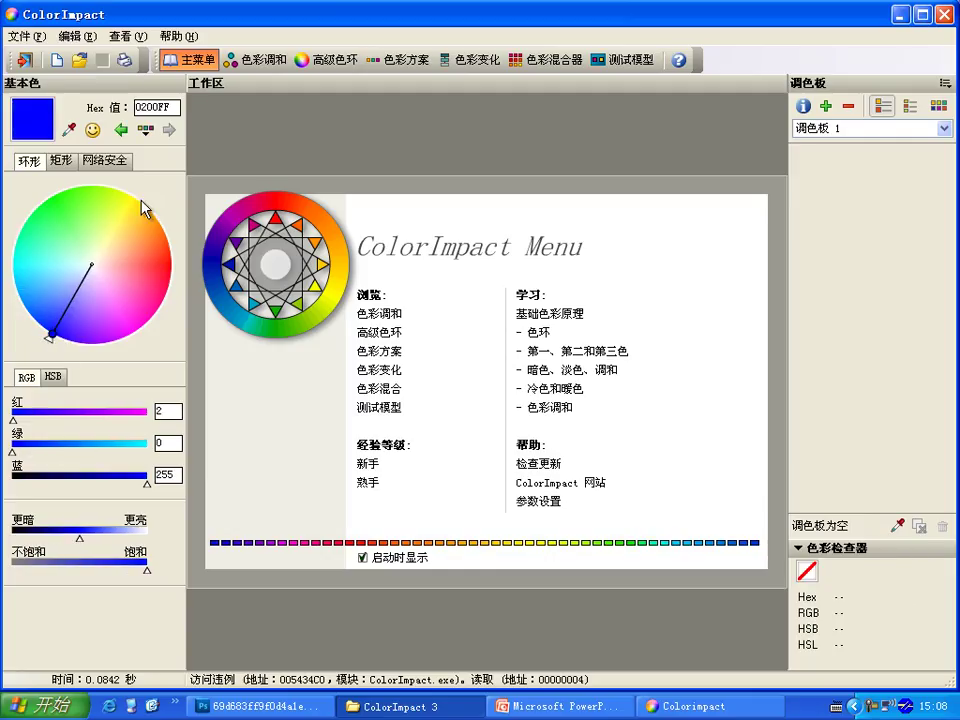
click(130, 197)
click(58, 338)
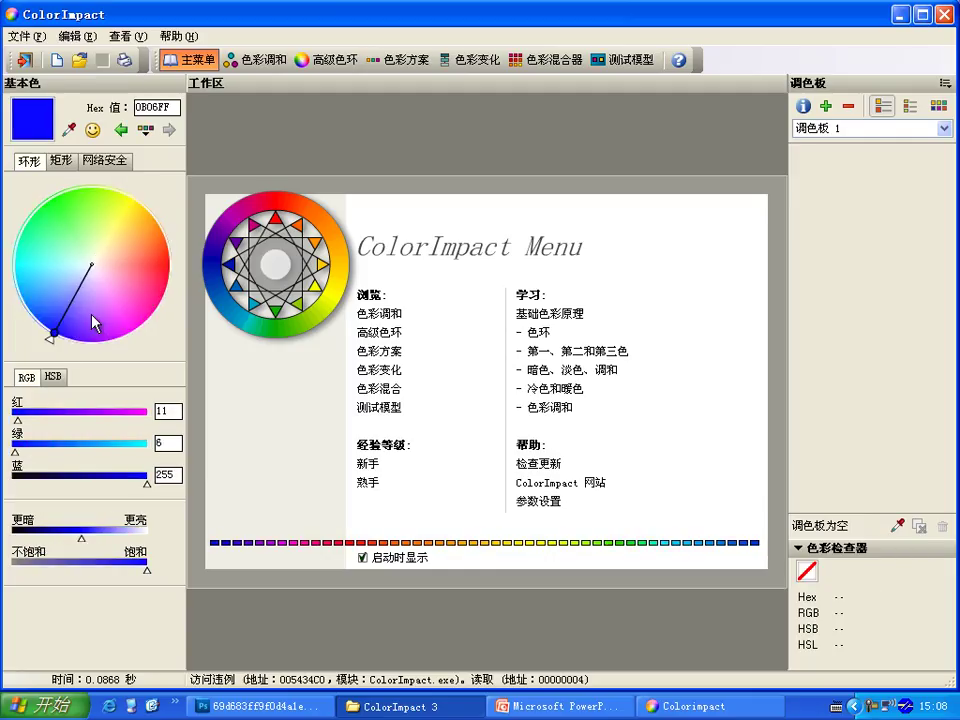
click(128, 200)
click(131, 195)
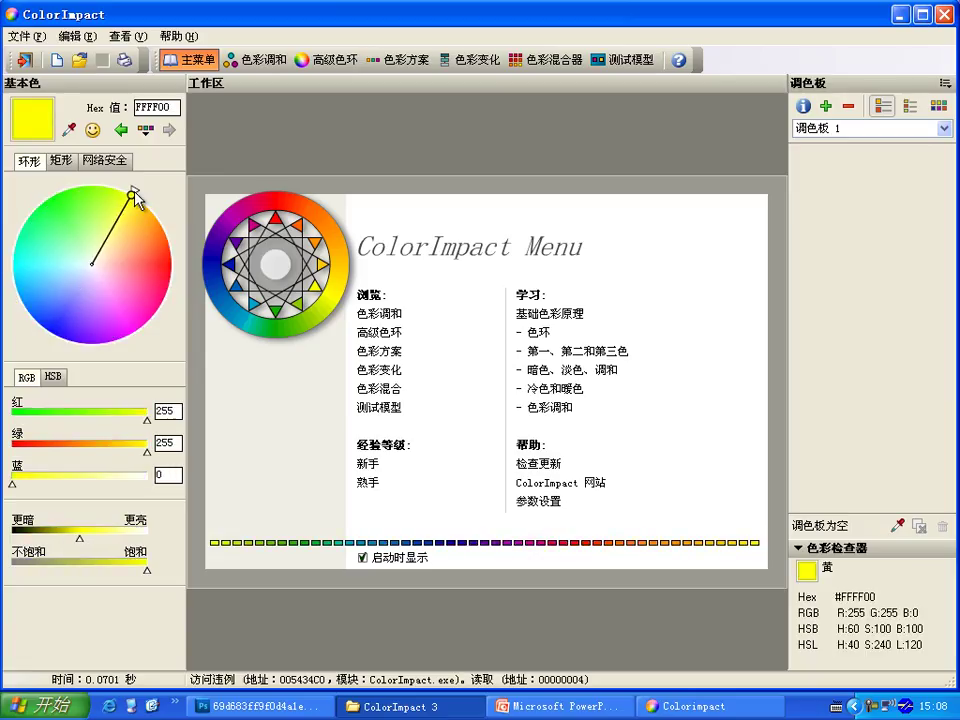
click(56, 334)
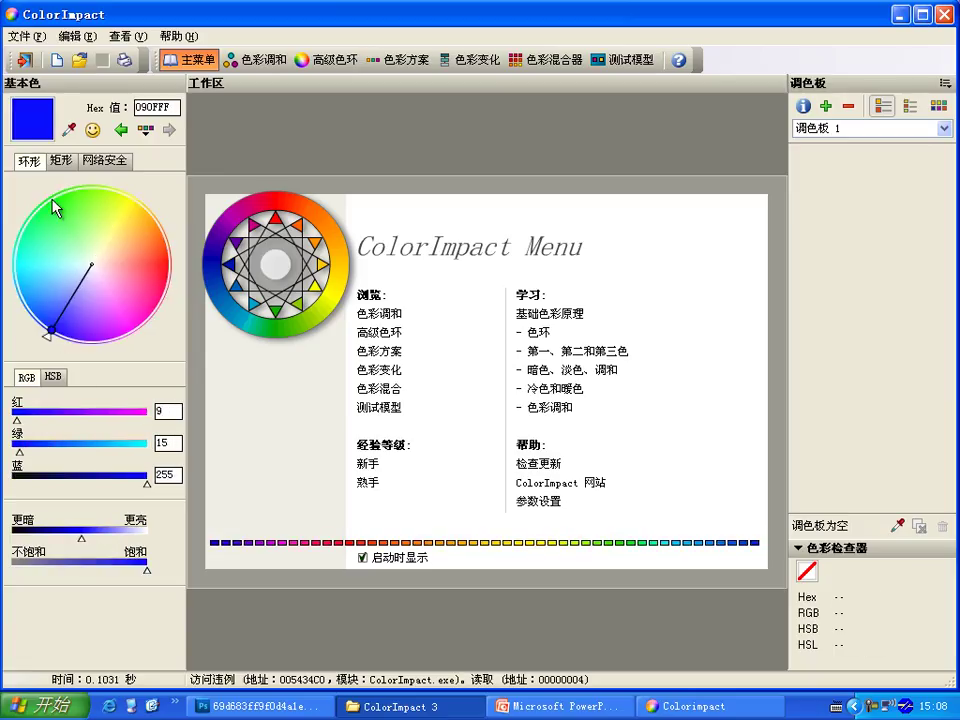
click(56, 204)
click(130, 332)
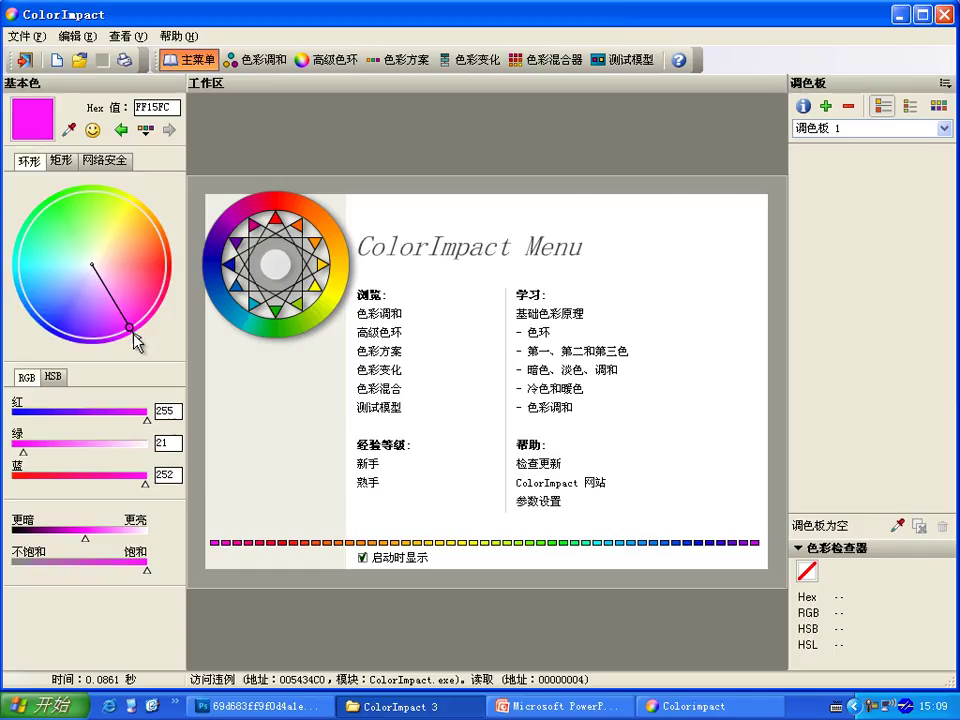
click(94, 266)
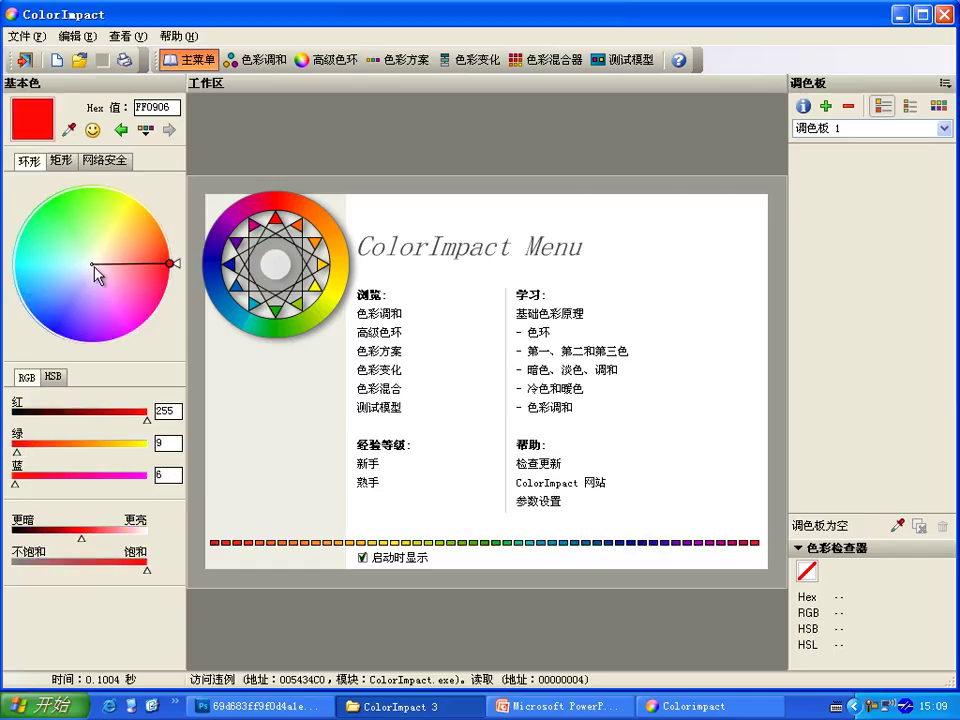
Compare opposite hues red/cyan and yellow/blue, ending on blue, then return to the Photoshop portrait.
click(14, 263)
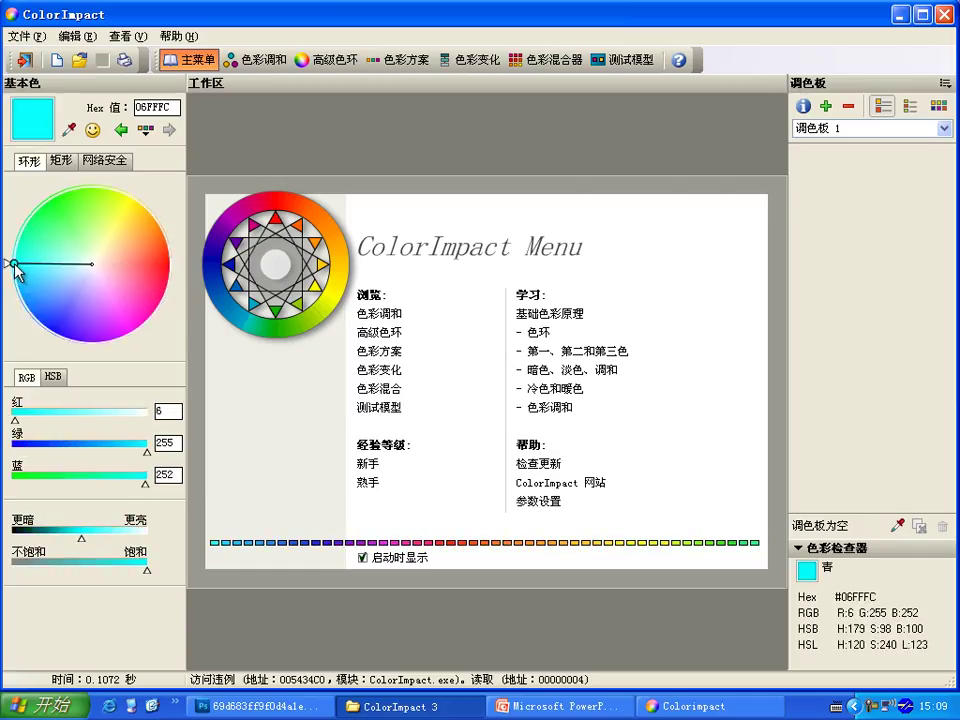
drag(14, 265, 9, 262)
click(136, 195)
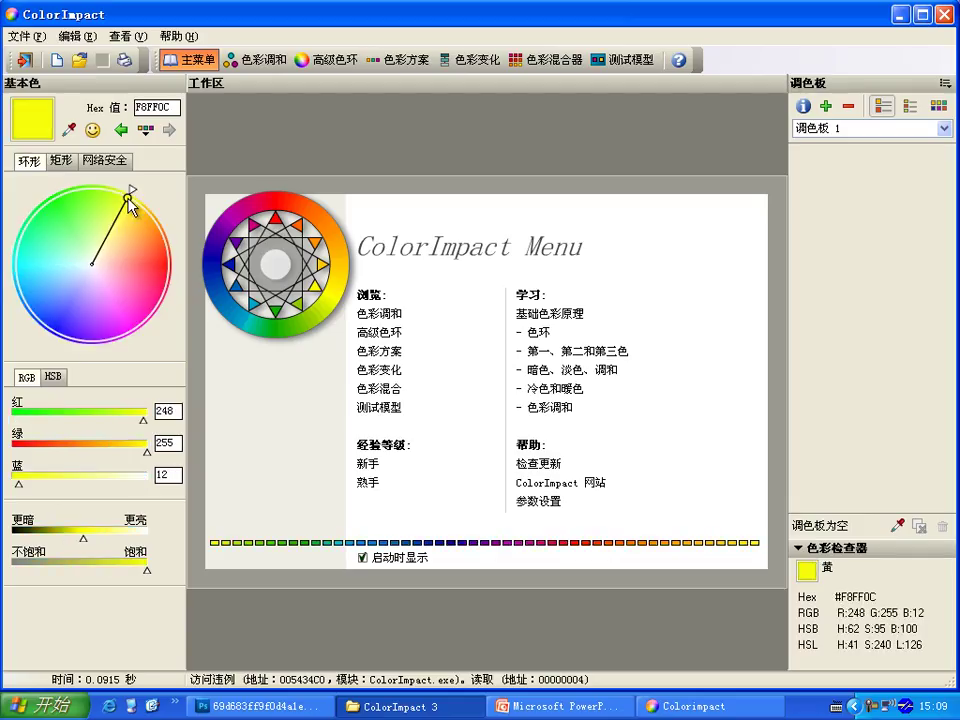
click(138, 194)
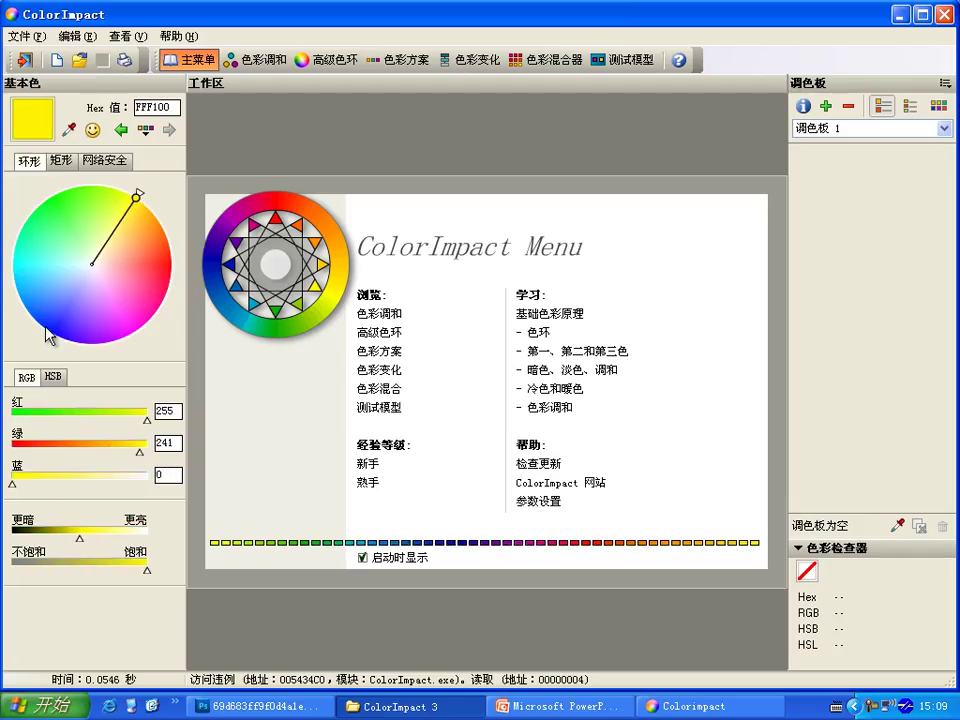
click(47, 330)
click(133, 214)
click(49, 328)
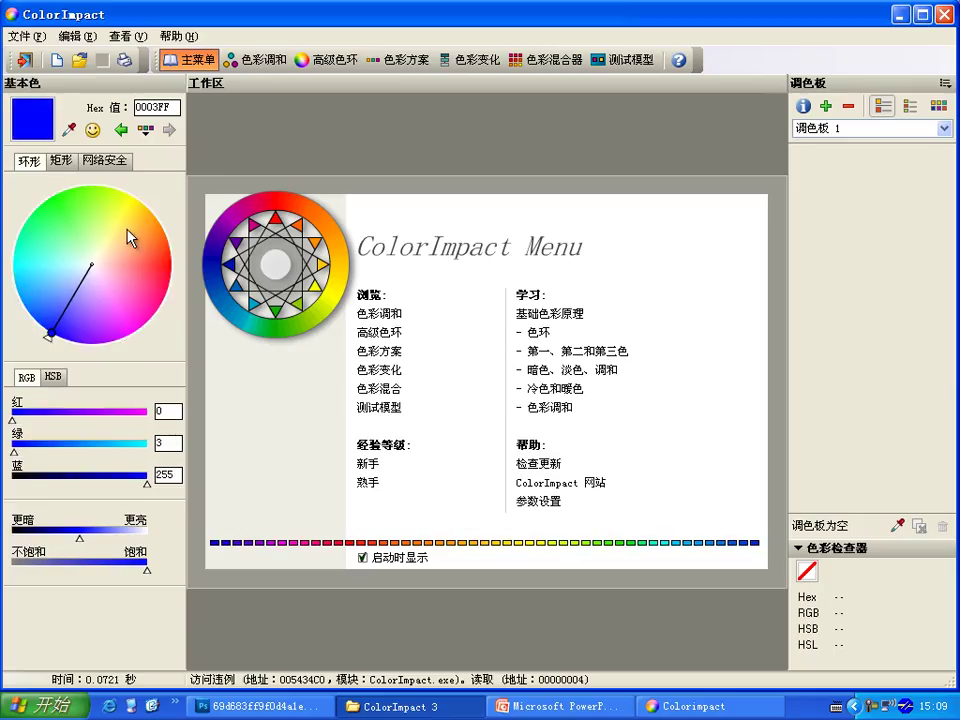
click(134, 199)
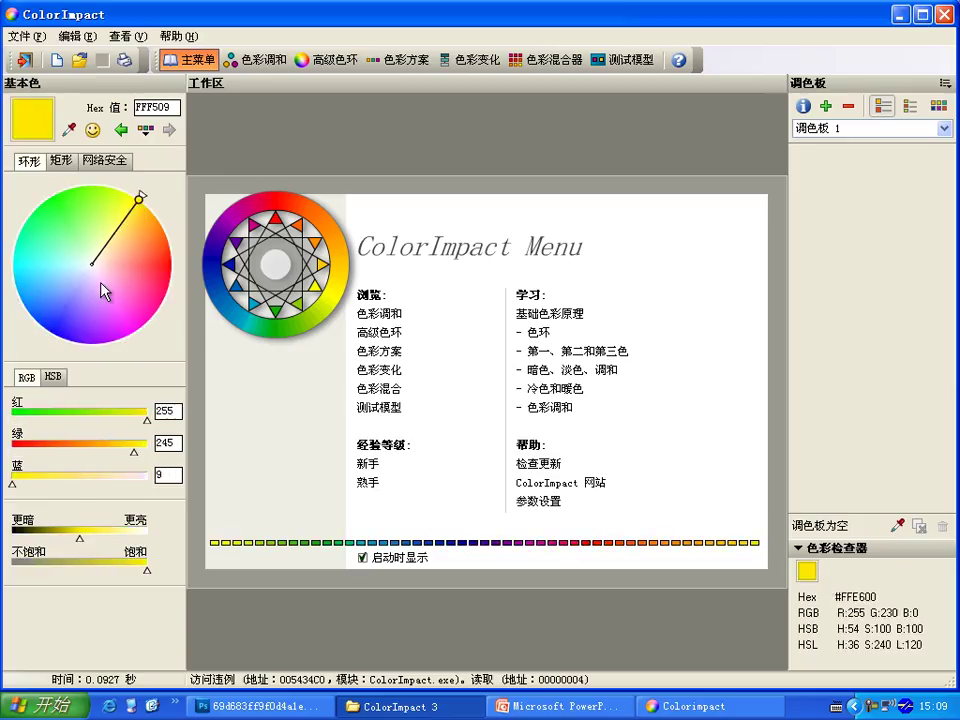
click(45, 330)
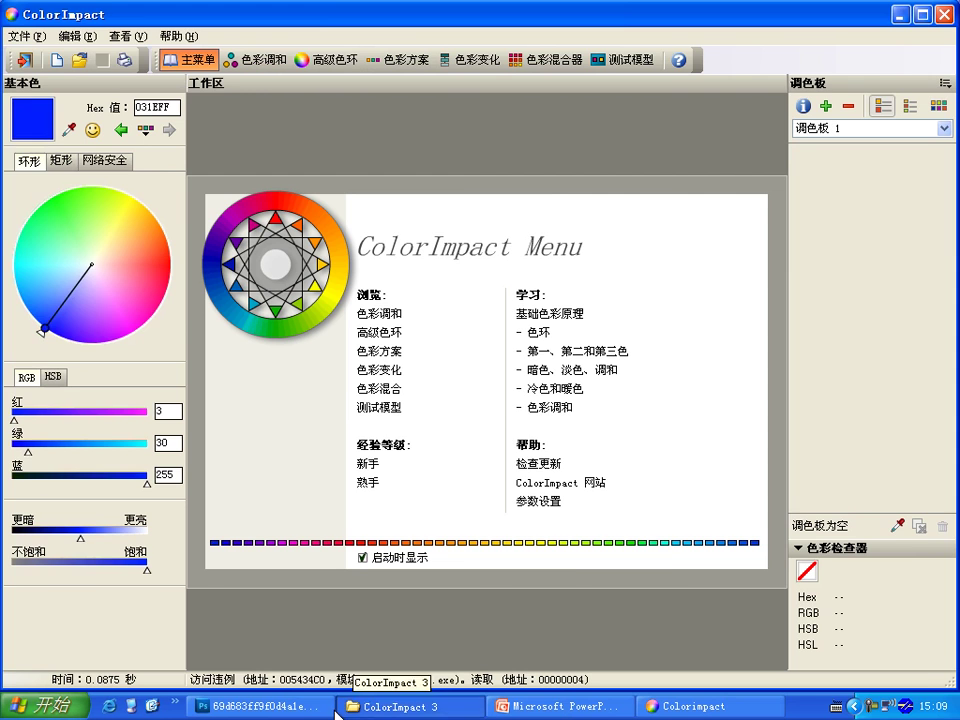
click(260, 706)
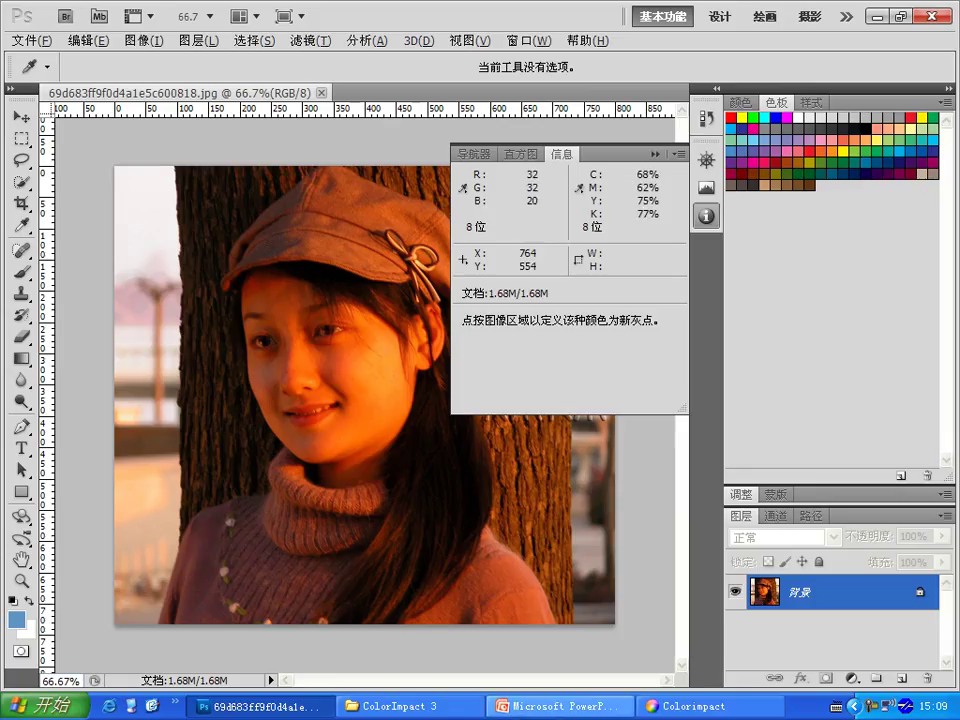
click(686, 706)
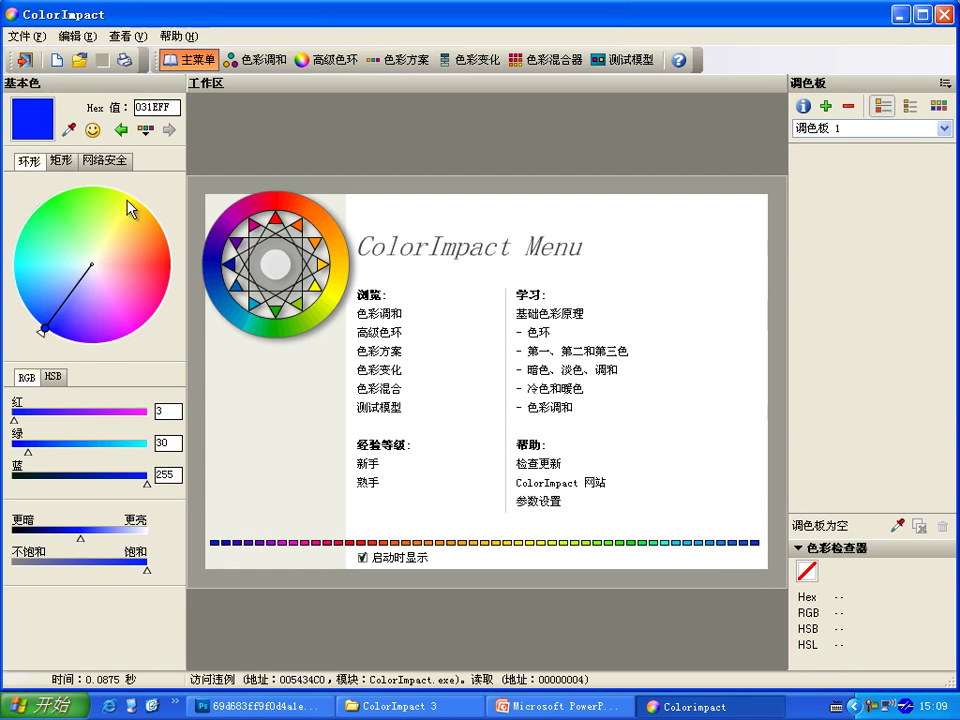
drag(44, 328, 137, 203)
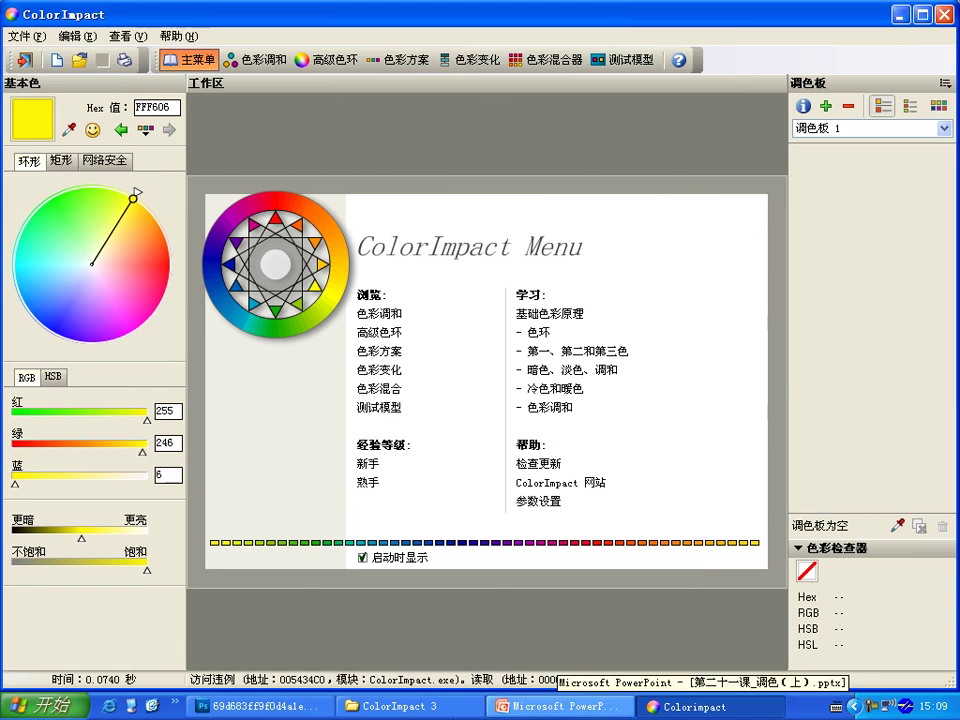
click(250, 706)
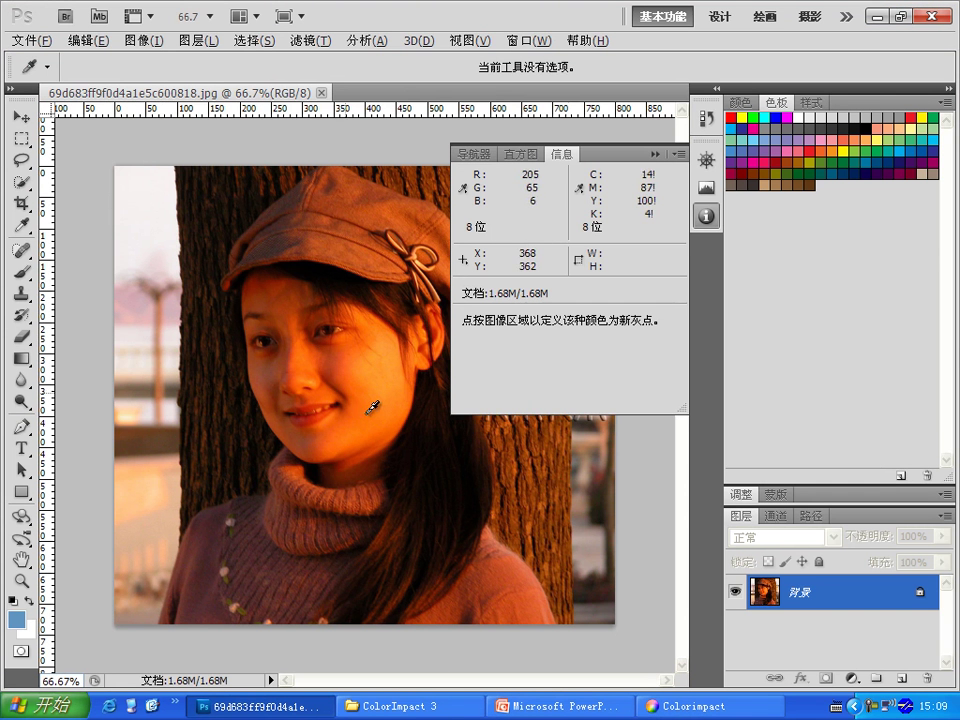
Hide the Info readout and add a 色阶 Levels adjustment layer to the portrait.
click(707, 215)
click(851, 678)
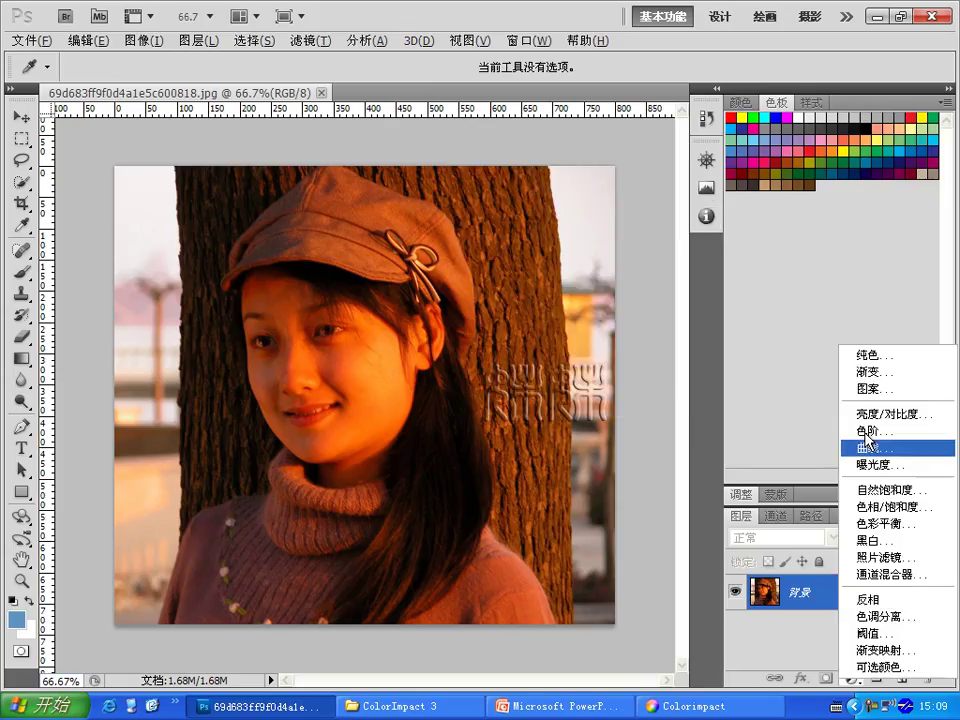
click(876, 430)
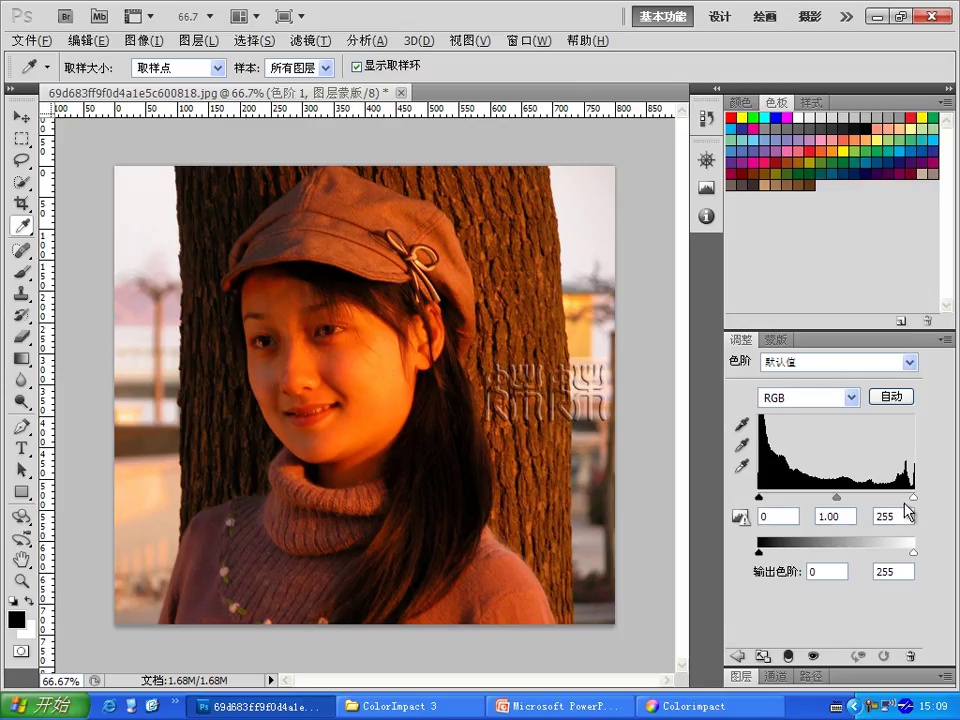
Set the Levels grey point: sample the tree trunk, undo, then resample near the right edge.
click(742, 450)
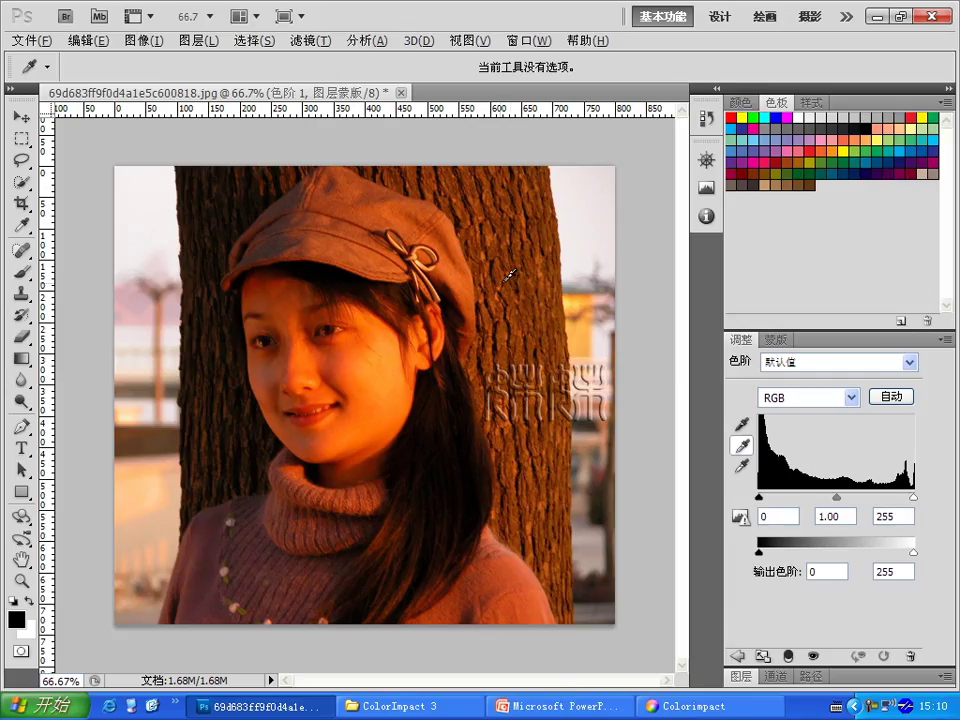
click(512, 284)
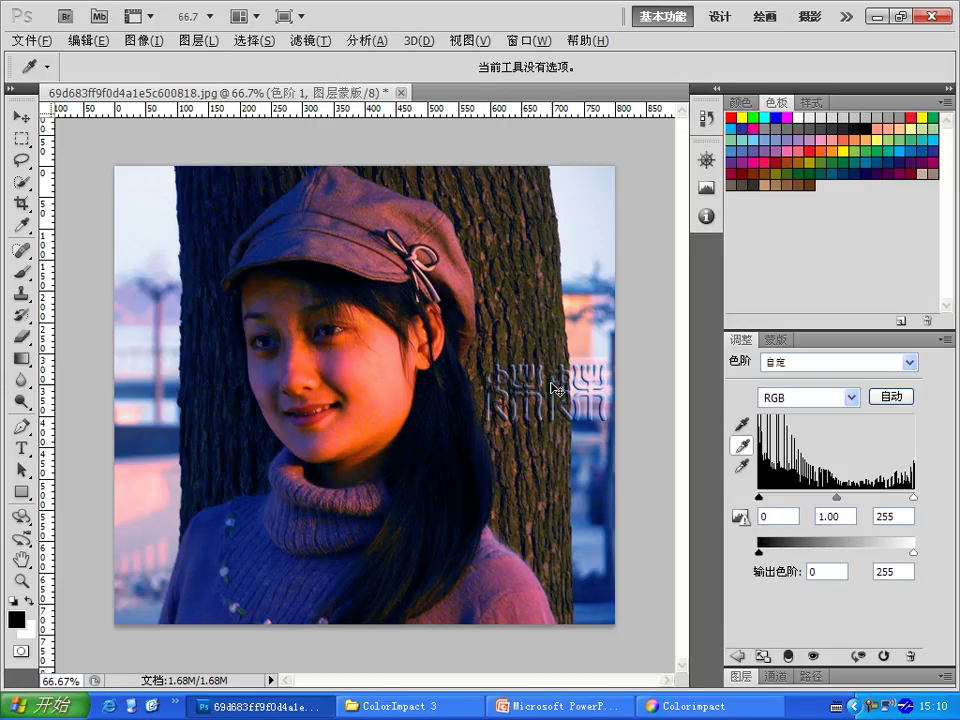
key(ctrl+z)
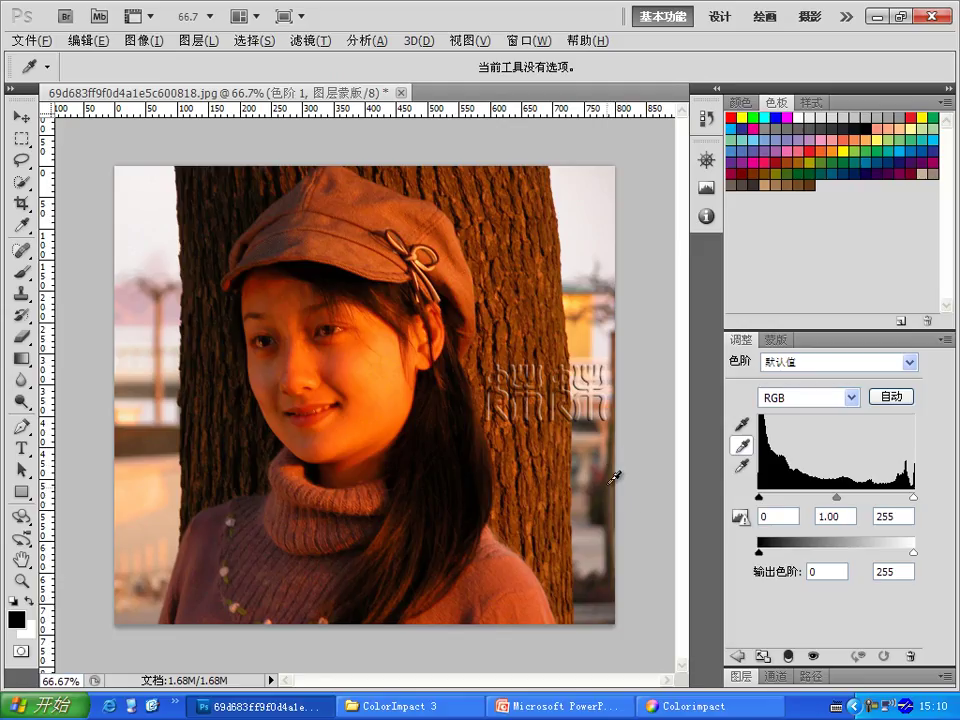
click(613, 476)
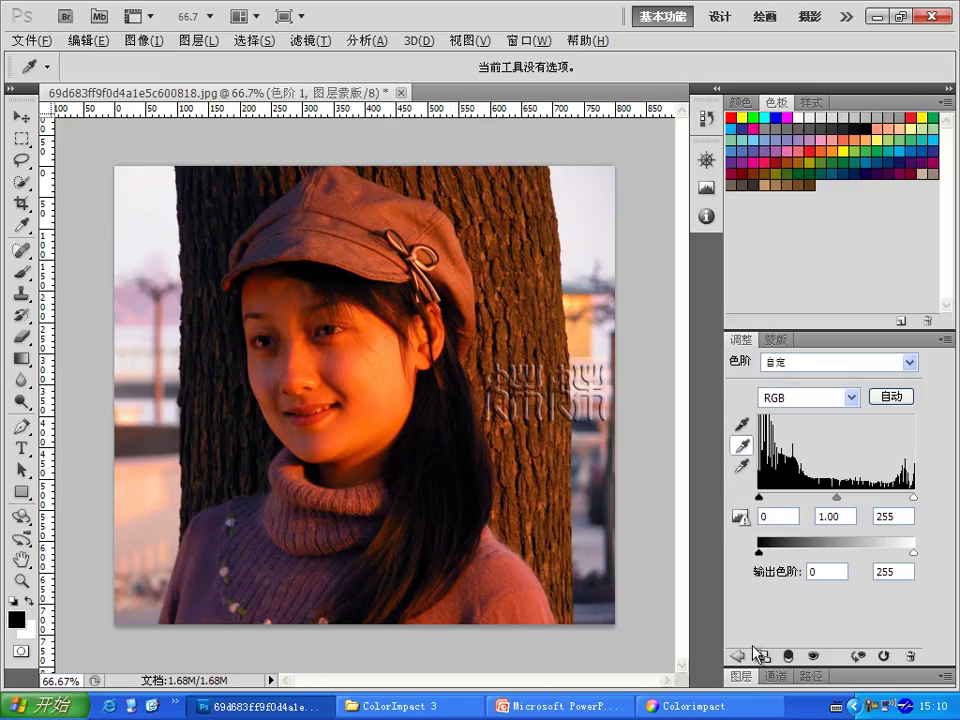
Toggle the 色阶 1 layer off and on to compare the correction.
click(740, 677)
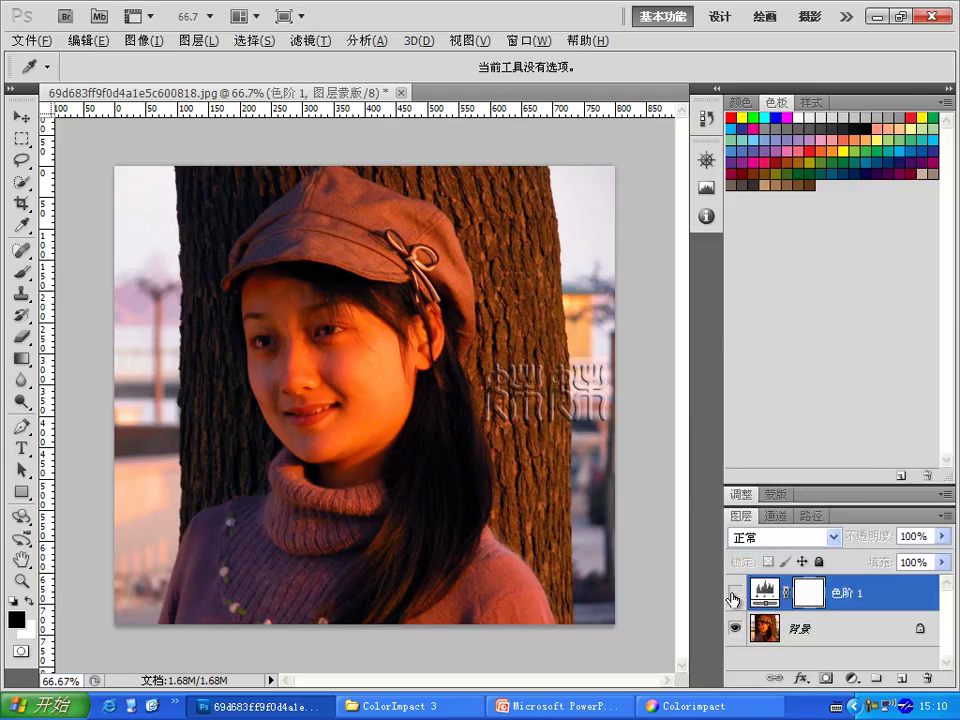
click(735, 594)
click(735, 595)
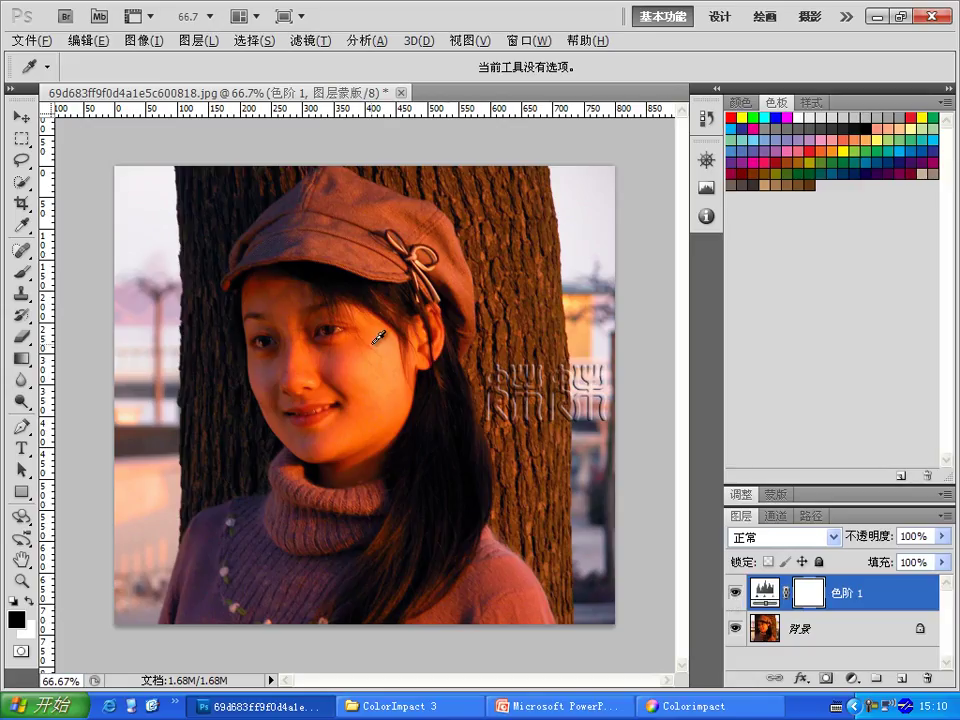
Close the portrait without saving and bring up the ColorImpact 3 folder window.
click(402, 95)
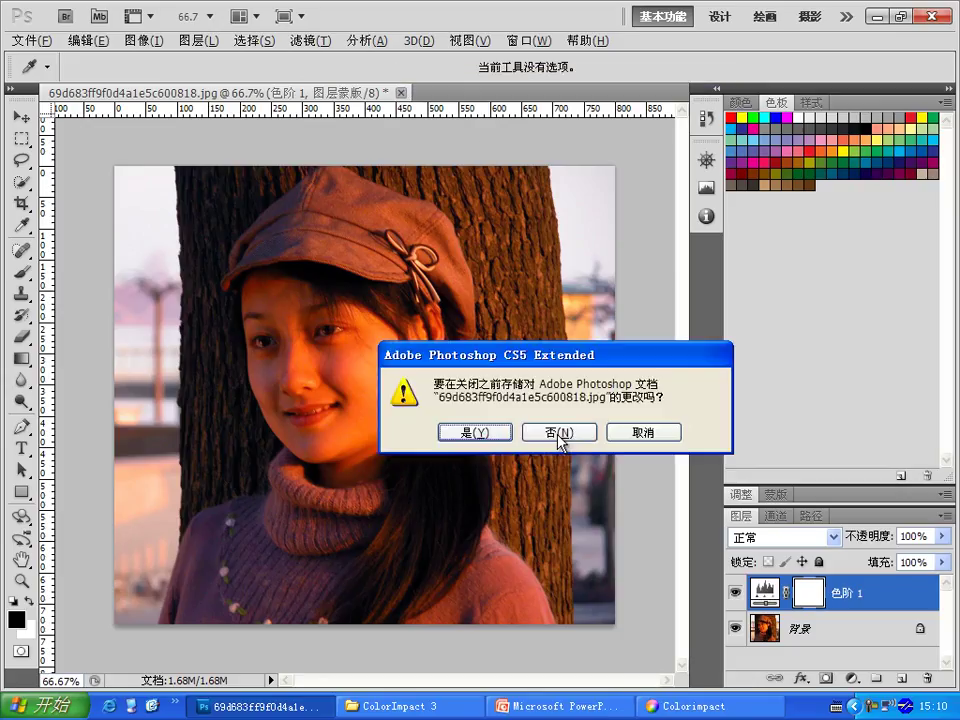
click(561, 494)
click(451, 713)
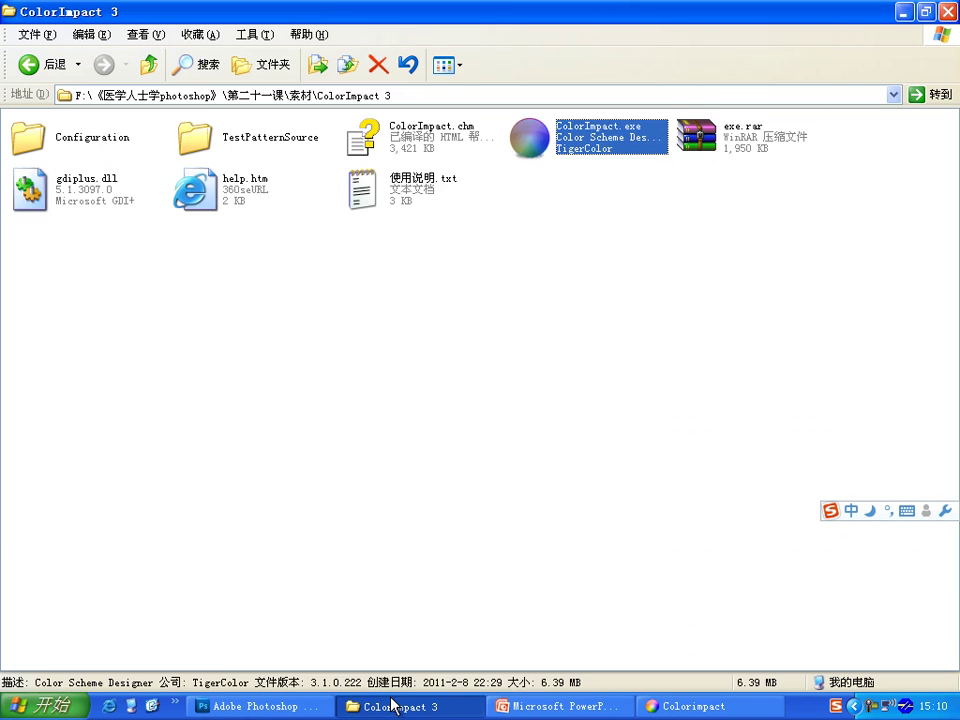
Browse from 素材 into 调色 > 色偏 > 中性灰 and select 48aczkdcg.jpg.
click(148, 64)
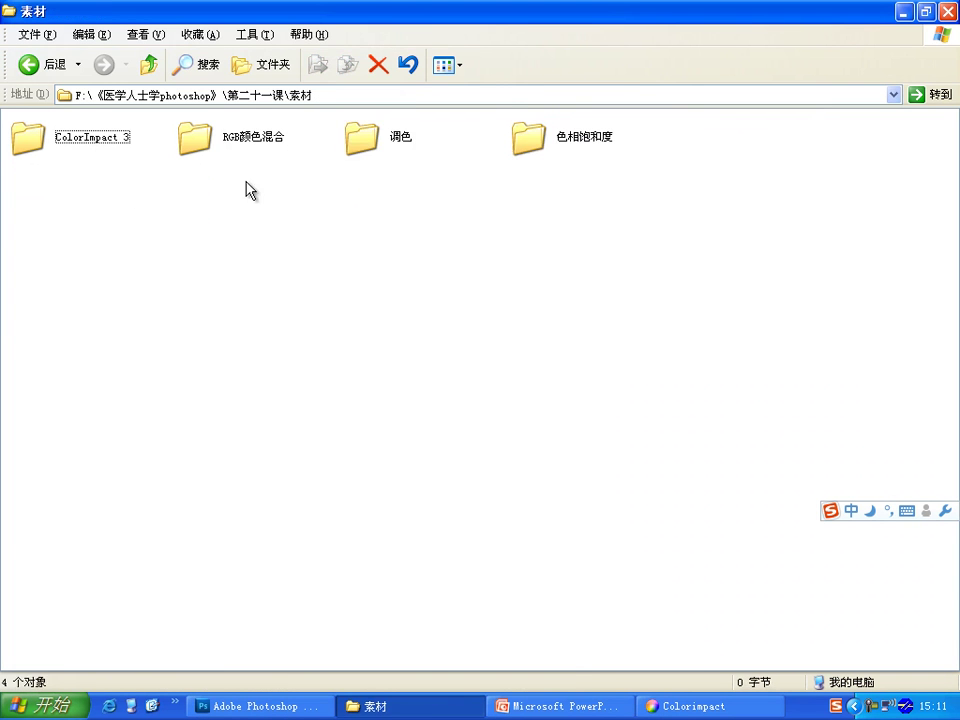
click(382, 148)
double_click(382, 148)
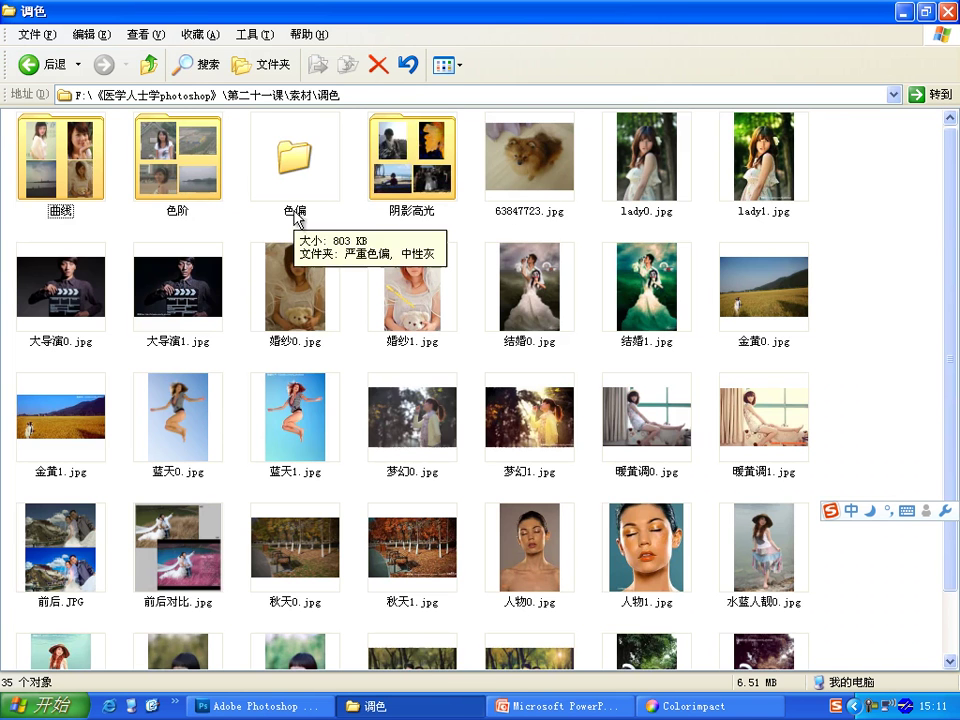
double_click(296, 175)
double_click(71, 199)
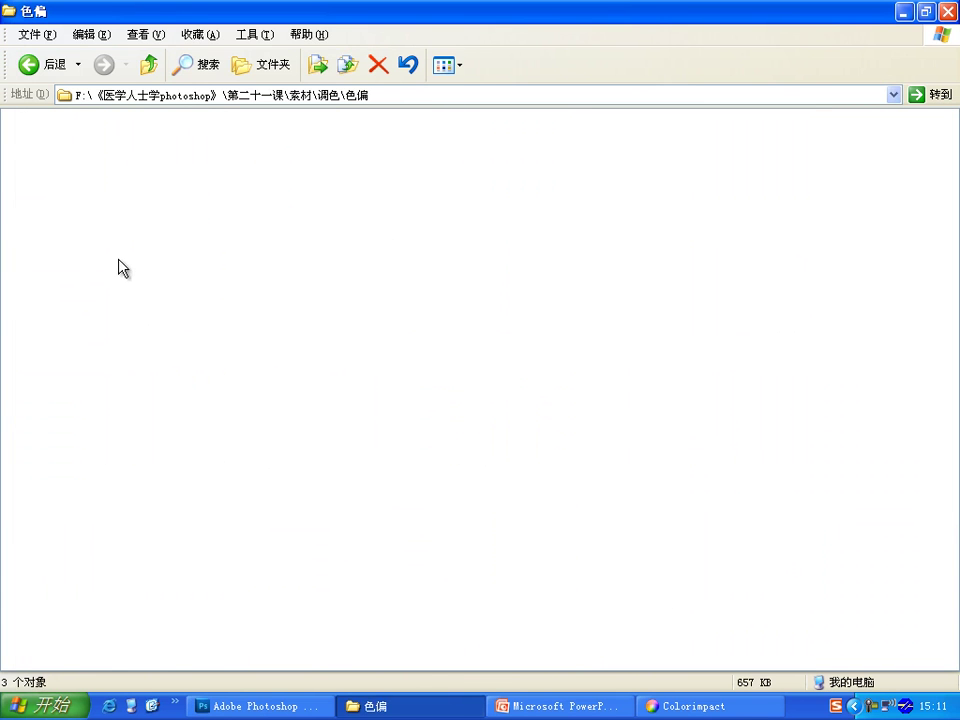
drag(421, 296, 202, 324)
click(167, 182)
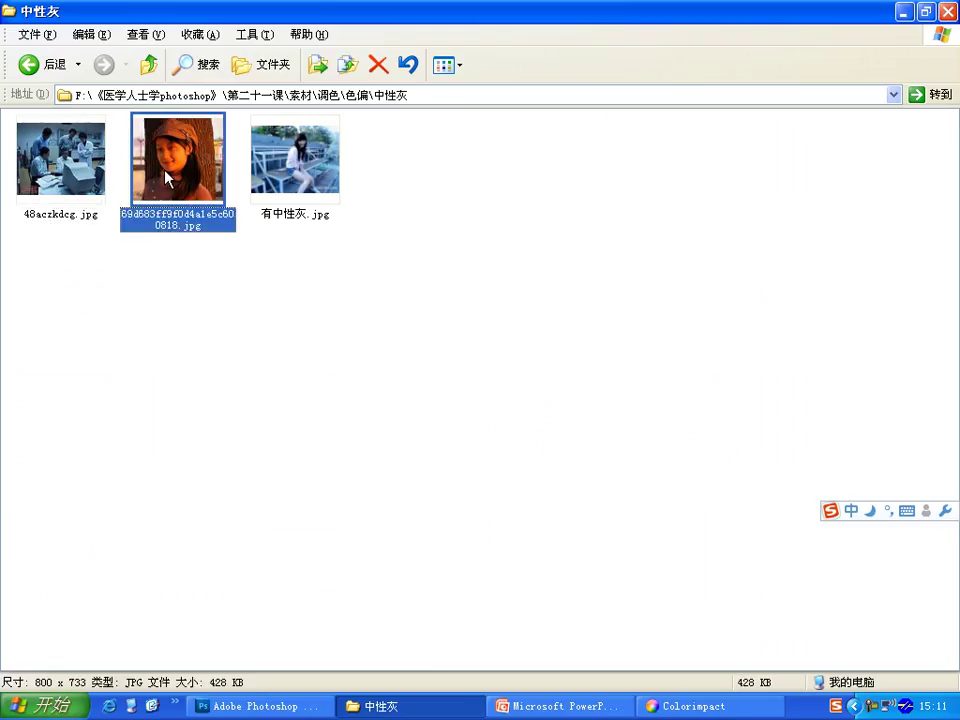
click(55, 150)
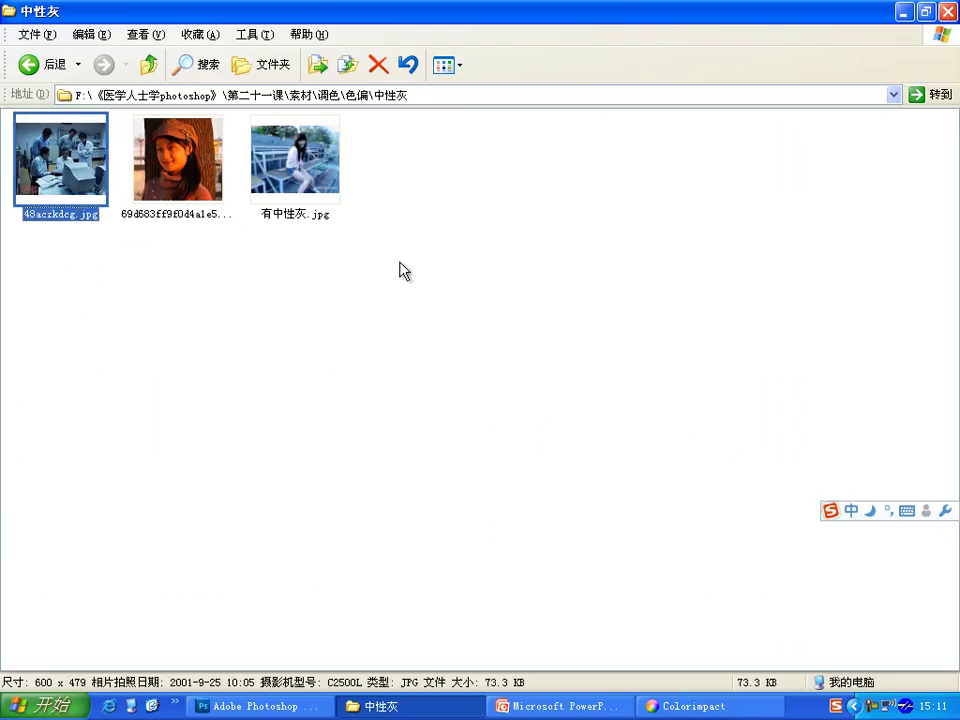
Check the four images in 严重色偏, then return to 调色 and select the 曲线 folder.
click(146, 65)
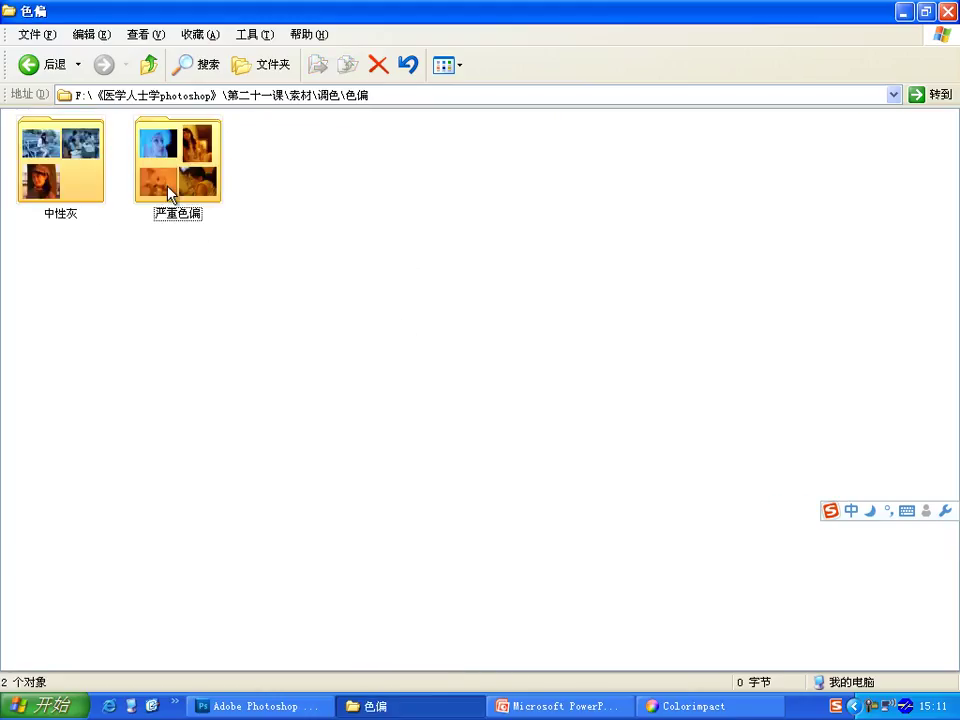
double_click(167, 192)
drag(481, 295, 45, 178)
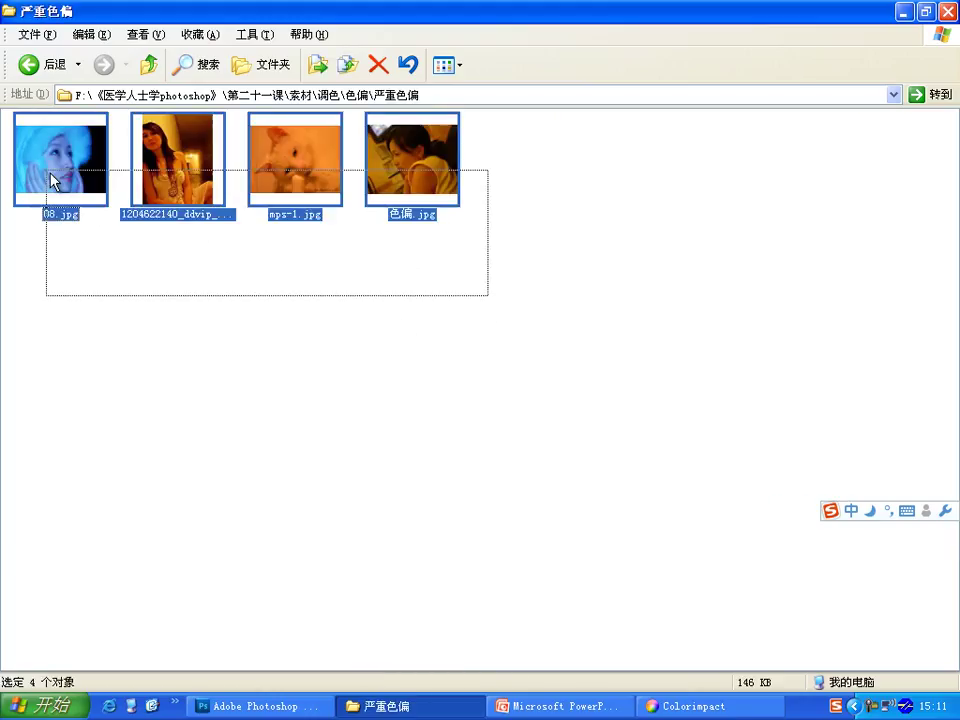
click(264, 315)
click(142, 70)
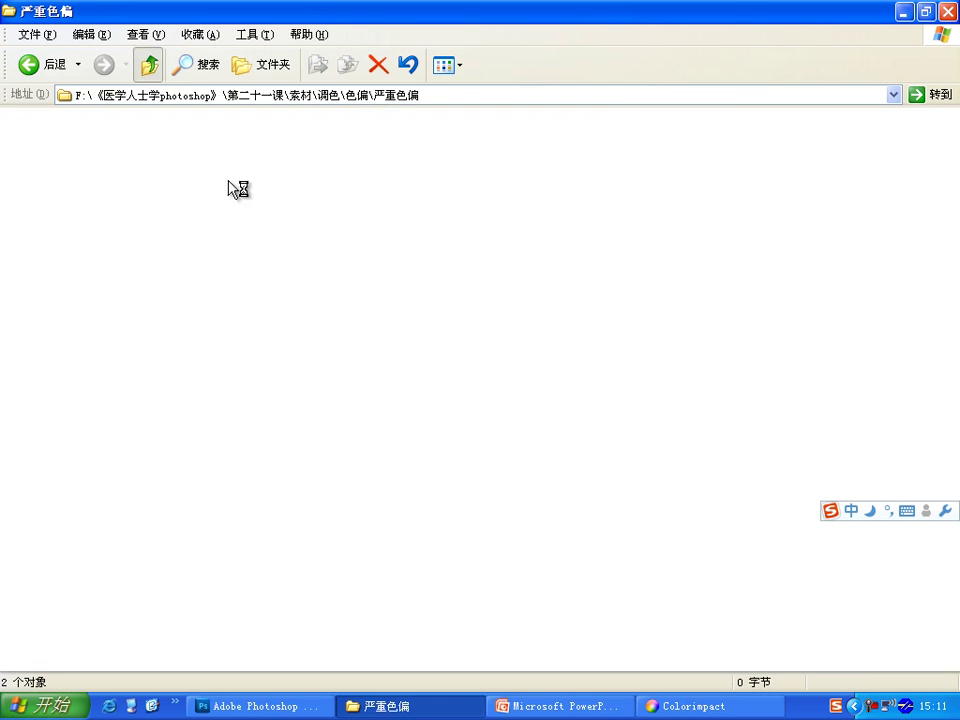
click(146, 68)
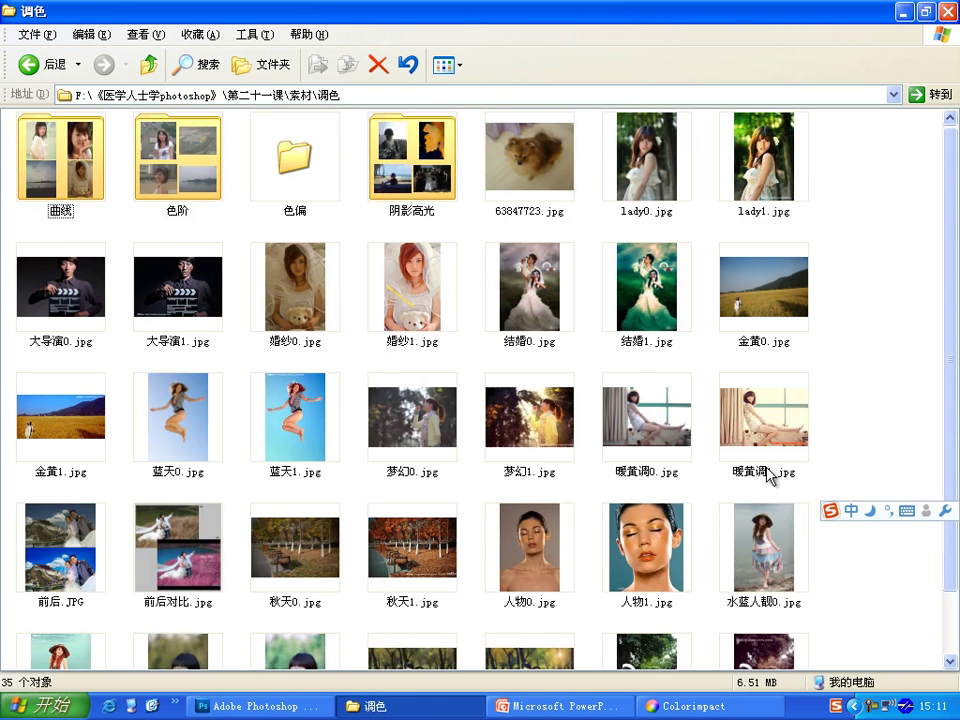
scroll(600, 380, down, 1)
scroll(392, 268, up, 2)
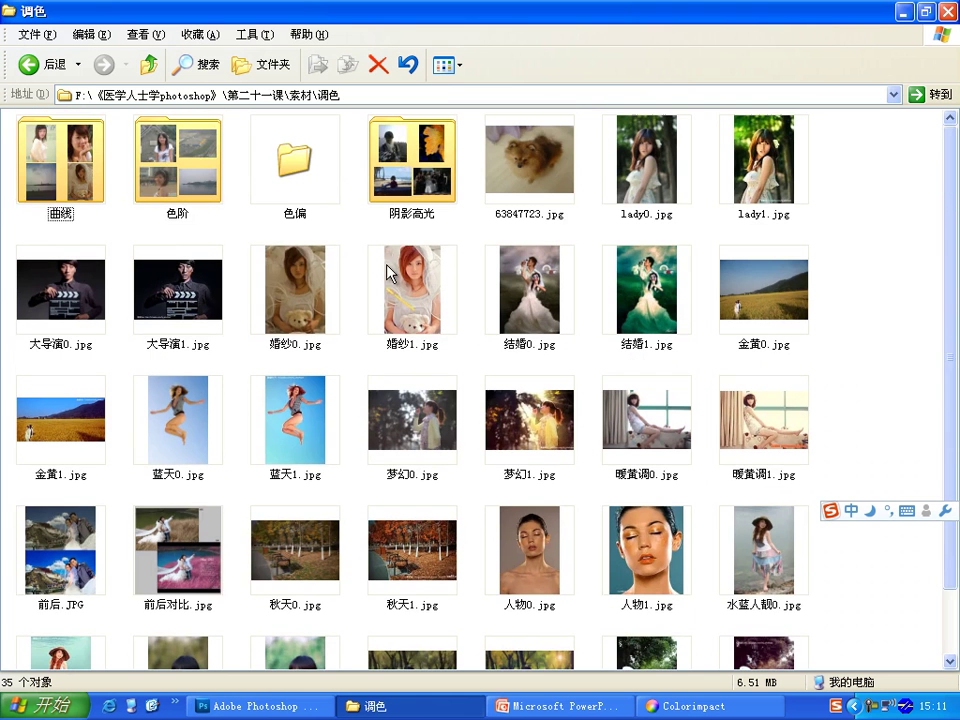
click(68, 196)
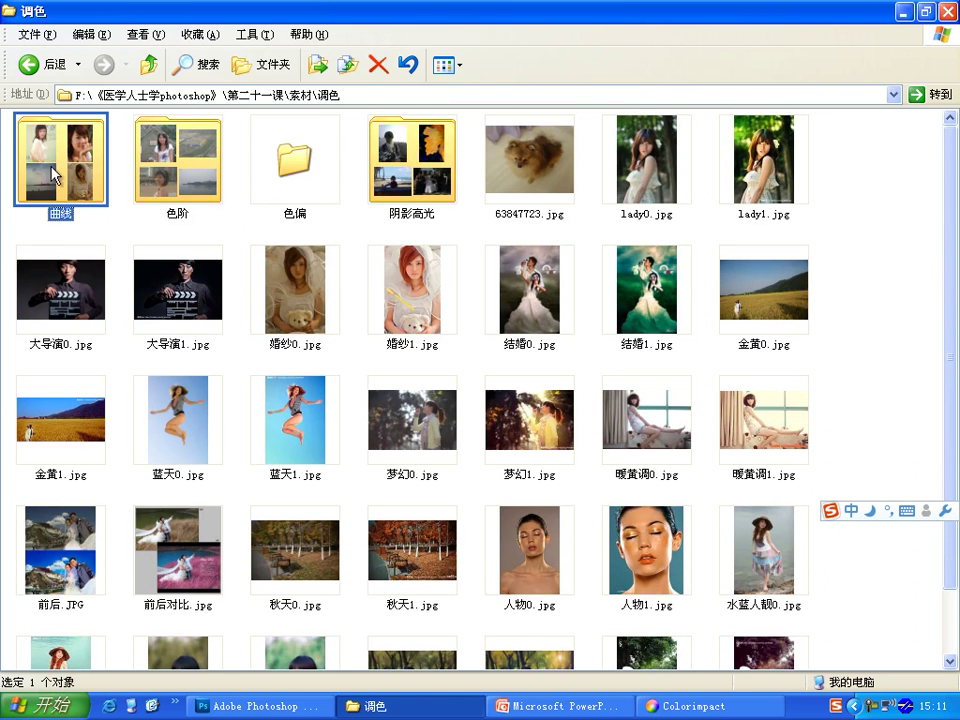
Open the 曲线 folder and drag 女孩.jpg into the Photoshop workspace.
double_click(38, 124)
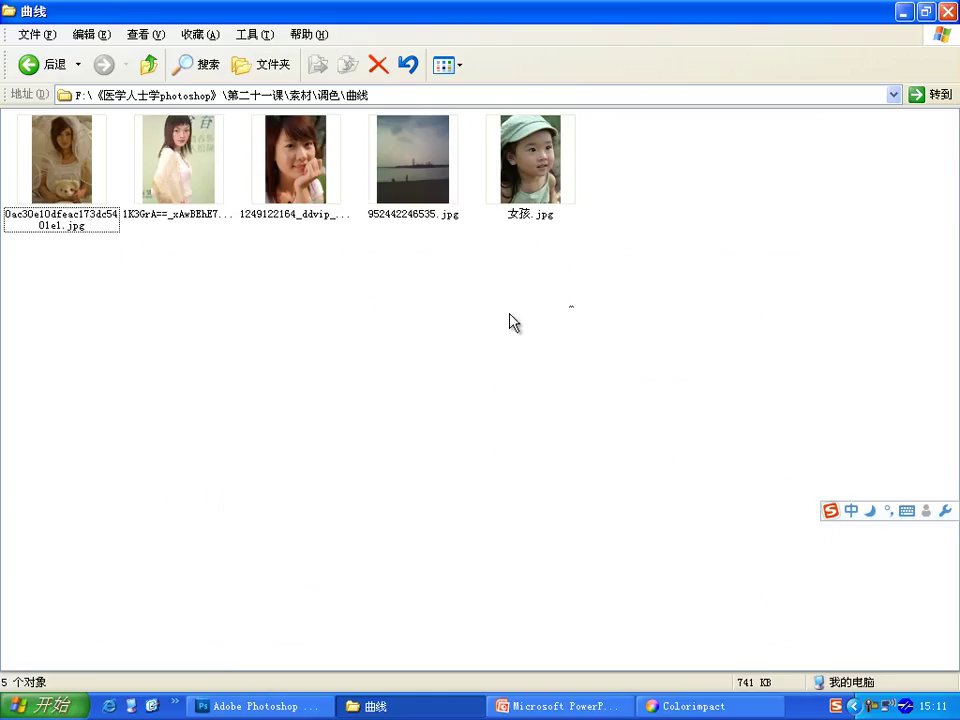
drag(572, 304, 416, 353)
click(258, 706)
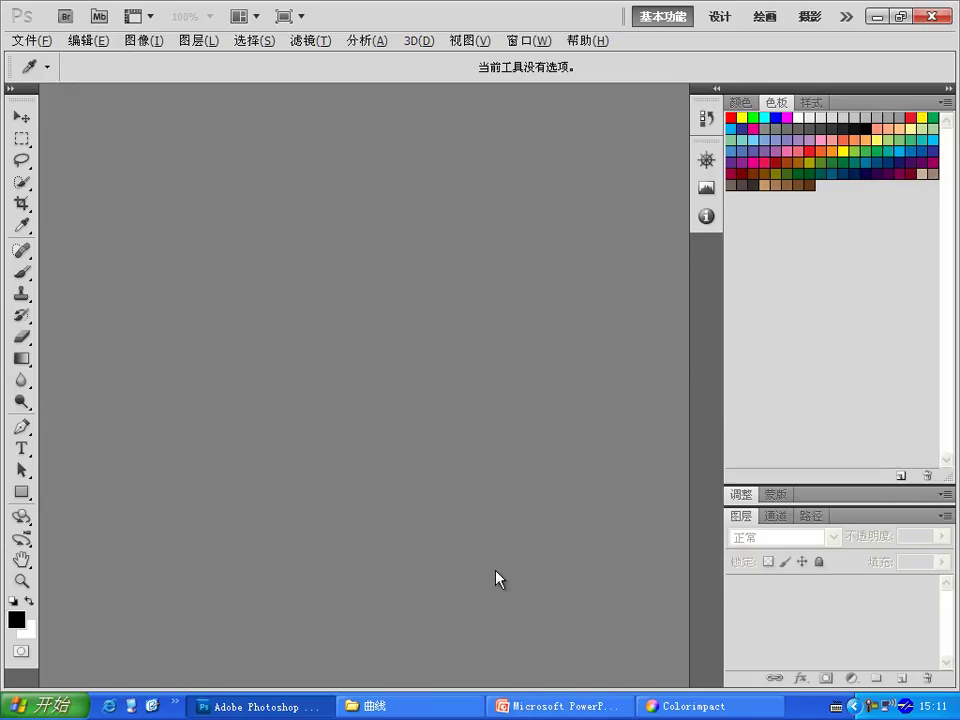
click(414, 710)
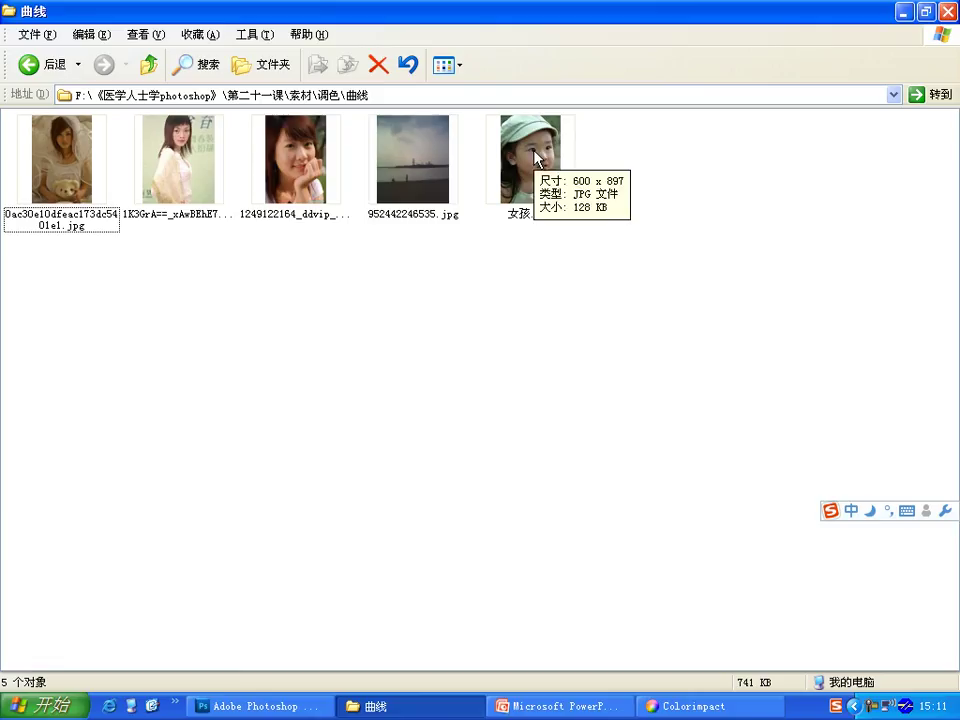
drag(537, 158, 335, 541)
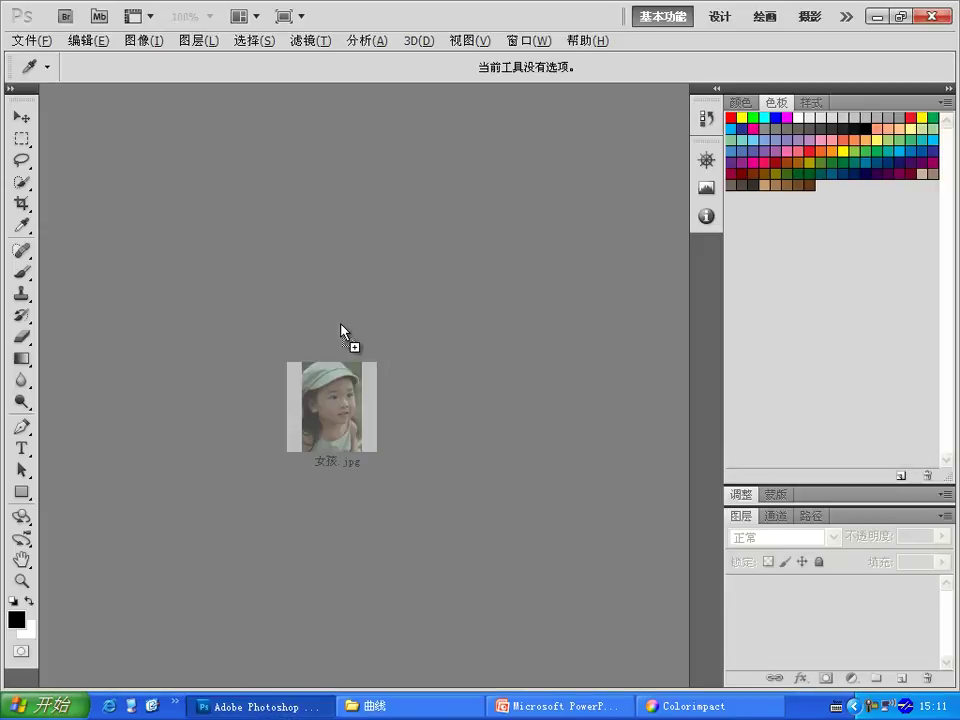
drag(335, 541, 393, 318)
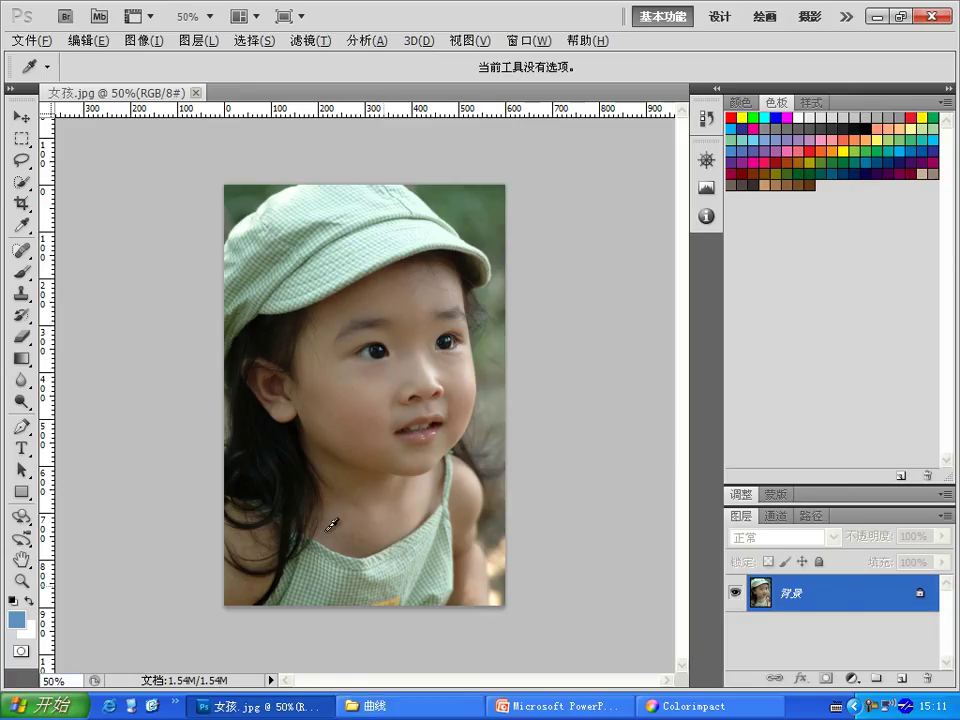
Add a 曲线 Curves layer and bend it up, then down to input 160, output 94.
click(851, 678)
click(899, 453)
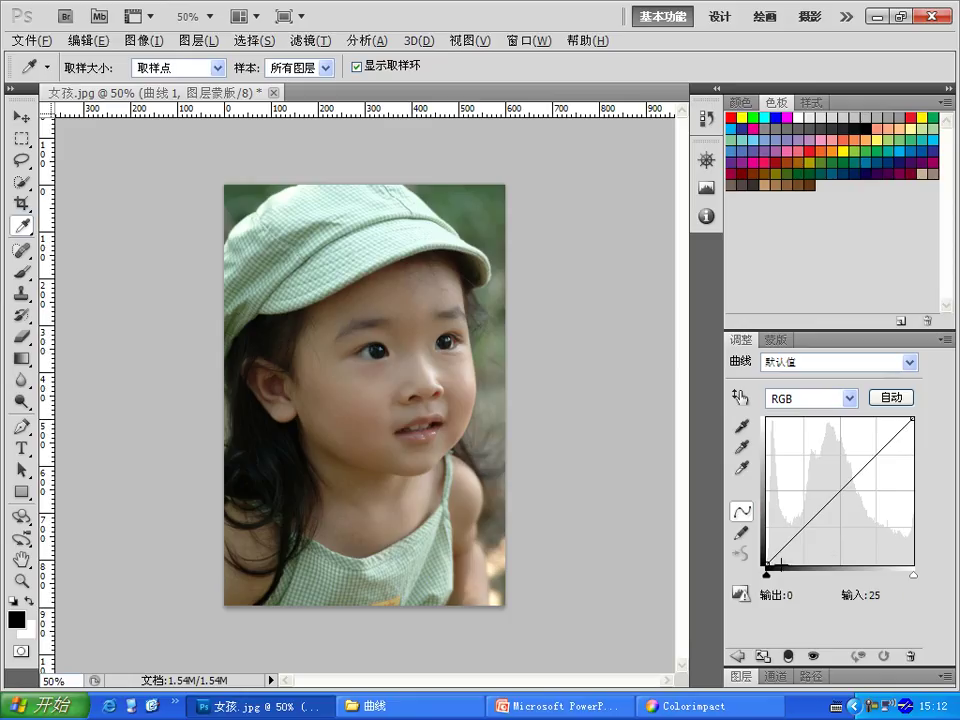
drag(829, 495, 806, 460)
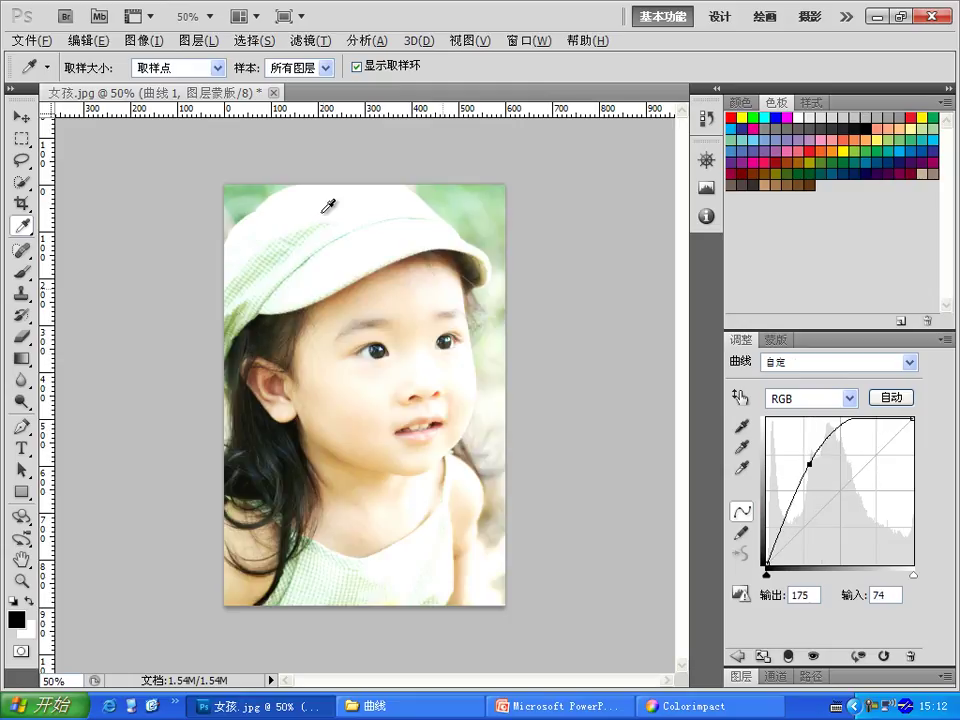
drag(809, 464, 858, 511)
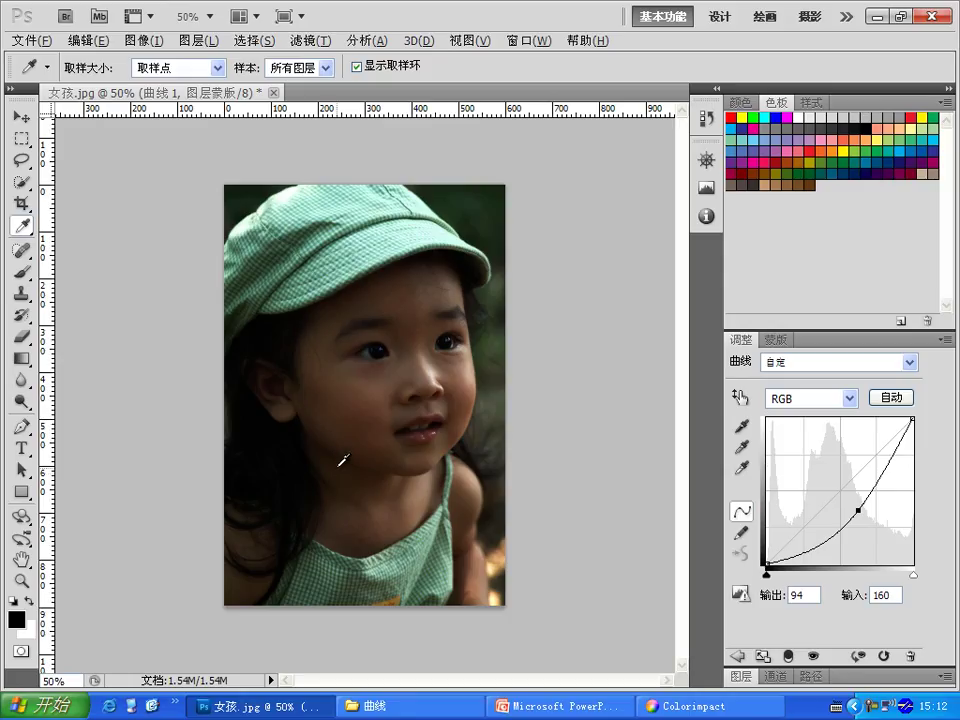
Glance at Image > Adjustments, then raise the curve point to input 122, output 171.
click(144, 41)
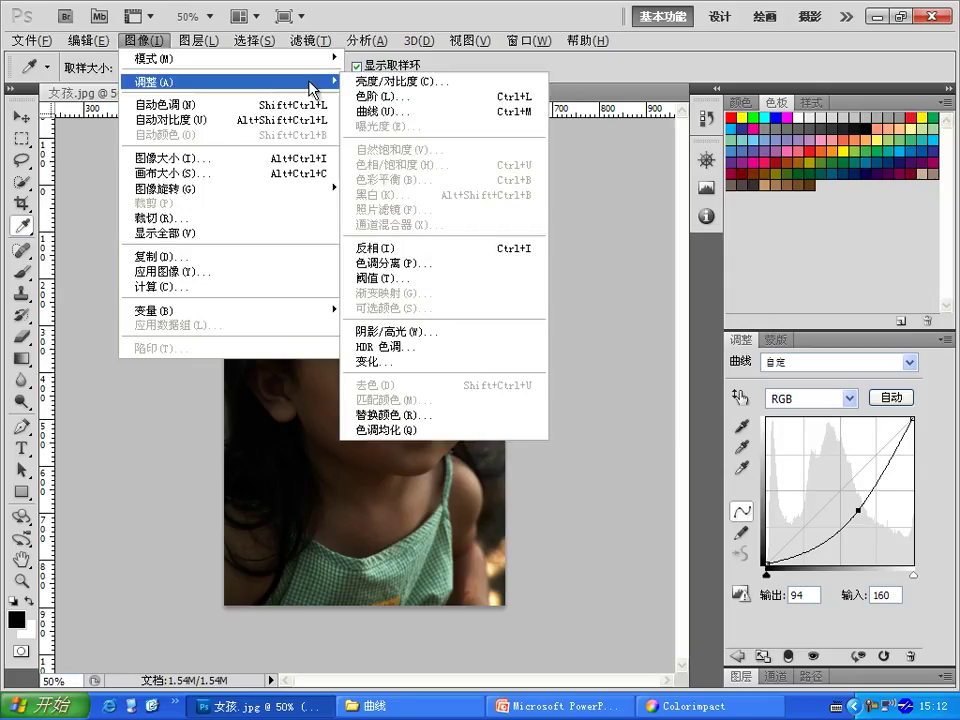
mouse_move(155, 81)
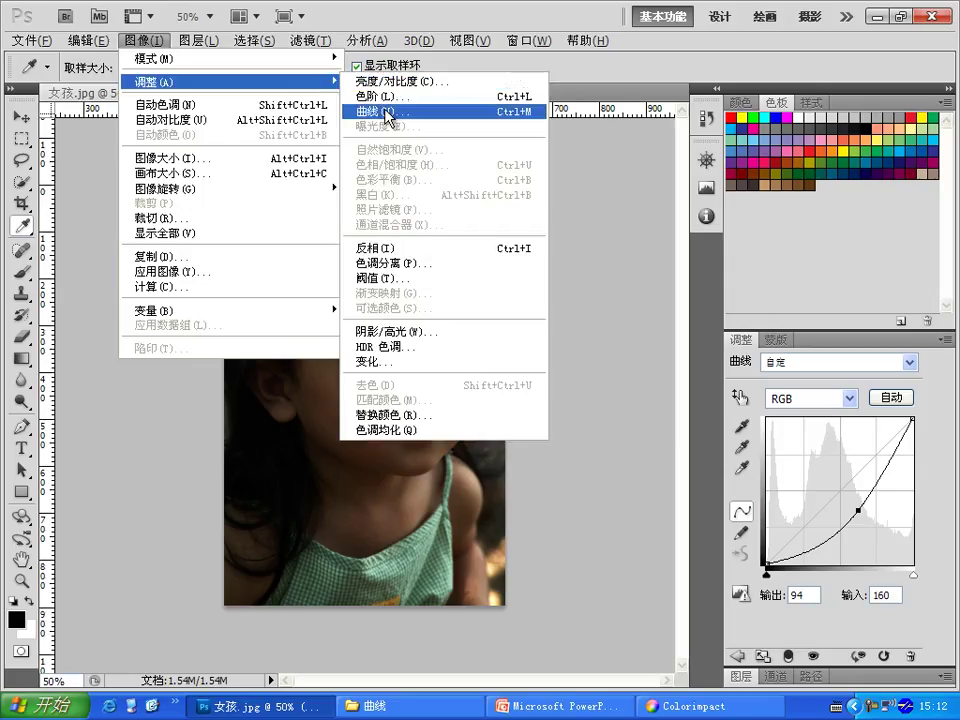
click(767, 340)
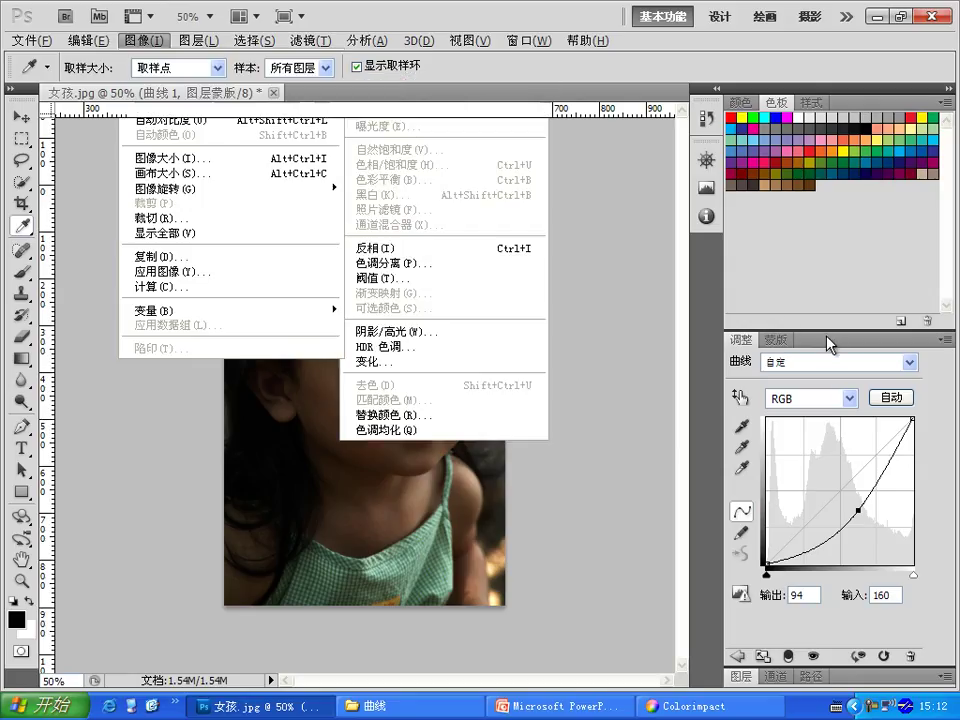
mouse_move(858, 511)
mouse_down()
mouse_move(816, 467)
mouse_move(855, 518)
mouse_move(832, 477)
mouse_move(859, 506)
mouse_move(827, 467)
mouse_move(855, 508)
mouse_move(836, 466)
mouse_up()
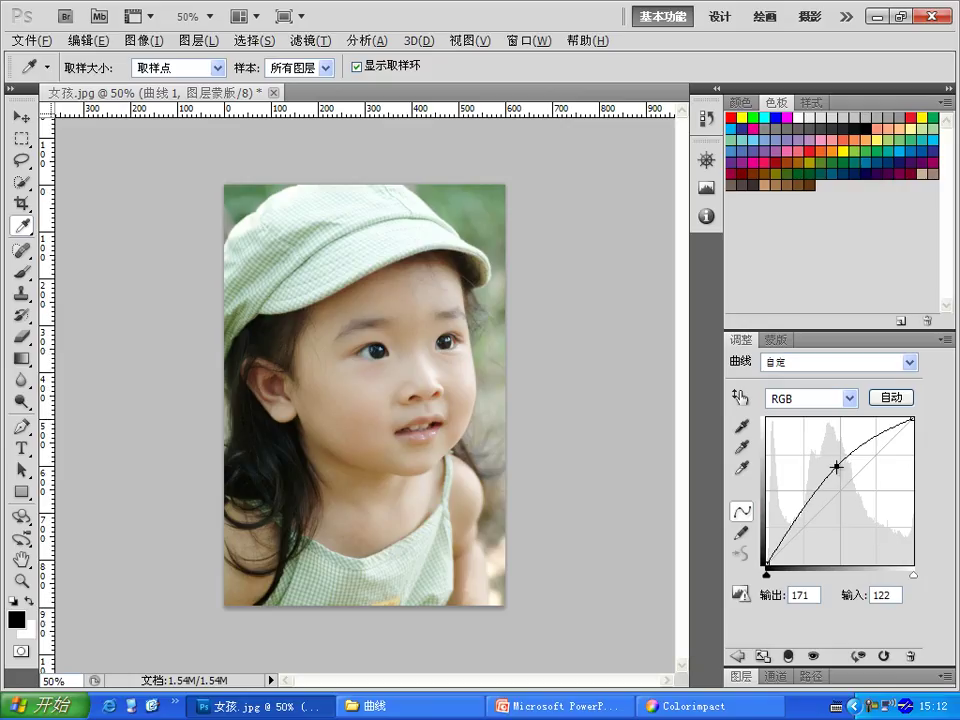
Push the curve very high, then reset it to one point at input 105, output 150.
drag(836, 466, 814, 407)
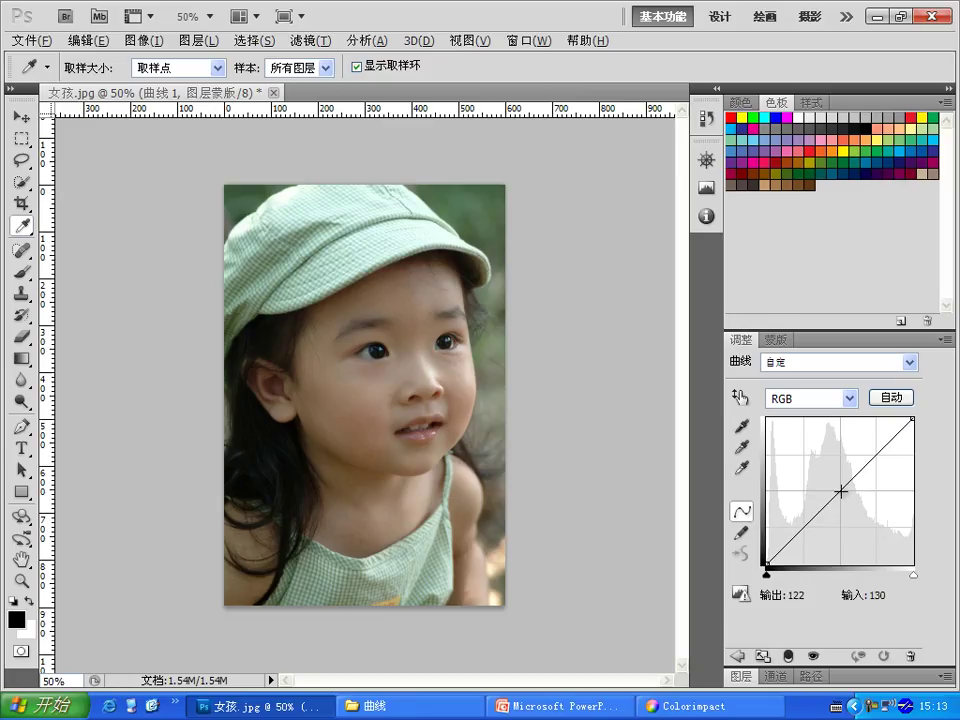
drag(837, 489, 828, 480)
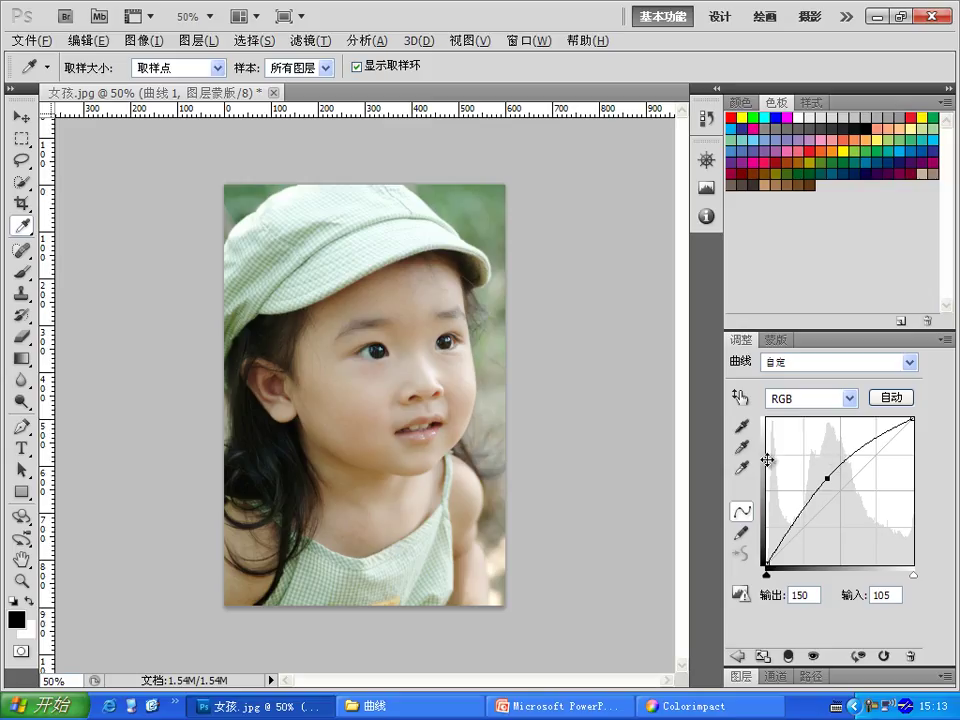
Drag the 曲线 1 point up and down to compare brighter and darker, ending at a straight diagonal.
drag(829, 477, 818, 472)
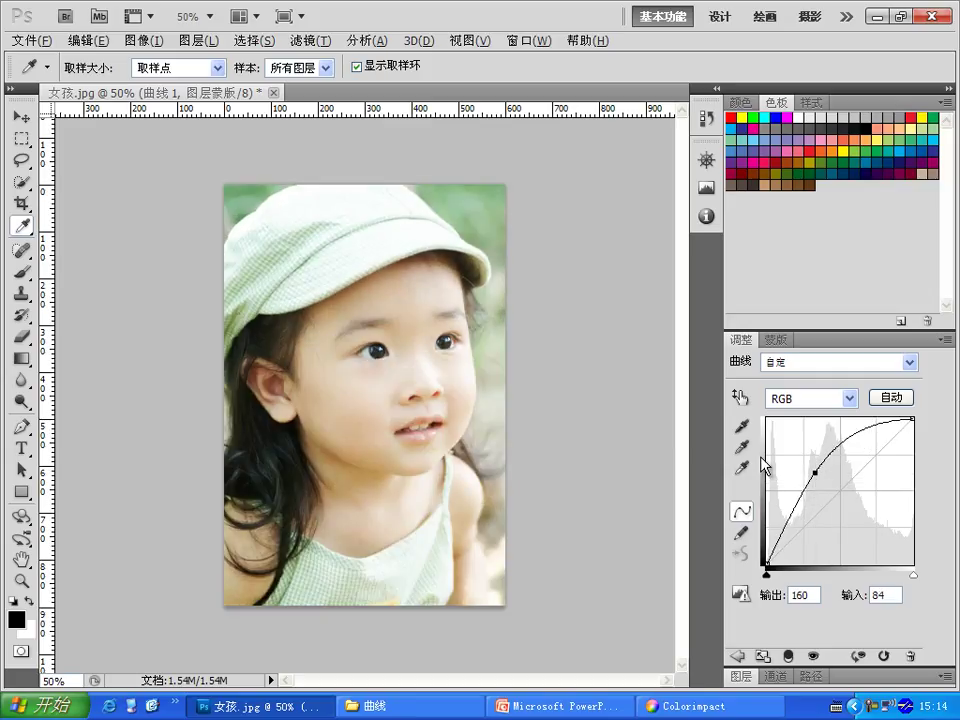
drag(818, 472, 839, 520)
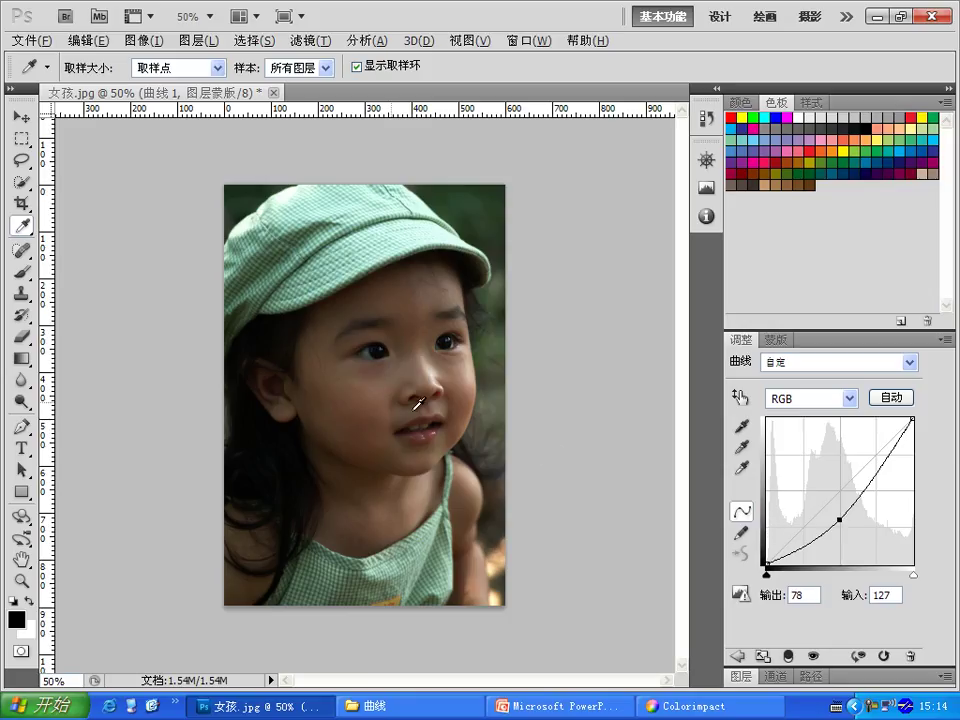
mouse_move(839, 520)
mouse_down()
mouse_move(813, 467)
mouse_move(797, 374)
mouse_up()
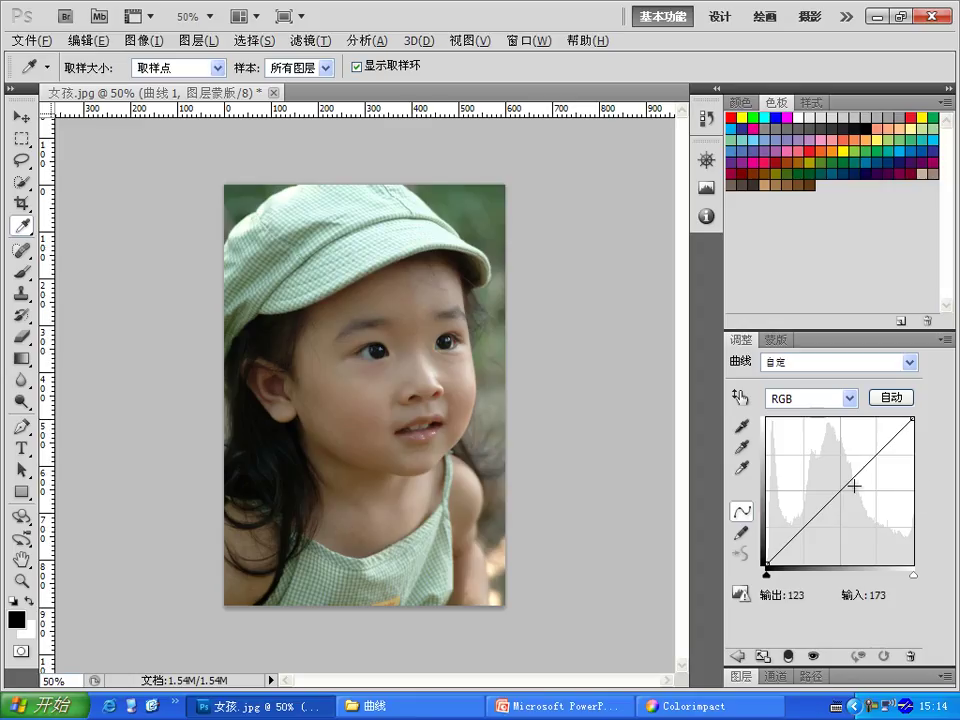
mouse_move(855, 486)
mouse_down()
mouse_move(835, 460)
mouse_move(857, 494)
mouse_move(928, 491)
mouse_up()
Test the on-image curve tool on the girl photo, then remove the test point so 曲线 1 stays straight.
click(741, 398)
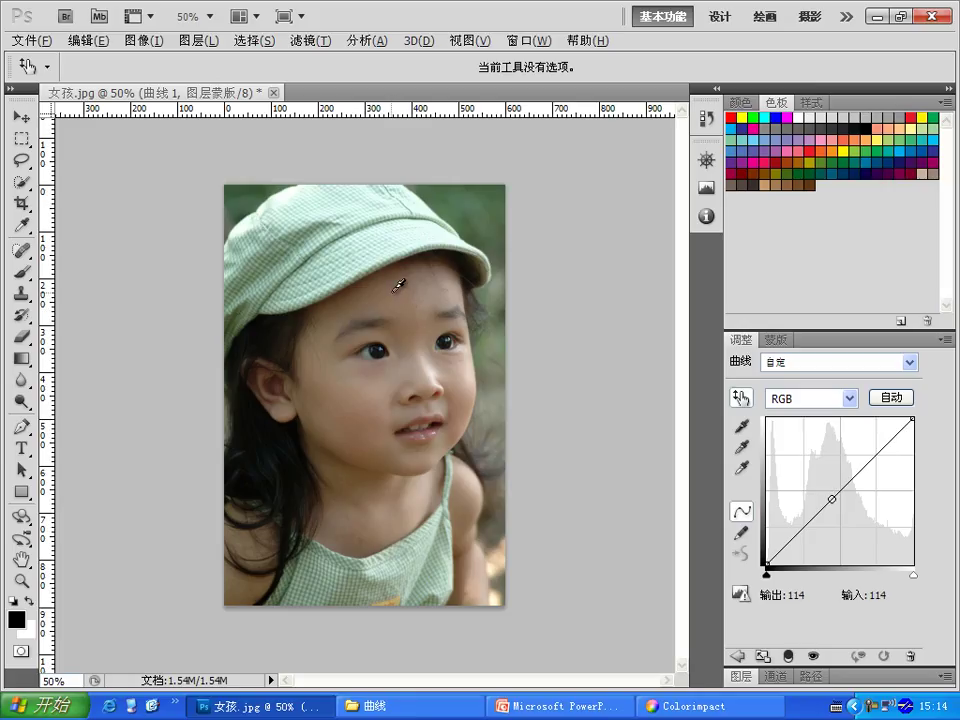
click(836, 494)
click(392, 285)
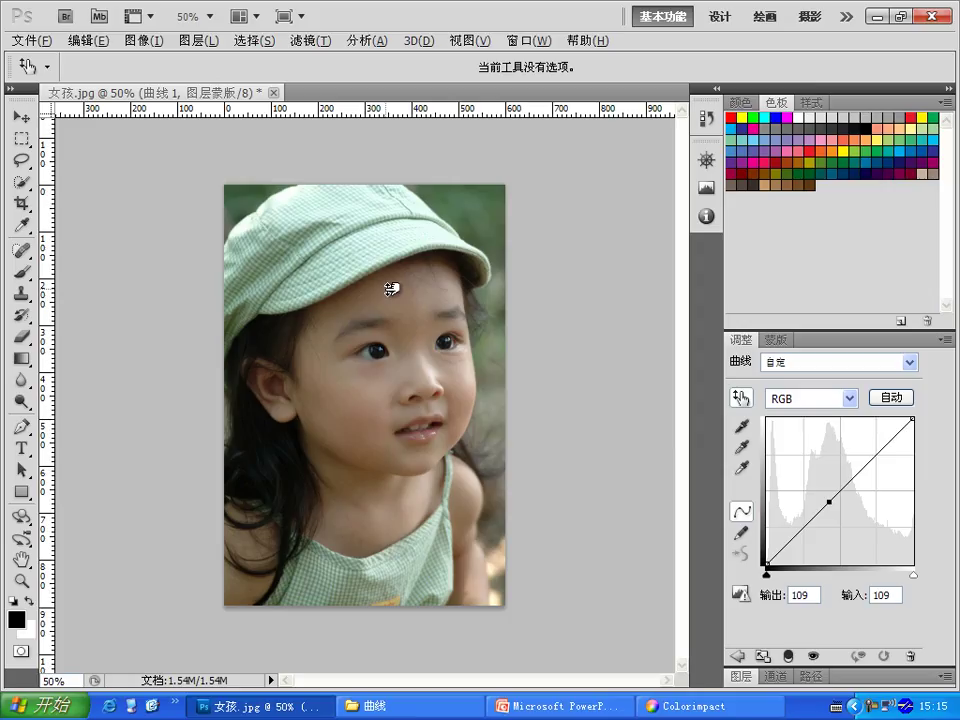
mouse_move(392, 289)
mouse_down()
mouse_move(370, 247)
mouse_move(377, 240)
mouse_move(369, 264)
mouse_move(368, 238)
mouse_move(392, 279)
mouse_move(381, 236)
mouse_move(399, 284)
mouse_move(381, 253)
mouse_move(390, 336)
mouse_move(388, 270)
mouse_move(399, 317)
mouse_move(397, 331)
mouse_move(379, 253)
mouse_move(379, 294)
mouse_move(384, 286)
mouse_up()
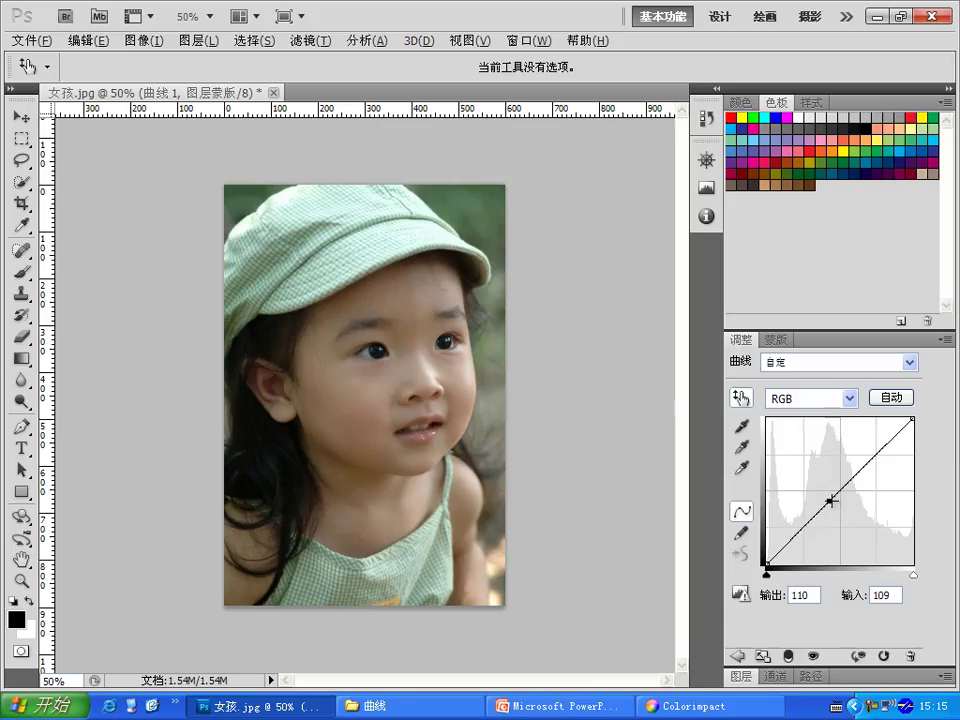
drag(831, 501, 743, 458)
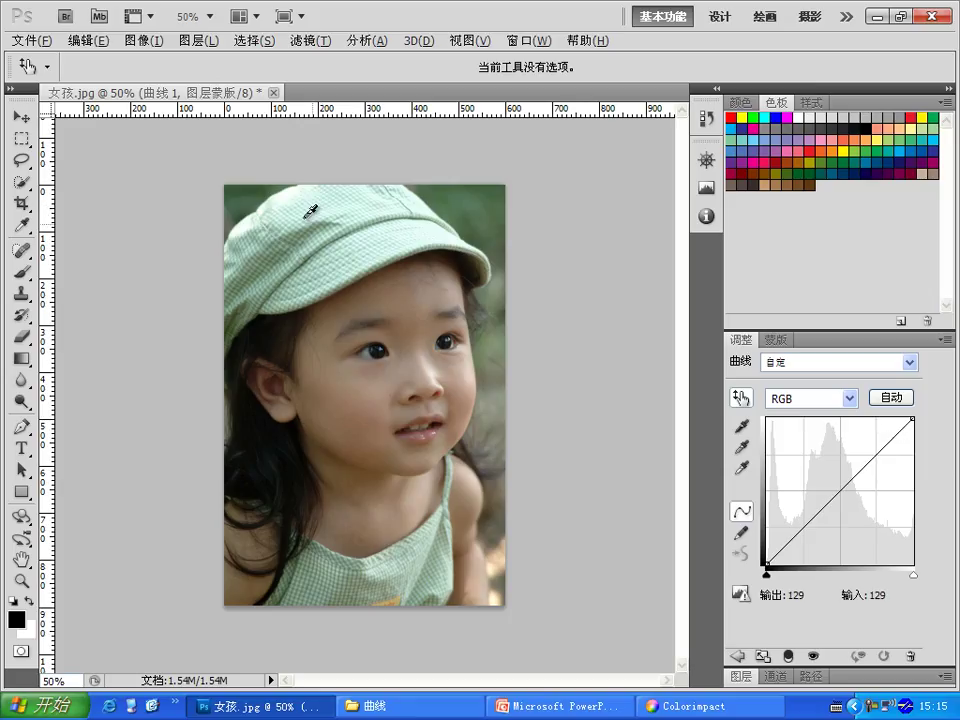
Lift the hat highlights and lower the hair shadows to give 曲线 1 an S-shape, with the shadow point at input 31, output 27.
click(312, 209)
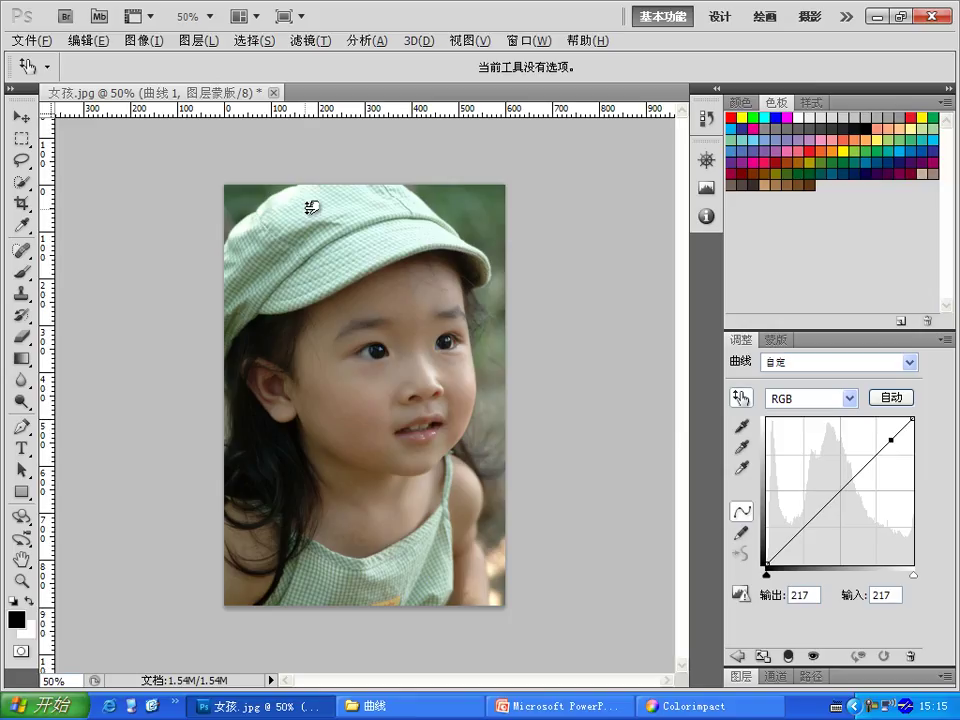
drag(312, 209, 297, 181)
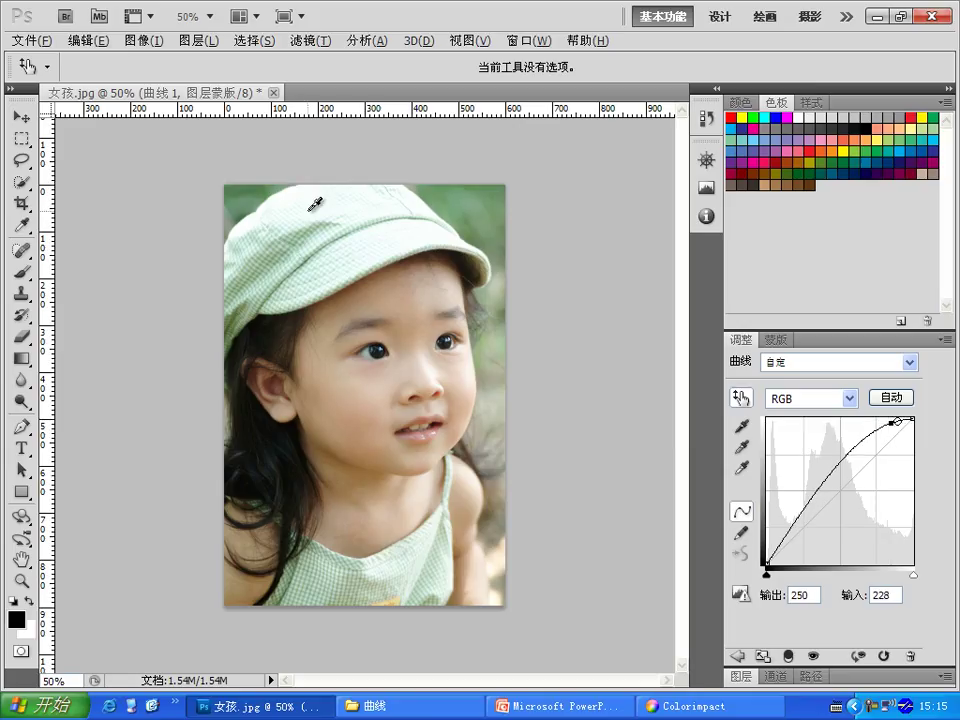
click(288, 342)
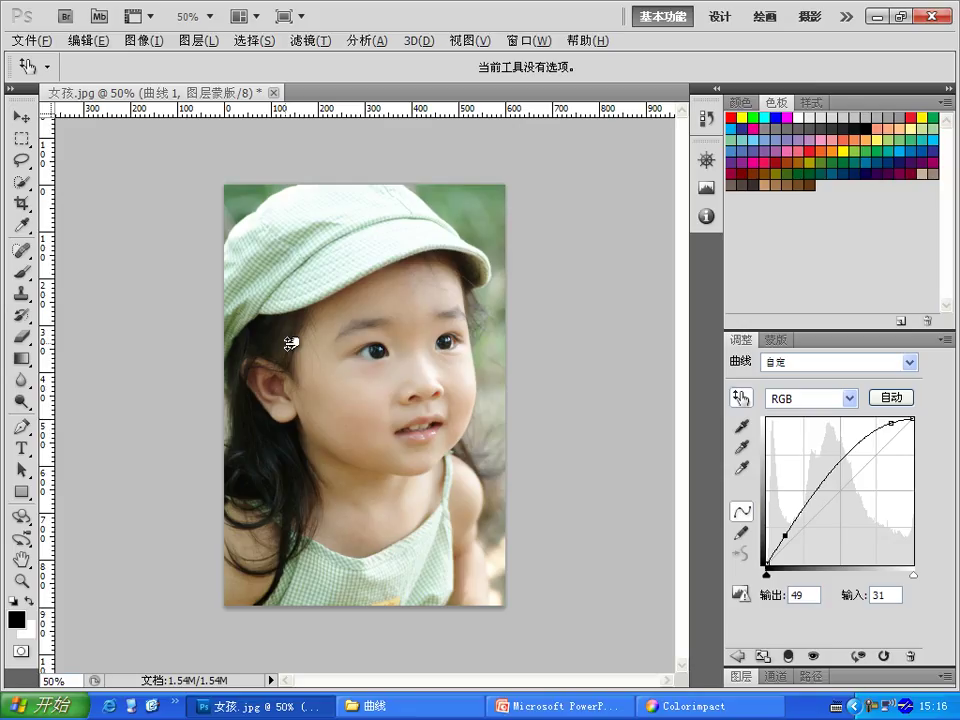
mouse_move(290, 343)
mouse_down()
mouse_move(301, 376)
mouse_move(291, 336)
mouse_move(294, 364)
mouse_up()
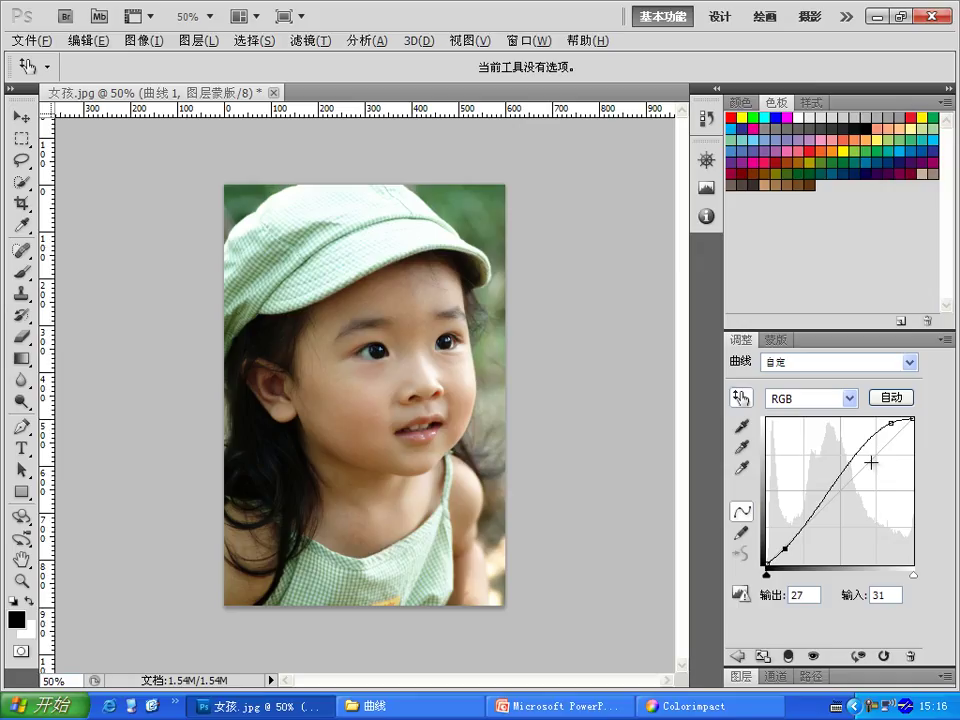
click(740, 677)
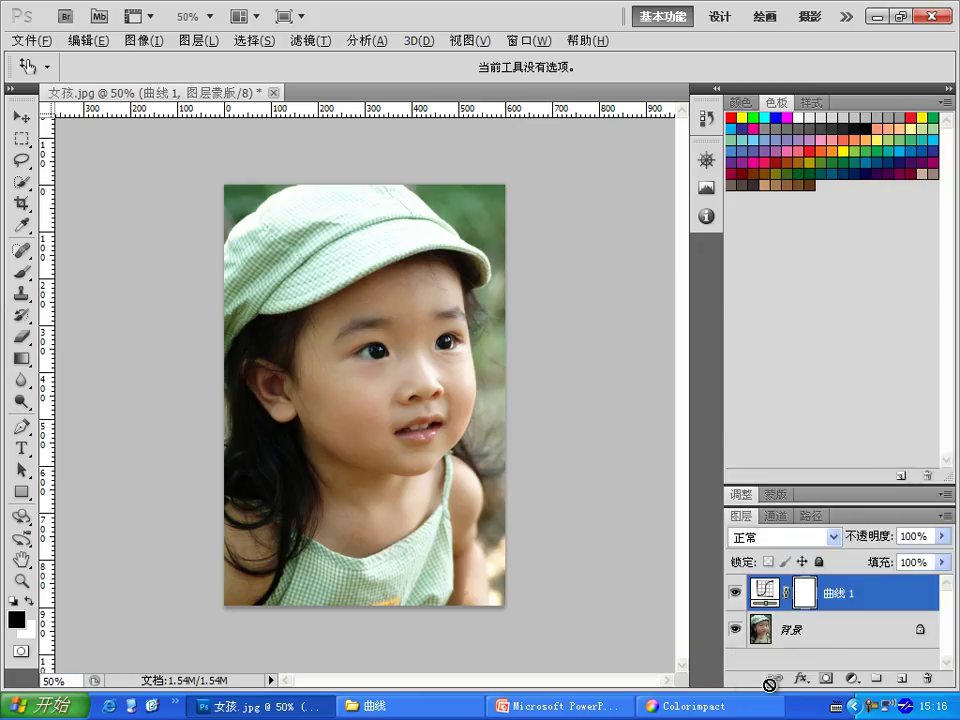
click(735, 595)
click(735, 595)
click(735, 595)
click(735, 595)
click(735, 595)
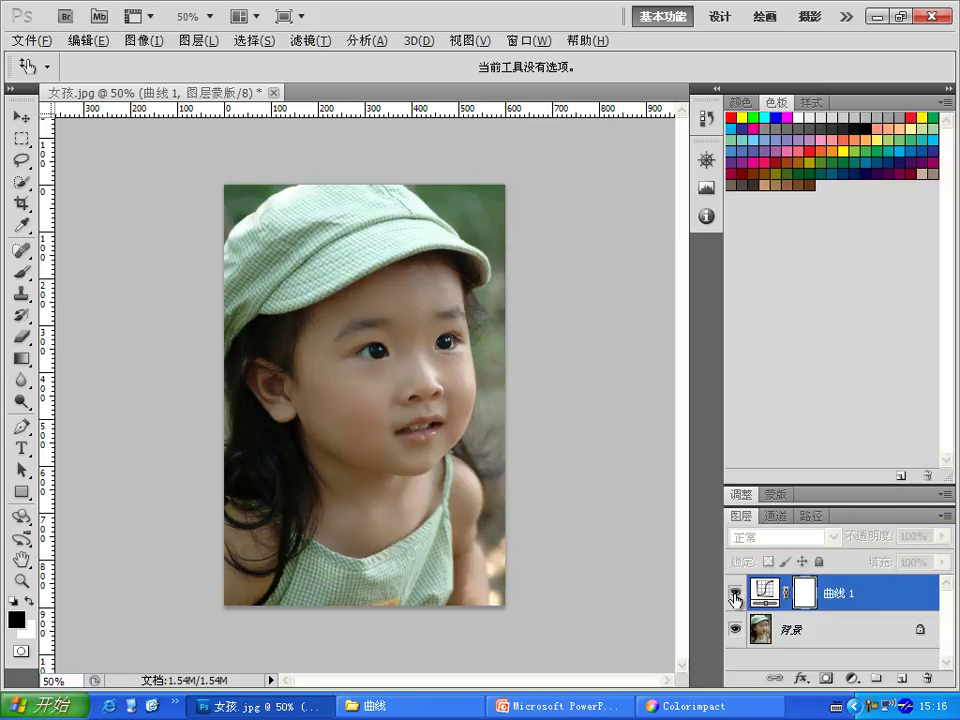
click(735, 595)
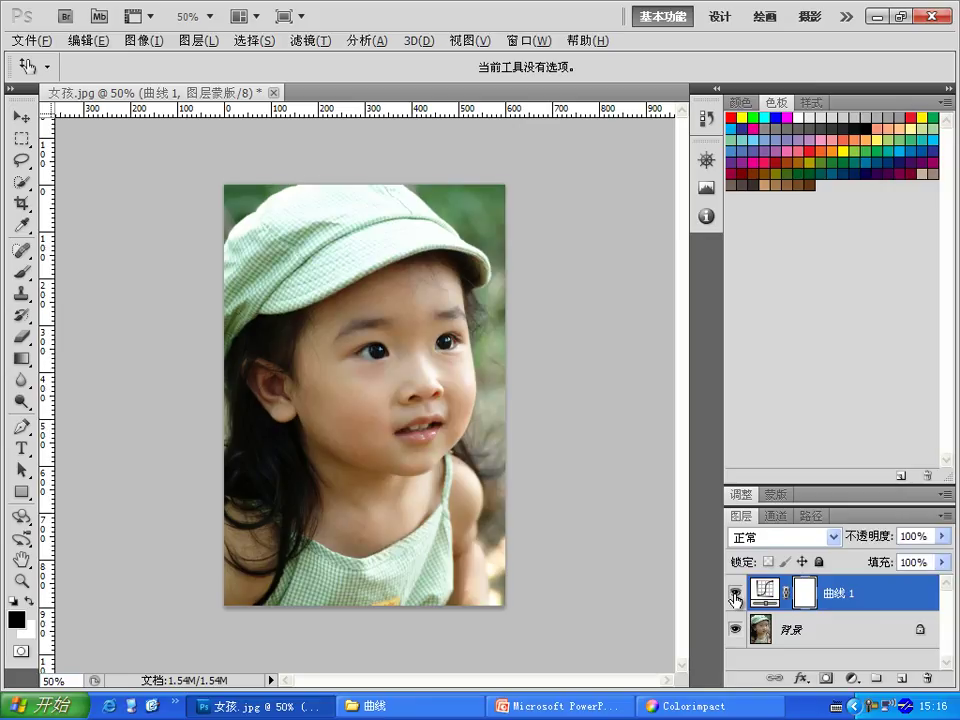
click(735, 595)
click(735, 595)
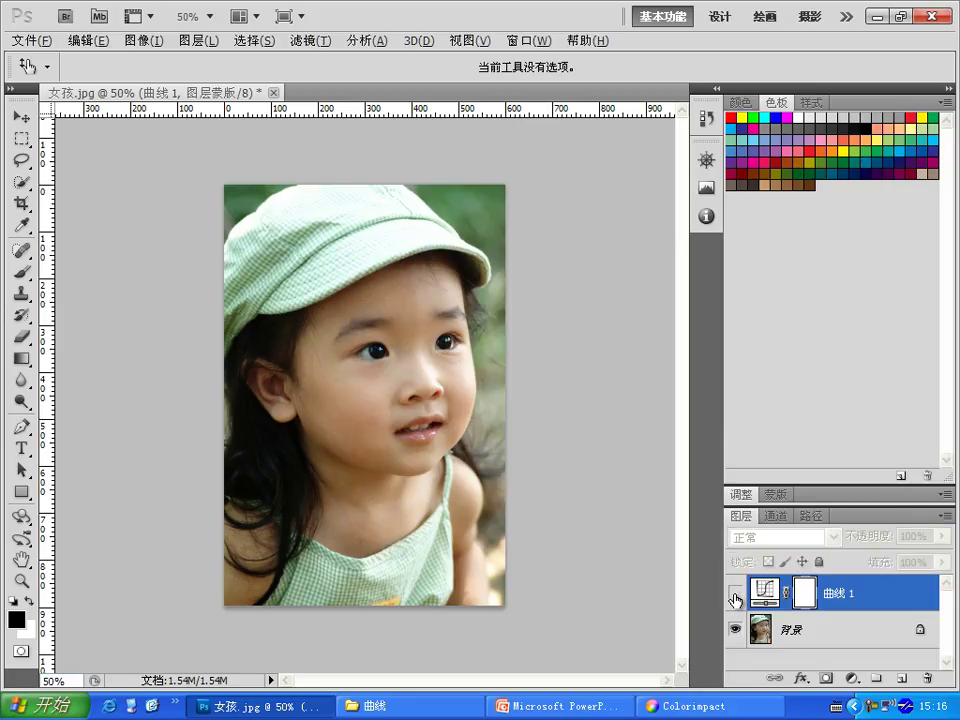
click(735, 597)
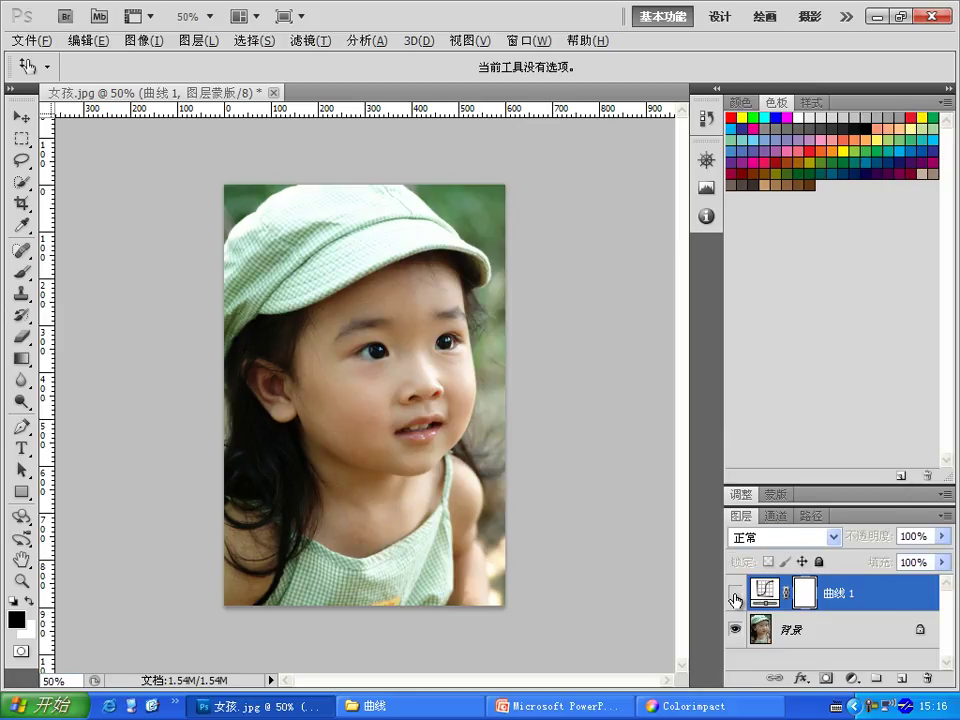
click(735, 597)
click(735, 597)
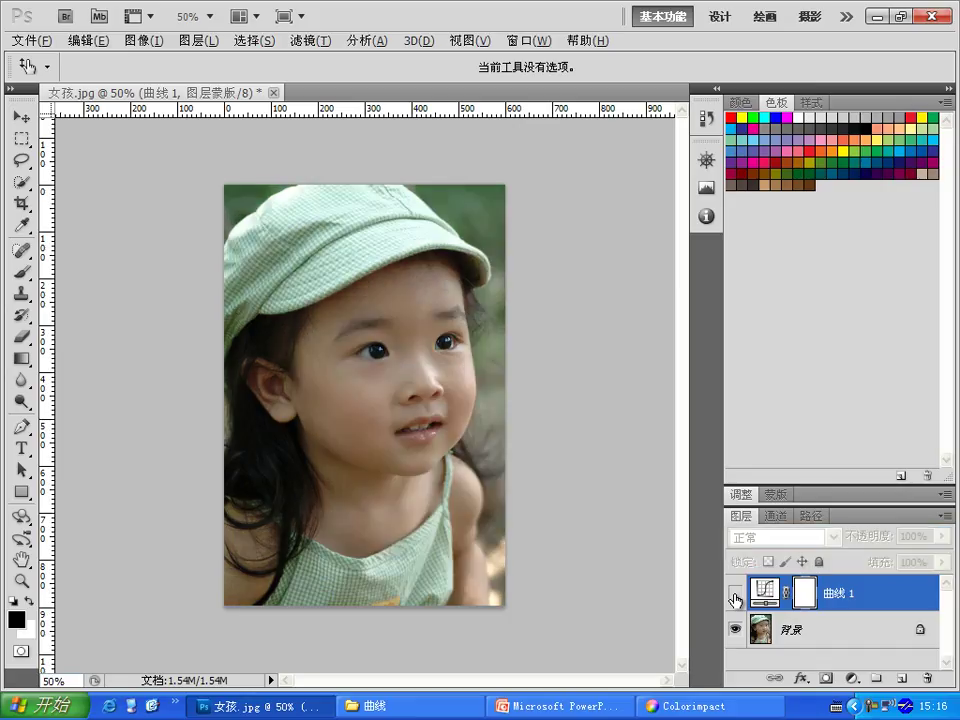
click(735, 597)
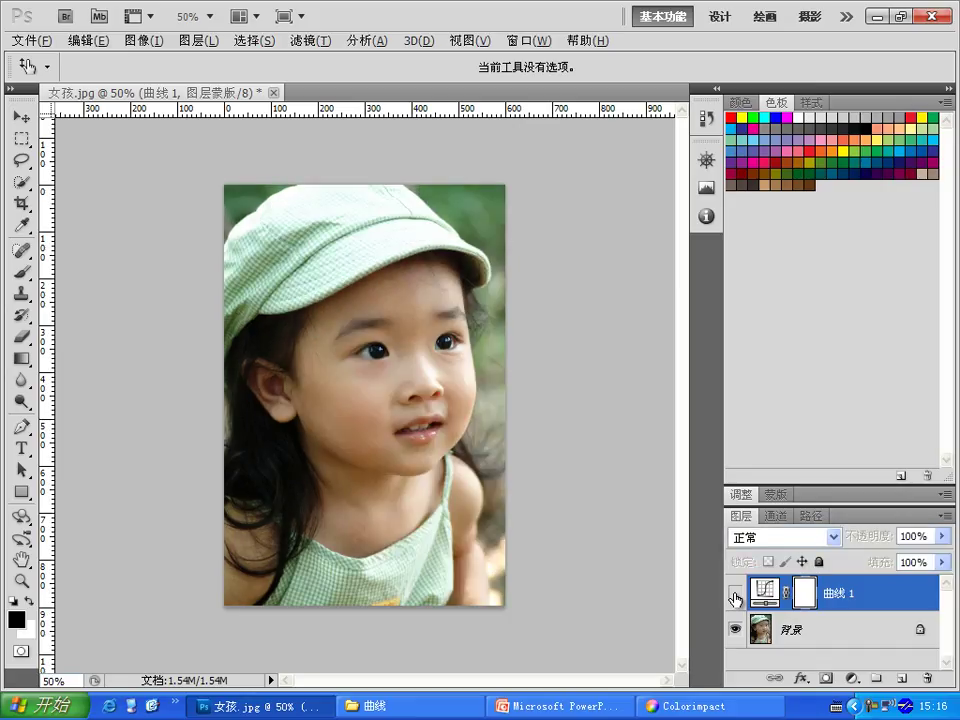
click(735, 597)
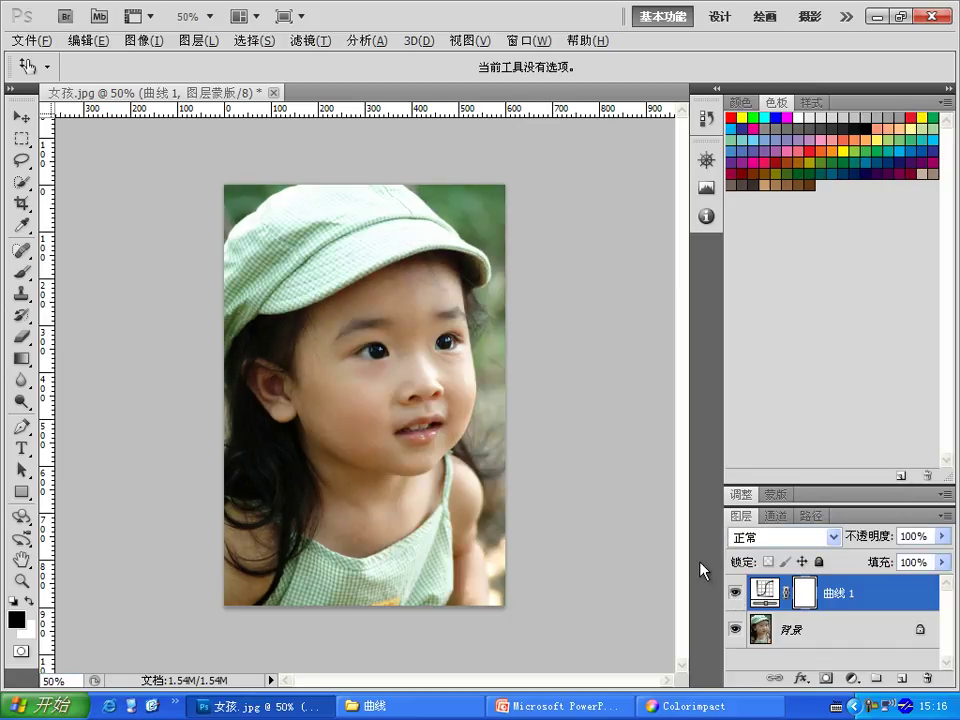
click(737, 595)
click(707, 215)
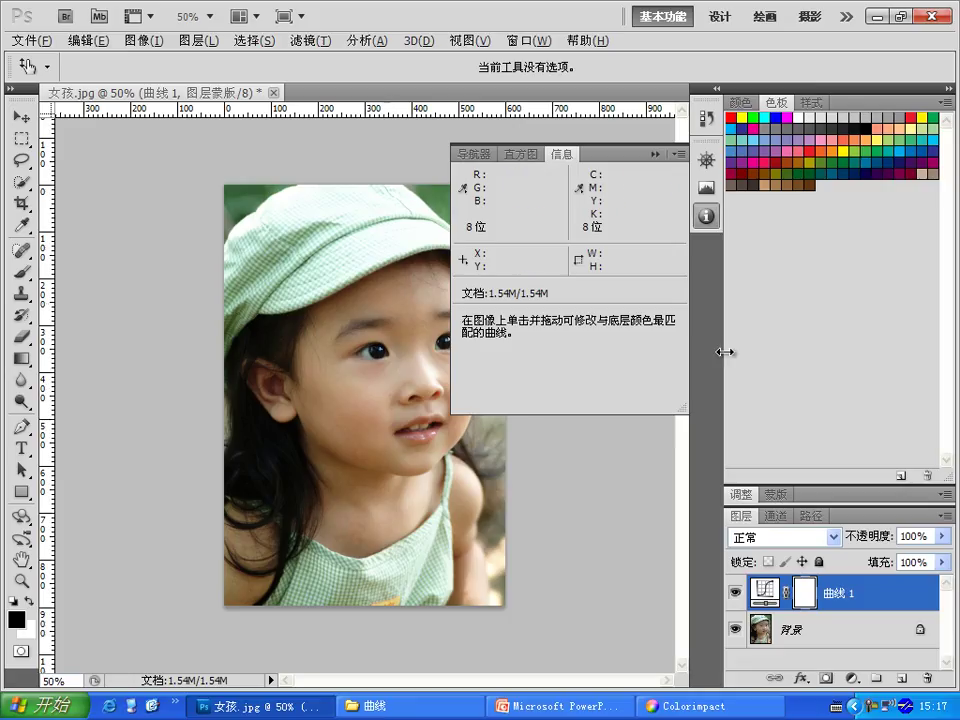
click(530, 158)
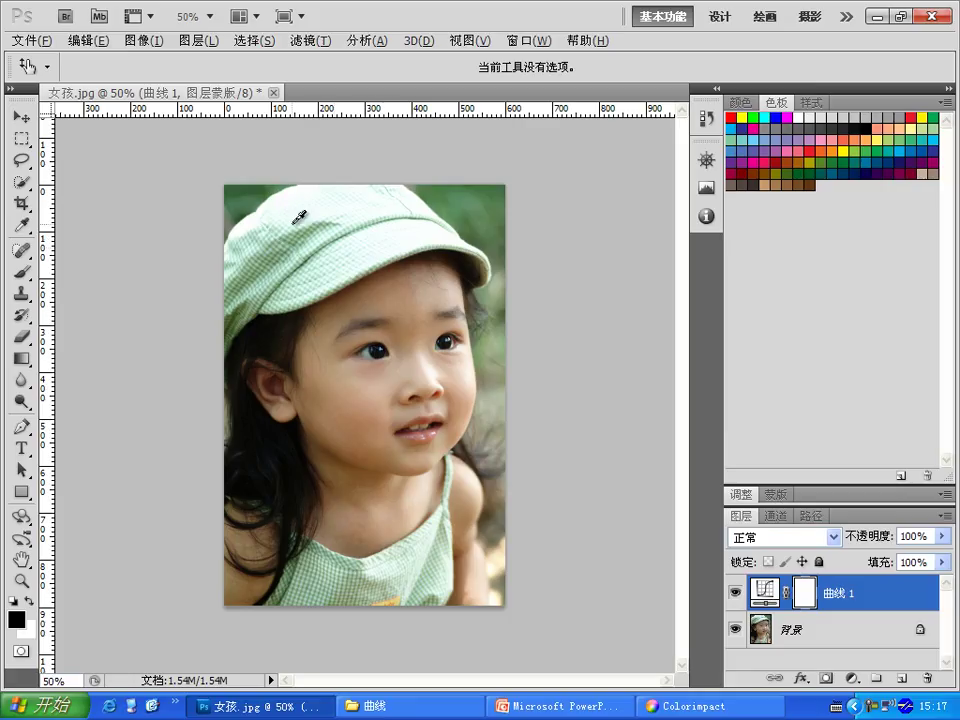
click(852, 679)
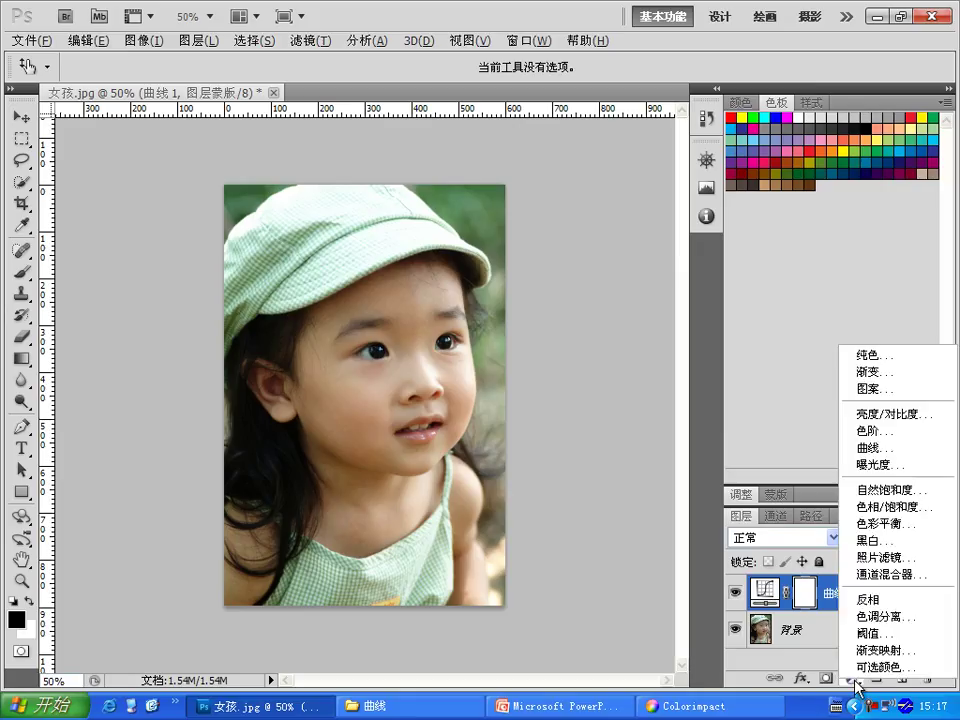
Add a second Curves layer, 曲线 2, set to the 蓝 (Blue) channel with its curve left straight.
click(868, 448)
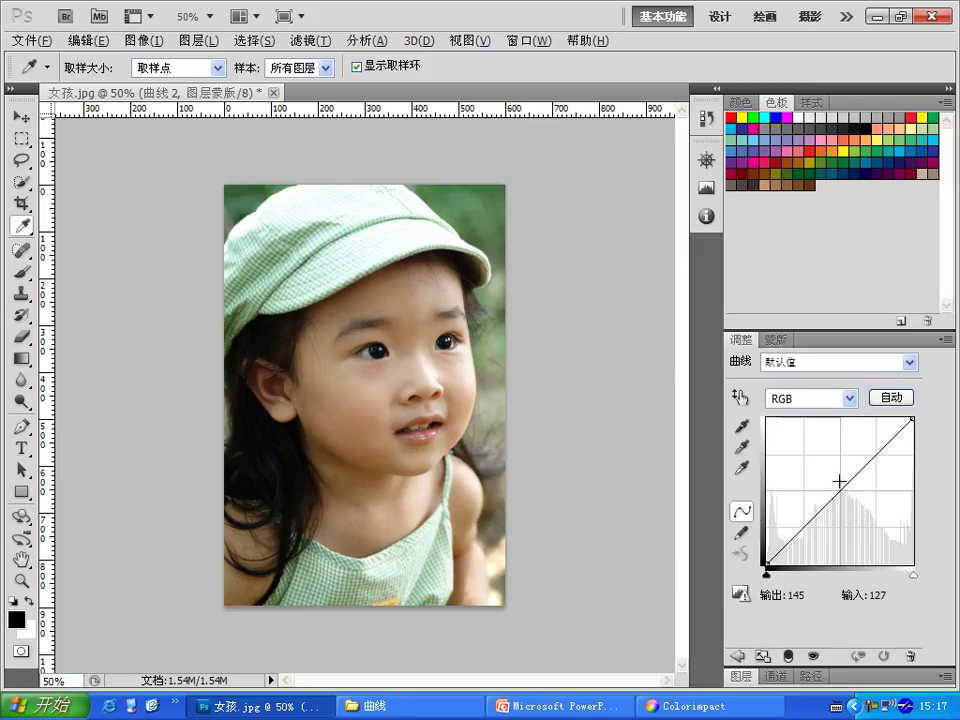
click(741, 677)
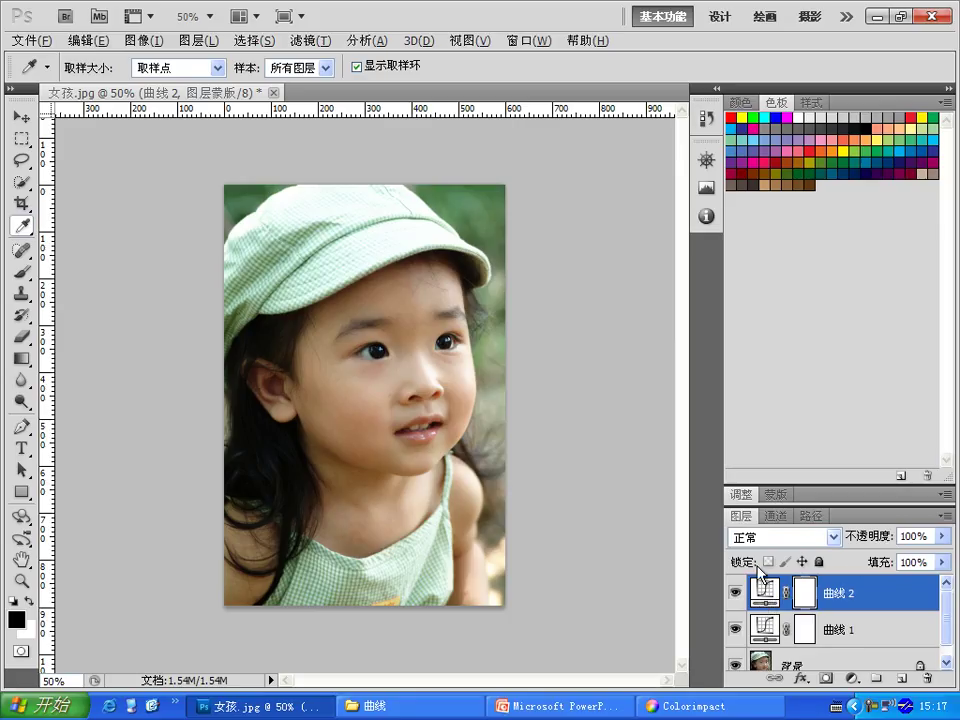
double_click(762, 603)
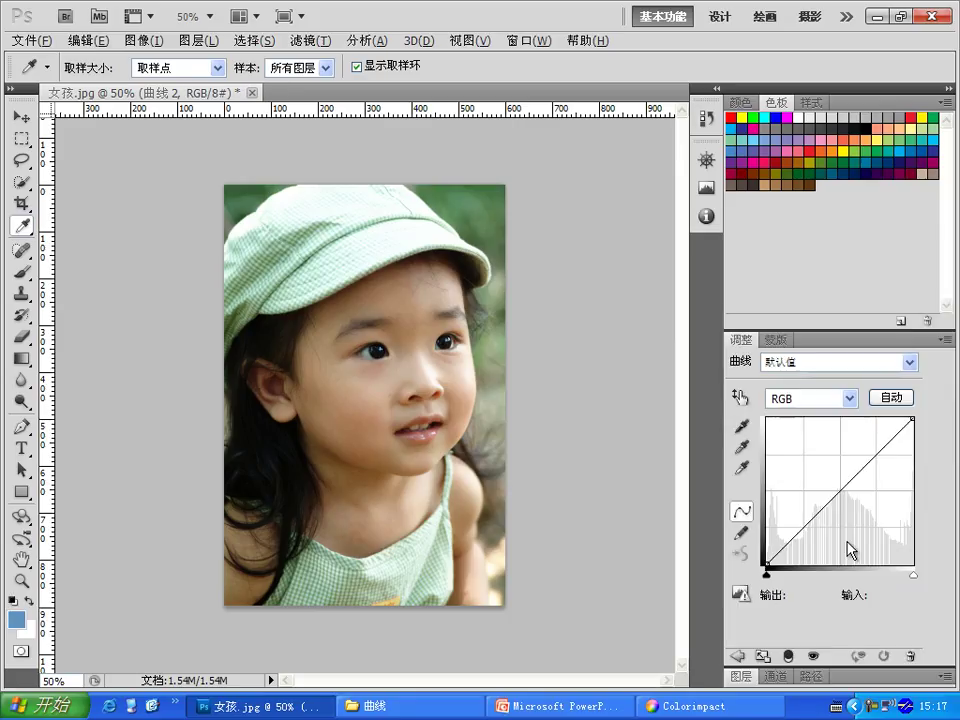
click(805, 404)
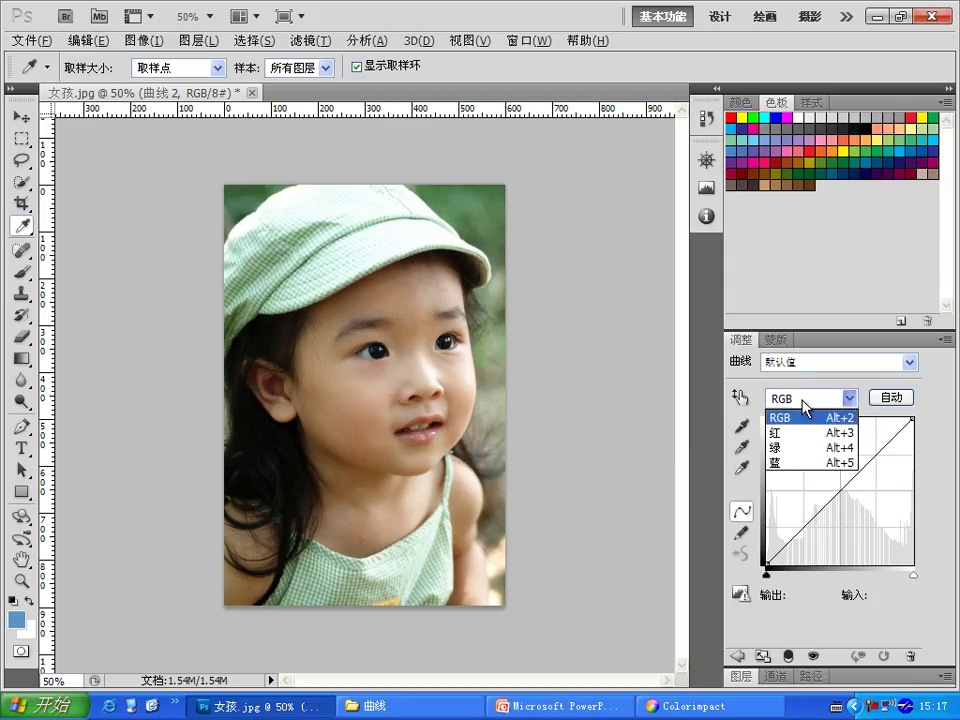
click(797, 465)
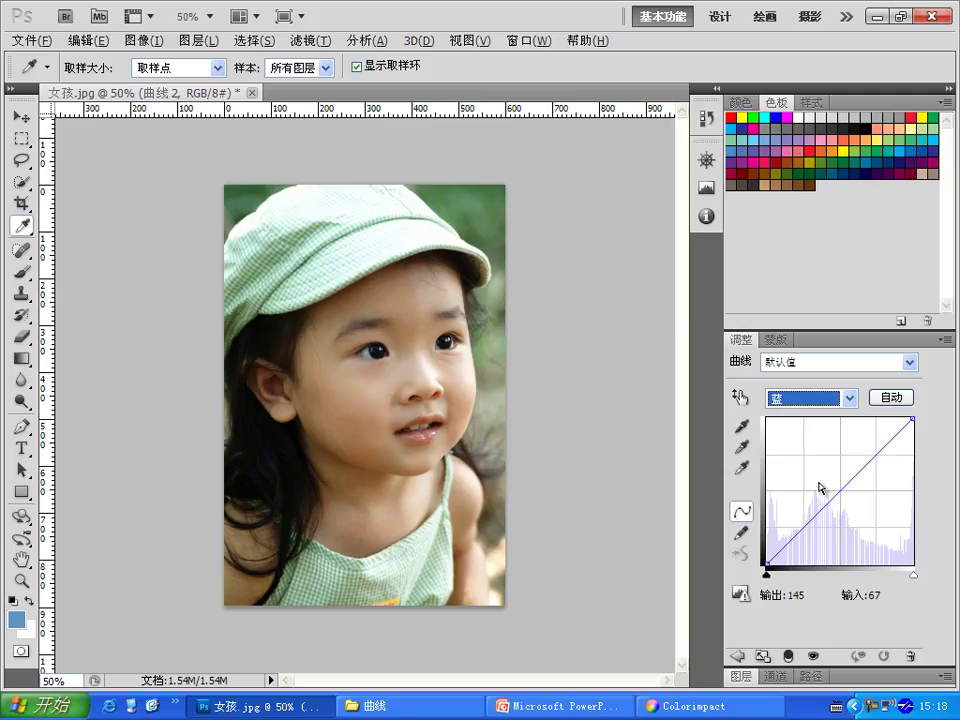
drag(819, 487, 791, 451)
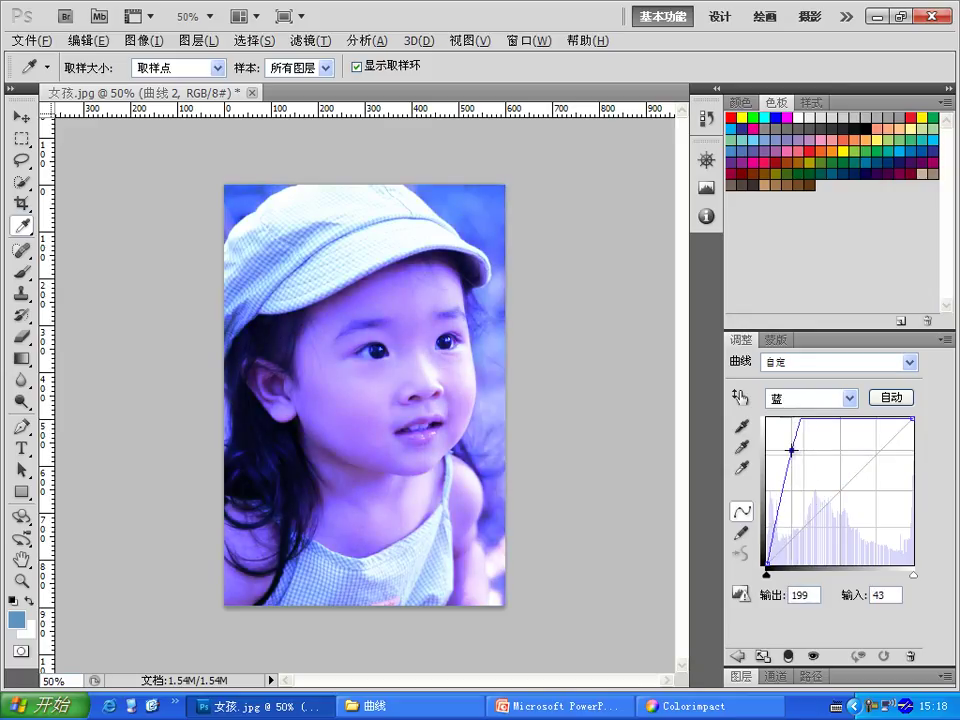
mouse_move(791, 451)
mouse_down()
mouse_move(859, 495)
mouse_move(807, 454)
mouse_move(859, 495)
mouse_move(833, 469)
mouse_move(849, 482)
mouse_move(936, 499)
mouse_up()
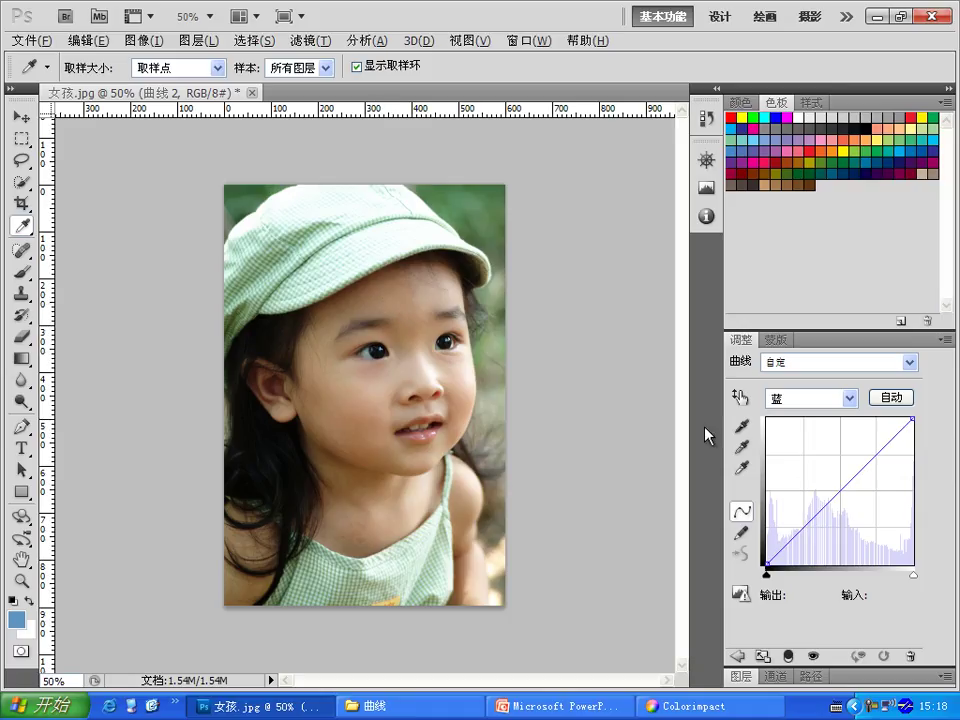
Drag up on the forehead to lift the 曲线 2 blue curve from input 114 to output 143.
click(741, 397)
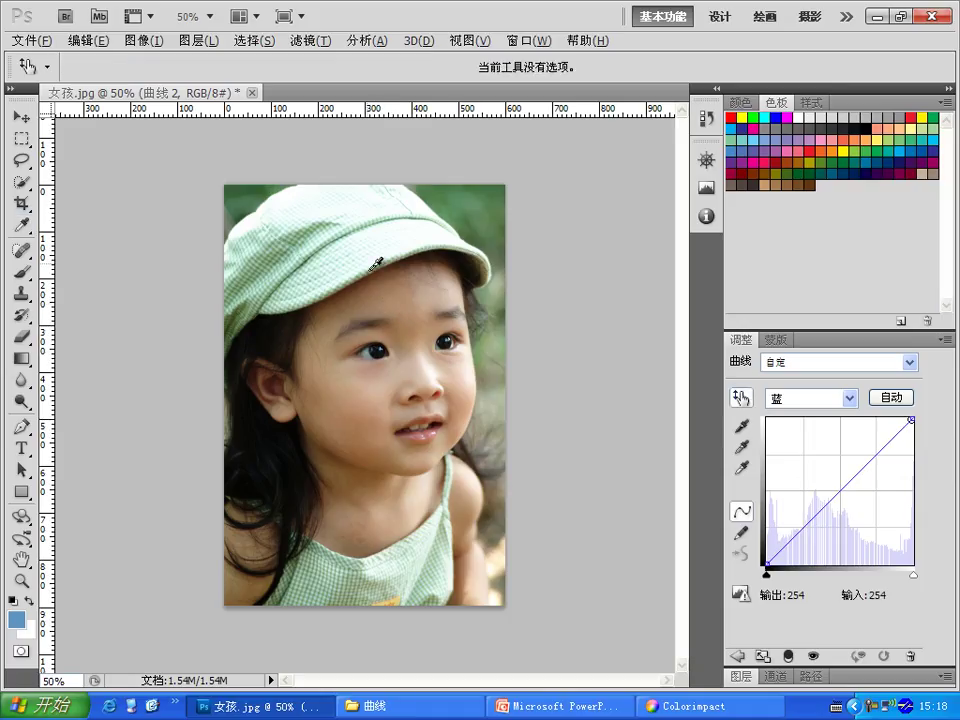
click(422, 313)
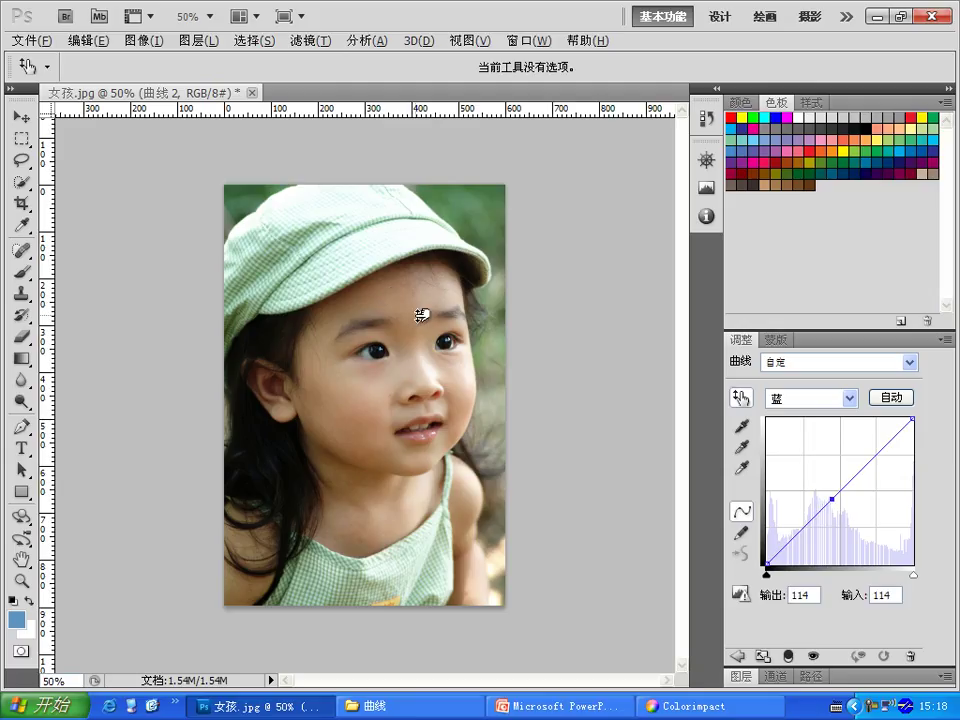
drag(422, 313, 413, 296)
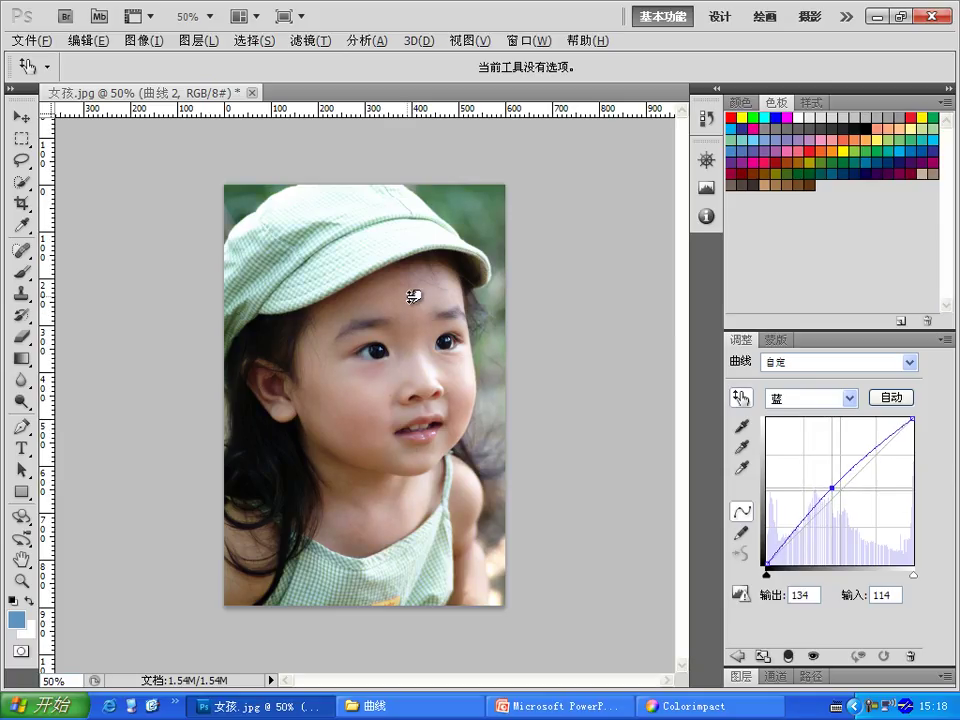
drag(413, 296, 402, 293)
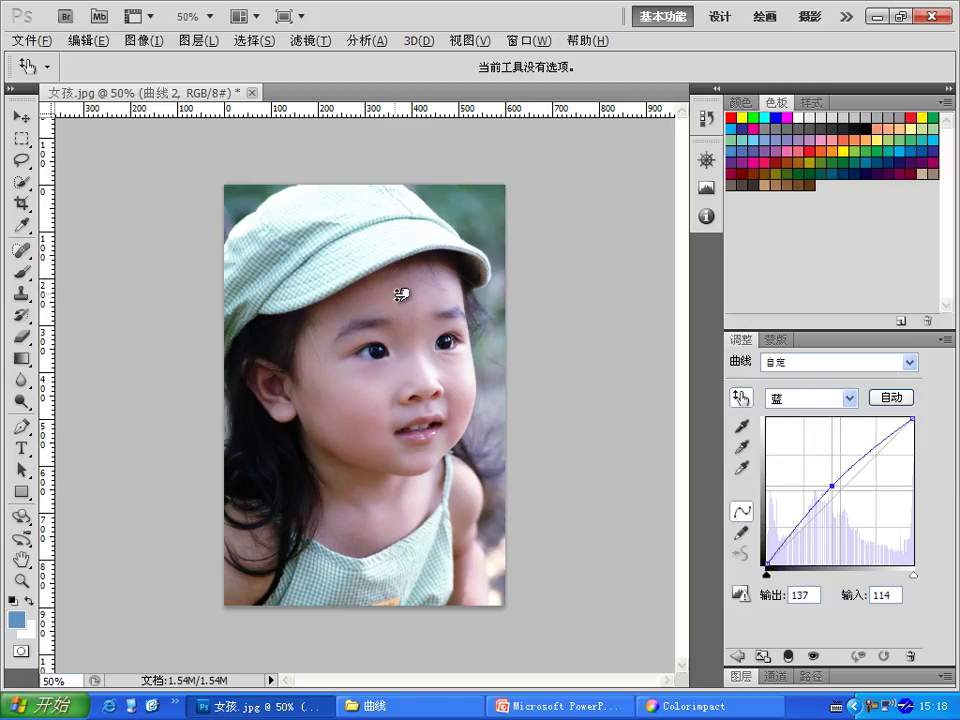
drag(402, 293, 396, 288)
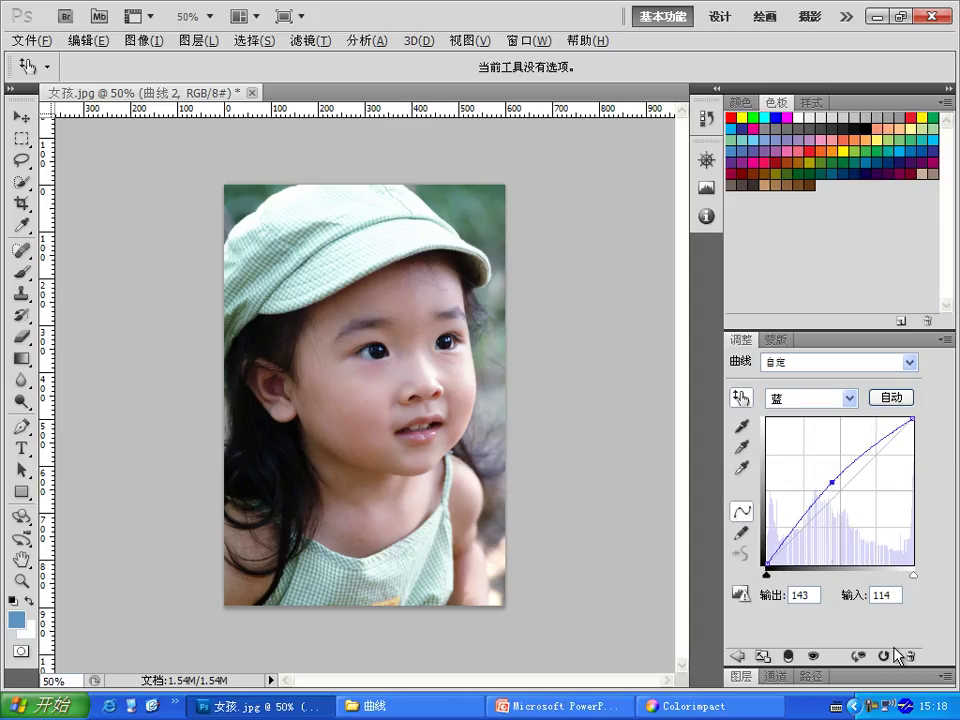
Toggle 曲线 2, then both Curves layers, on and off to compare against the original photo.
click(737, 677)
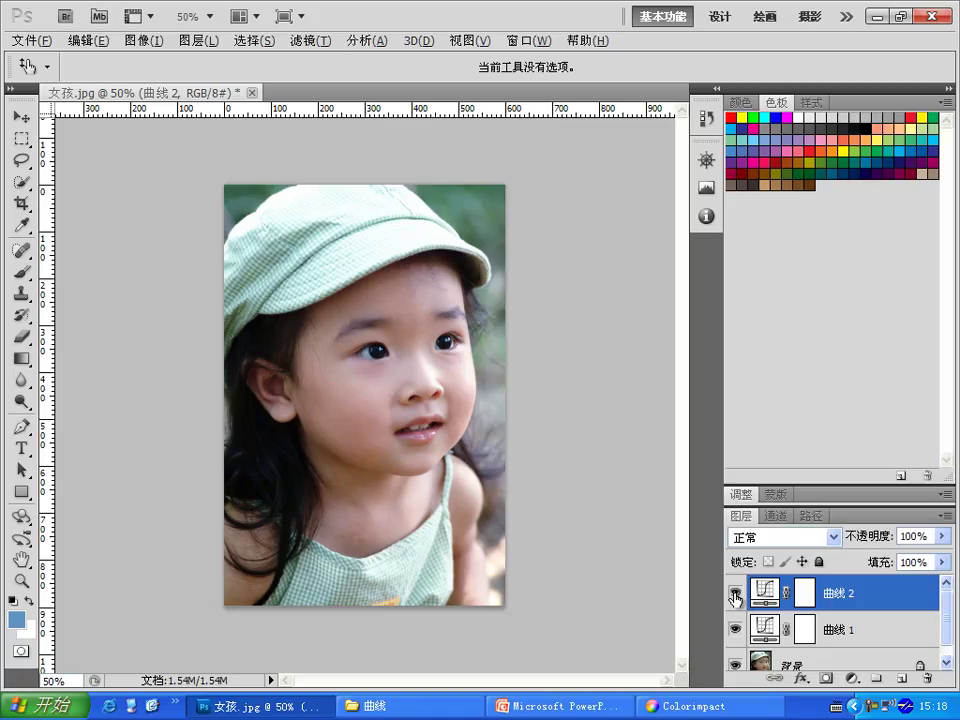
click(735, 596)
click(735, 596)
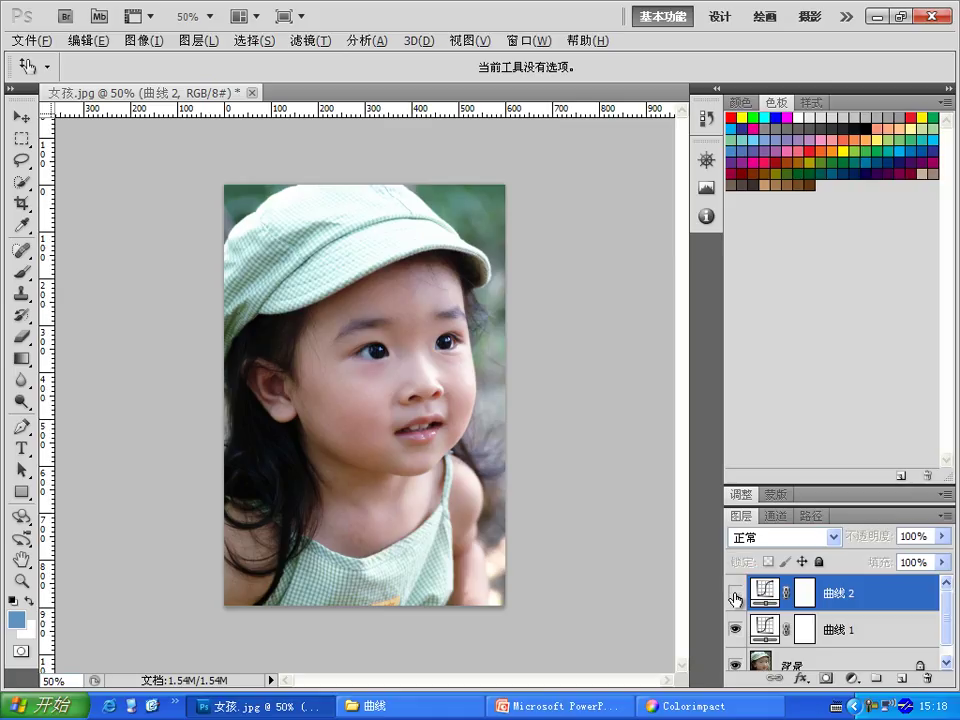
click(735, 596)
click(735, 596)
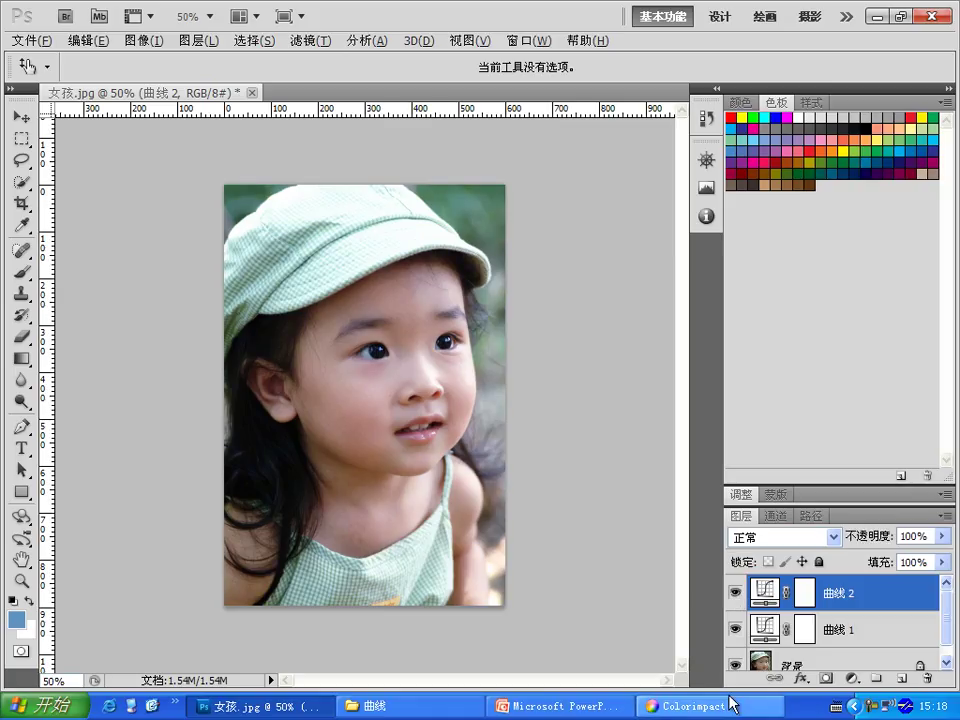
click(736, 595)
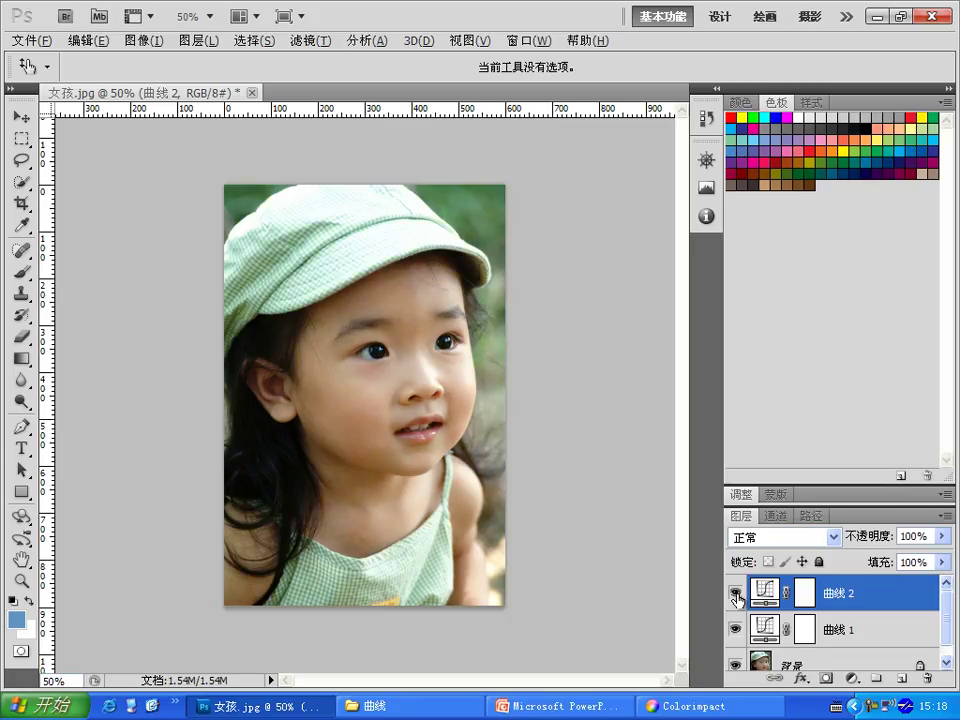
click(736, 596)
scroll(947, 611, down, 1)
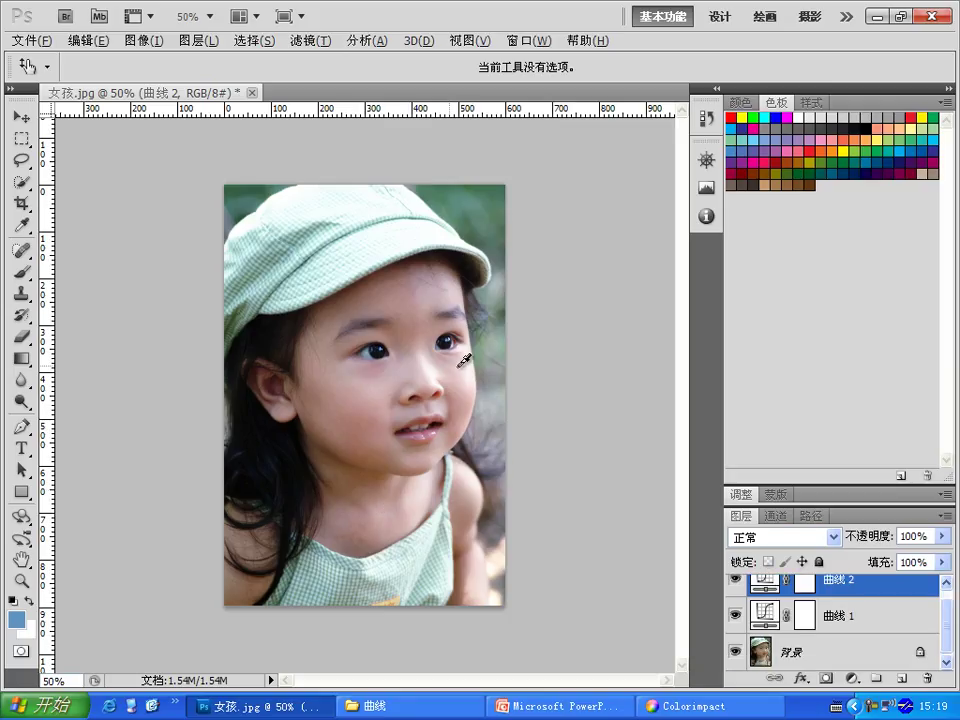
alt+click(736, 653)
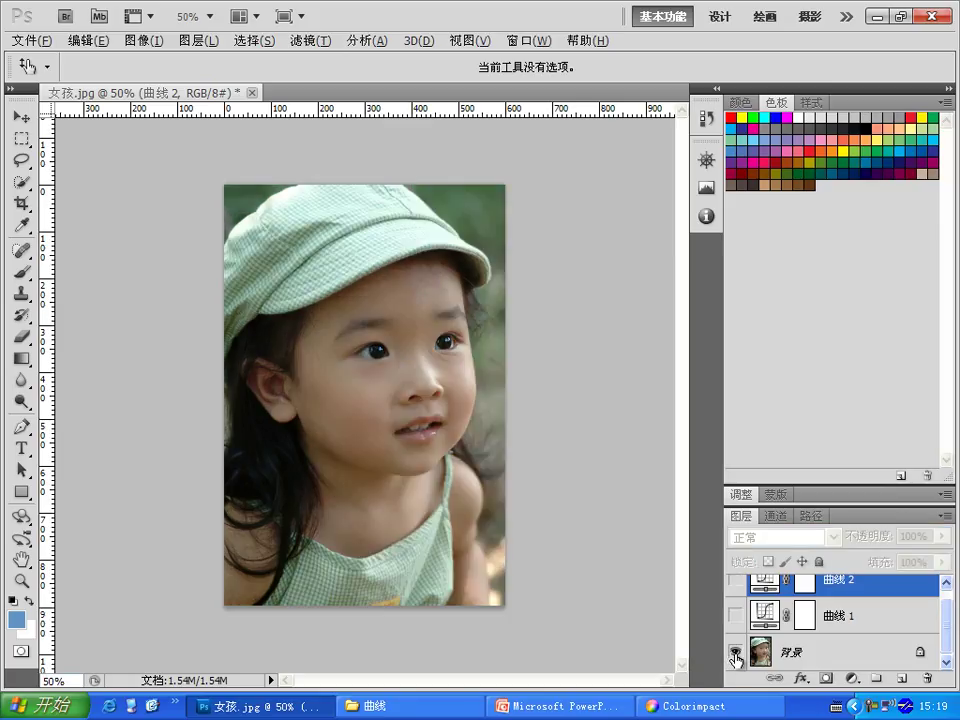
alt+click(736, 653)
alt+click(736, 653)
alt+click(736, 653)
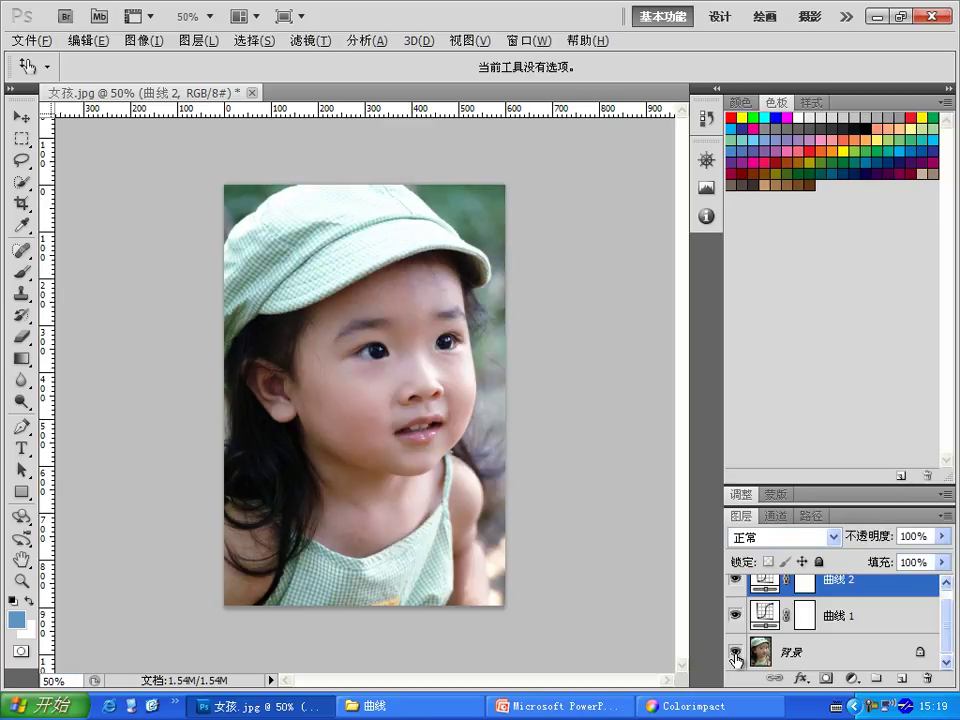
alt+click(736, 653)
alt+click(736, 653)
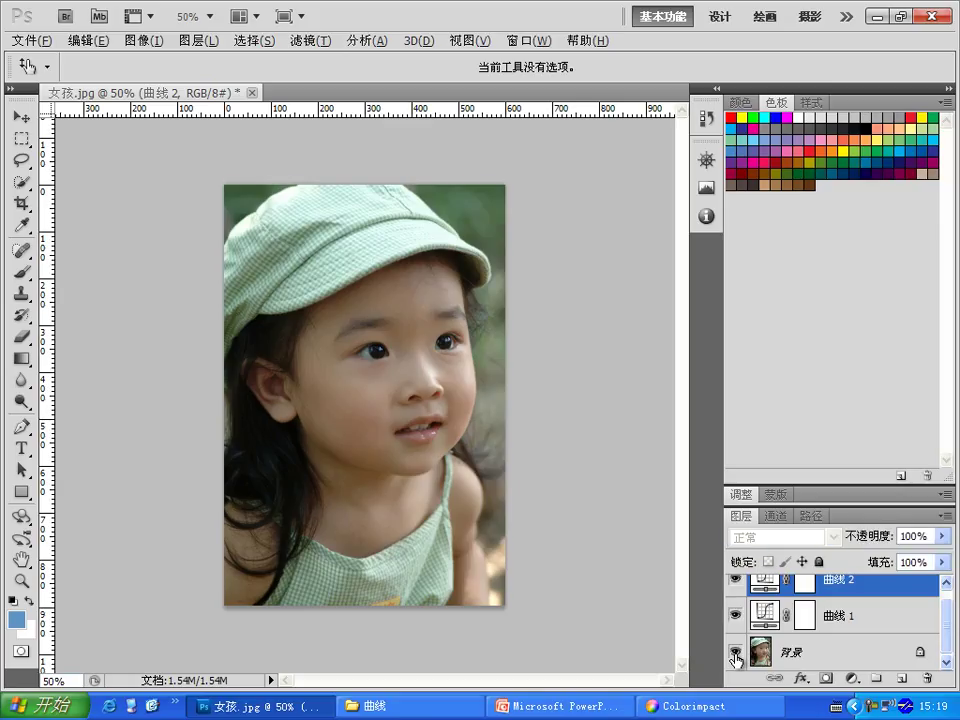
alt+click(736, 653)
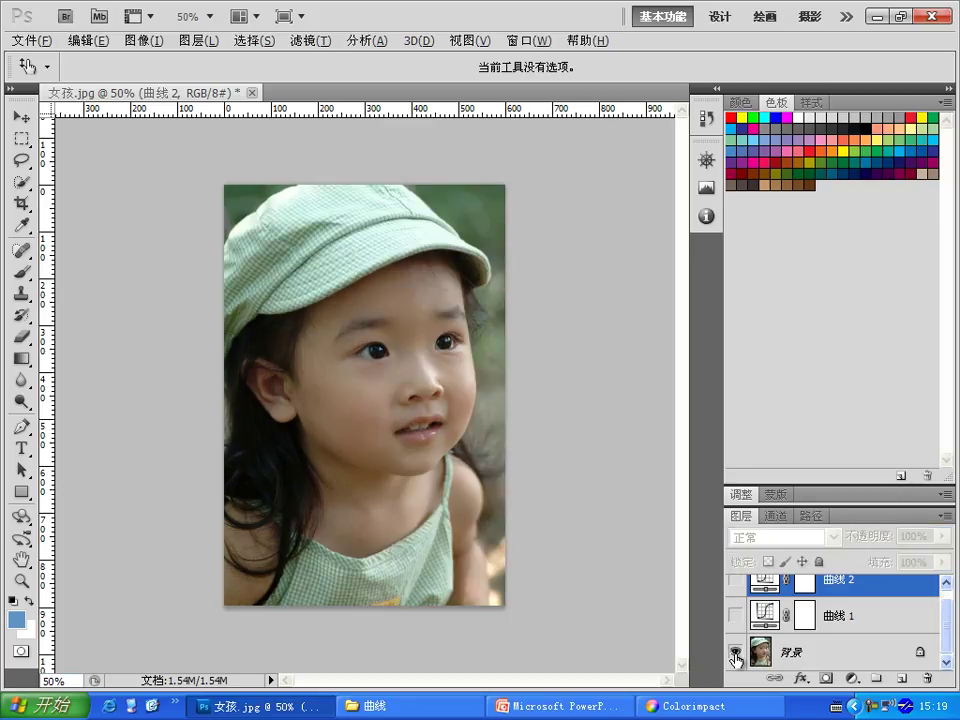
alt+click(736, 653)
alt+click(736, 653)
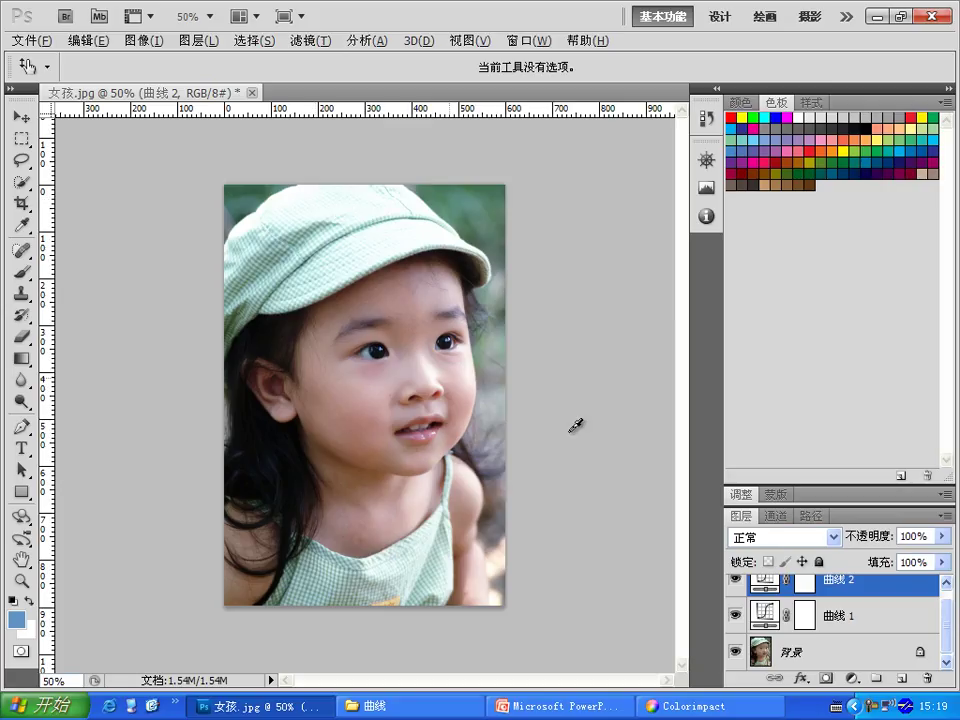
alt+click(735, 655)
Target the 曲线 2 layer mask, recheck its effect, and switch to the Brush tool.
click(806, 583)
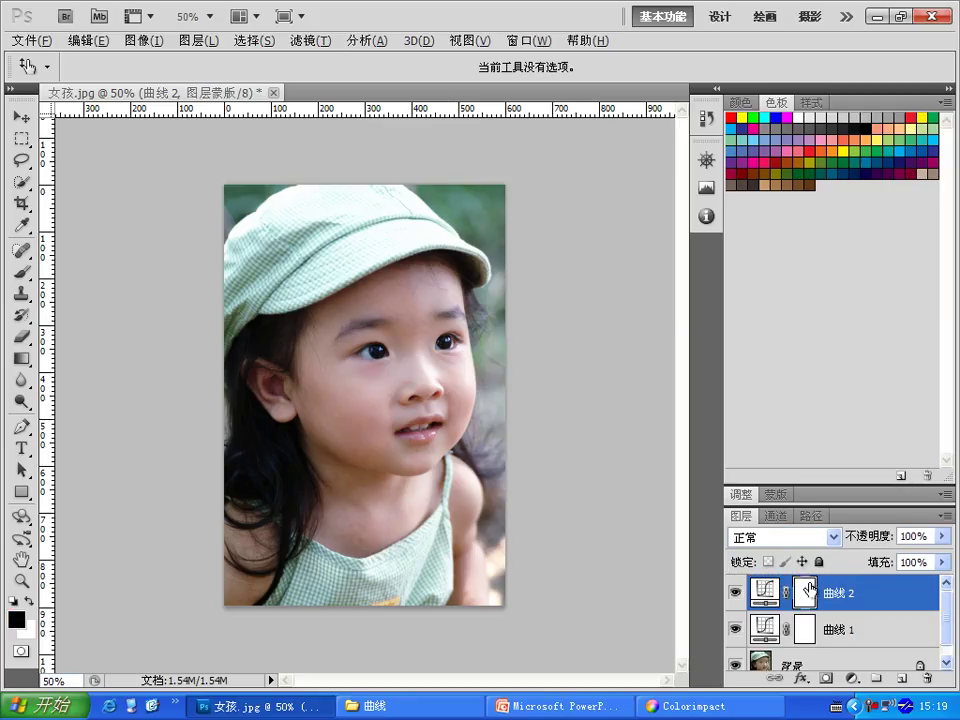
click(736, 597)
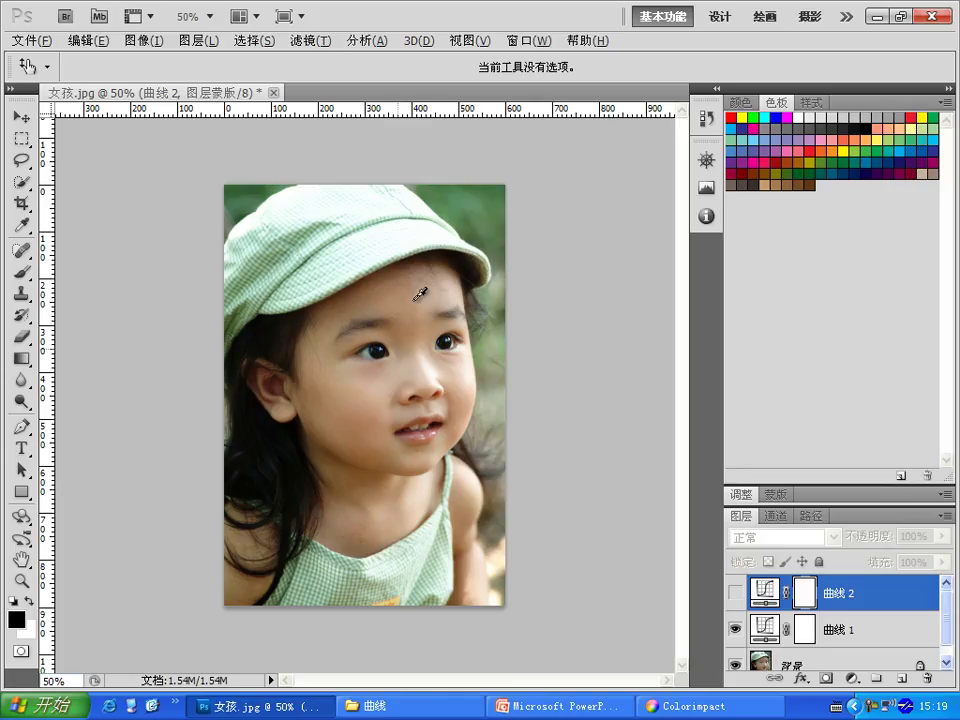
click(736, 593)
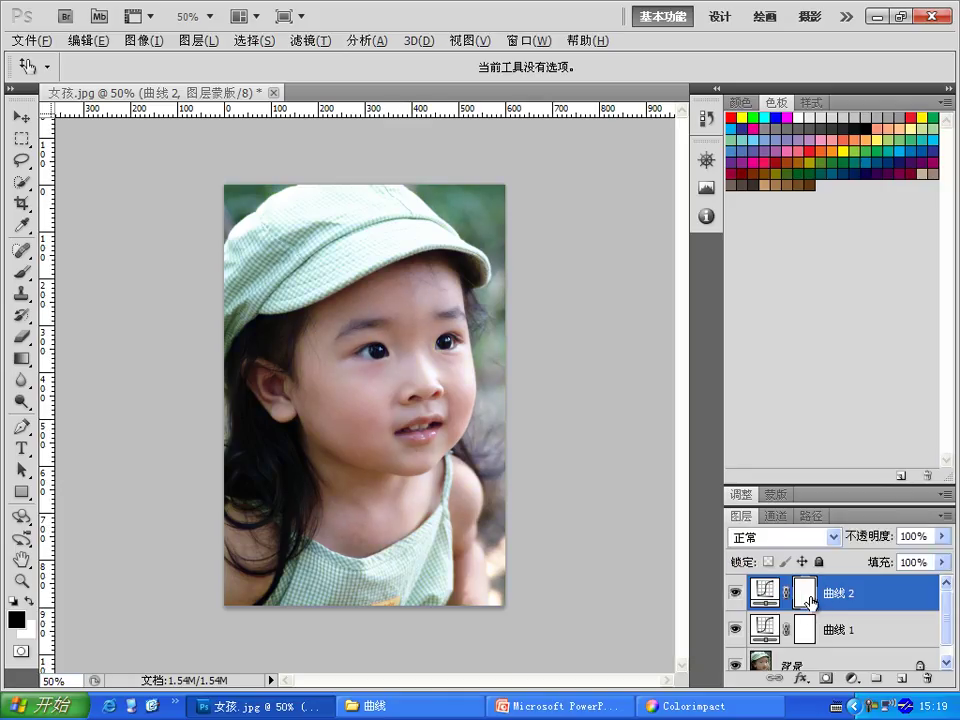
click(21, 271)
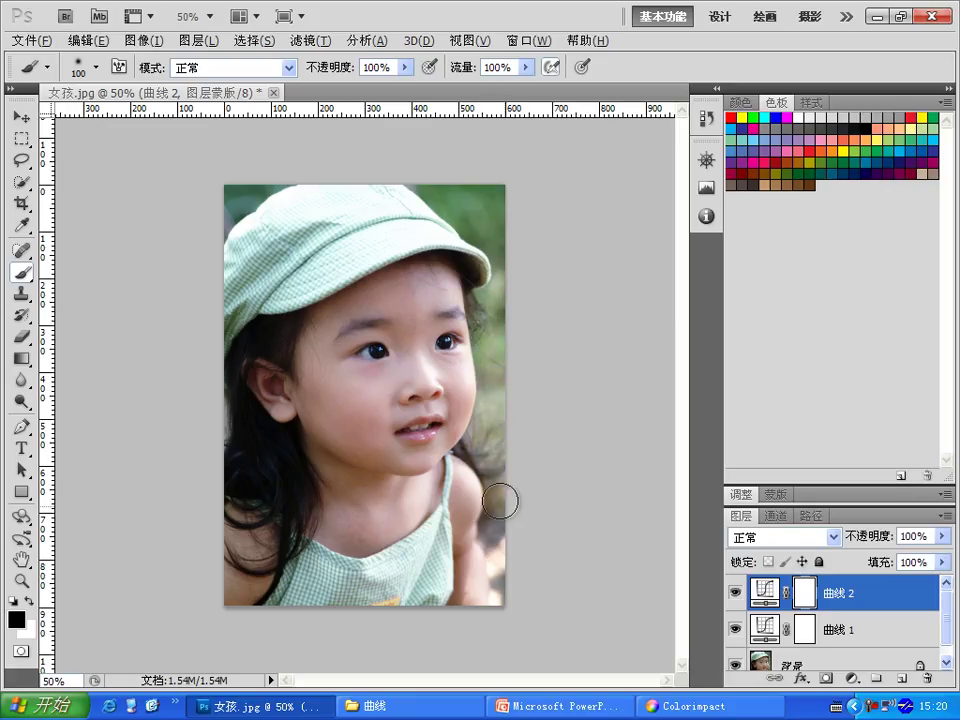
Paint black on the 曲线 2 mask over the right edge, the hat and the left hair.
mouse_move(507, 597)
mouse_down()
mouse_move(501, 309)
mouse_move(423, 180)
mouse_move(279, 182)
mouse_move(296, 218)
mouse_move(375, 210)
mouse_move(360, 238)
mouse_move(424, 195)
mouse_move(272, 206)
mouse_move(251, 219)
mouse_move(281, 242)
mouse_move(357, 254)
mouse_up()
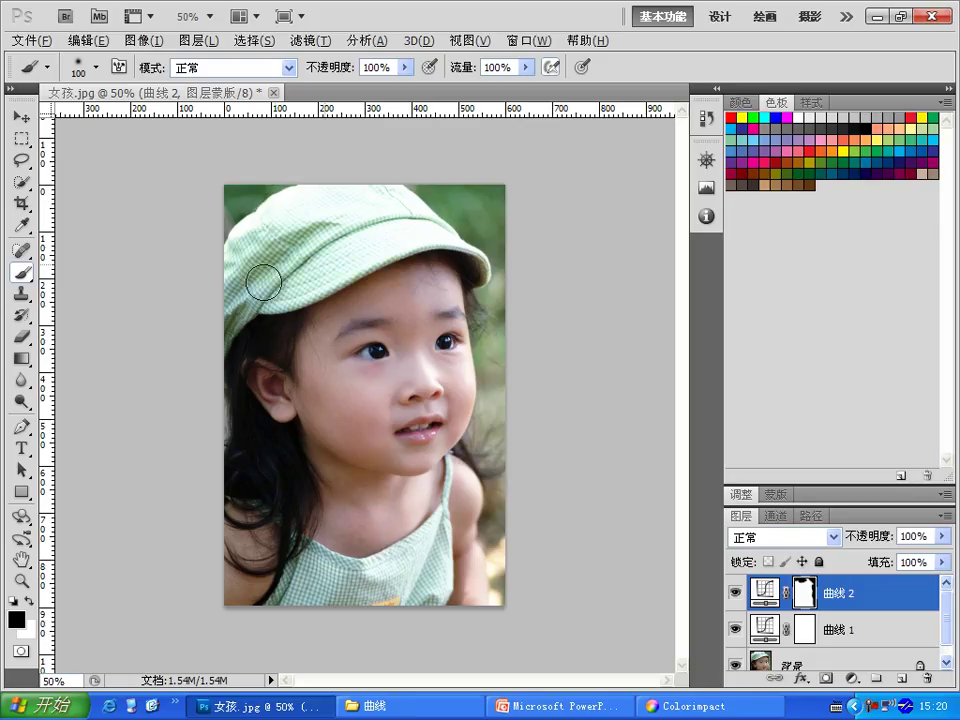
drag(283, 229, 360, 279)
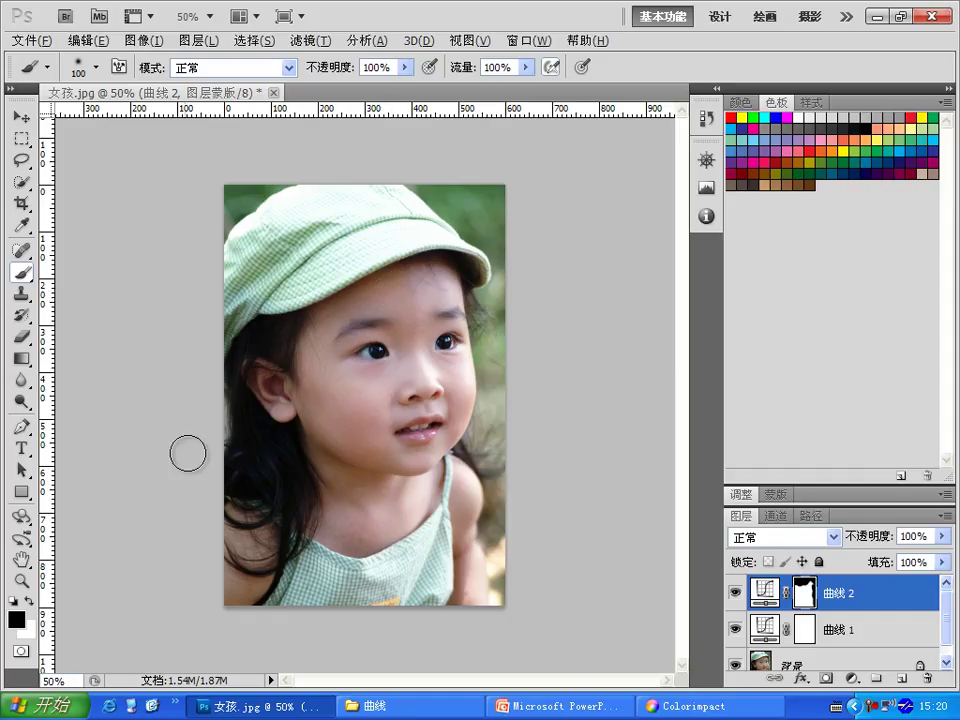
click(33, 600)
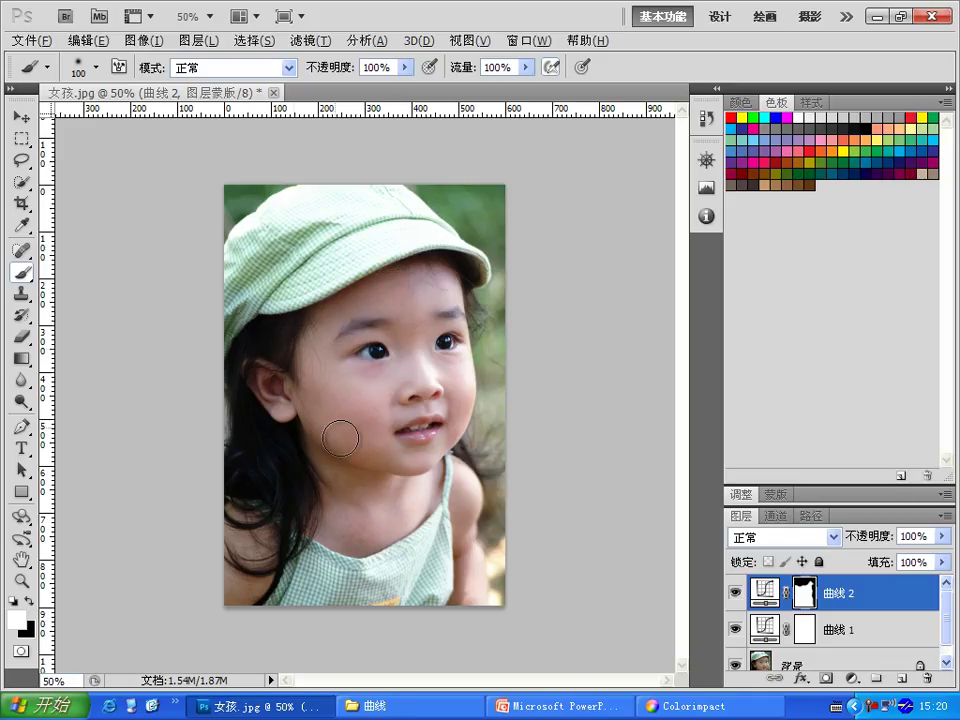
key(x)
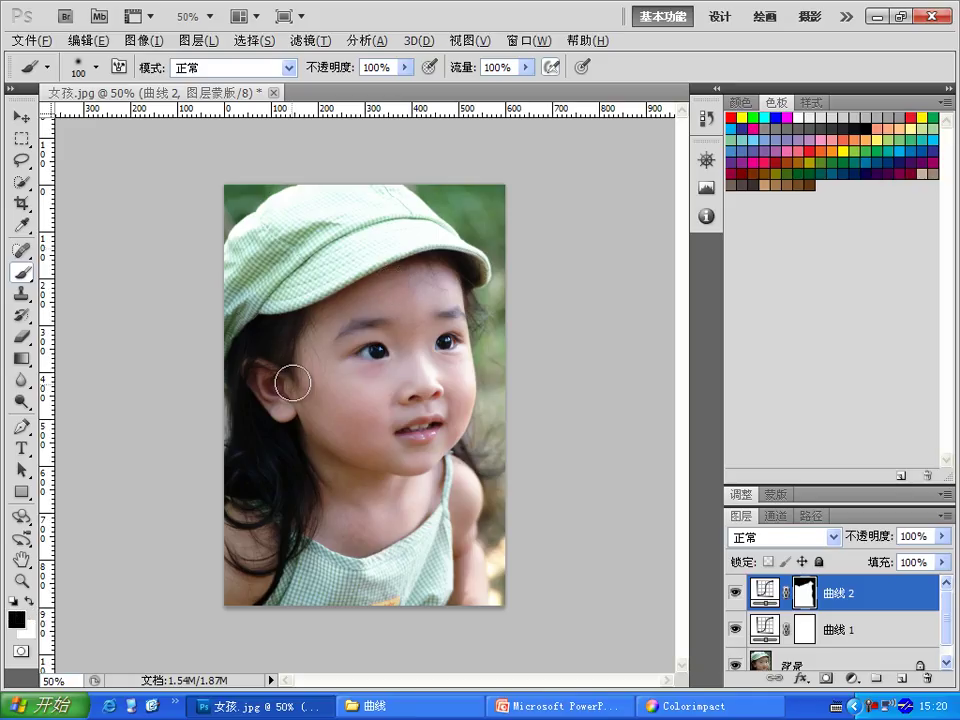
key(x)
key(x)
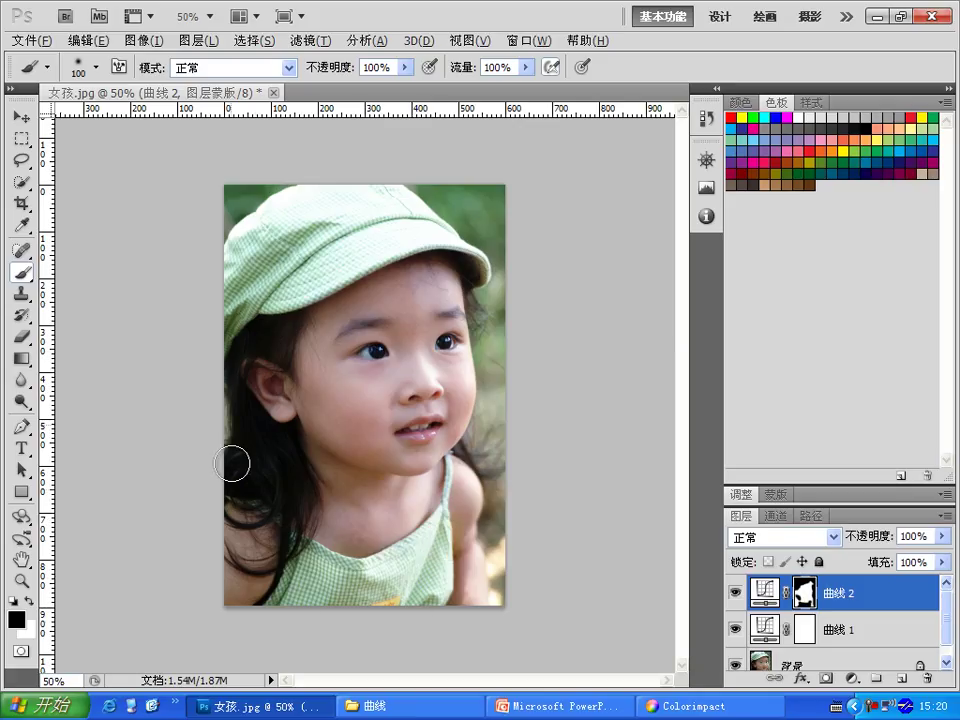
mouse_move(284, 467)
mouse_down()
mouse_move(264, 456)
mouse_move(291, 489)
mouse_move(236, 437)
mouse_move(264, 326)
mouse_up()
Compare with both Curves layers hidden and shown, then close 女孩.jpg without saving.
alt+click(735, 665)
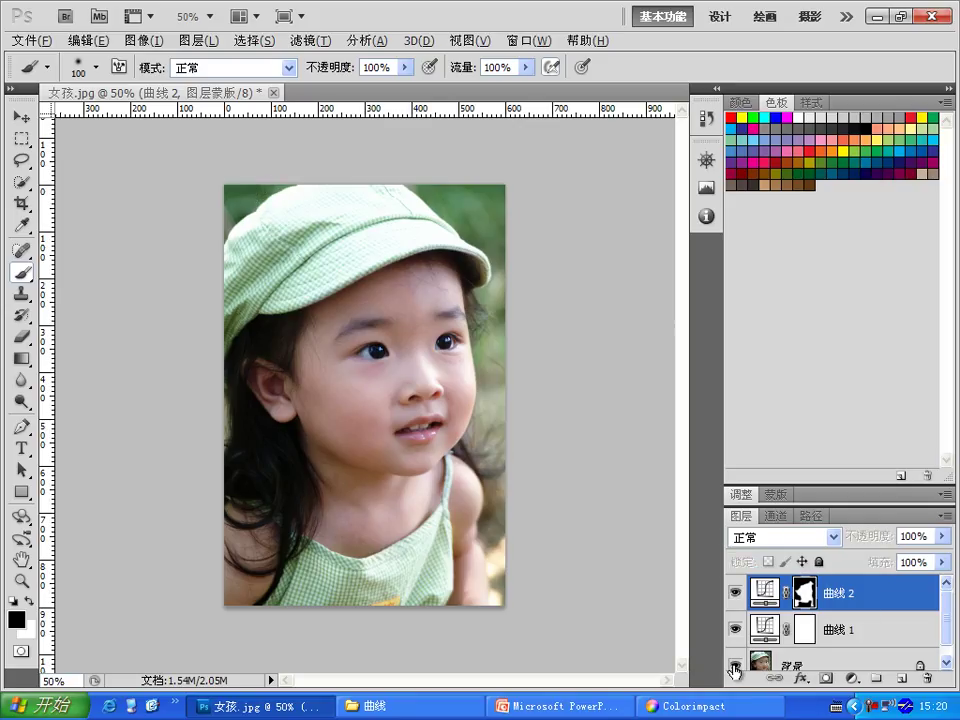
alt+click(735, 665)
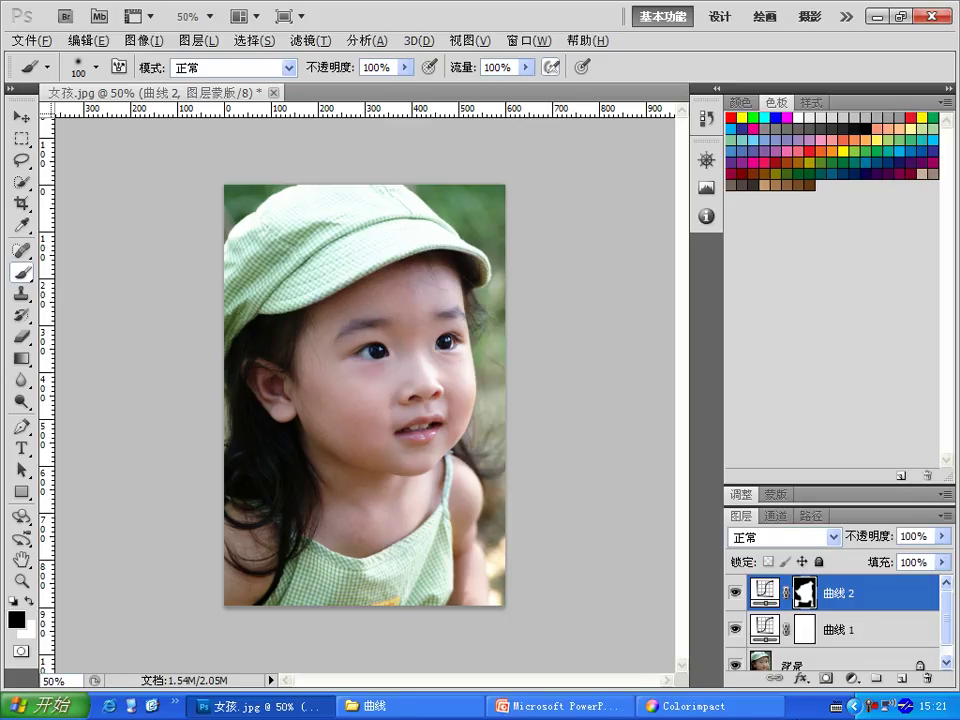
click(274, 93)
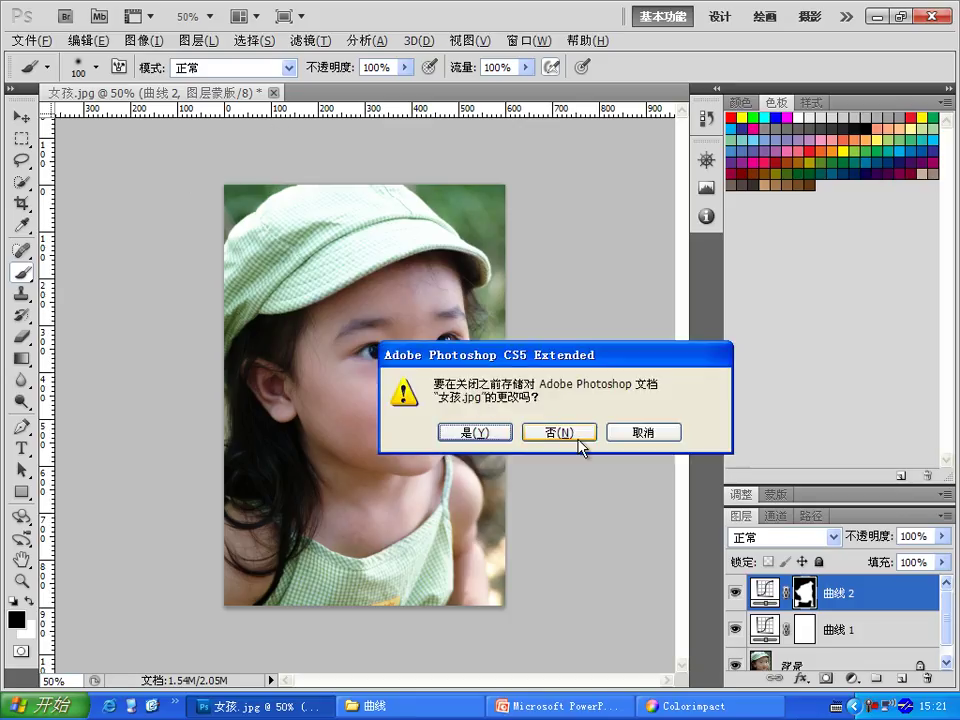
click(575, 435)
click(392, 707)
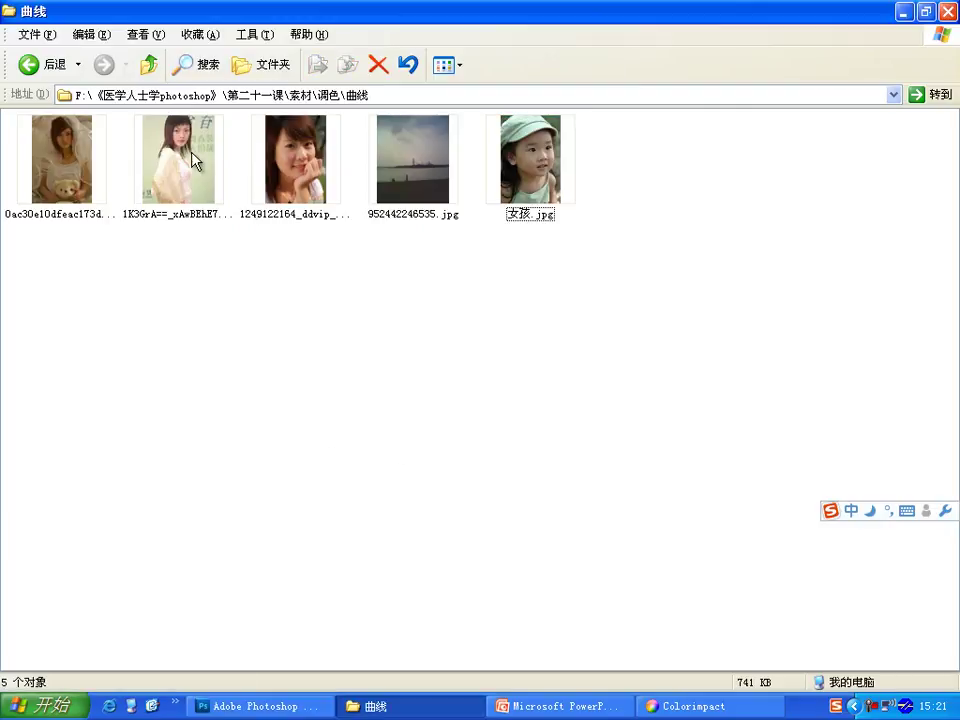
Drag 1K3GrA==_xAwBEhE7qocZ.jpg from the 曲线 folder into Photoshop to open it.
mouse_move(182, 156)
mouse_down()
mouse_move(351, 286)
mouse_move(283, 340)
mouse_up()
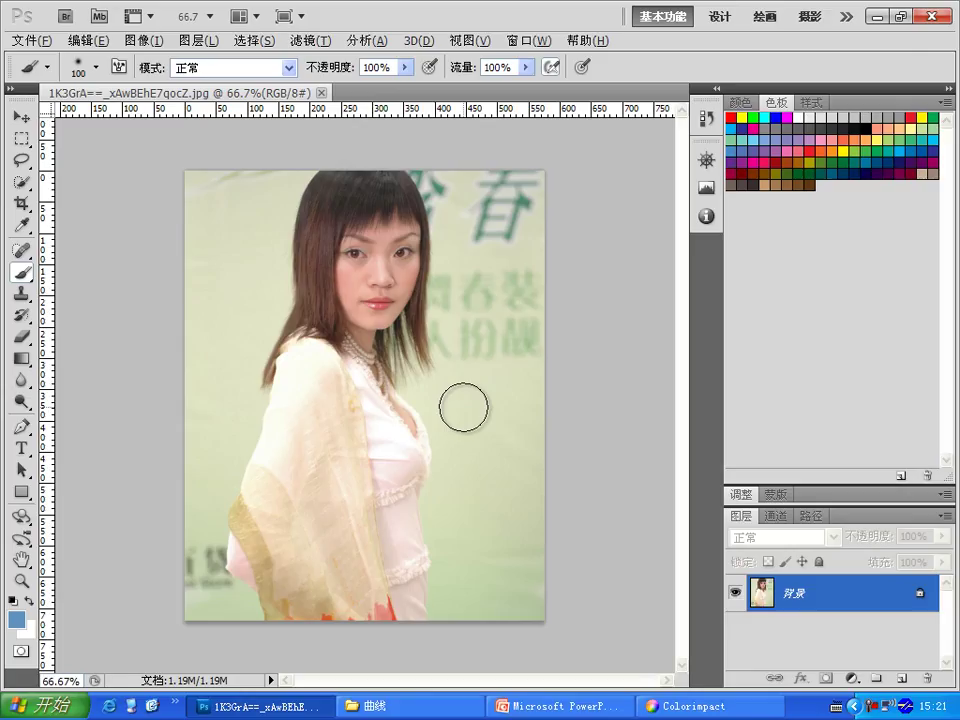
click(707, 215)
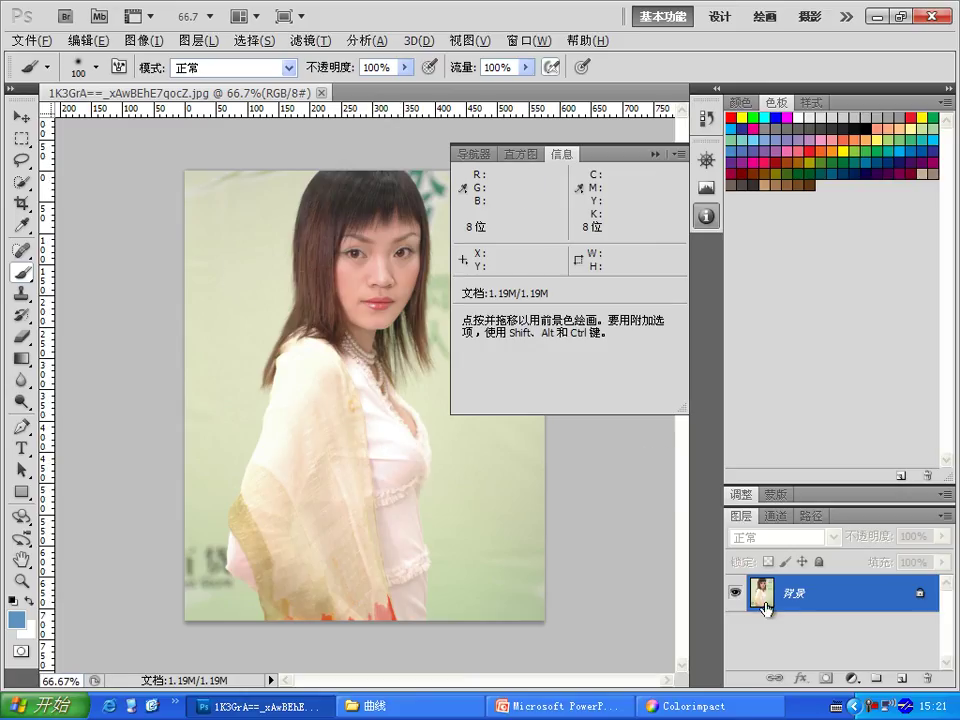
click(654, 155)
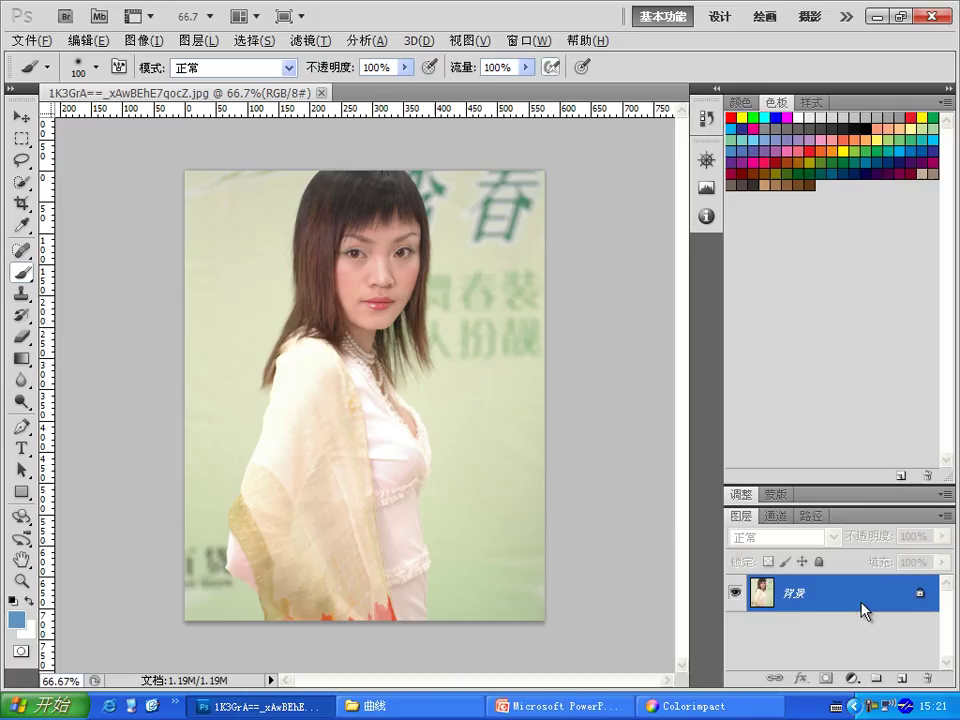
Add Curves layer 曲线 1 with its black point at input 26, then preview it on and off.
click(851, 679)
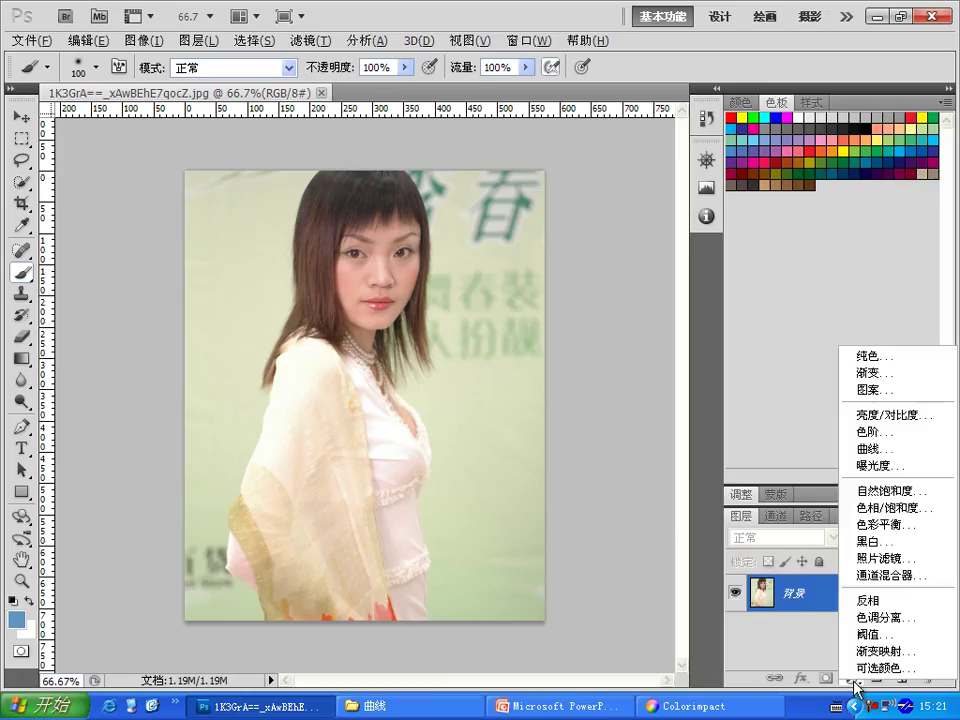
click(876, 448)
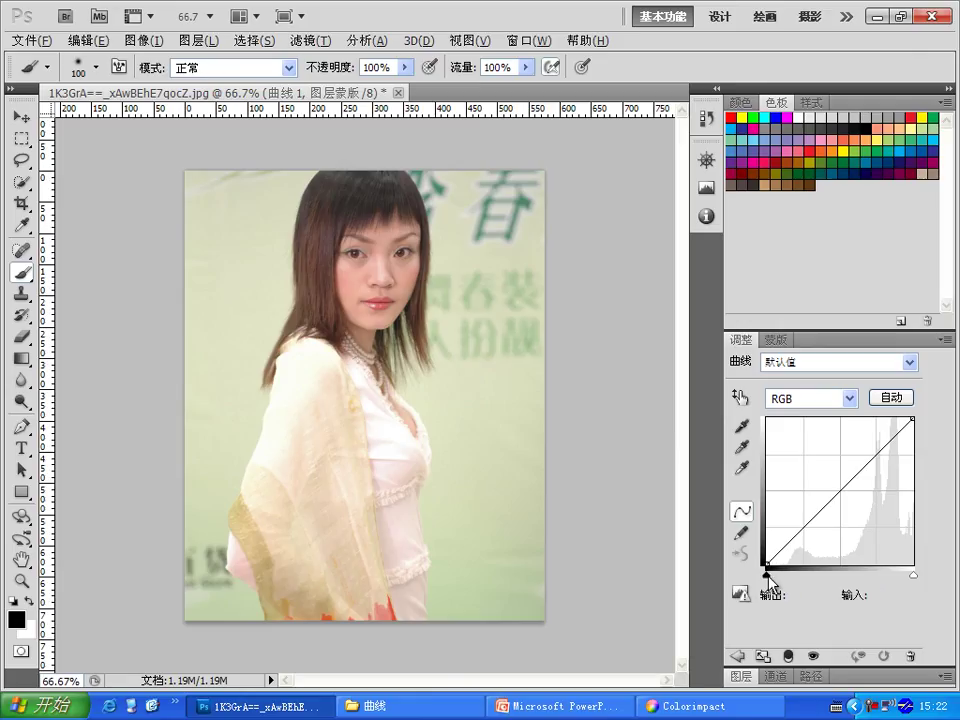
mouse_move(768, 578)
mouse_down()
mouse_move(791, 578)
mouse_move(782, 577)
mouse_up()
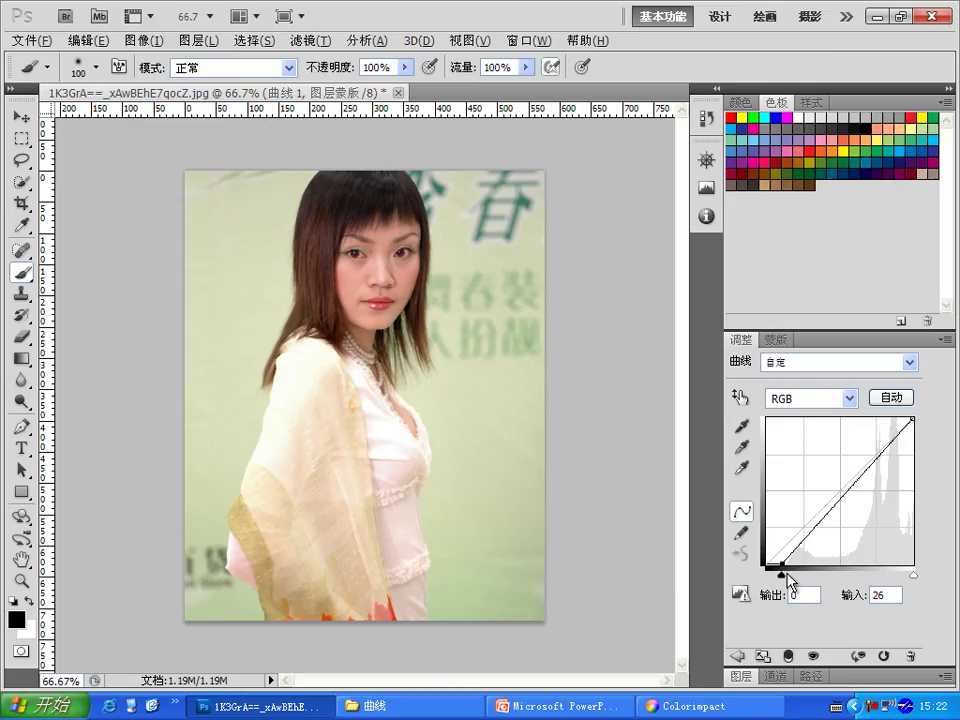
drag(787, 575, 781, 577)
click(815, 659)
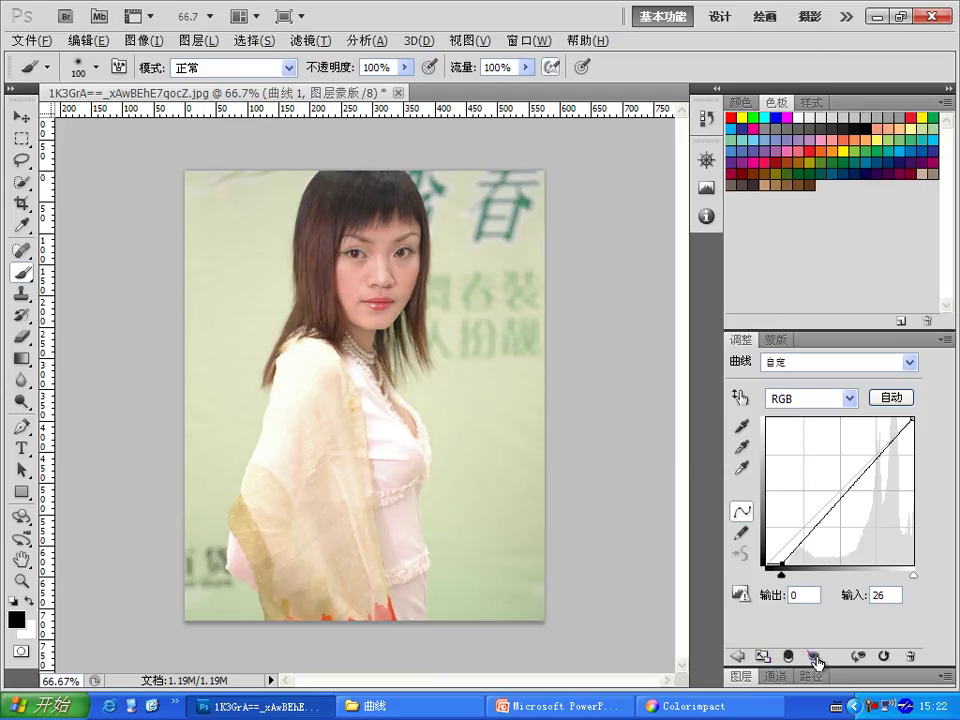
click(815, 659)
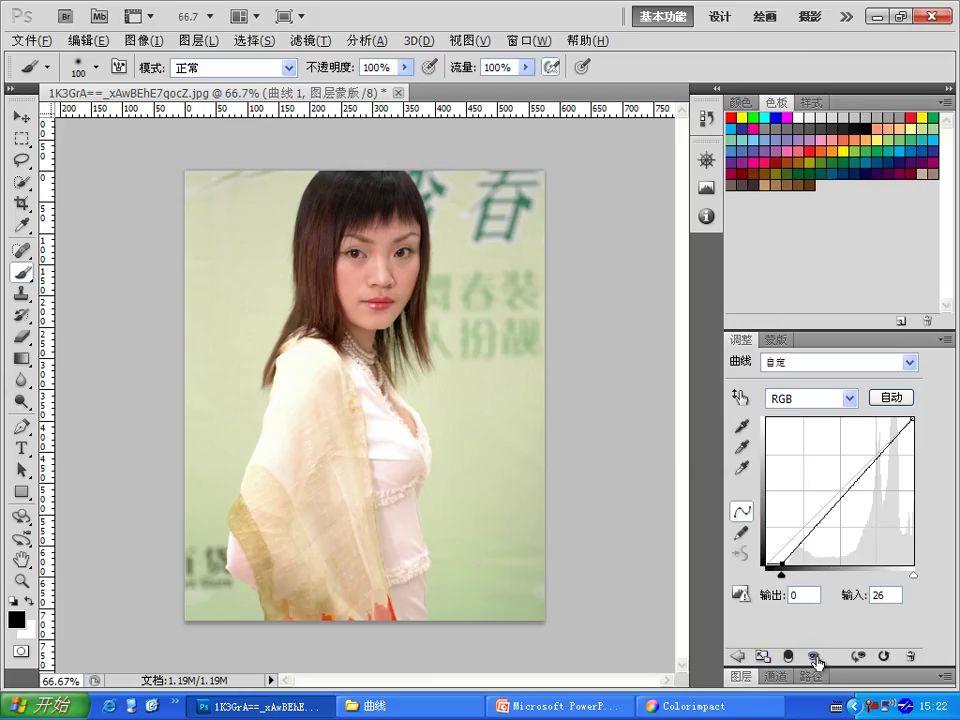
click(815, 659)
click(808, 399)
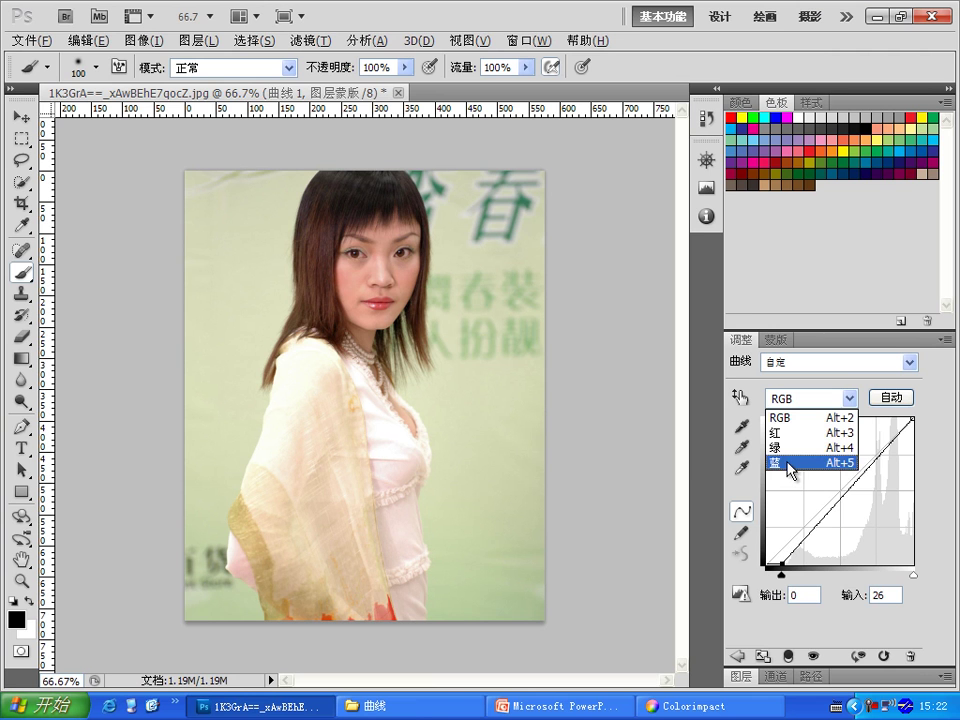
Set 曲线 1 to the 蓝 channel, then compare yellow with its opposite blue on ColorImpact's colour wheel.
click(790, 466)
click(746, 707)
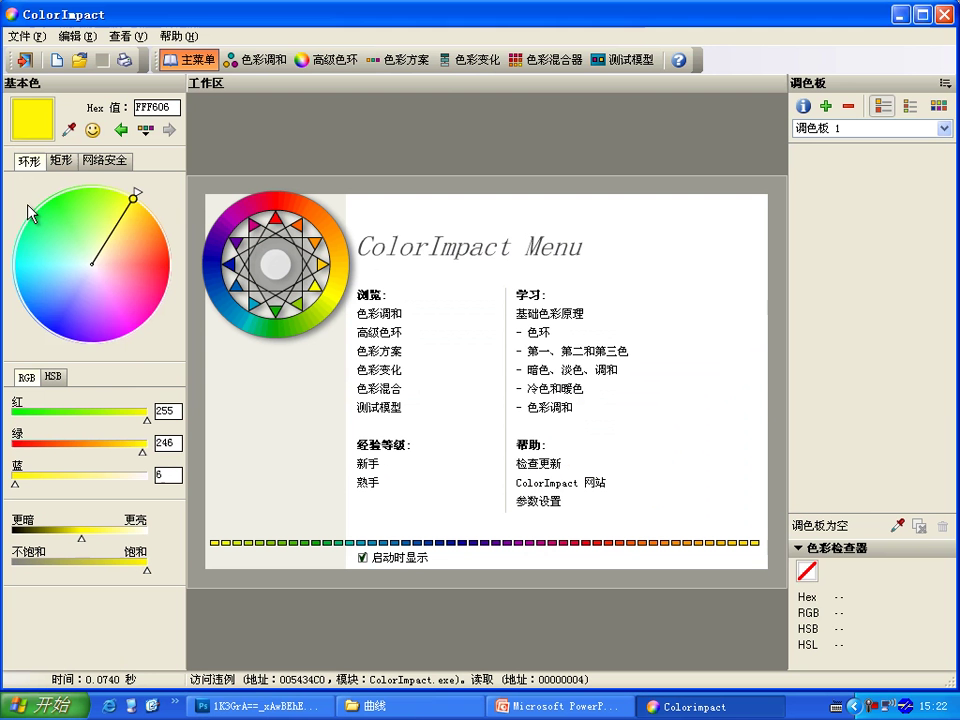
click(129, 200)
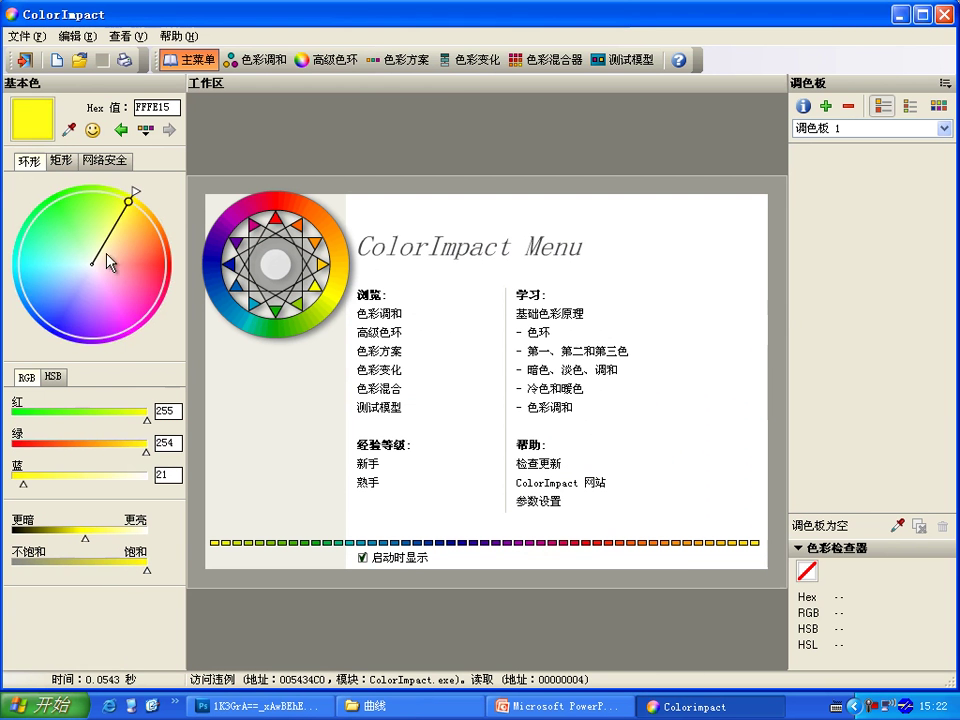
drag(129, 200, 52, 334)
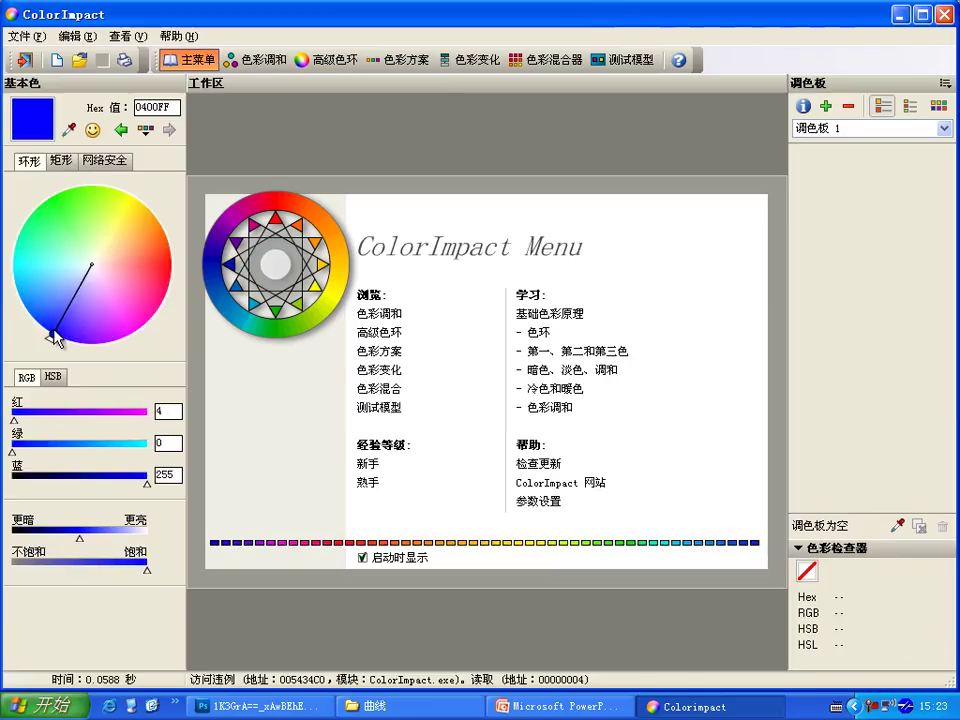
click(130, 200)
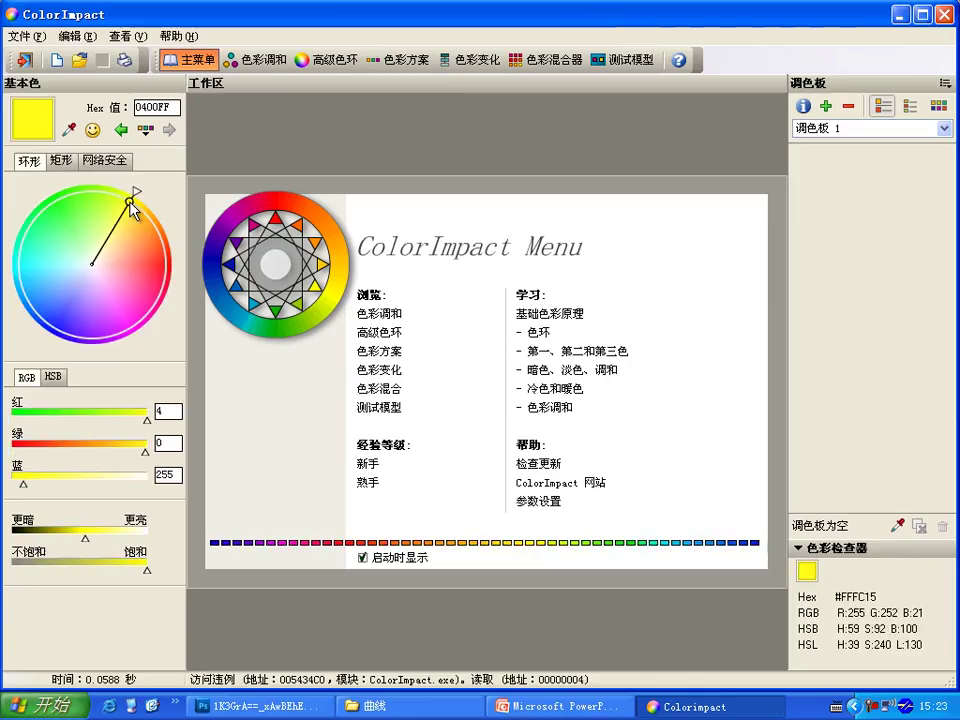
click(44, 329)
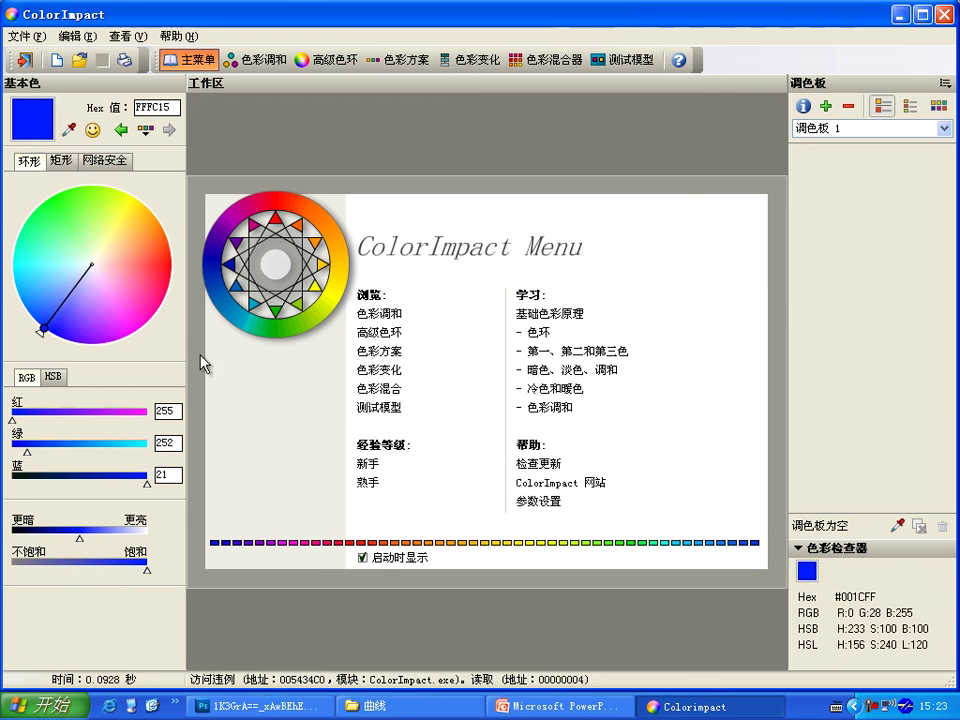
click(255, 706)
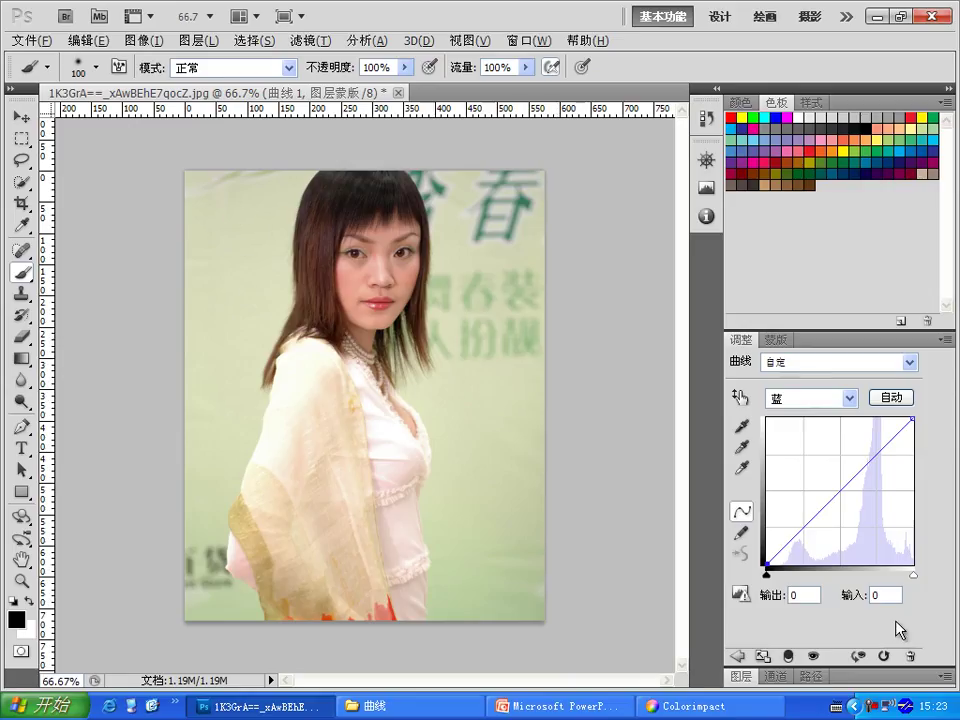
Raise the blue curve midpoint to cool the portrait, and toggle the layer to compare.
drag(834, 495, 829, 484)
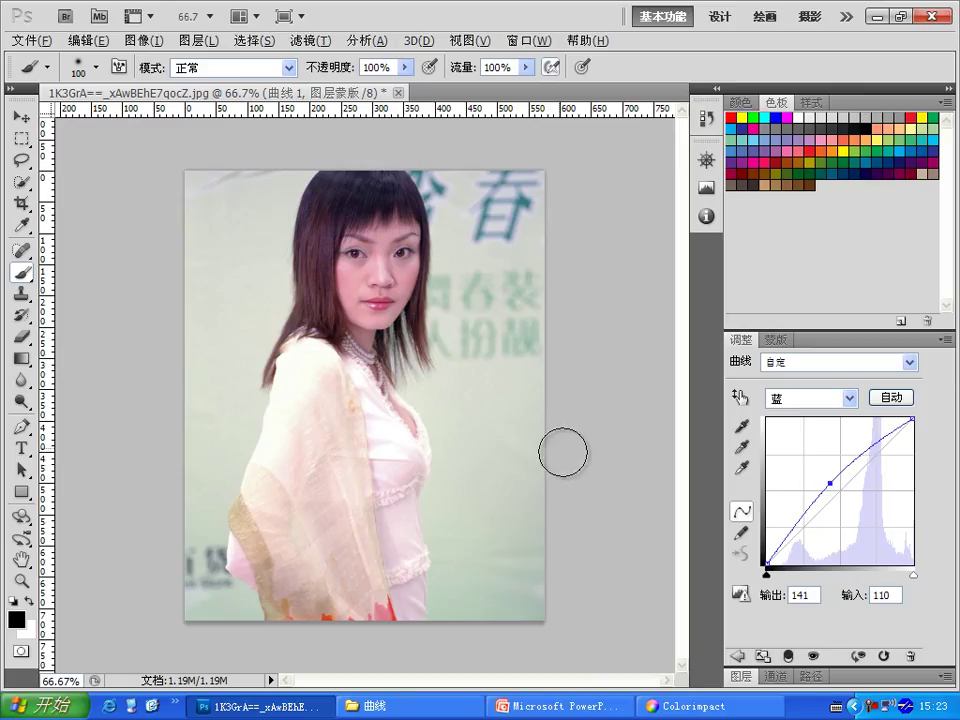
click(739, 677)
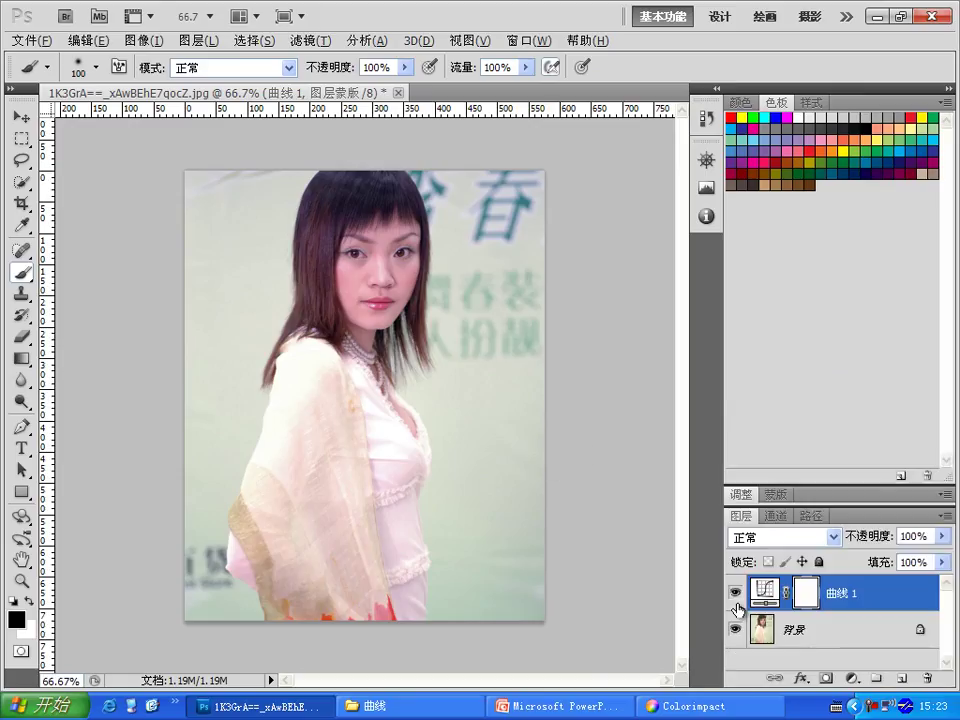
click(735, 597)
Close the portrait without saving and open the bride photo 0ac30e10dfeac173dc5401e1.jpg.
click(398, 92)
click(594, 445)
click(470, 702)
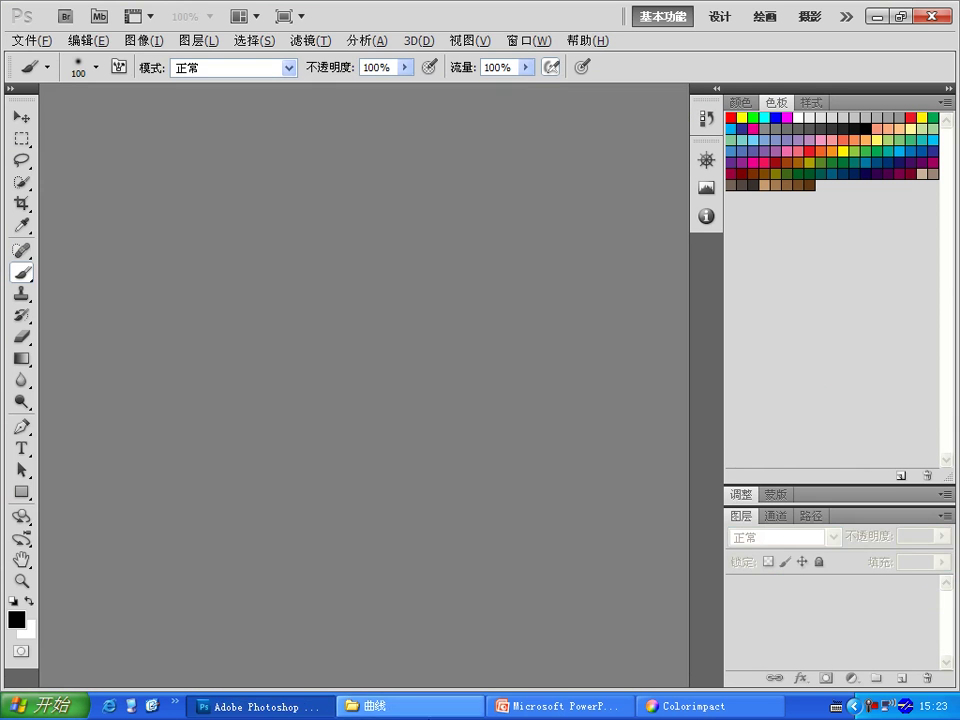
drag(467, 270, 259, 369)
mouse_move(67, 162)
mouse_down()
mouse_move(290, 405)
mouse_move(527, 461)
mouse_up()
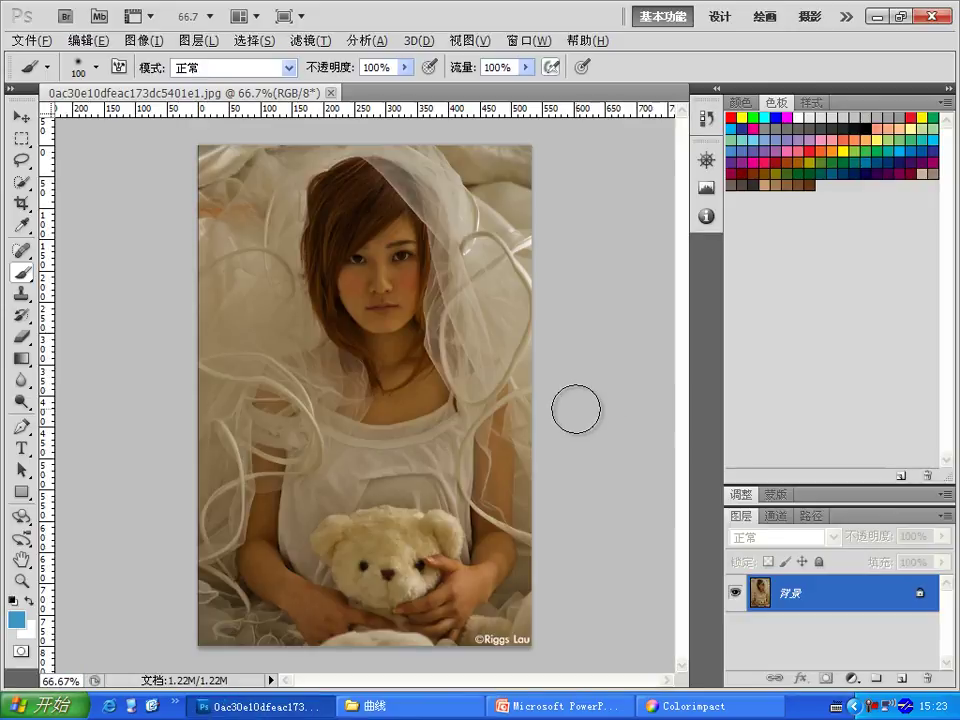
click(433, 706)
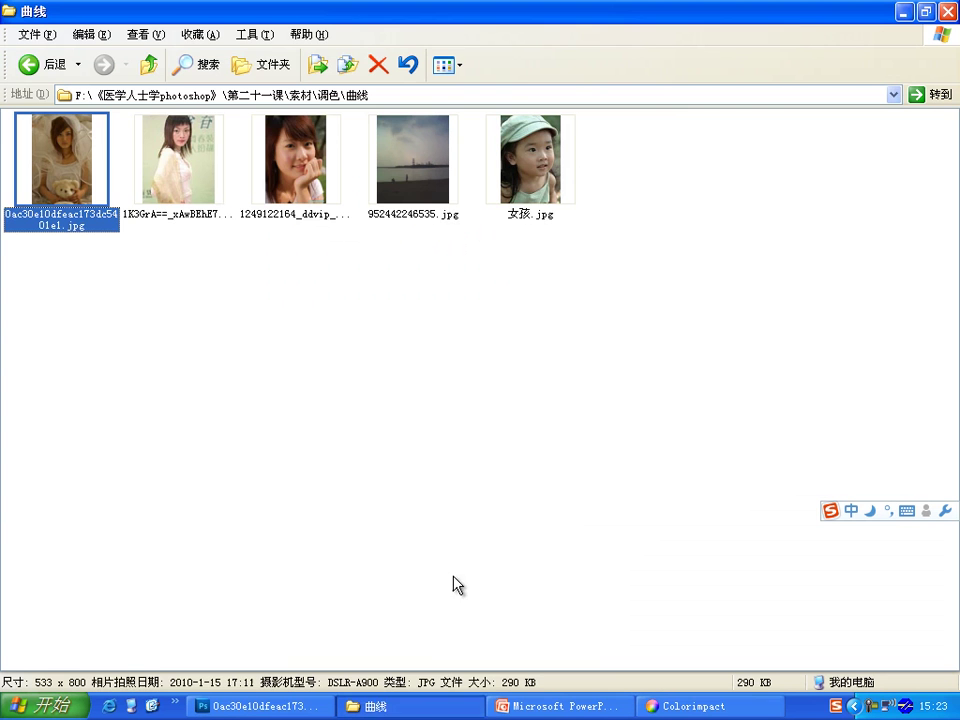
In the 调色 folder, preview 婚纱0.jpg and the brightened 婚纱1.jpg side by side.
click(148, 64)
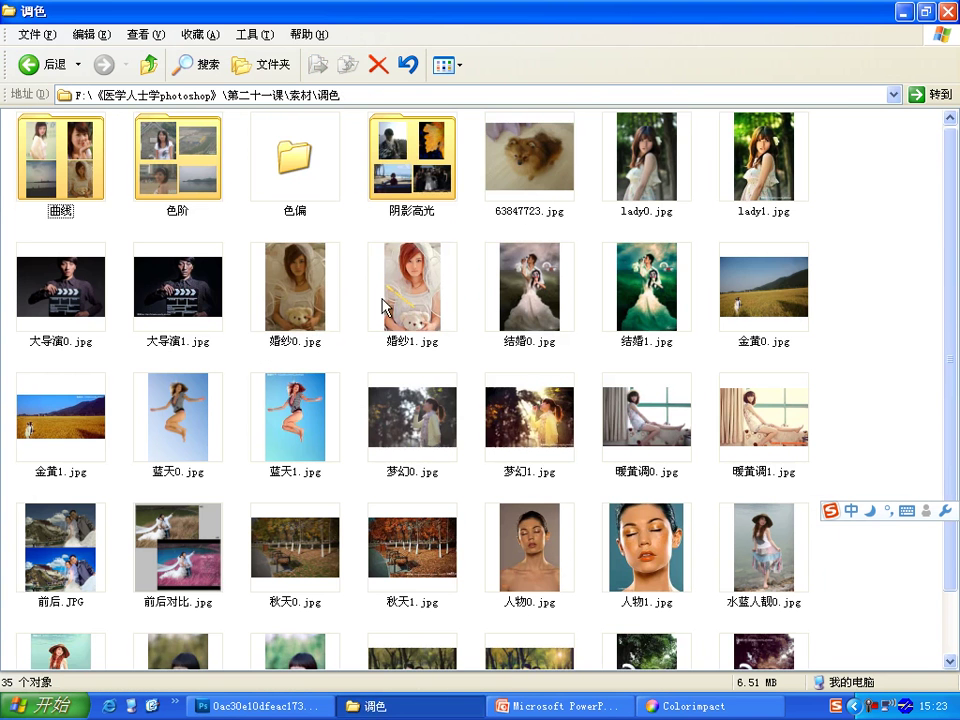
double_click(302, 298)
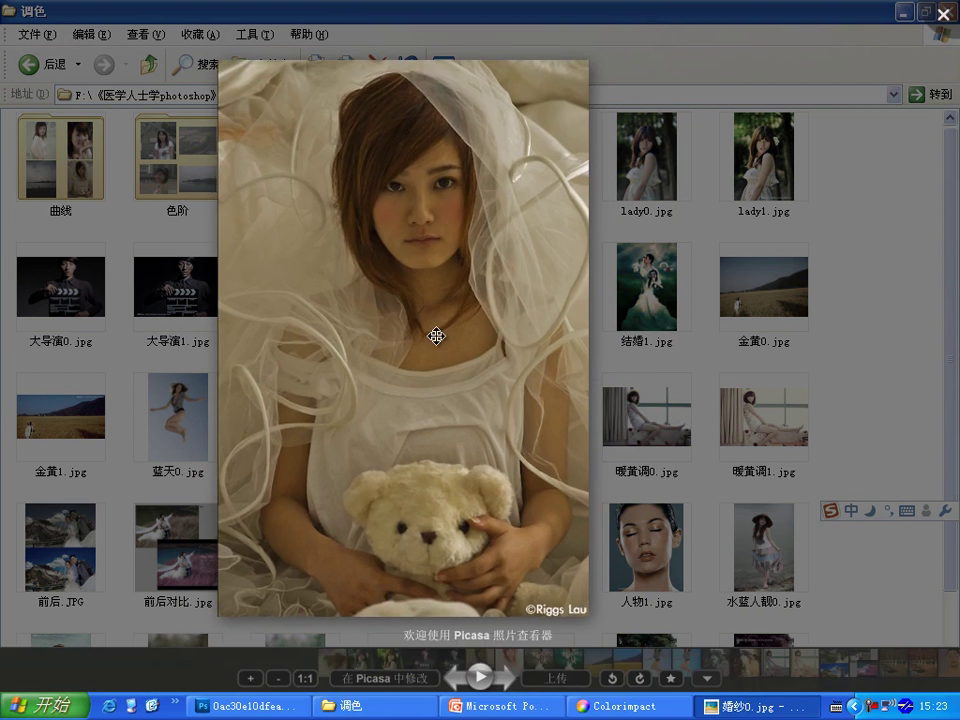
double_click(412, 295)
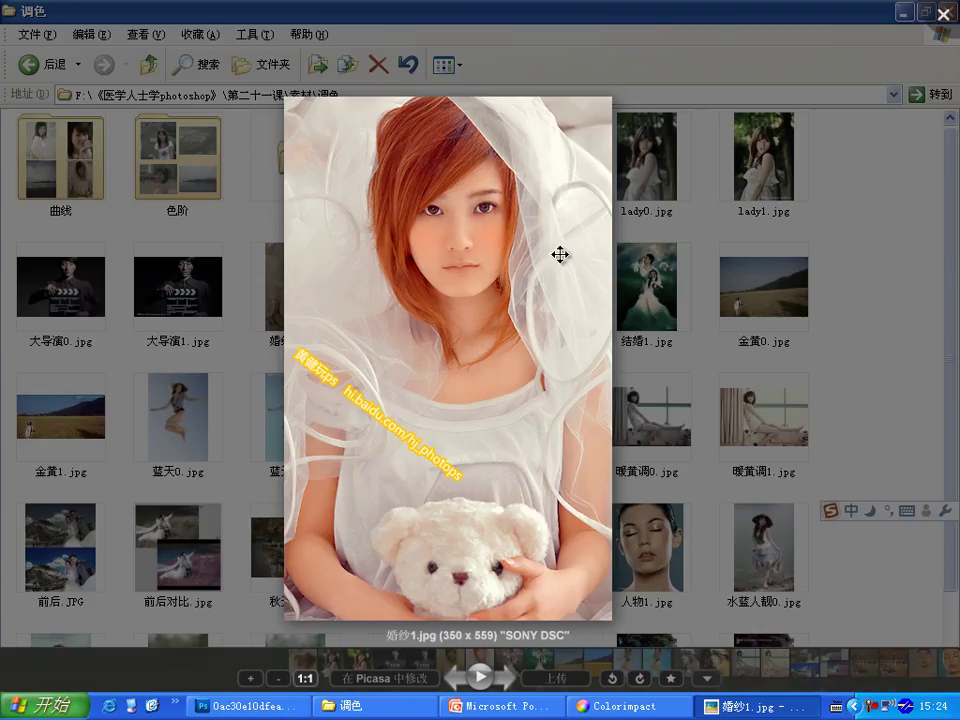
drag(439, 369, 542, 390)
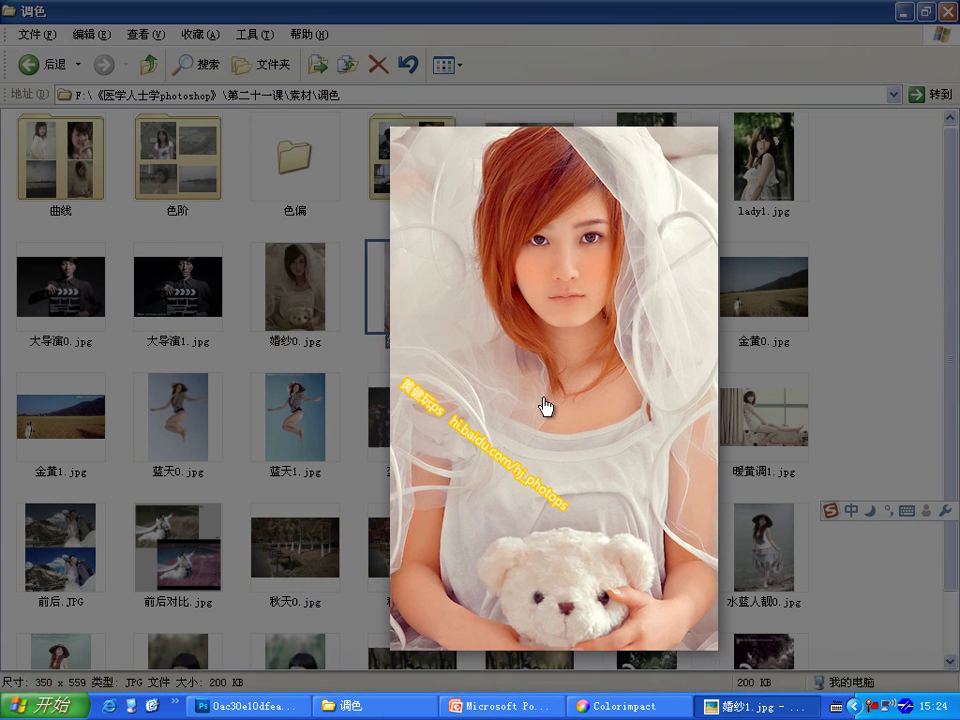
Close the preview, view 婚纱0.jpg once more, and carry it back toward Photoshop.
key(Escape)
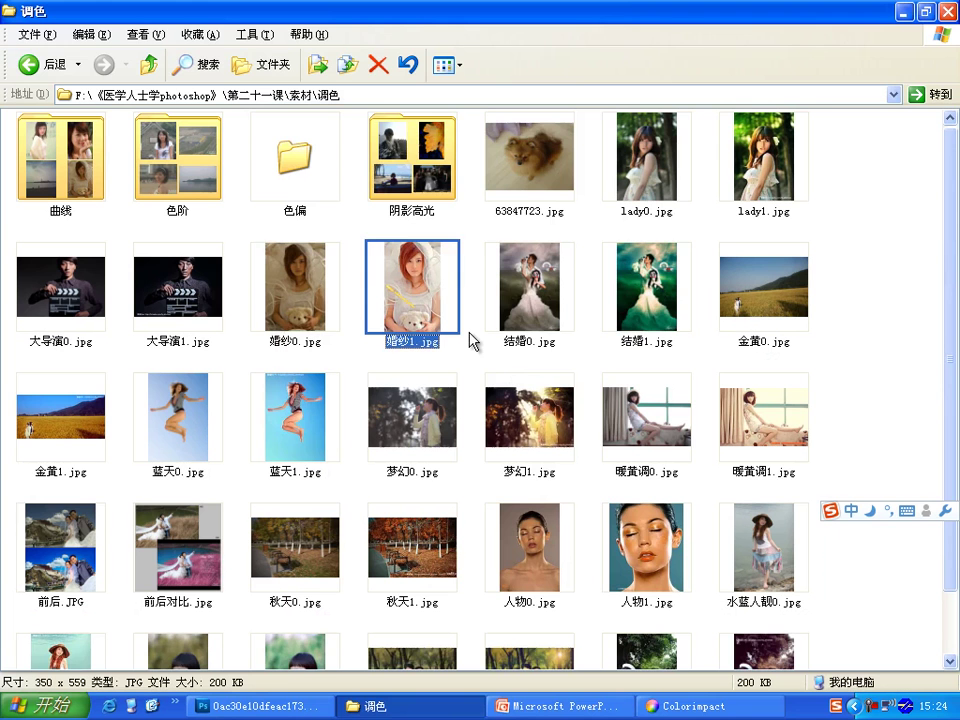
key(Left)
key(Return)
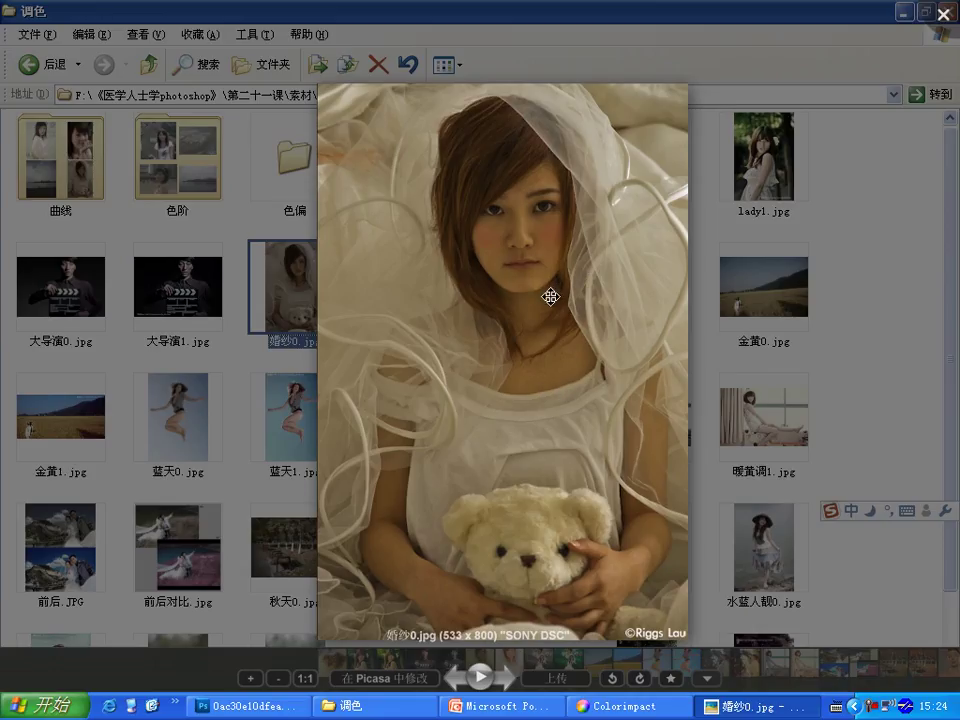
key(Escape)
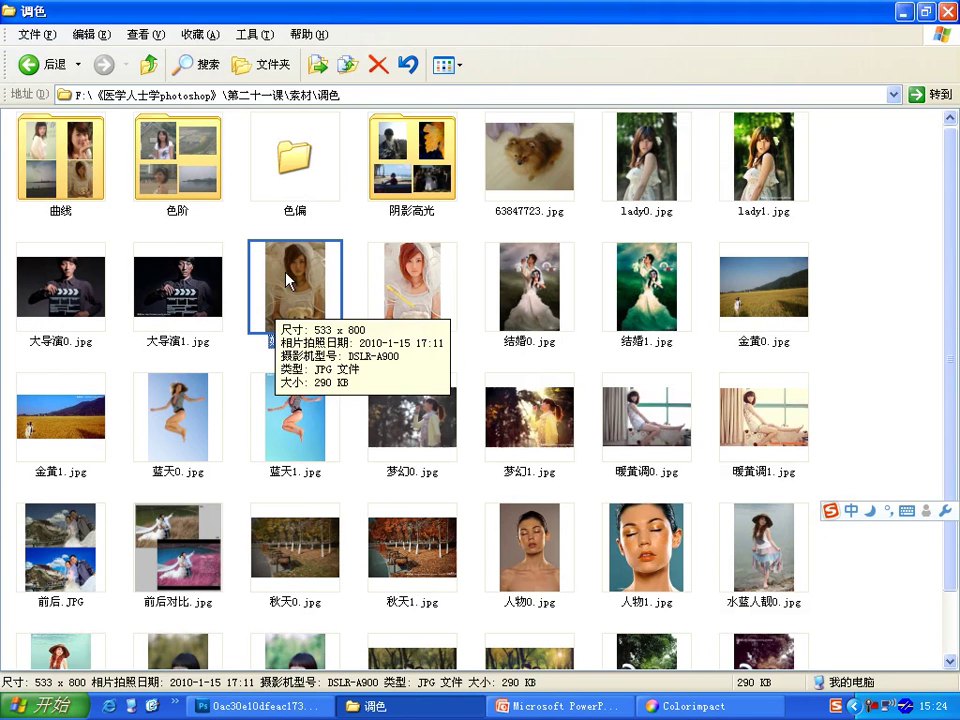
mouse_move(274, 325)
mouse_down()
mouse_move(272, 517)
mouse_move(291, 530)
mouse_up()
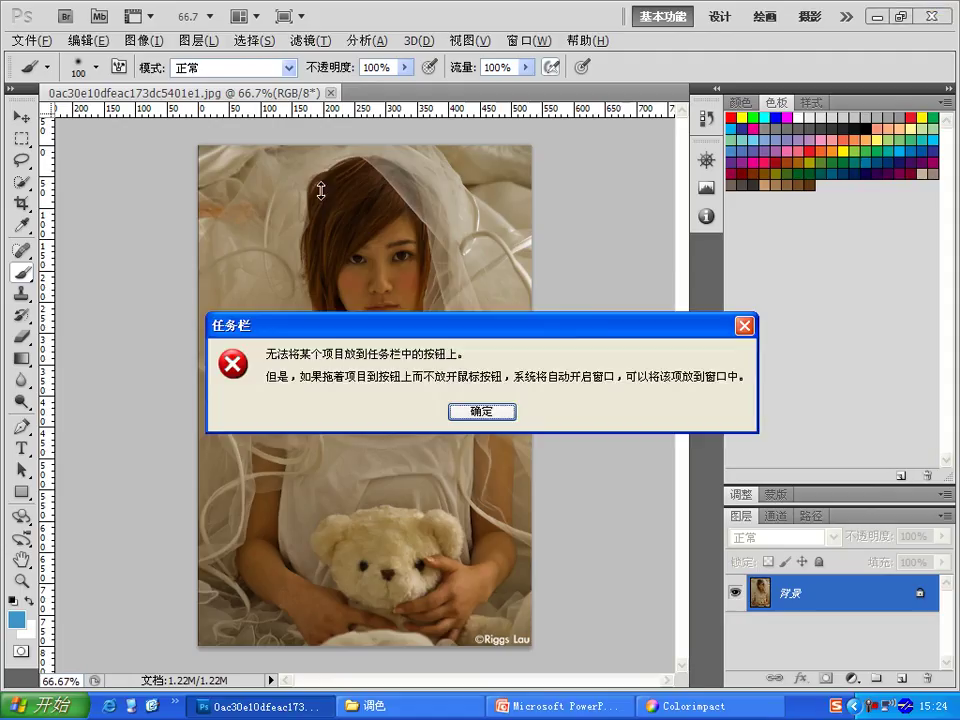
Dismiss the taskbar error, view the bride photo's histogram, and add Levels layer 色阶 1.
click(480, 412)
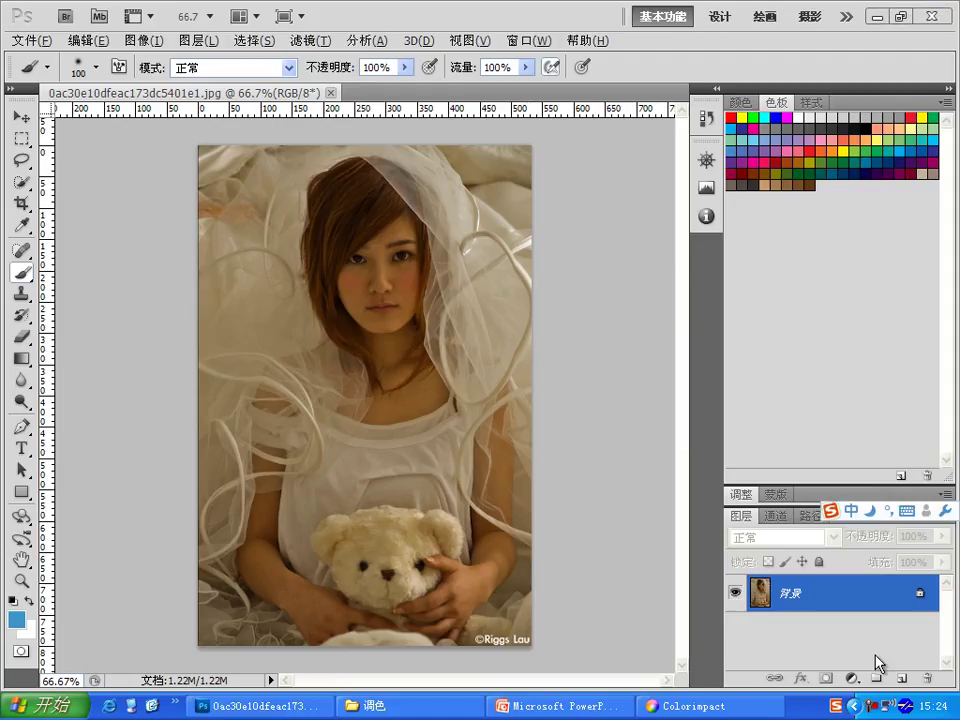
click(707, 188)
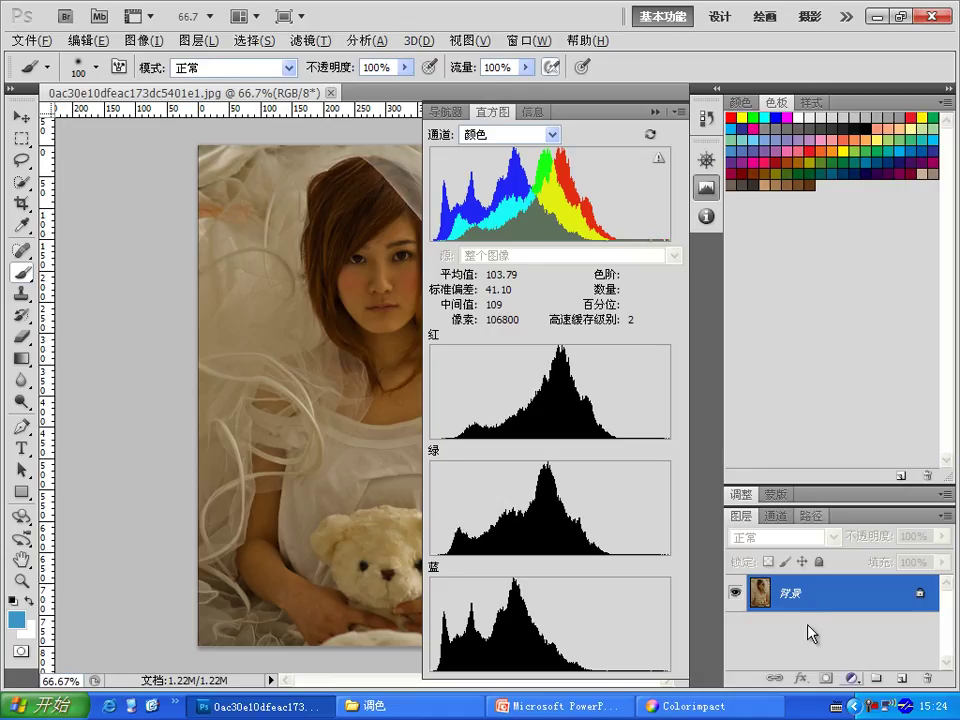
click(707, 187)
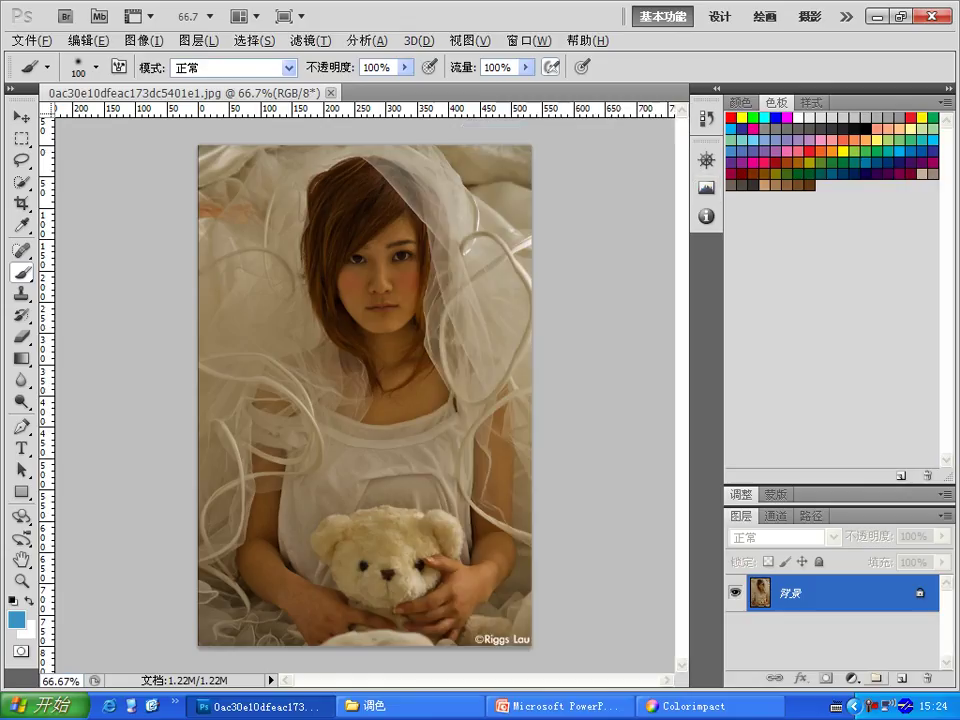
click(852, 678)
click(870, 425)
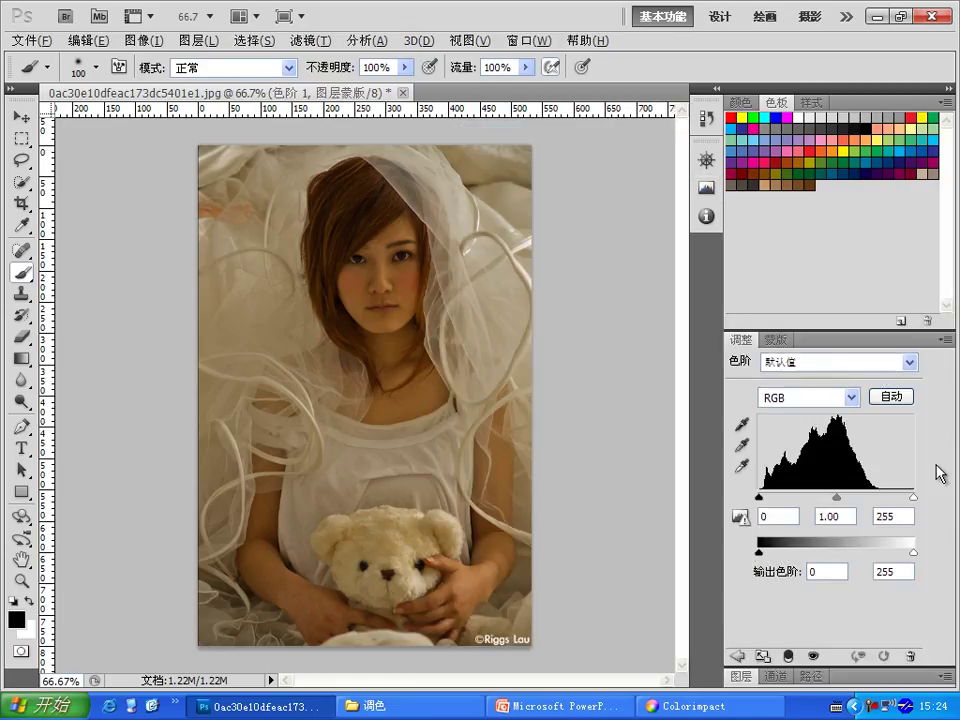
Set the 色阶 1 input levels to 5 / 1.00 / 192 to brighten the bride photo.
drag(912, 498, 868, 497)
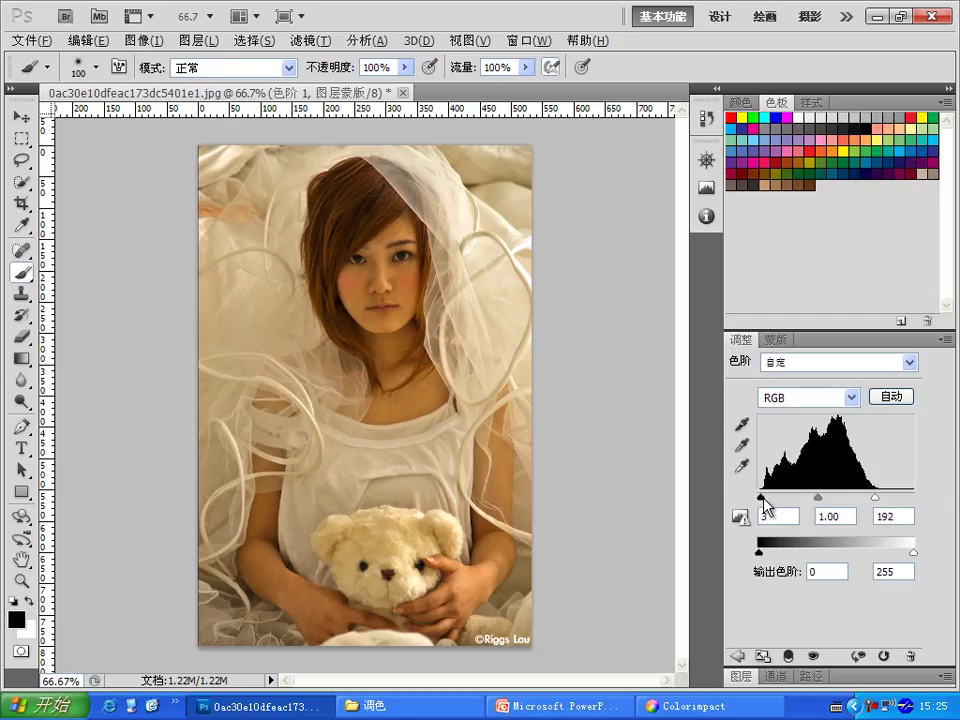
drag(760, 499, 763, 499)
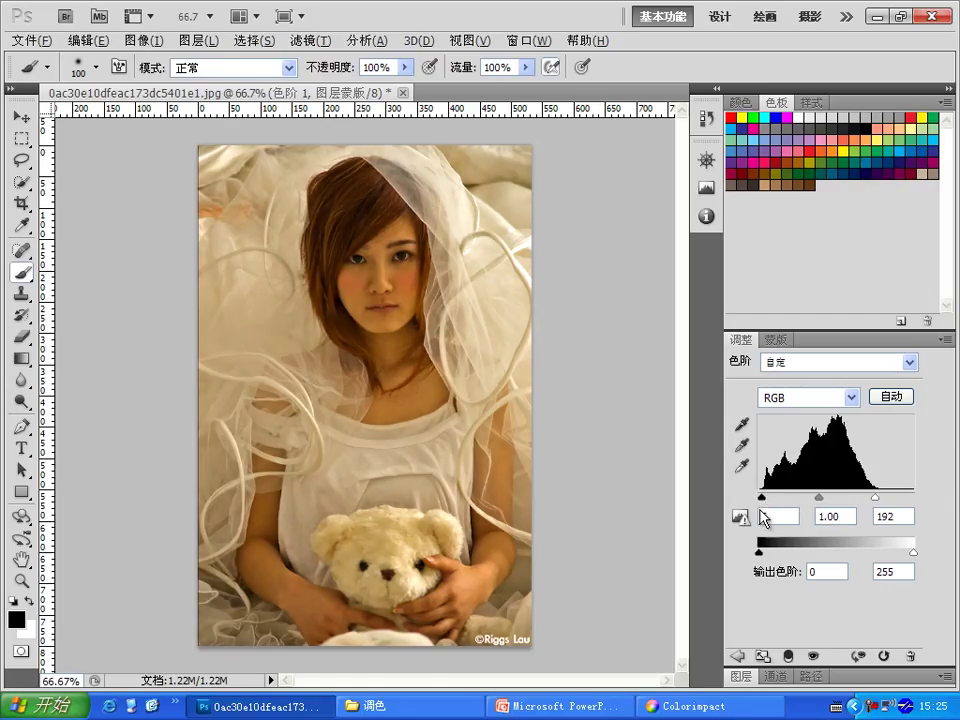
click(739, 676)
Add Curves layer 曲线 1 and place colour sampler #1 on the white top (R199 G183 B147).
click(851, 680)
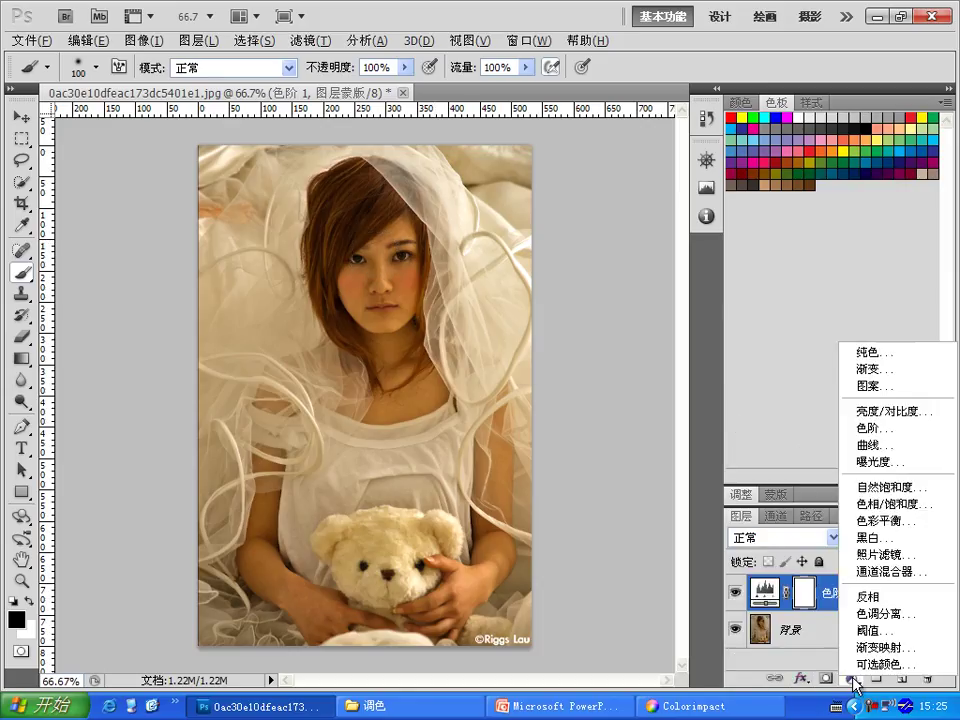
click(869, 444)
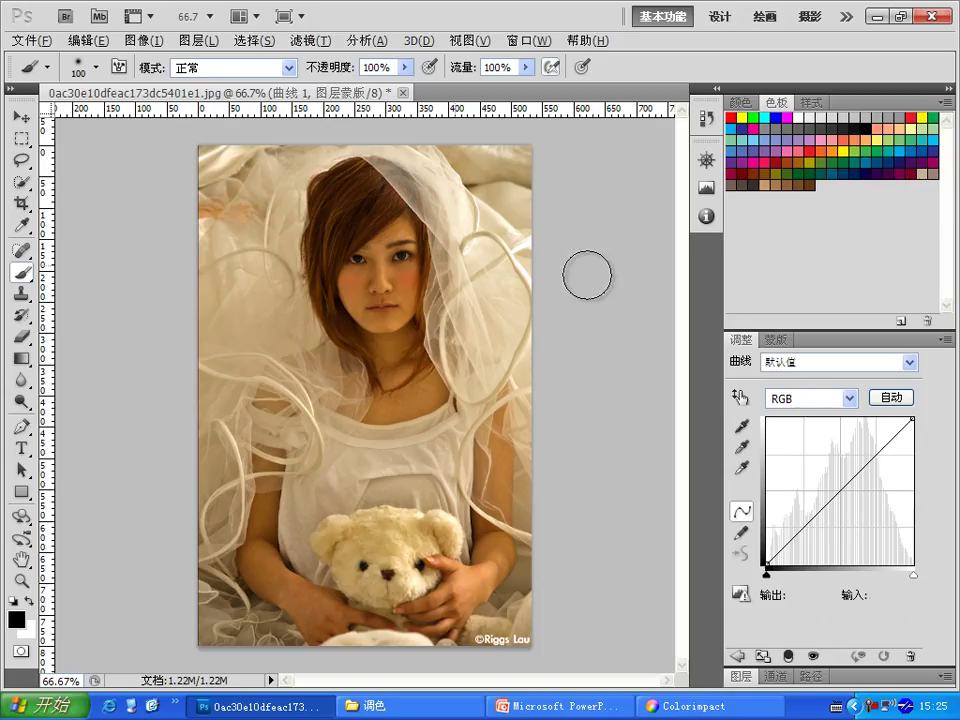
click(707, 216)
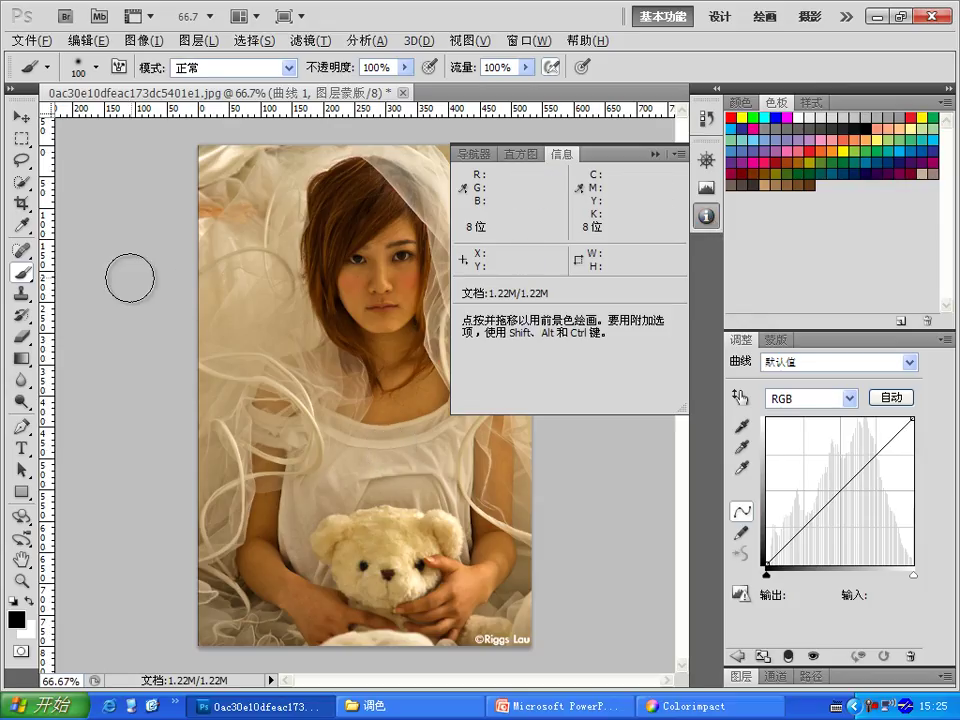
click(21, 226)
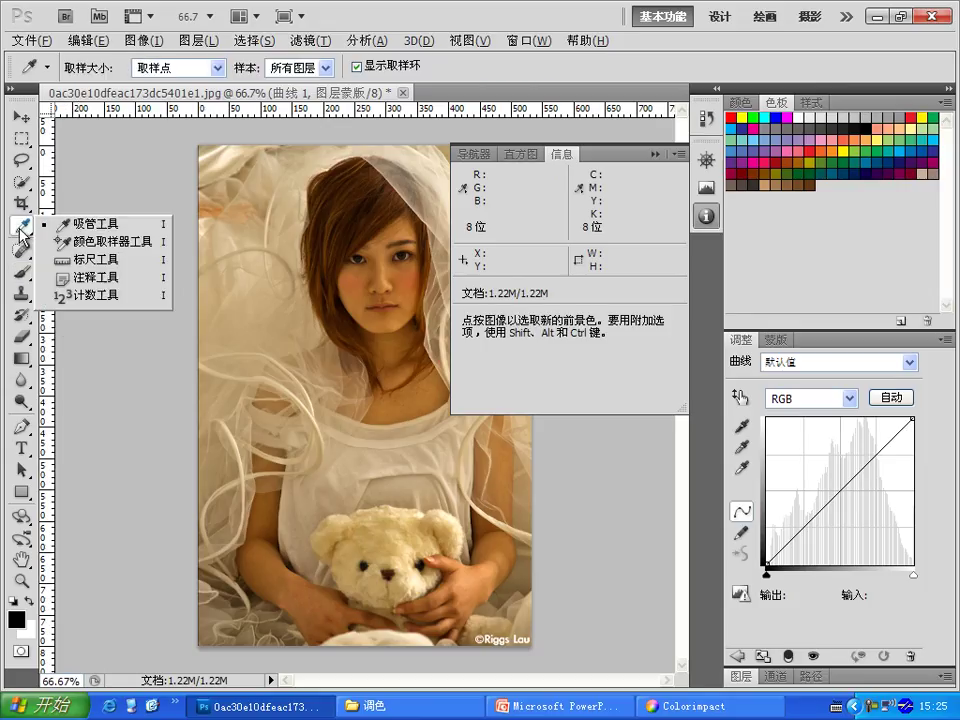
click(80, 242)
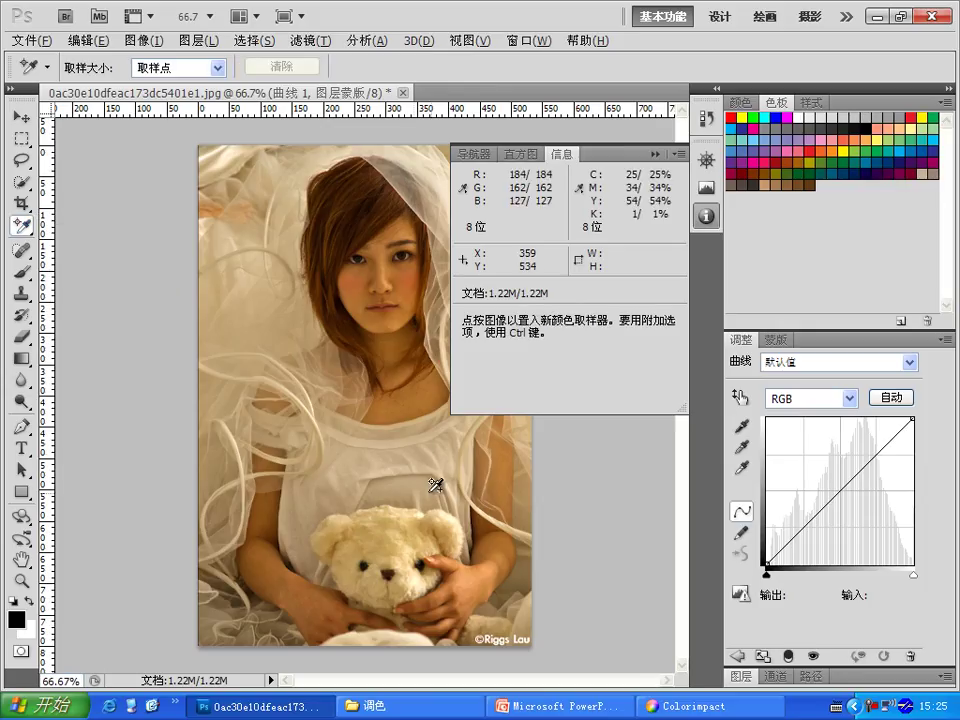
click(392, 446)
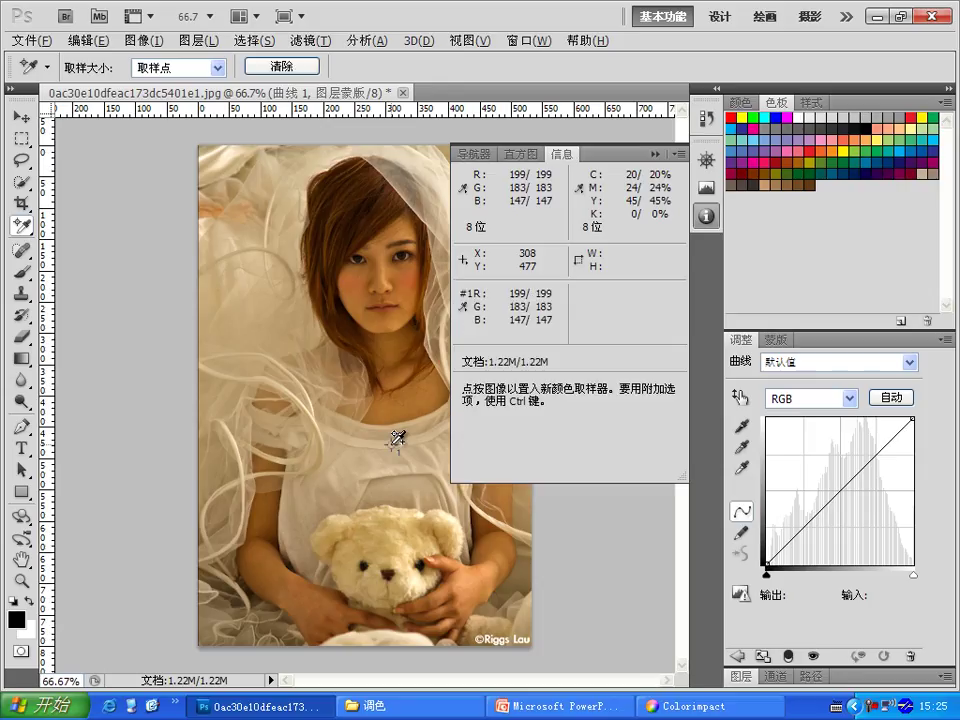
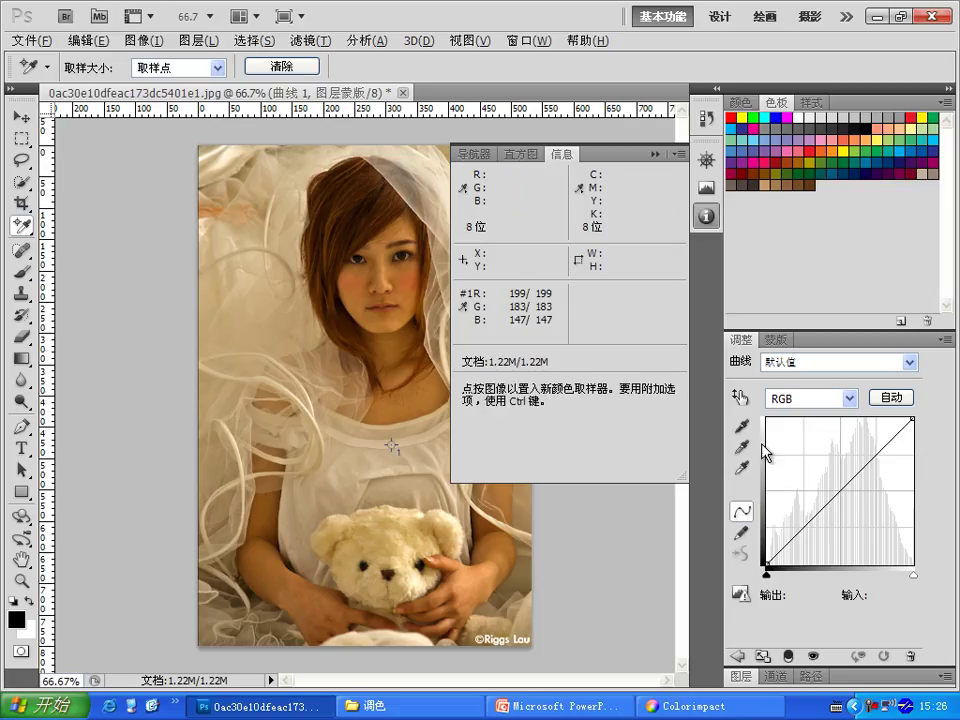
Sample a dress tone onto the RGB curve, darken it, then remove the point to straighten the curve.
click(740, 398)
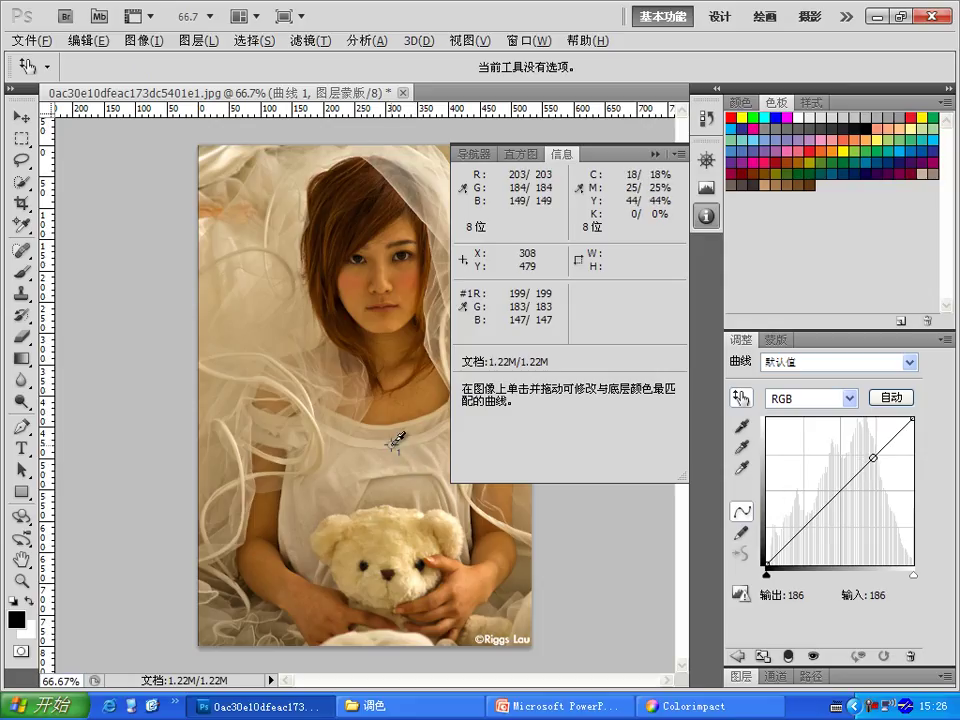
drag(397, 441, 399, 440)
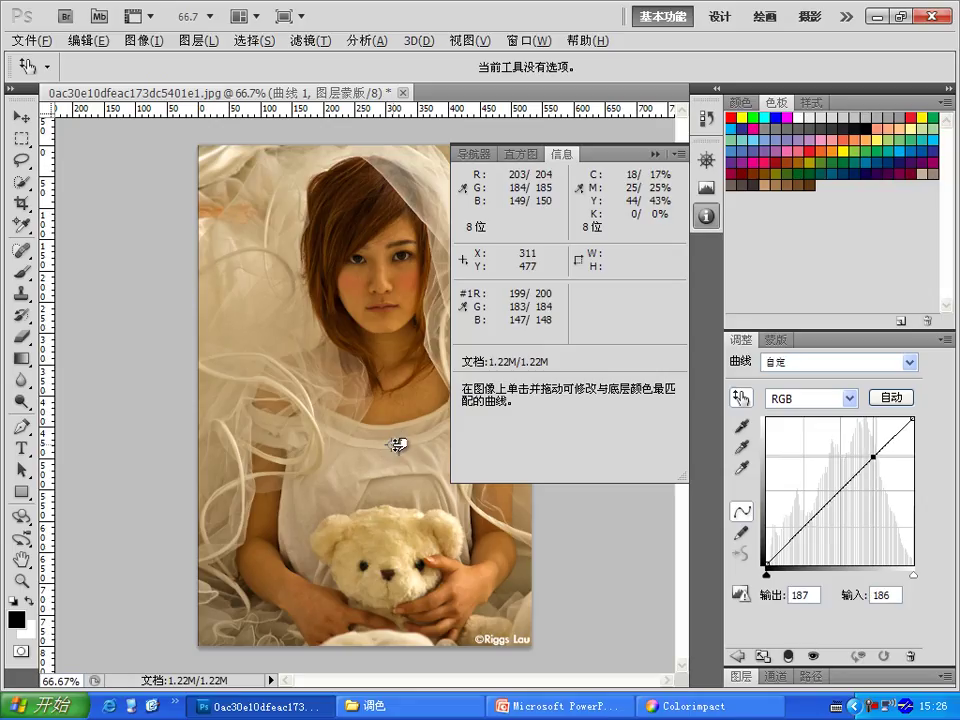
drag(397, 444, 396, 446)
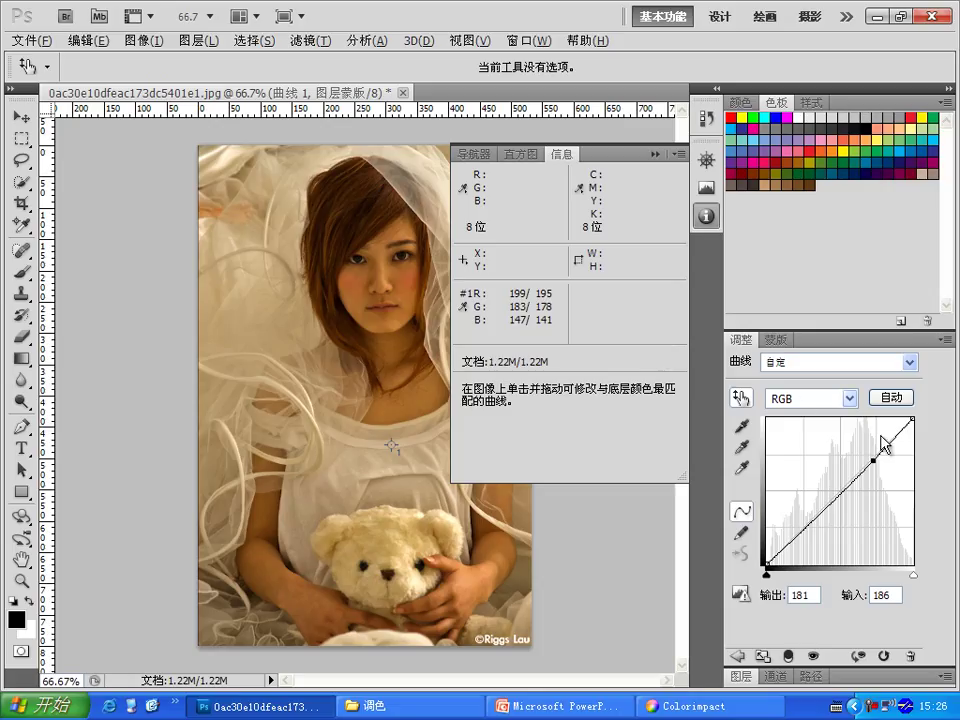
drag(876, 463, 852, 371)
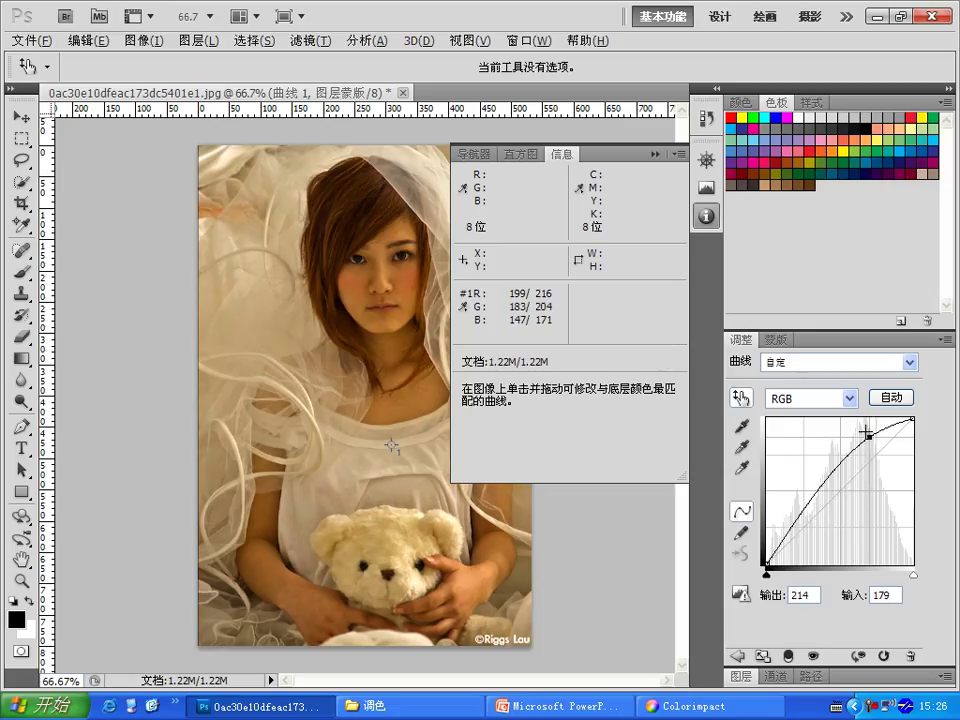
Lower the Red channel curve at the dress tone to cut the orange cast.
click(850, 398)
click(832, 433)
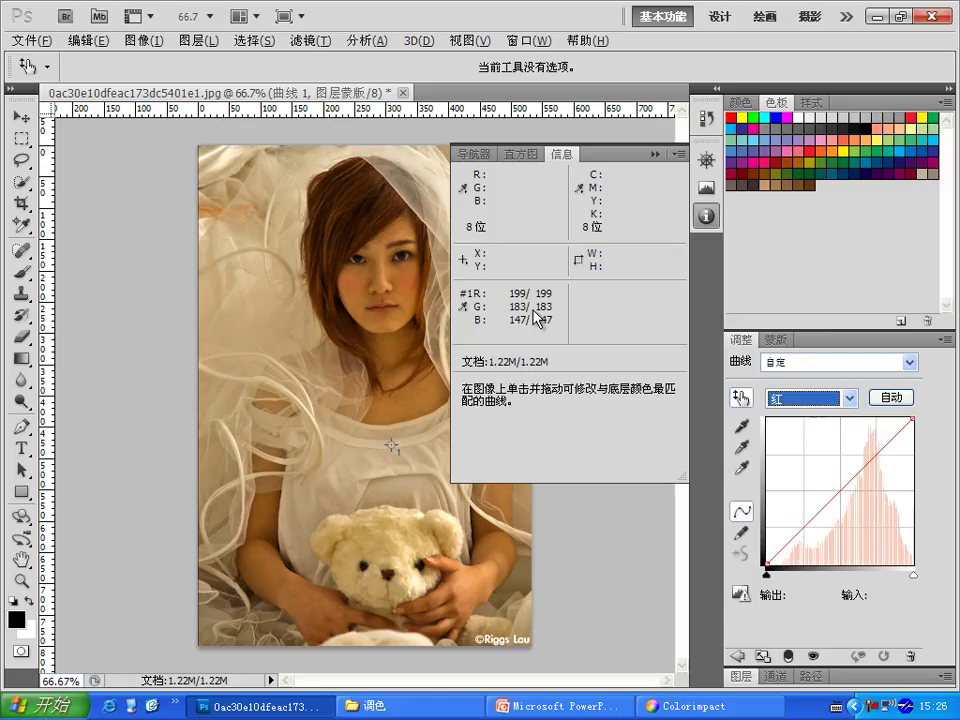
drag(396, 445, 397, 446)
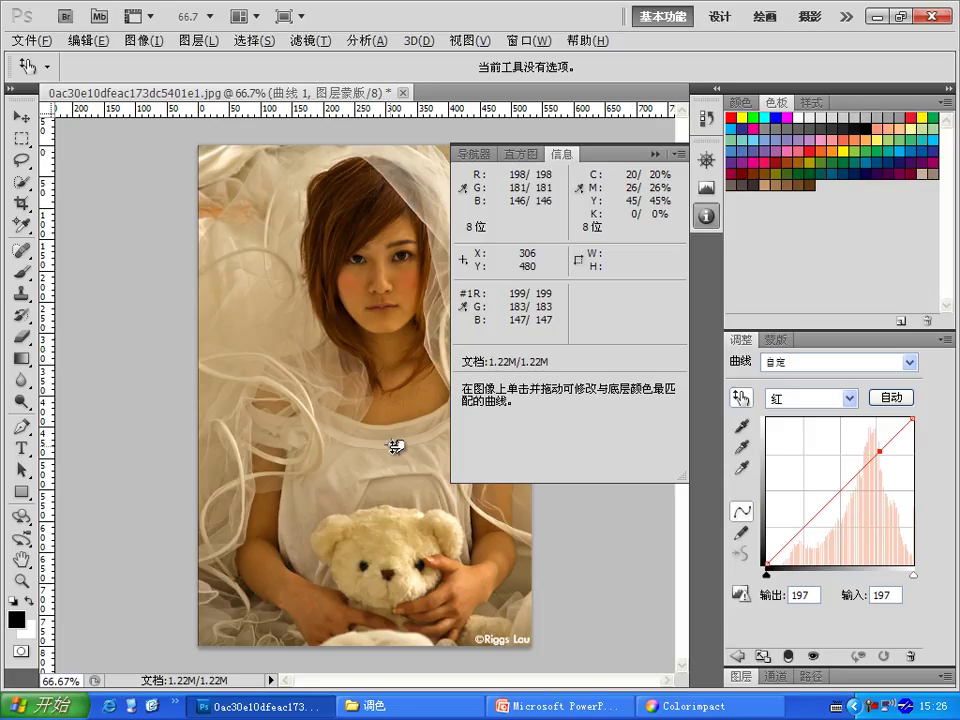
drag(396, 446, 398, 460)
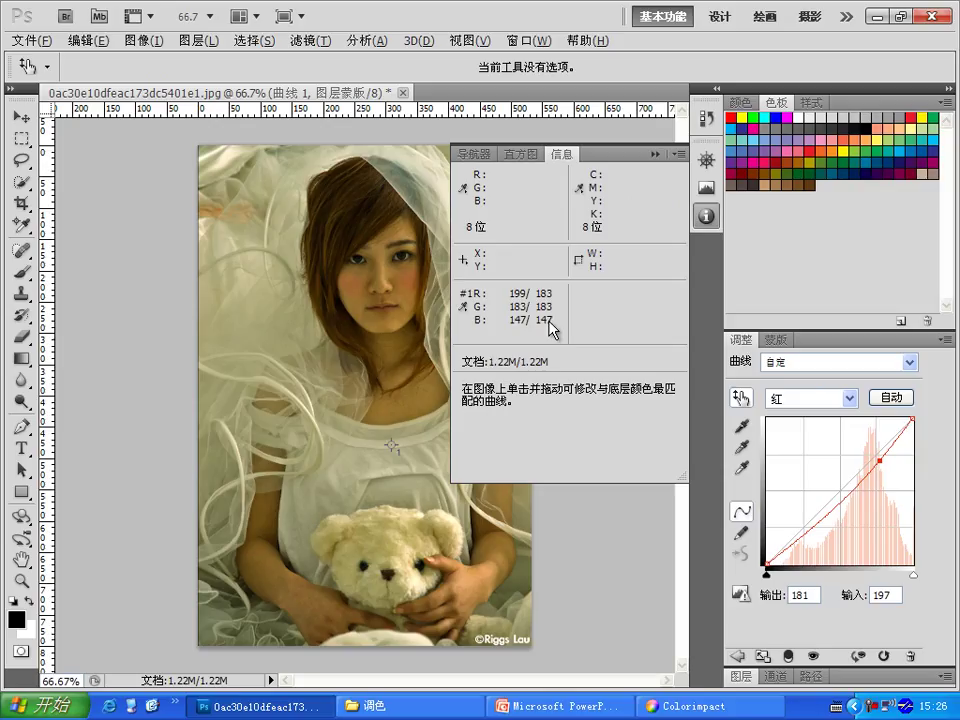
Raise a Blue channel curve point from 150 to about 187 to cool the dress.
click(806, 398)
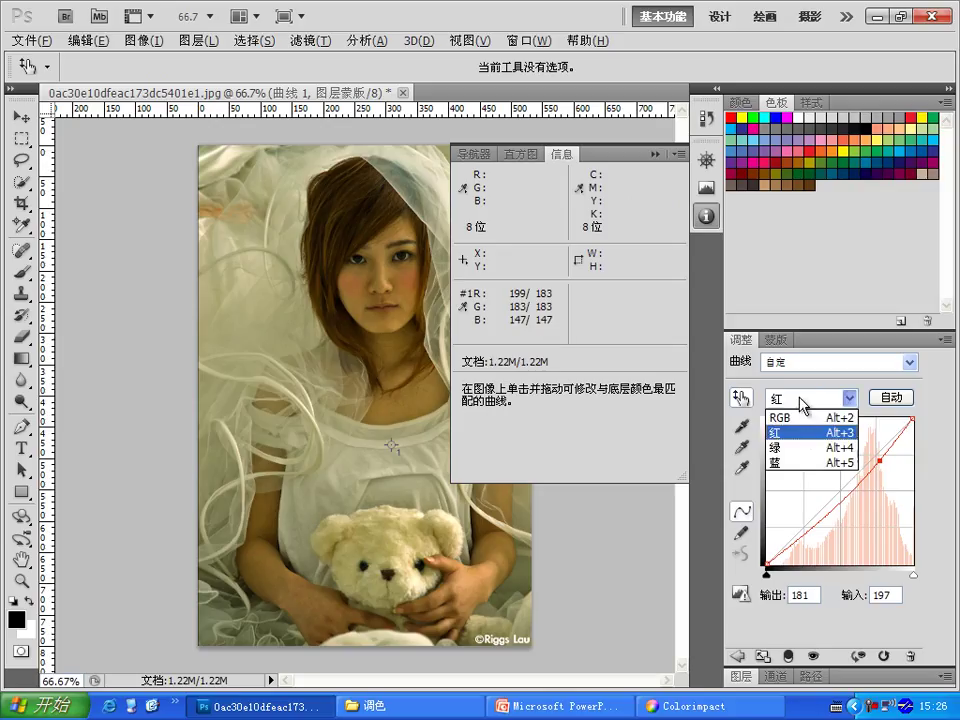
click(798, 462)
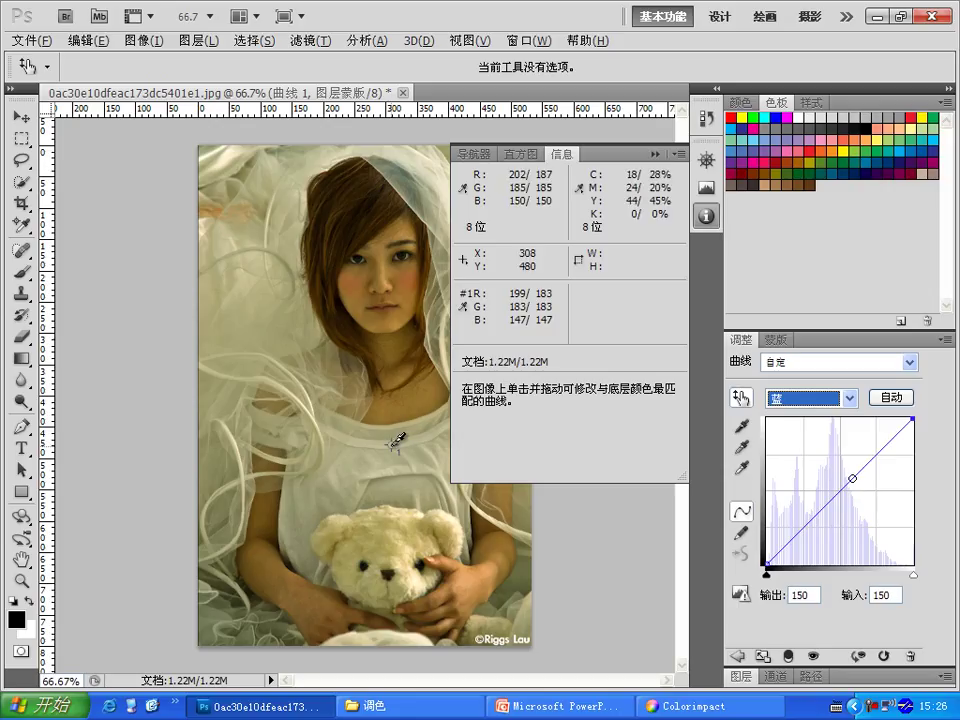
click(398, 447)
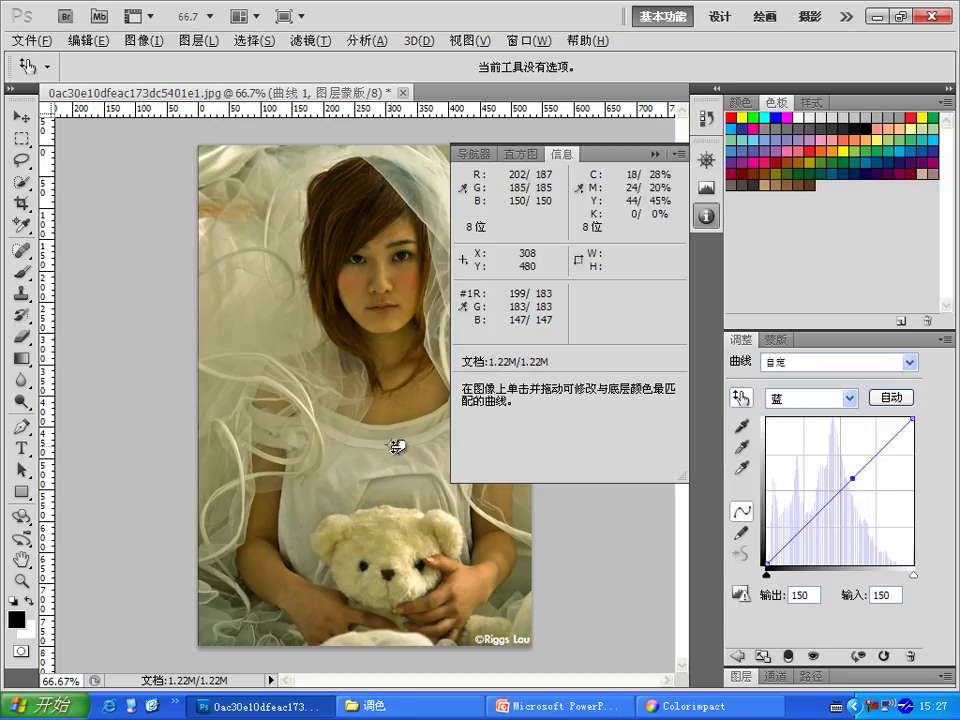
drag(398, 447, 398, 413)
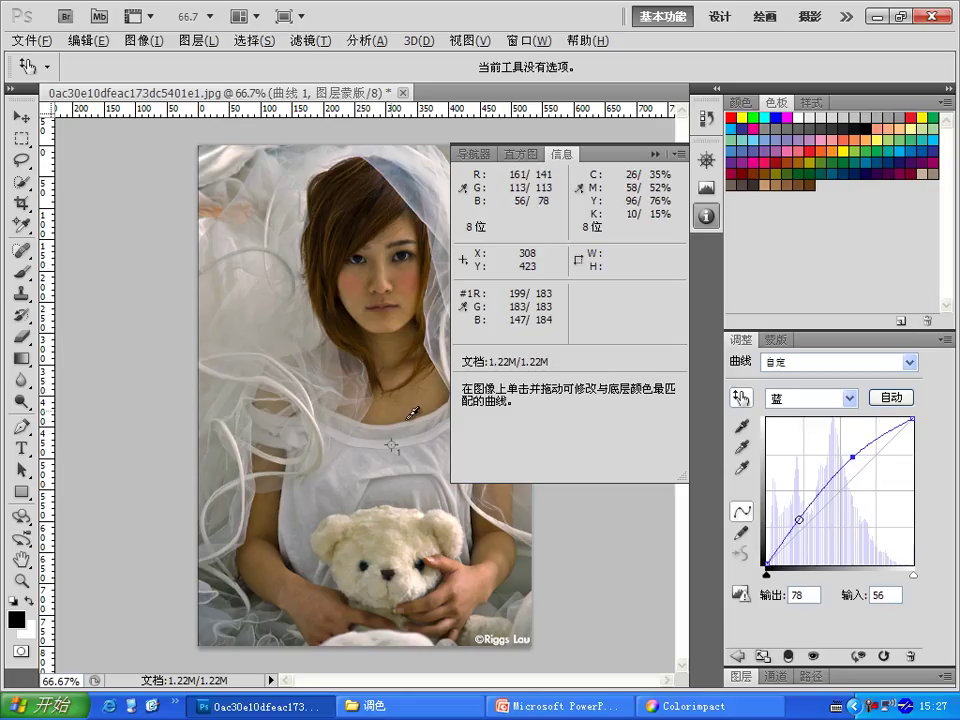
Close the Info panel and toggle the adjustment layers' visibility to compare with the warm original.
click(706, 218)
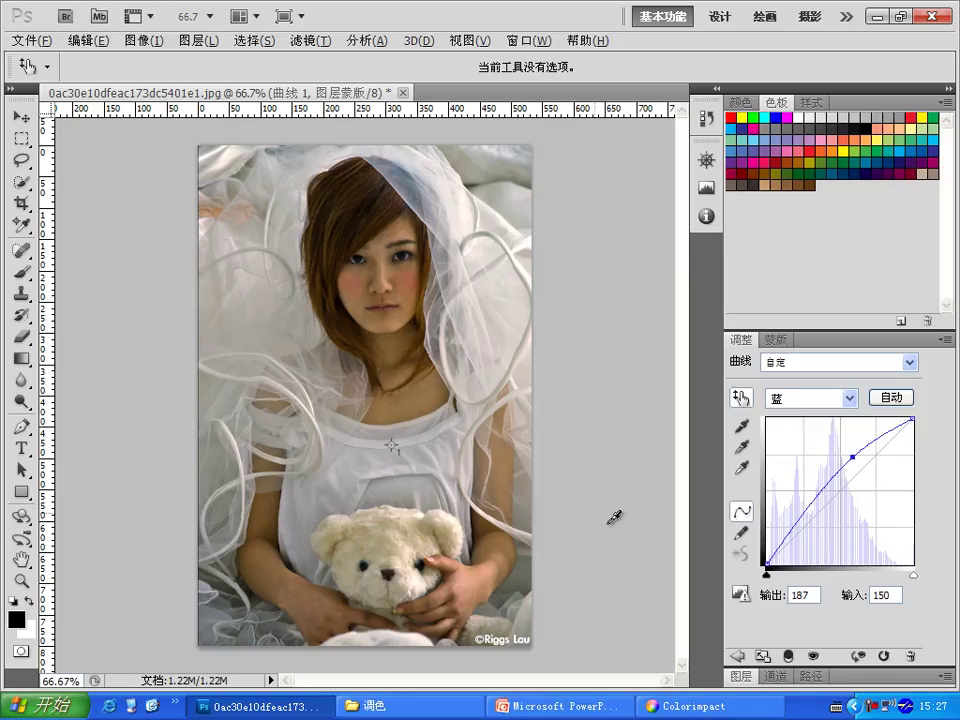
click(740, 676)
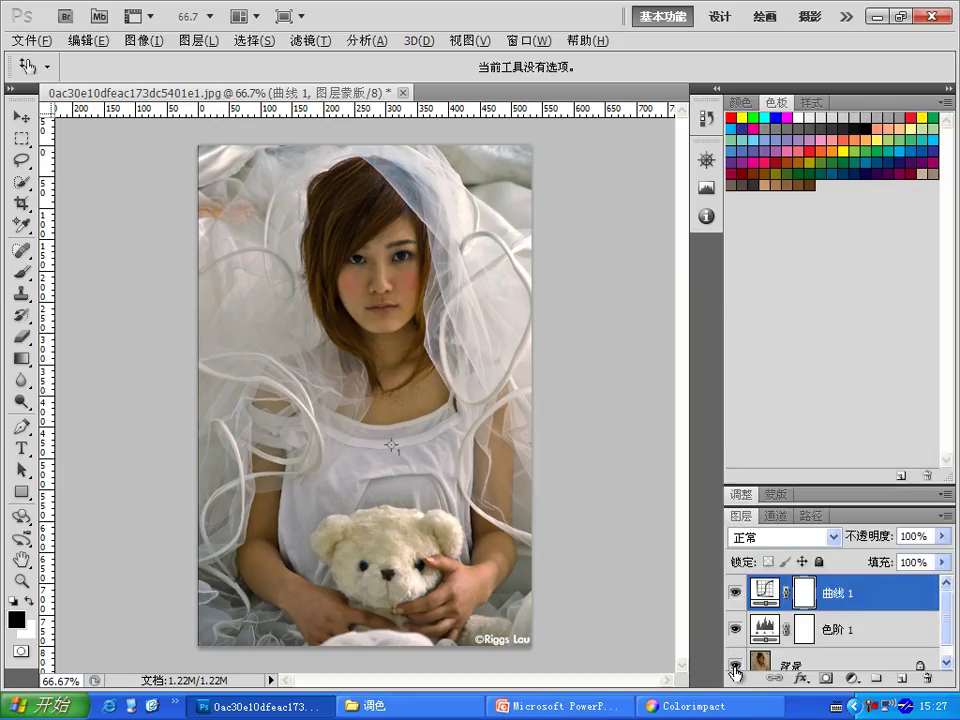
alt+click(735, 666)
alt+click(735, 668)
Add a Curves 2 adjustment layer, test and remove a brightening point, and enable the targeted adjustment tool.
click(852, 679)
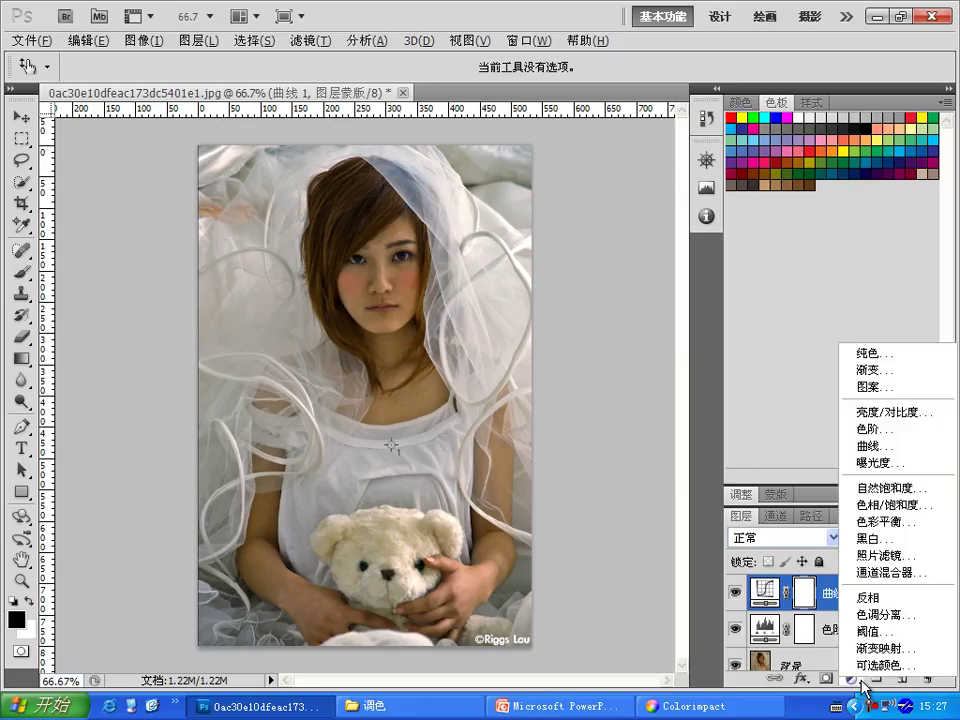
click(875, 445)
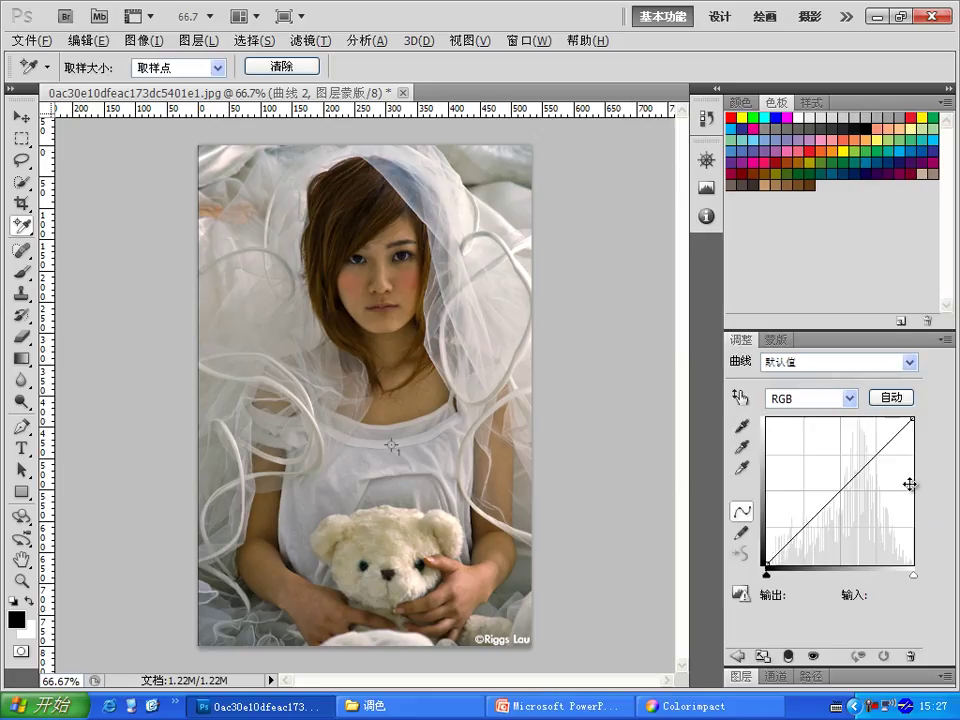
drag(838, 491, 830, 478)
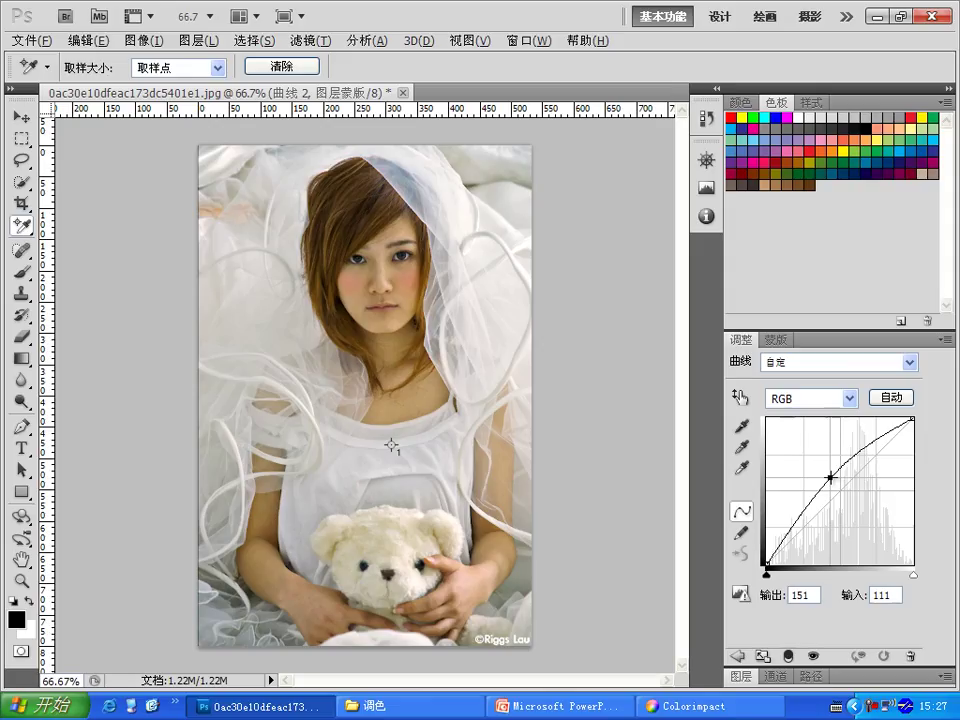
drag(830, 478, 765, 383)
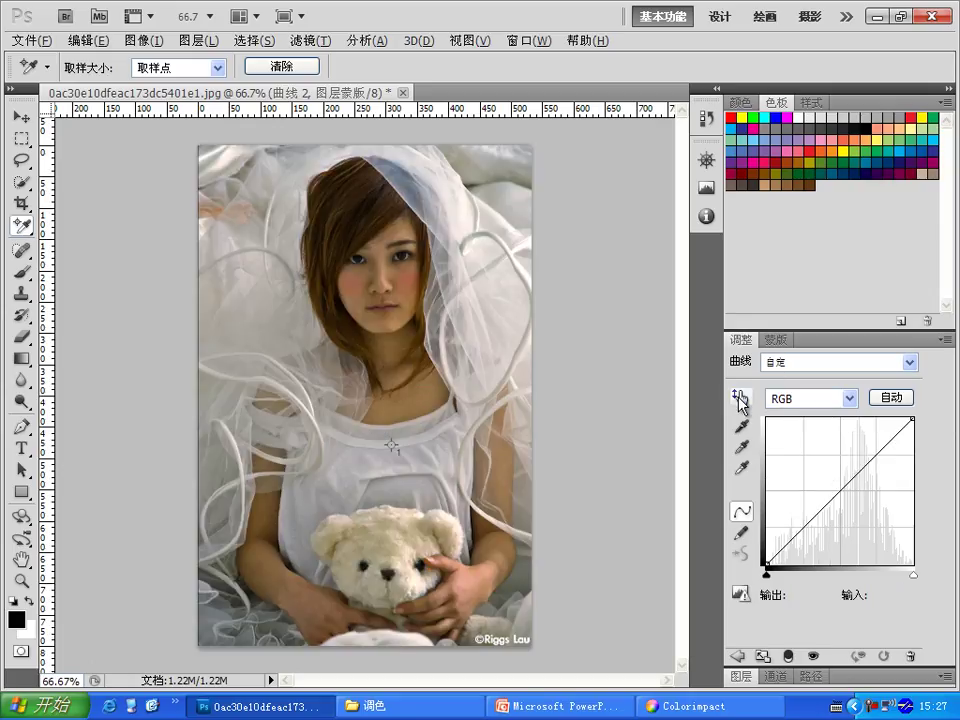
click(741, 398)
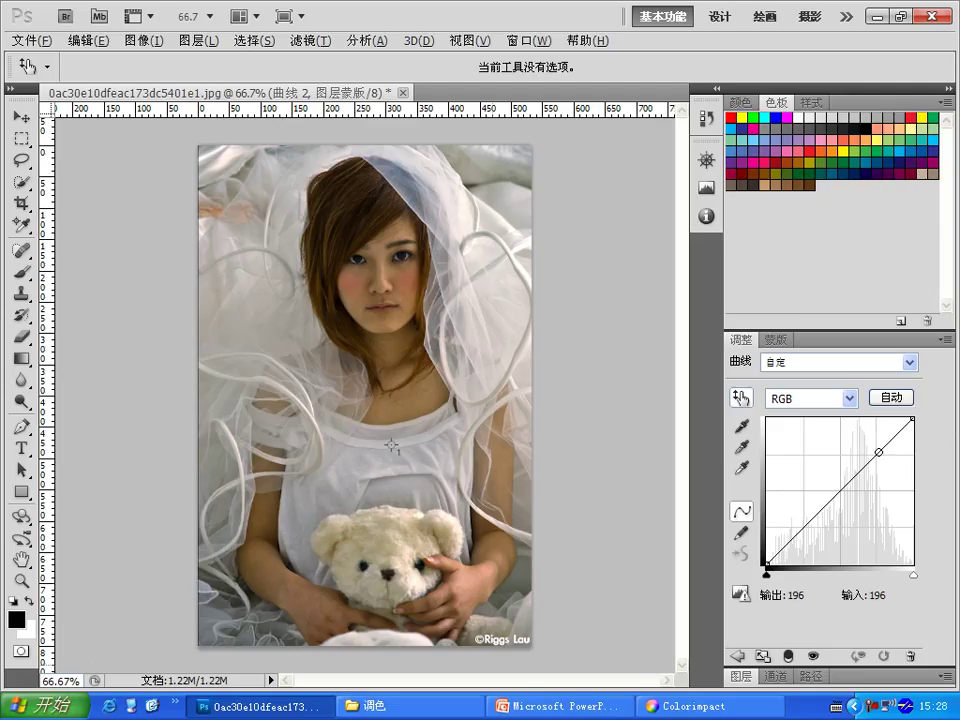
In the 调色 folder, view the before-and-after example 前后.JPG in the photo viewer, then close it.
click(445, 708)
scroll(392, 530, down, 3)
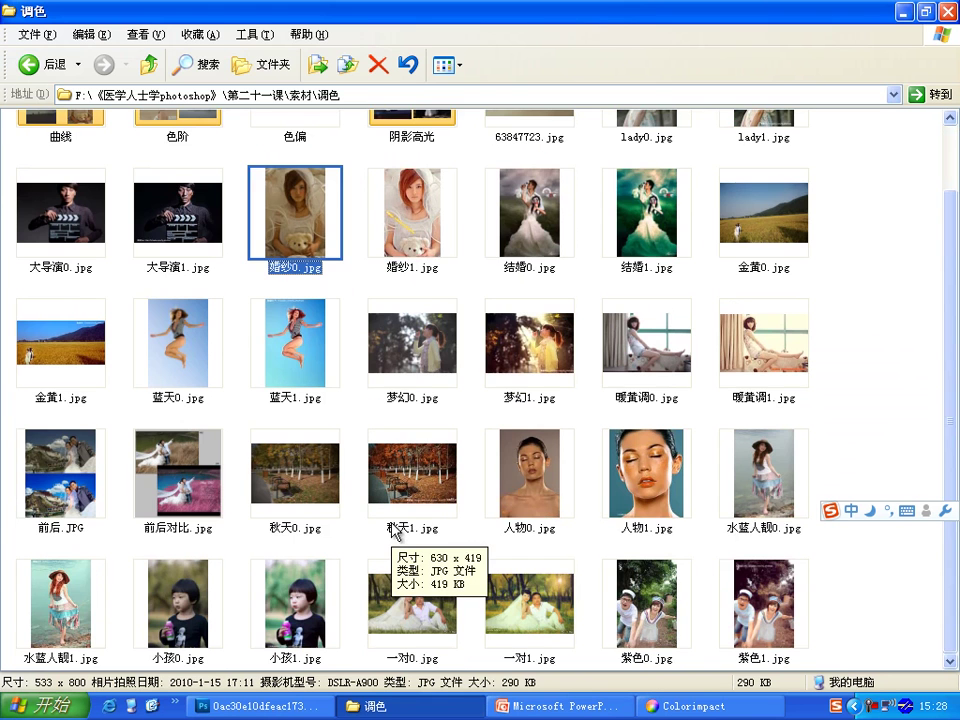
scroll(553, 527, up, 1)
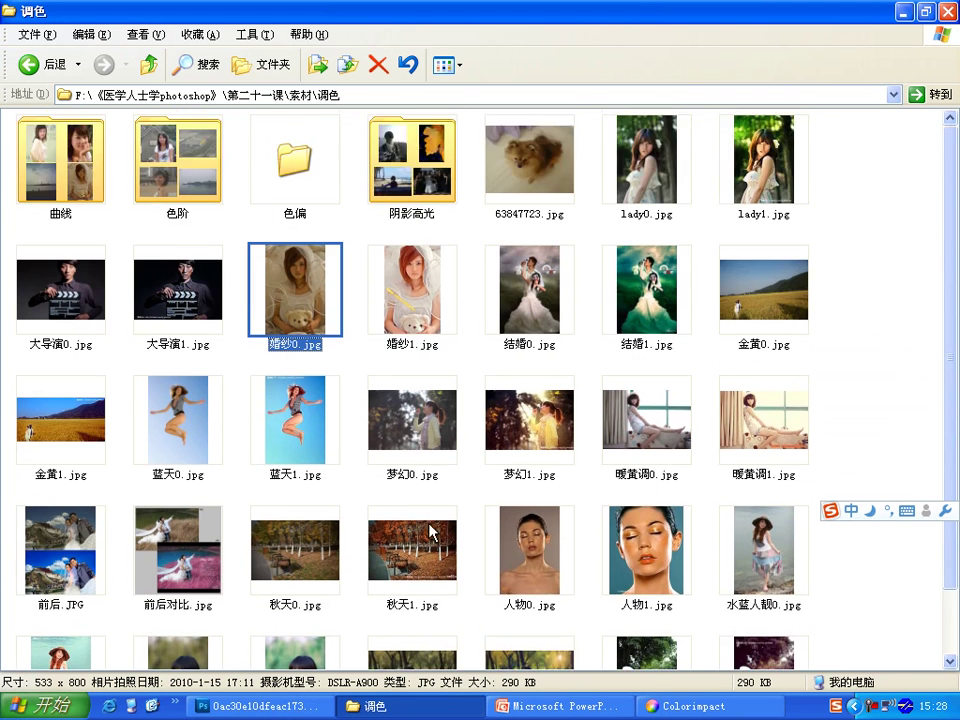
scroll(300, 500, down, 1)
click(52, 503)
double_click(52, 503)
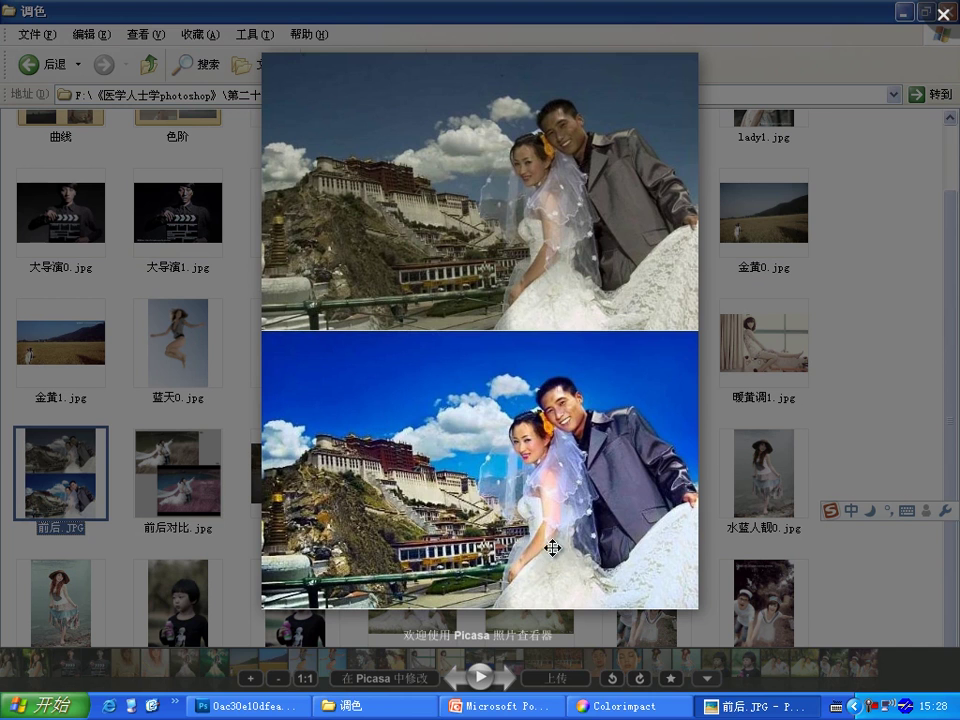
click(464, 616)
Preview the 一对1.jpg example, then return to the Photoshop document.
double_click(505, 608)
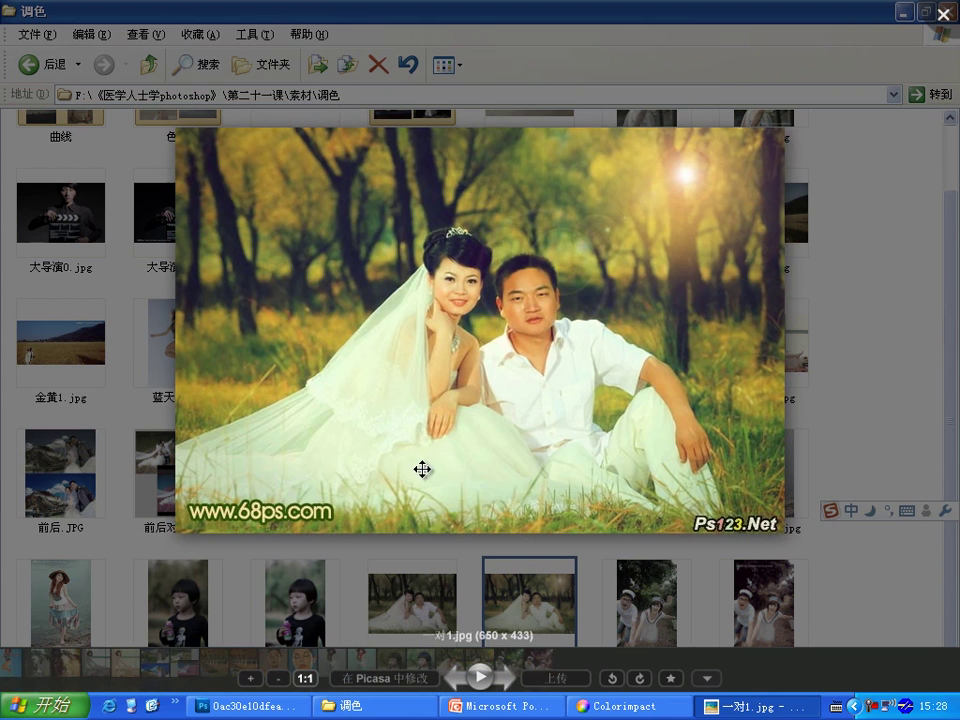
key(Escape)
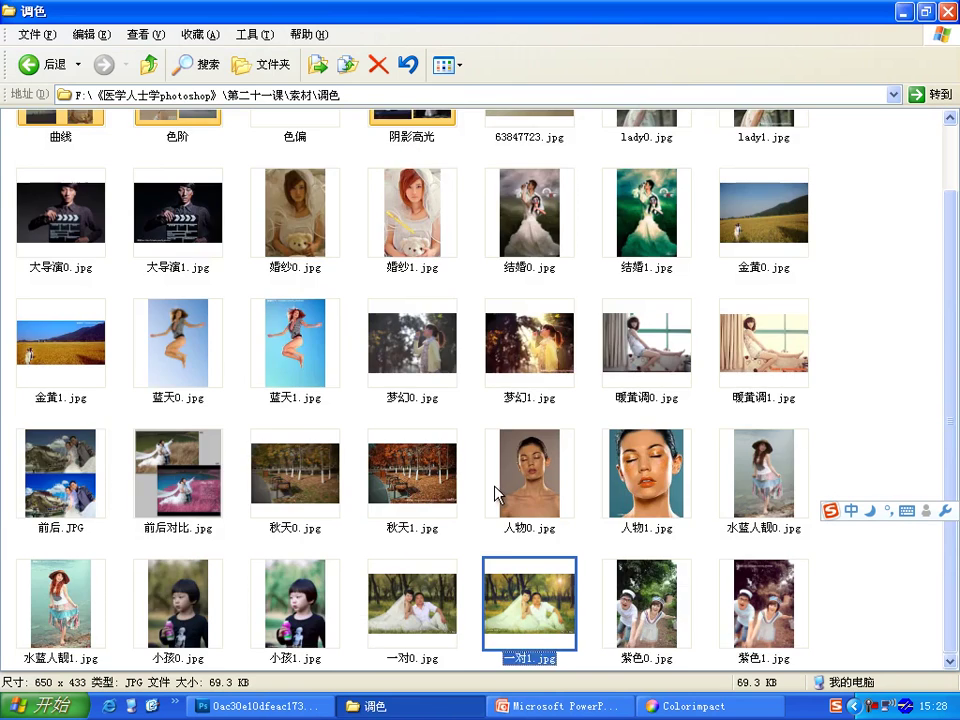
scroll(470, 440, up, 2)
scroll(465, 450, down, 2)
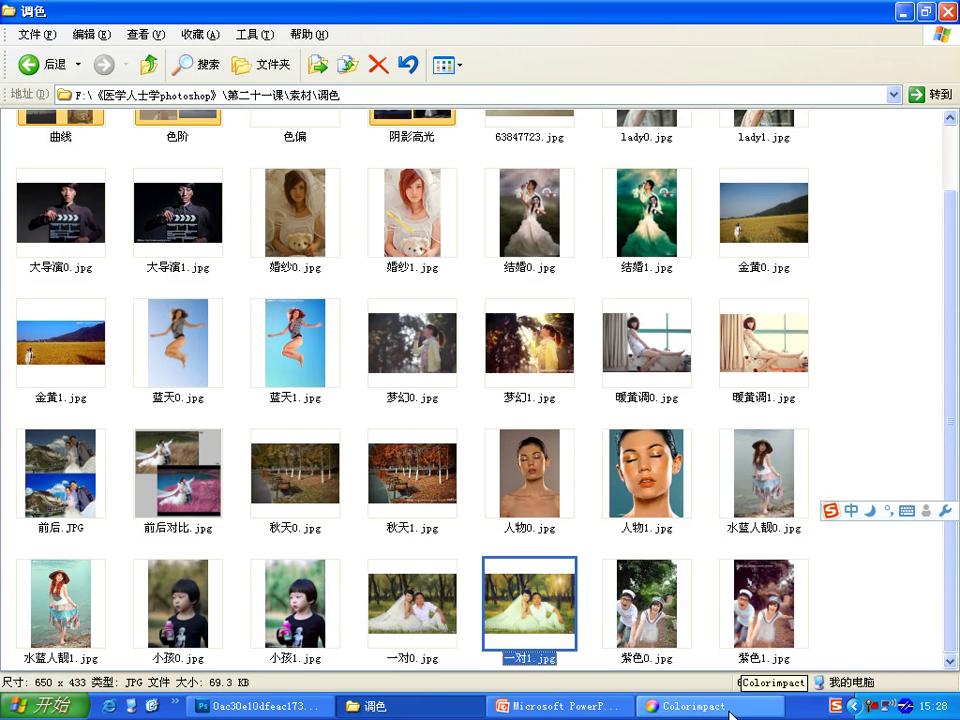
click(258, 706)
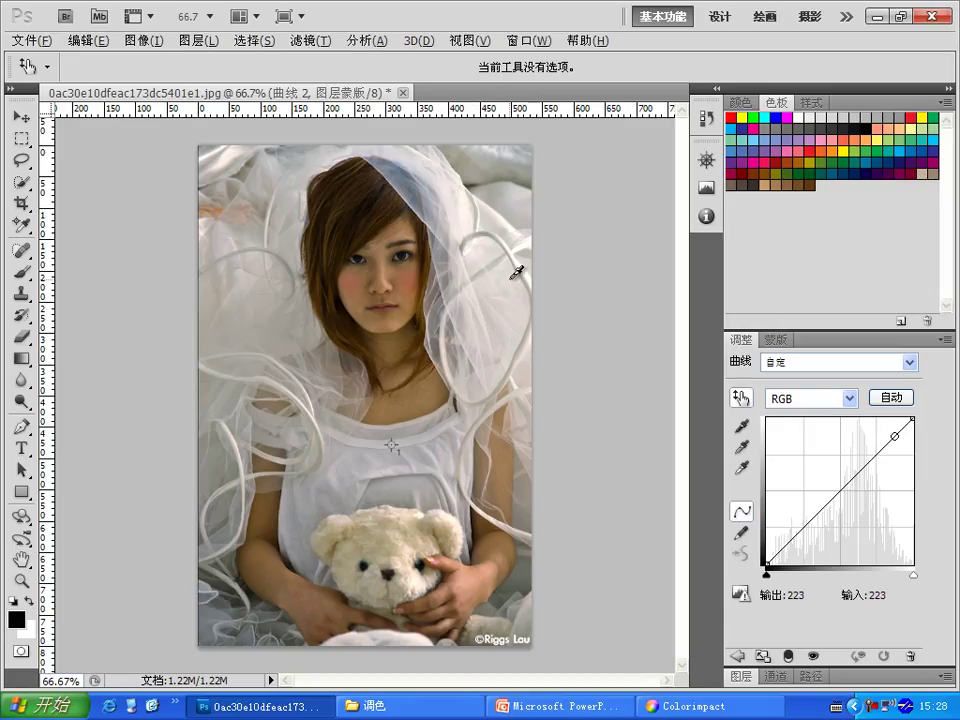
Brighten the veil highlights and deepen the hair shadows with Curves 2, then hide it to compare.
drag(517, 271, 506, 268)
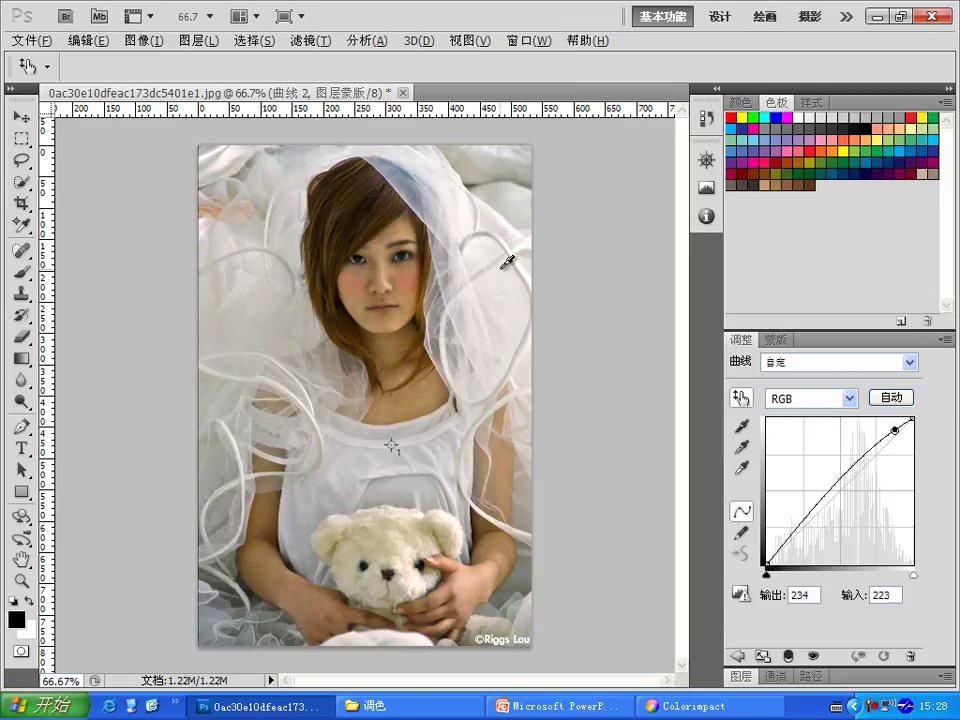
click(348, 336)
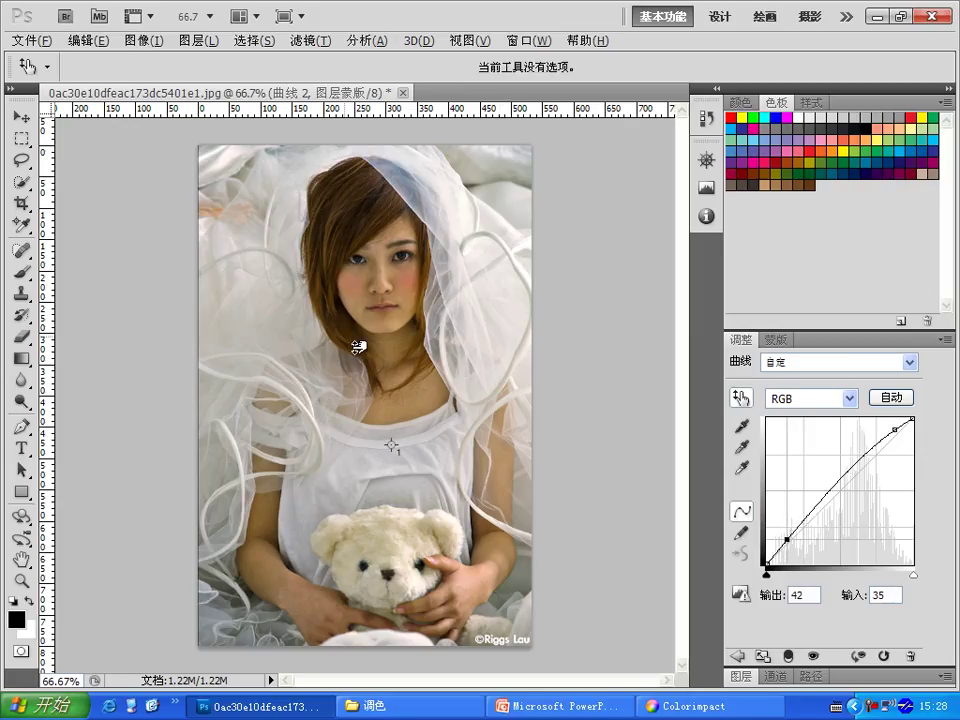
drag(348, 336, 355, 344)
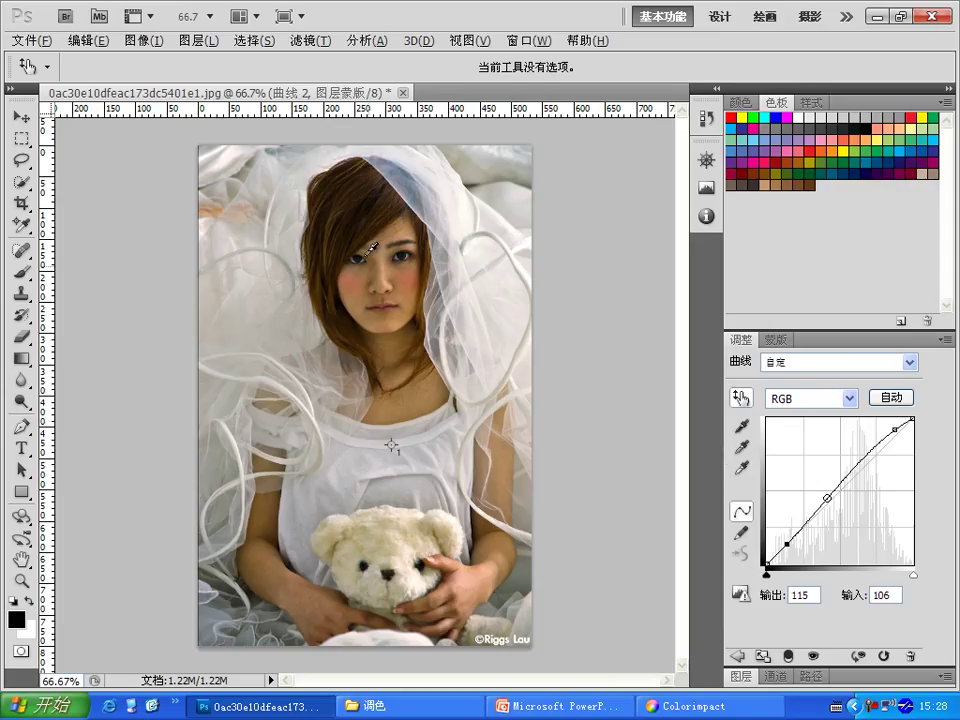
click(814, 657)
click(813, 657)
click(741, 677)
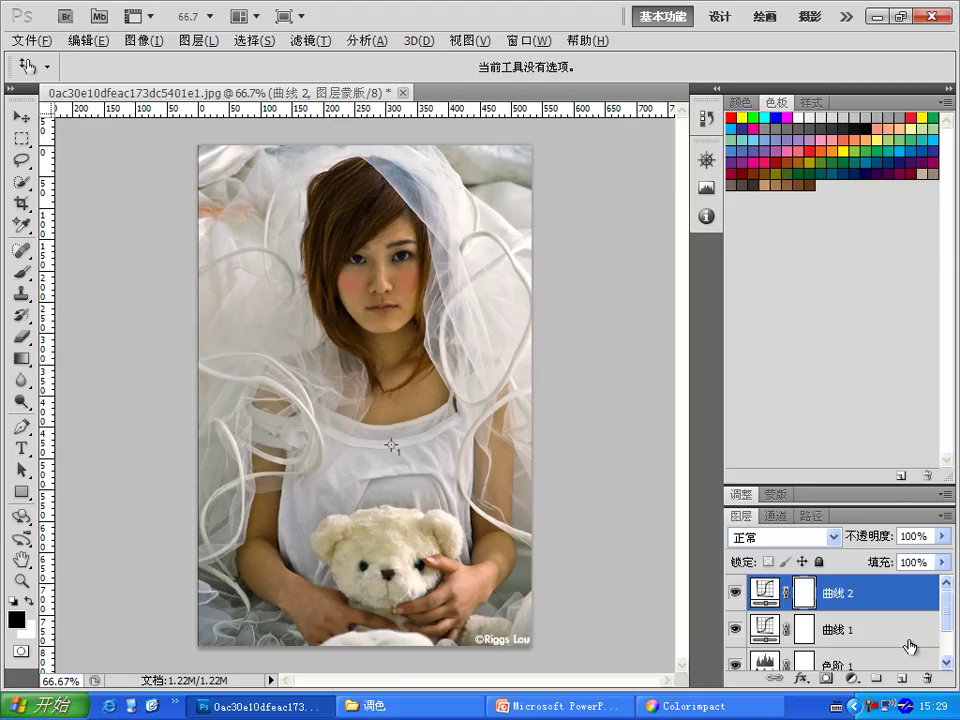
scroll(951, 610, down, 2)
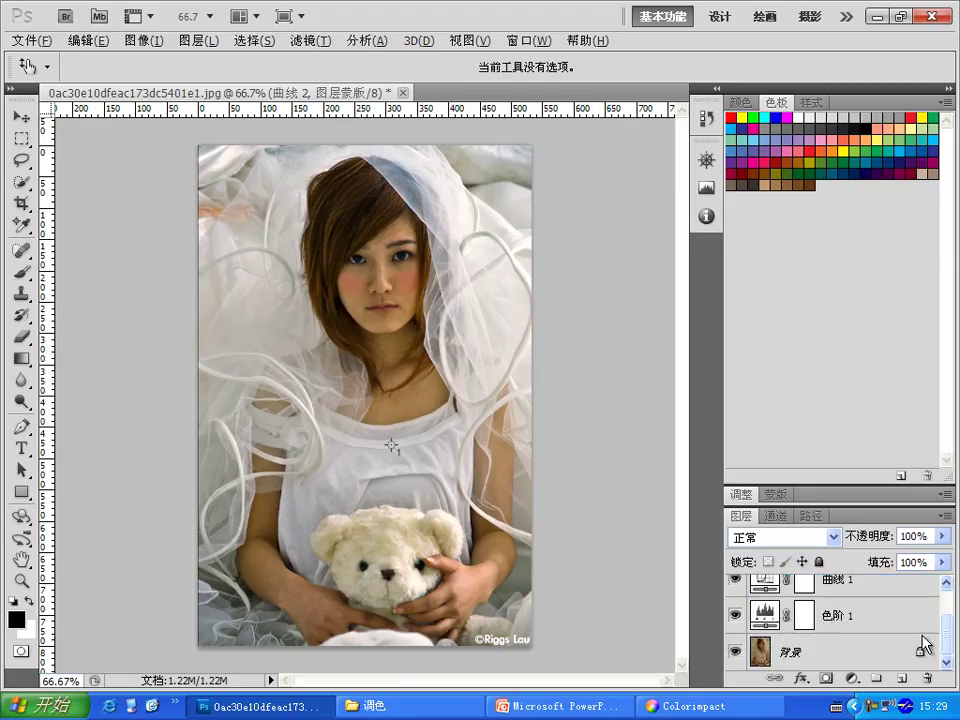
alt+click(736, 656)
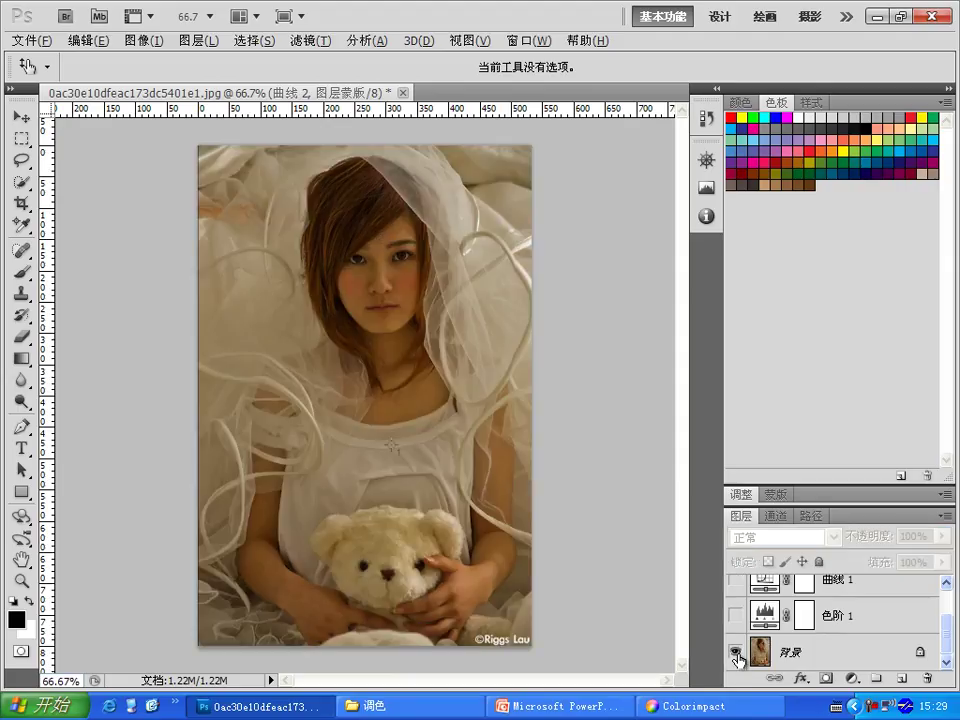
alt+click(736, 656)
alt+click(736, 656)
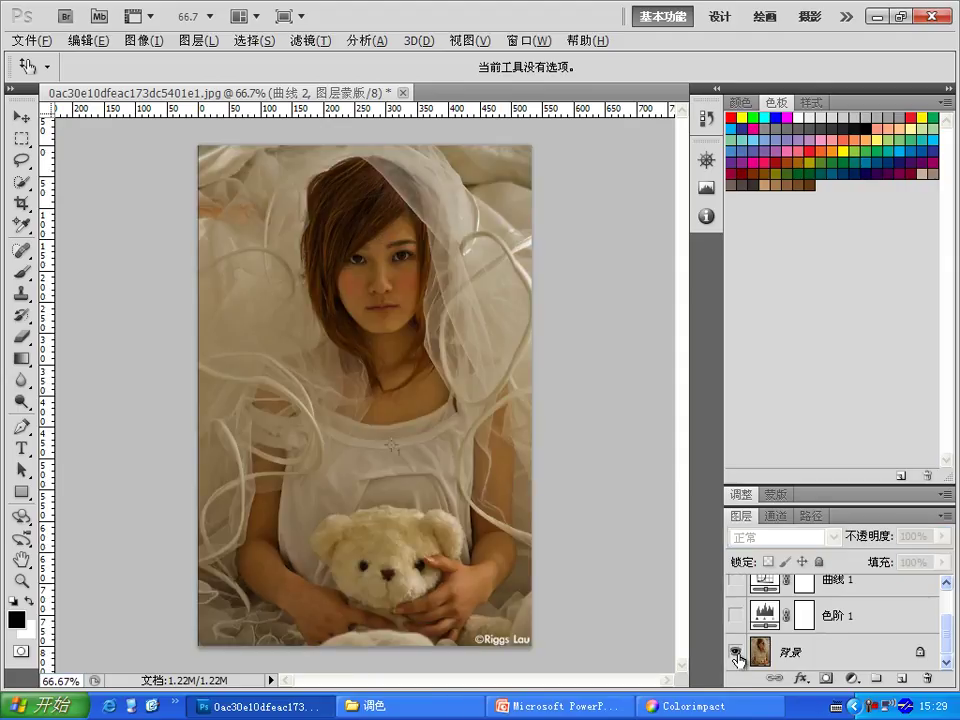
alt+click(736, 656)
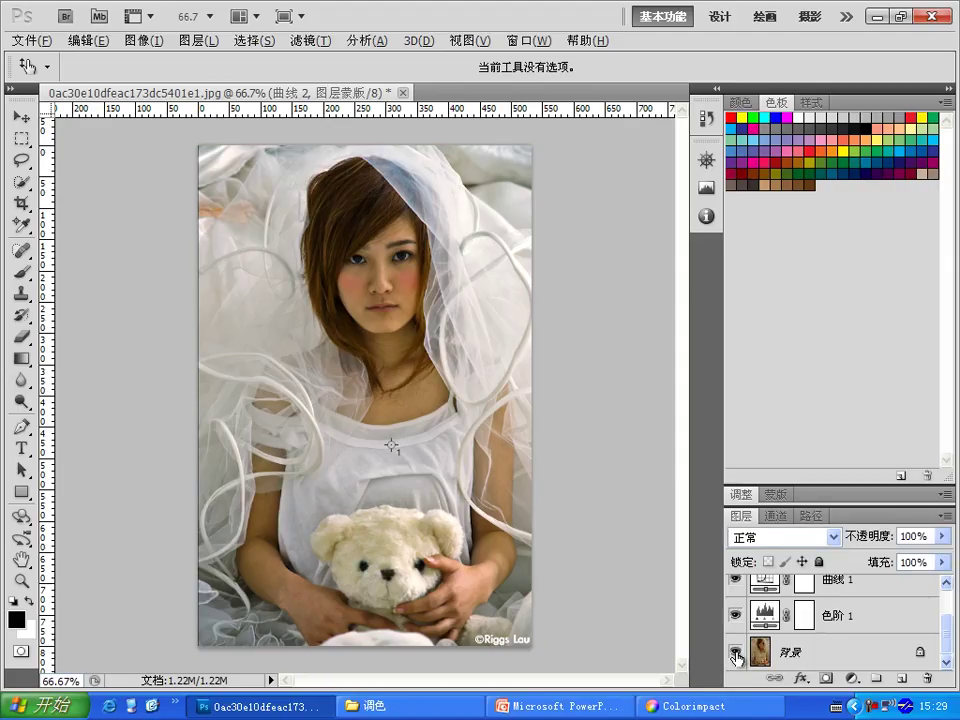
alt+click(736, 656)
Close the bride photo, then open the 曲线 folder and browse its images such as 女孩.jpg.
click(403, 92)
click(561, 491)
key(alt+Tab)
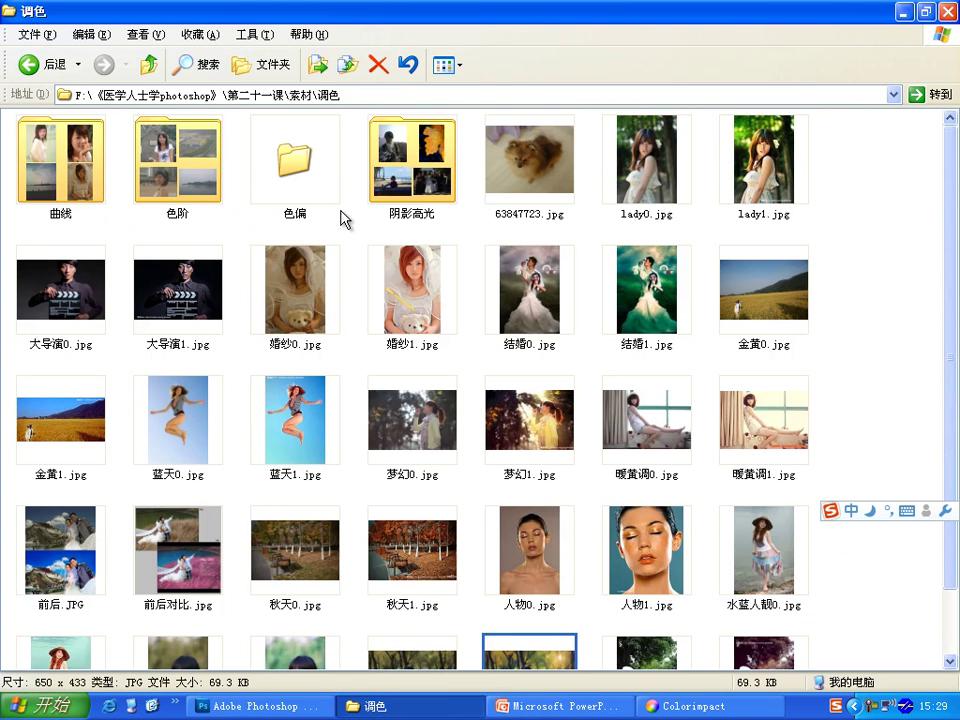
double_click(60, 160)
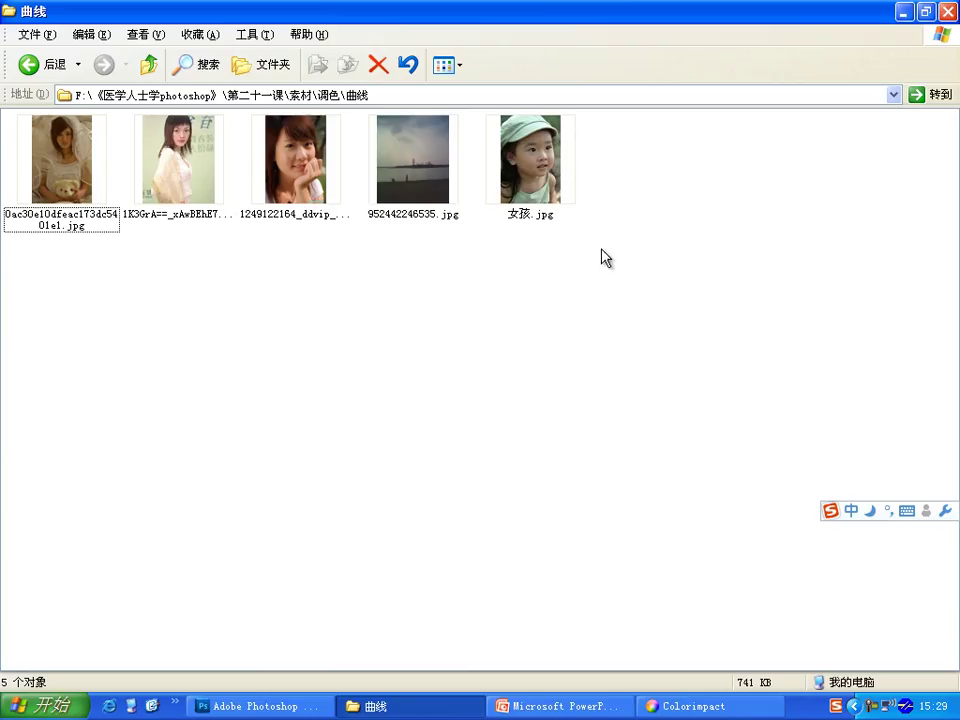
click(533, 170)
click(542, 306)
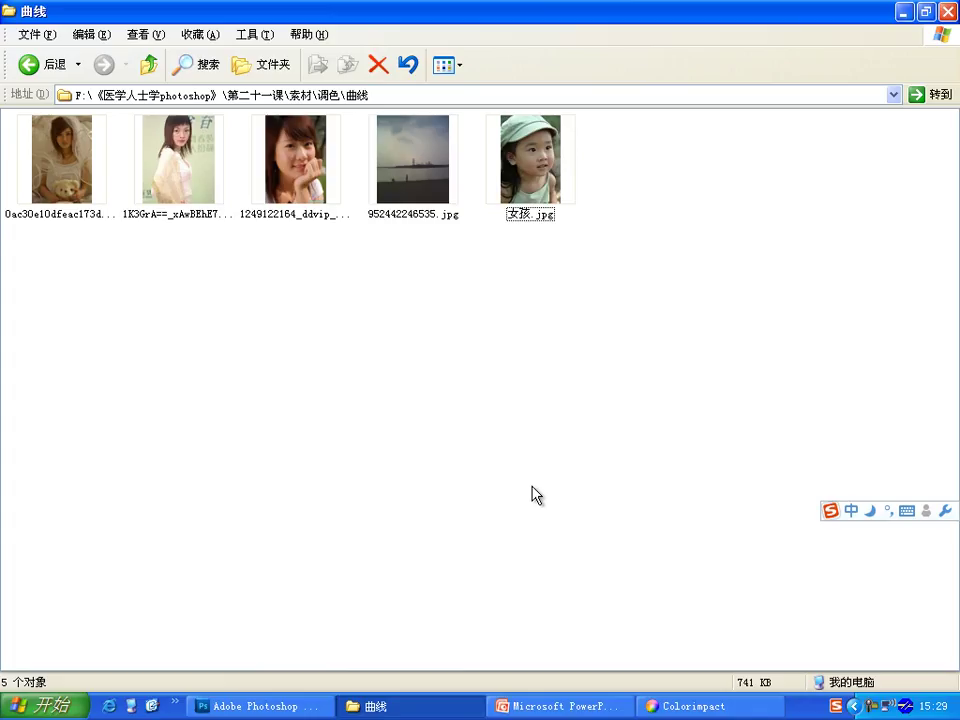
Step through PowerPoint slides 11 and 12 (严重色偏), then switch back to the 曲线 folder window.
click(628, 708)
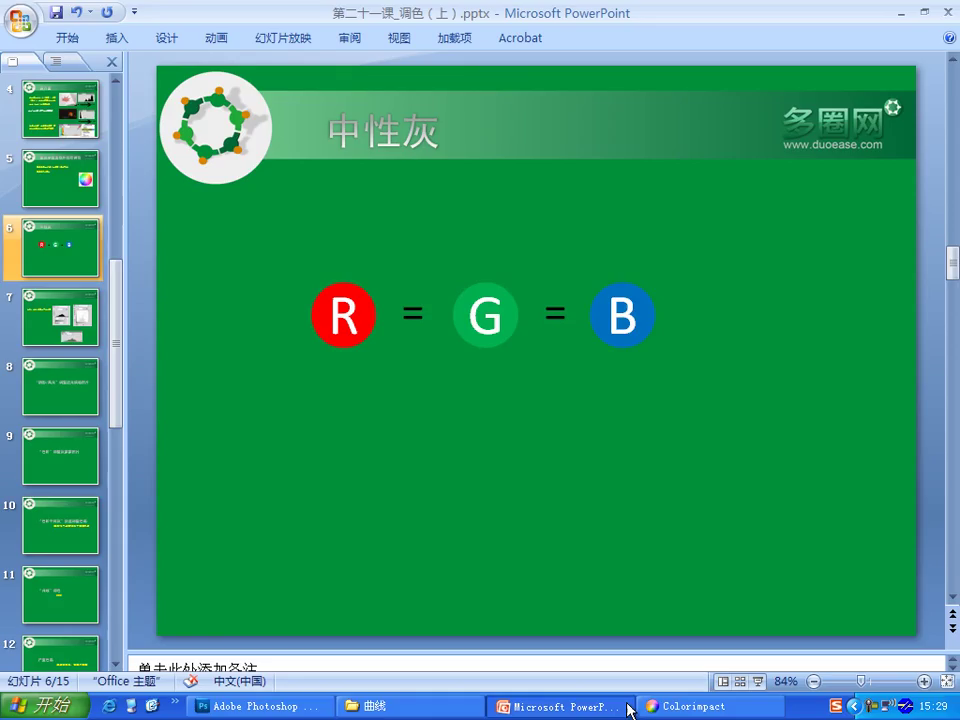
click(116, 664)
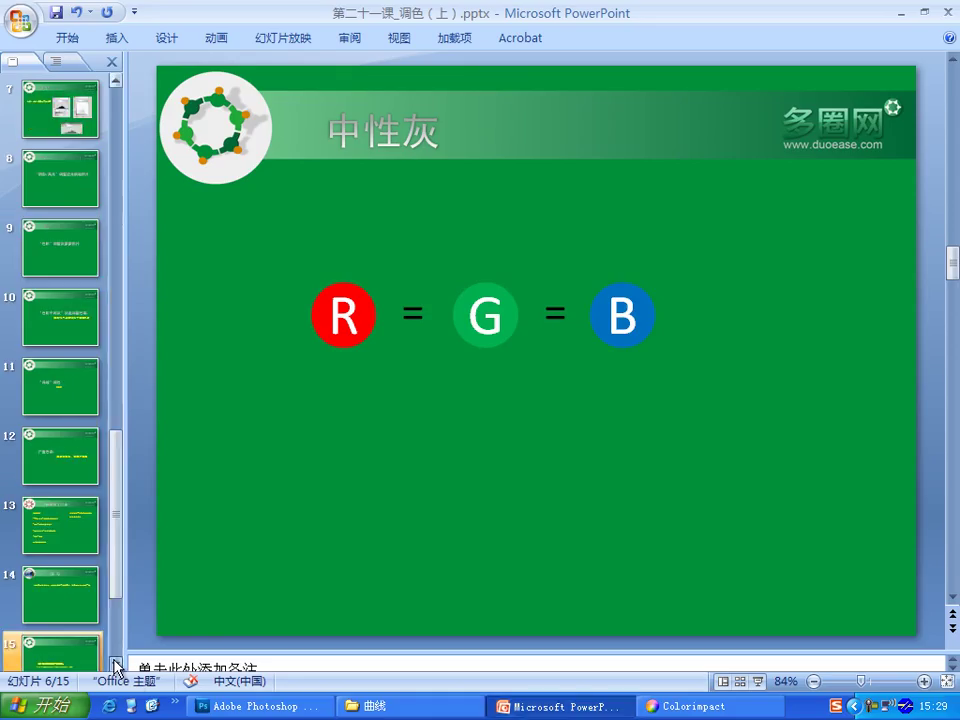
click(71, 398)
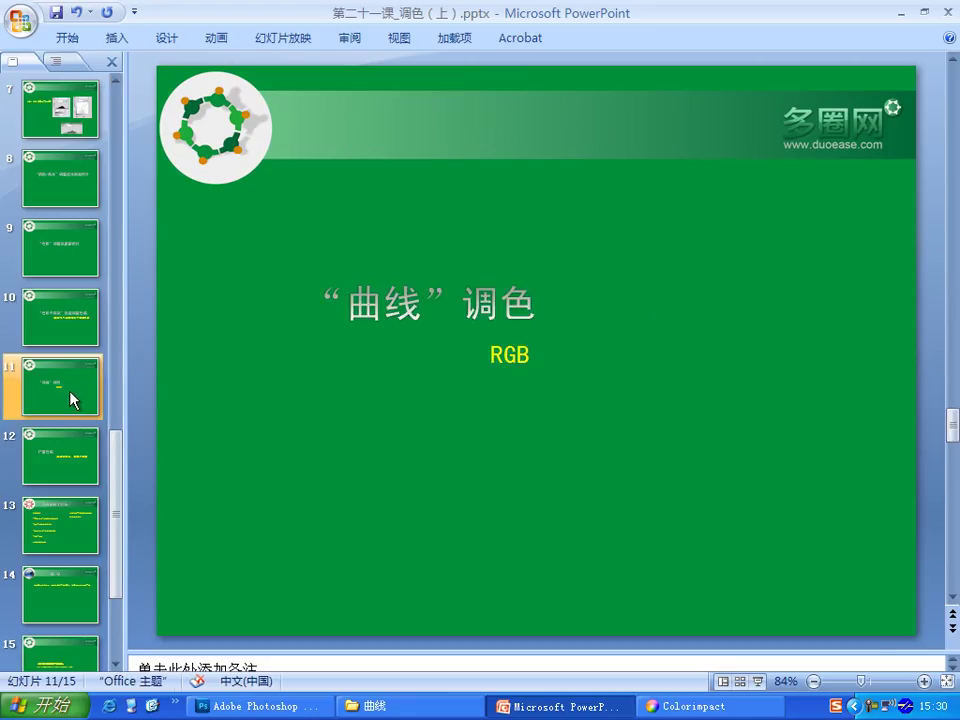
click(55, 456)
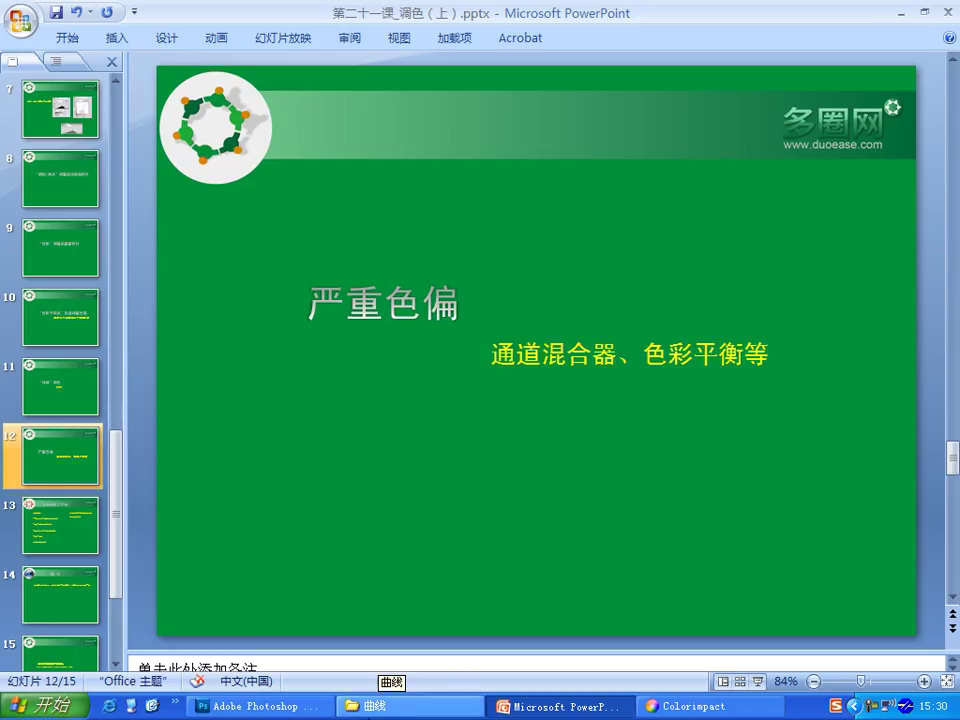
click(403, 707)
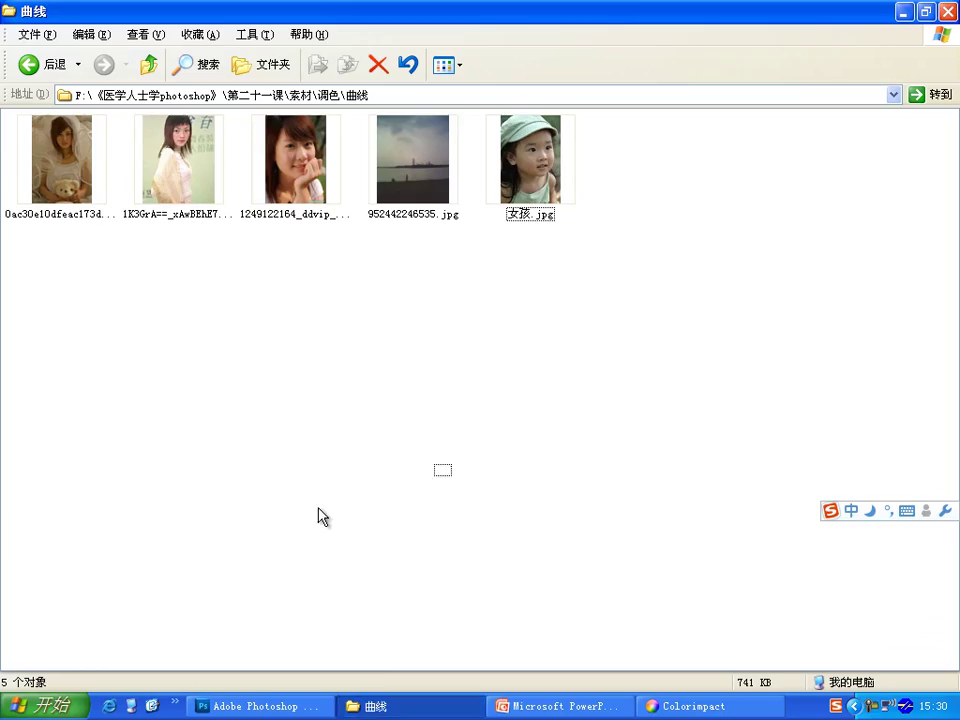
Navigate to 色偏 > 严重色偏 and drag mps-1.jpg into Photoshop to open it.
click(148, 66)
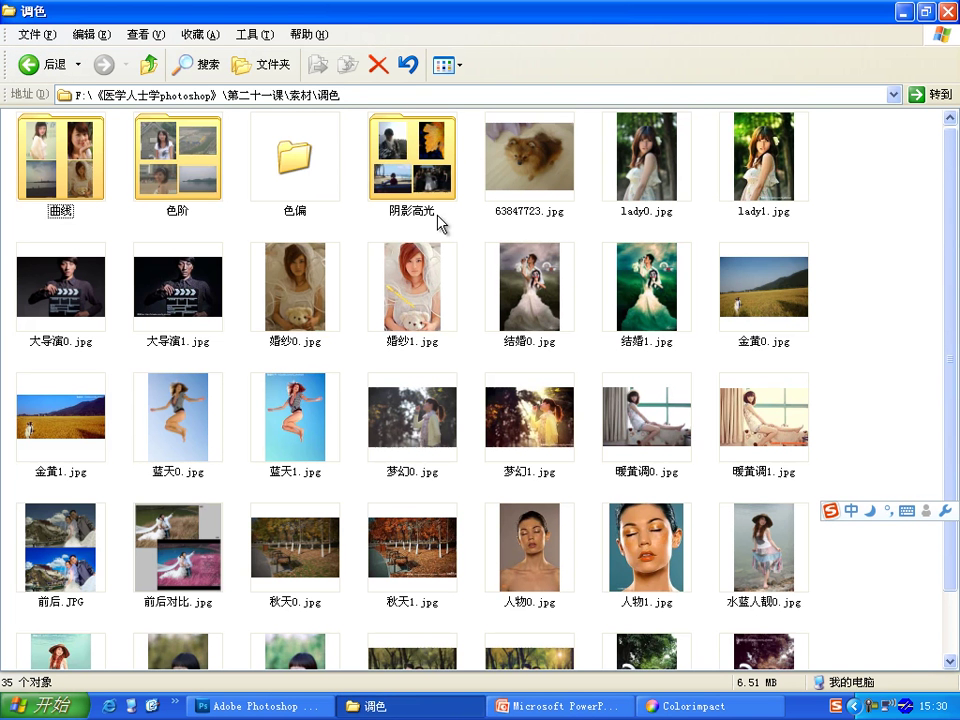
mouse_move(412, 160)
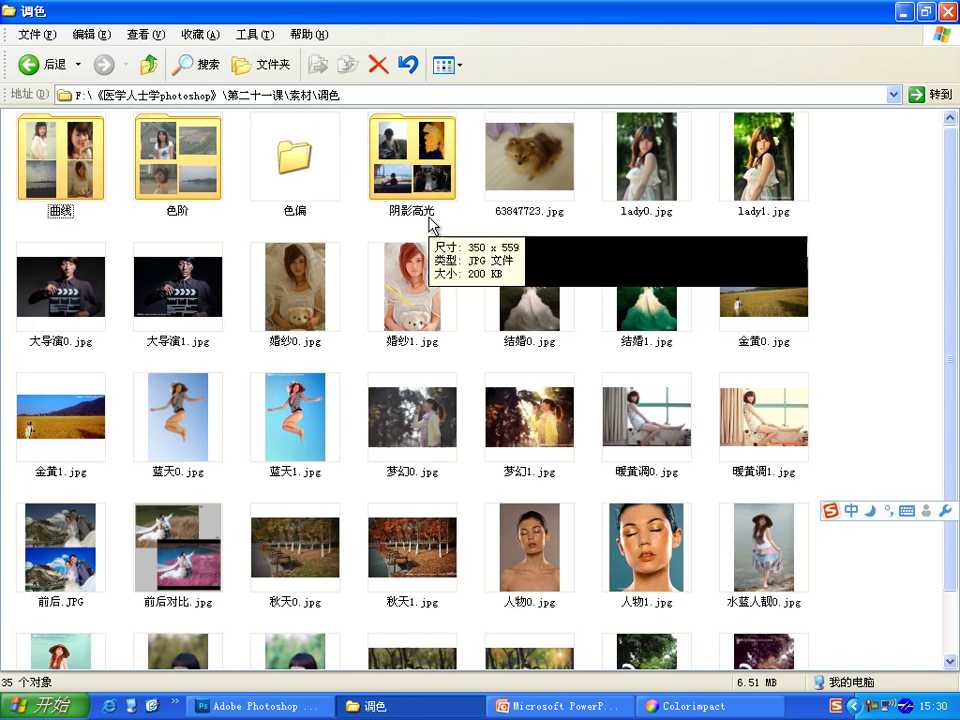
double_click(321, 180)
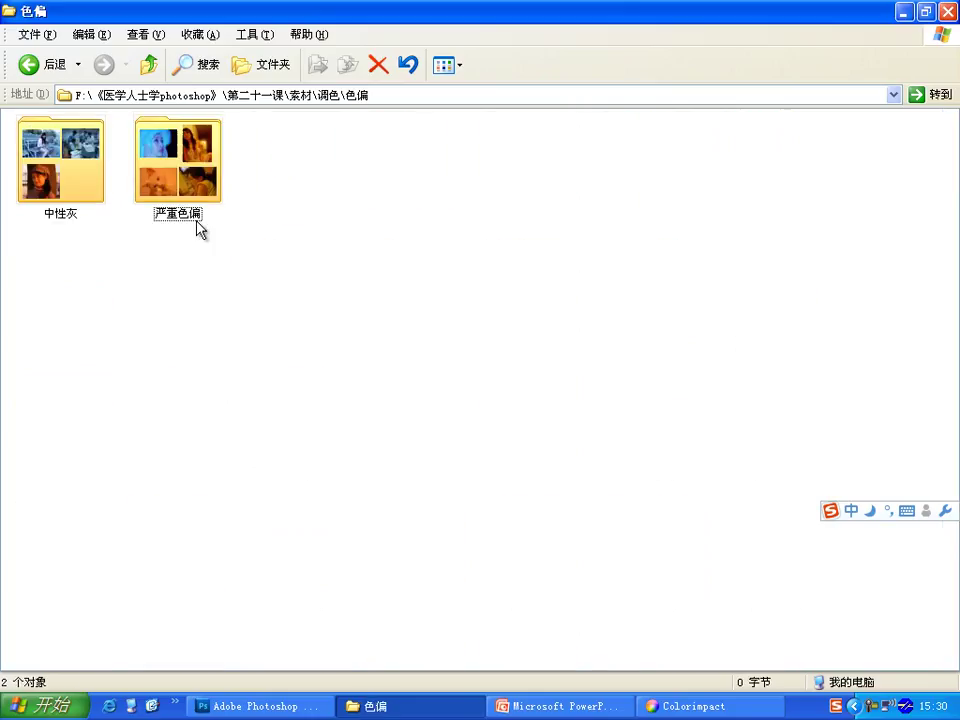
double_click(197, 228)
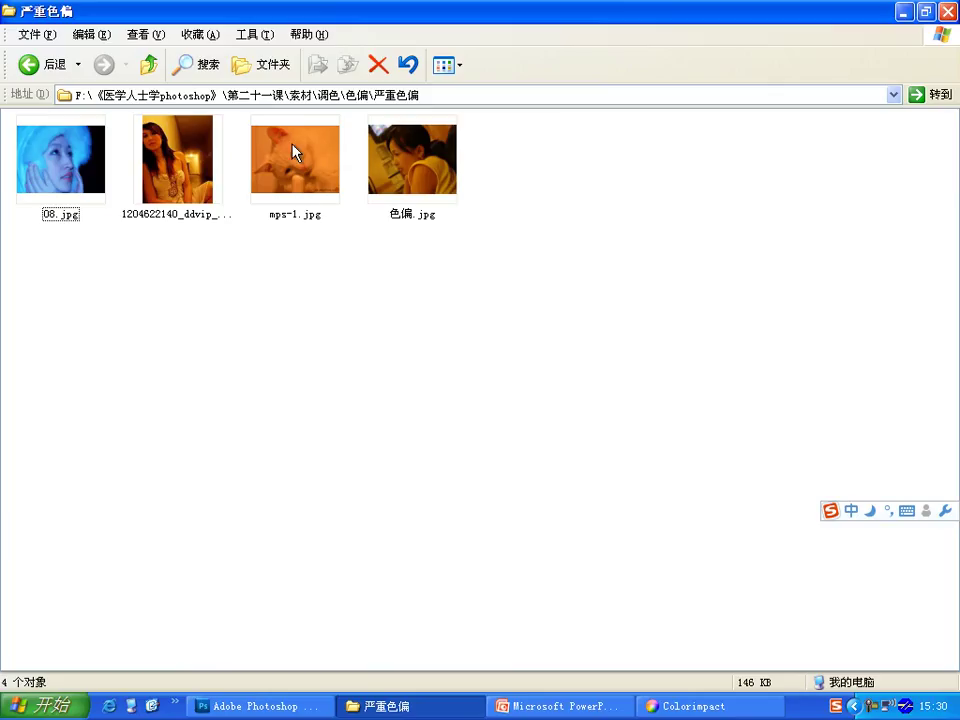
drag(292, 146, 270, 707)
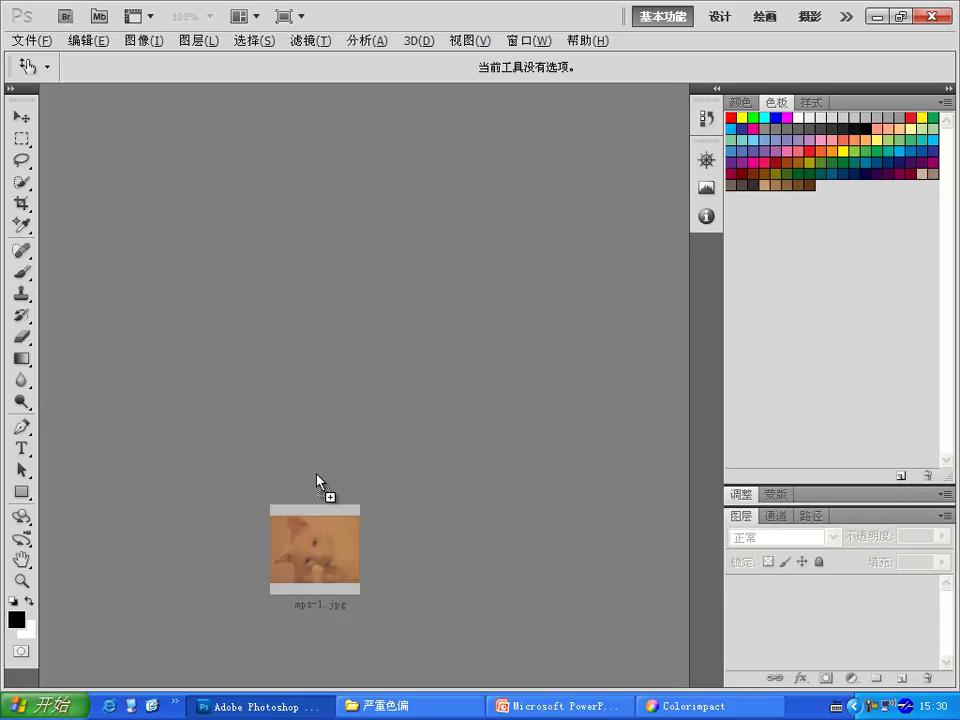
drag(270, 708, 360, 328)
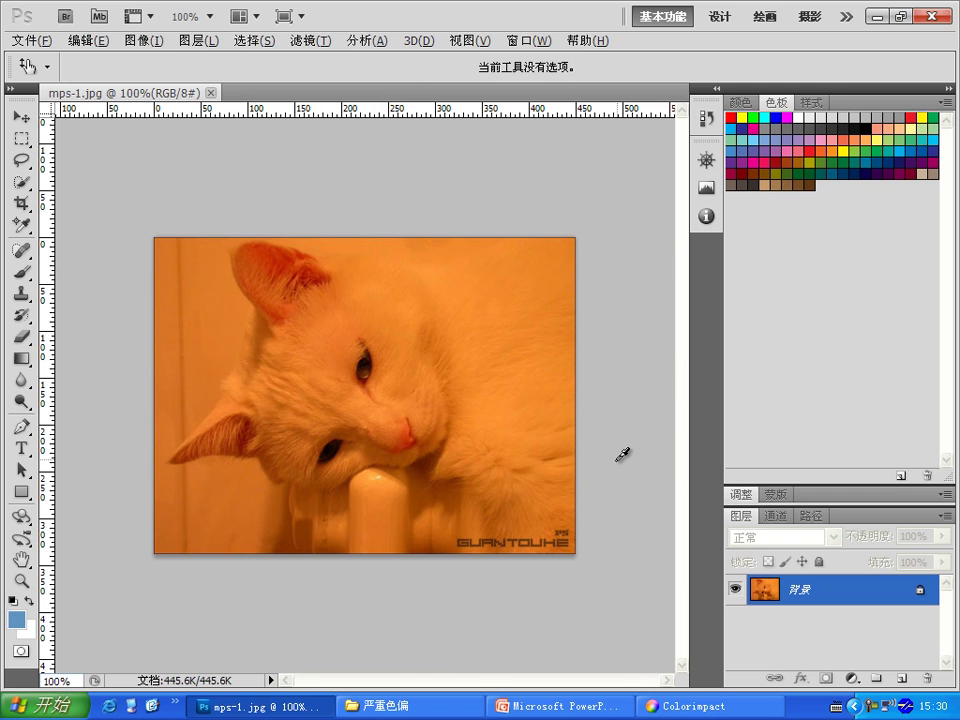
Preview 有中性灰.jpg from the 中性灰 folder, then bring the cat photo forward in Photoshop.
click(437, 712)
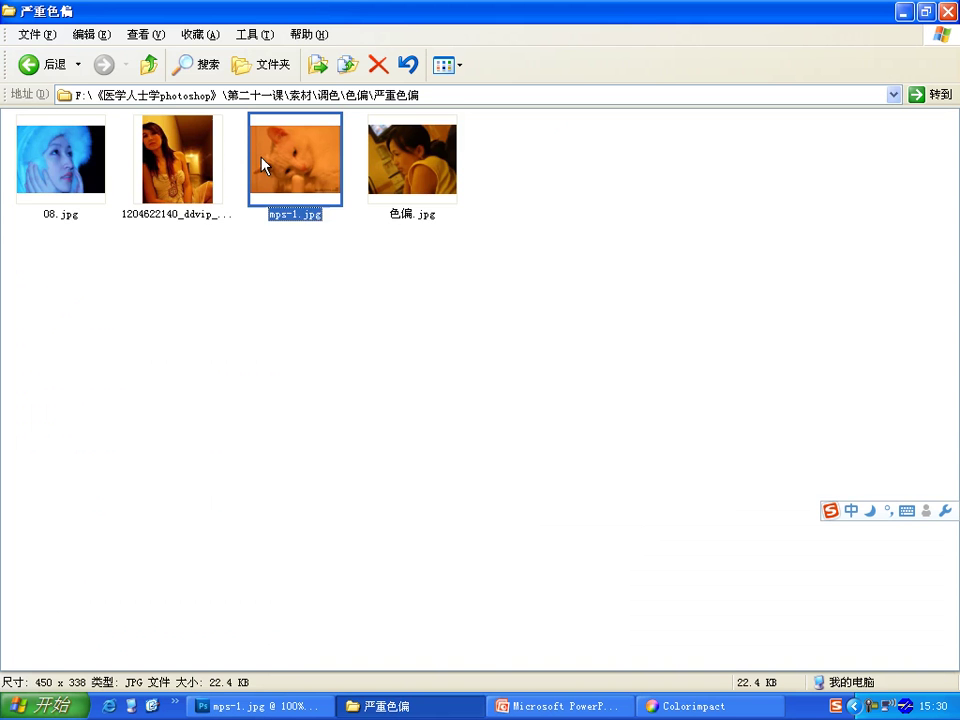
click(148, 65)
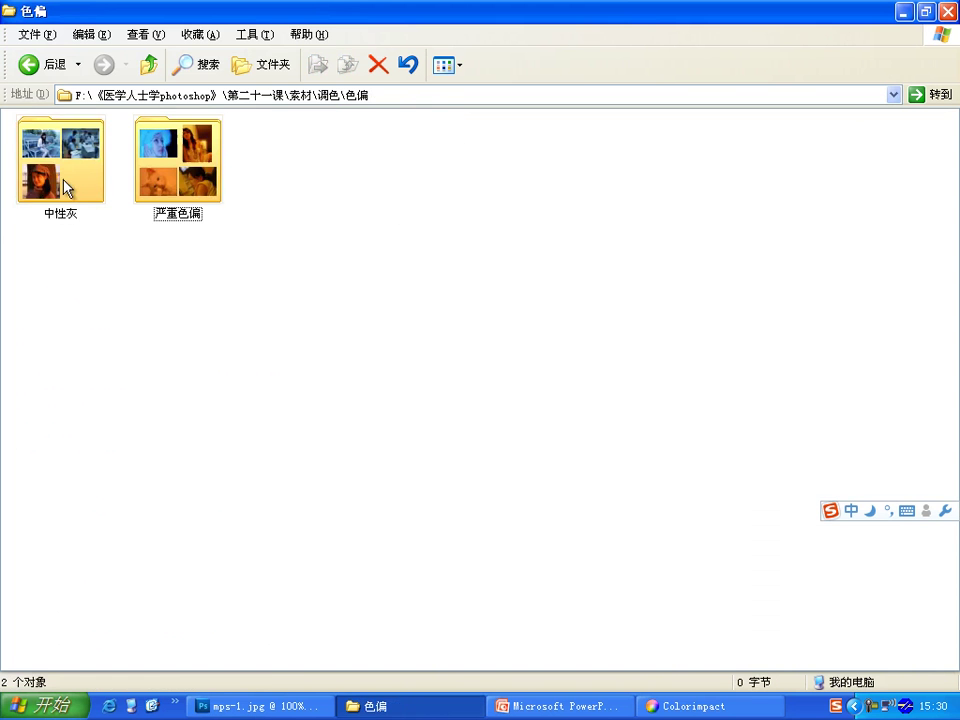
double_click(64, 182)
double_click(294, 165)
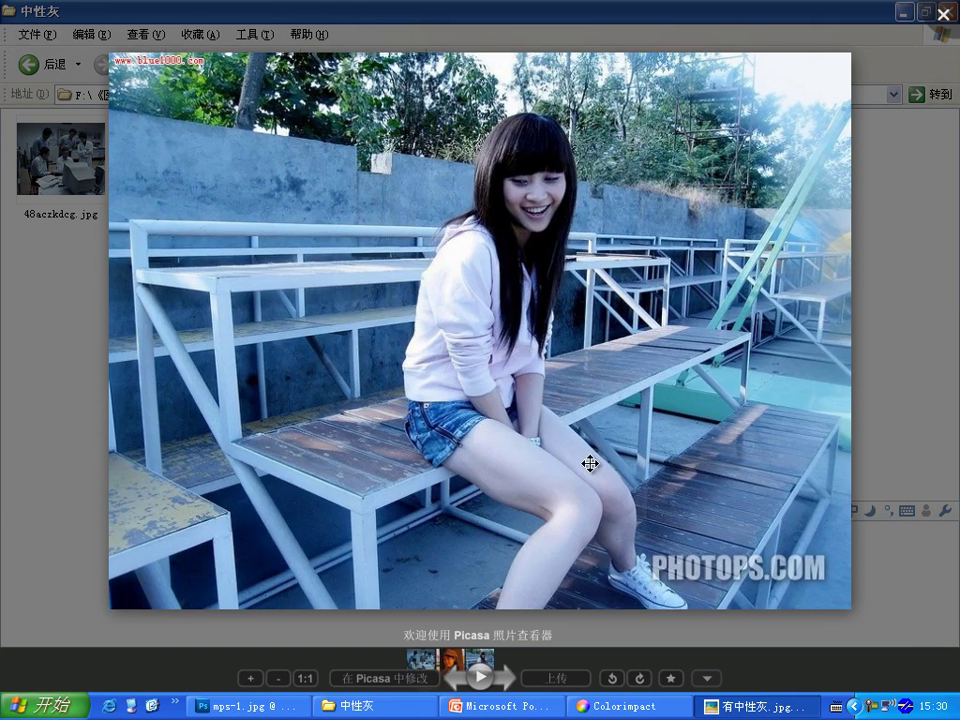
key(Escape)
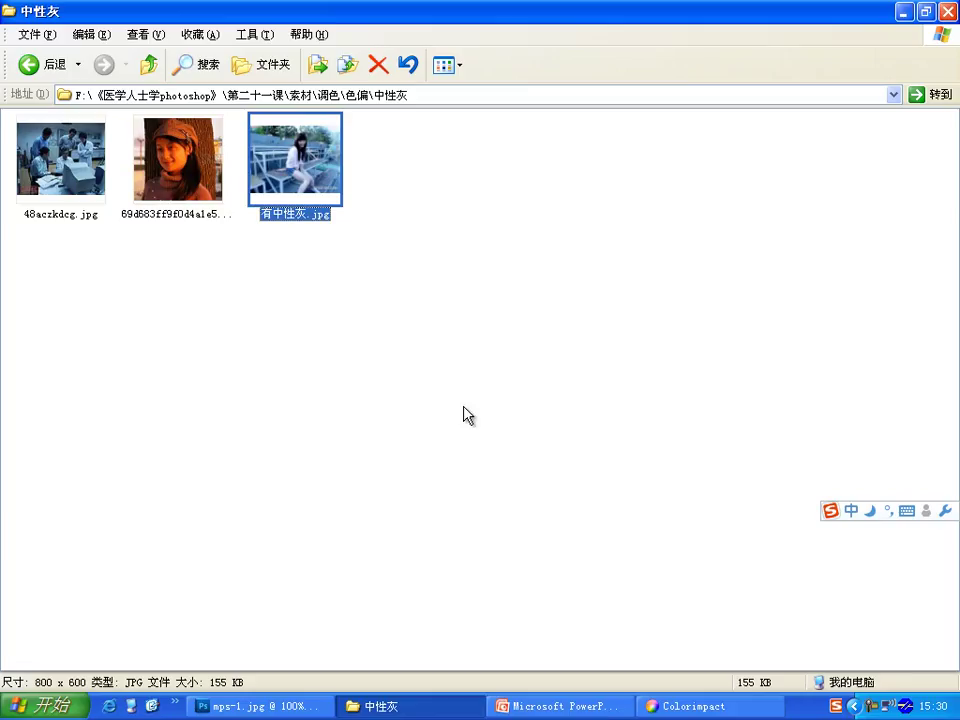
click(265, 706)
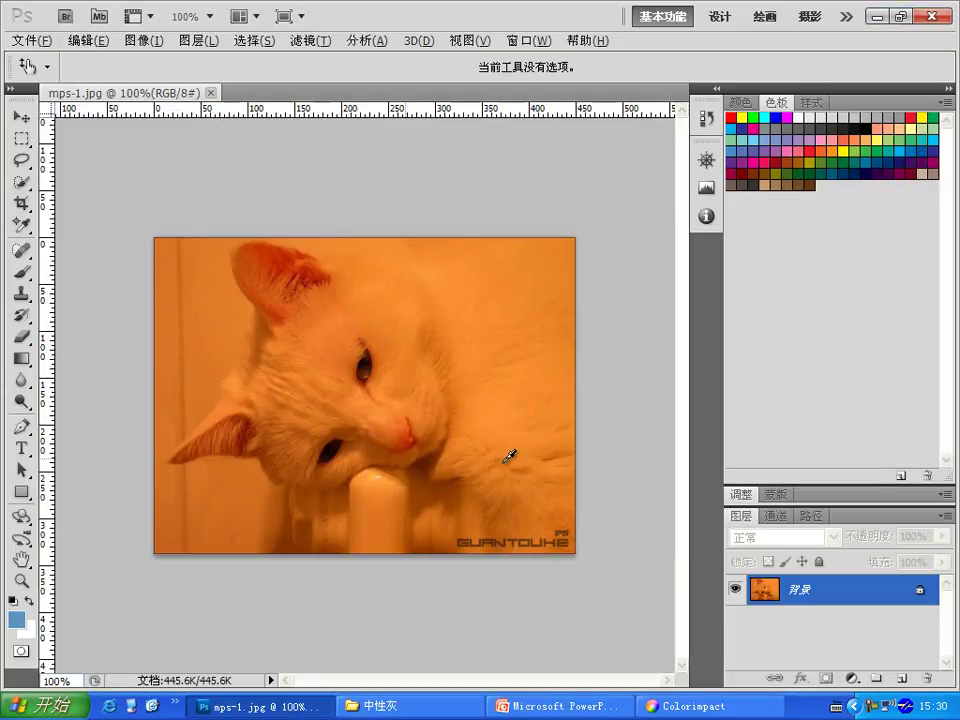
Inspect the cat photo's colour histogram, then collapse the Histogram panel.
click(852, 679)
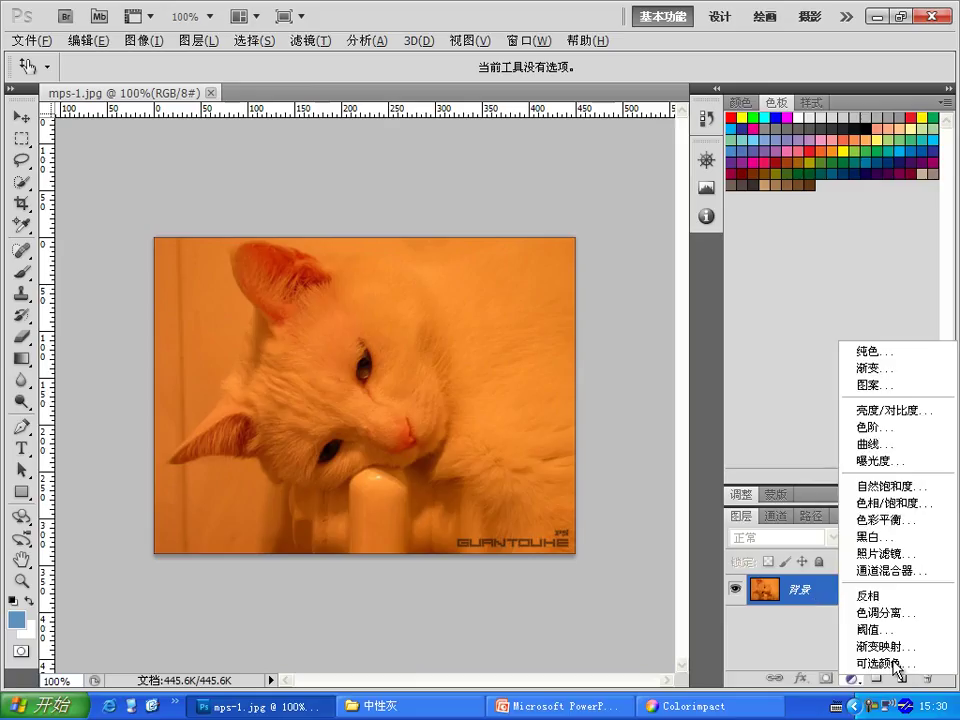
click(706, 192)
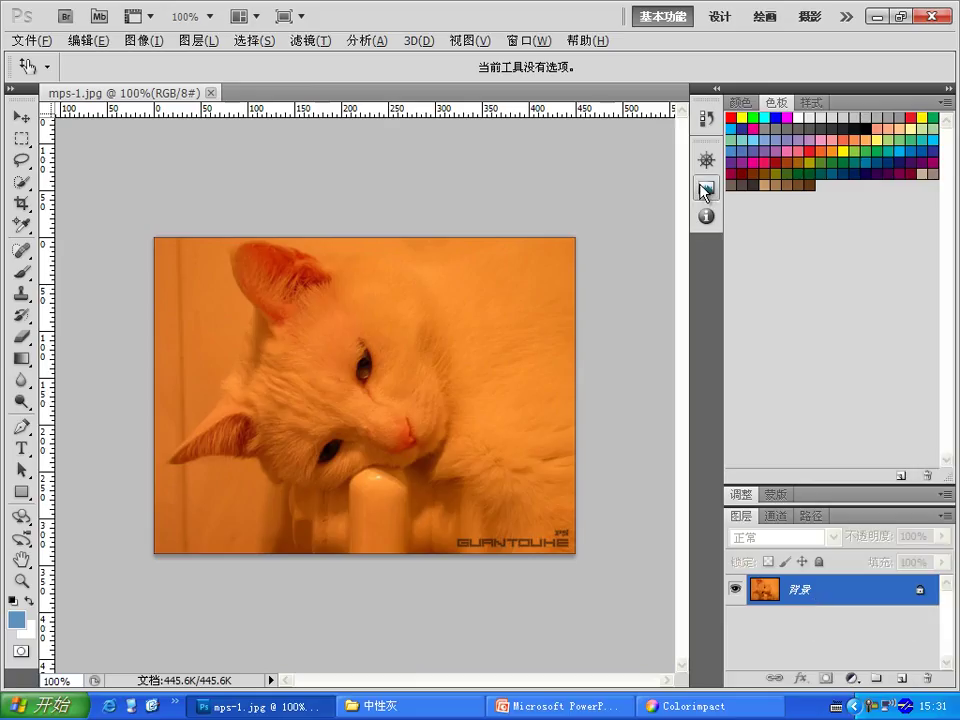
click(706, 190)
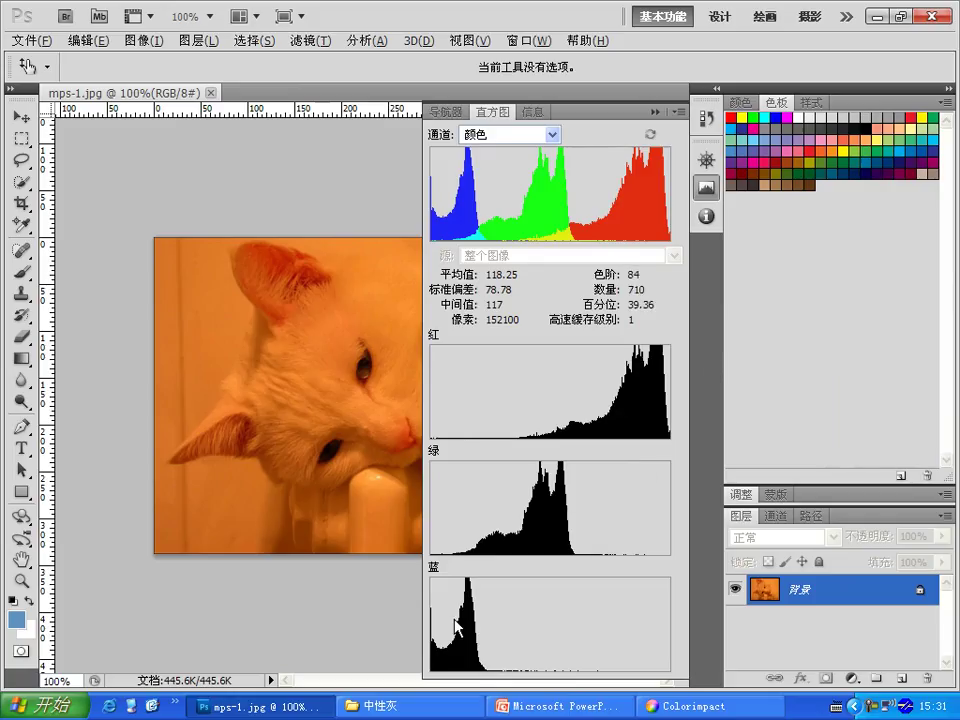
mouse_move(549, 195)
click(707, 187)
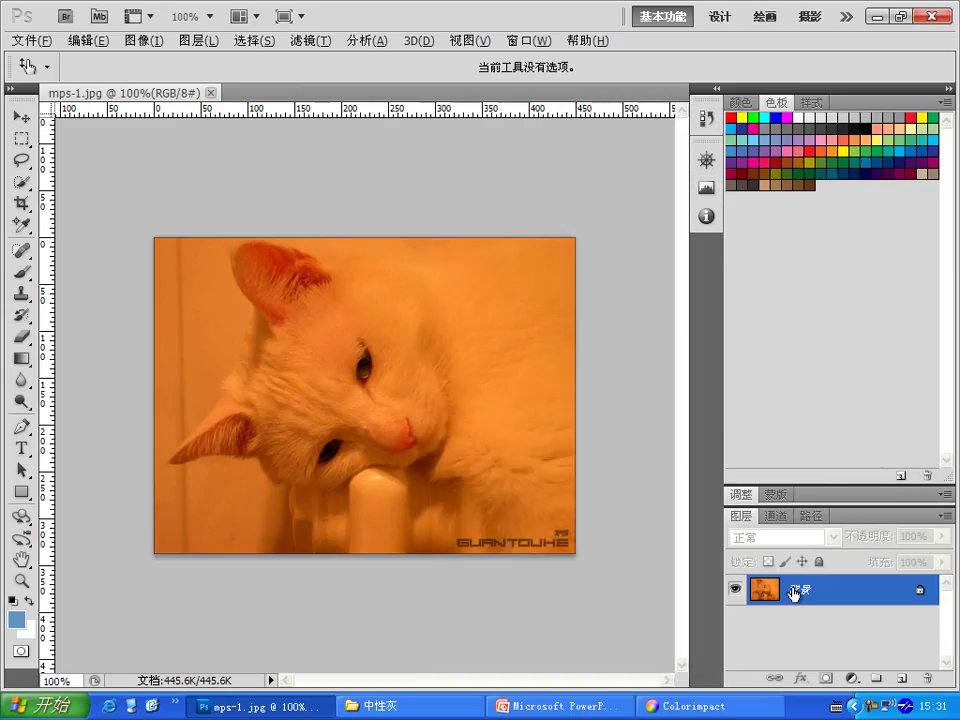
Add a Curves adjustment layer to the cat photo, then switch to ColorImpact.
click(852, 677)
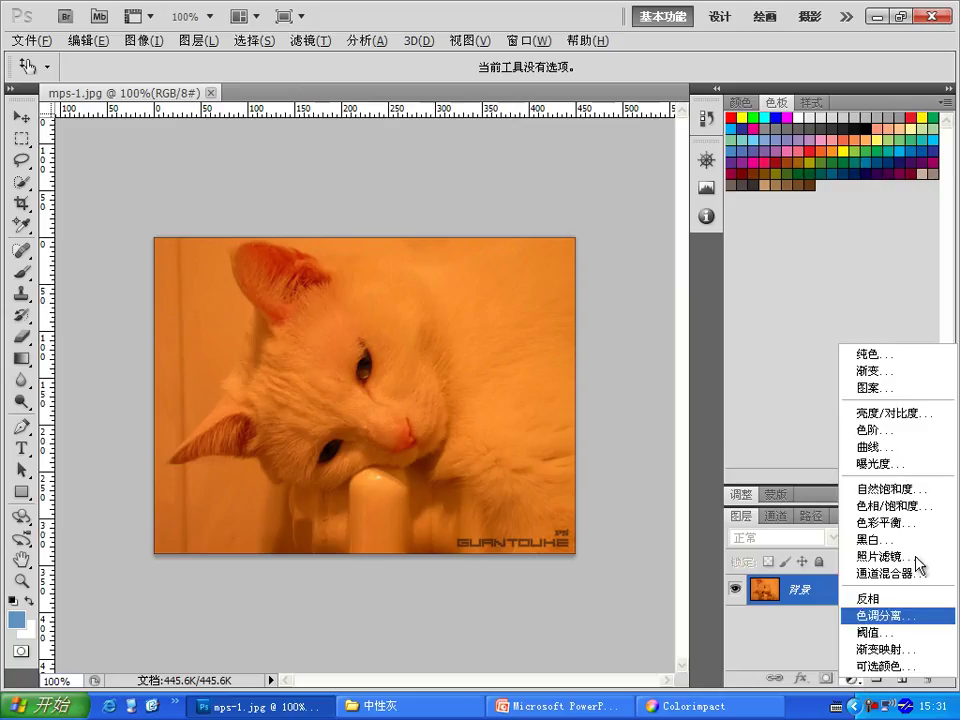
click(881, 451)
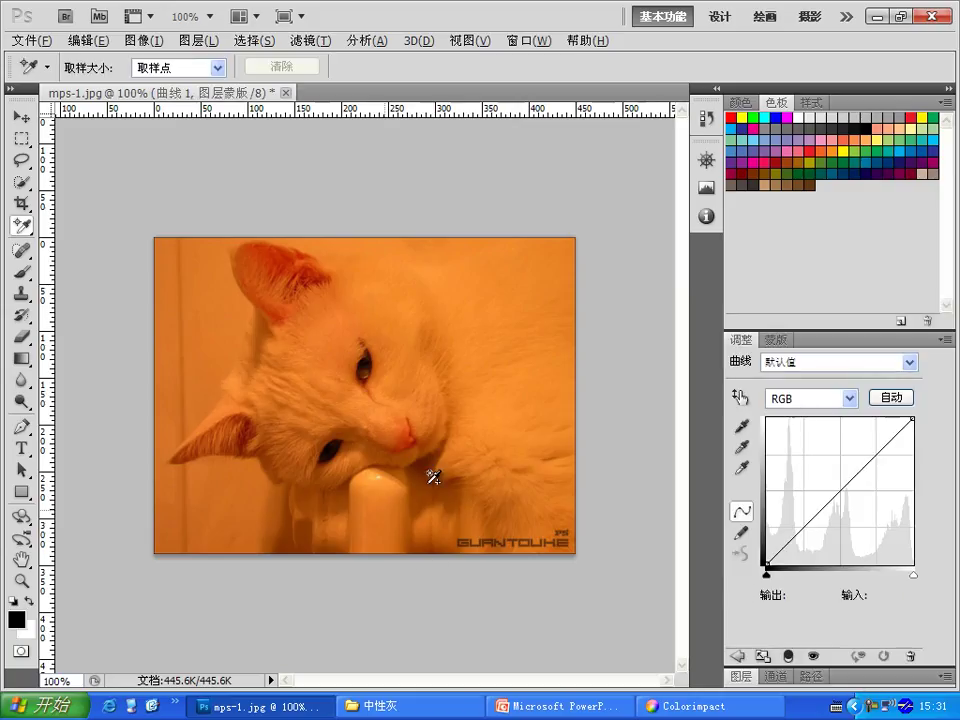
click(690, 706)
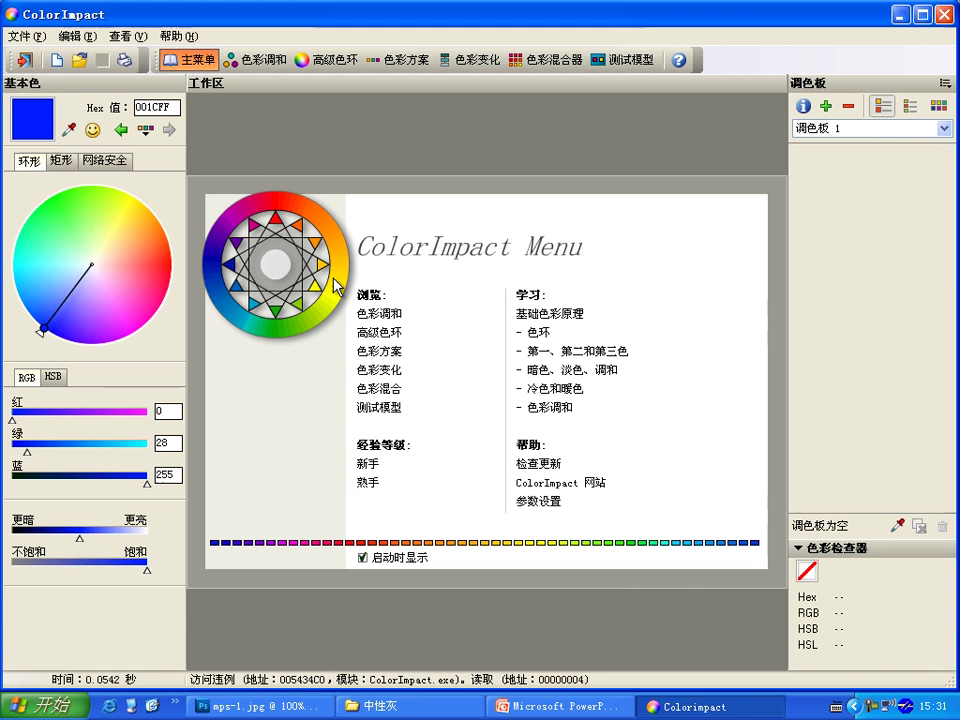
Compare yellow FFF900 with its opposite blue on ColorImpact's wheel, then return to the cat photo.
click(129, 200)
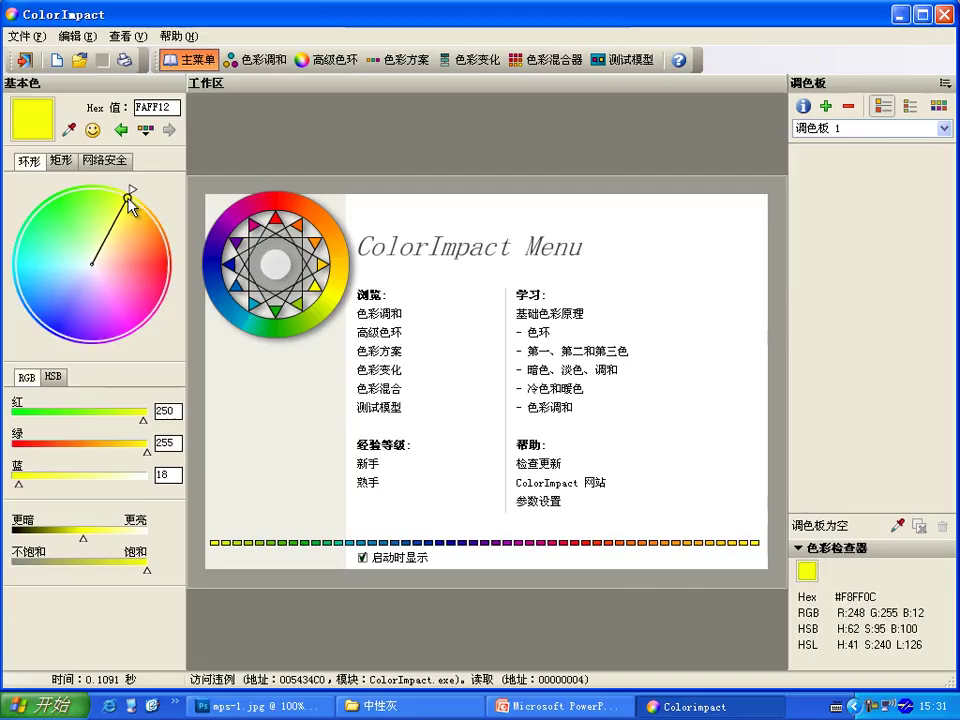
drag(128, 200, 135, 200)
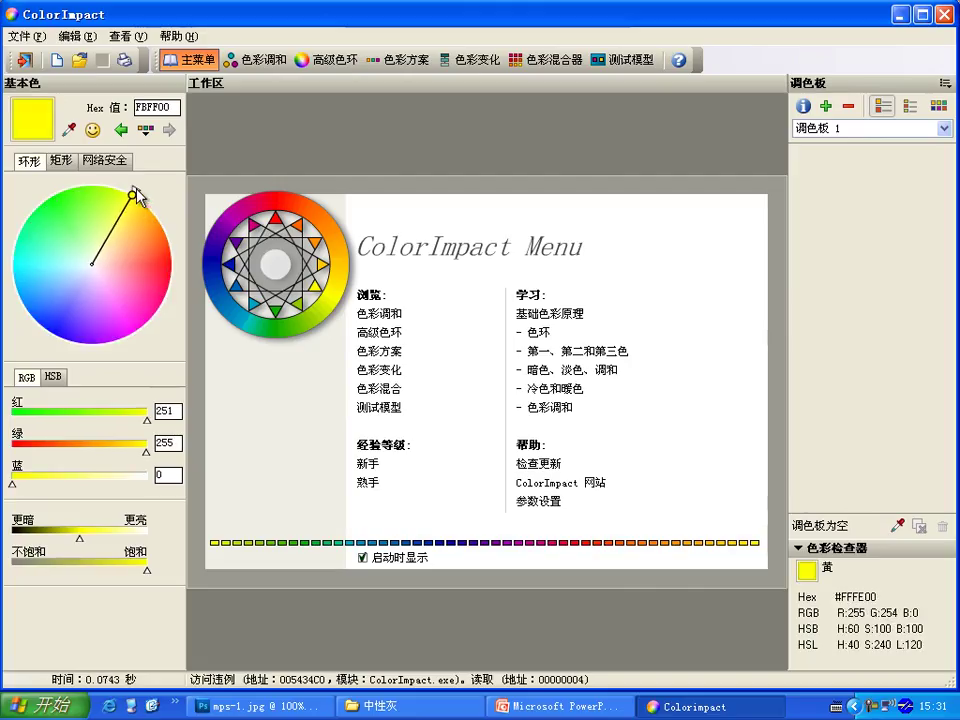
click(42, 338)
drag(42, 340, 46, 330)
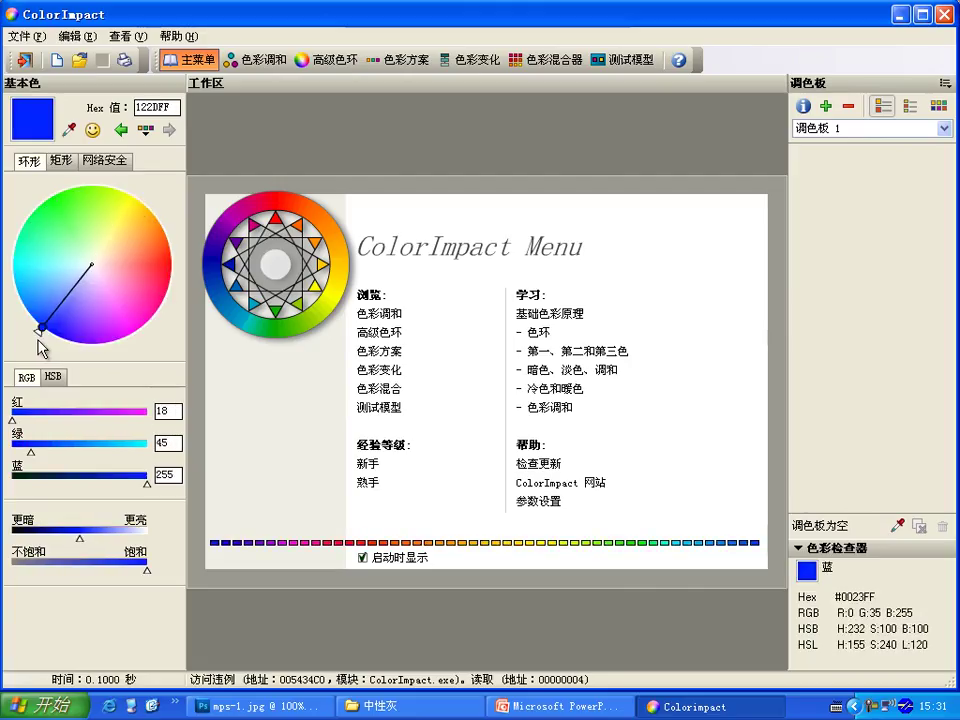
click(130, 197)
click(255, 706)
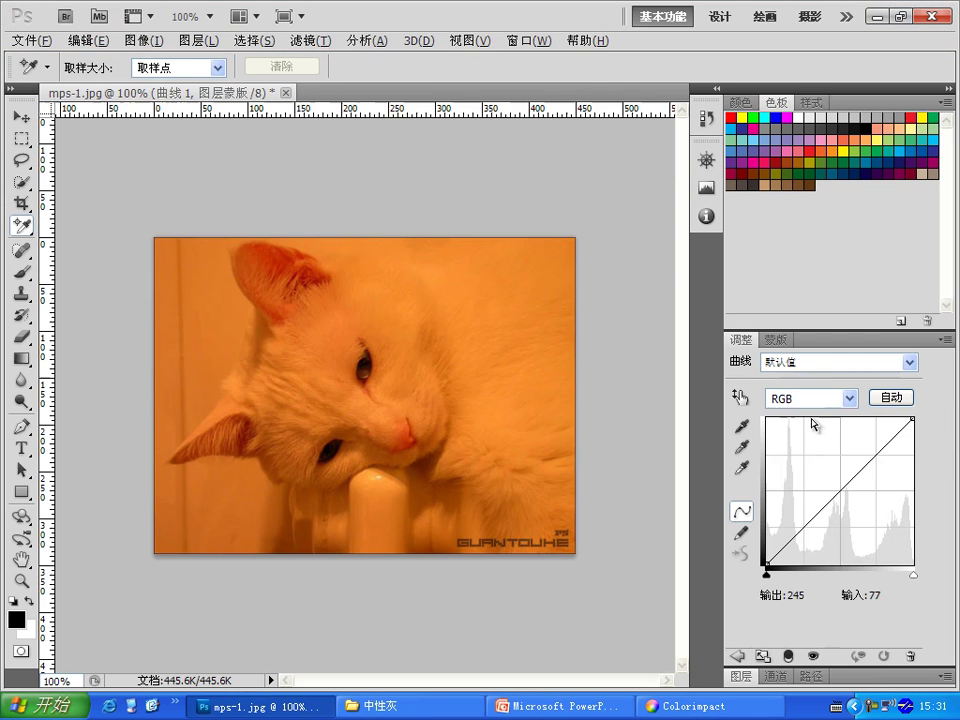
click(810, 398)
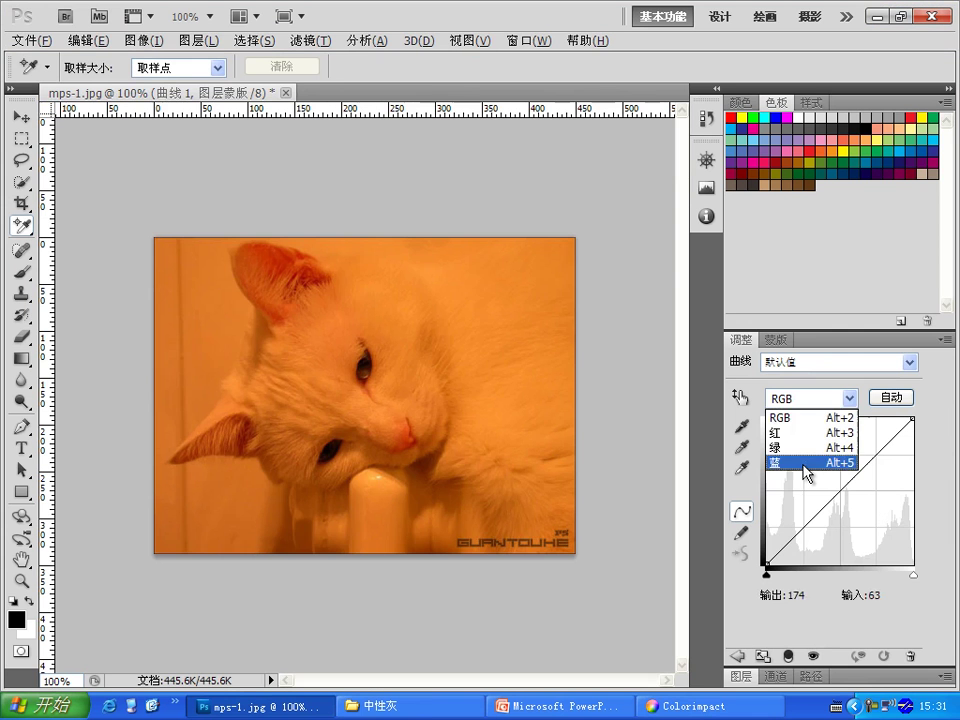
Preview a raised Blue curve, flatten it again, and delete the Curves 1 layer.
click(815, 462)
mouse_move(831, 495)
mouse_down()
mouse_move(764, 434)
mouse_move(768, 444)
mouse_up()
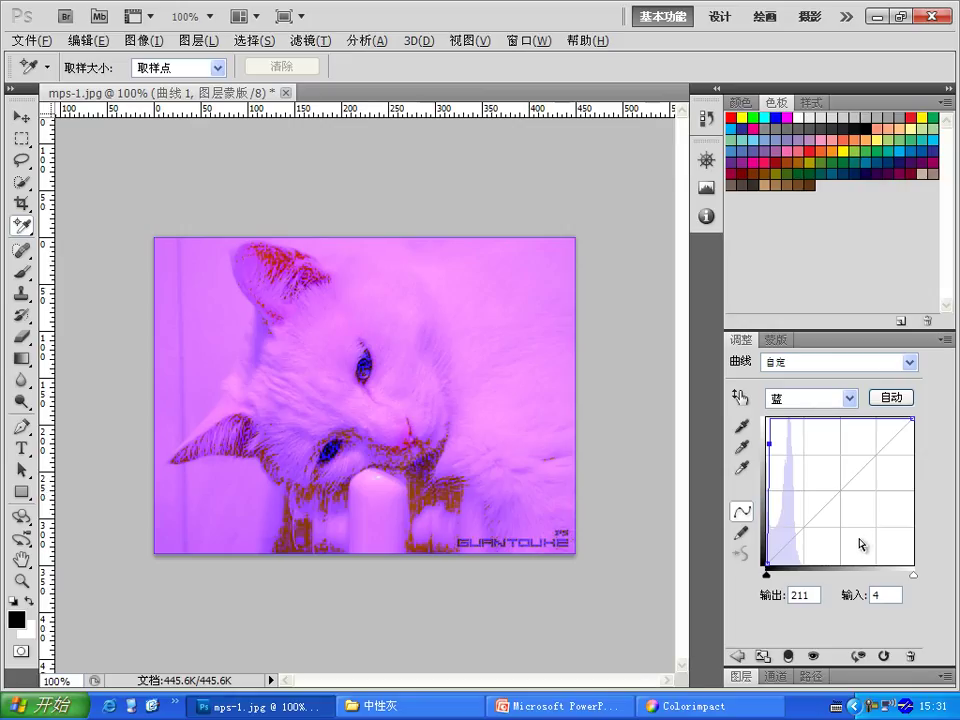
drag(769, 443, 934, 497)
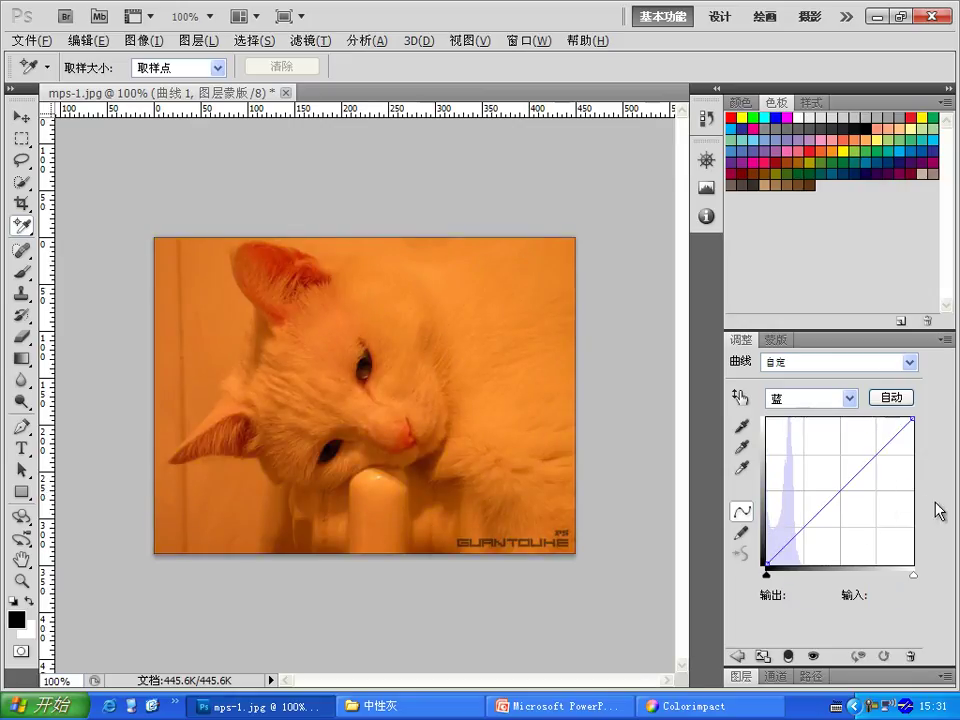
click(744, 677)
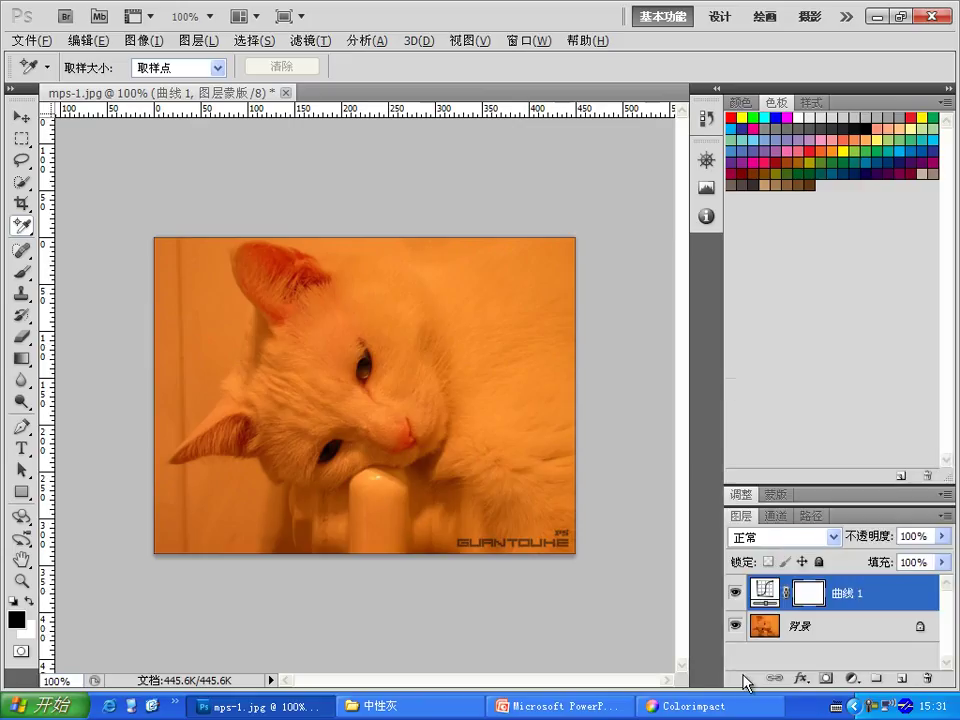
key(Delete)
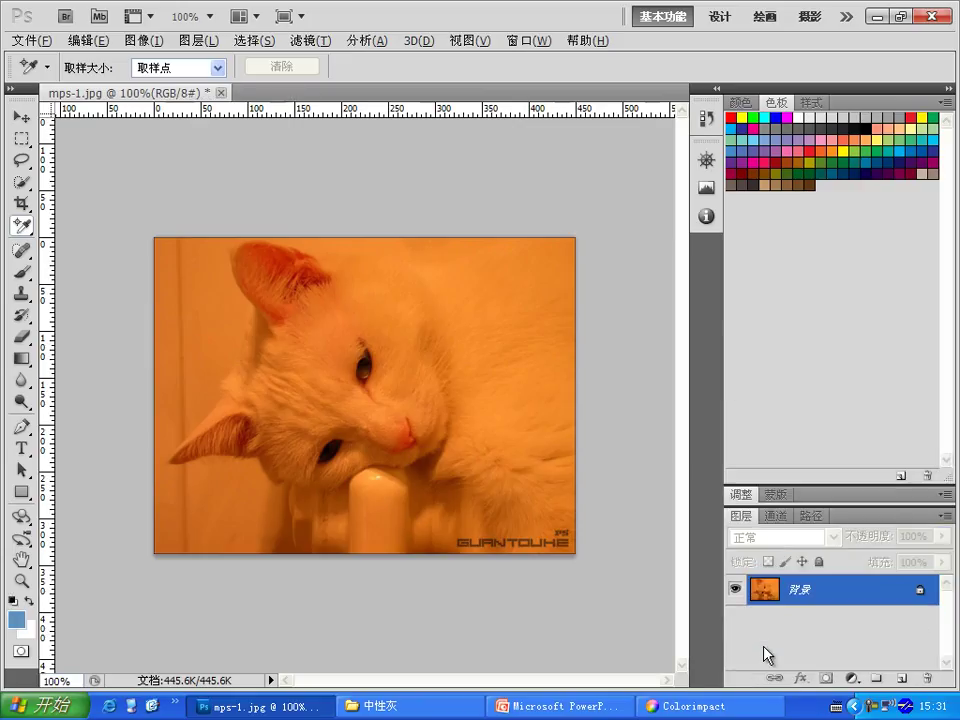
View the Red, Green and Blue channels, return to RGB, and bring up the 中性灰 folder.
click(783, 518)
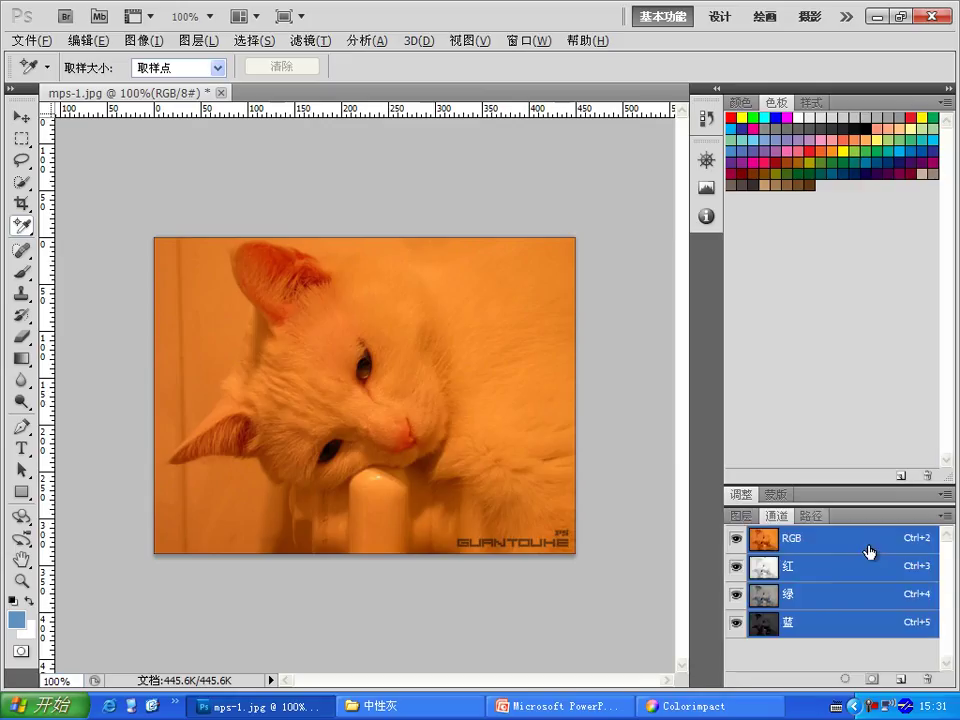
click(808, 576)
click(810, 600)
click(818, 624)
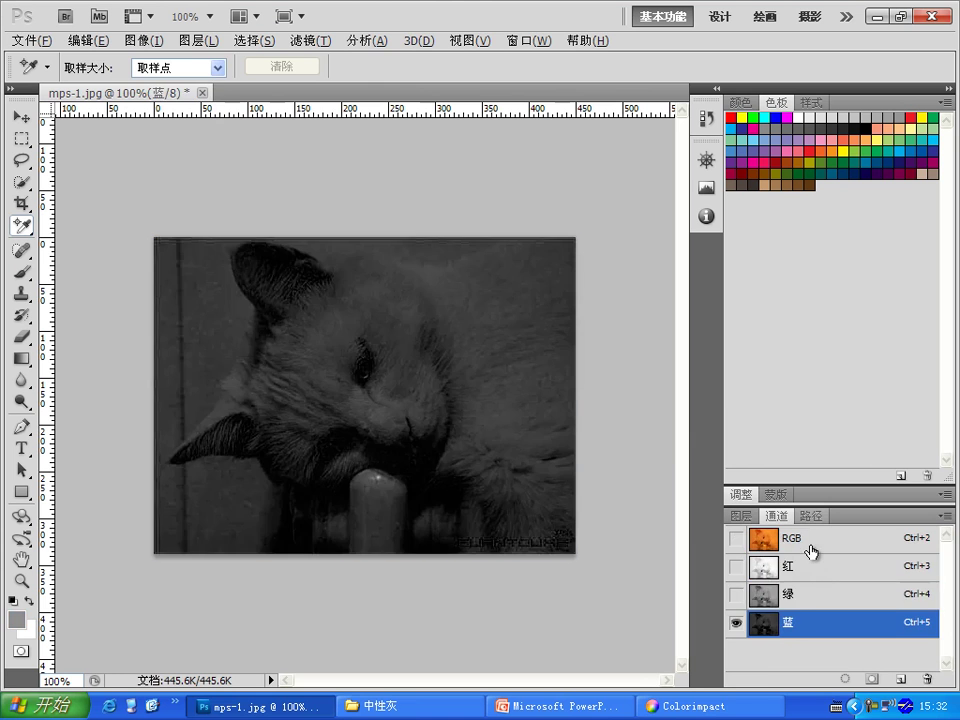
click(736, 538)
click(470, 706)
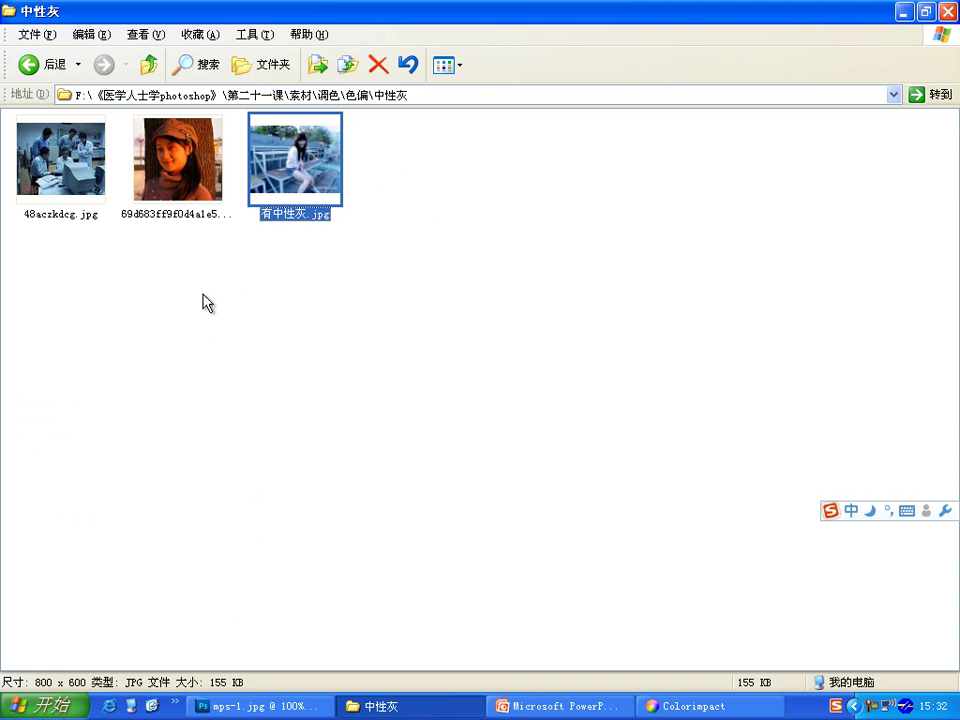
Go up two folder levels to the 调色 image folder and browse its files.
click(148, 64)
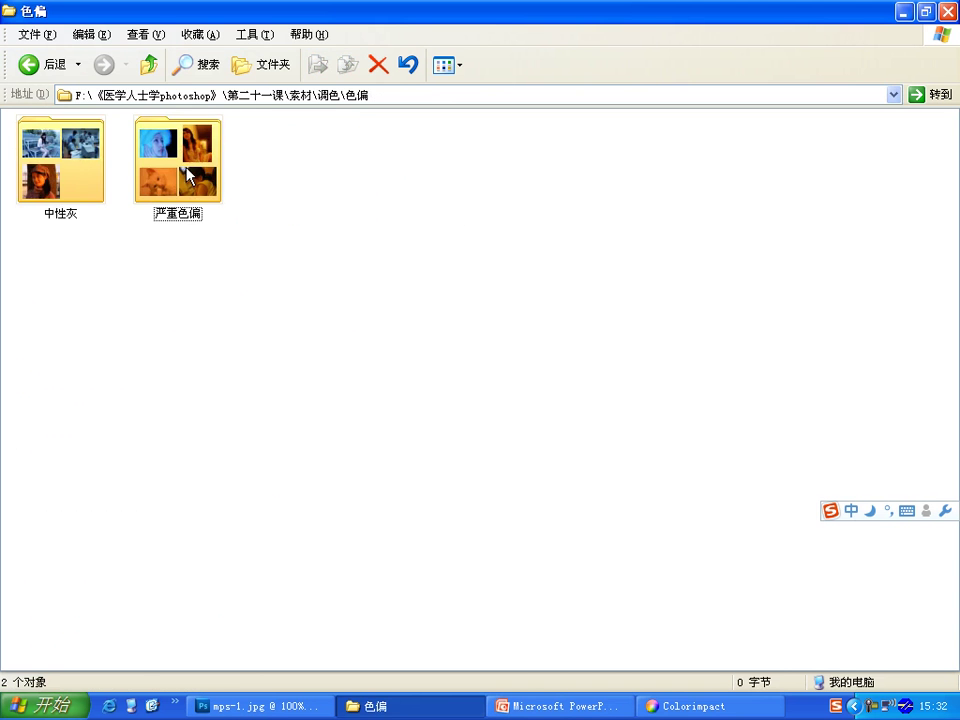
click(148, 64)
scroll(598, 355, down, 1)
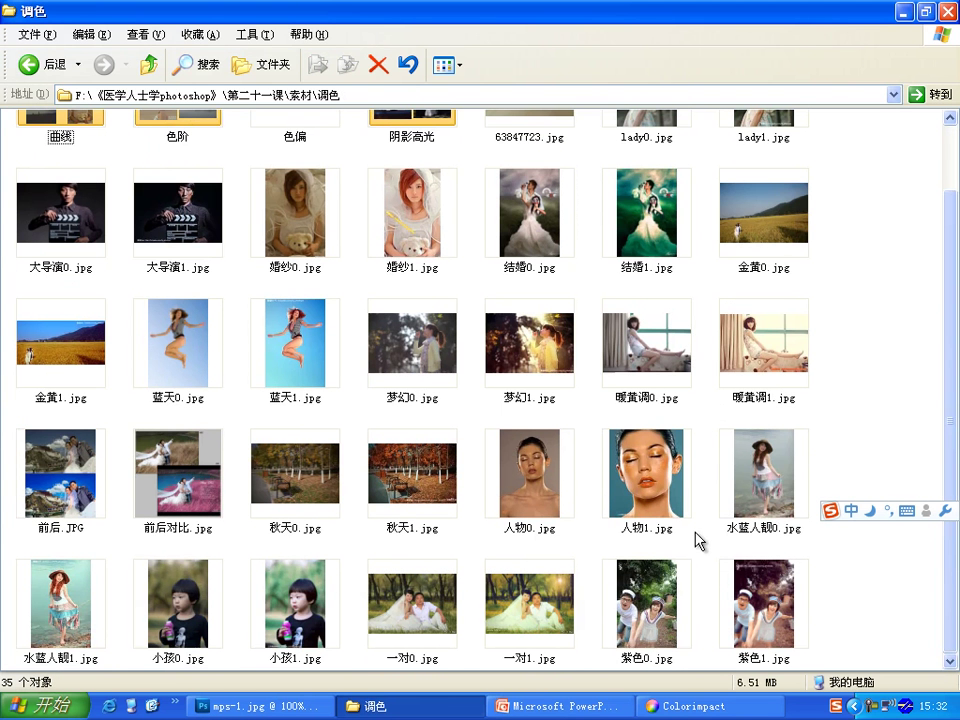
scroll(670, 530, up, 1)
scroll(600, 505, down, 1)
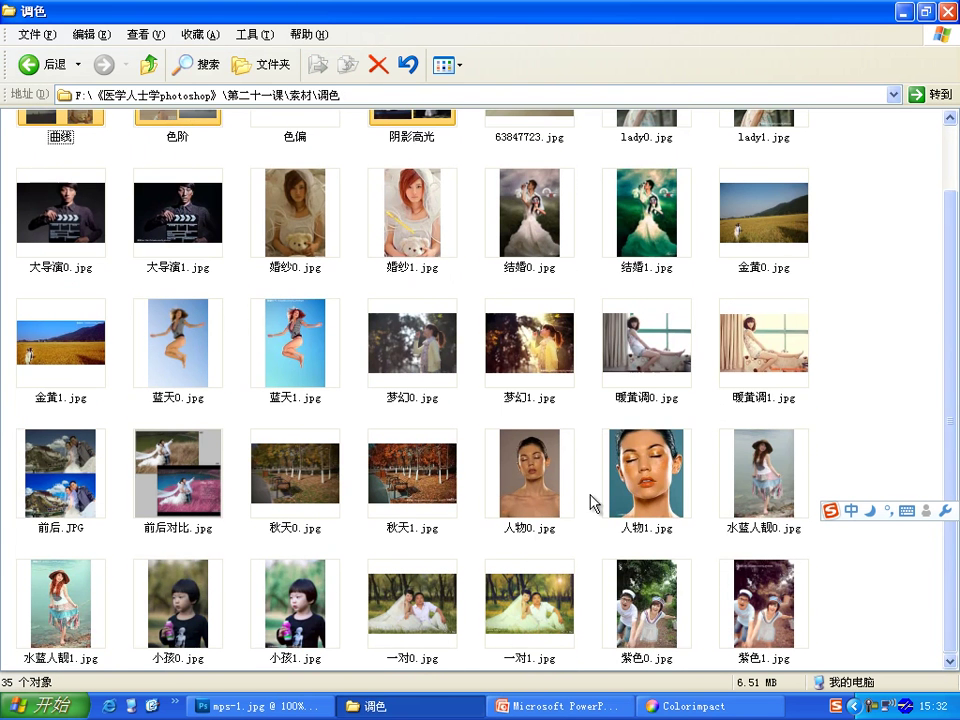
Select 紫色0.jpg and drag it onto Photoshop to open it.
click(536, 468)
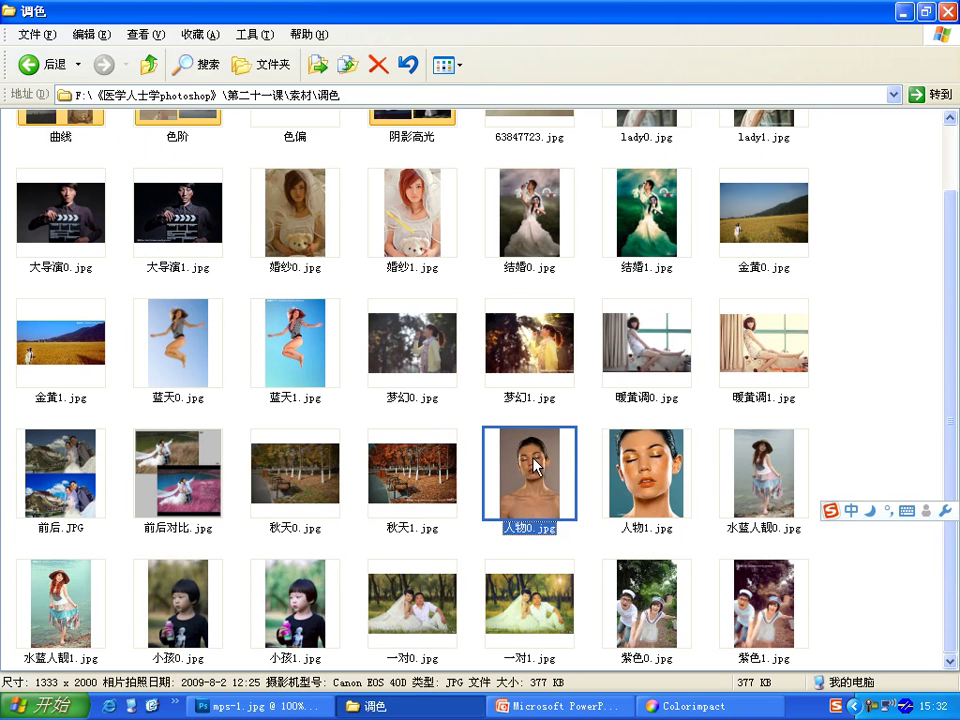
key(Right)
key(Down)
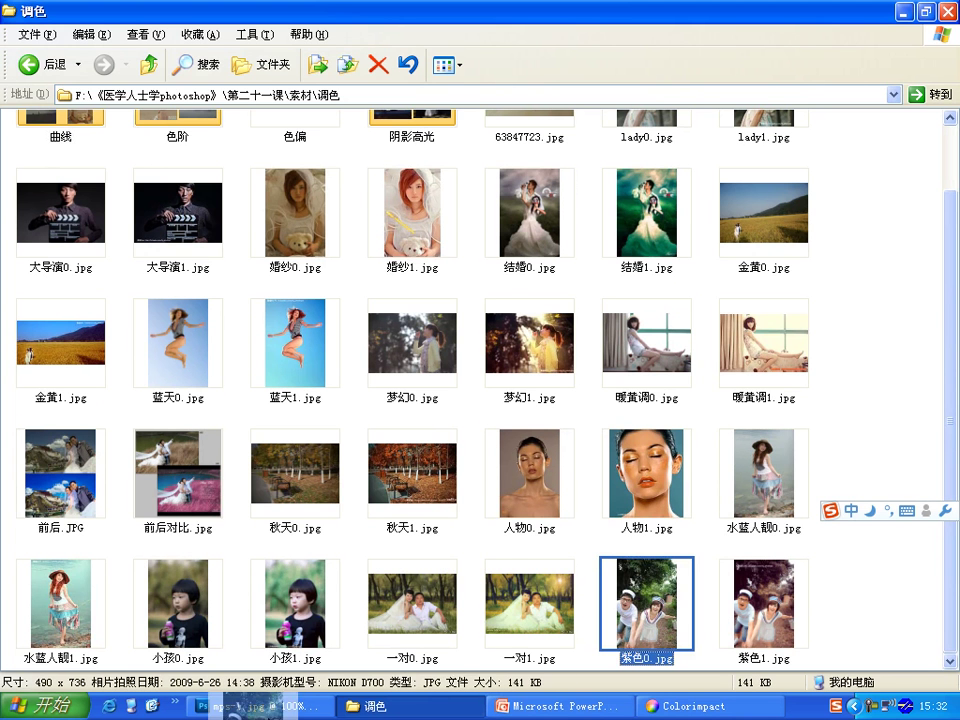
mouse_move(656, 602)
mouse_down()
mouse_move(492, 97)
mouse_move(521, 135)
mouse_up()
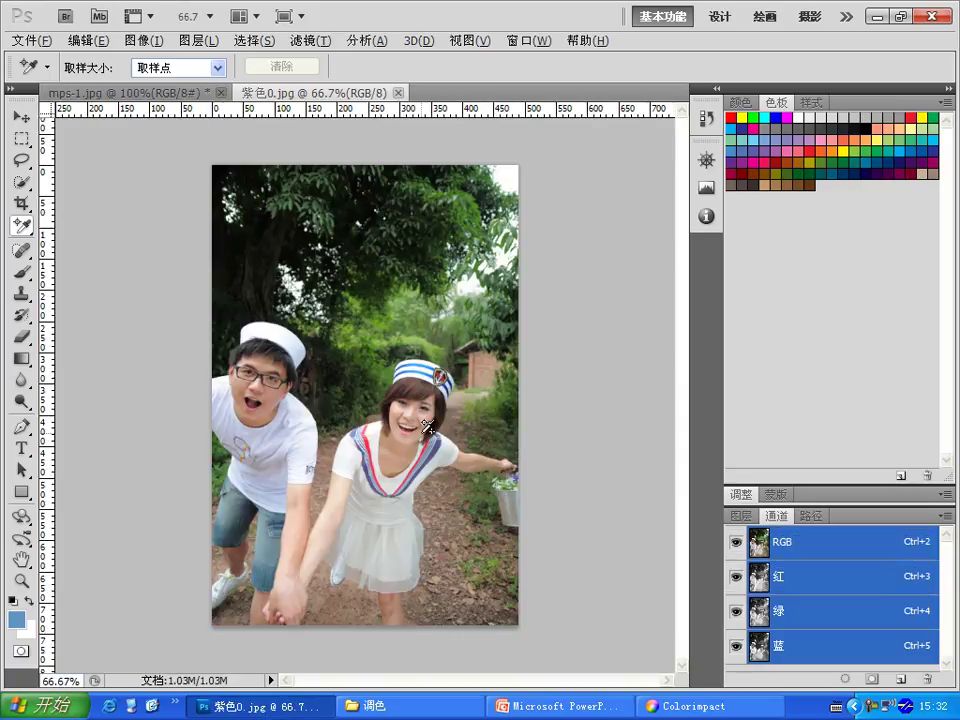
Cycle the couple photo through its Red, Green, Blue and RGB channels, ending on Red.
click(788, 580)
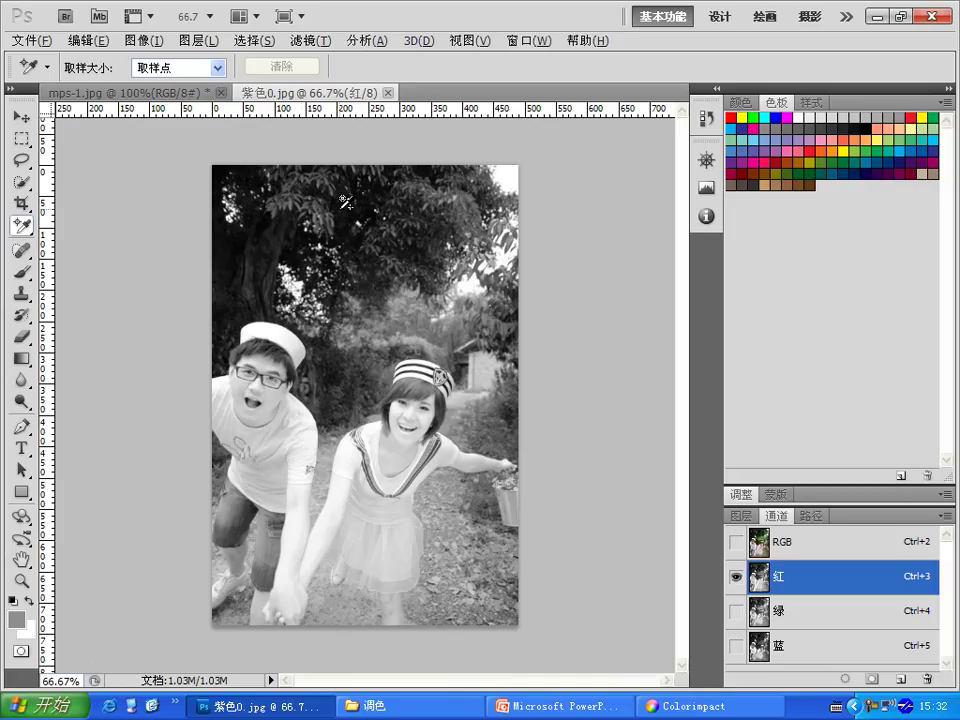
click(788, 612)
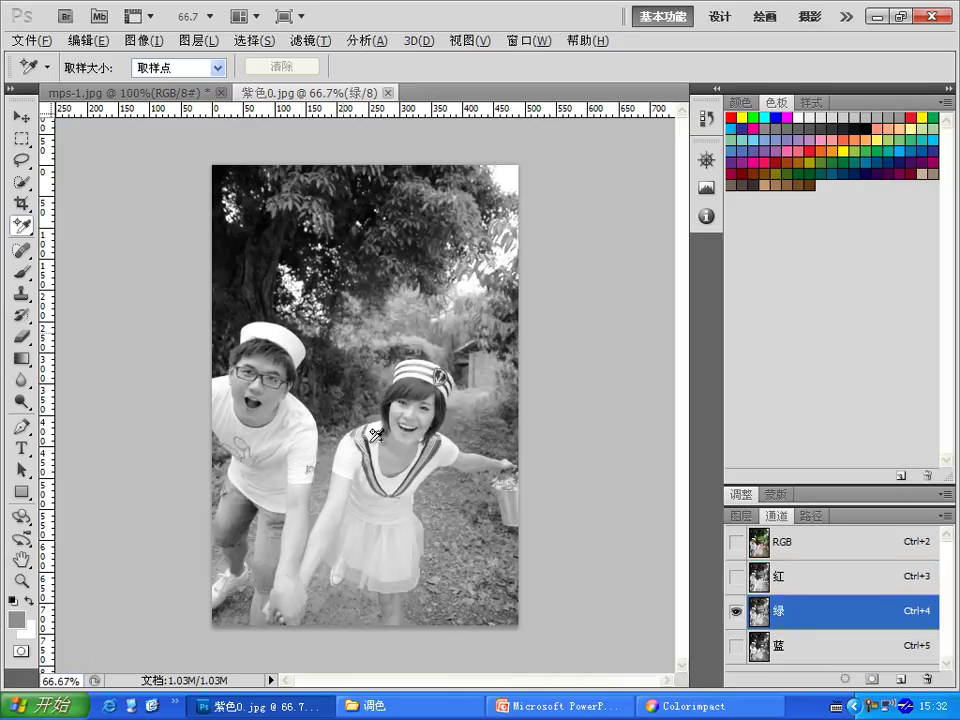
click(812, 650)
click(784, 545)
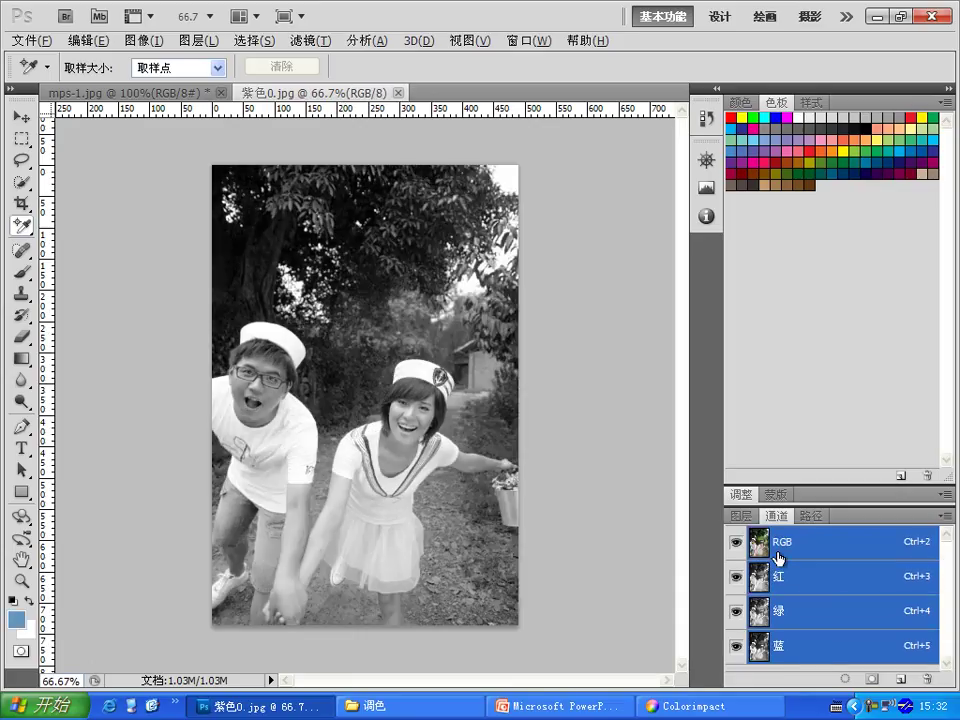
click(778, 577)
click(805, 612)
click(808, 645)
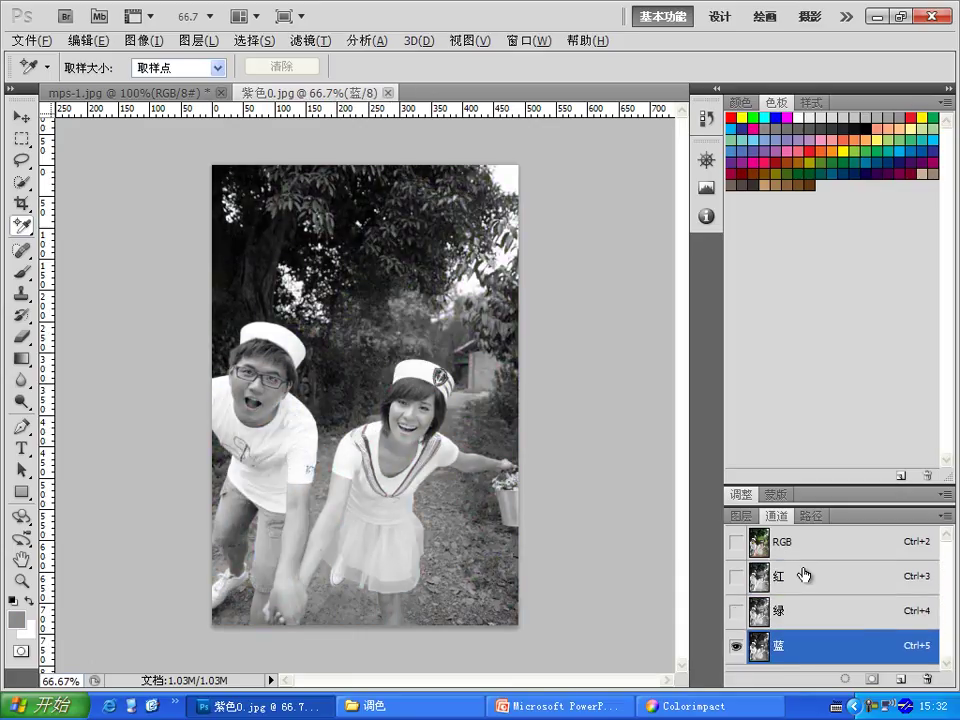
click(806, 578)
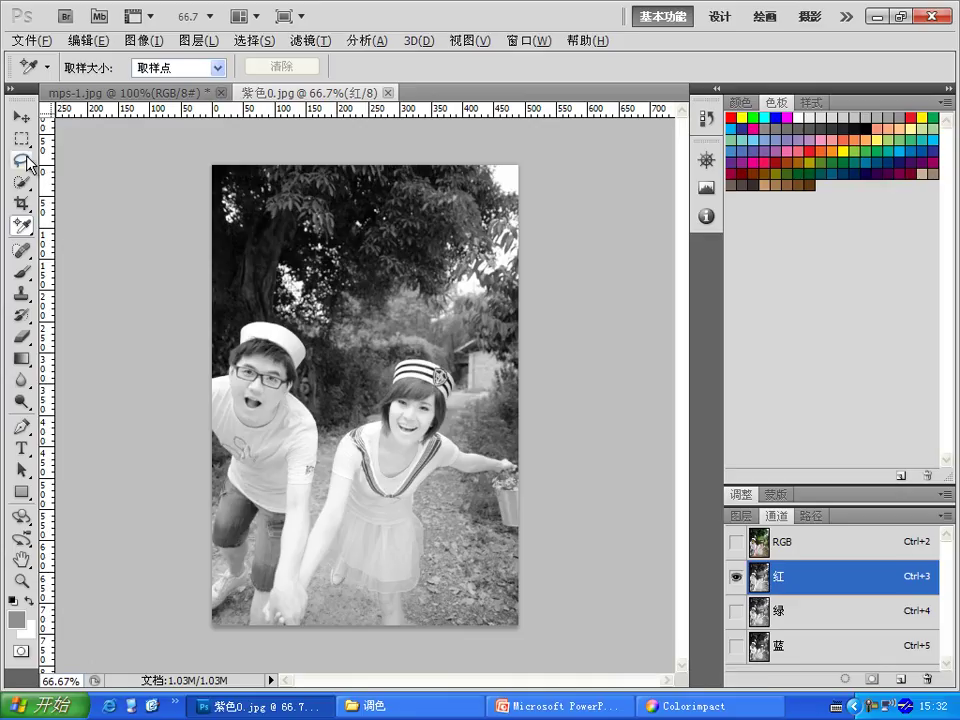
Zoom into the trees in the red channel until individual pixels show.
click(21, 138)
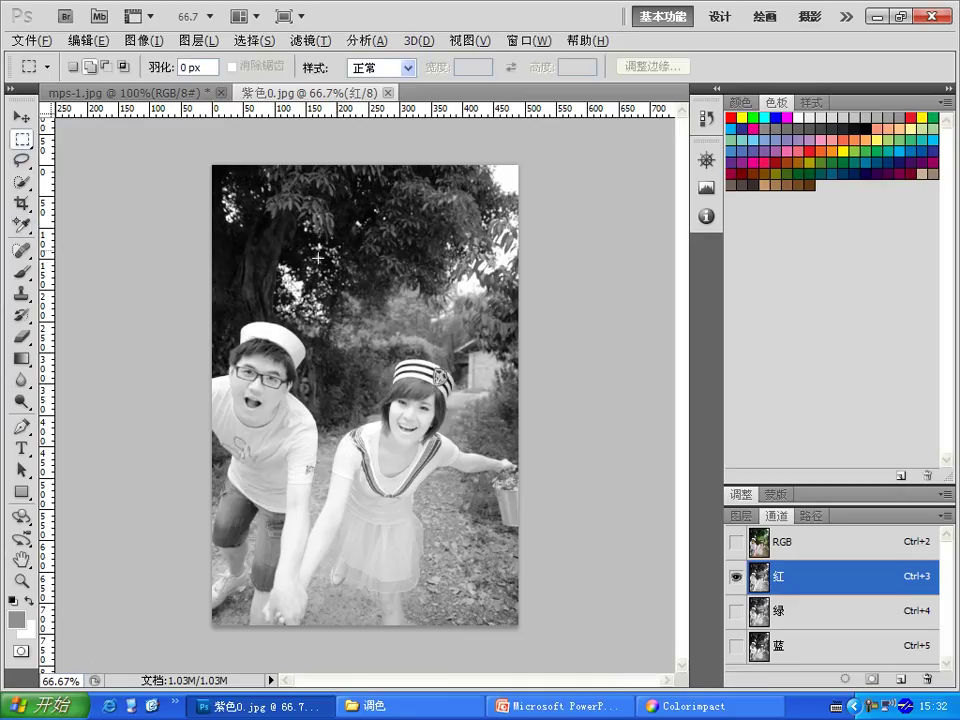
click(21, 580)
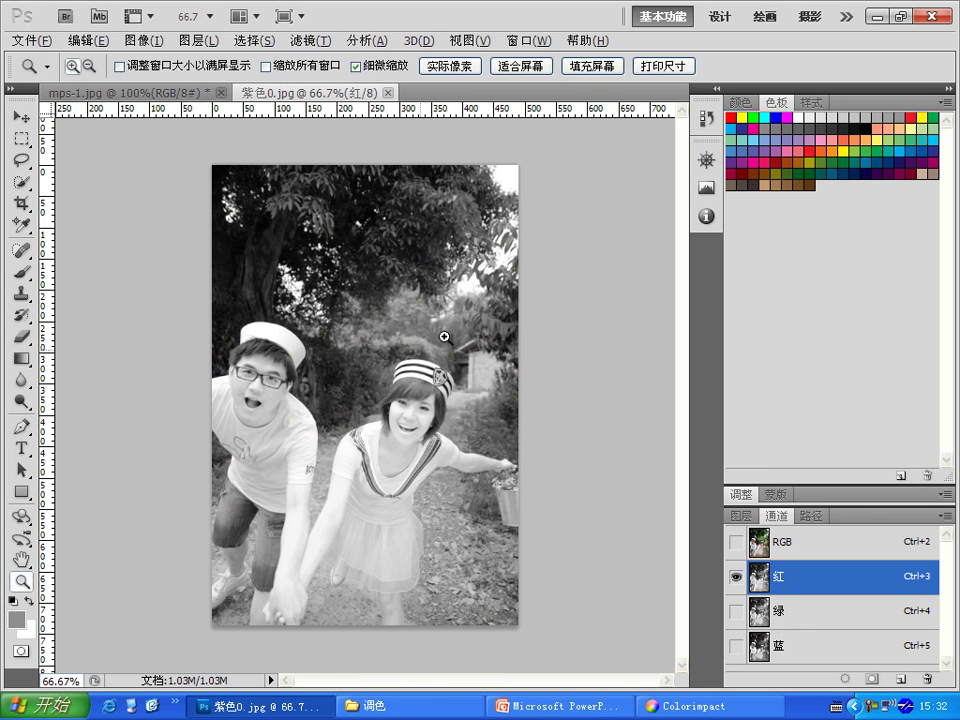
drag(405, 188, 563, 333)
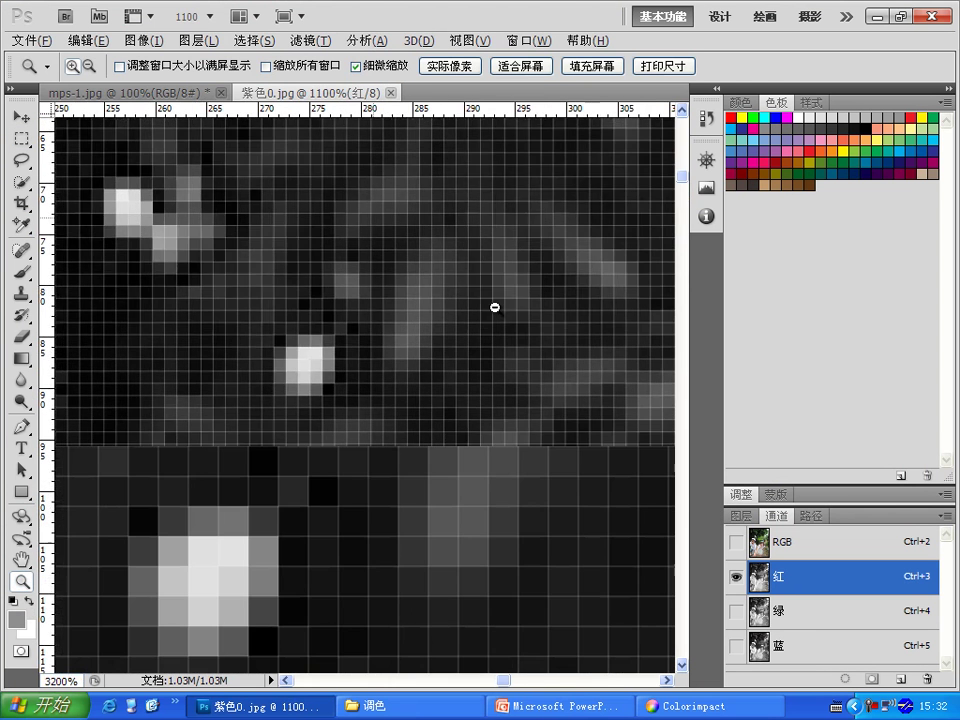
Zoom to 3200% and select a single pixel in the red channel.
drag(563, 333, 495, 306)
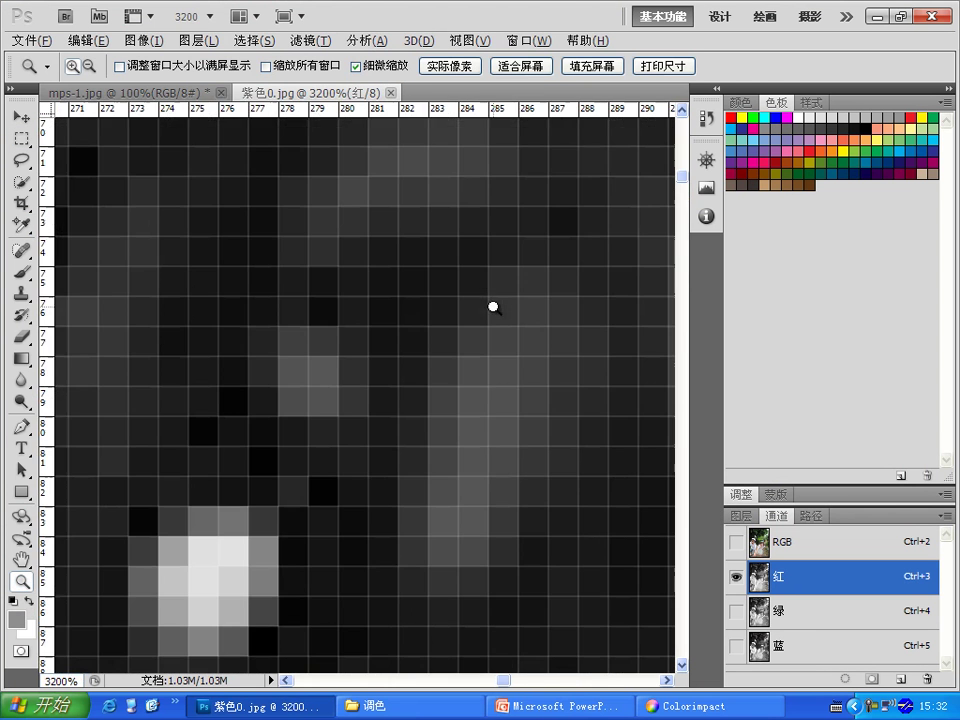
click(22, 139)
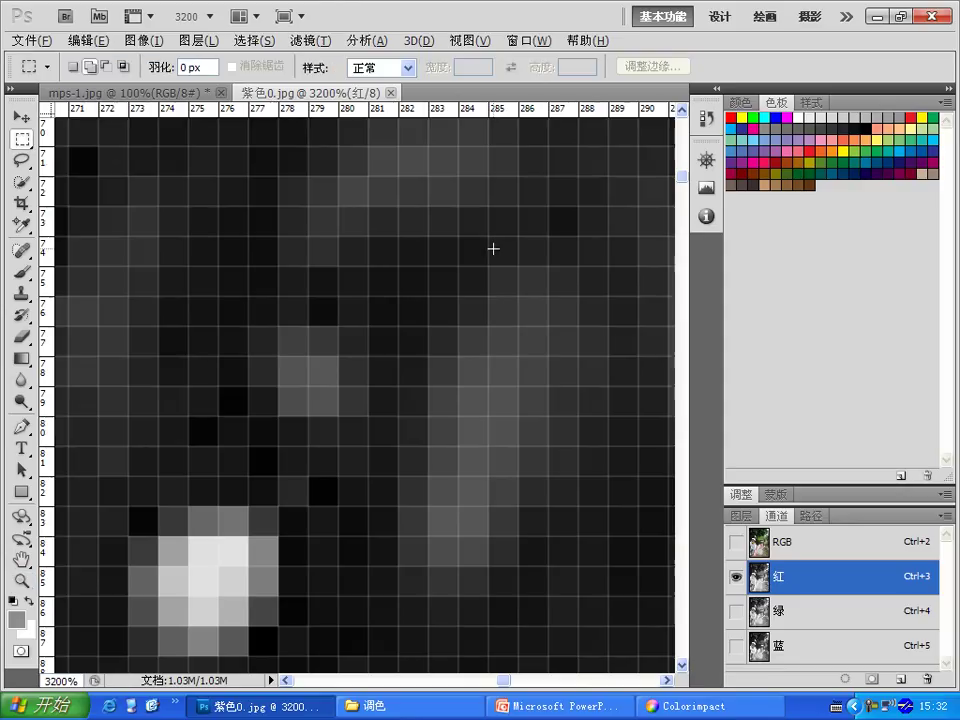
drag(378, 215, 390, 231)
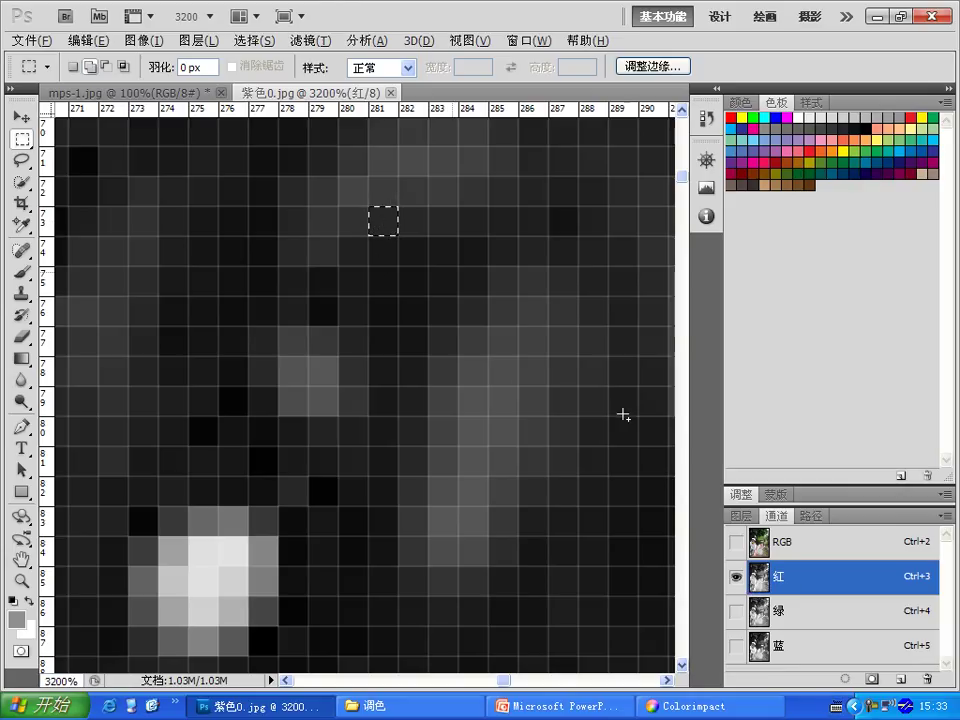
Compare that pixel across Green, Blue and Red, return to RGB, and show its Info values.
key(ctrl+4)
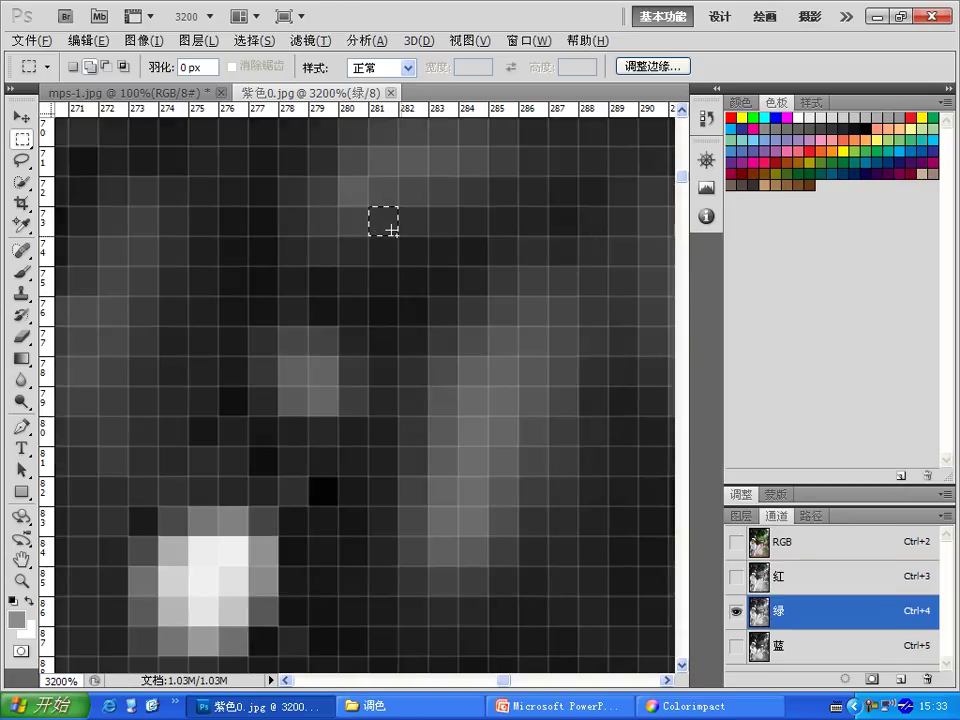
click(755, 647)
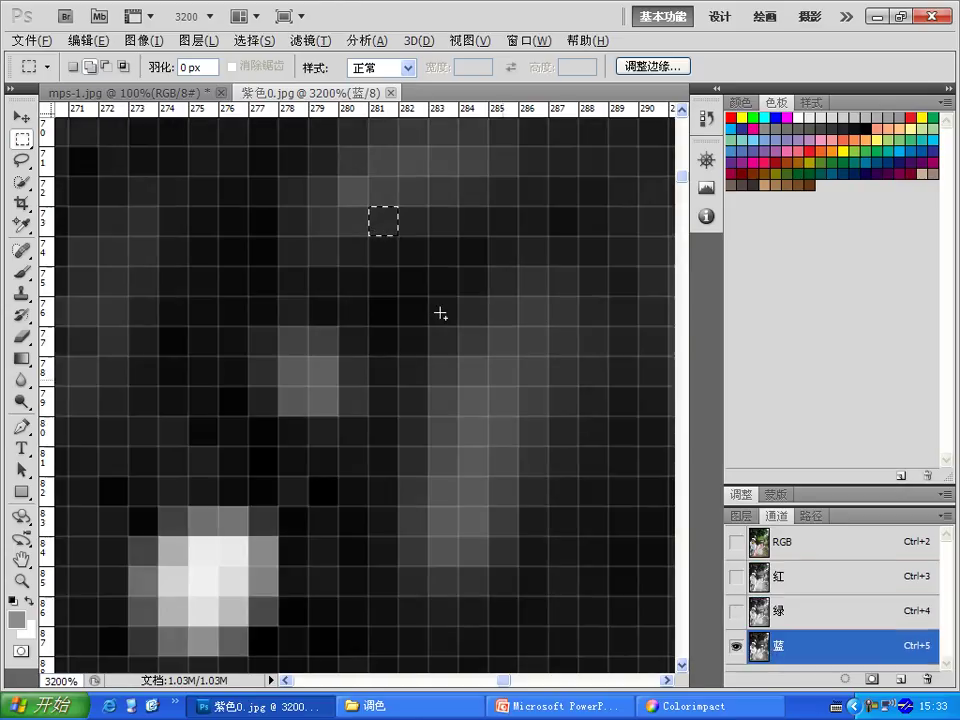
click(790, 614)
click(782, 578)
click(780, 543)
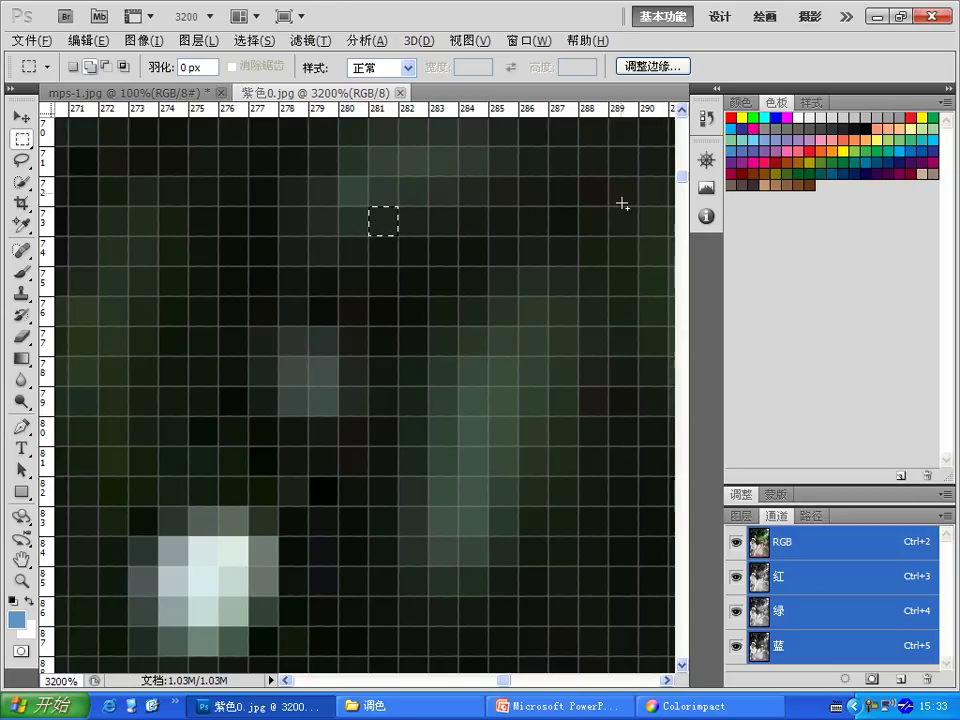
click(705, 216)
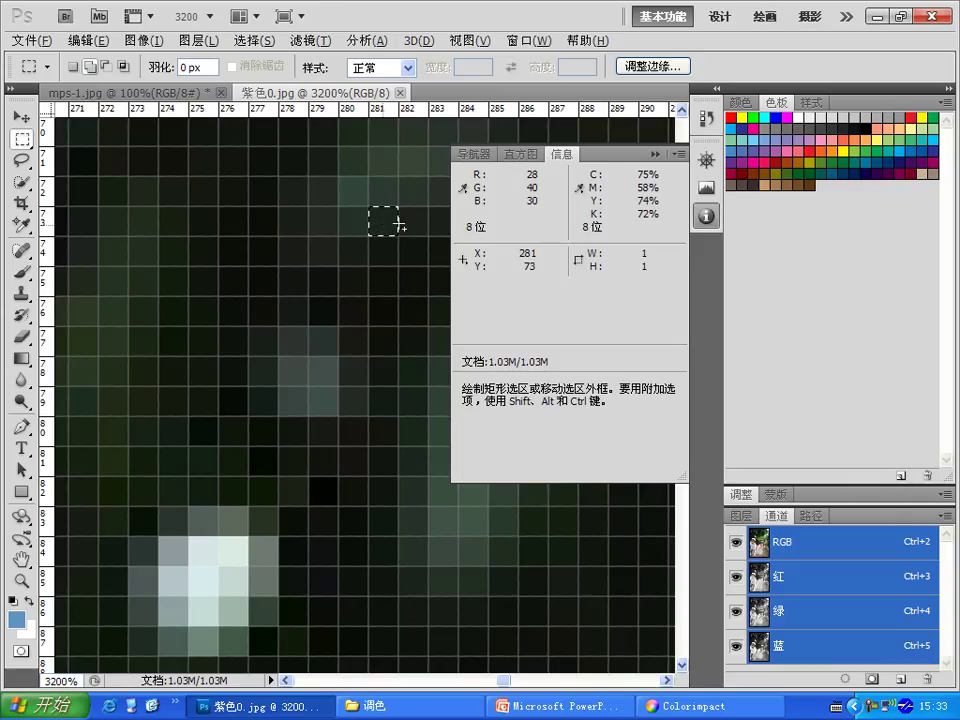
Compare the pixel in the 红, 绿 and 蓝 channels, return to RGB, and fit the photo on screen.
click(818, 577)
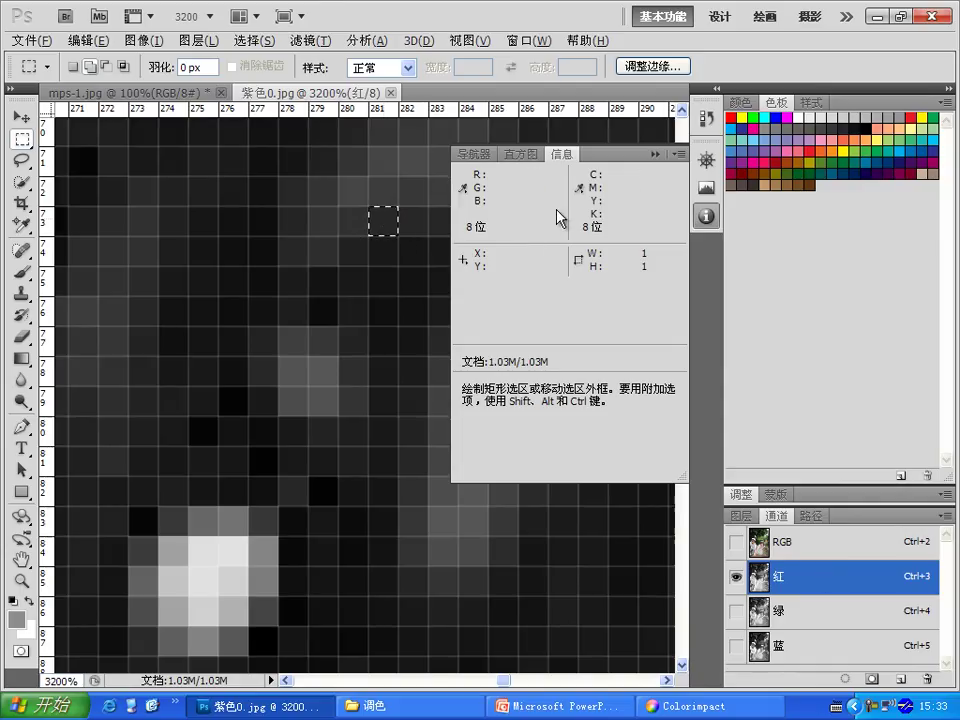
click(773, 615)
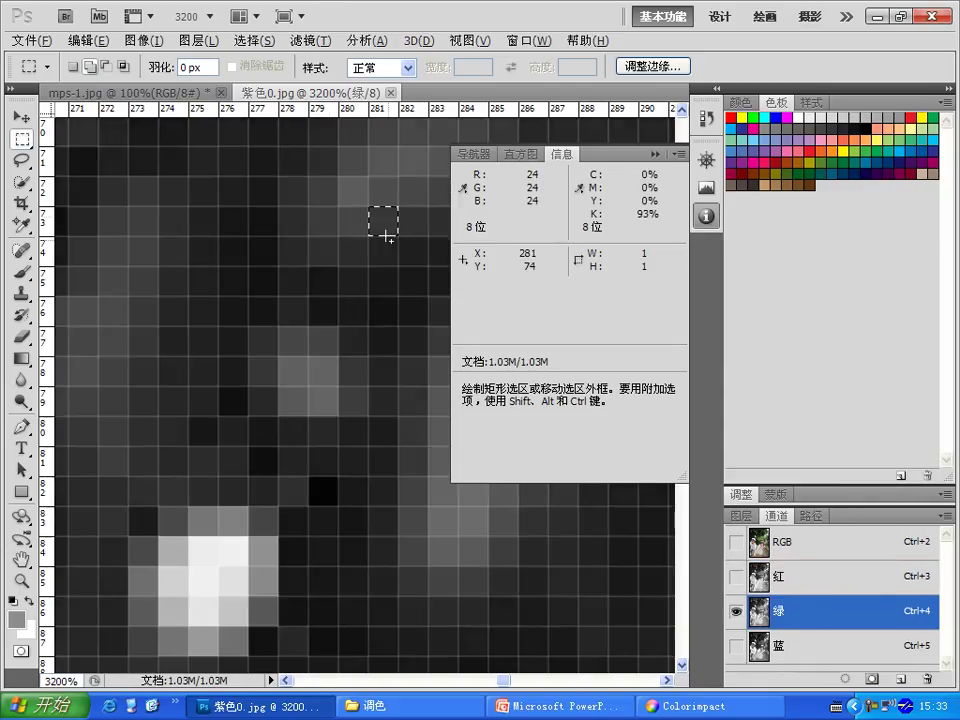
click(845, 648)
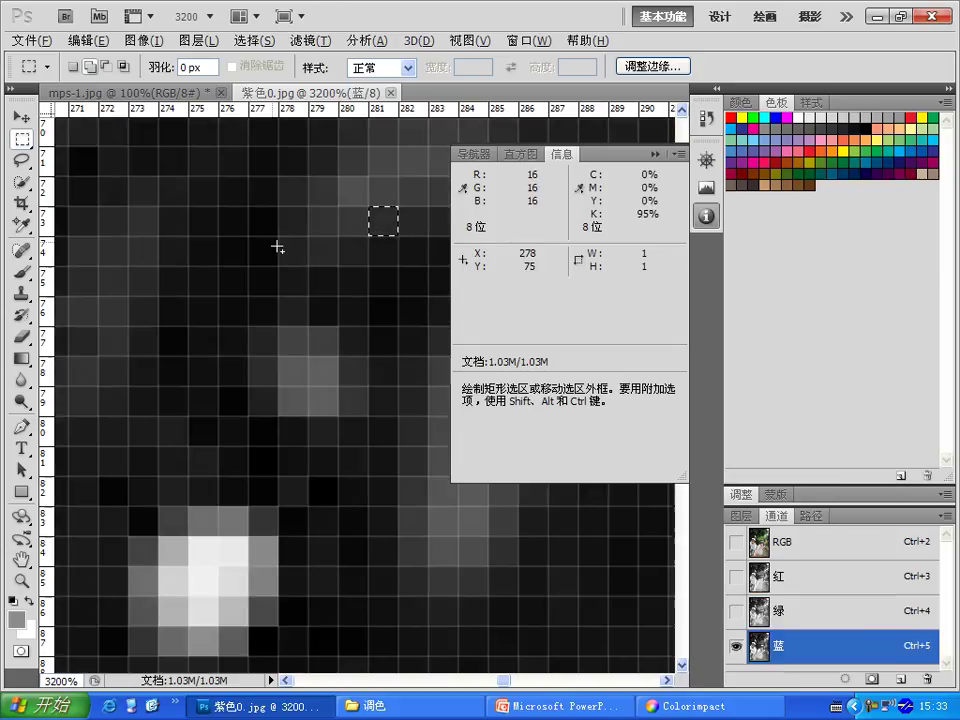
click(782, 544)
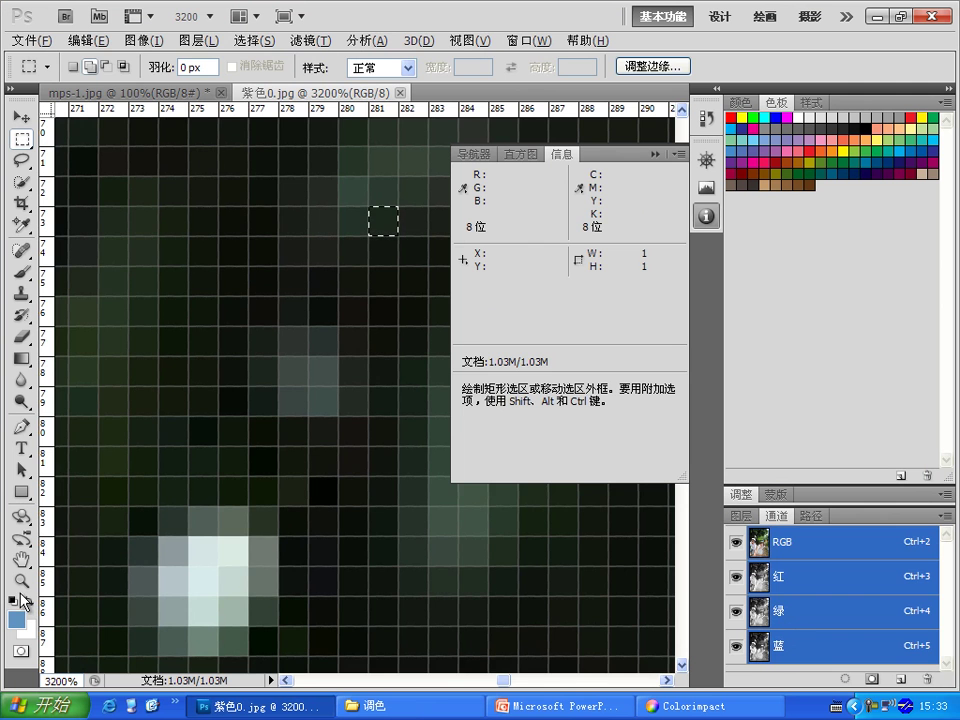
double_click(20, 559)
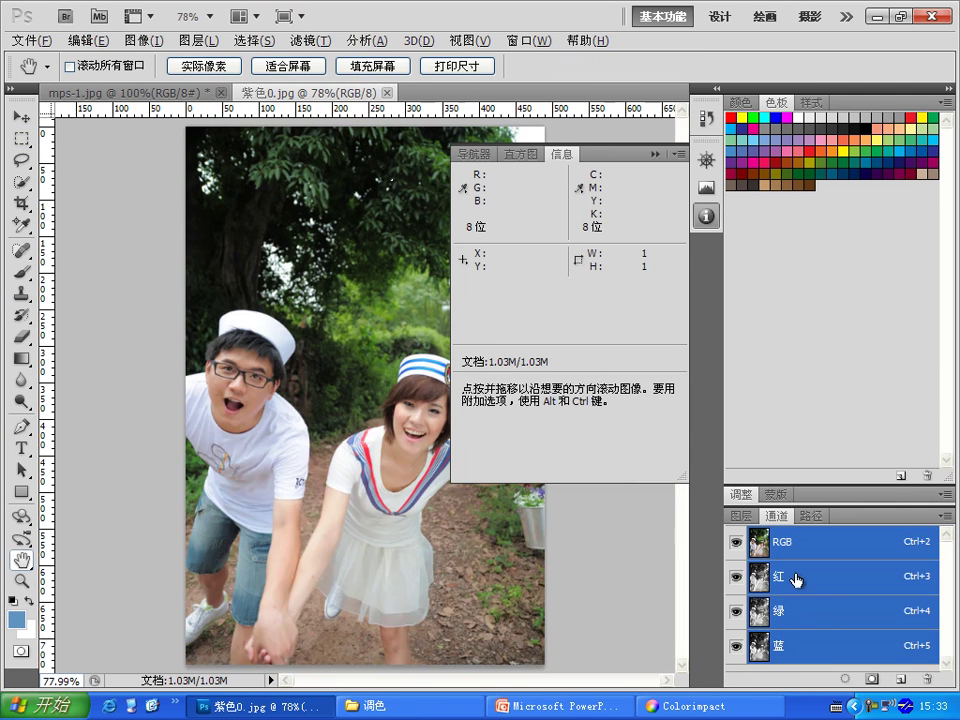
View the couple photo's 红, 绿 and 蓝 channels, close the Info panel, and switch to mps-1.jpg.
click(796, 578)
click(706, 215)
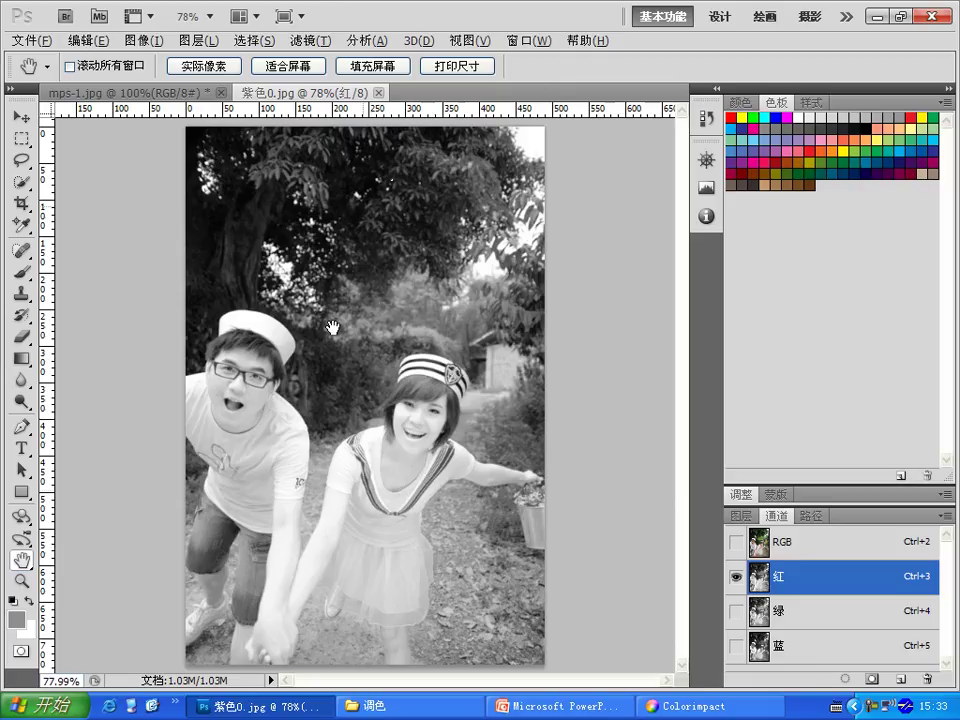
click(796, 615)
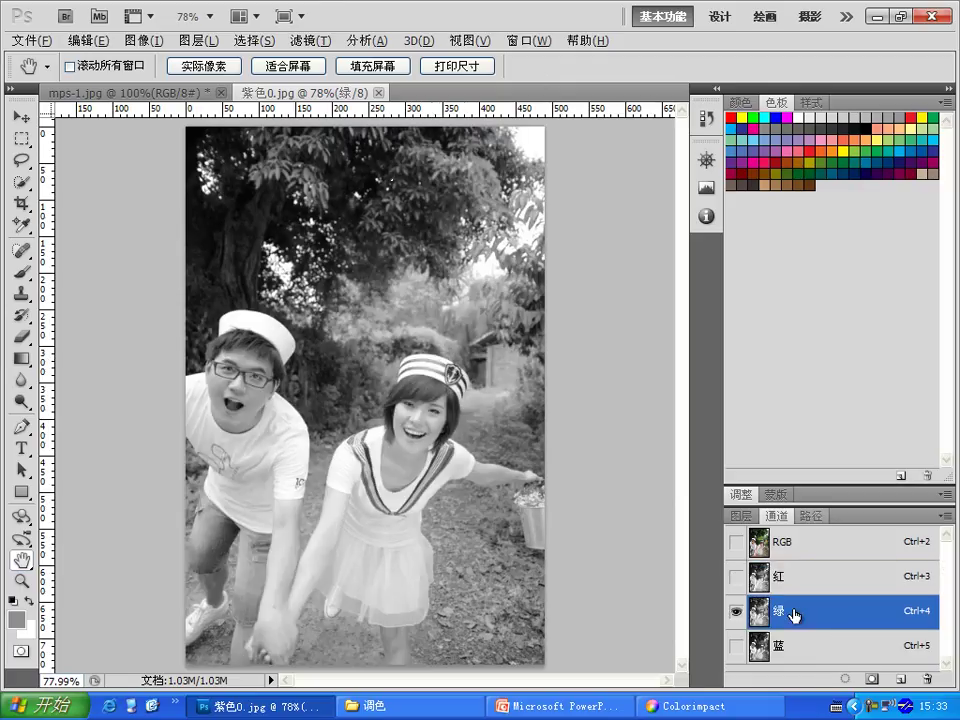
click(810, 648)
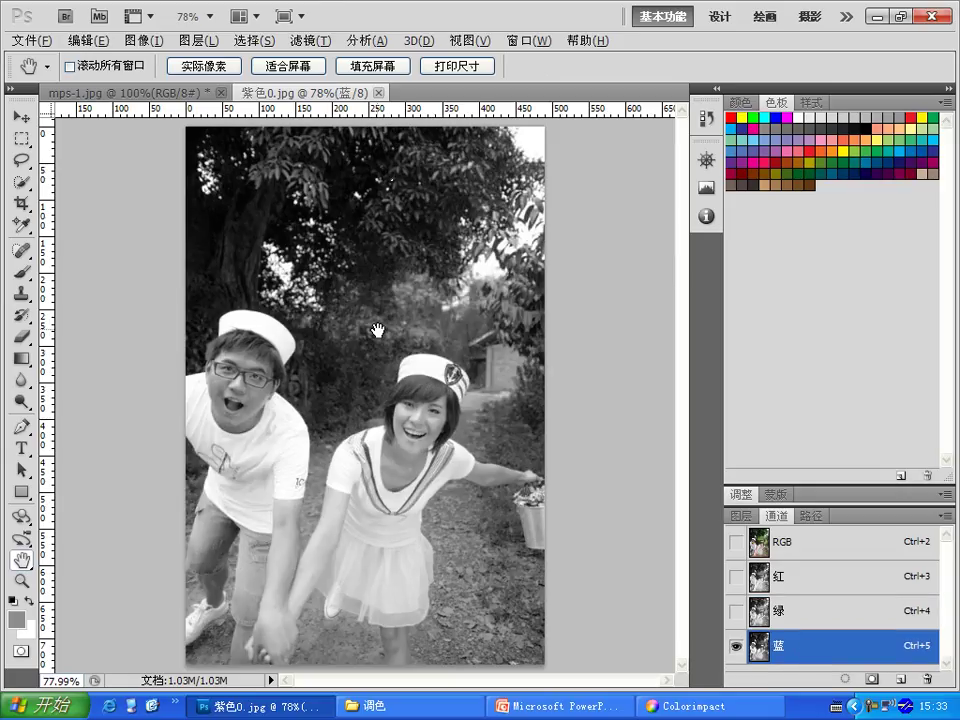
click(112, 96)
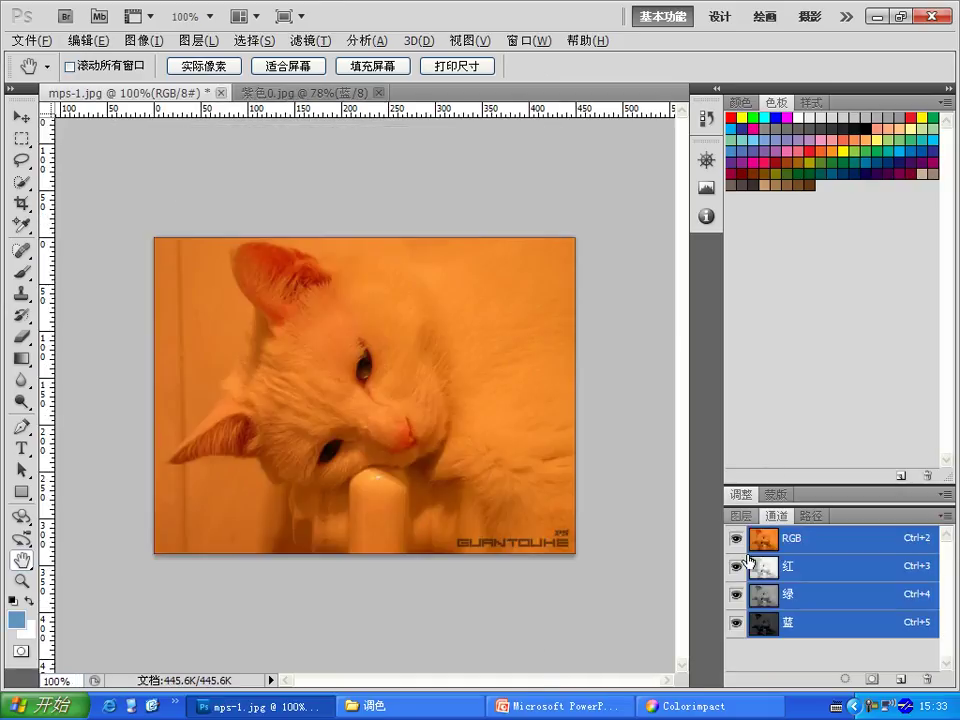
View the cat photo's red, green and blue channels, then zoom in on the cat.
click(783, 566)
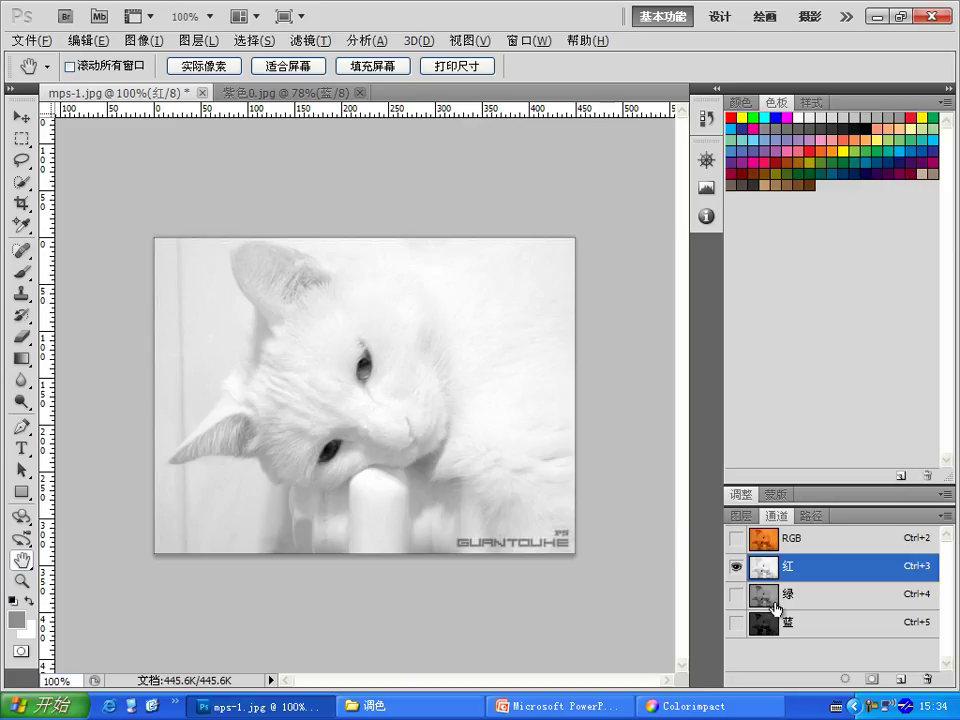
key(ctrl+4)
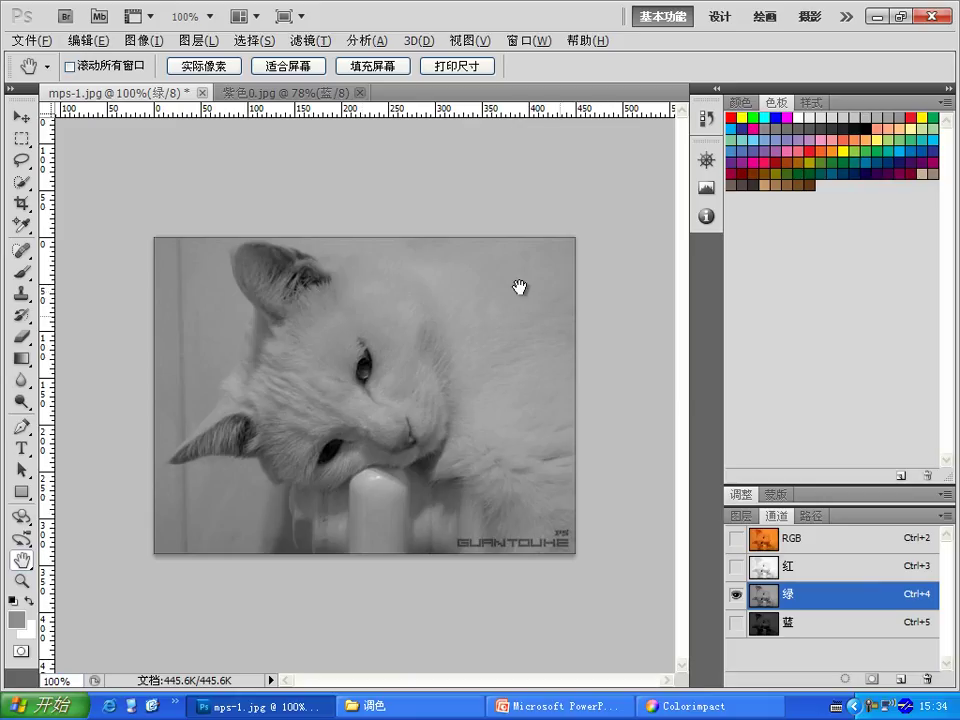
click(770, 627)
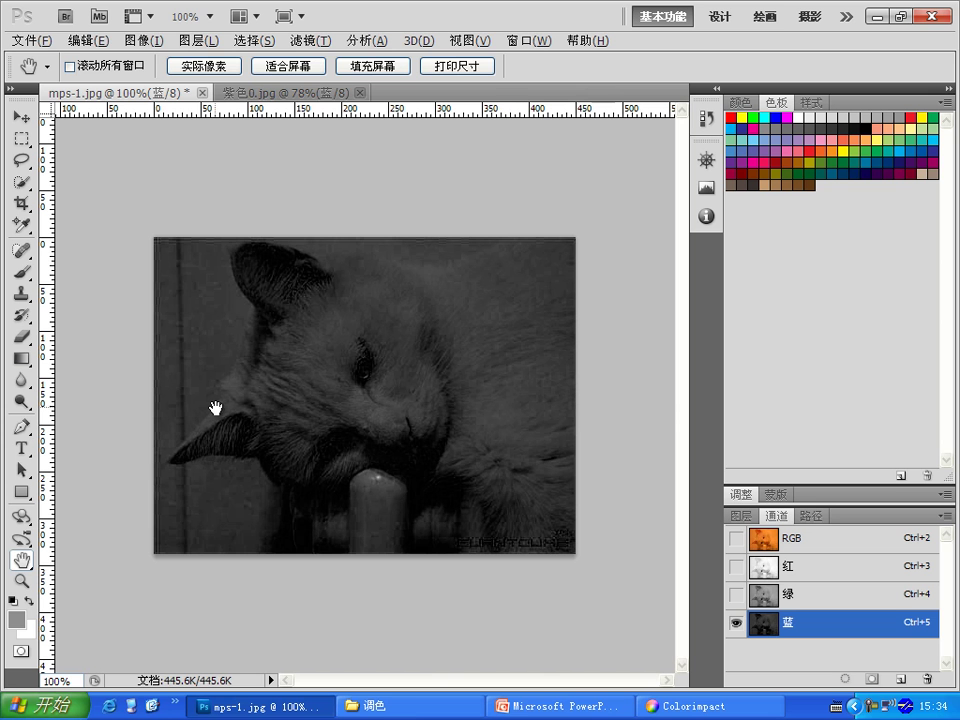
click(19, 582)
mouse_move(176, 296)
mouse_down()
mouse_move(274, 403)
mouse_move(215, 398)
mouse_move(141, 304)
mouse_up()
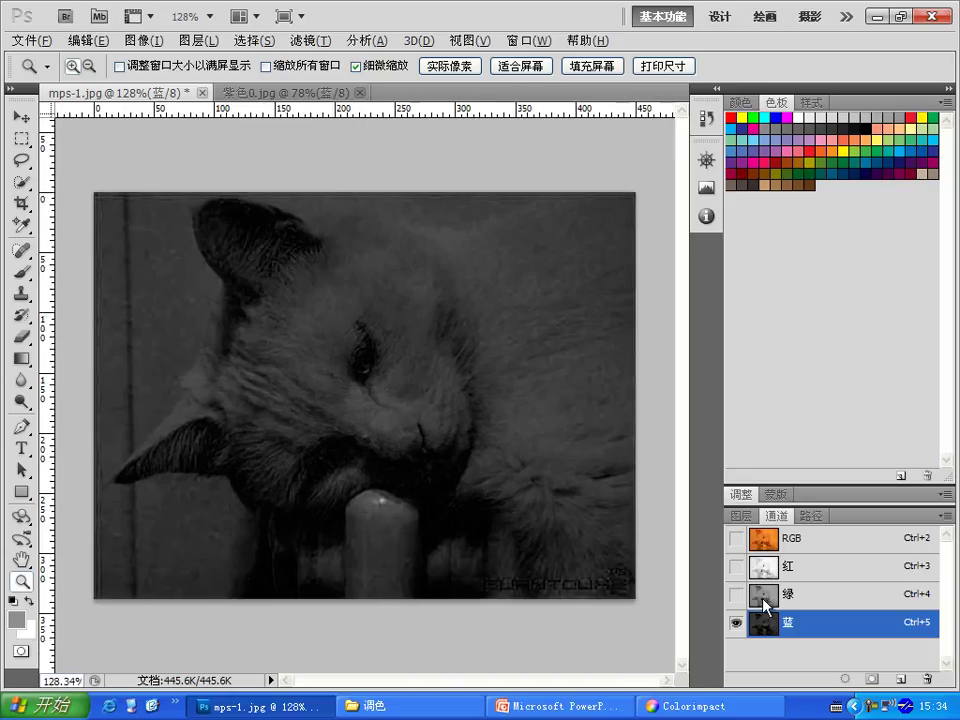
Zoom closer on the cat's eye across the channels, then return to RGB and the Layers list.
click(784, 545)
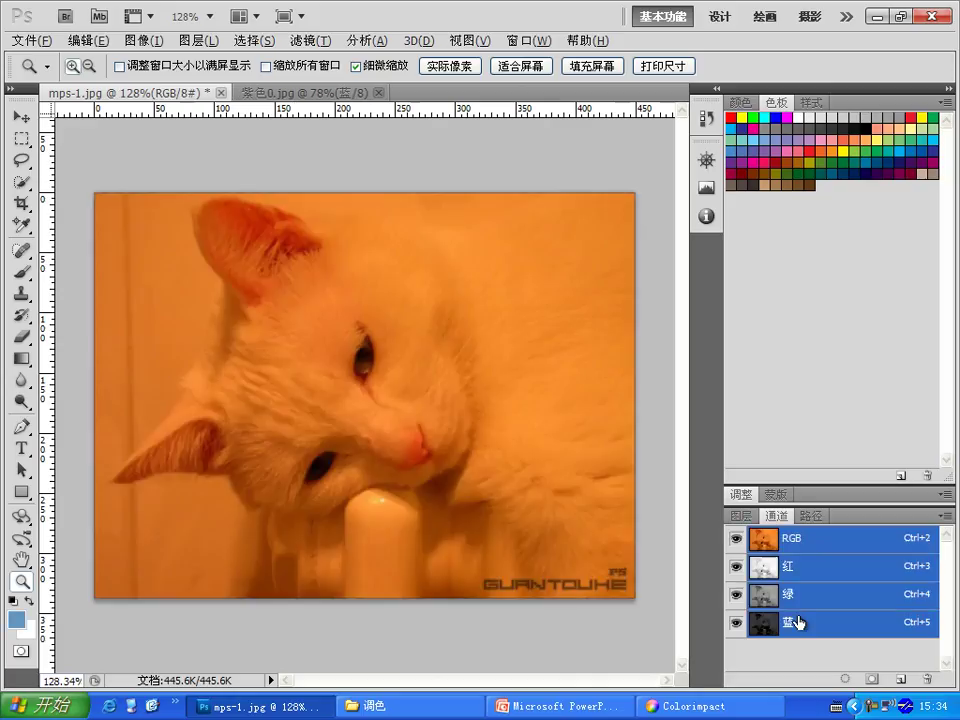
click(784, 625)
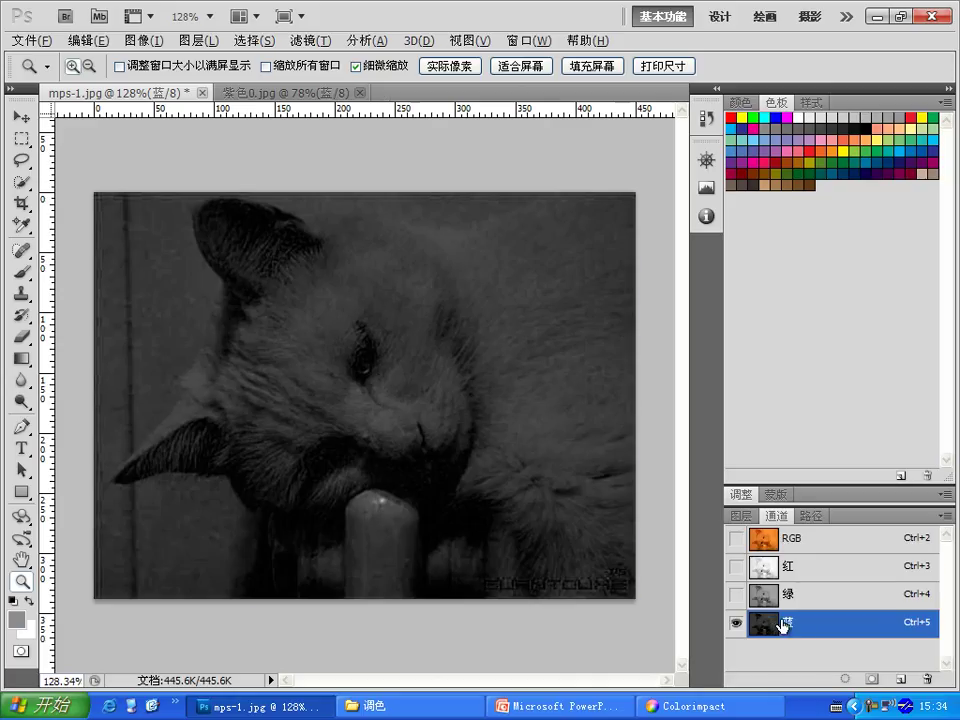
click(796, 575)
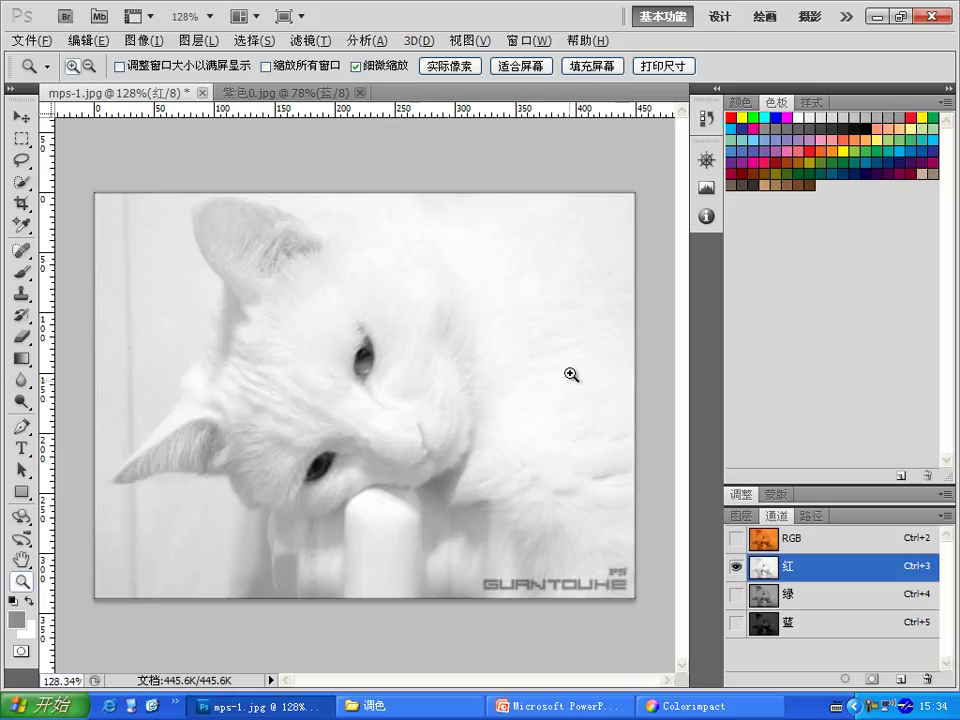
drag(496, 246, 557, 289)
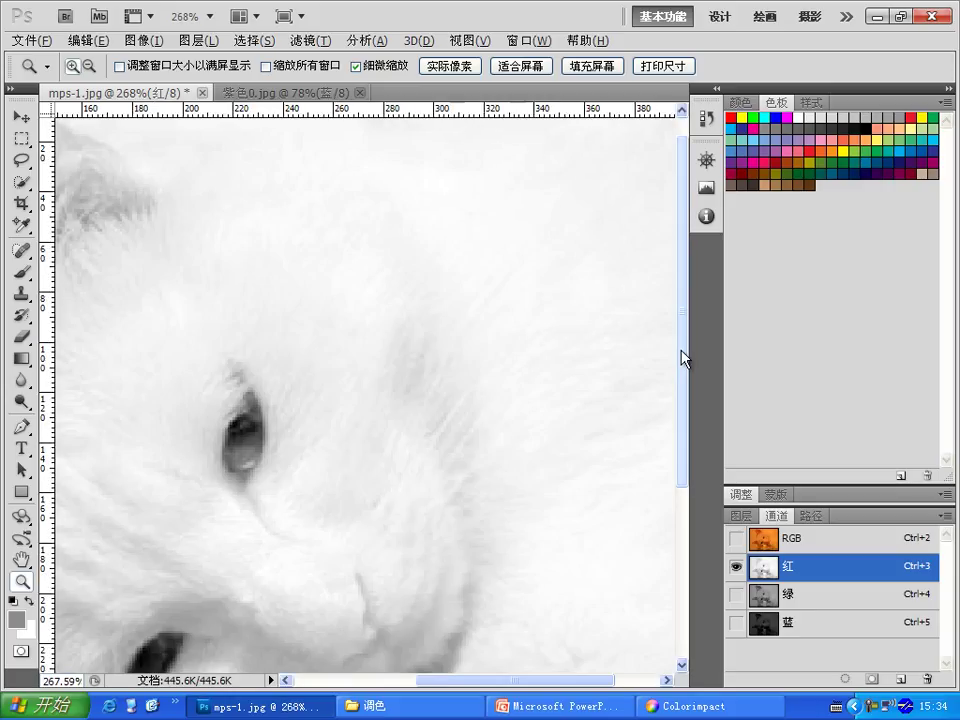
scroll(681, 320, up, 1)
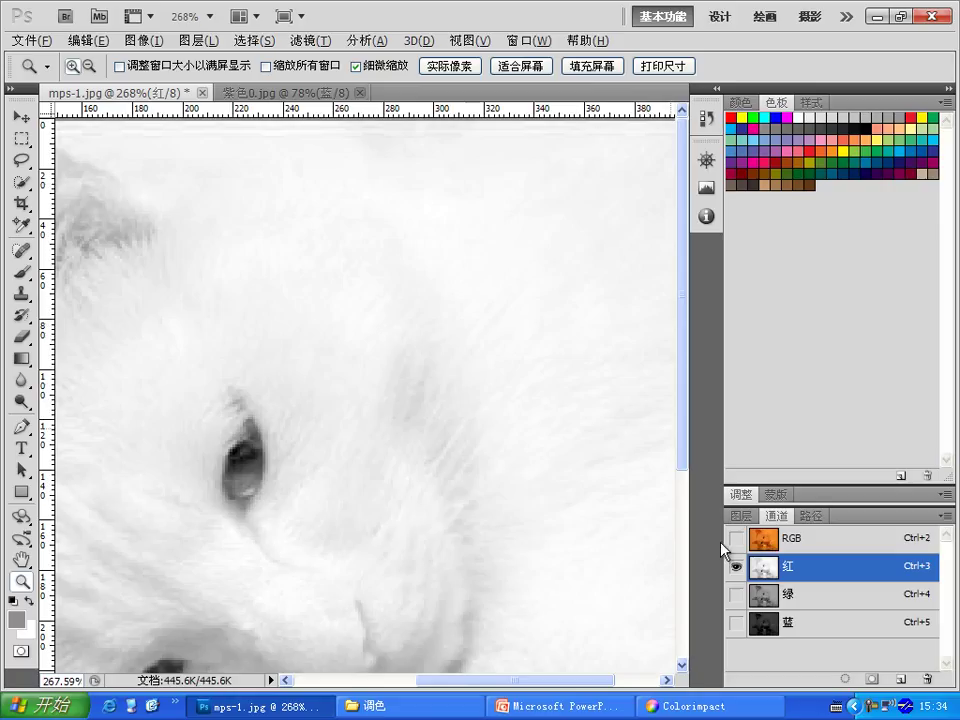
click(777, 625)
click(770, 594)
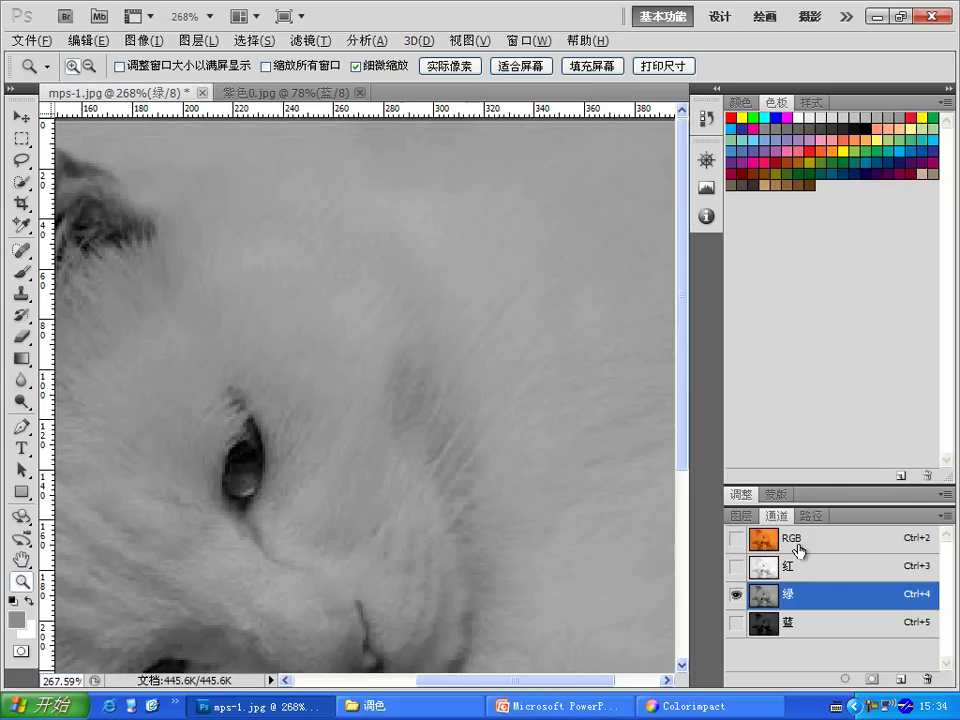
click(794, 540)
click(741, 516)
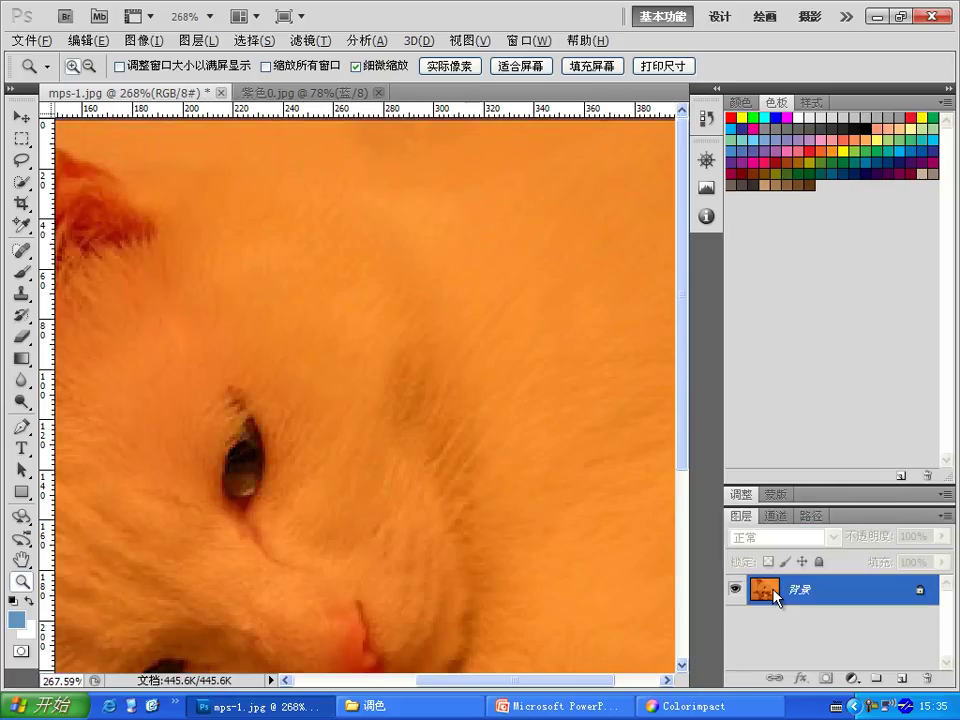
Fit the cat photo on screen and compare its blue and red channels before returning to RGB.
double_click(18, 561)
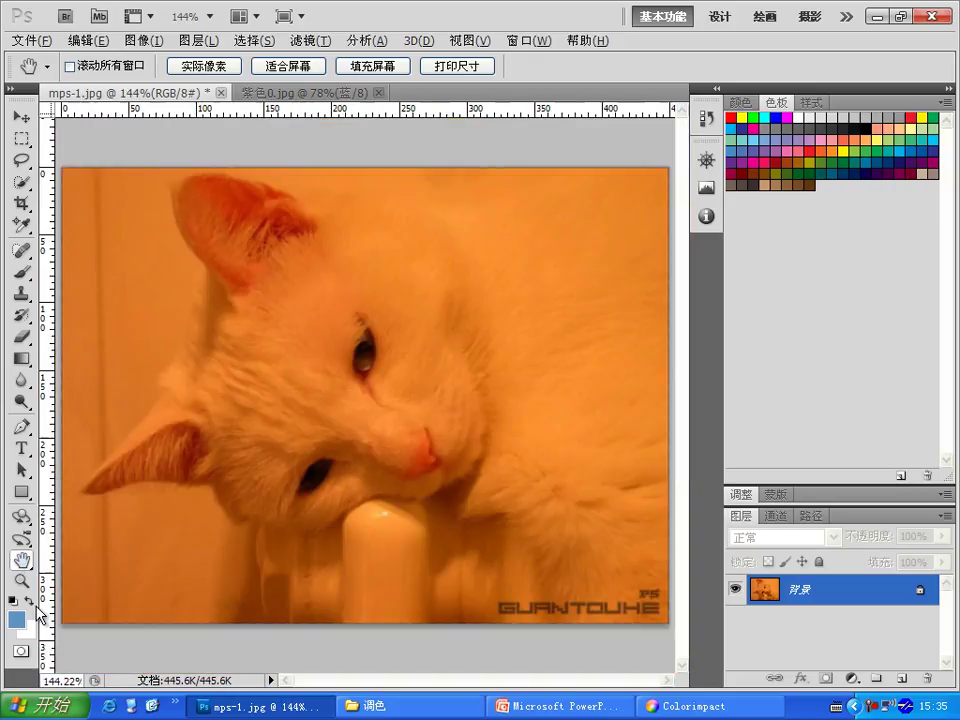
click(851, 678)
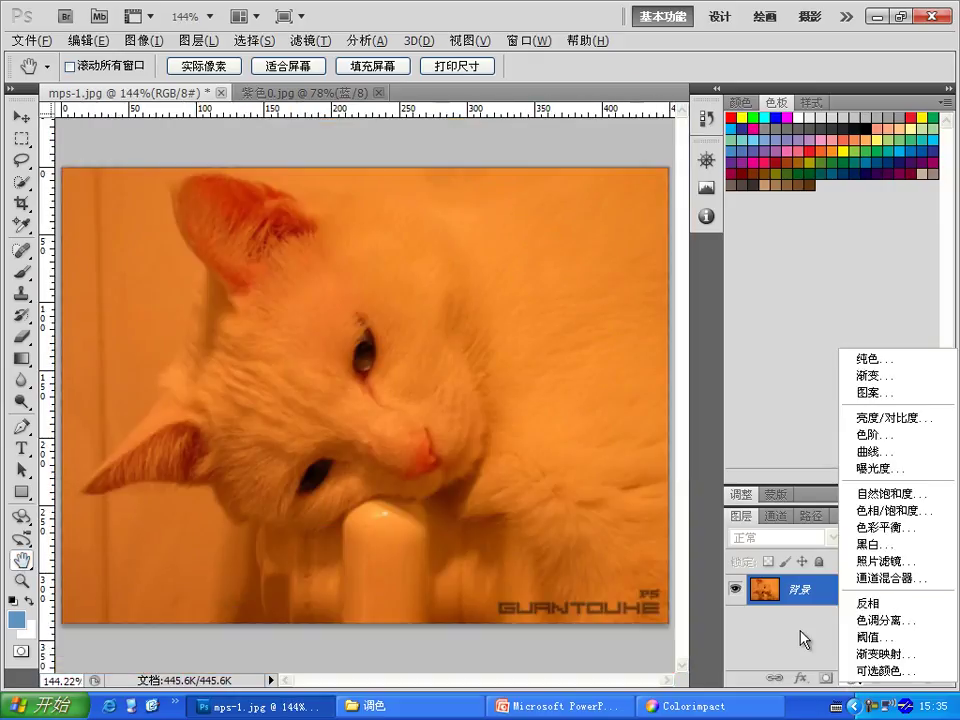
click(775, 516)
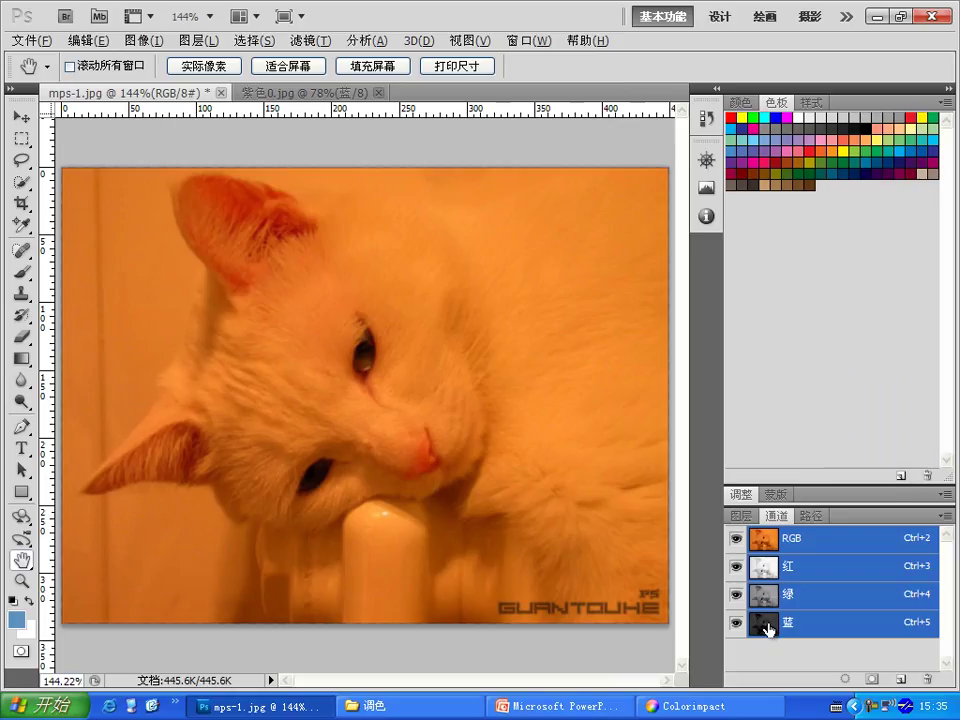
click(767, 628)
click(813, 576)
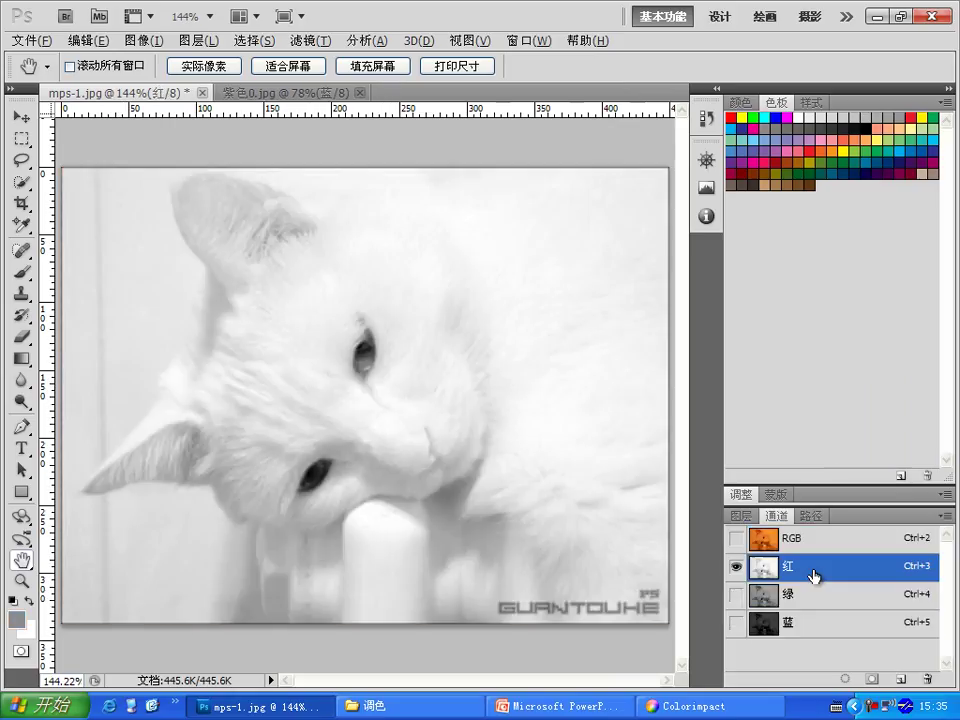
click(791, 634)
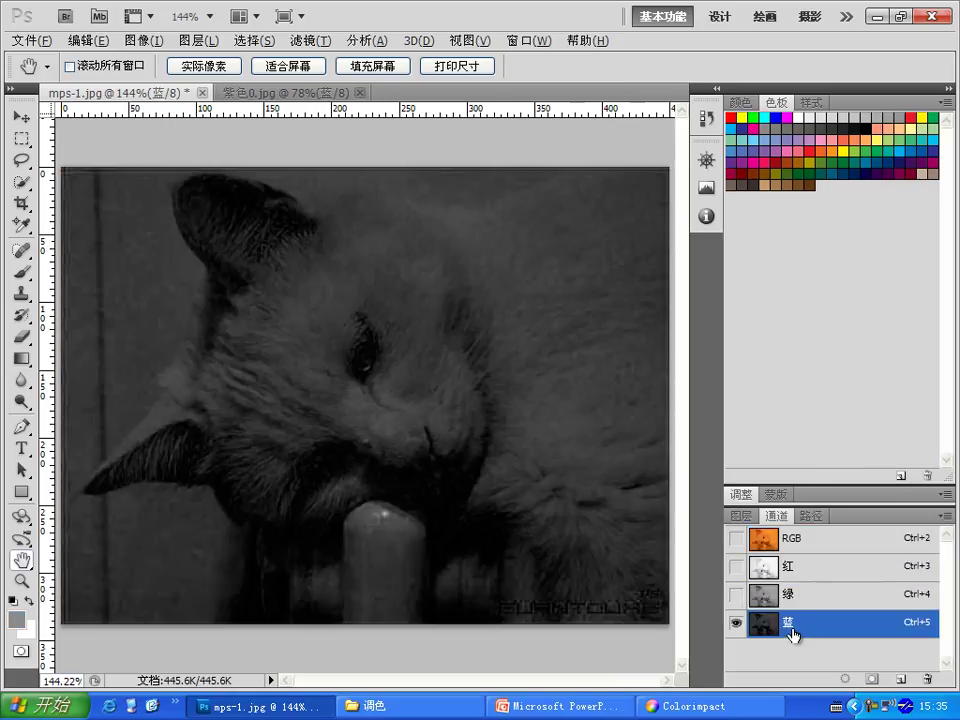
click(789, 566)
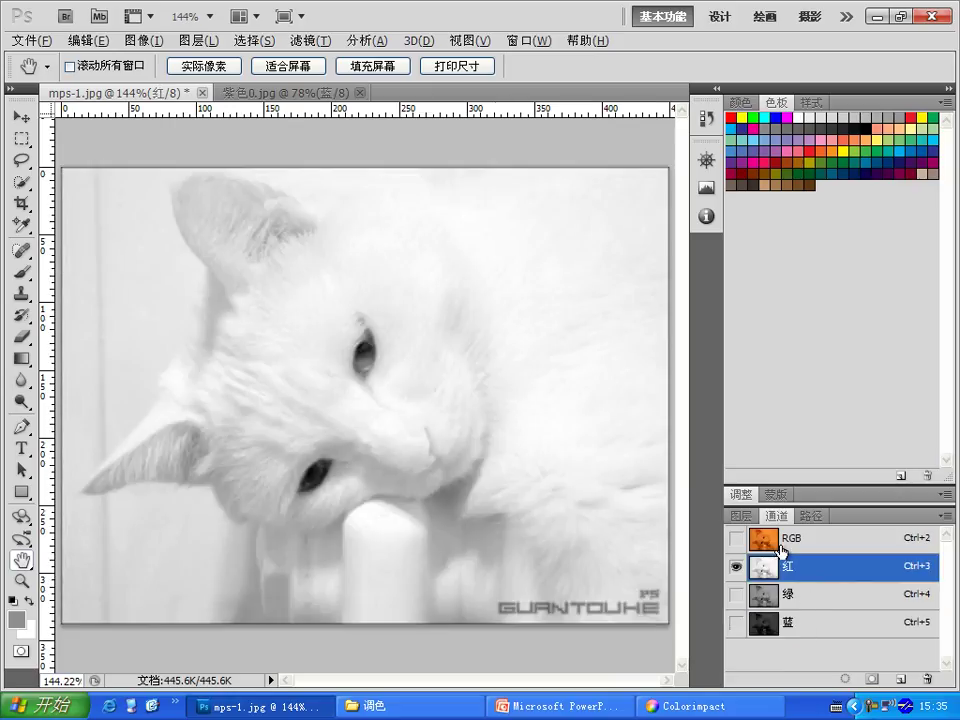
click(787, 550)
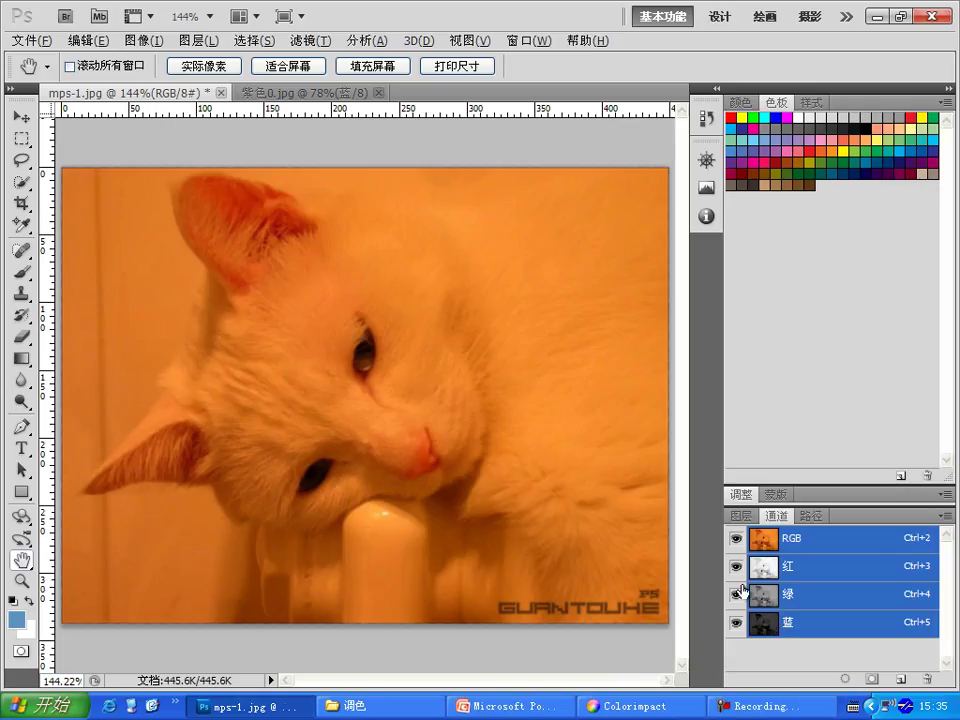
Recompare the red and blue channels, close the adjustment list unused, and return to Layers.
click(810, 572)
click(805, 625)
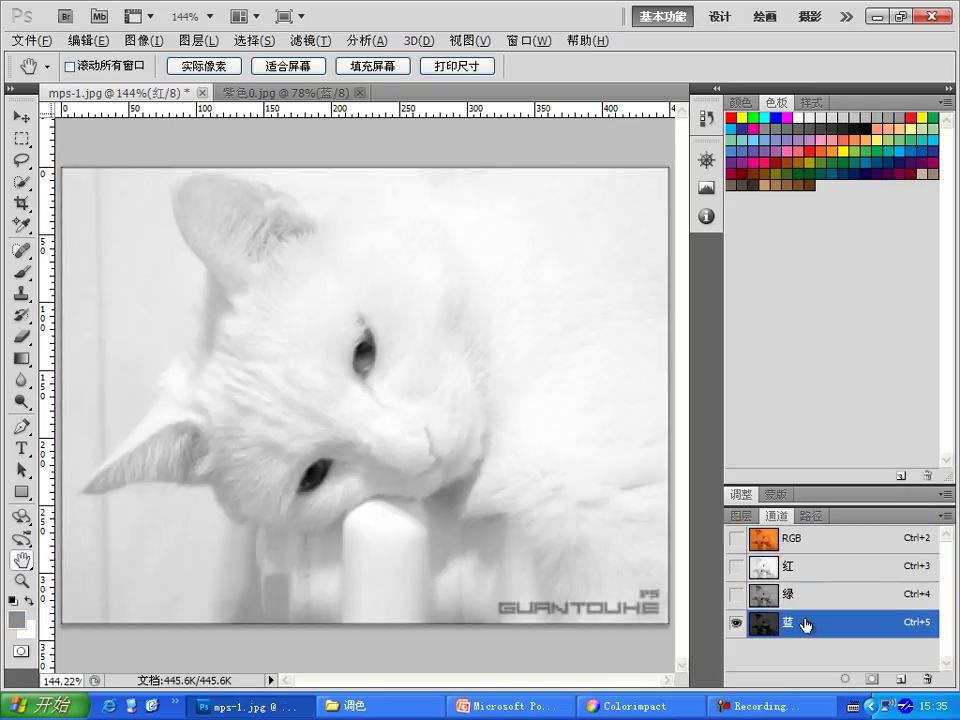
click(793, 570)
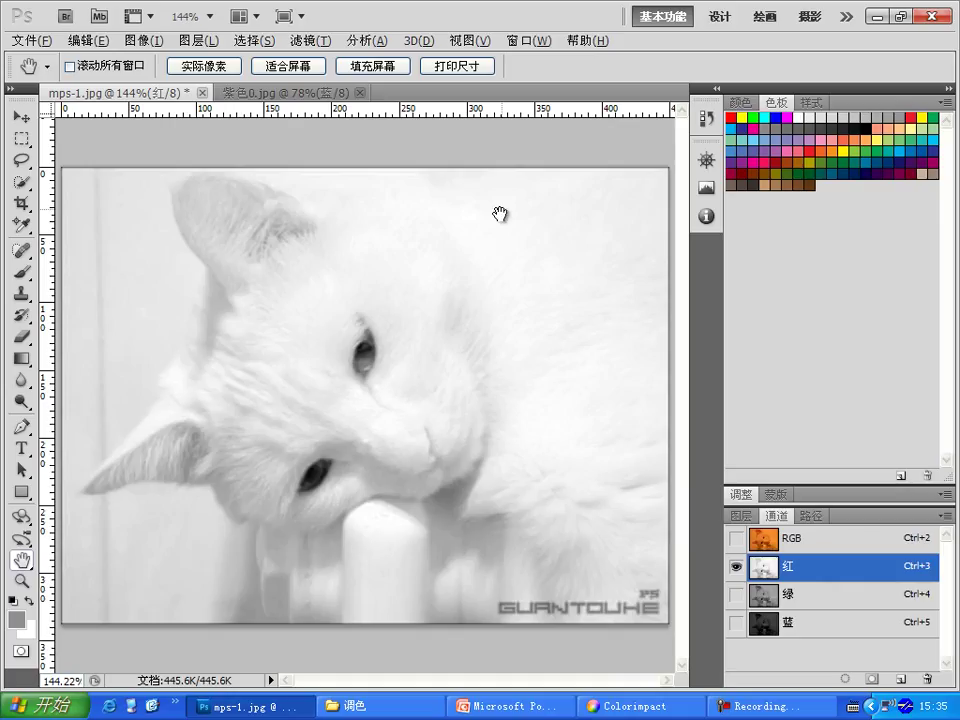
click(795, 622)
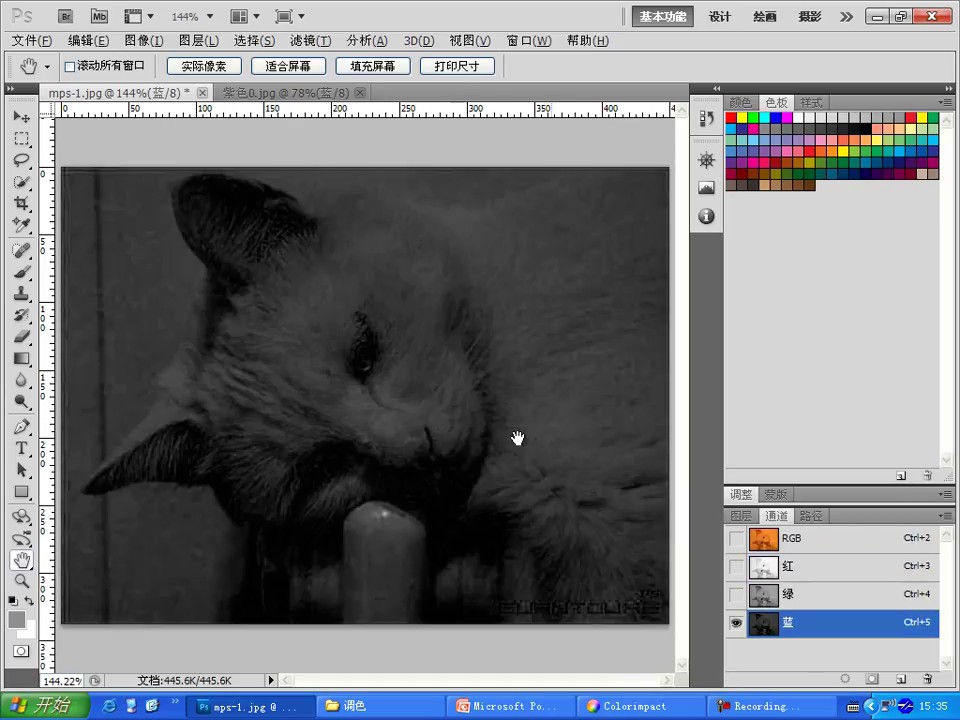
click(765, 540)
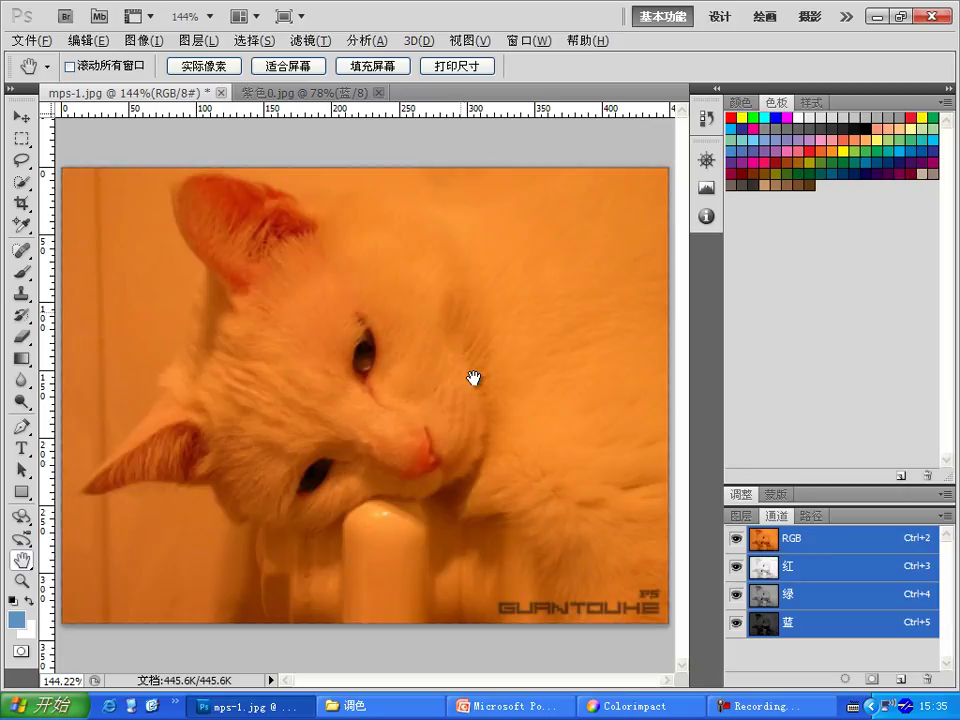
click(741, 518)
click(851, 678)
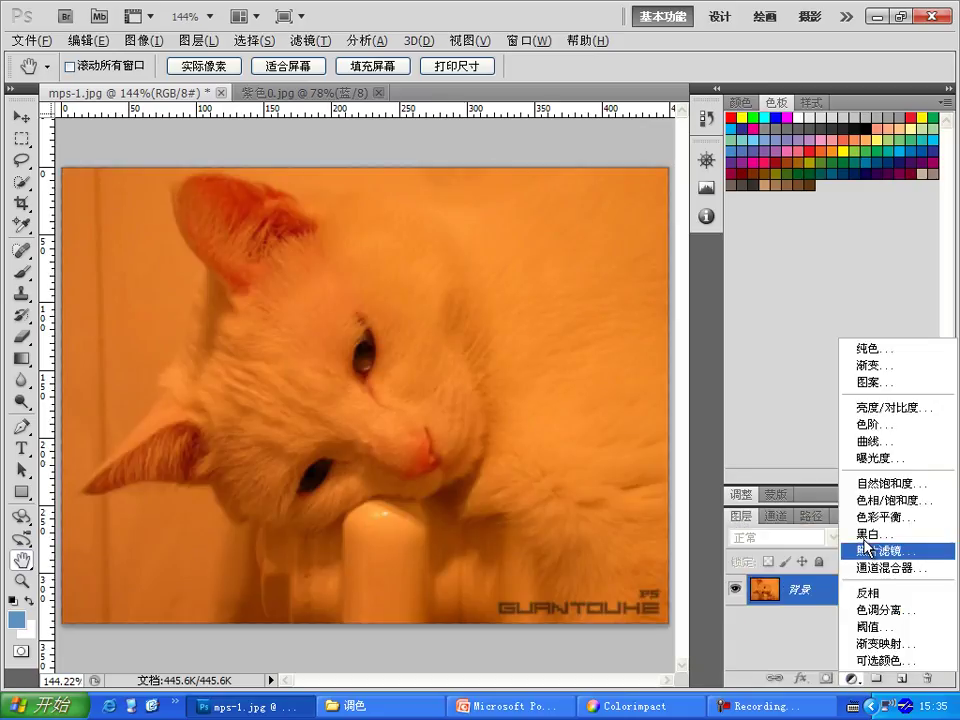
click(778, 523)
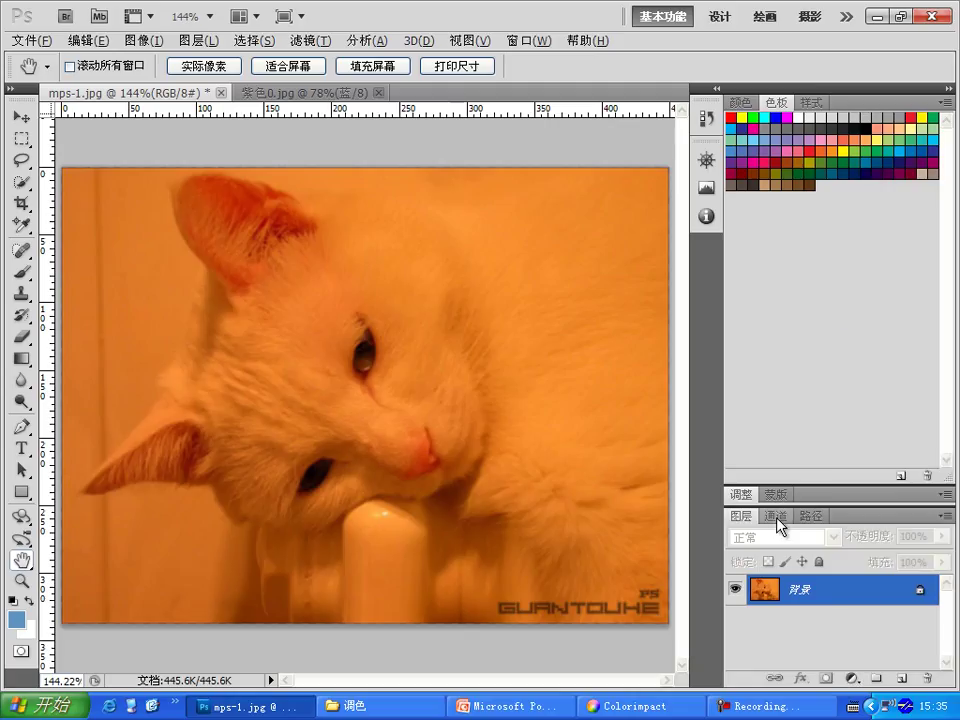
click(778, 516)
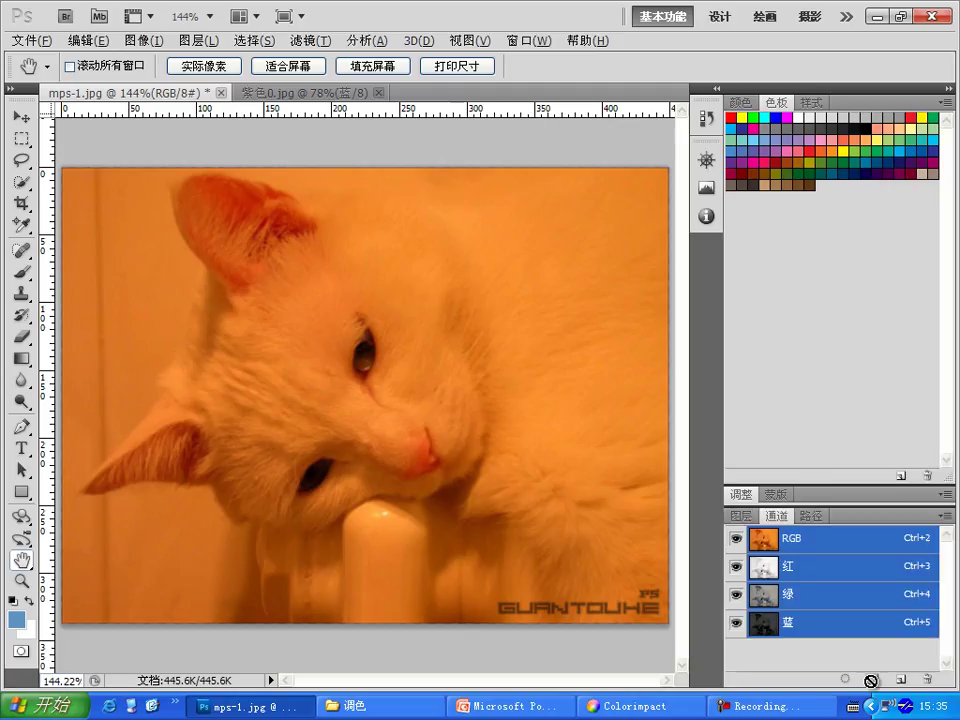
click(741, 517)
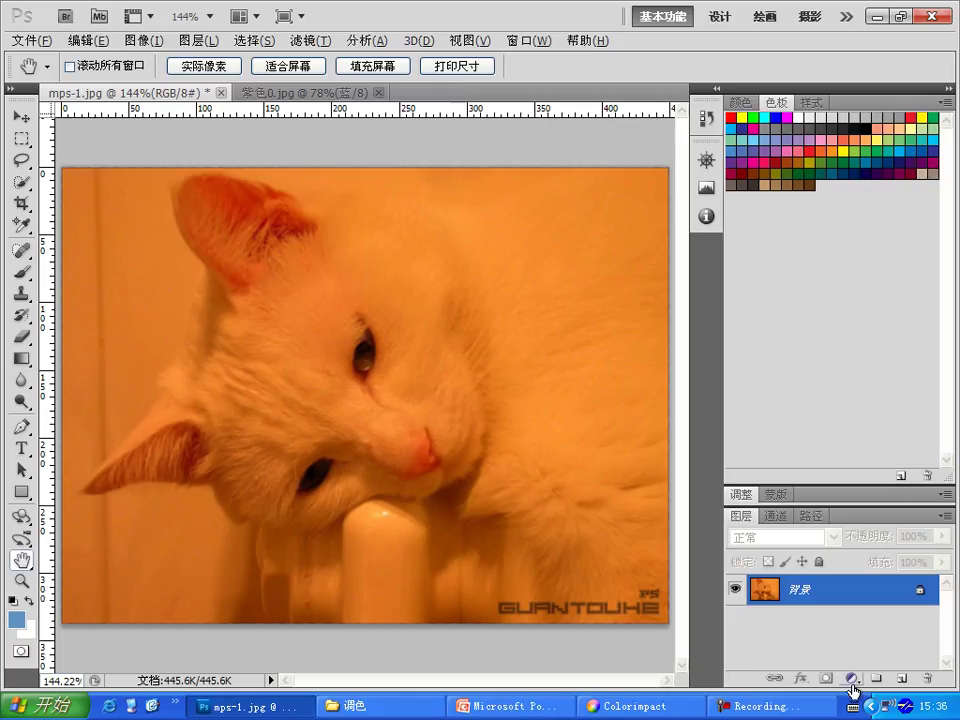
Add a Channel Mixer adjustment layer and set its Red output to +74/+28/+53.
click(851, 678)
click(890, 578)
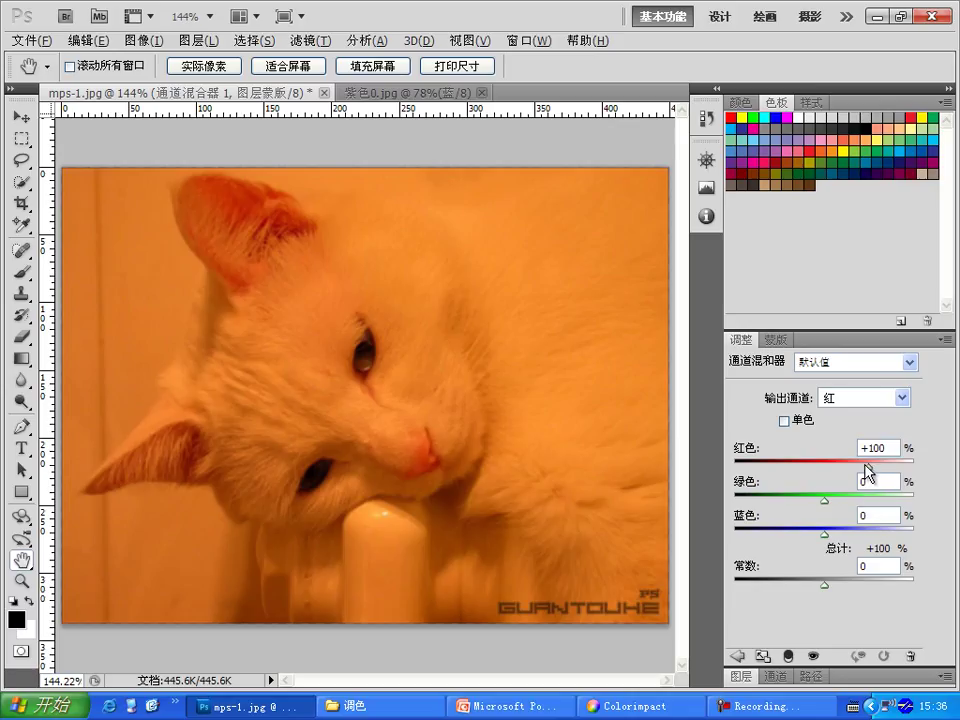
drag(866, 465, 857, 466)
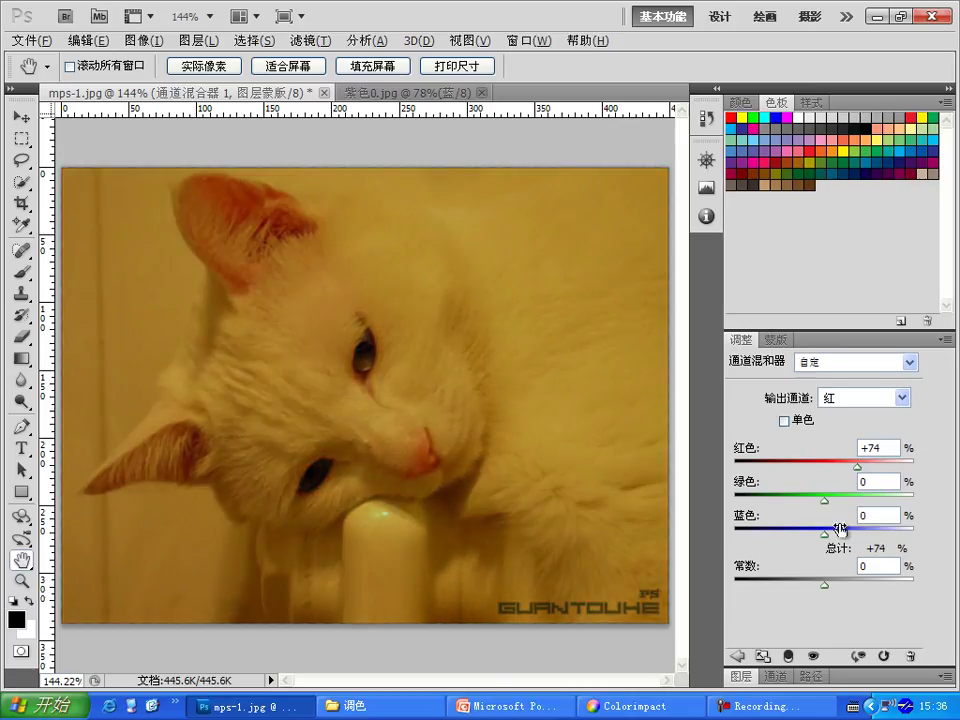
mouse_move(825, 496)
mouse_down()
mouse_move(838, 496)
mouse_move(849, 534)
mouse_up()
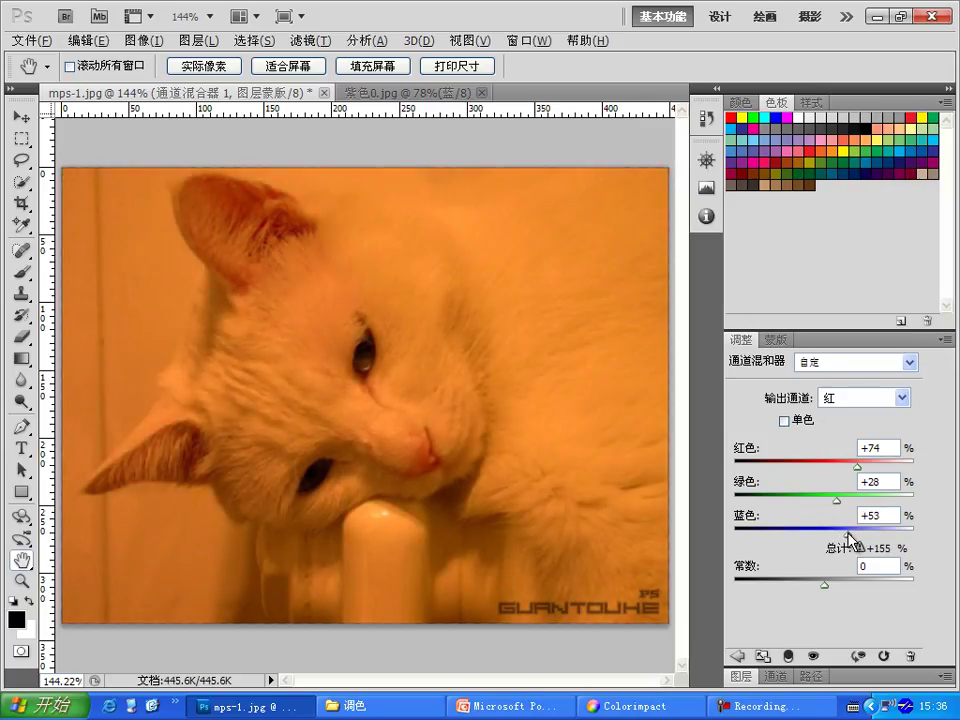
Set the Channel Mixer's Blue output to 18/89/72, turning the photo pink.
click(834, 400)
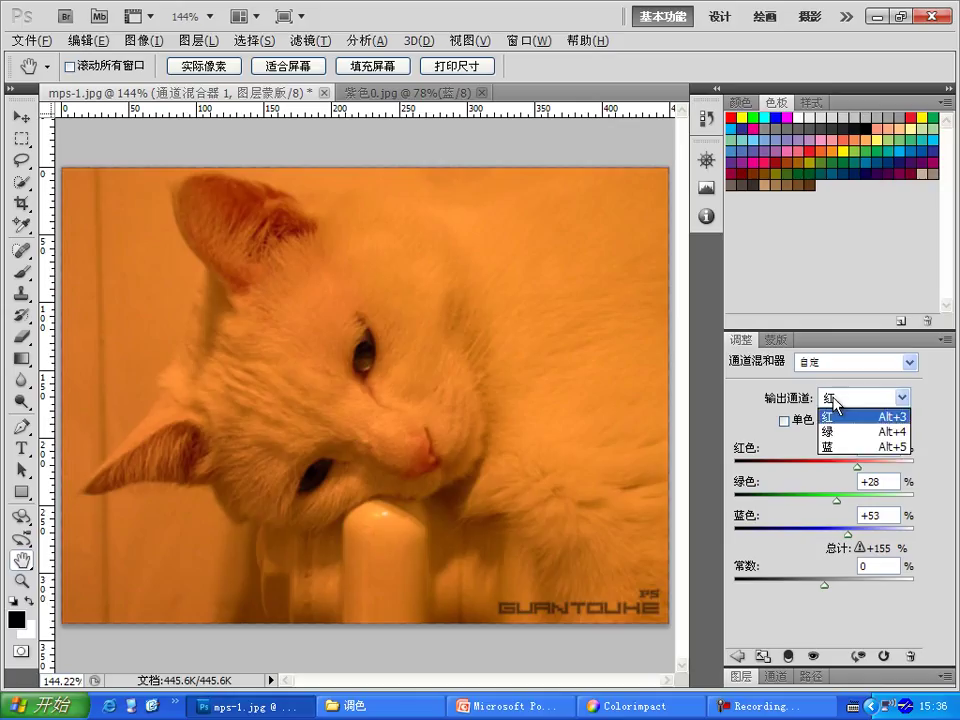
click(841, 452)
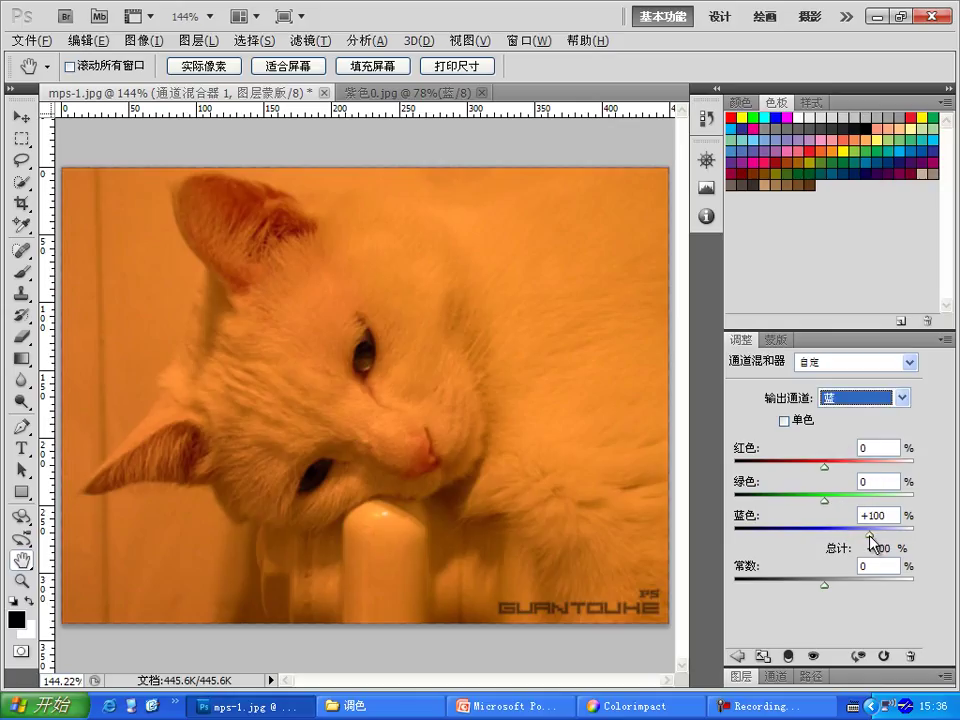
drag(869, 537, 857, 535)
drag(825, 498, 865, 504)
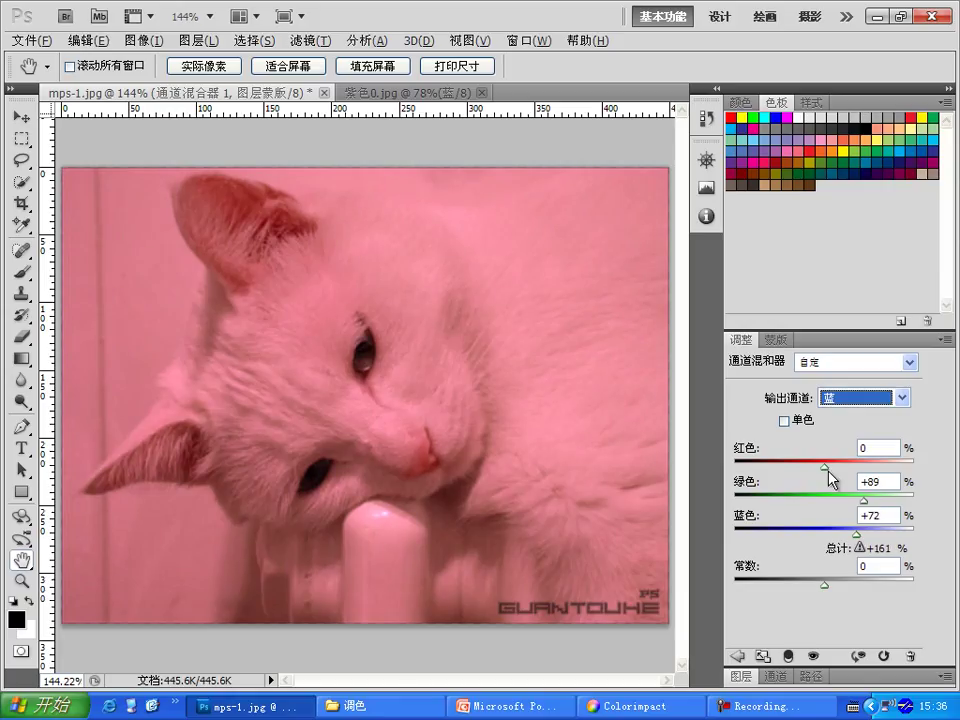
drag(825, 466, 833, 470)
Review the Channel Mixer's red output and open the Info readout.
click(841, 401)
click(841, 418)
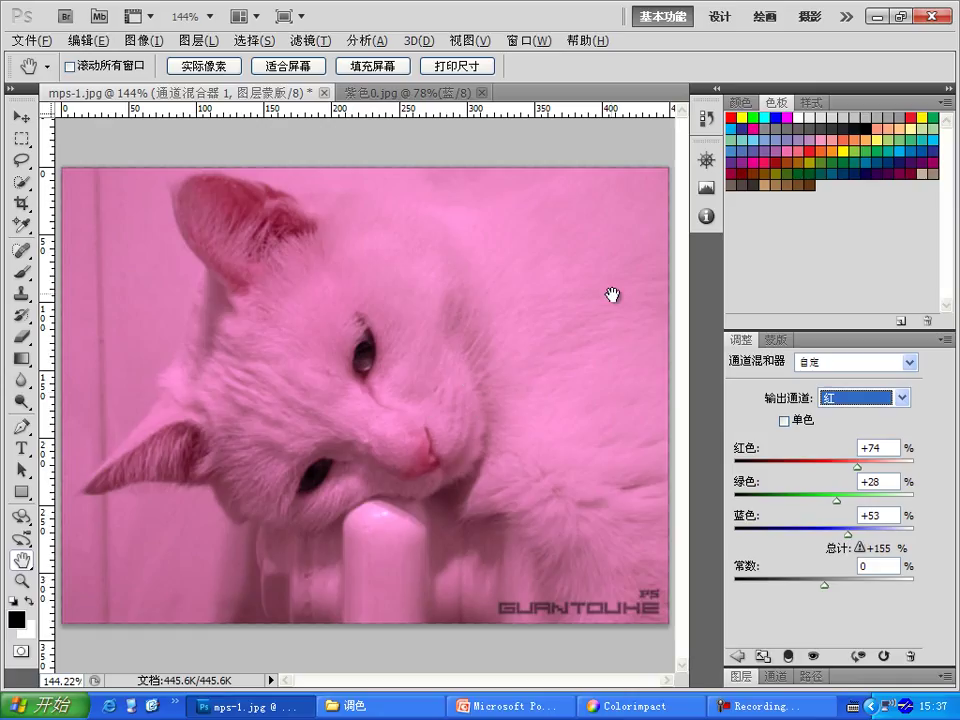
click(706, 215)
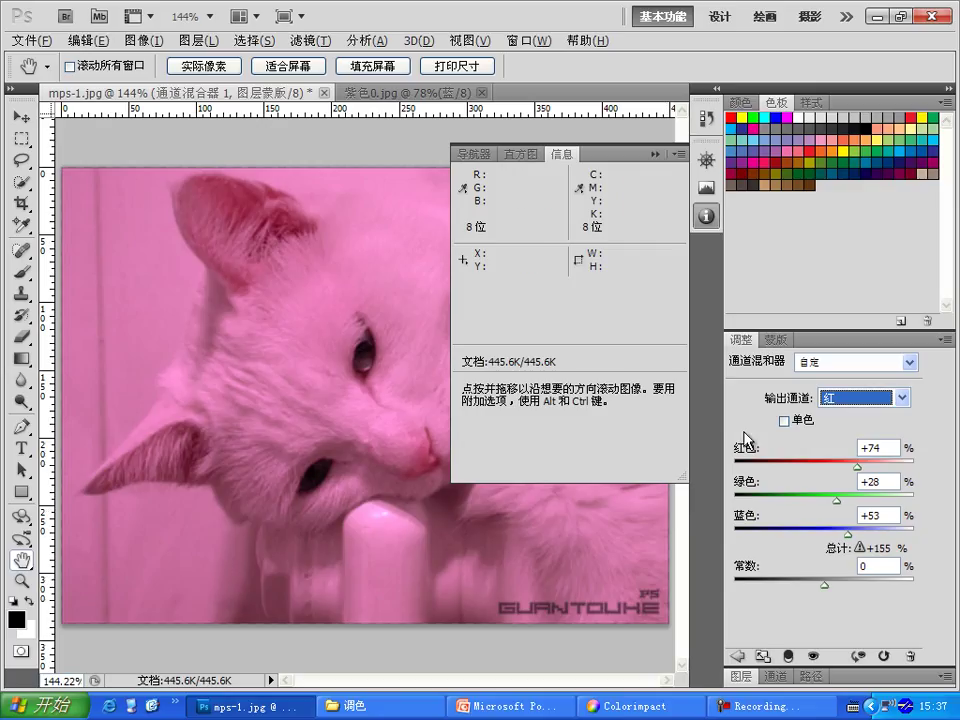
Set the Green output's Red slider to +20 for a +120% total, then hide the Info readout.
click(842, 398)
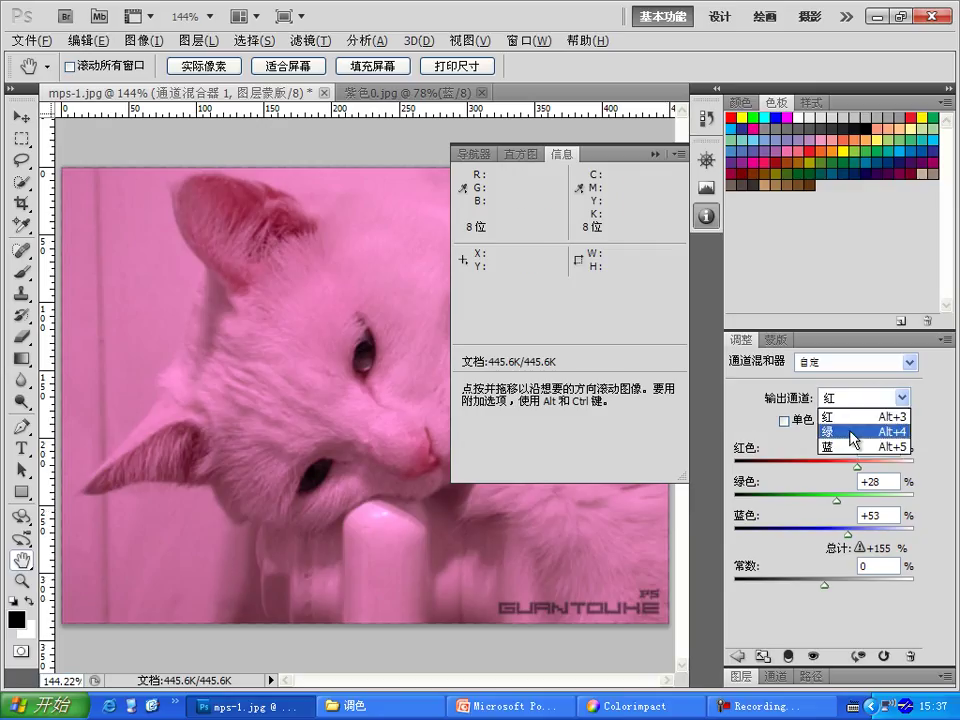
click(852, 438)
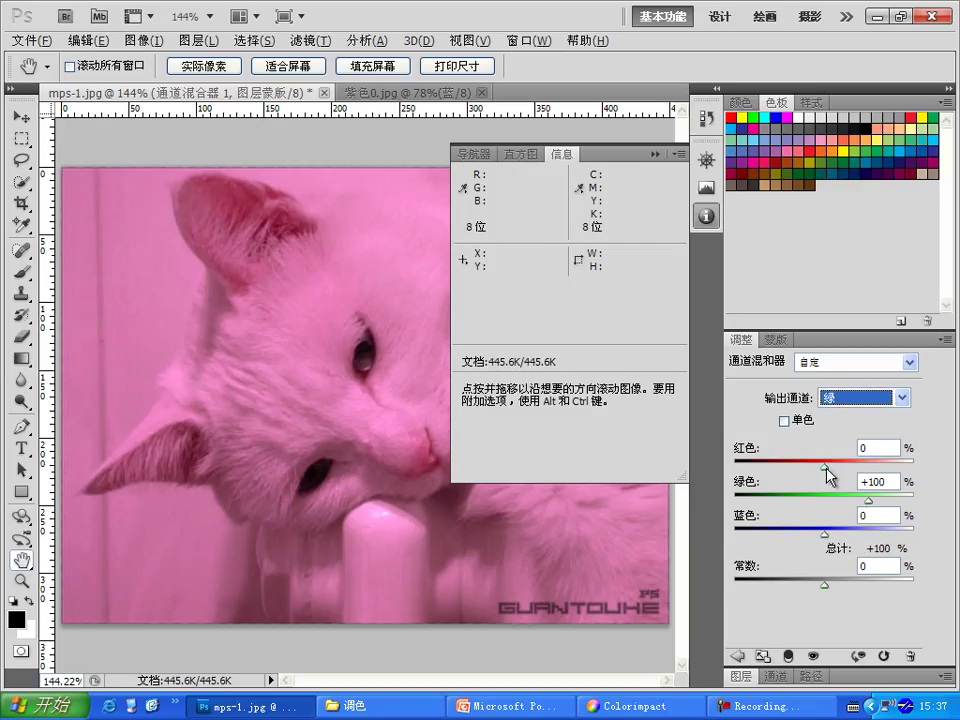
drag(826, 466, 837, 466)
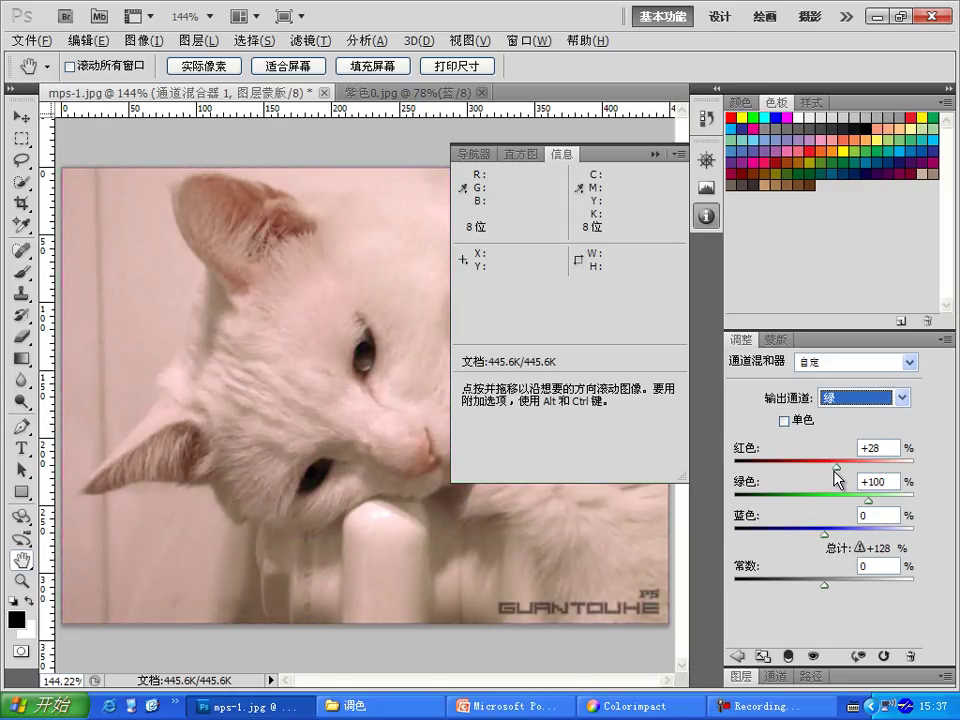
drag(836, 466, 833, 464)
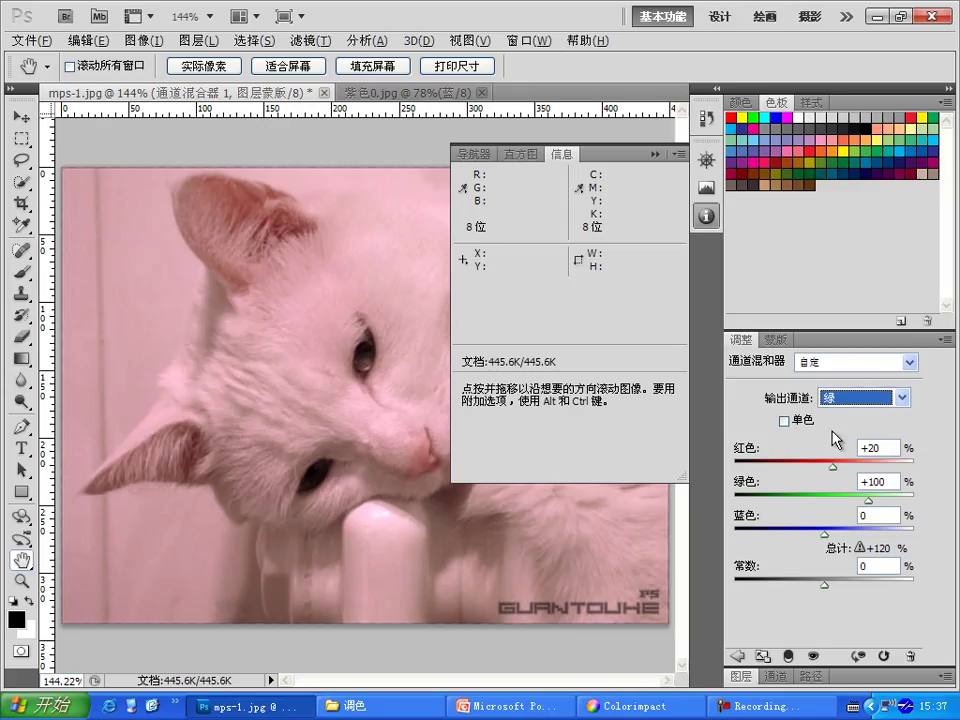
click(706, 215)
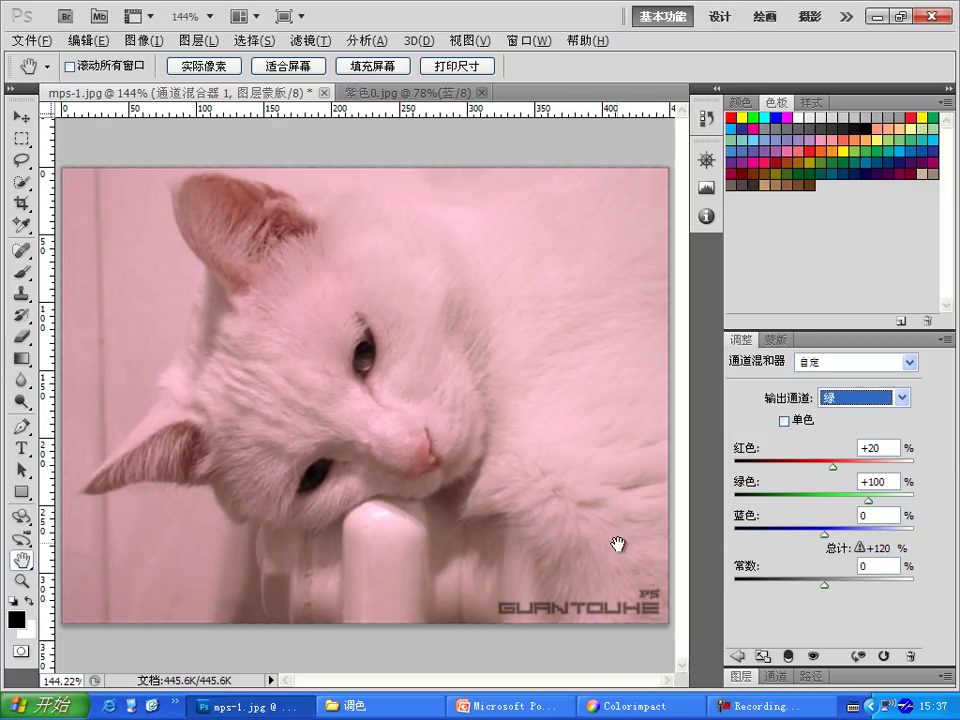
Hide and re-show Channel Mixer 1 to compare the photo, then open the new adjustment layer list.
click(740, 676)
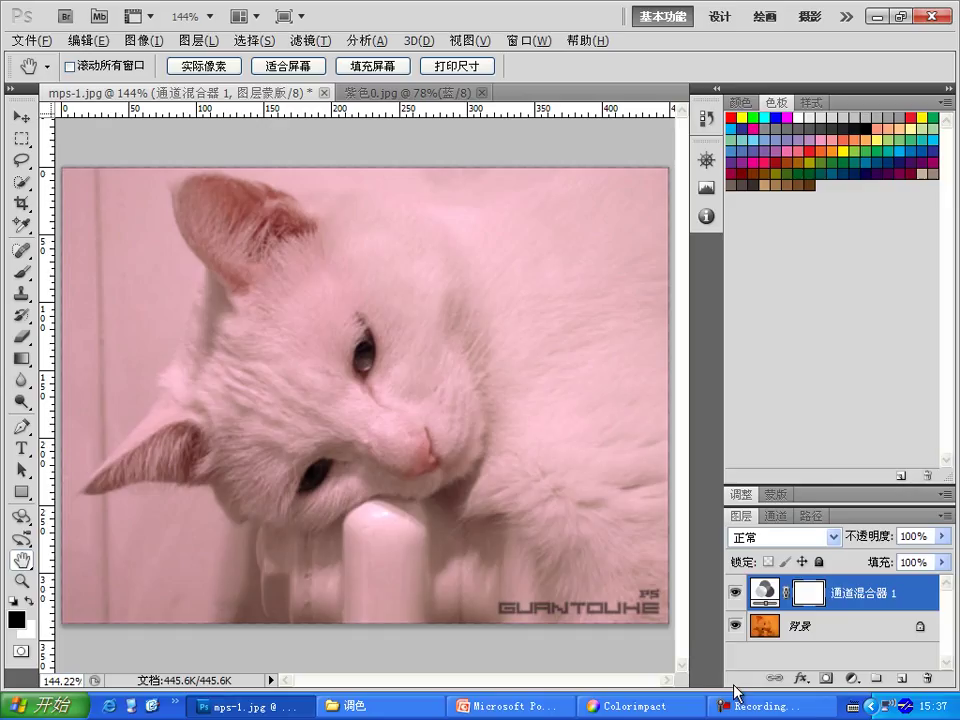
click(735, 593)
click(735, 593)
click(851, 678)
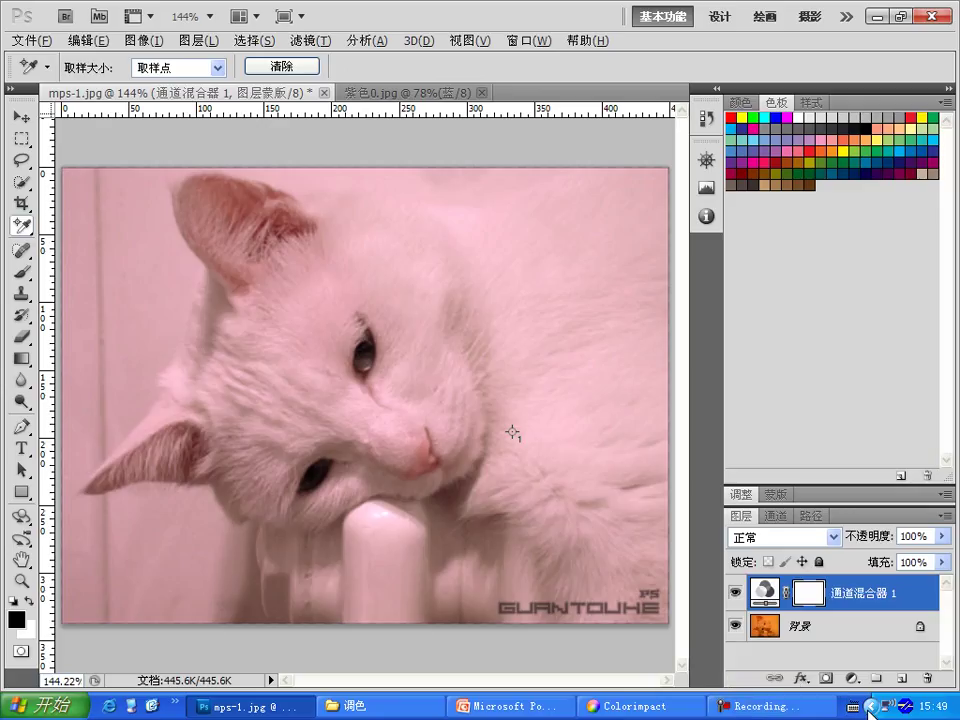
click(851, 679)
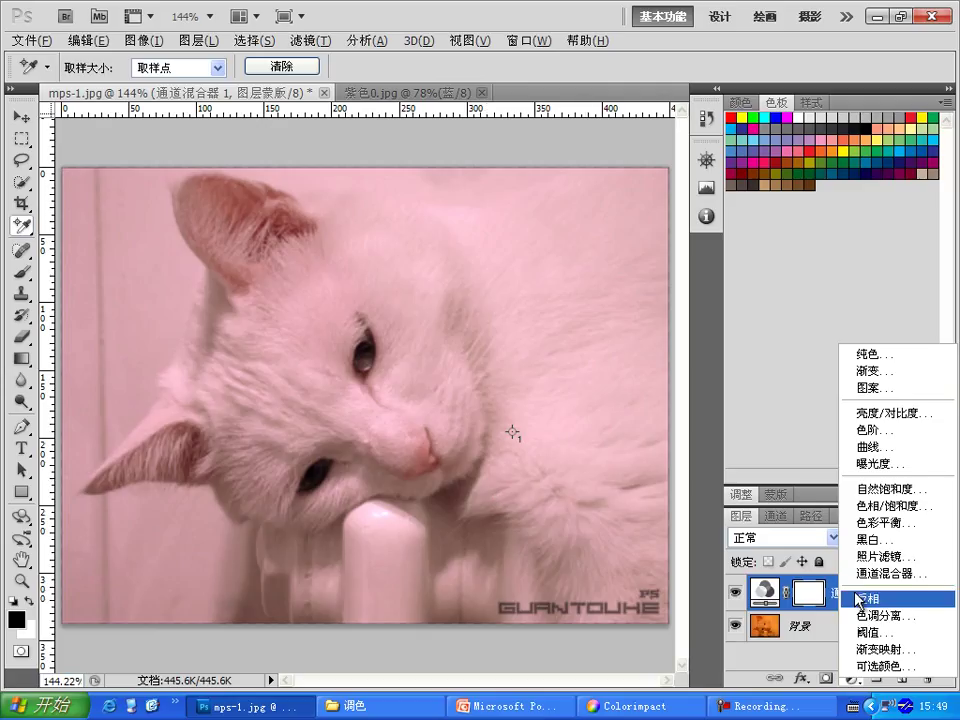
Add a Color Balance layer and shift the midtones +15 toward green and toward blue.
click(870, 522)
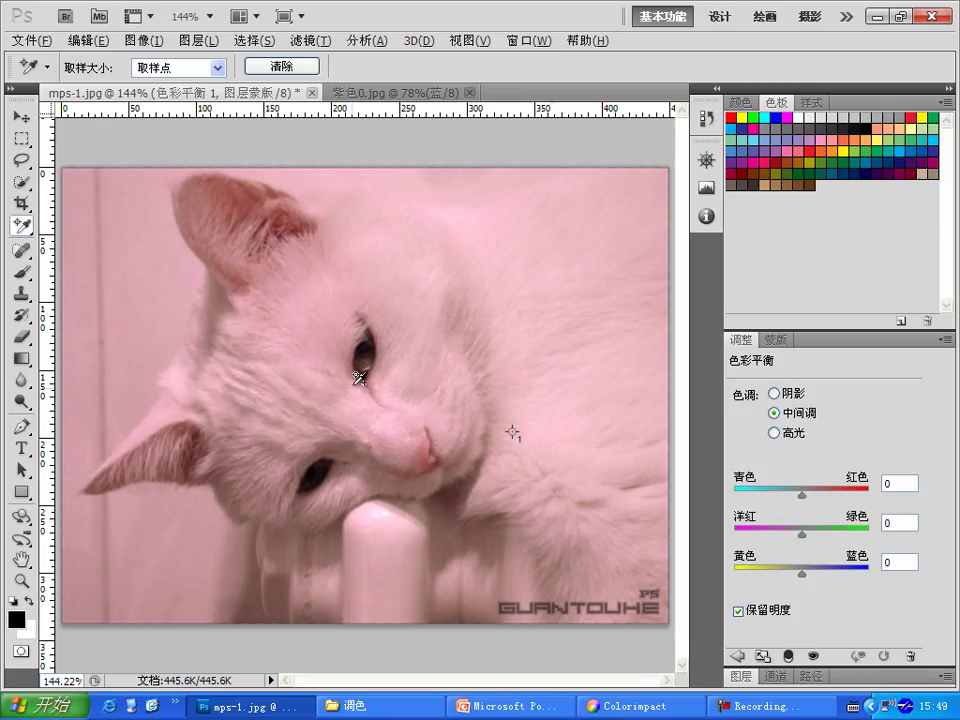
click(780, 413)
drag(801, 540, 811, 541)
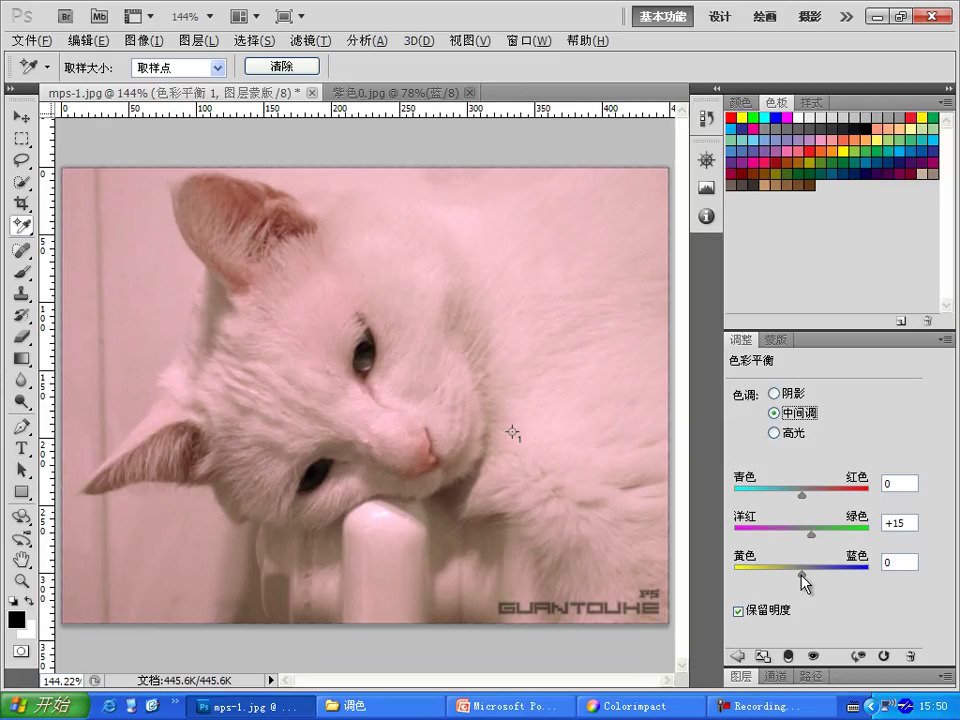
drag(806, 575, 809, 575)
Shift the shadows +16 toward blue and +6 toward green, and the highlights toward blue.
click(786, 393)
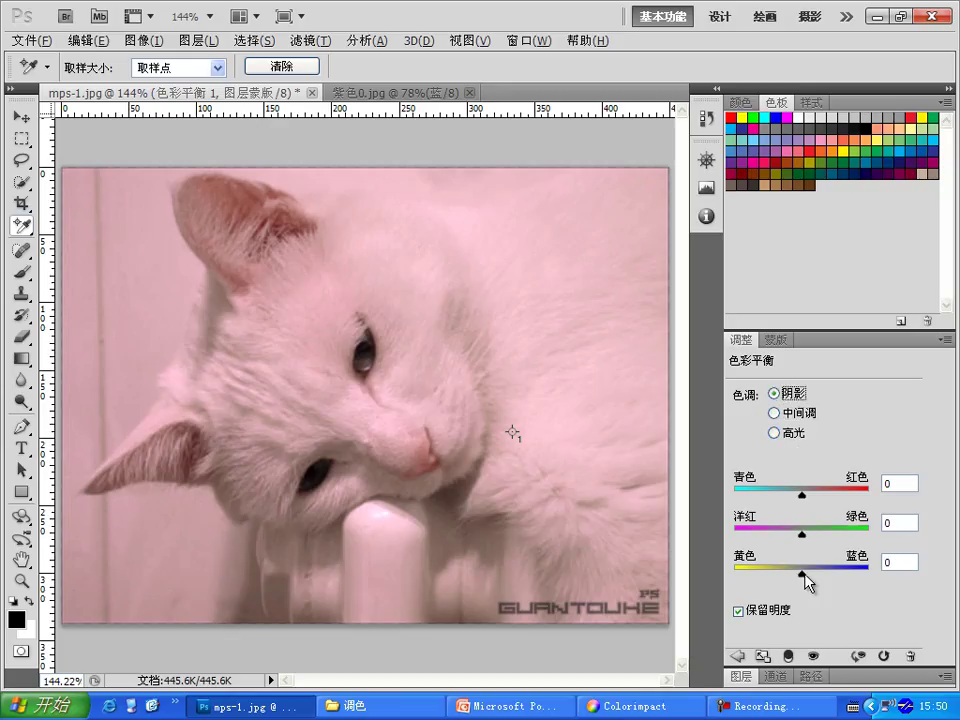
drag(803, 572, 811, 572)
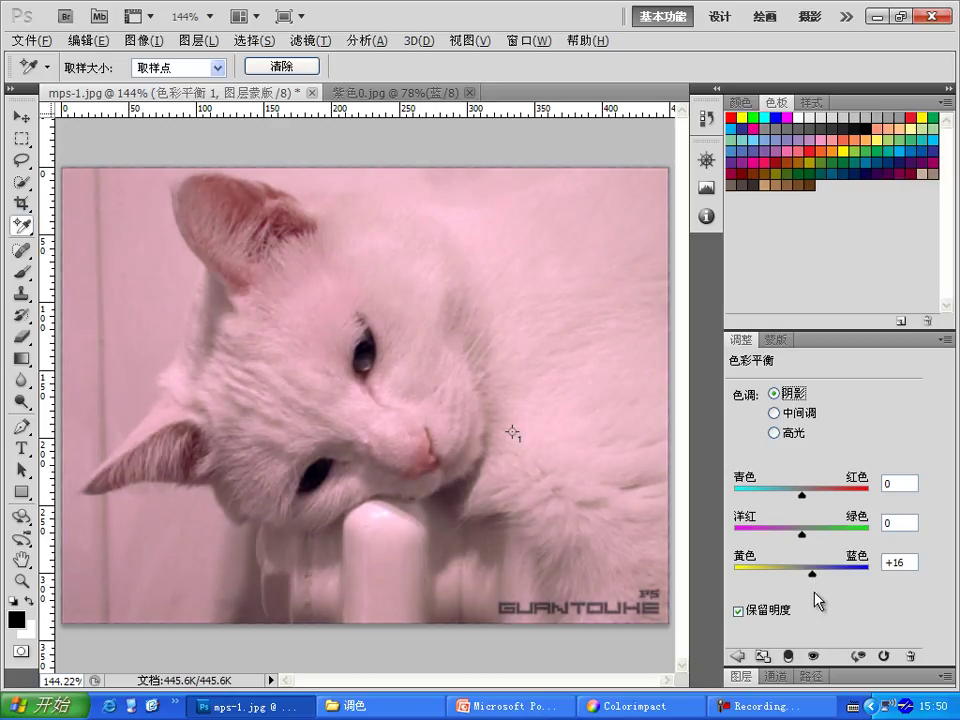
drag(803, 530, 806, 530)
click(788, 436)
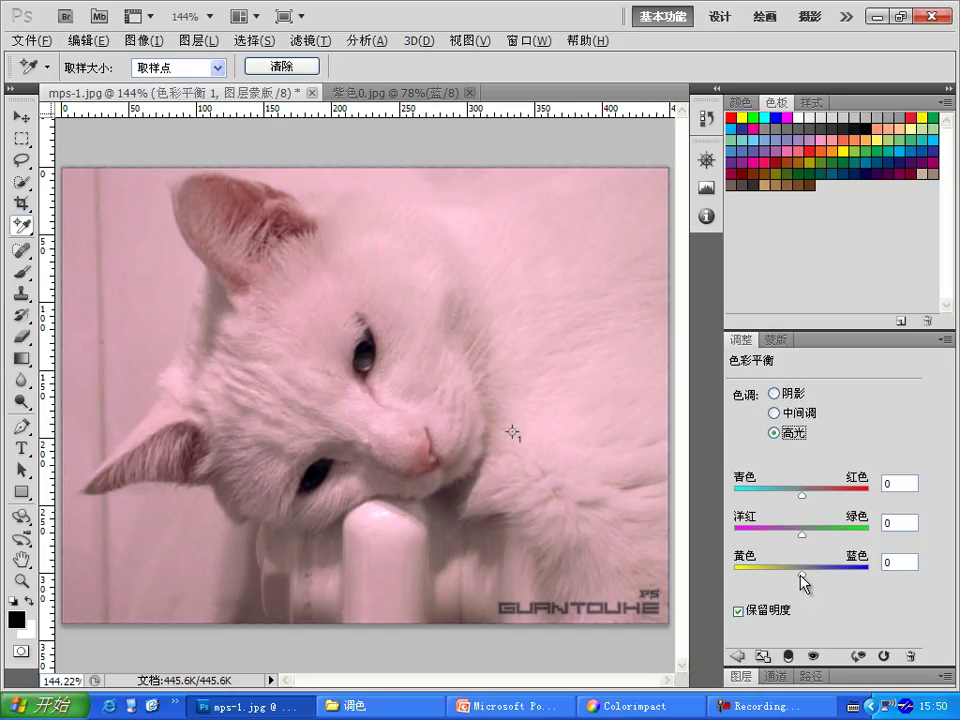
drag(801, 576, 815, 571)
Add a Curves layer lifting input 111 to output 140, then reopen the adjustment layer list.
click(742, 677)
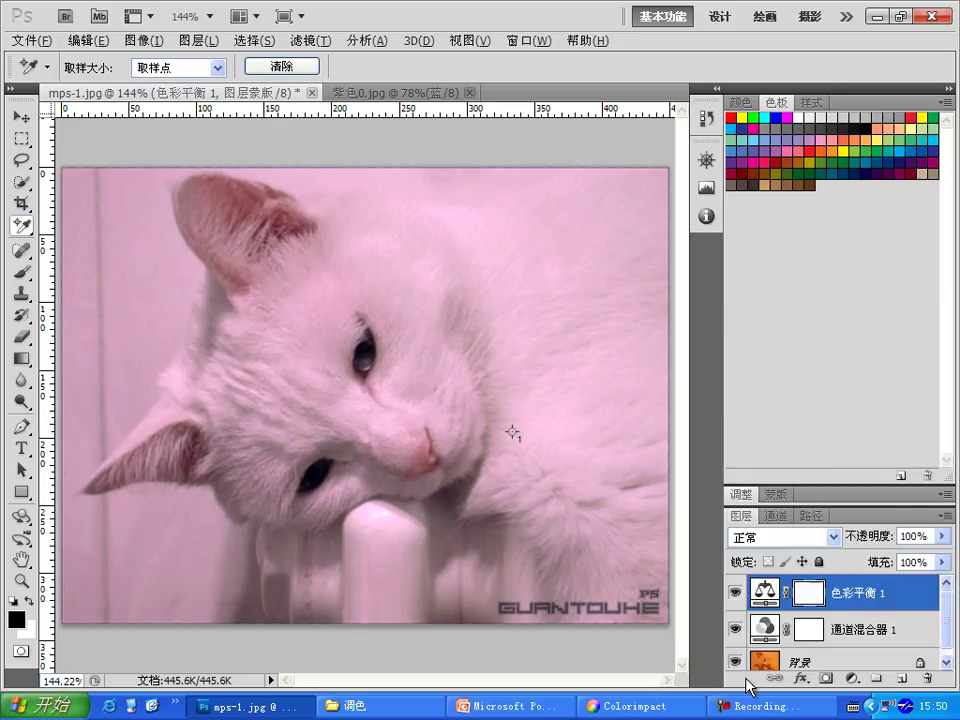
click(851, 679)
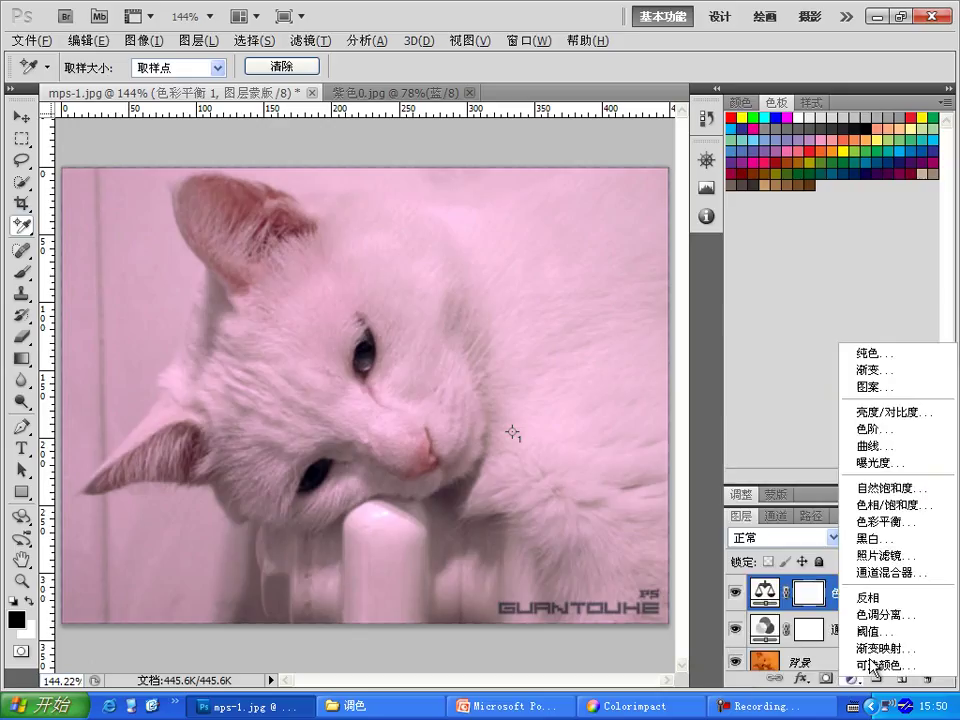
click(872, 446)
drag(835, 490, 830, 486)
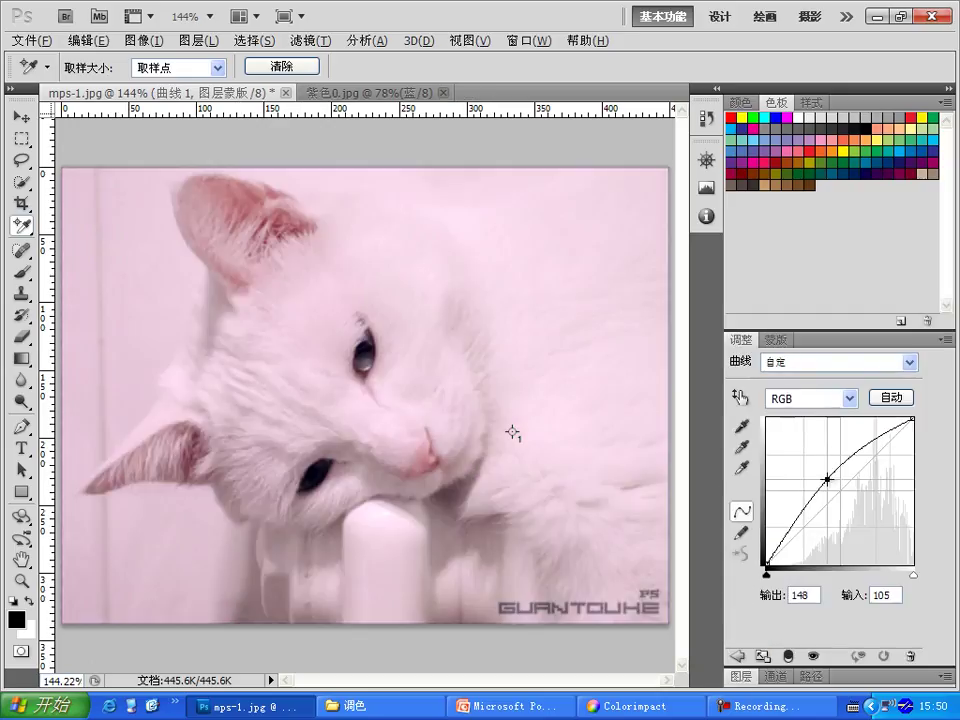
key(Up)
key(Up)
key(Up)
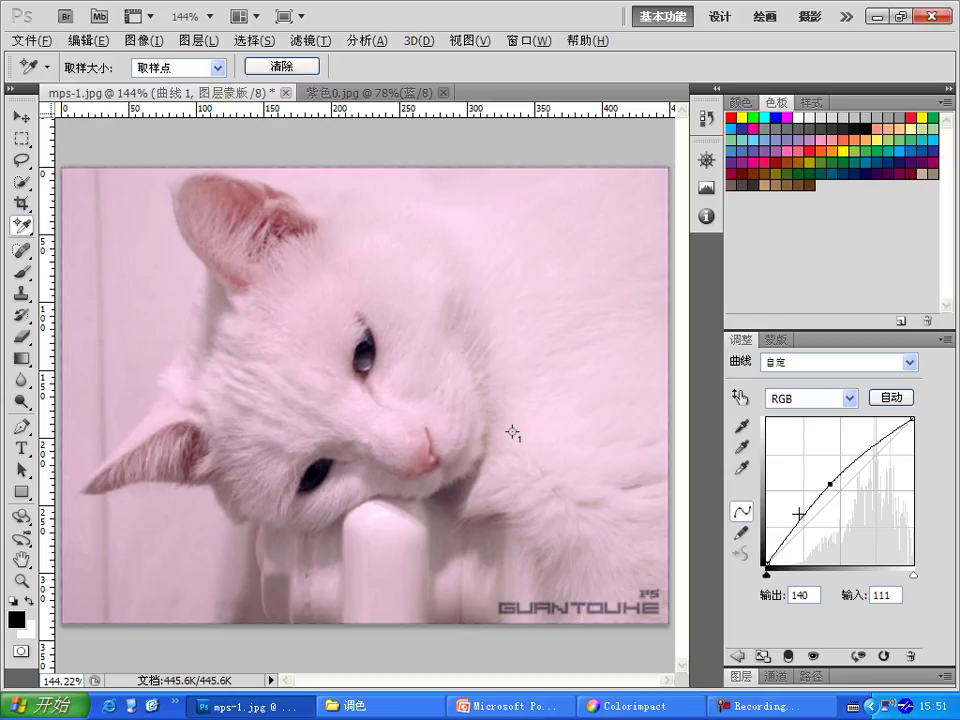
click(740, 676)
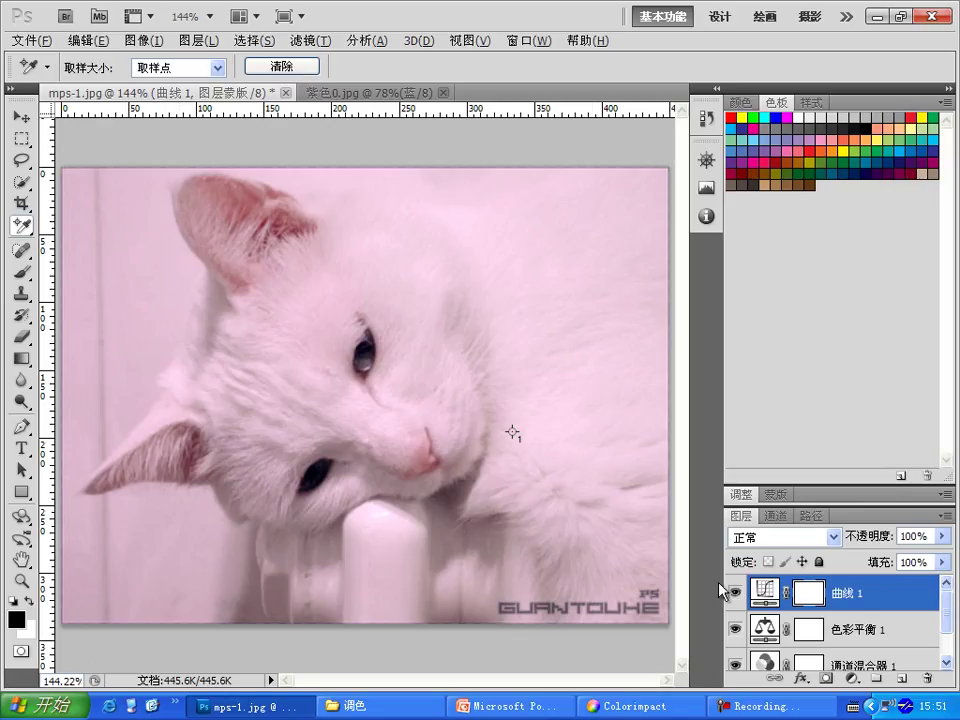
click(859, 683)
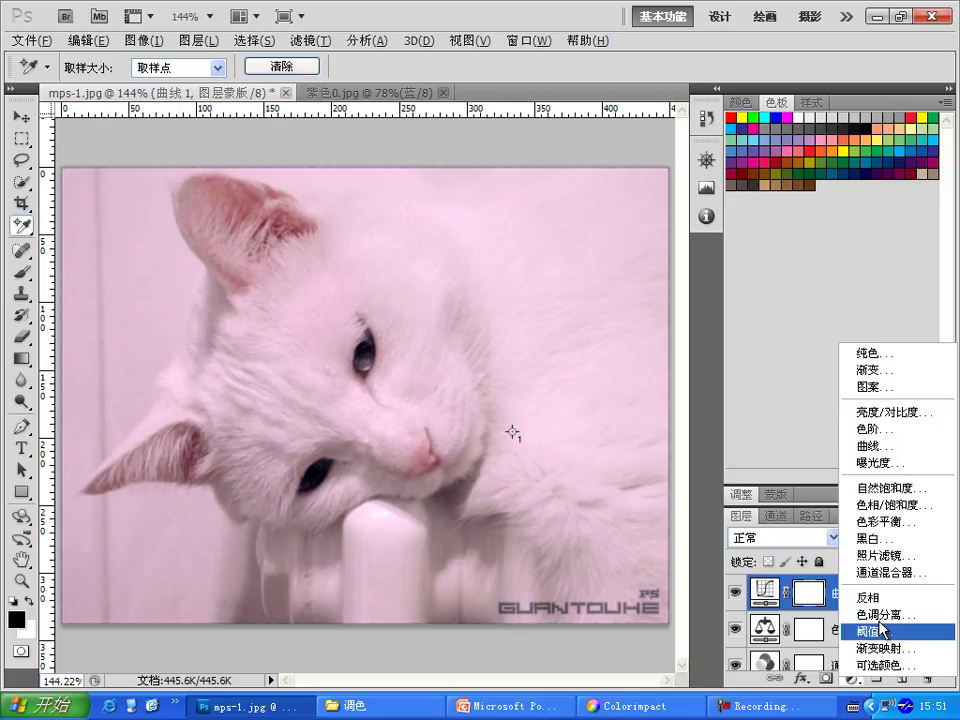
Add a Selective Color layer (可选颜色) with 红色 (Reds) chosen as the colour range.
click(880, 666)
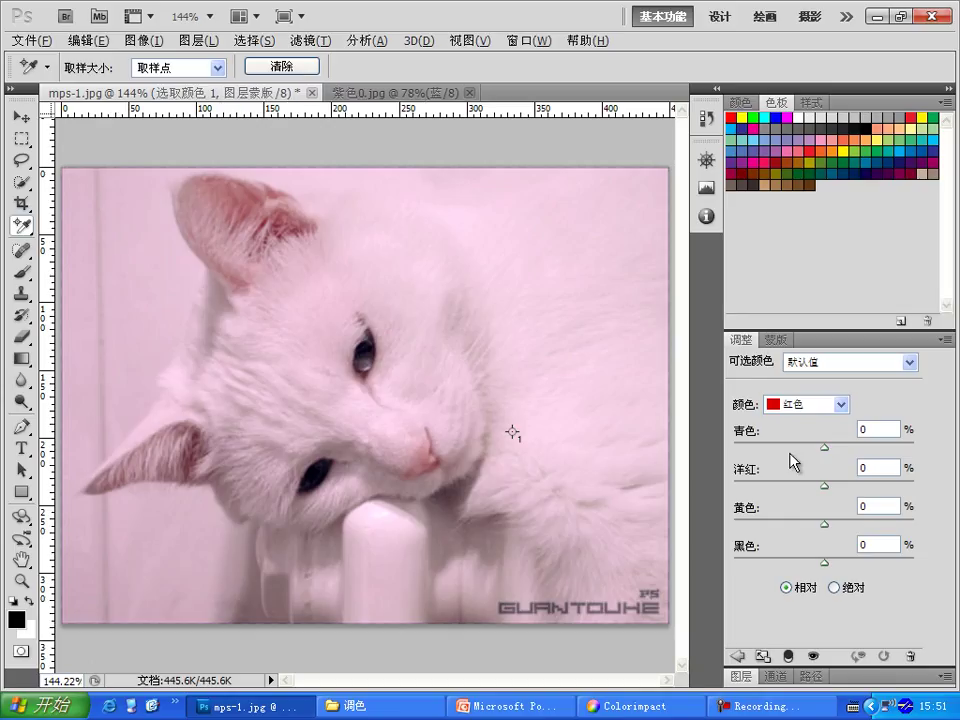
click(787, 410)
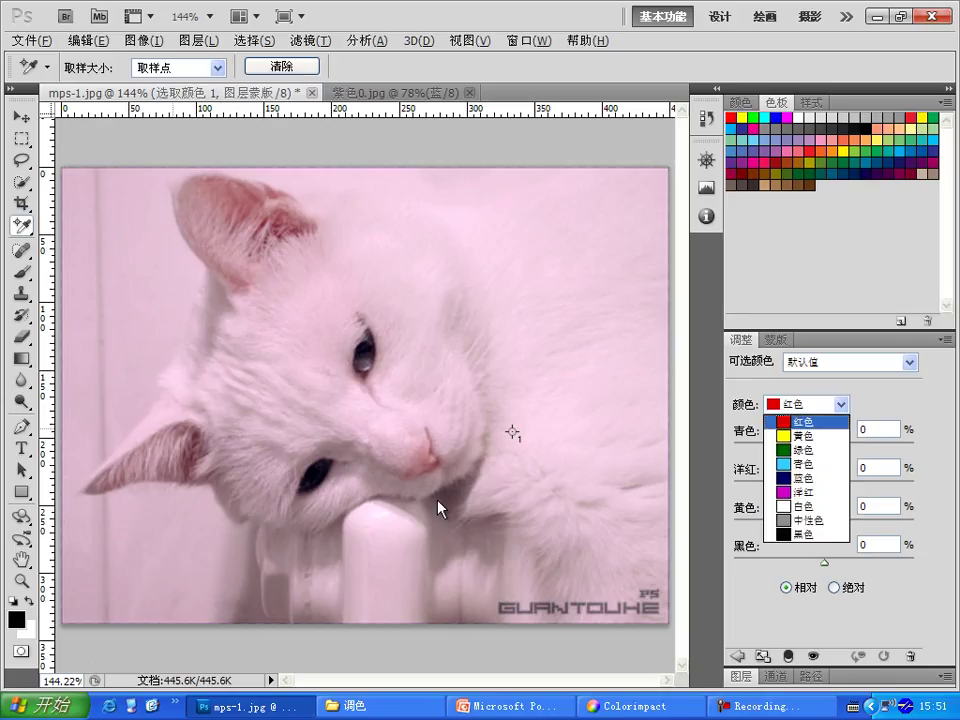
click(799, 422)
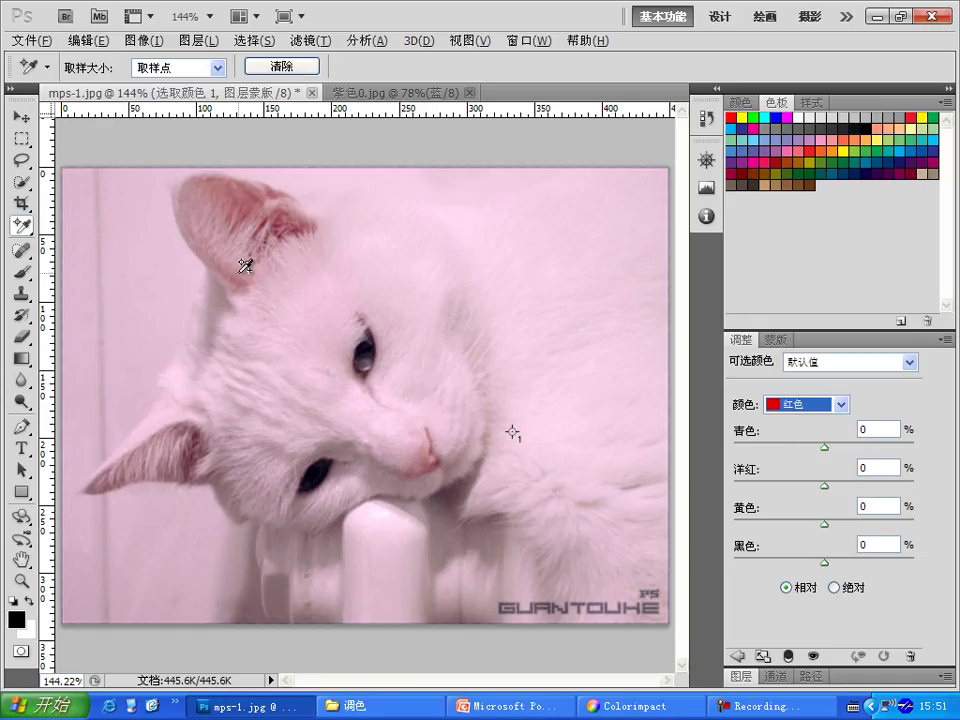
In ColorImpact, pick red, green, cyan, blue, yellow and magenta to compare opposites, then return to Photoshop.
click(616, 703)
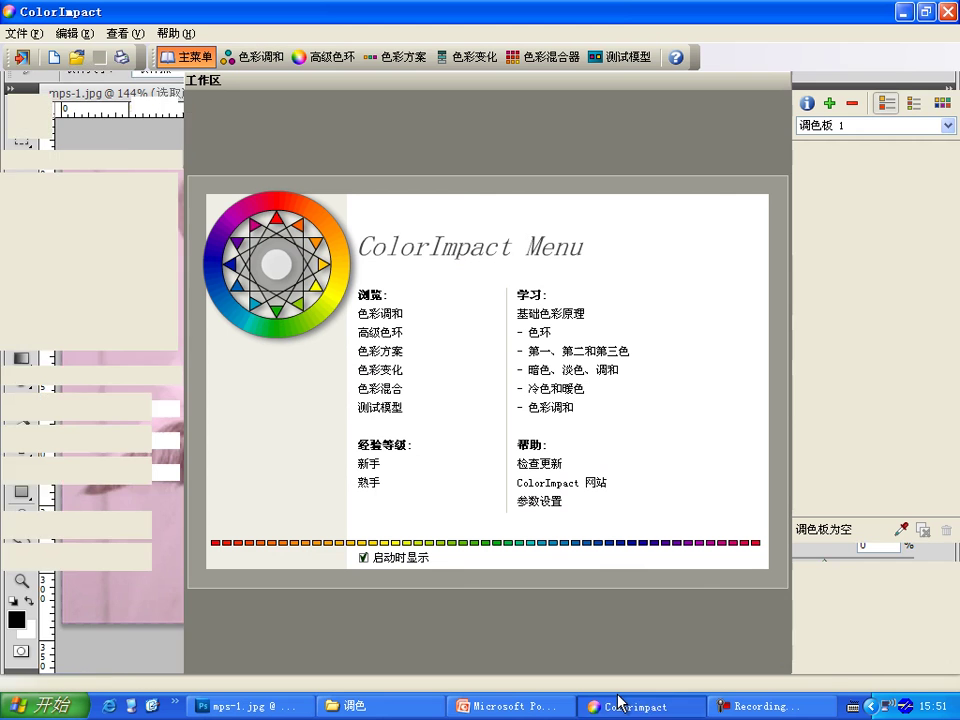
mouse_move(163, 265)
mouse_down()
mouse_move(180, 267)
mouse_move(129, 214)
mouse_move(129, 189)
mouse_move(137, 356)
mouse_move(133, 337)
mouse_up()
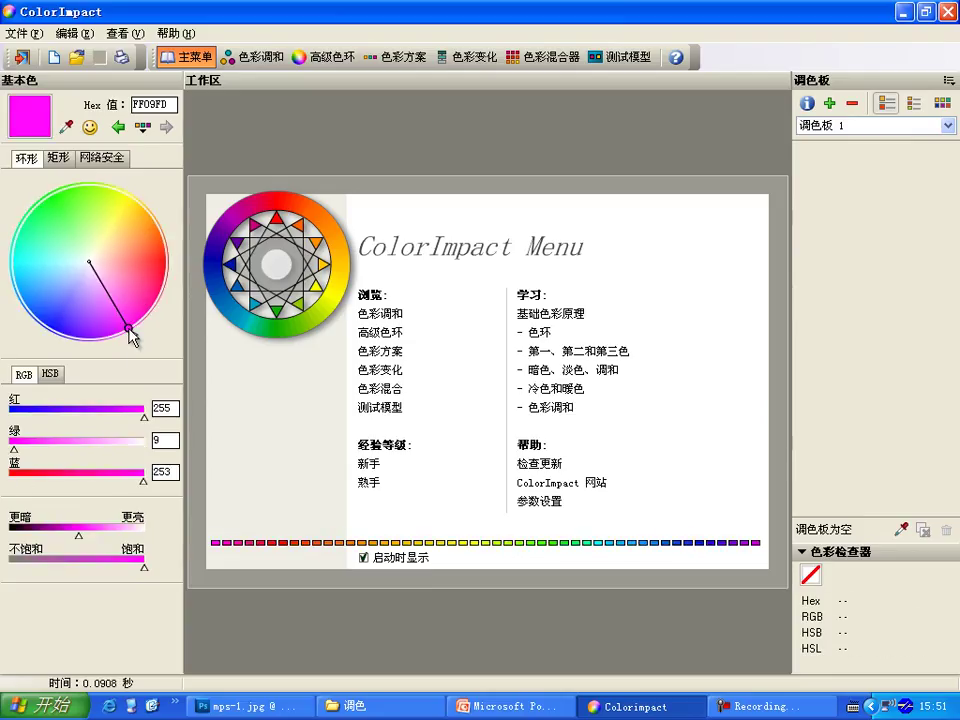
click(50, 200)
click(30, 262)
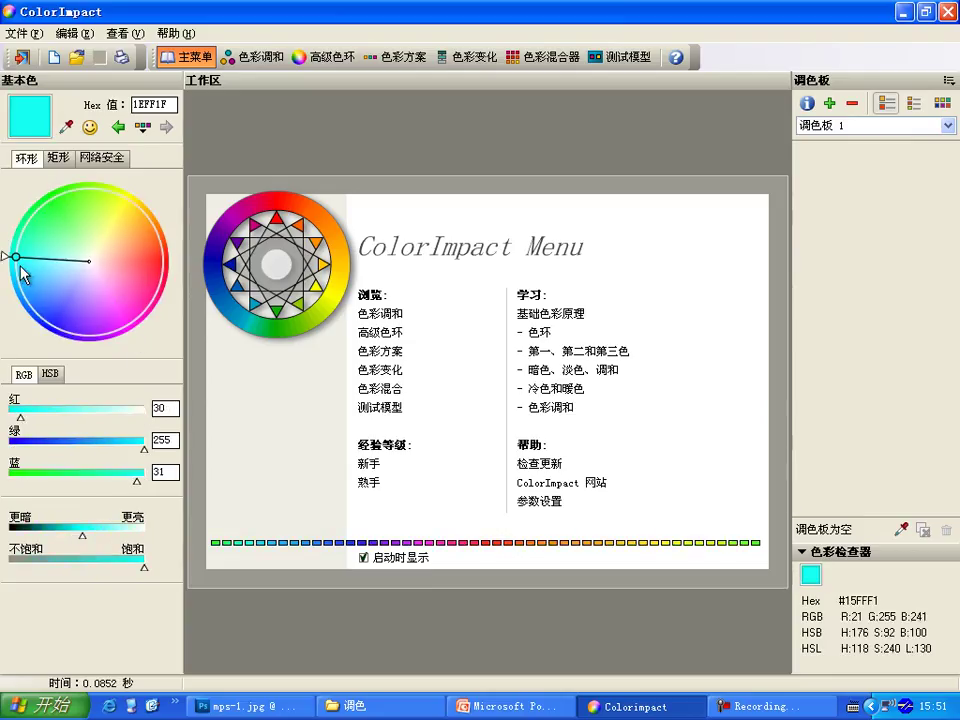
click(55, 338)
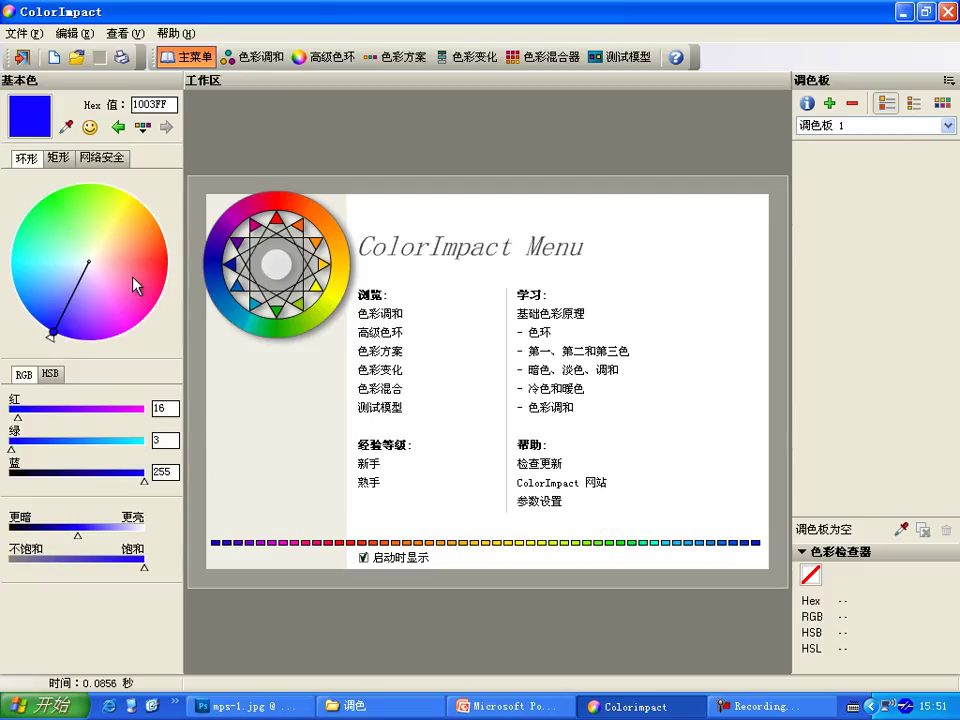
click(128, 208)
click(133, 326)
click(170, 261)
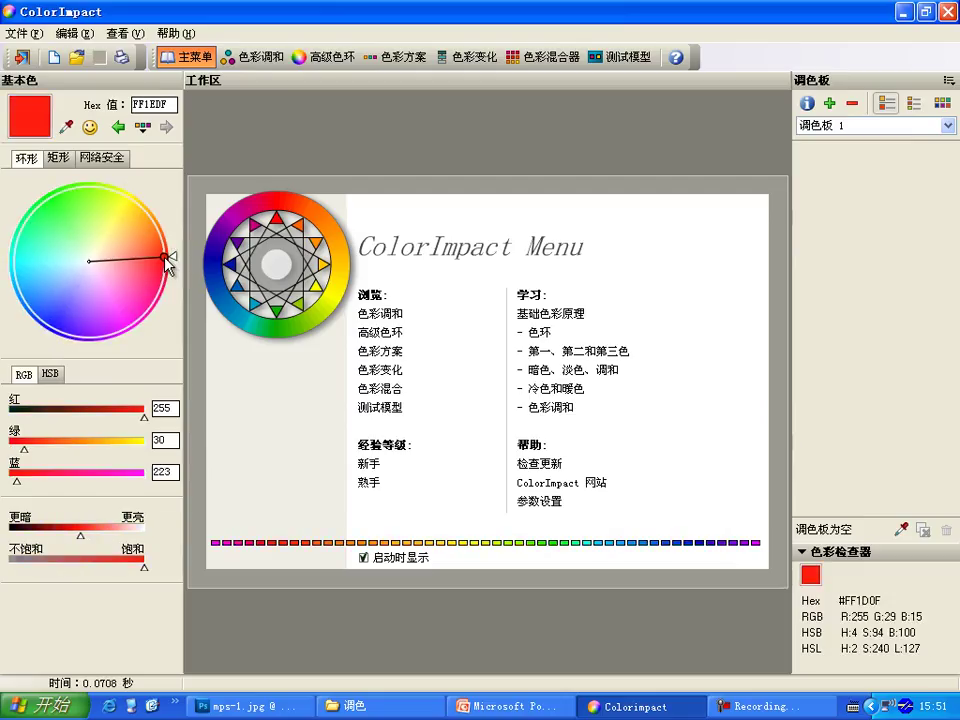
click(129, 198)
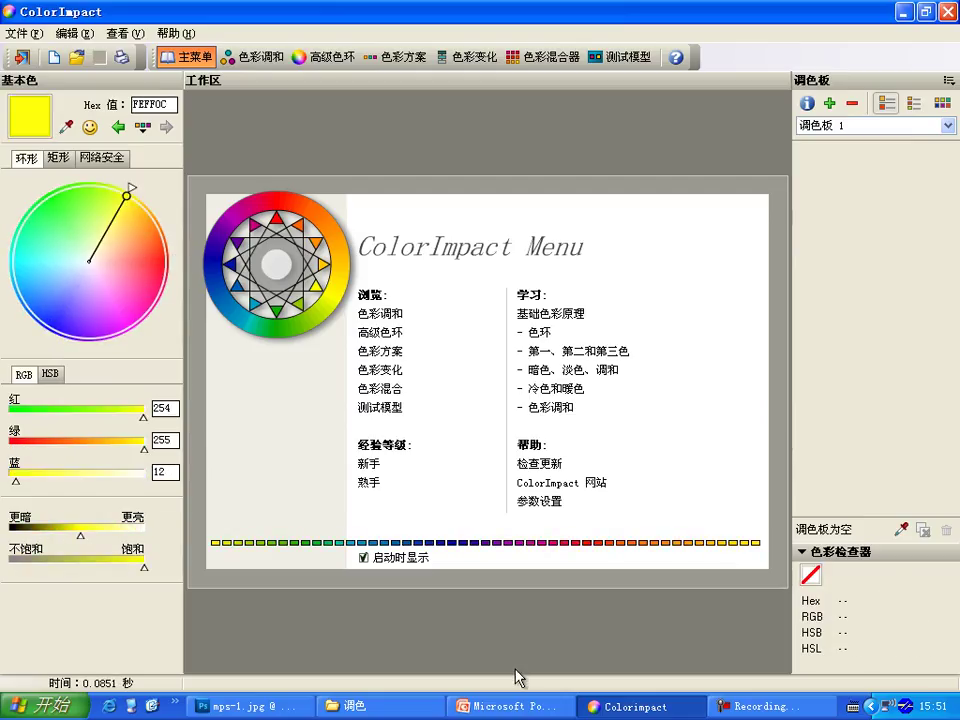
click(250, 706)
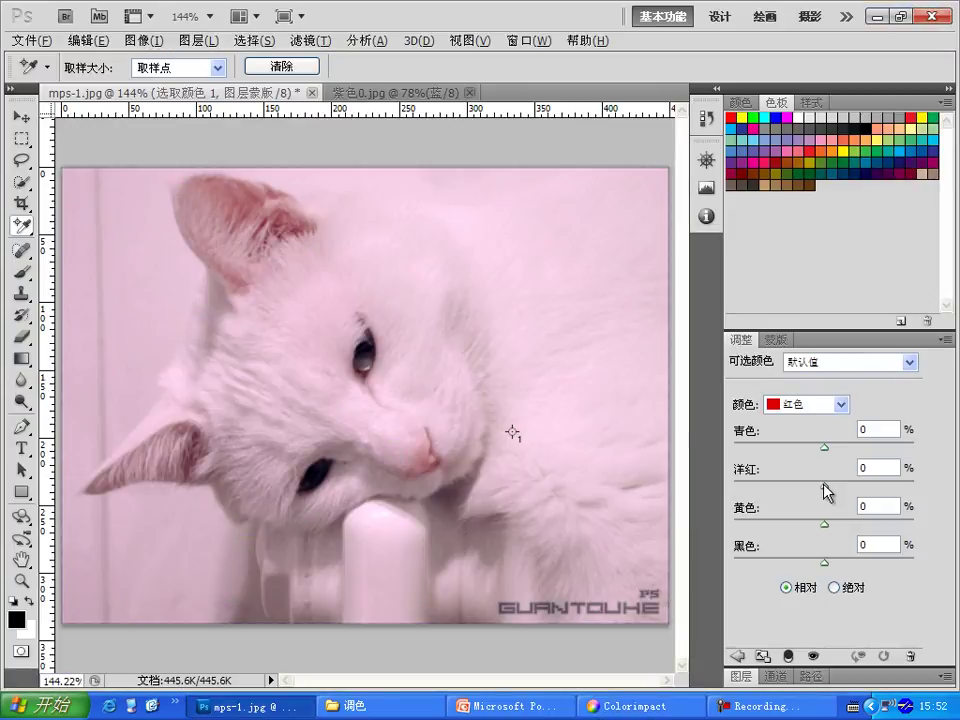
Set the Selective Color Reds to cyan −46, magenta +49, yellow +61 and black +36.
drag(824, 486, 876, 486)
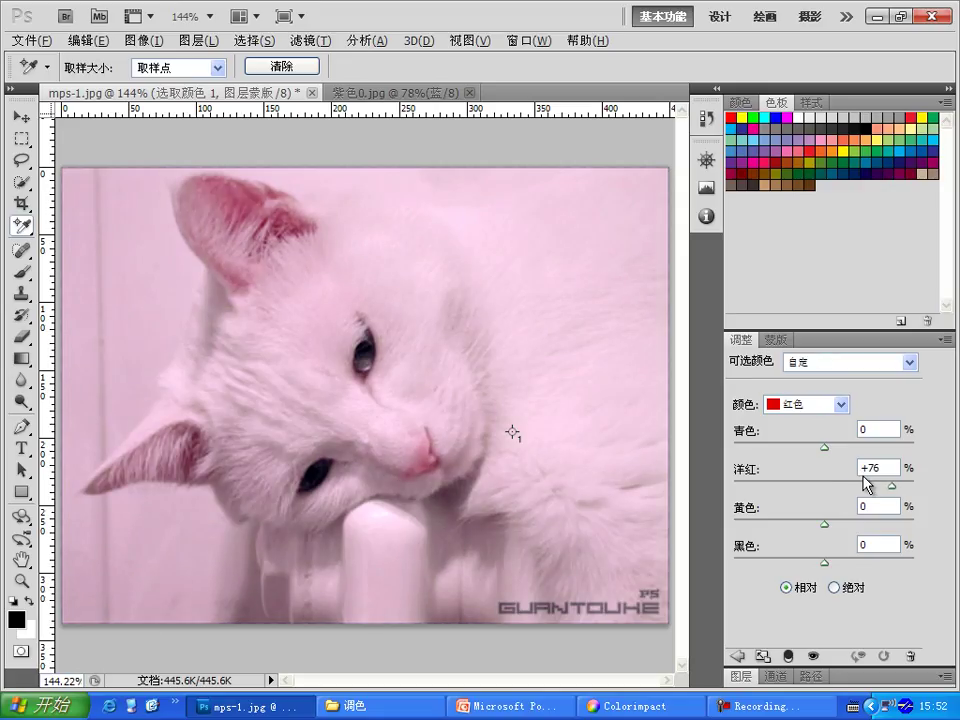
click(864, 480)
drag(866, 470, 869, 470)
drag(826, 523, 877, 523)
drag(825, 448, 784, 449)
mouse_move(826, 567)
mouse_down()
mouse_move(870, 567)
mouse_move(824, 567)
mouse_move(860, 563)
mouse_up()
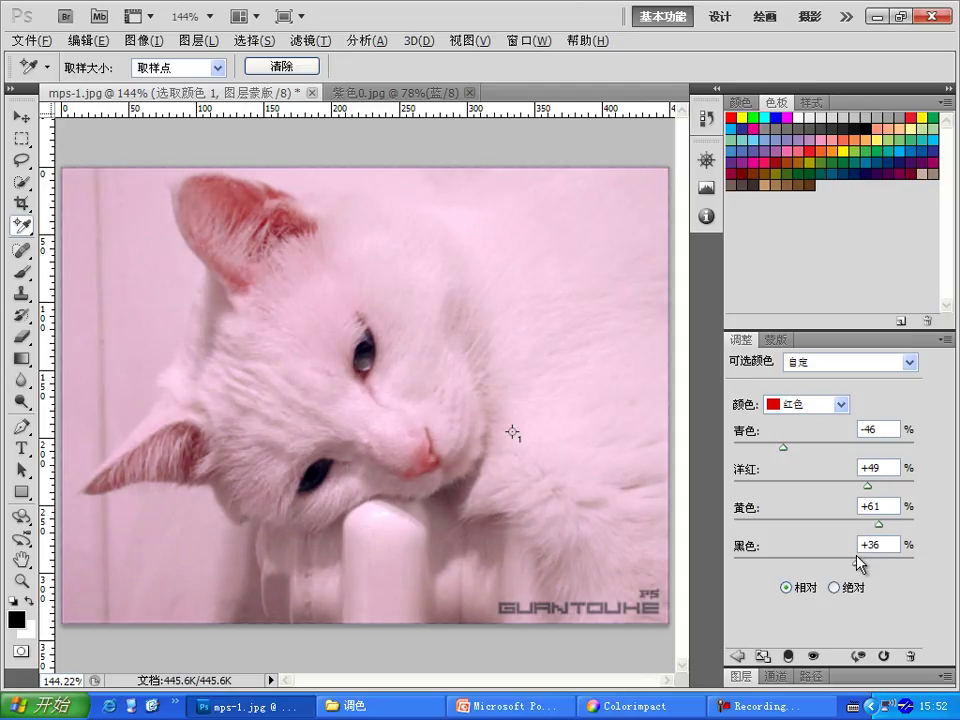
Toggle the Selective Color layer off and on to compare, keep Reds selected, then switch to ColorImpact.
click(814, 657)
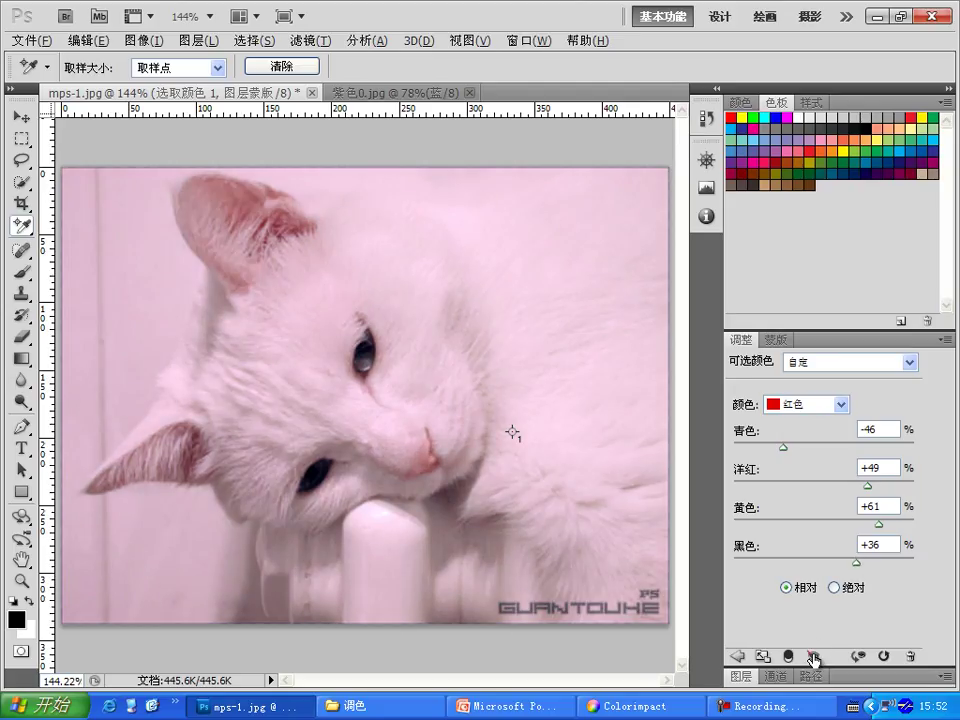
click(814, 657)
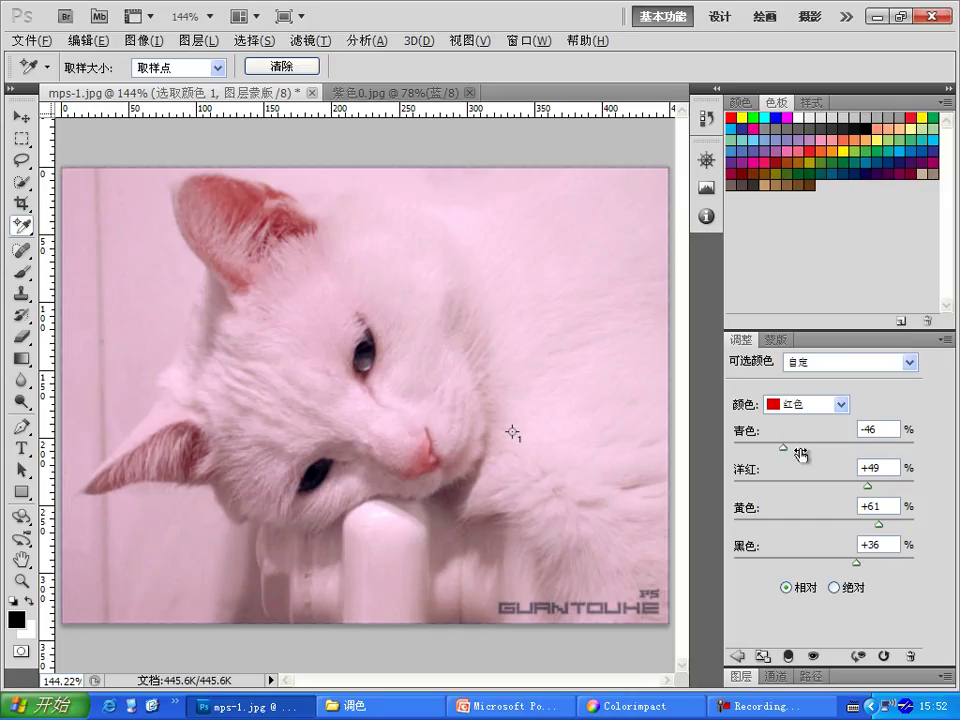
click(795, 405)
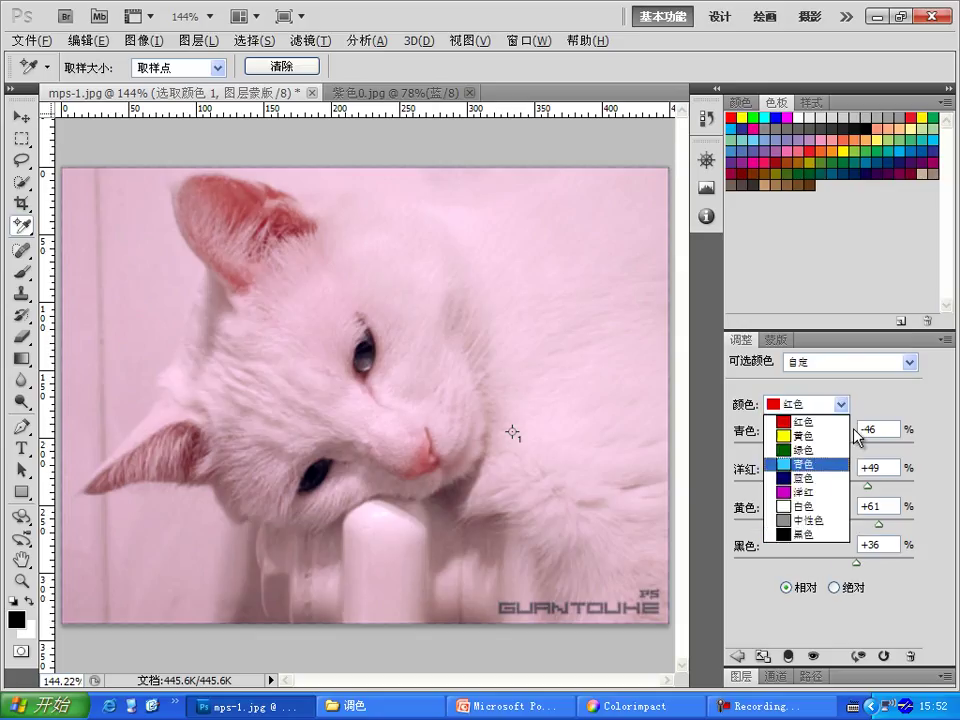
click(815, 421)
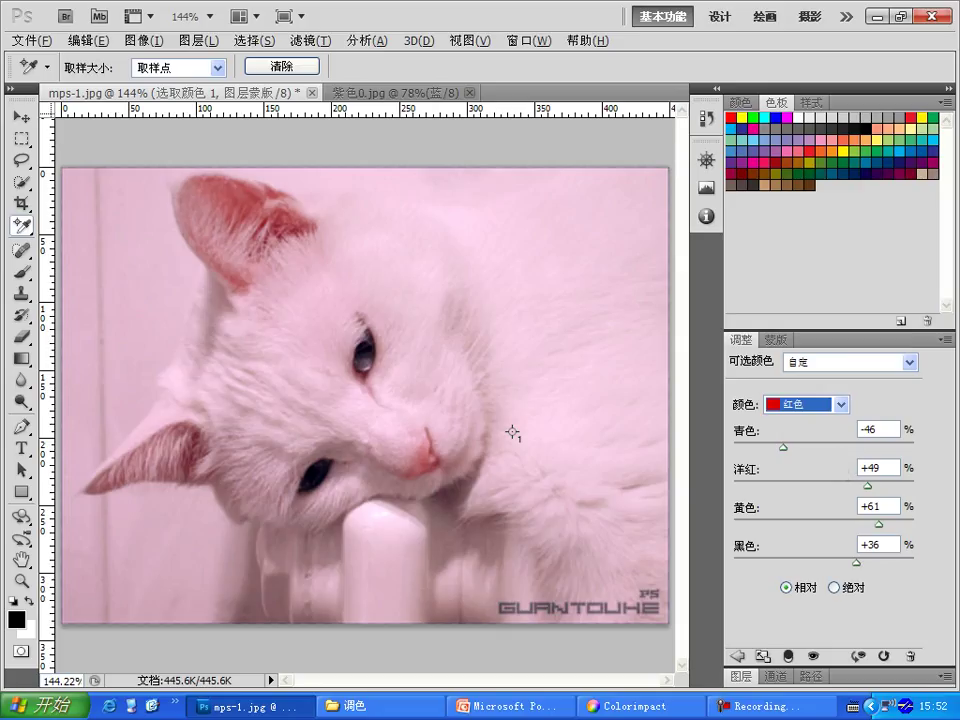
click(628, 706)
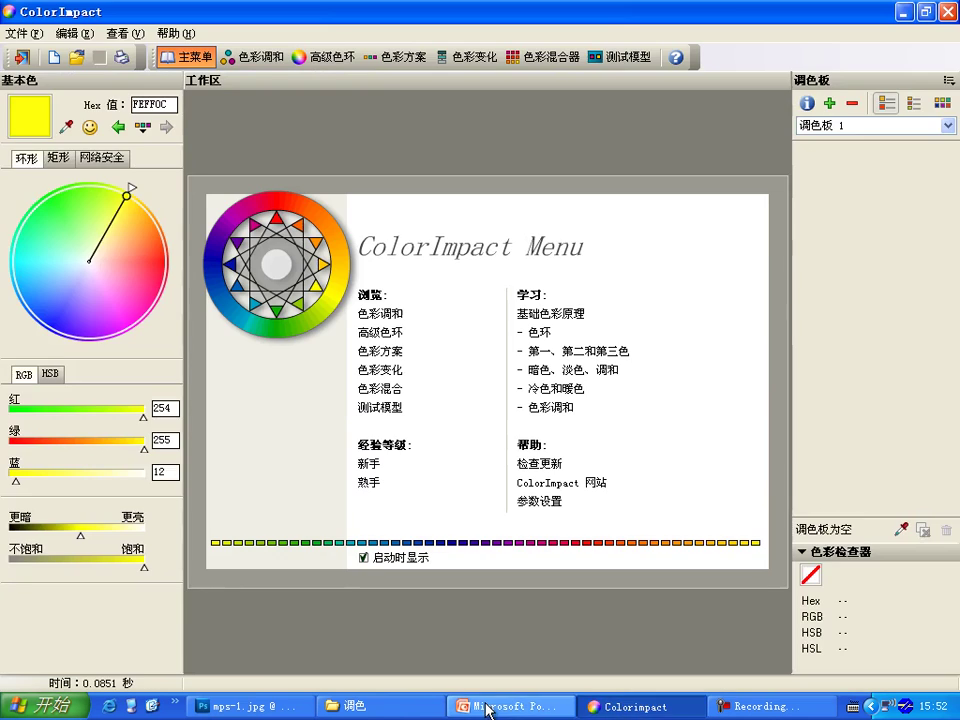
Open 色偏 > 严重色偏 in Explorer and select, then deselect, its four source photos.
click(474, 708)
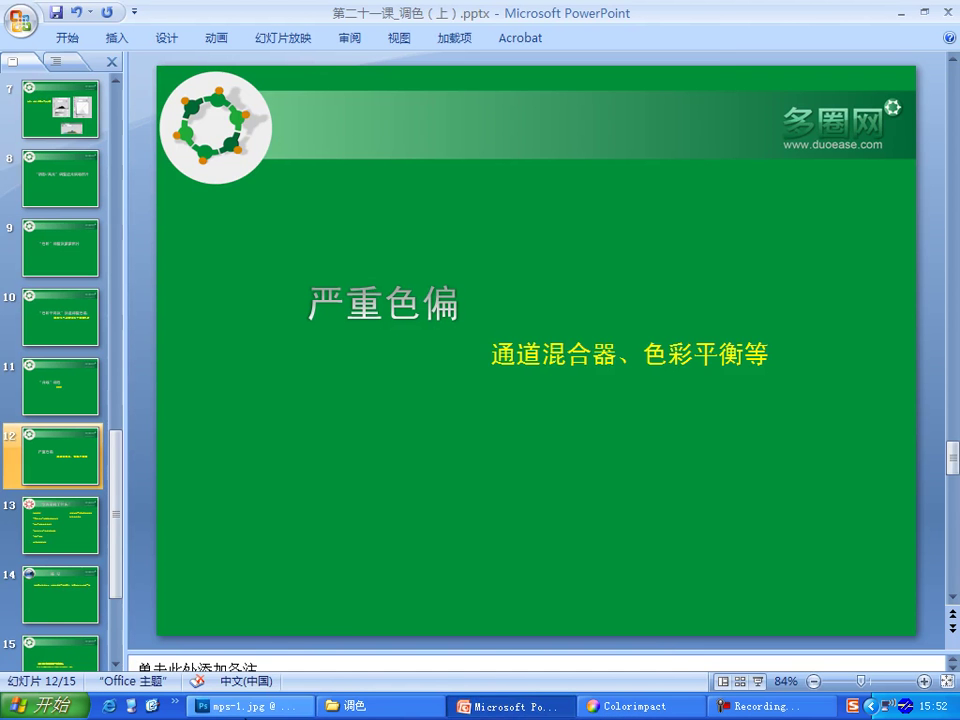
click(240, 706)
click(378, 707)
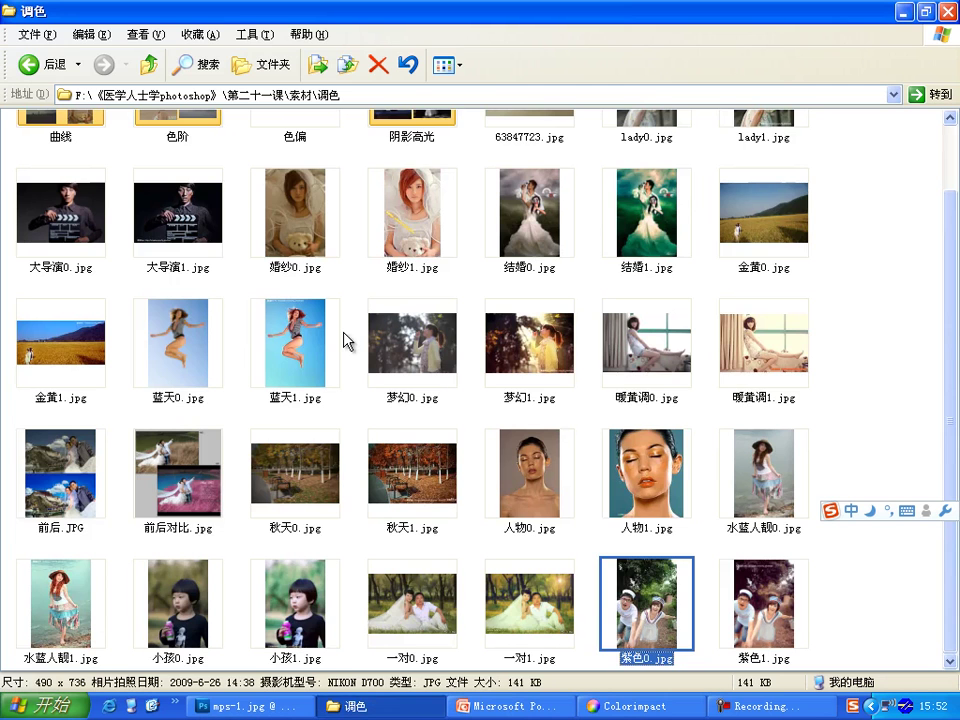
scroll(343, 338, up, 2)
double_click(300, 172)
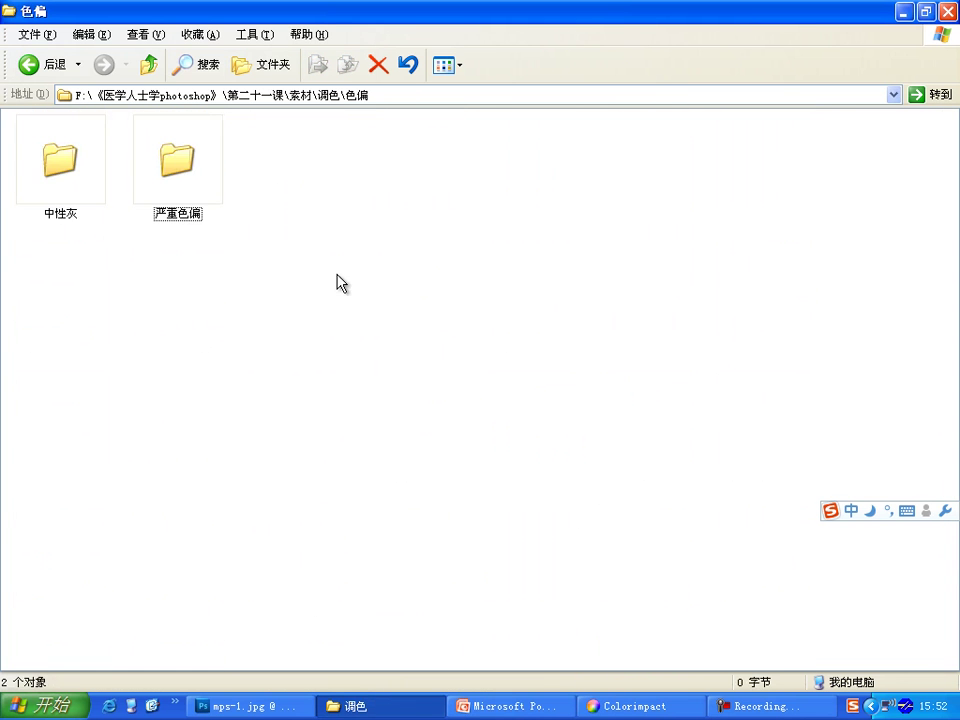
double_click(154, 170)
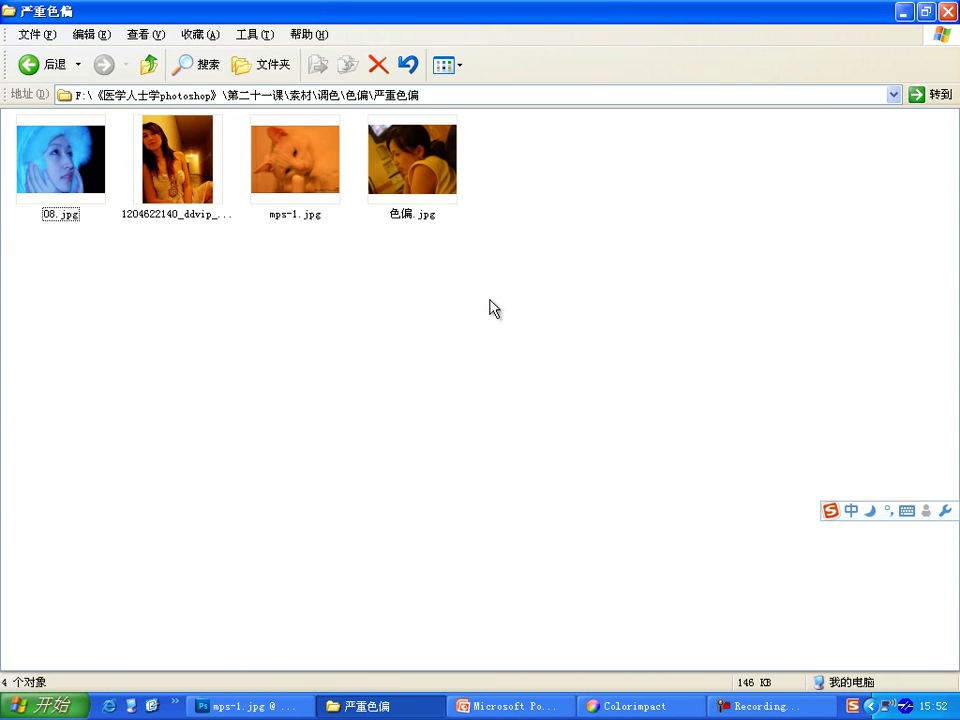
drag(489, 296, 40, 135)
click(318, 342)
Show PowerPoint summary slide 13, 今天学到了什么？, starting with its 调色过程 line.
click(530, 710)
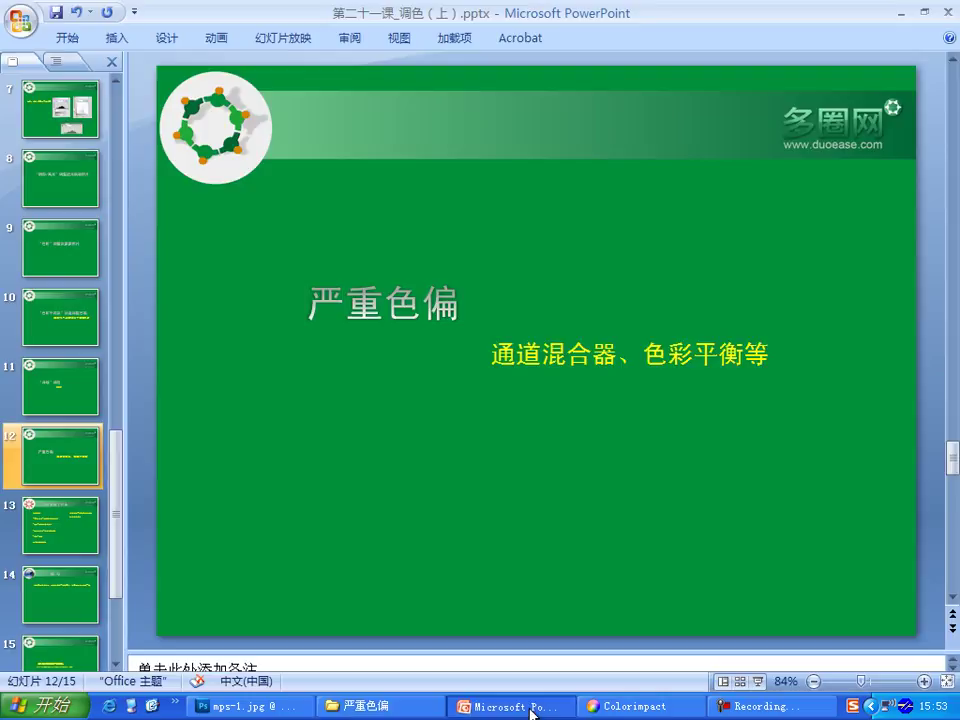
click(75, 533)
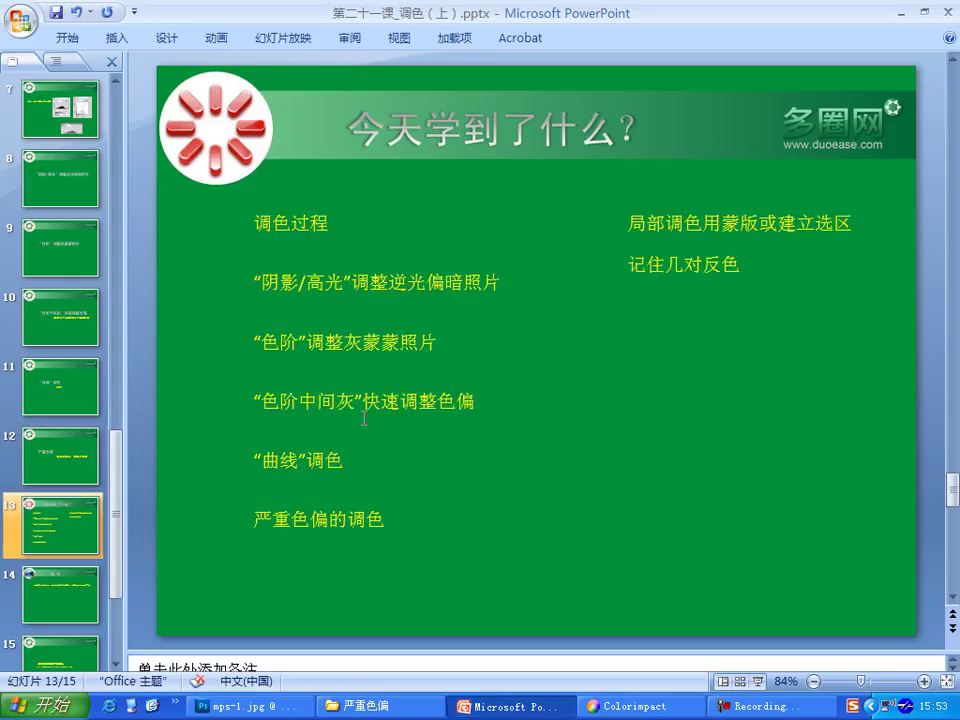
double_click(401, 216)
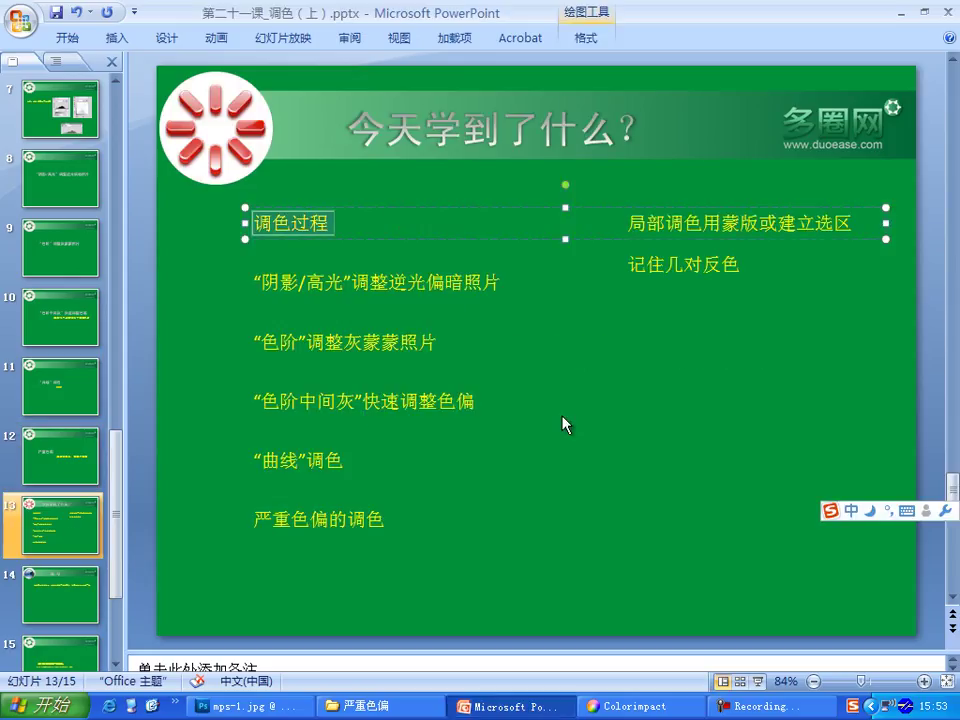
click(506, 488)
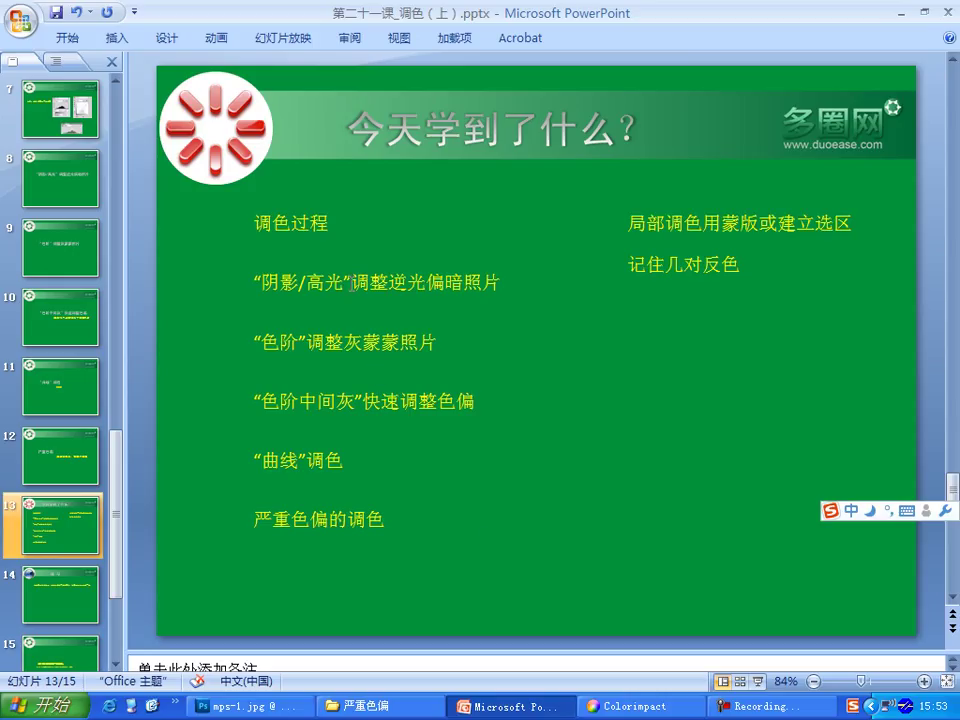
Highlight the 阴影/高光, 色阶, 色阶中间灰, 曲线调色 and 严重色偏的调色 summary lines in turn.
drag(350, 283, 527, 282)
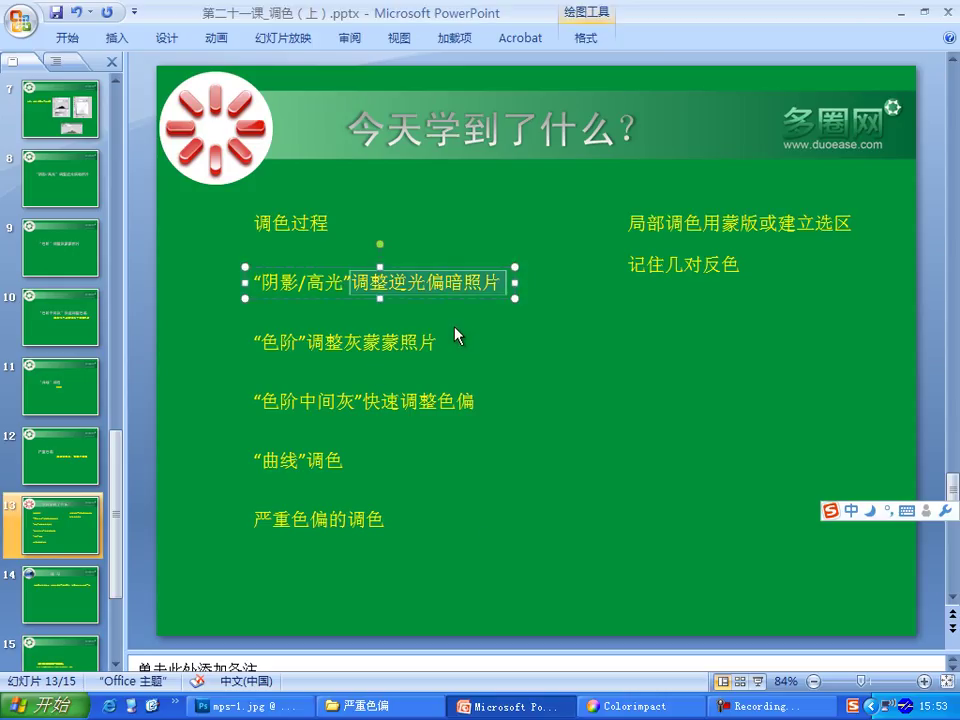
drag(253, 342, 440, 343)
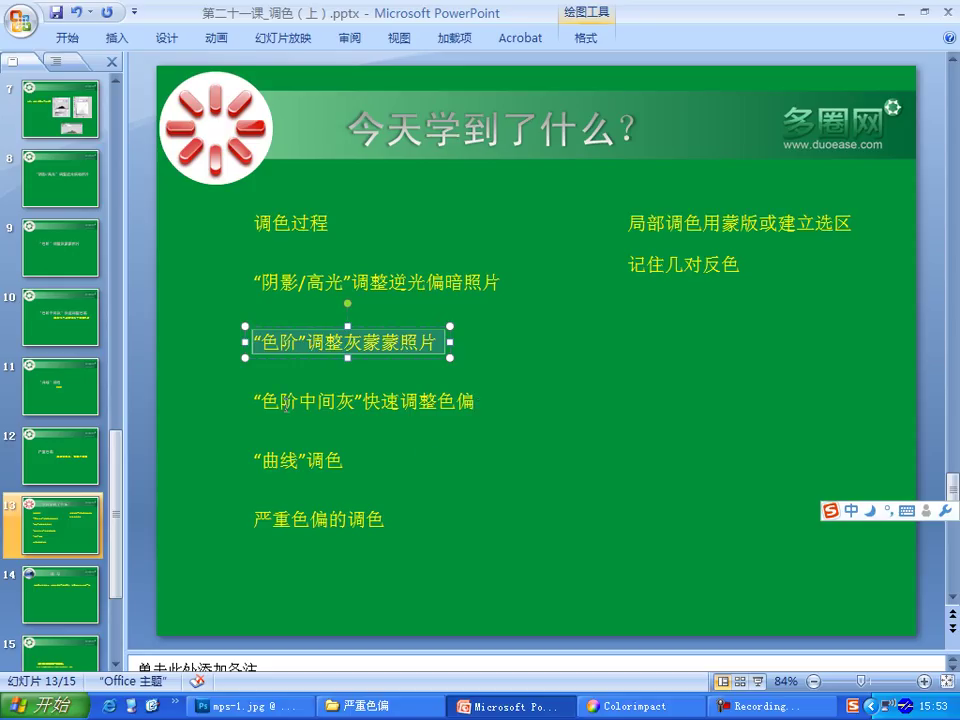
drag(253, 401, 485, 401)
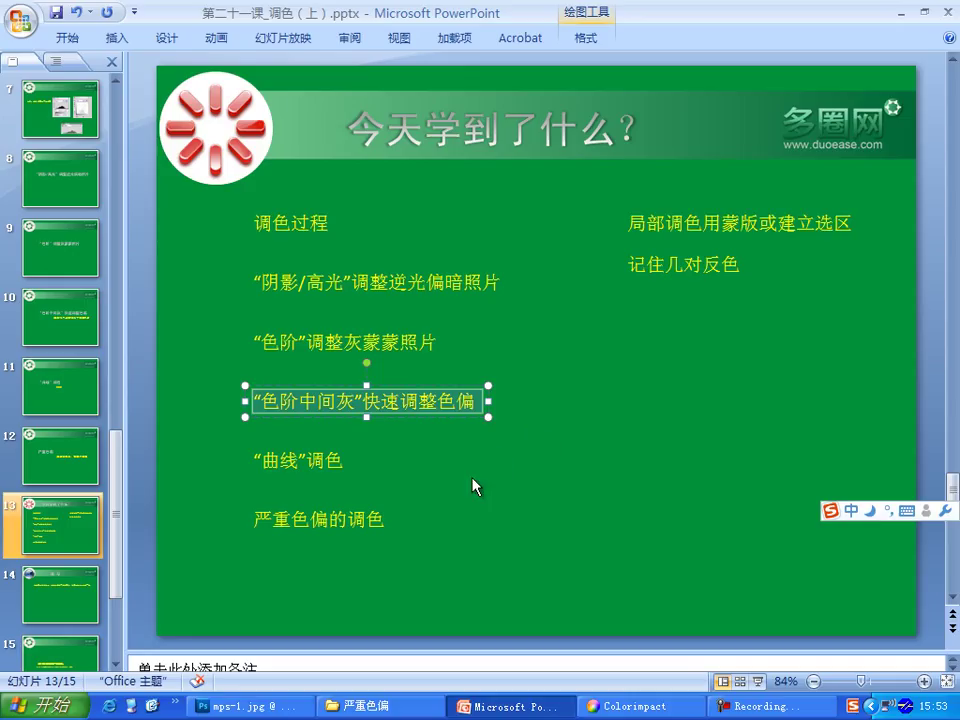
drag(253, 460, 399, 462)
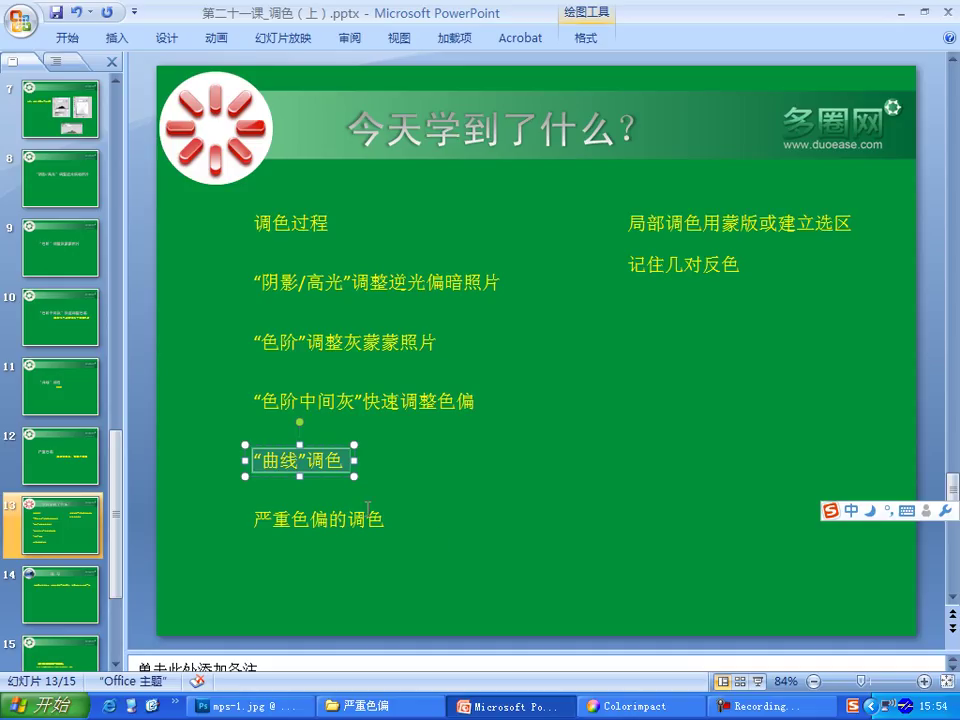
drag(253, 519, 386, 520)
click(450, 541)
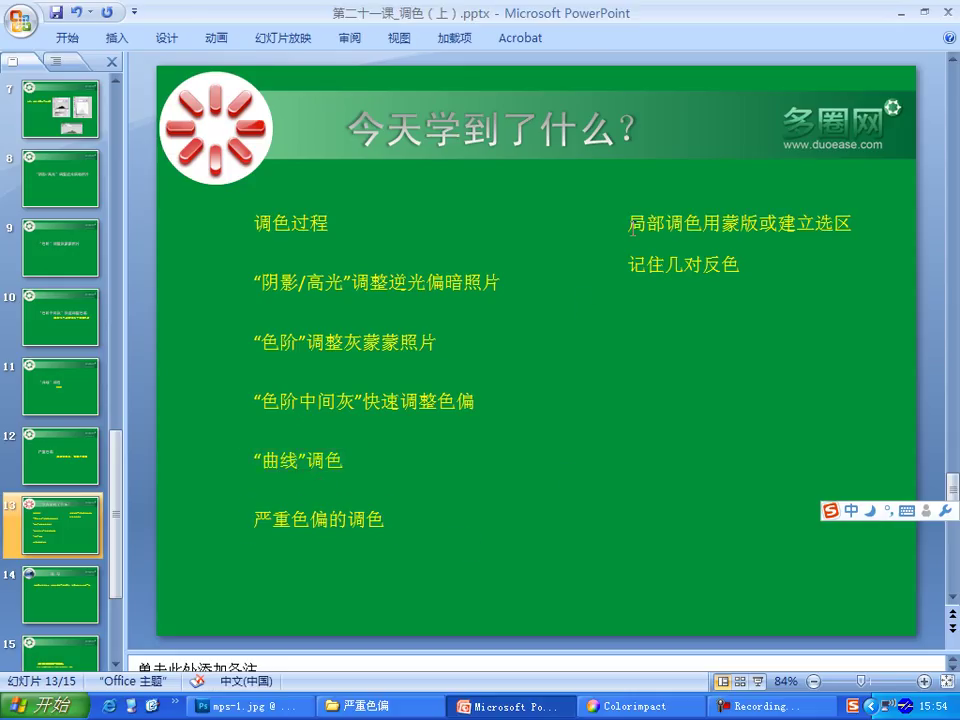
Highlight the 局部调色用 mask point, then point to 记住几对反色.
drag(628, 222, 858, 222)
click(808, 272)
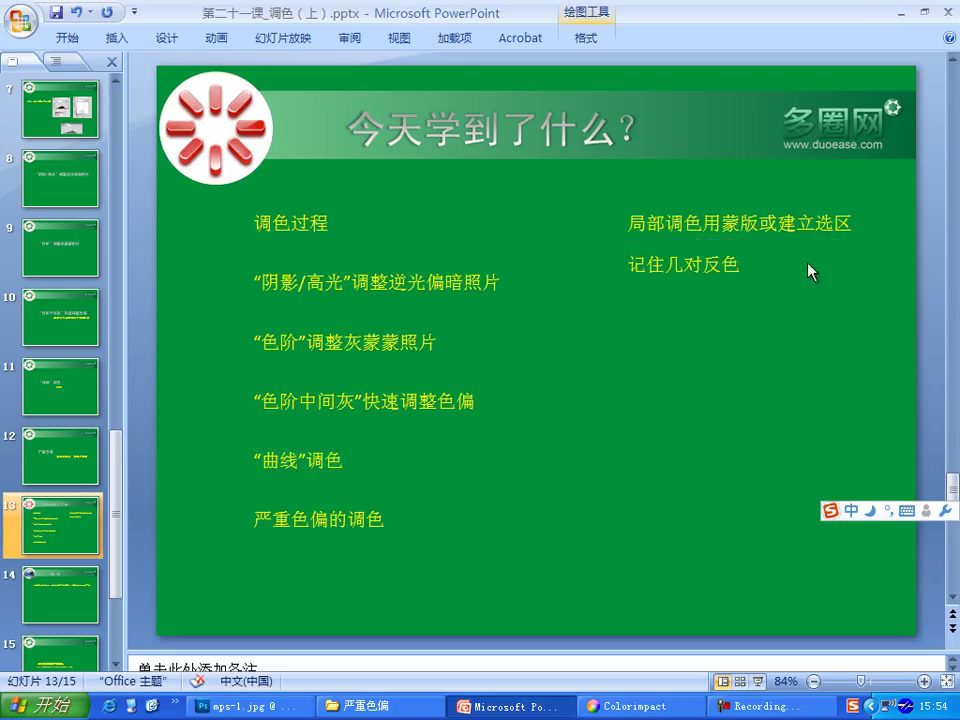
drag(628, 222, 759, 218)
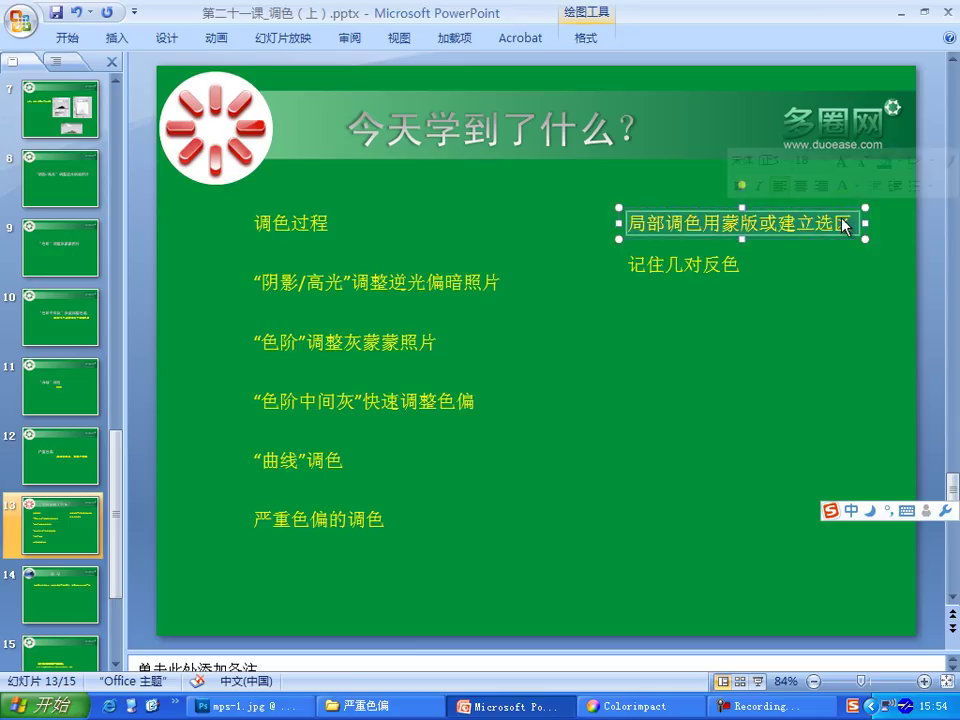
click(786, 290)
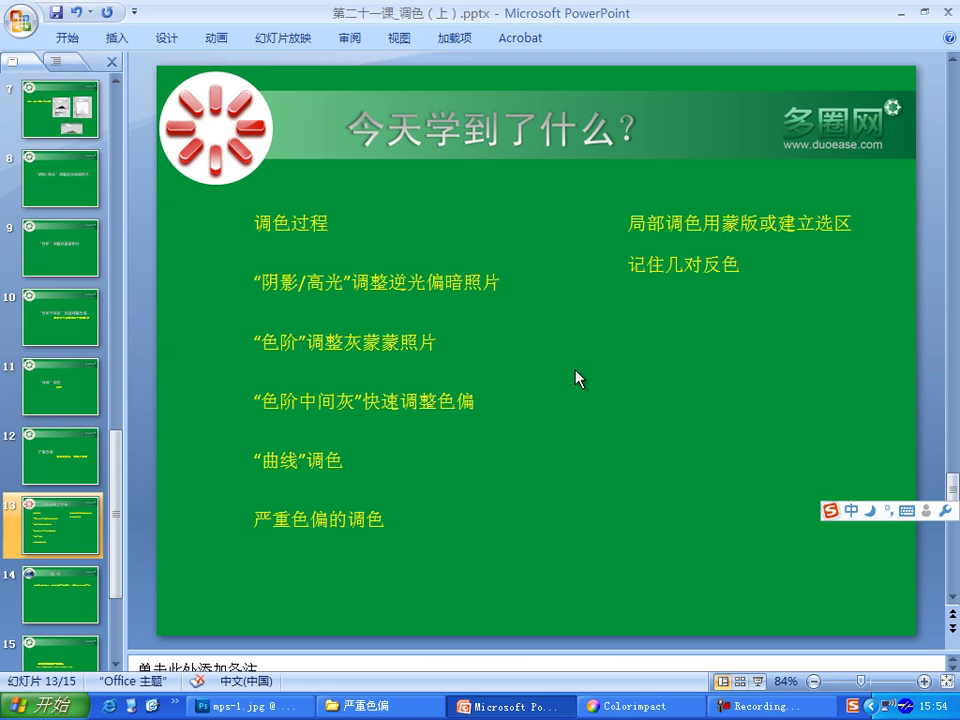
click(716, 262)
In ColorImpact, set yellow as the base colour and pick blue, green, magenta, red and cyan.
click(858, 341)
click(640, 706)
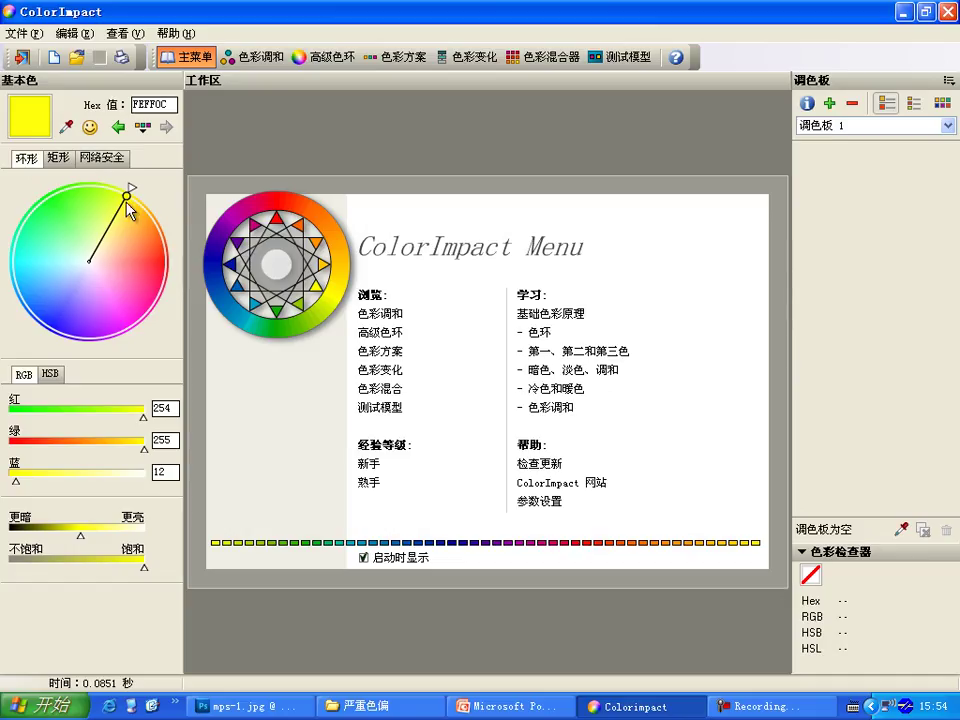
drag(127, 195, 141, 199)
click(48, 328)
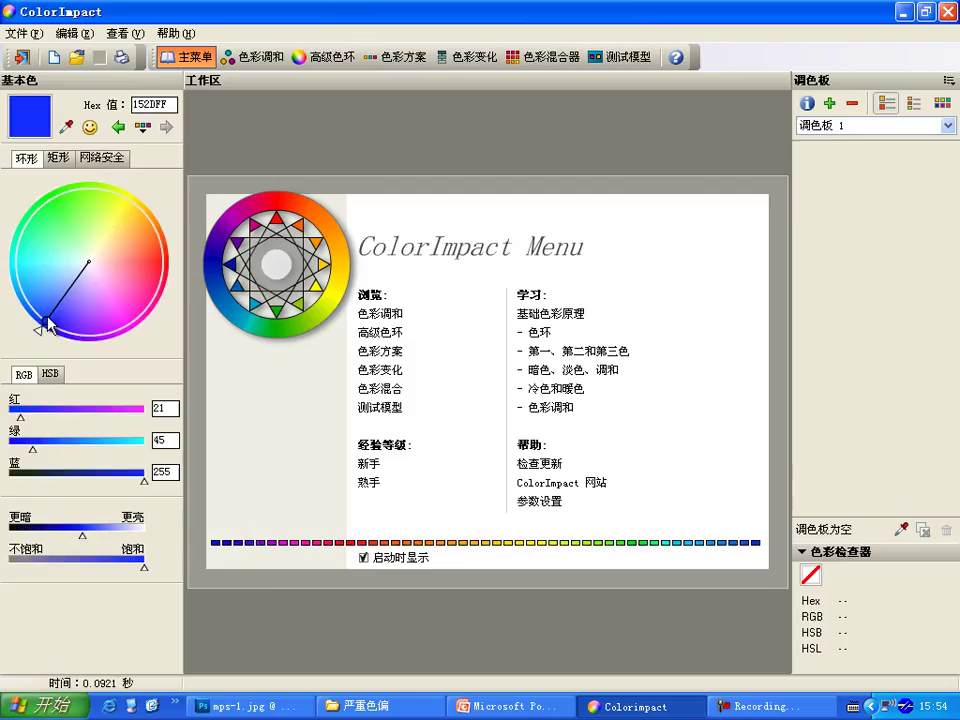
click(54, 193)
click(122, 338)
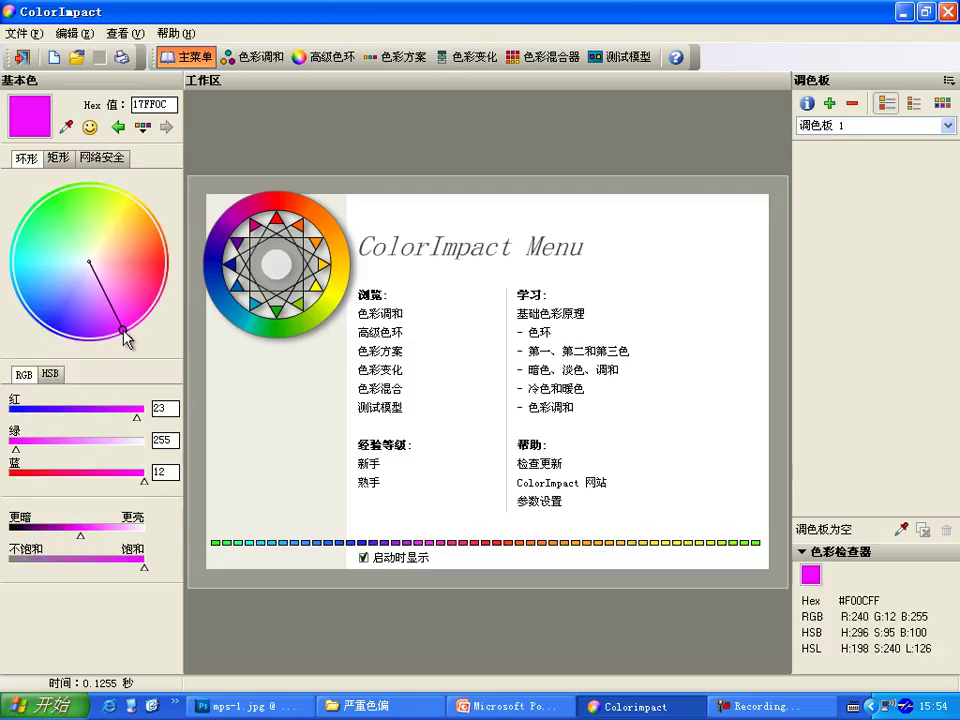
click(166, 256)
click(8, 262)
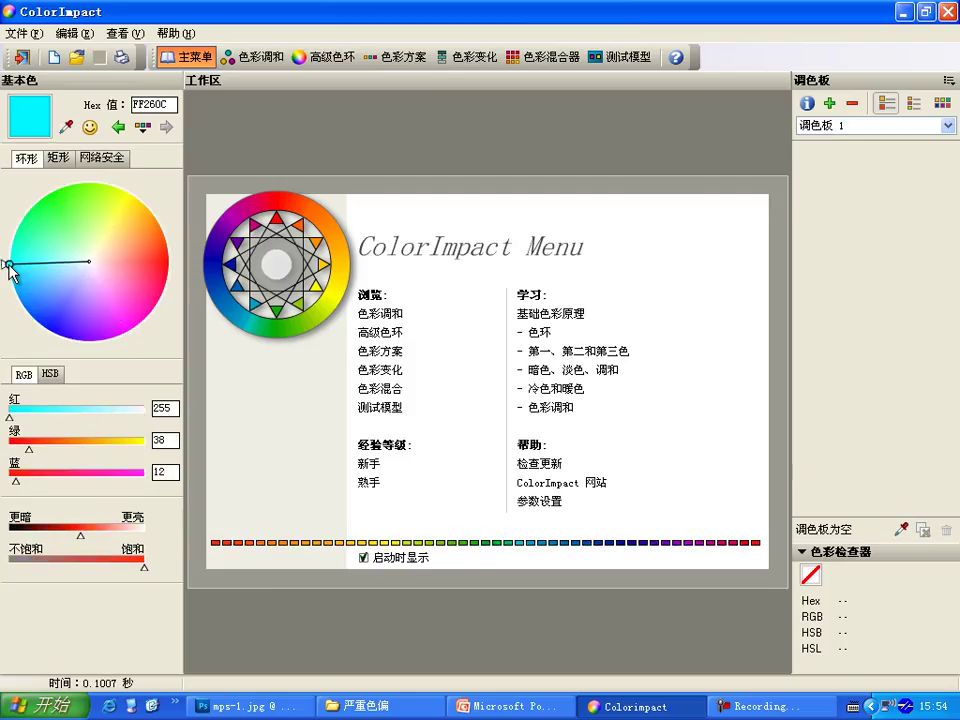
click(44, 325)
Show opposite pairs on the wheel: yellow against blue, and green against magenta.
drag(118, 189, 132, 199)
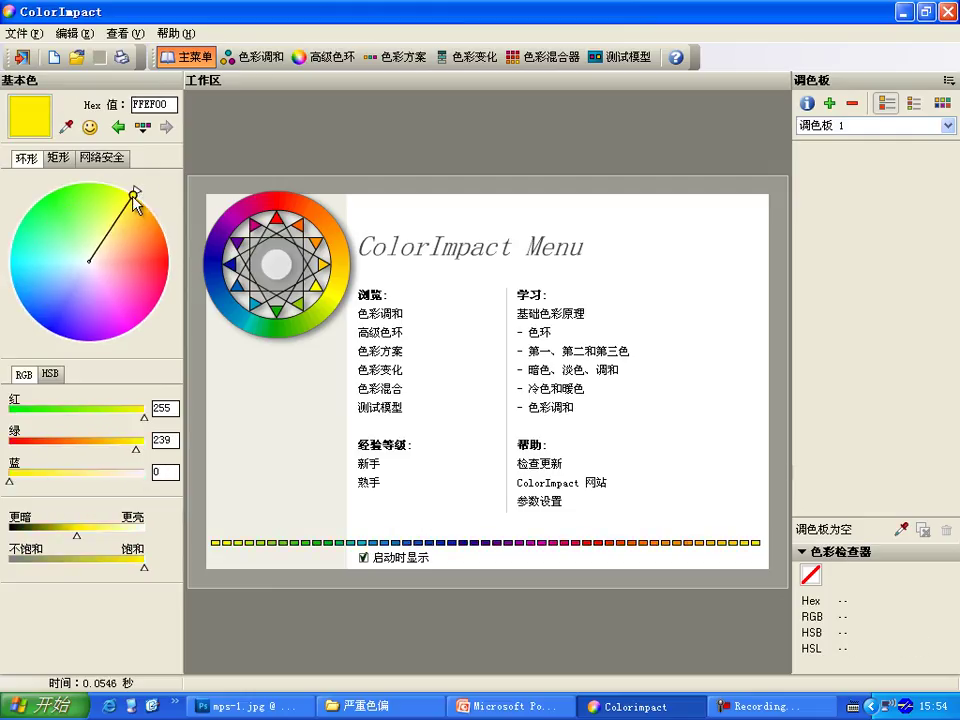
click(130, 189)
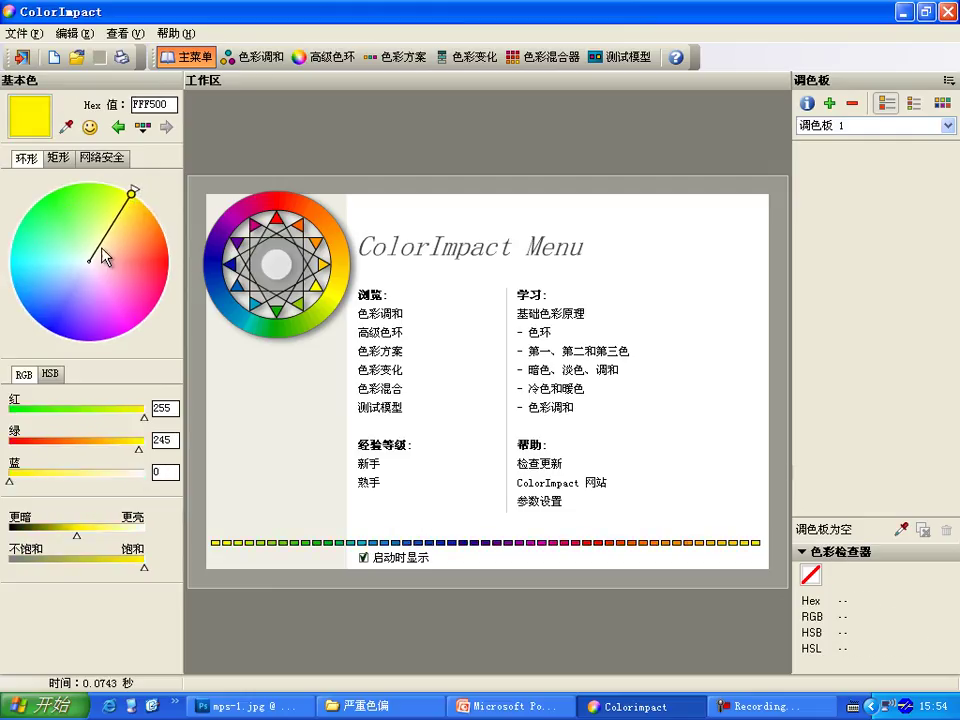
click(134, 189)
click(45, 323)
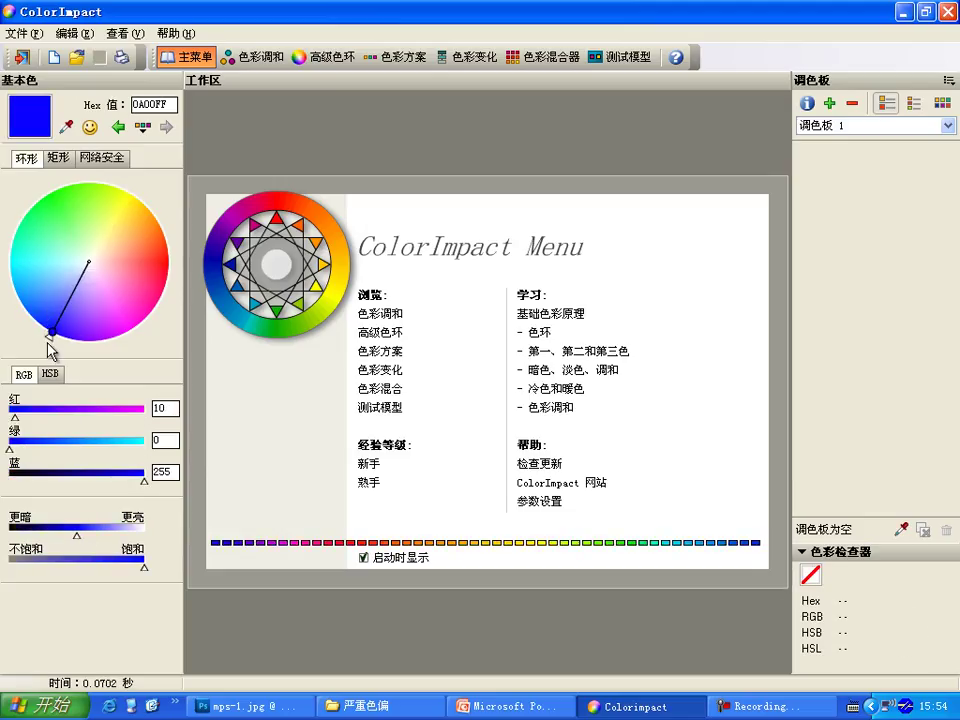
click(58, 203)
click(130, 338)
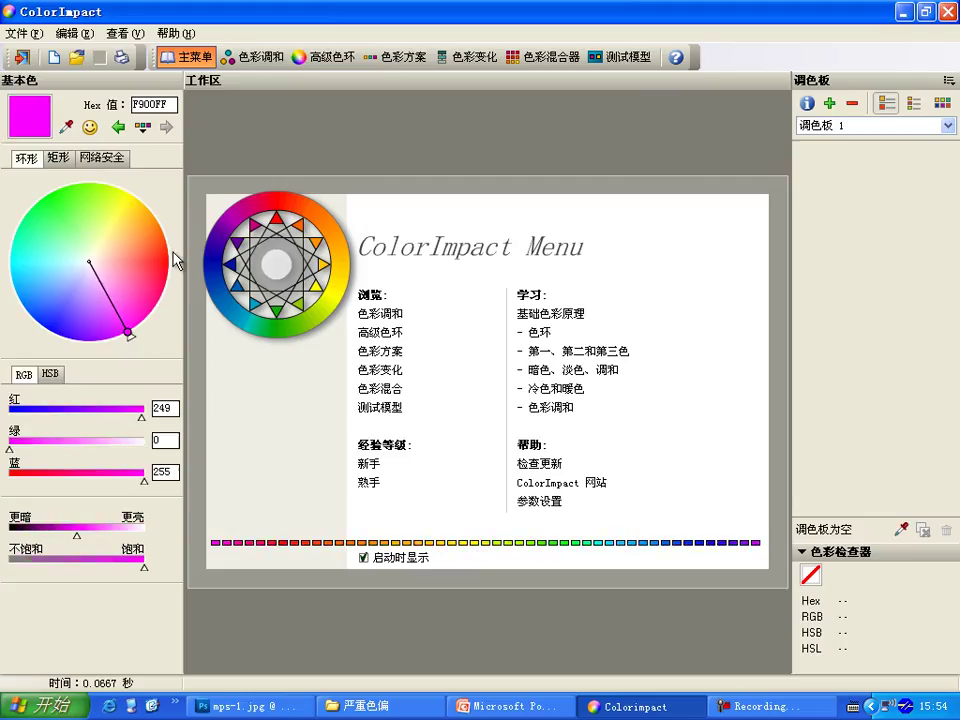
click(170, 252)
click(60, 206)
click(55, 318)
click(60, 206)
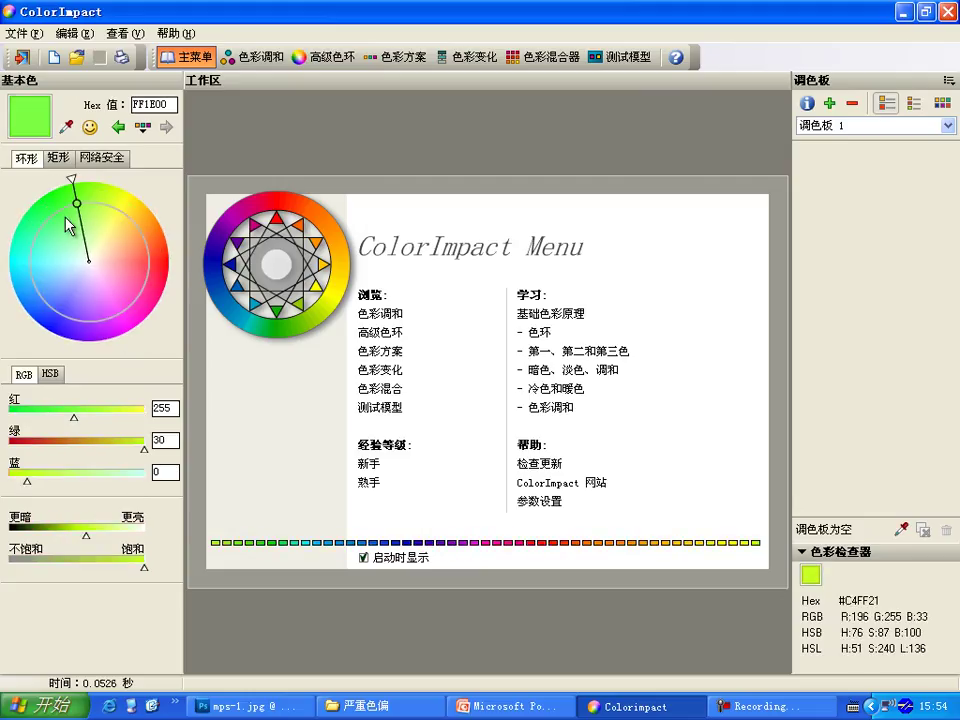
click(116, 320)
Sample assorted green, pink, cyan and orange tints, then go to PowerPoint slide 14, 练习.
click(30, 225)
click(90, 197)
click(128, 296)
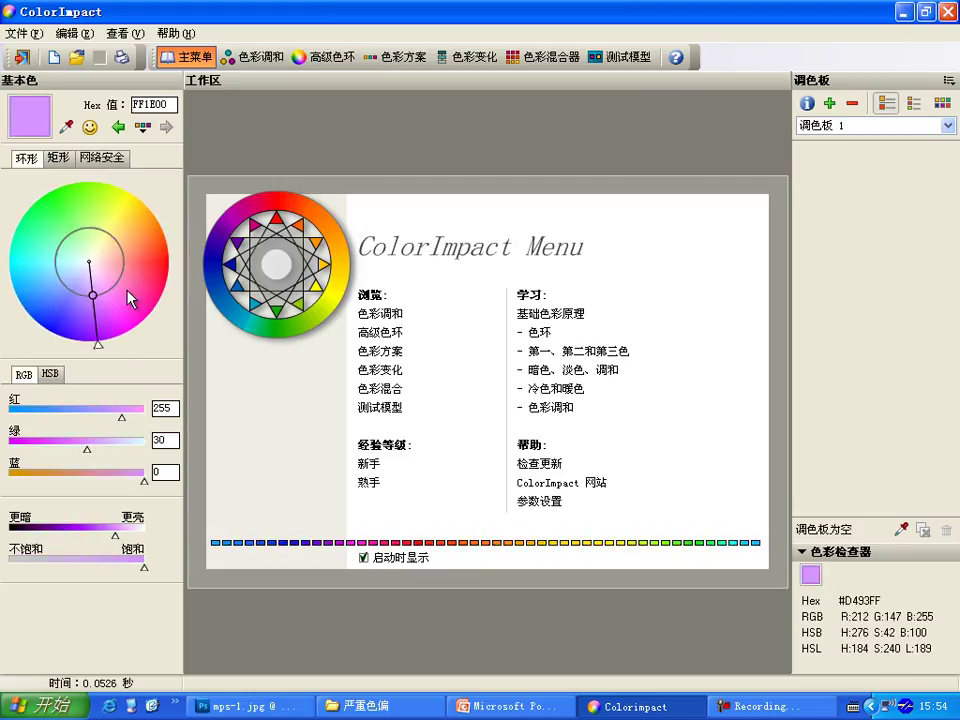
click(42, 207)
click(122, 204)
click(70, 184)
click(88, 264)
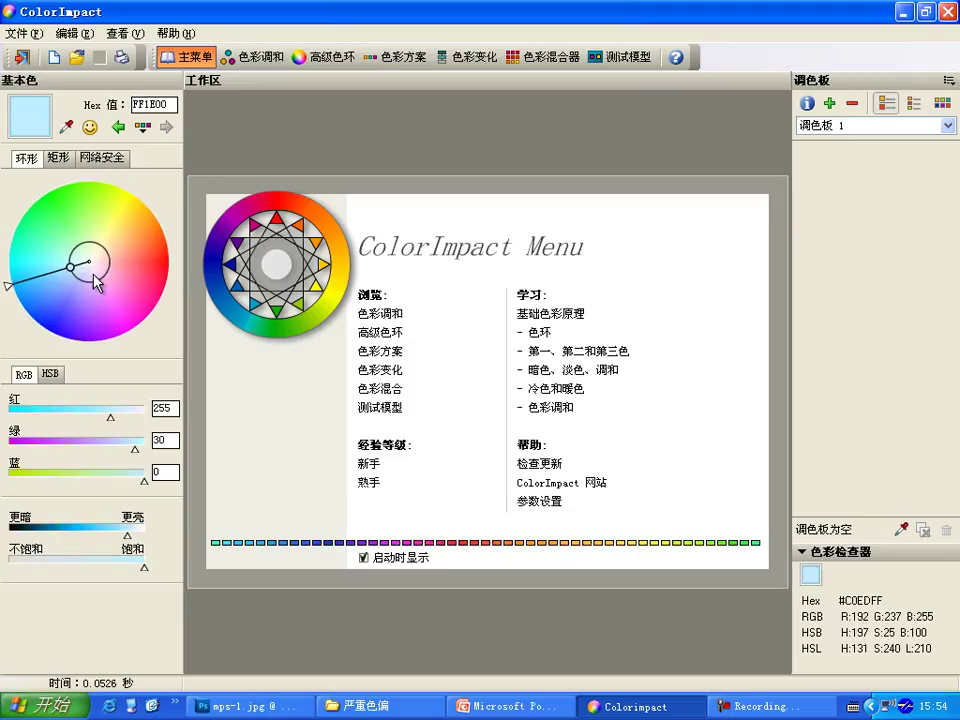
click(99, 209)
click(86, 256)
click(125, 234)
click(148, 215)
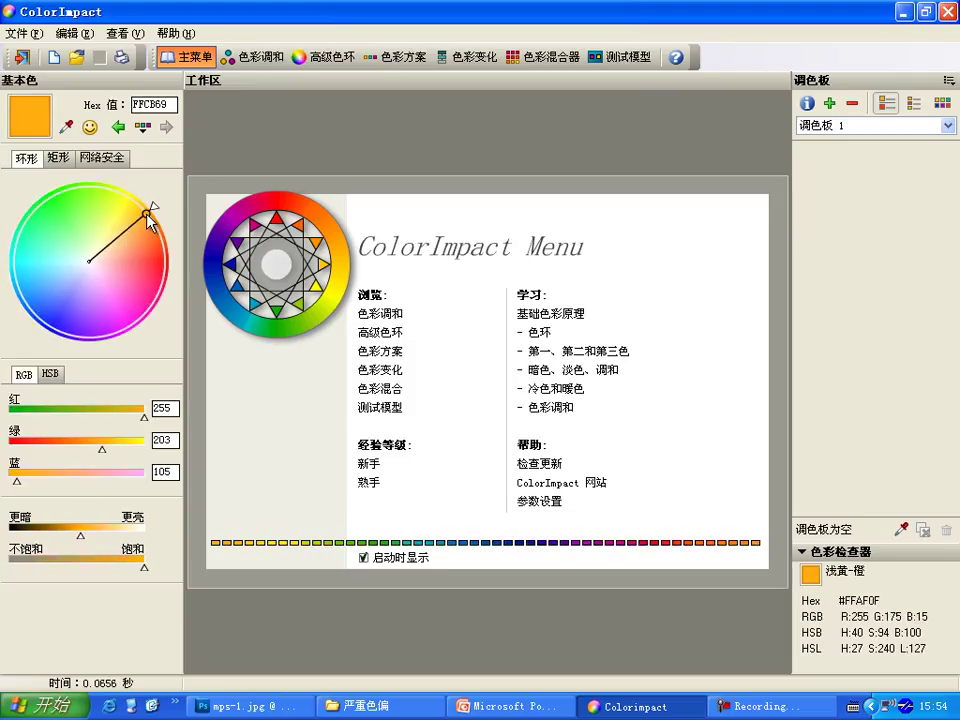
click(97, 198)
click(142, 251)
click(138, 228)
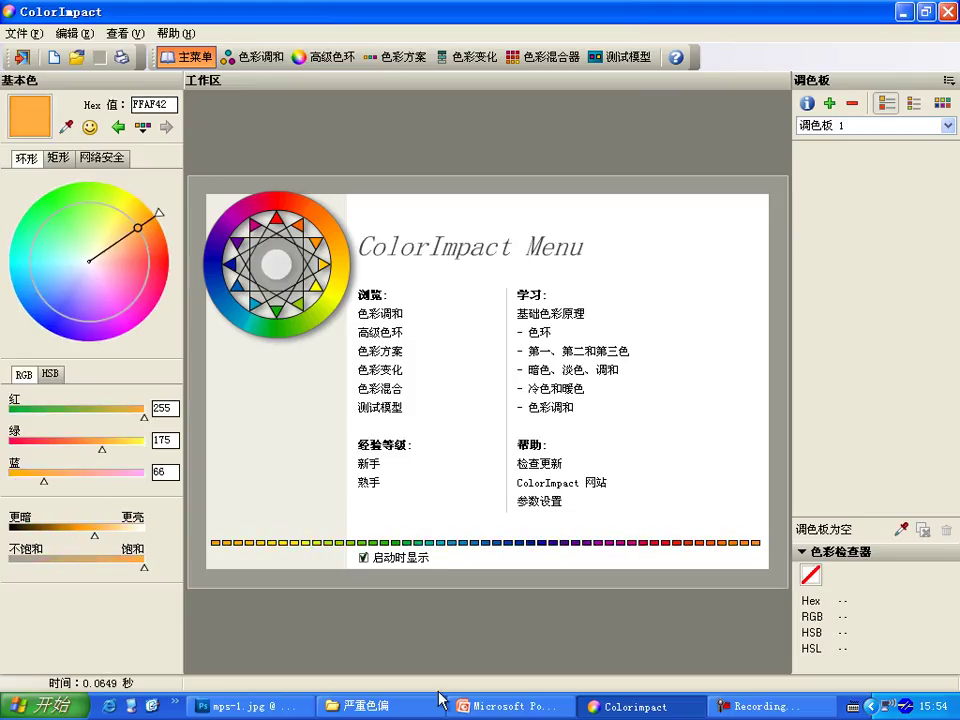
click(492, 706)
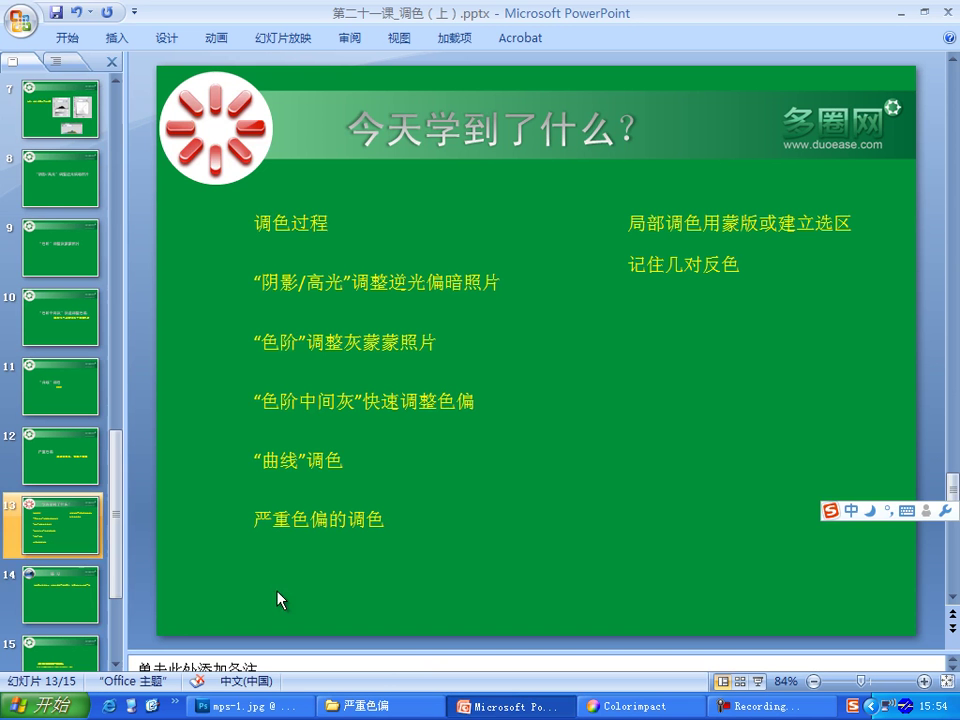
click(96, 609)
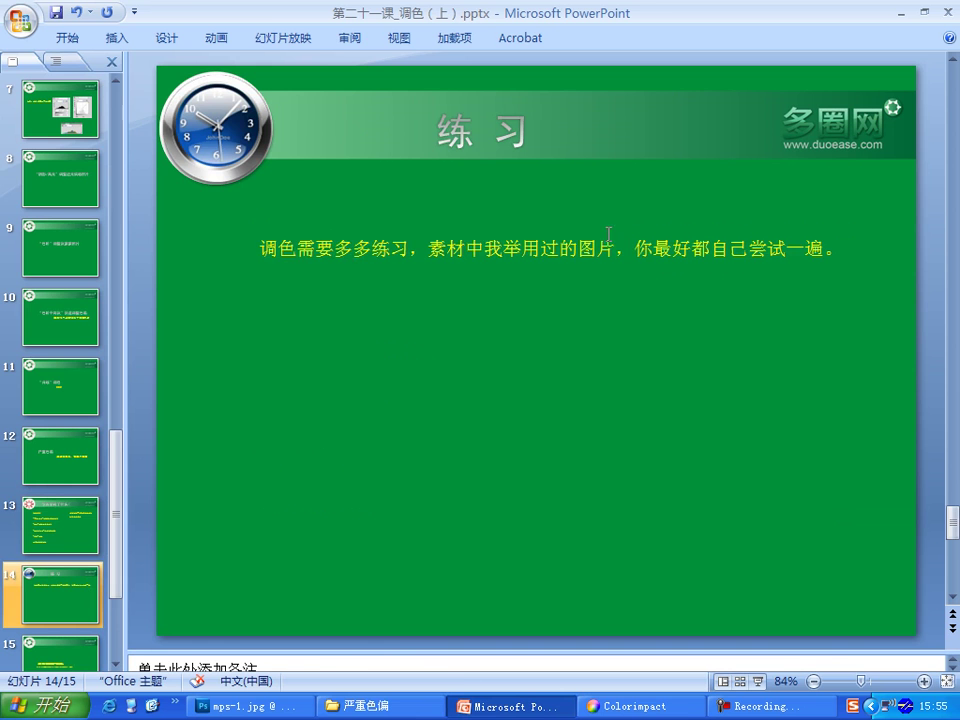
In Explorer, go up from 严重色偏 to the 调色 practice materials folder.
click(370, 706)
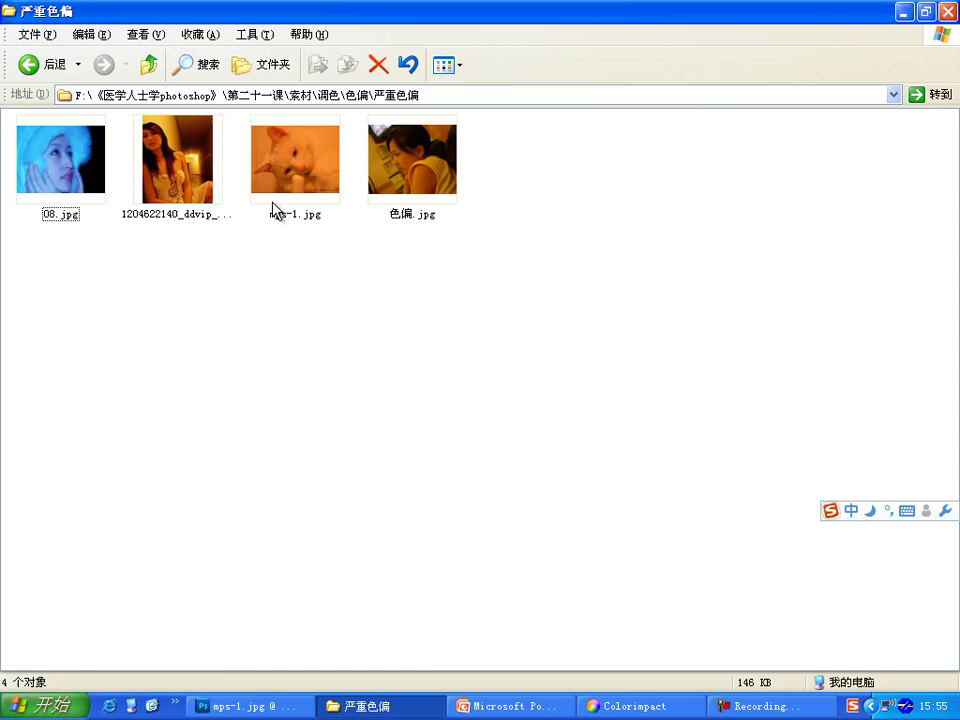
click(146, 66)
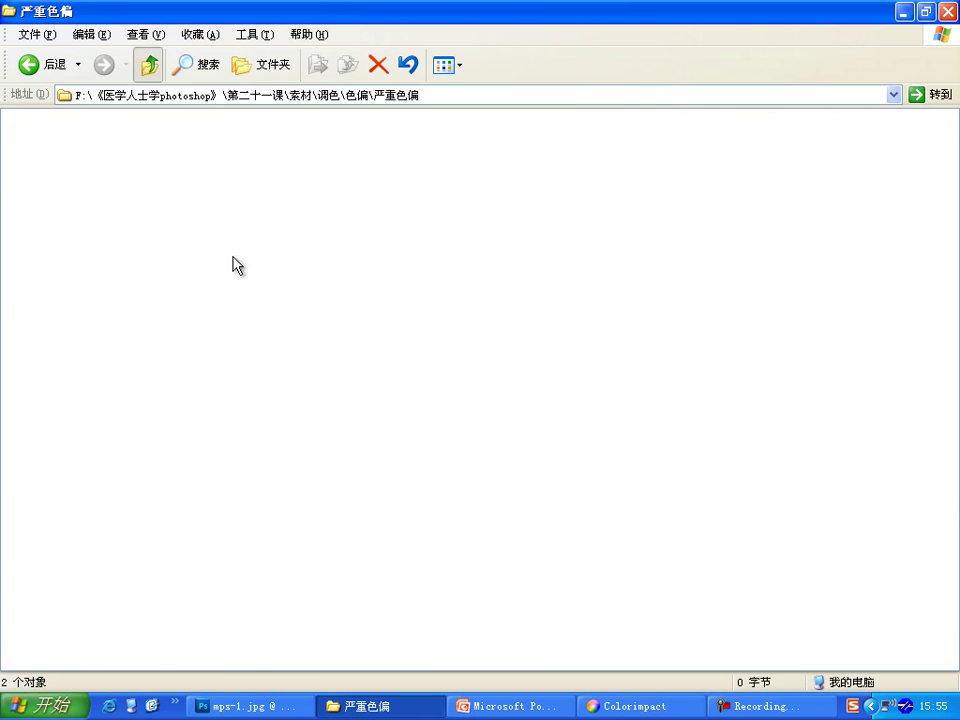
click(148, 65)
scroll(332, 326, down, 1)
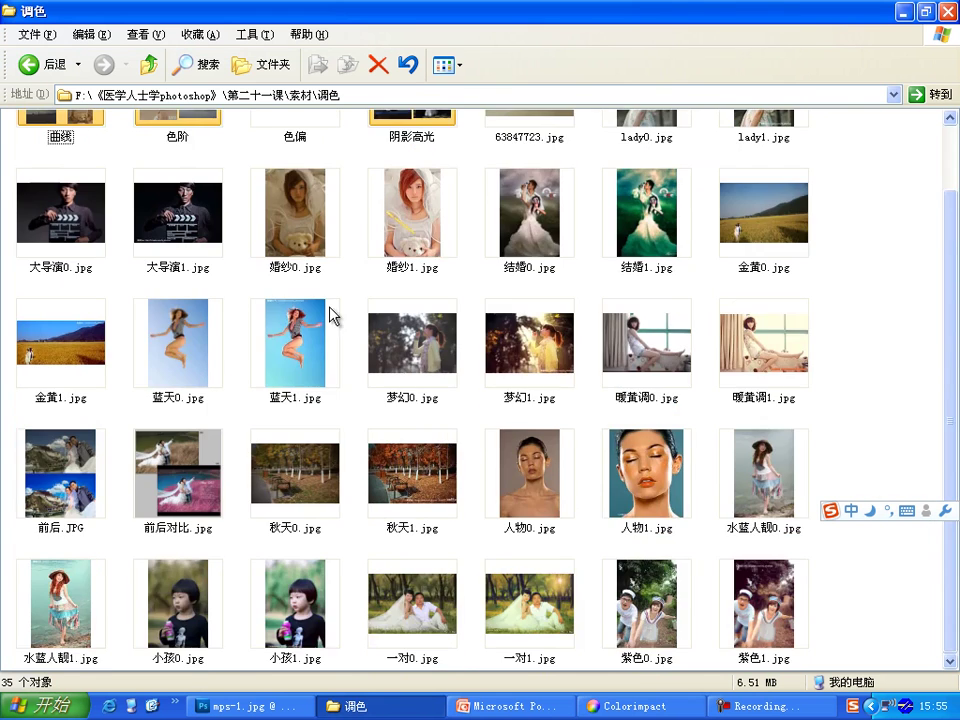
scroll(332, 315, up, 1)
Open the 色阶 folder and select, then deselect, several sample images.
double_click(192, 178)
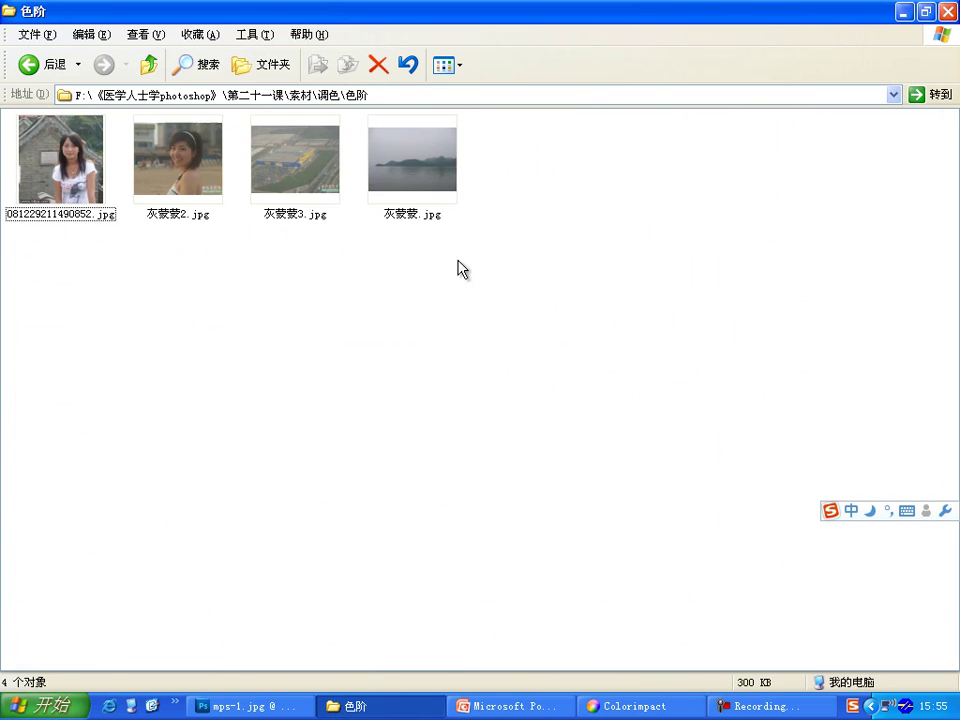
drag(470, 260, 210, 192)
click(371, 264)
Open the 曲线 folder and step through its five sample images.
click(150, 67)
double_click(85, 164)
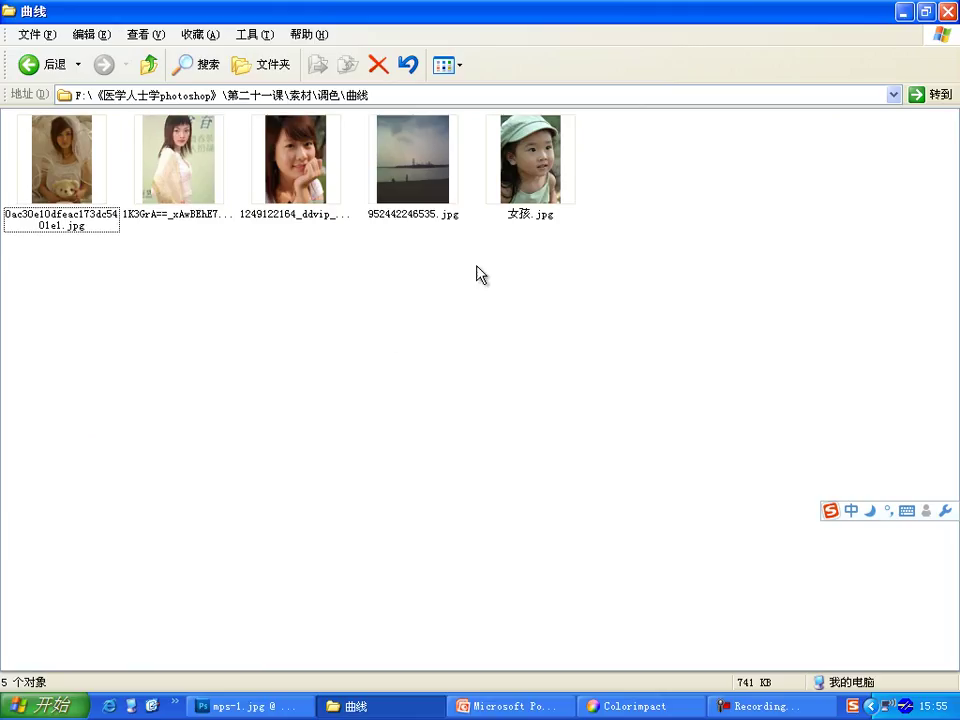
key(End)
key(Left)
key(Left)
key(Left)
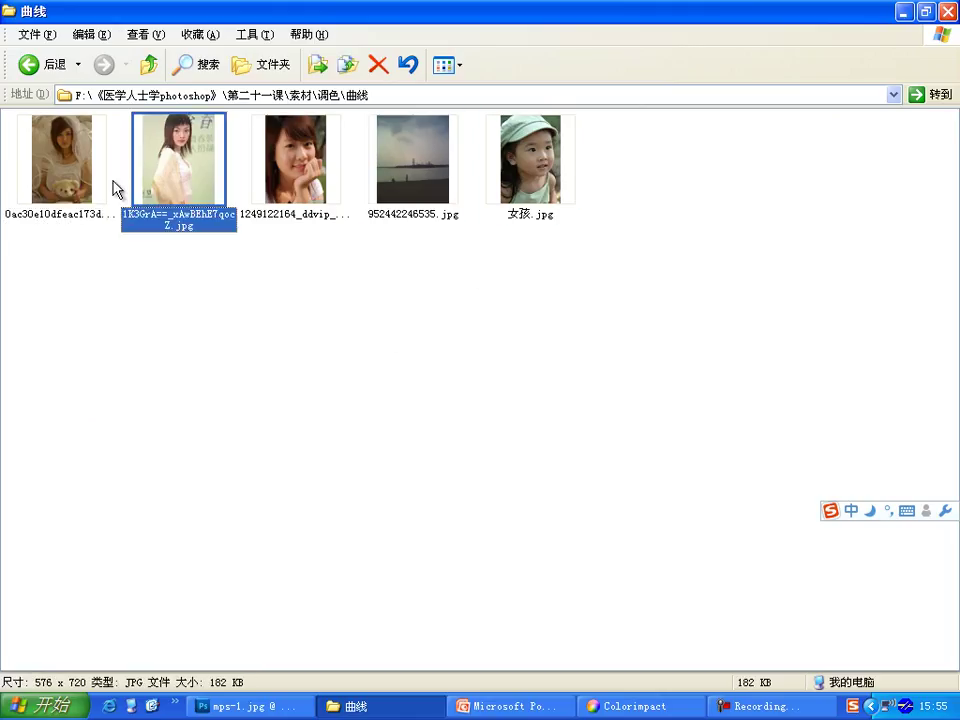
key(Left)
click(462, 450)
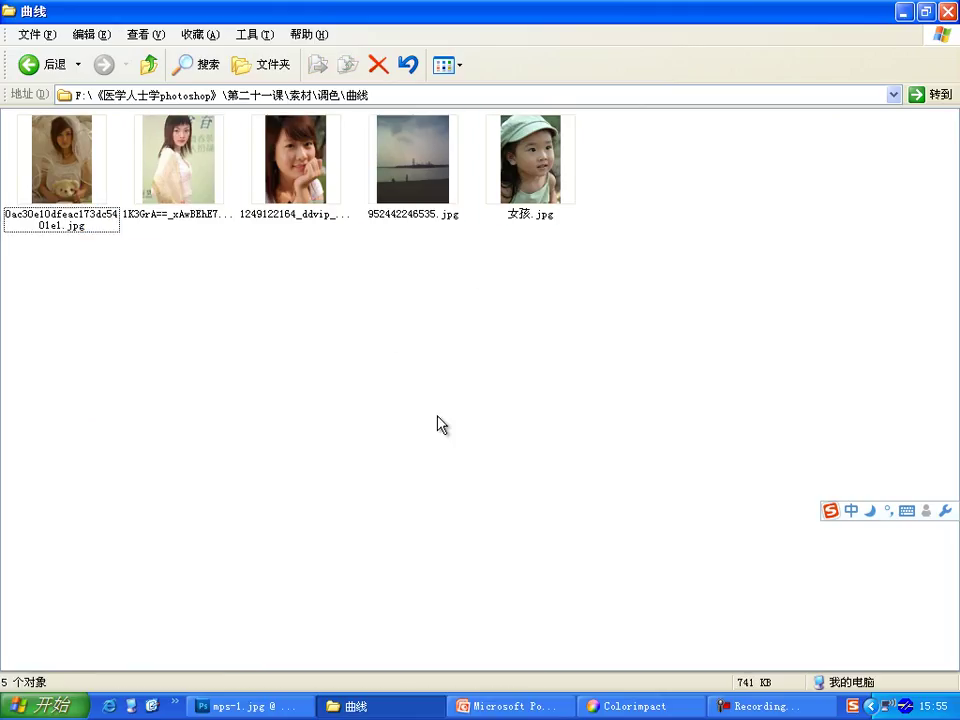